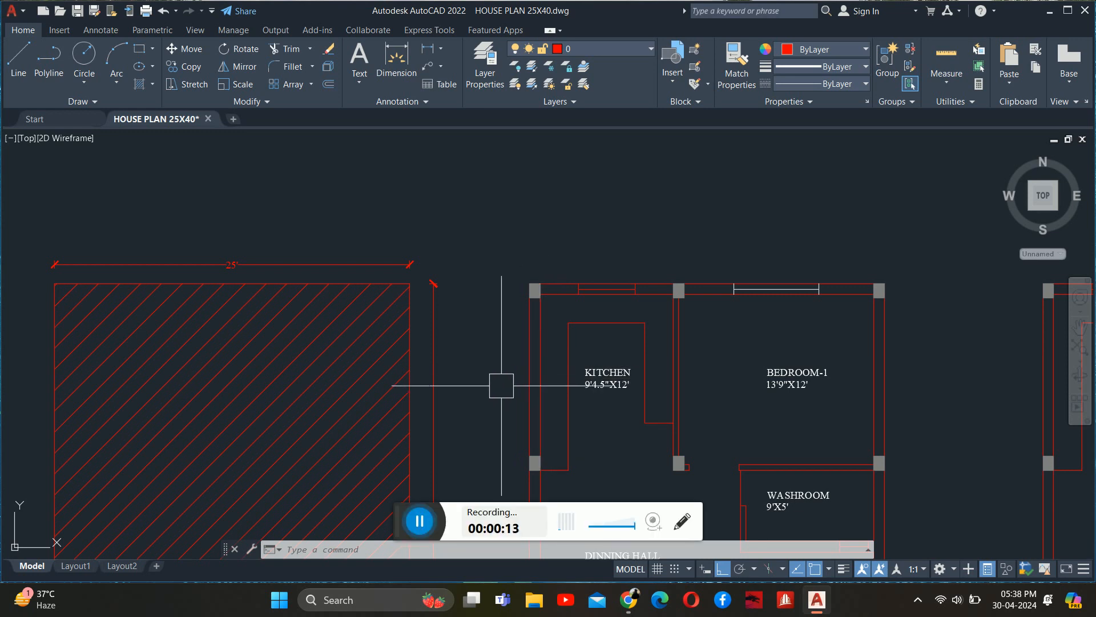
pyautogui.click(385, 526)
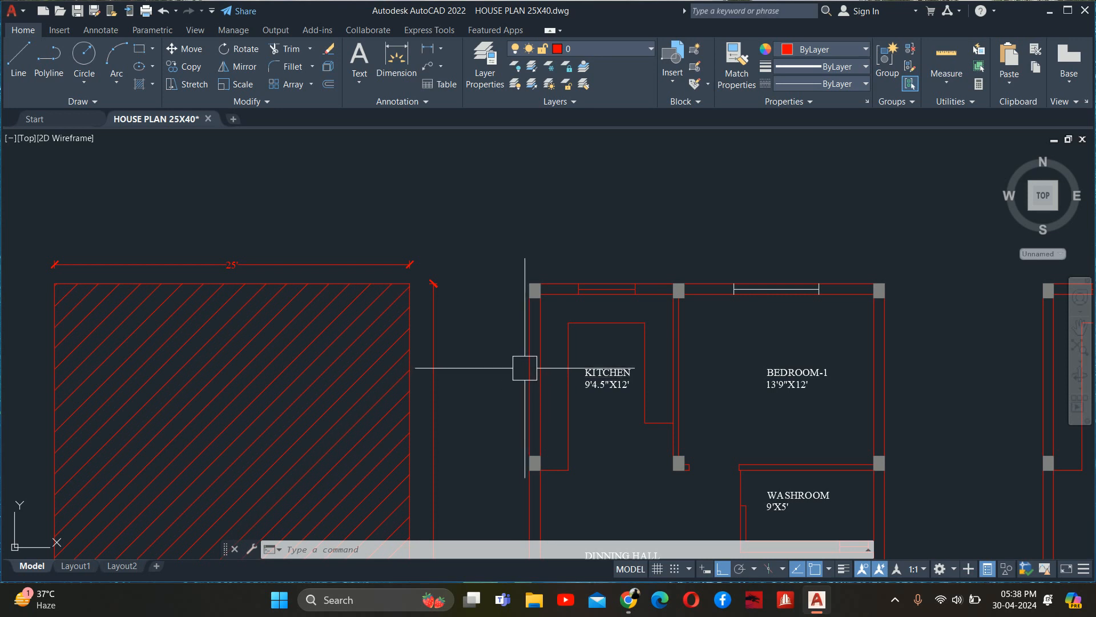
pyautogui.scroll(2, 557, 305)
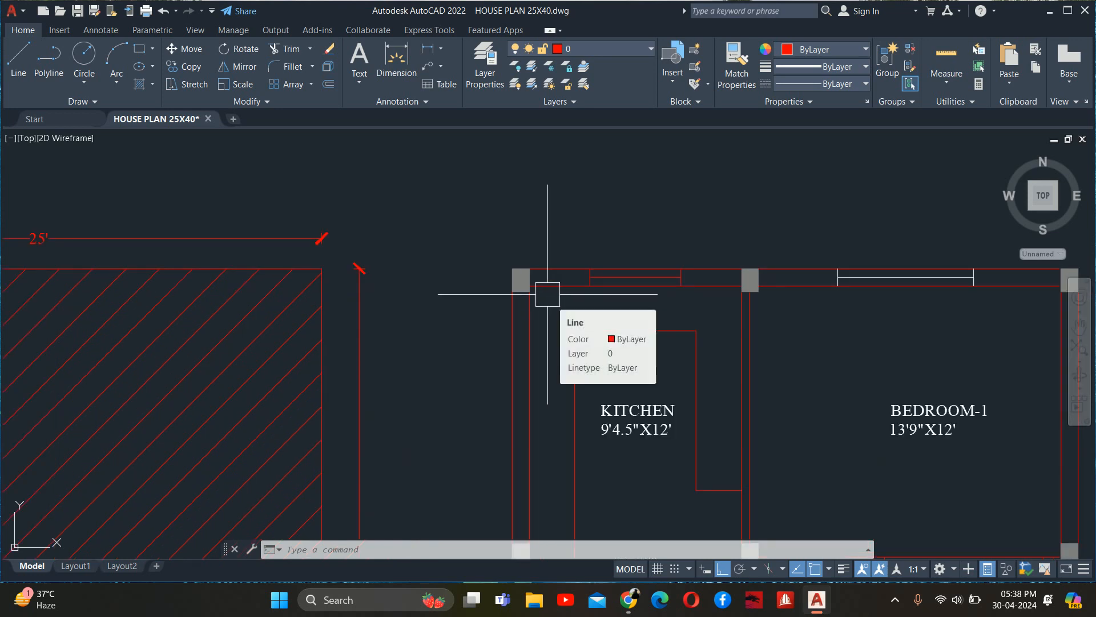
pyautogui.scroll(-4, 551, 294)
pyautogui.scroll(5, 615, 351)
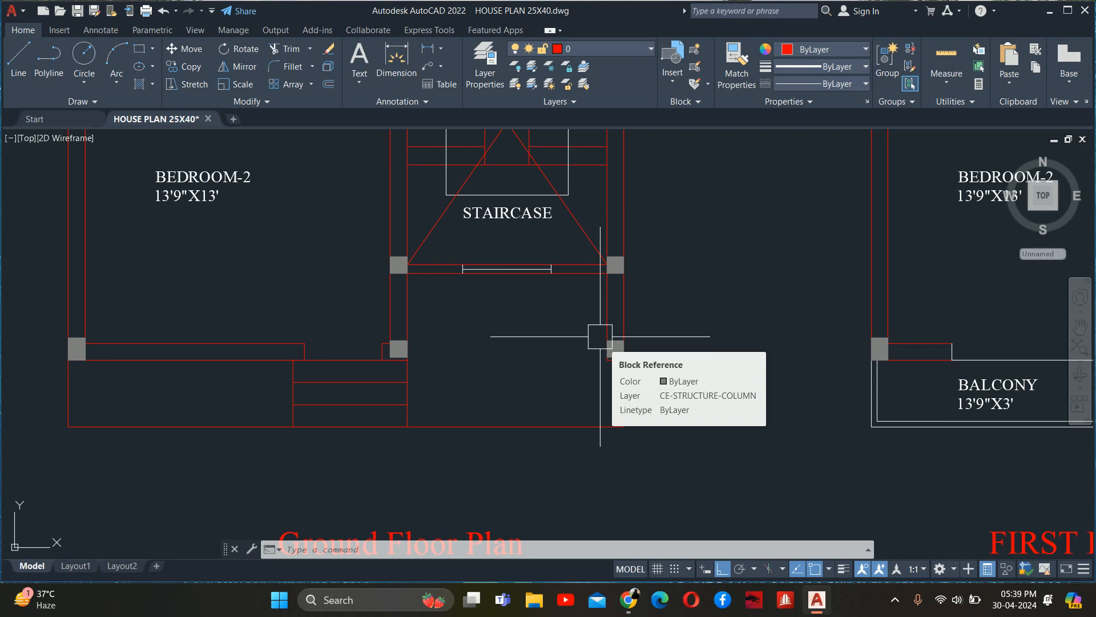
# - Create a new layer named CE-STRUCTURE-FOOTINGS-1
pyautogui.write('la')
pyautogui.press('Return')
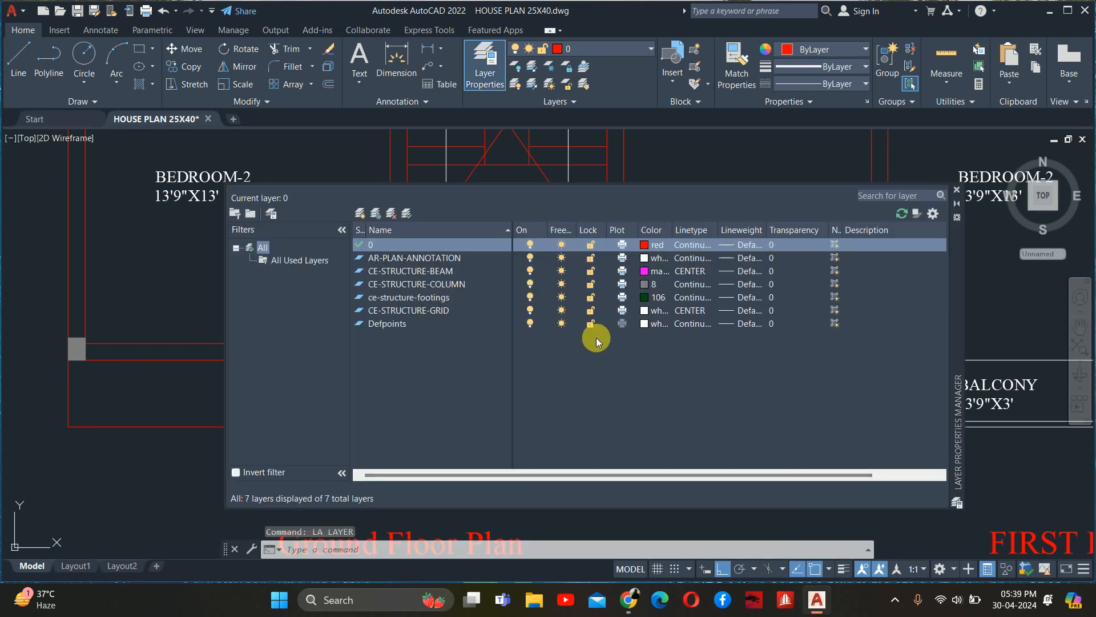
pyautogui.click(362, 213)
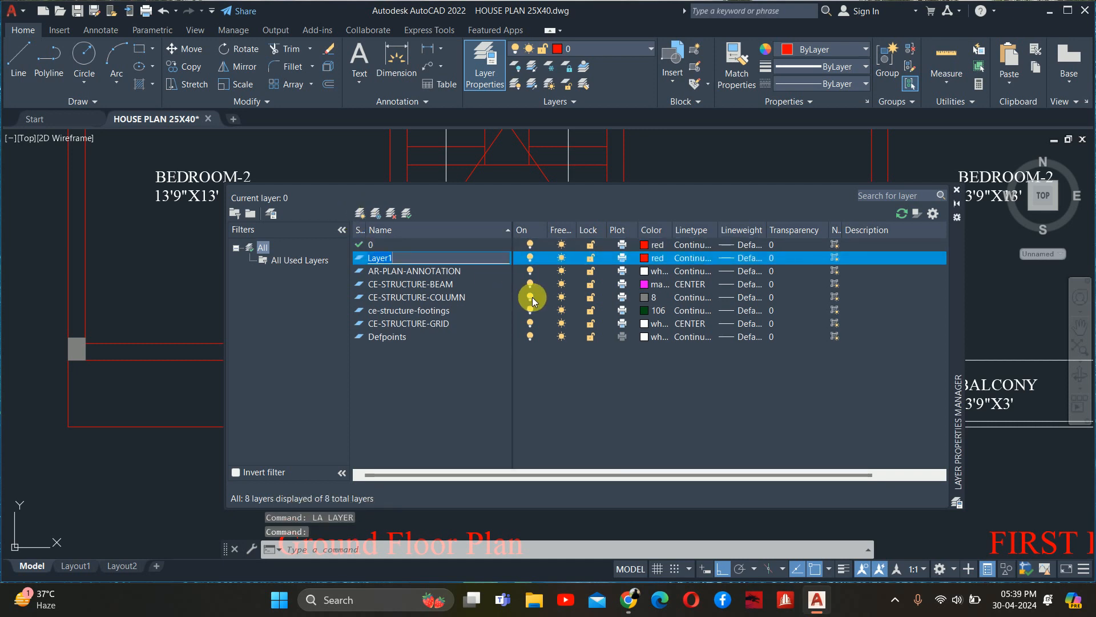
pyautogui.write('C')
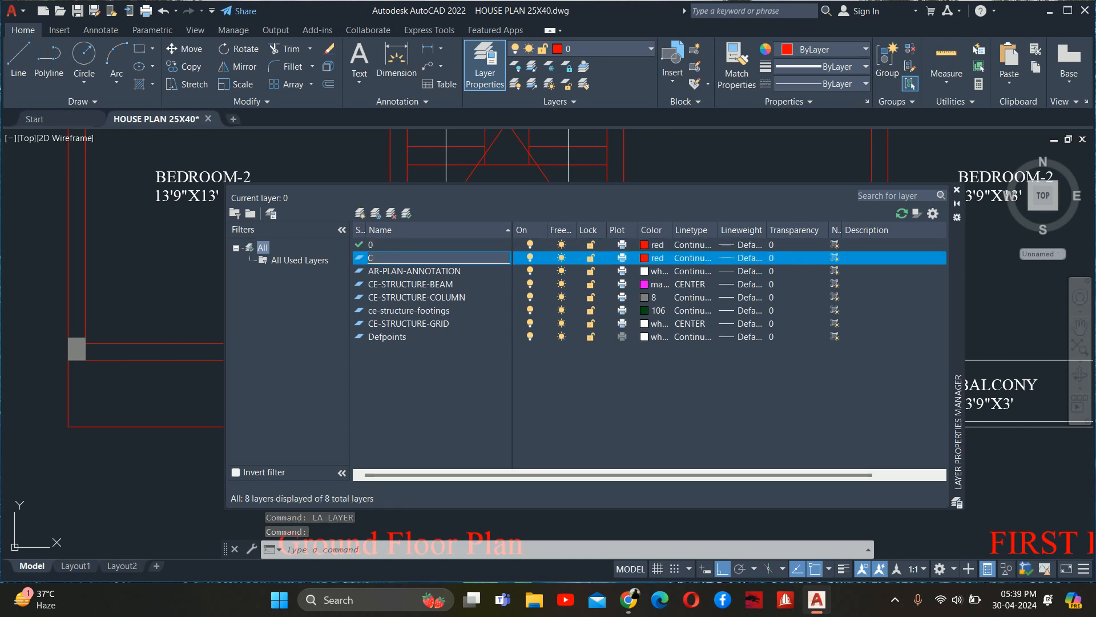
pyautogui.write('E')
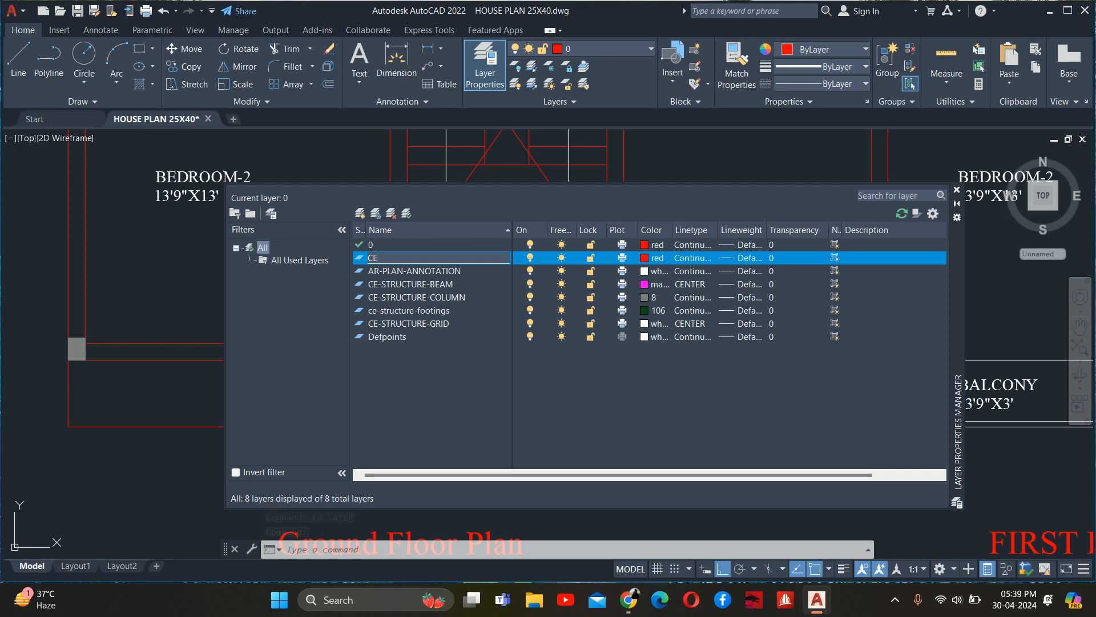
pyautogui.write('-STRUCTURE-FOOTINGS')
pyautogui.click(644, 258)
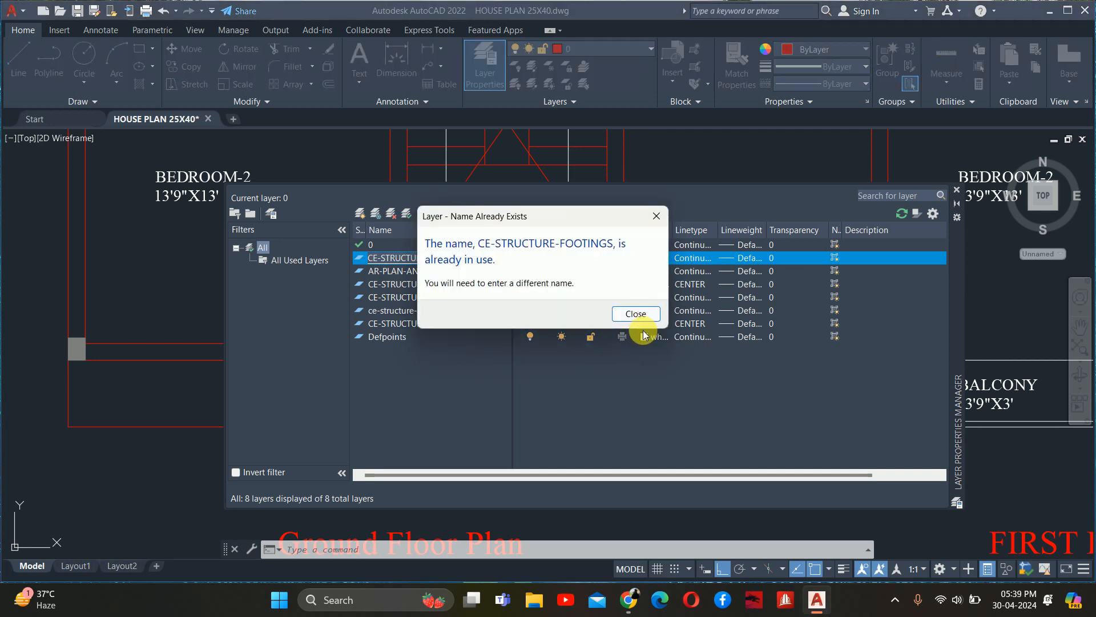
pyautogui.click(635, 313)
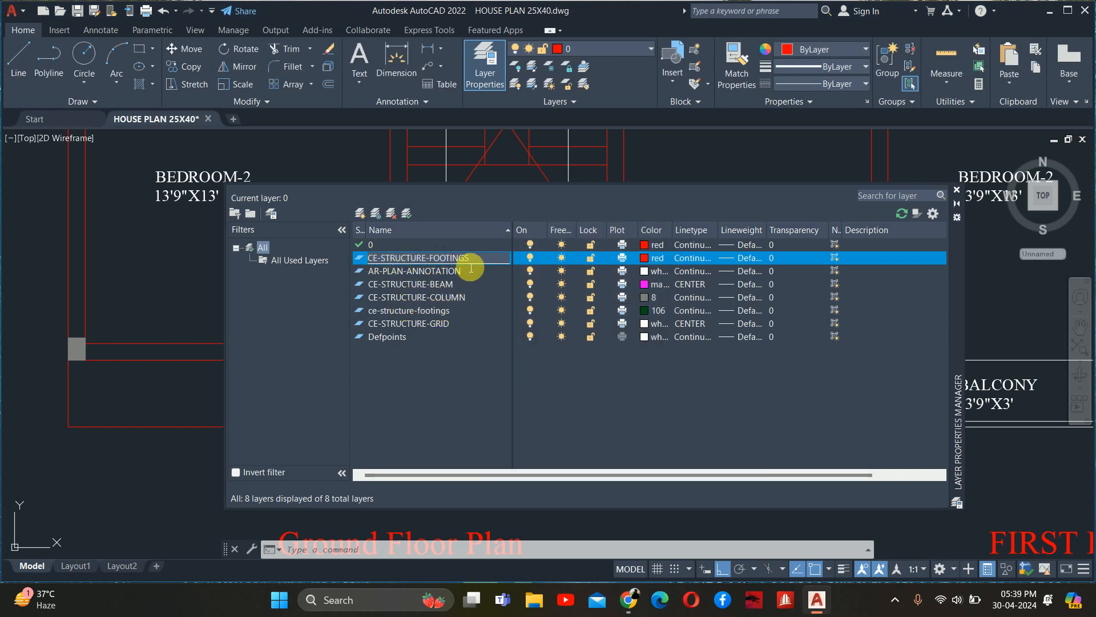
pyautogui.click(358, 244)
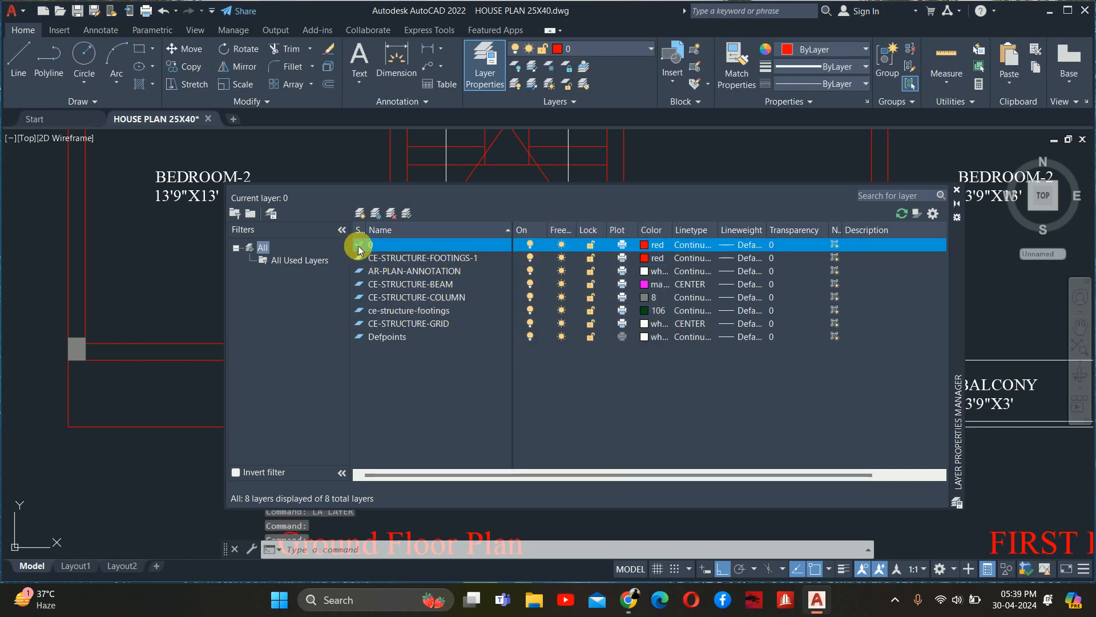
# - Delete the existing ce-structure-footings layer and rename the CE-STRUCTURE-FOOTINGS-1 layer to CE-STRUCTURE-FOOTING
pyautogui.rightClick(433, 310)
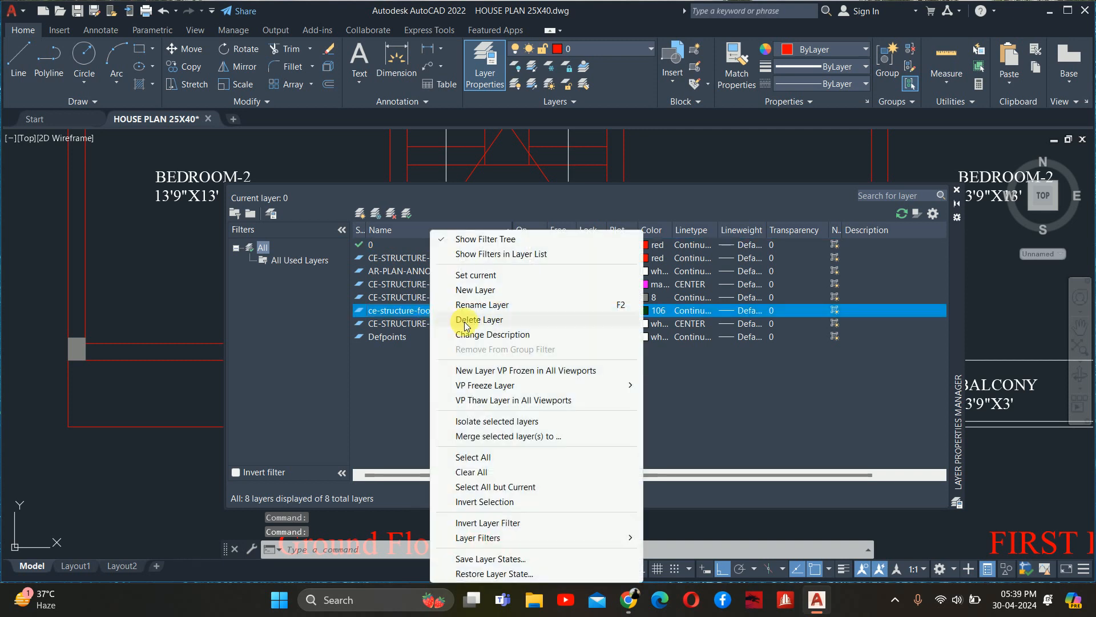
pyautogui.click(478, 321)
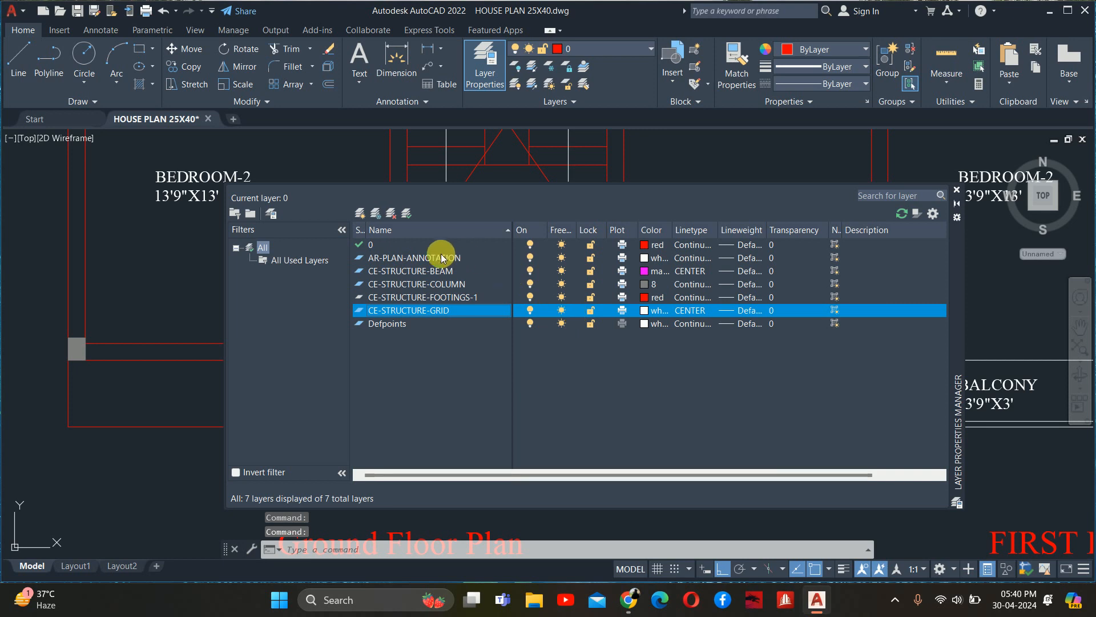
pyautogui.click(463, 295)
pyautogui.rightClick(470, 296)
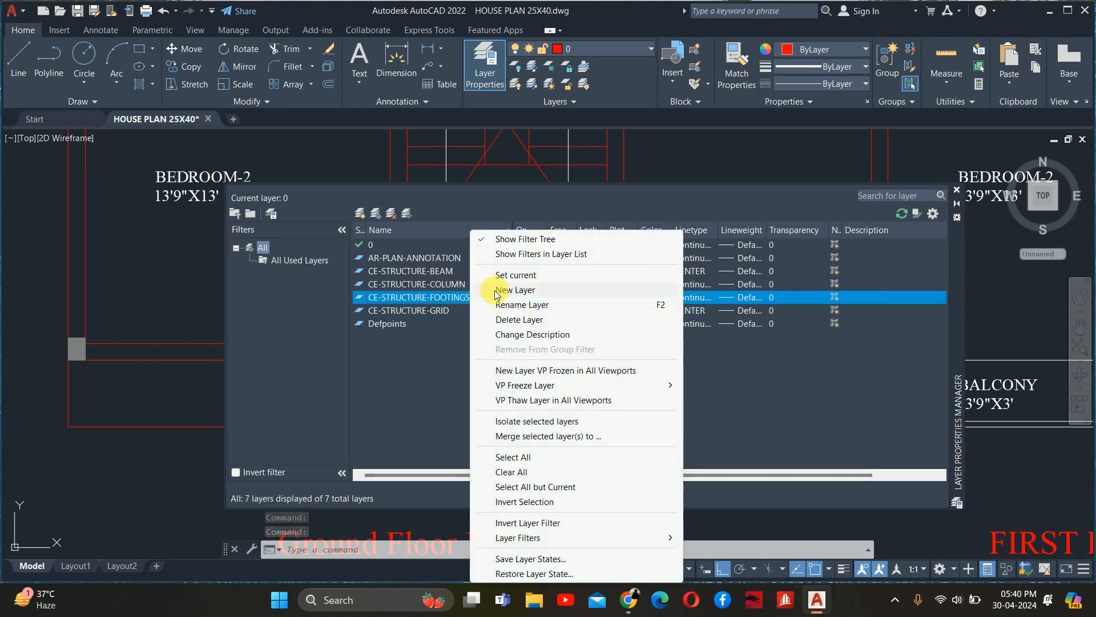
pyautogui.click(500, 304)
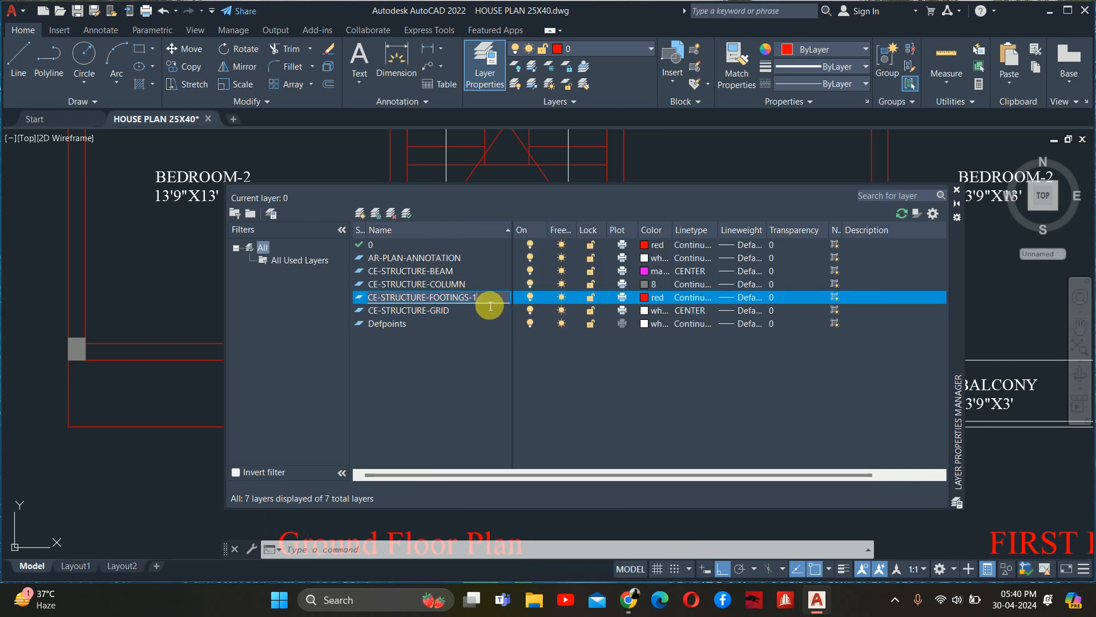
pyautogui.press('BackSpace')
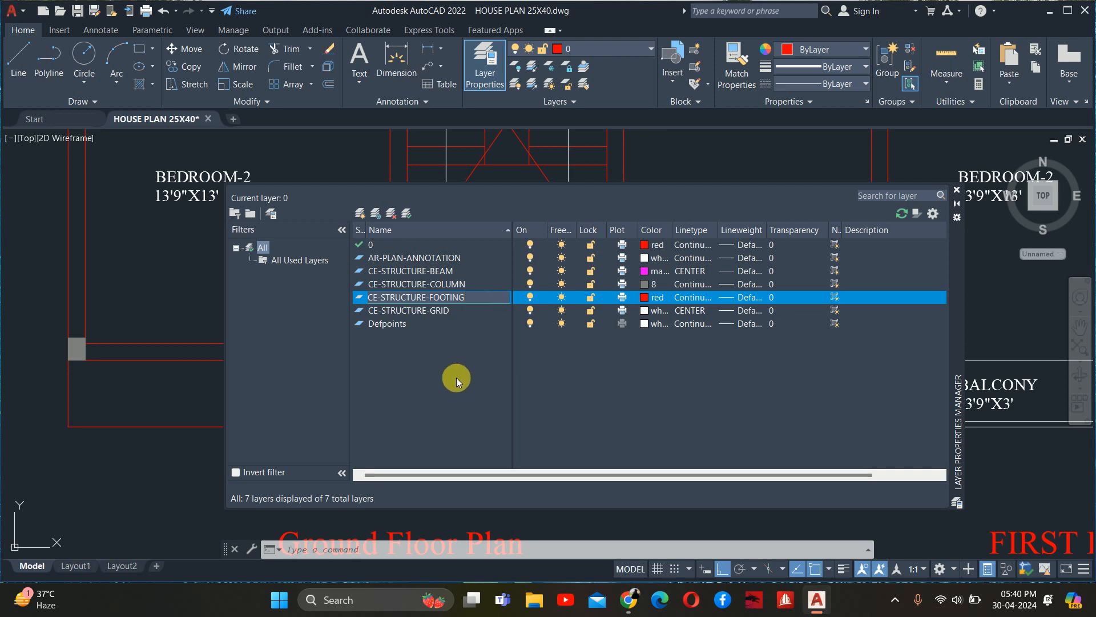
pyautogui.click(433, 309)
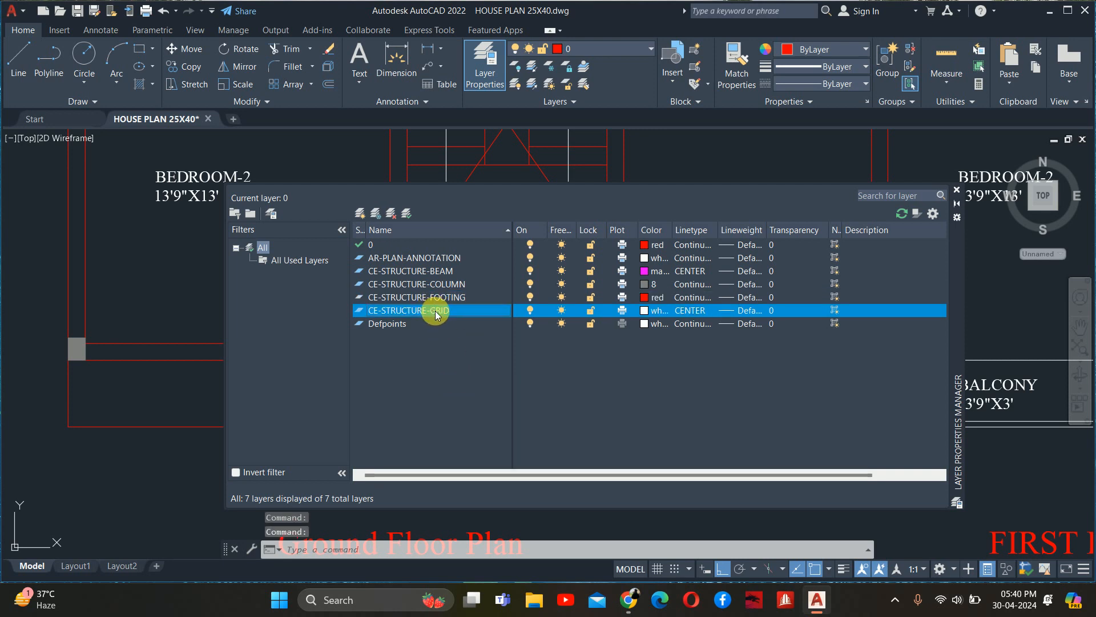
# - Give the CE-STRUCTURE-FOOTING layer colour 94, make it the current layer and close the layer manager
pyautogui.click(418, 297)
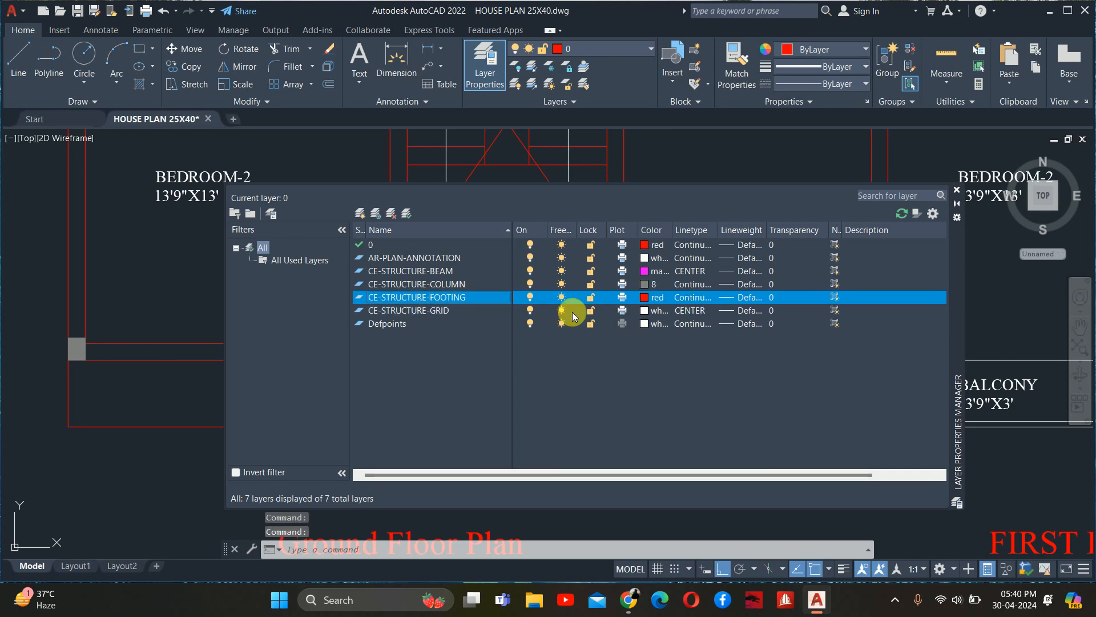
pyautogui.click(644, 297)
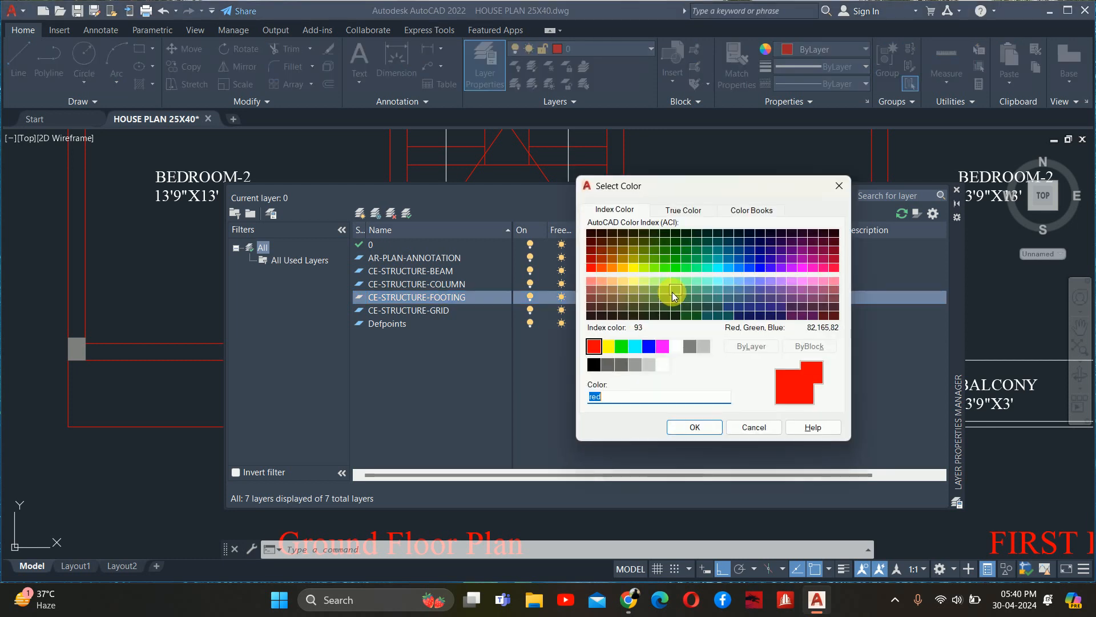
pyautogui.click(675, 250)
pyautogui.click(695, 427)
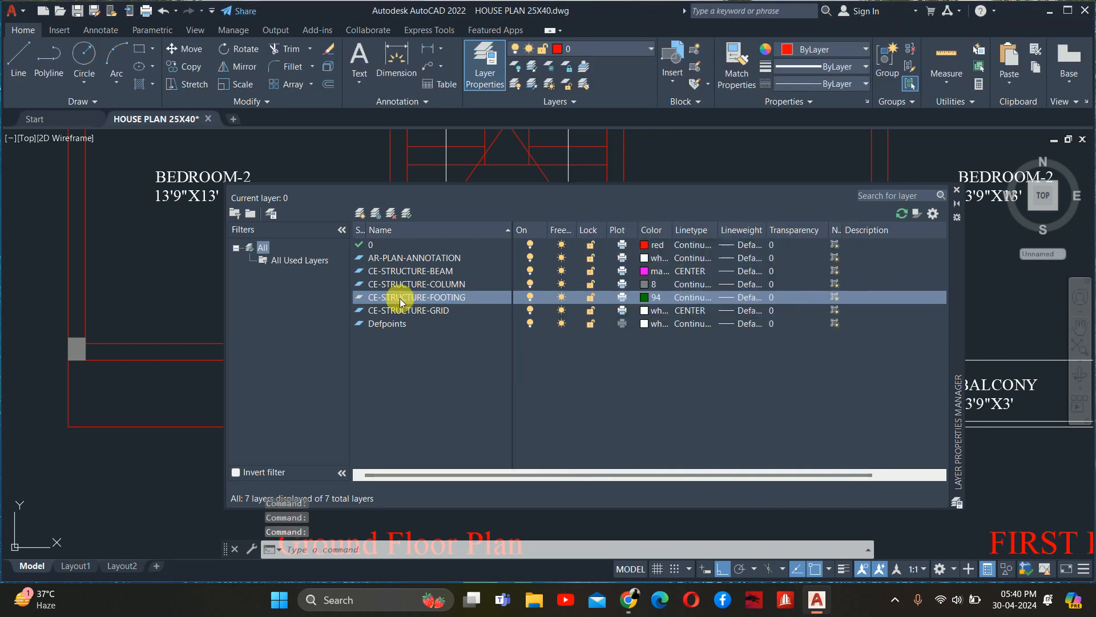
pyautogui.doubleClick(402, 298)
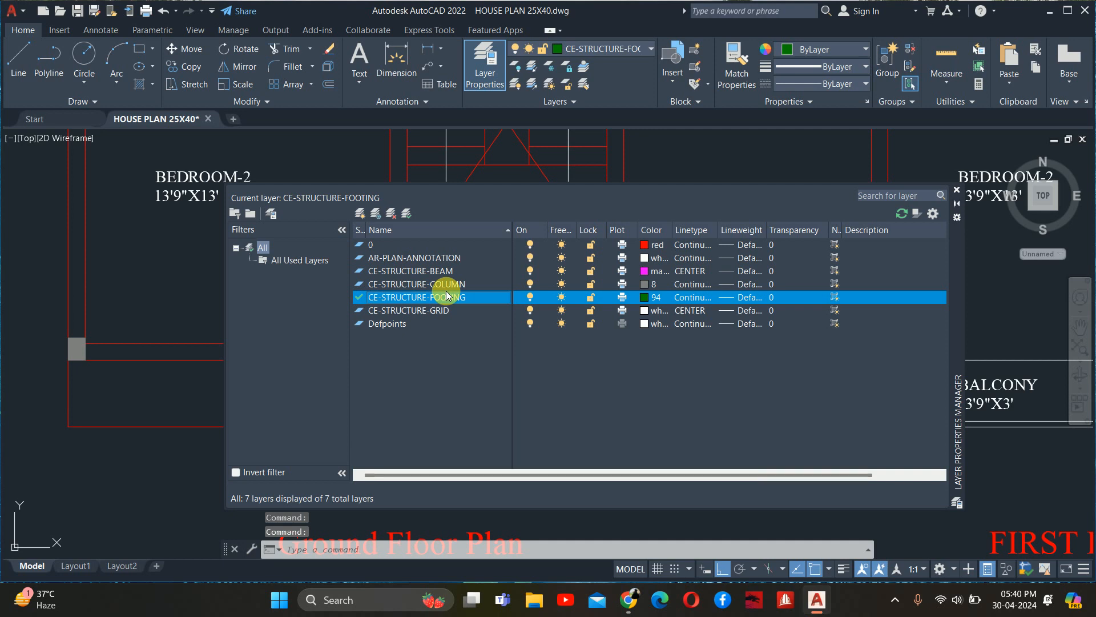
pyautogui.click(958, 194)
# - Override the object colour with Red and draw a few connected sample lines in the space between the two floor plans
pyautogui.moveTo(788, 177); pyautogui.dragTo(788, 237, button='middle')
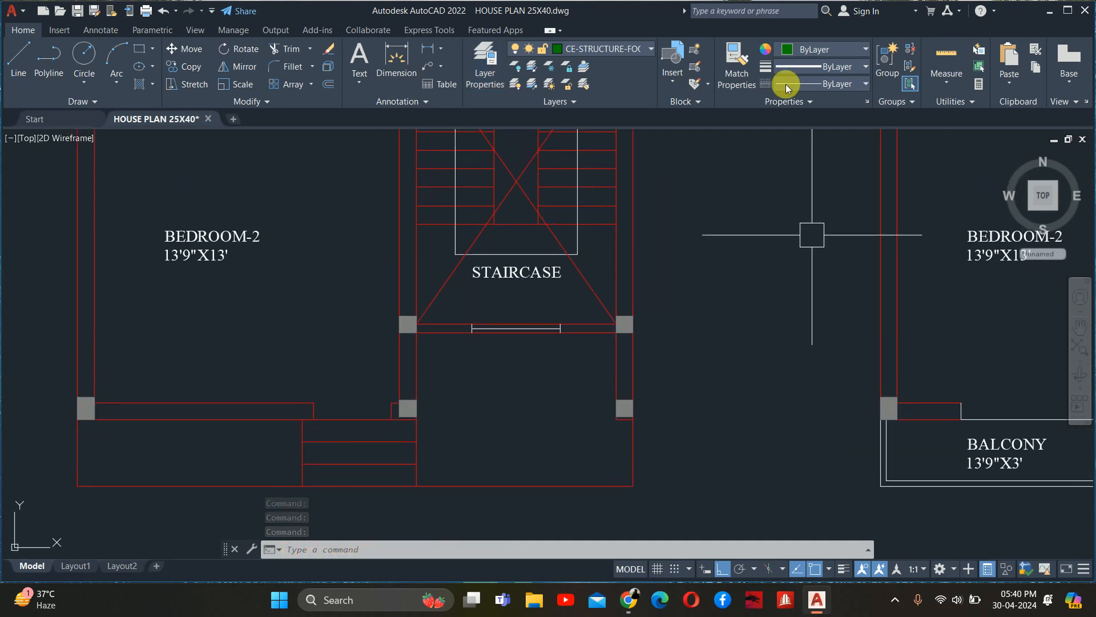
pyautogui.click(814, 54)
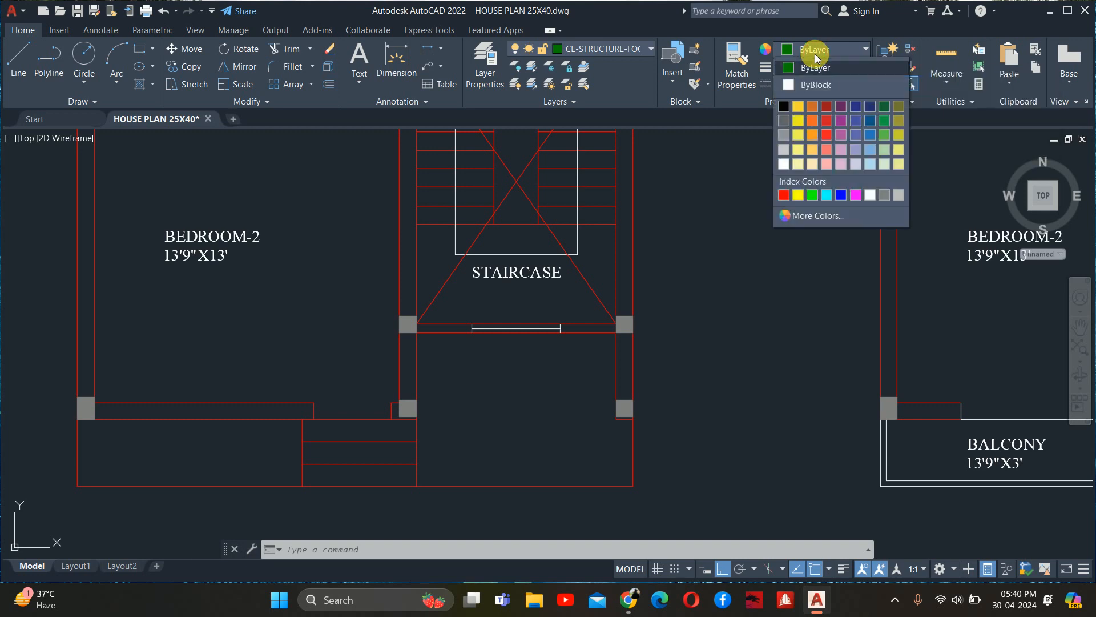
pyautogui.click(784, 194)
pyautogui.moveTo(772, 241); pyautogui.dragTo(788, 276, button='middle')
pyautogui.write('L')
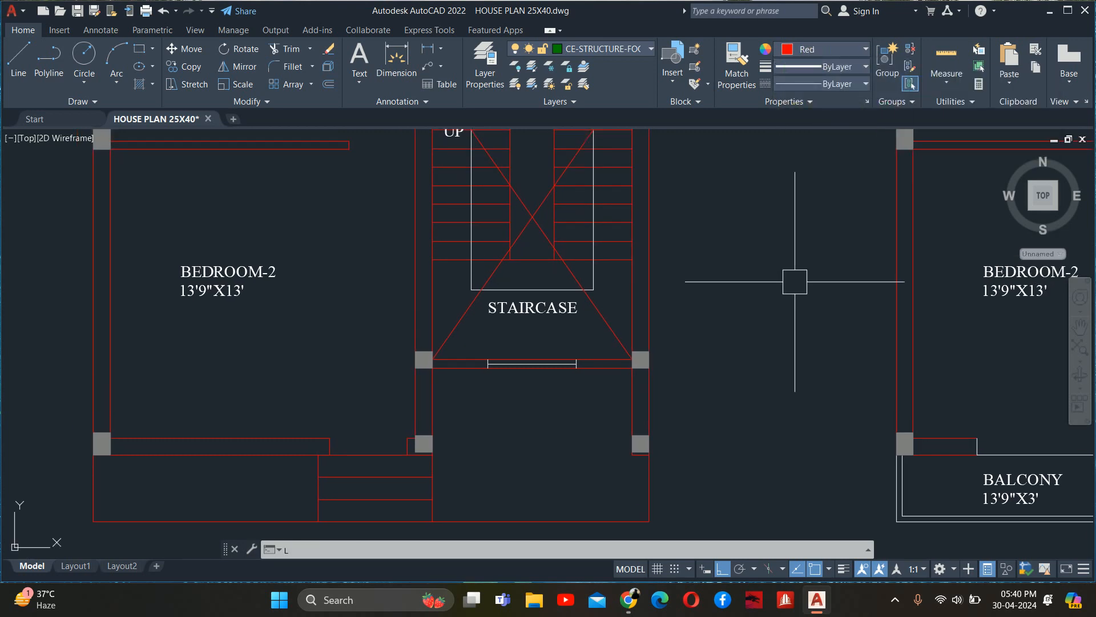
pyautogui.press('Return')
pyautogui.click(820, 254)
pyautogui.click(819, 330)
pyautogui.click(770, 330)
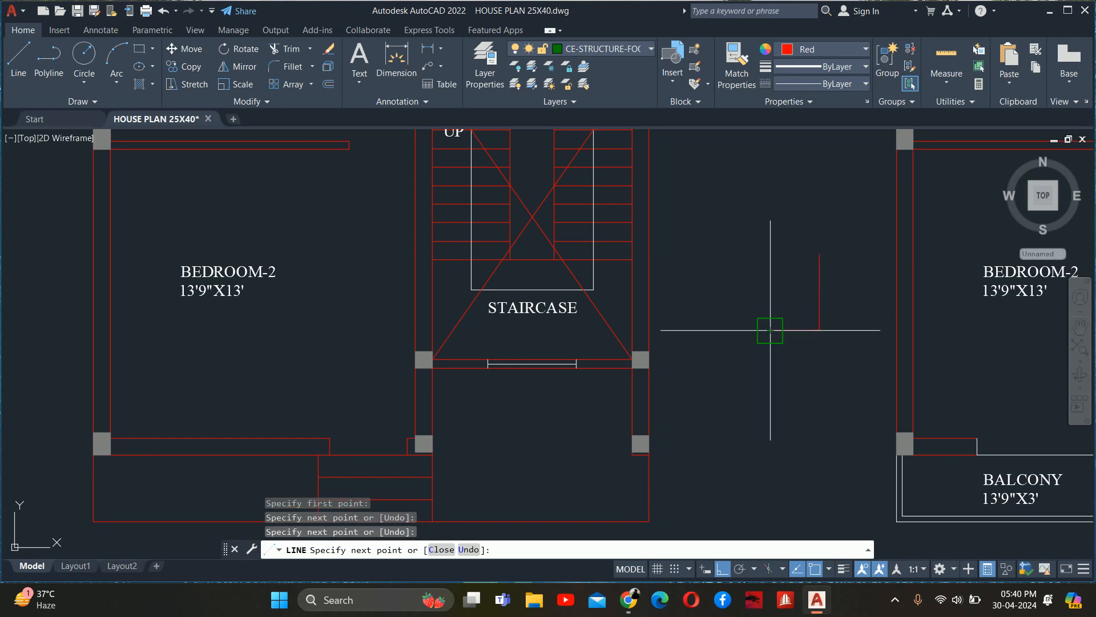
pyautogui.click(770, 282)
pyautogui.click(838, 282)
pyautogui.press('Escape')
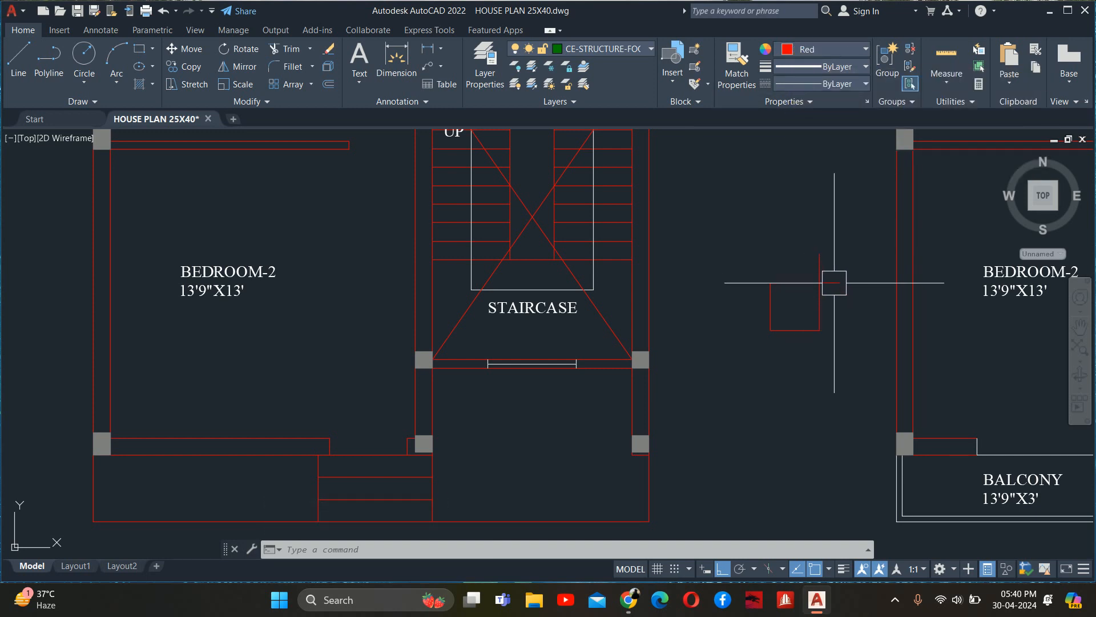
# - Erase the sample lines between the floor plans and set the object colour back to ByLayer
pyautogui.click(842, 330)
pyautogui.click(775, 252)
pyautogui.press('Delete')
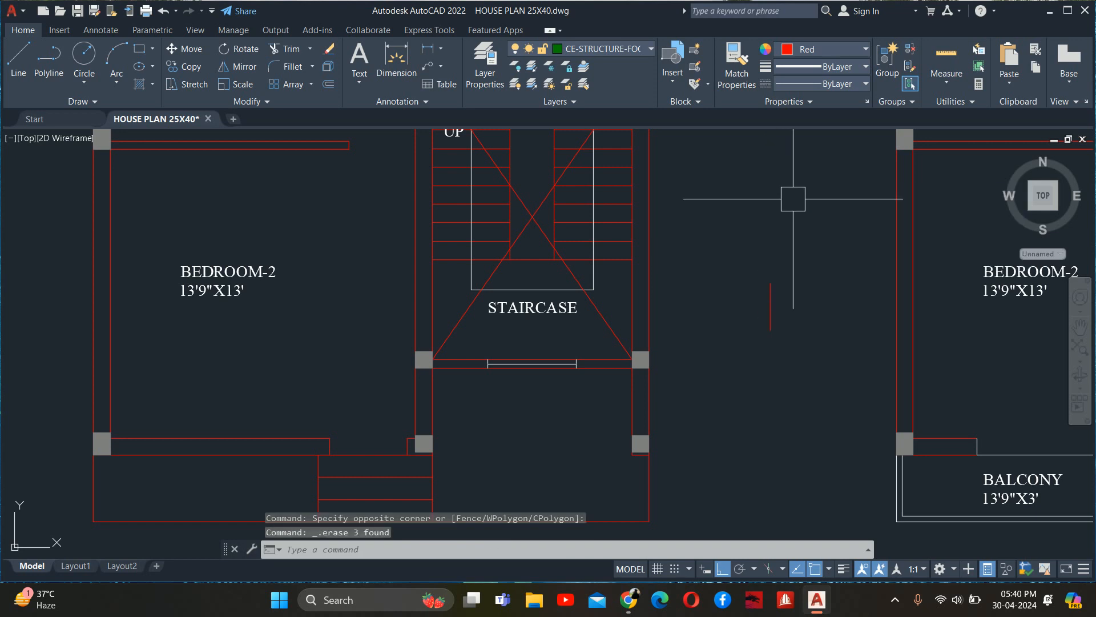
pyautogui.click(808, 49)
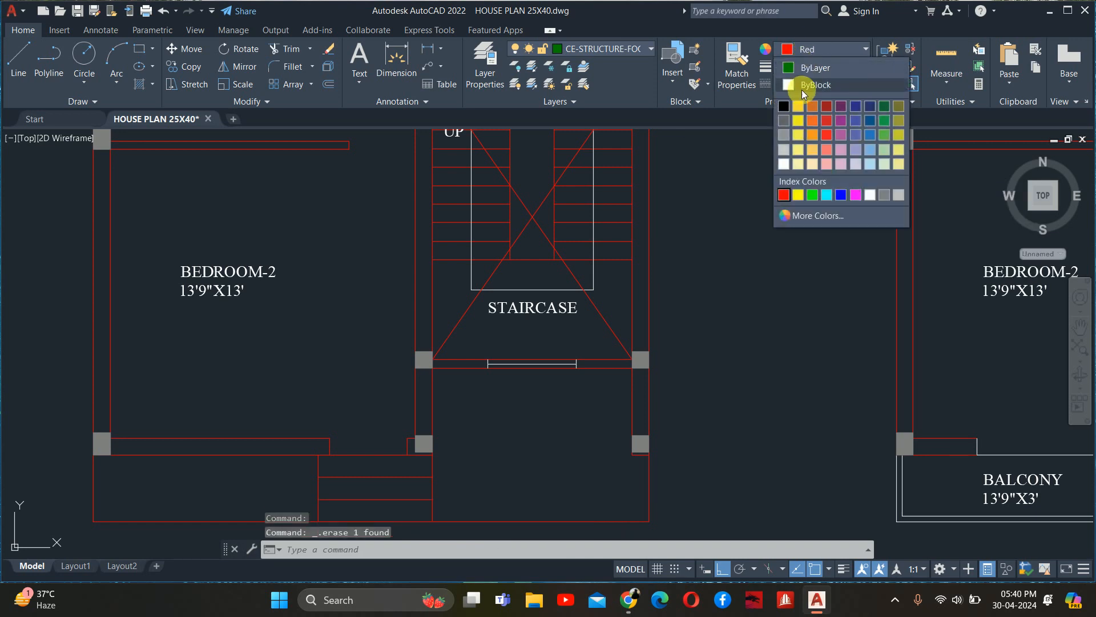
pyautogui.click(803, 67)
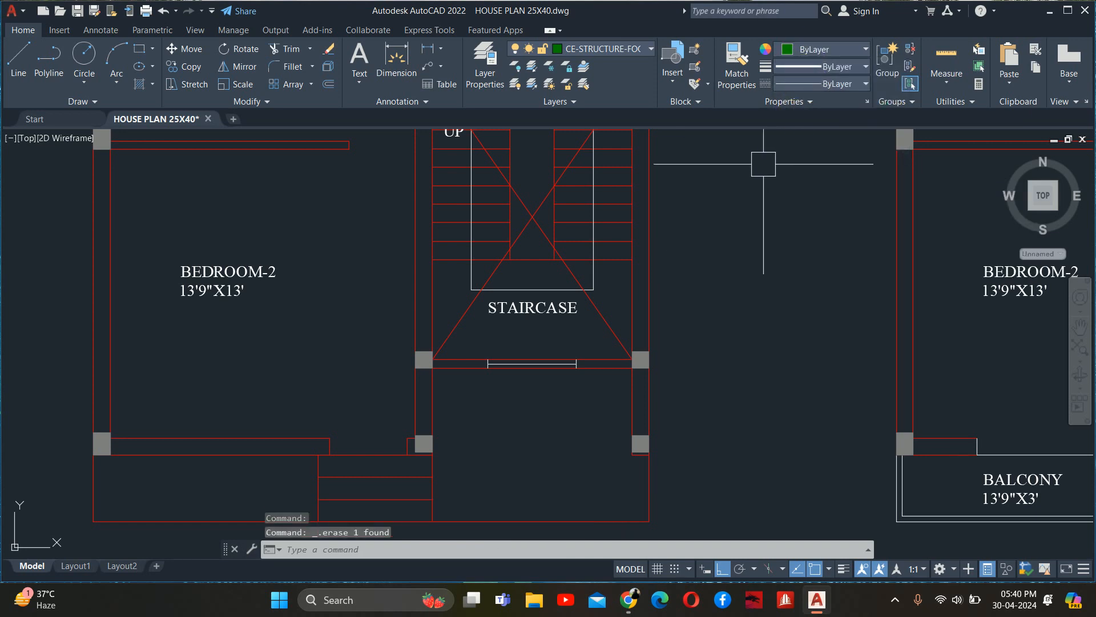
pyautogui.press('Escape')
# - Draw a footing rectangle 30 inches long and 4' wide in the empty space left of the kitchen's upper-left column
pyautogui.scroll(-6, 758, 211)
pyautogui.moveTo(744, 237); pyautogui.dragTo(705, 393, button='middle')
pyautogui.press('Escape')
pyautogui.press('Escape')
pyautogui.scroll(8, 583, 253)
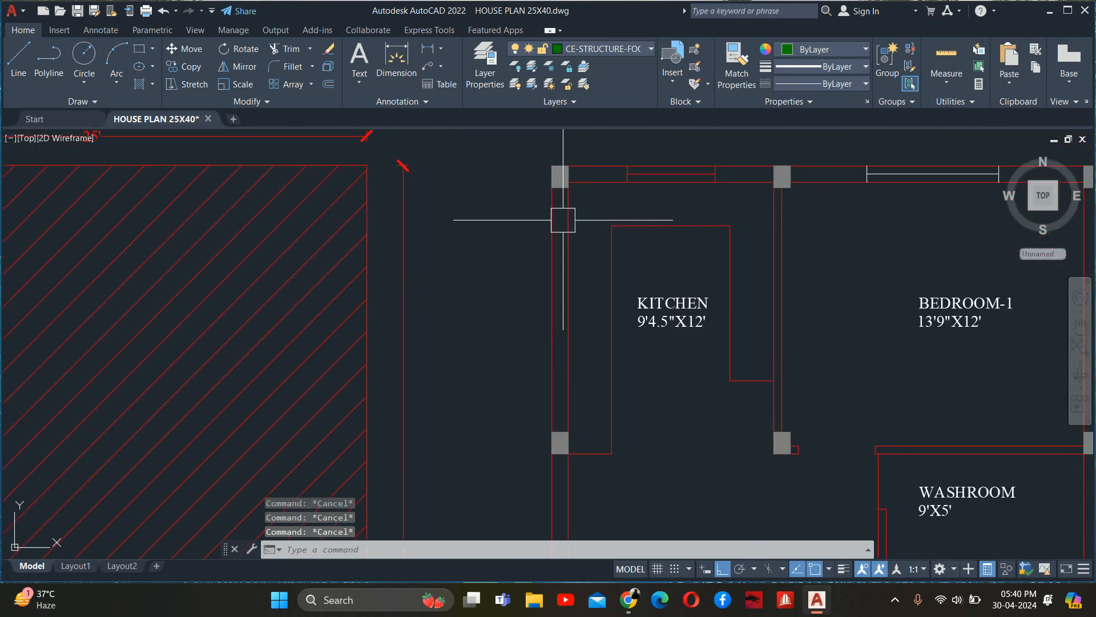
pyautogui.write('rec')
pyautogui.press('Return')
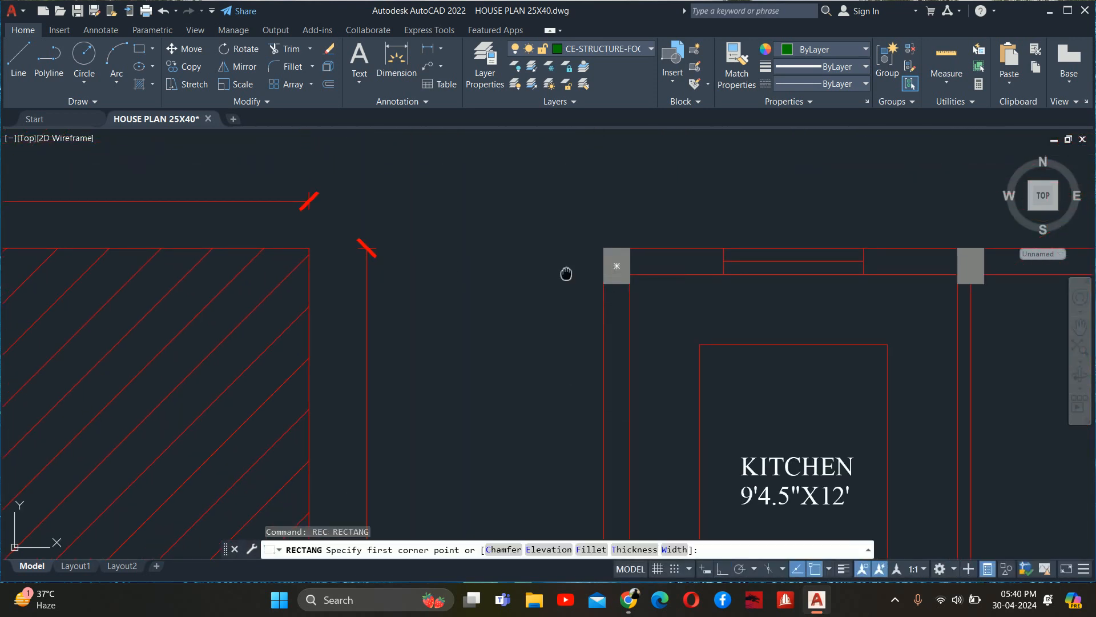
pyautogui.moveTo(565, 272); pyautogui.dragTo(705, 323, button='middle')
pyautogui.click(641, 309)
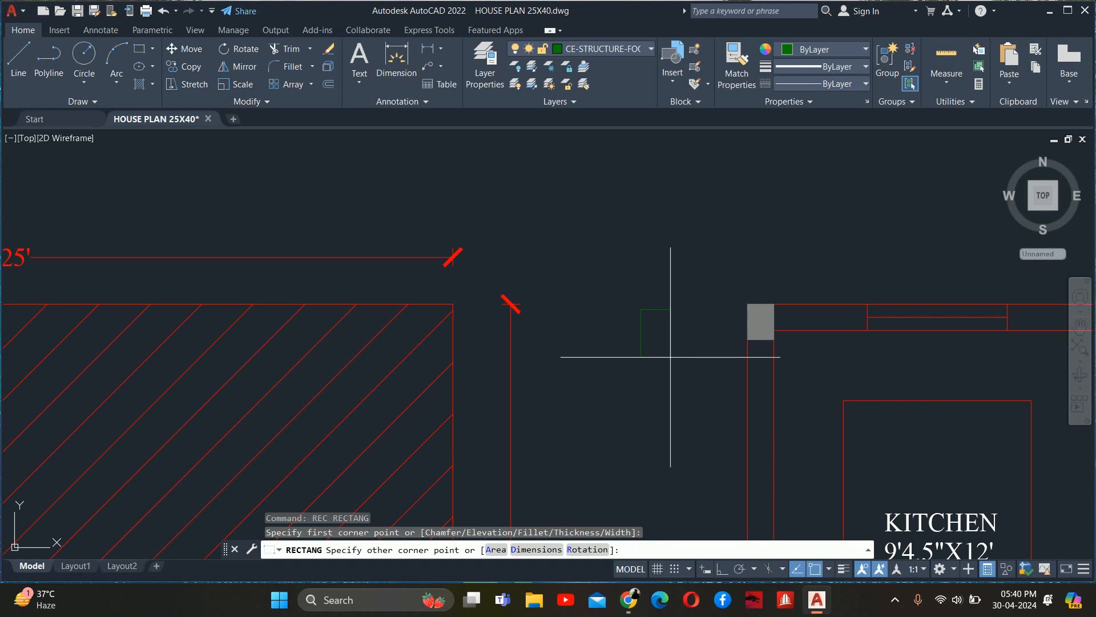
pyautogui.write('d')
pyautogui.press('Return')
pyautogui.write('30')
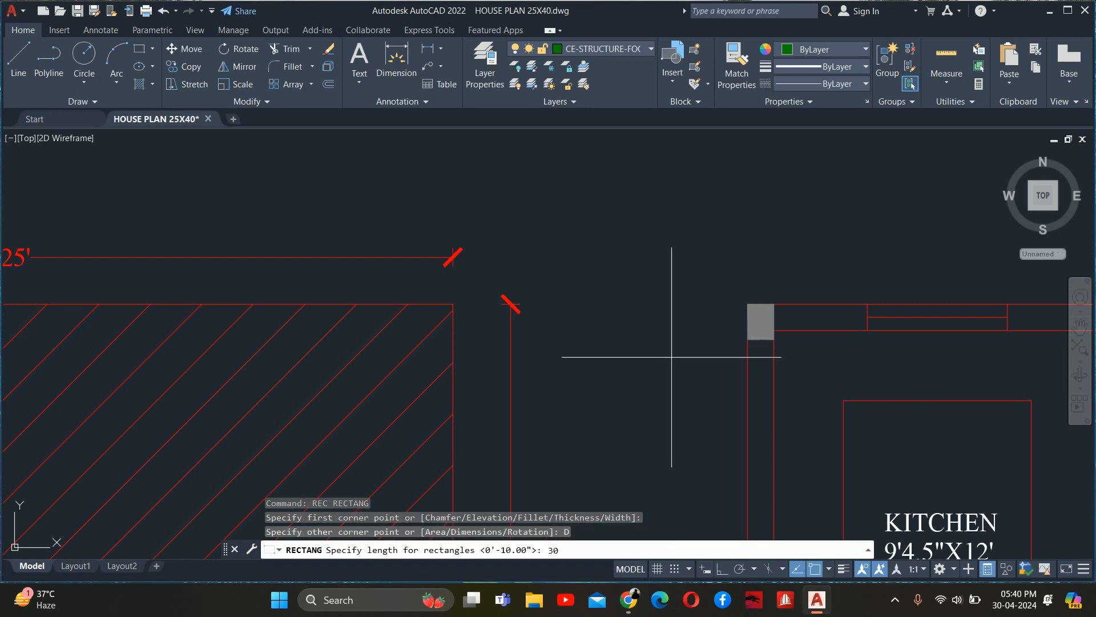
pyautogui.press('Return')
pyautogui.write("4'")
pyautogui.press('Return')
pyautogui.press('Escape')
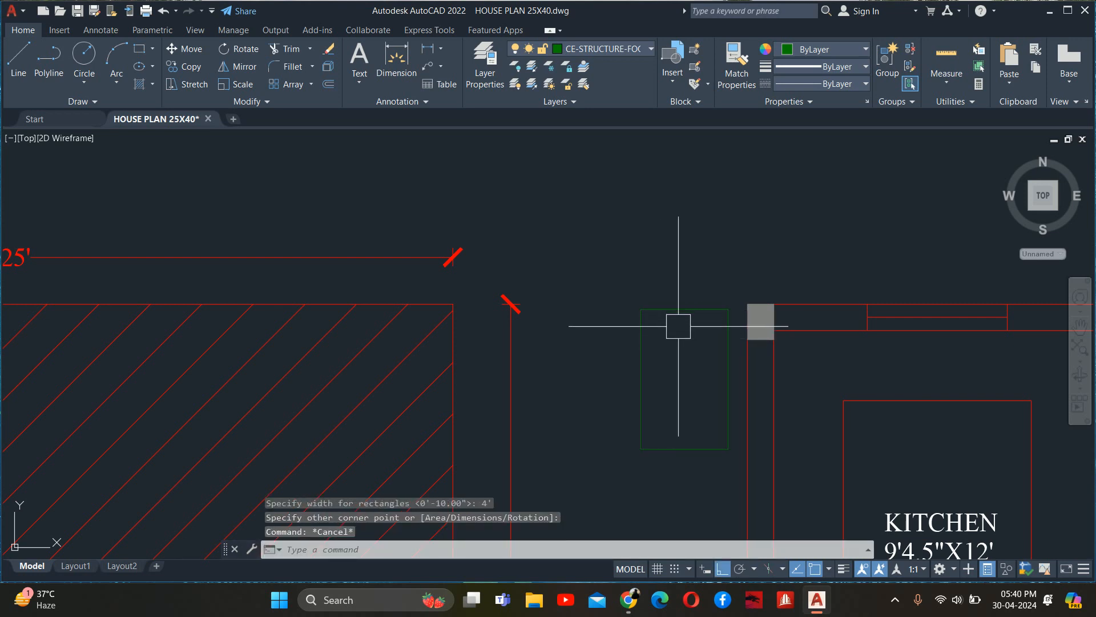
# - Move the footing rectangle so its upper-left corner sits on the outer corner of the kitchen's upper-left column
pyautogui.write('m')
pyautogui.press('Return')
pyautogui.click(693, 335)
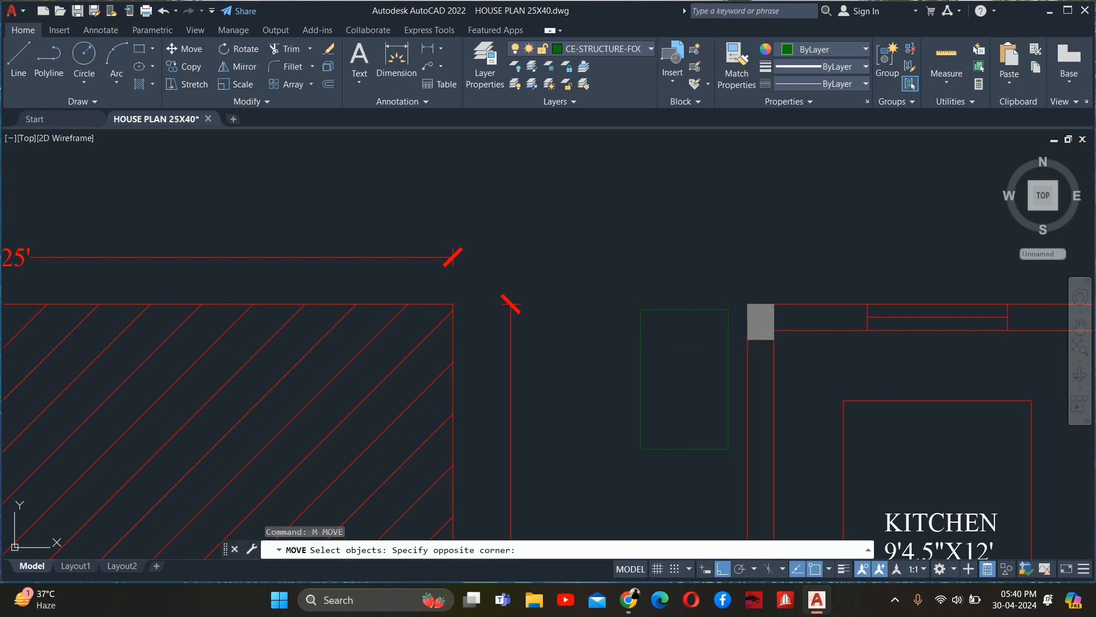
pyautogui.click(636, 276)
pyautogui.press('Return')
pyautogui.click(641, 309)
pyautogui.scroll(5, 744, 295)
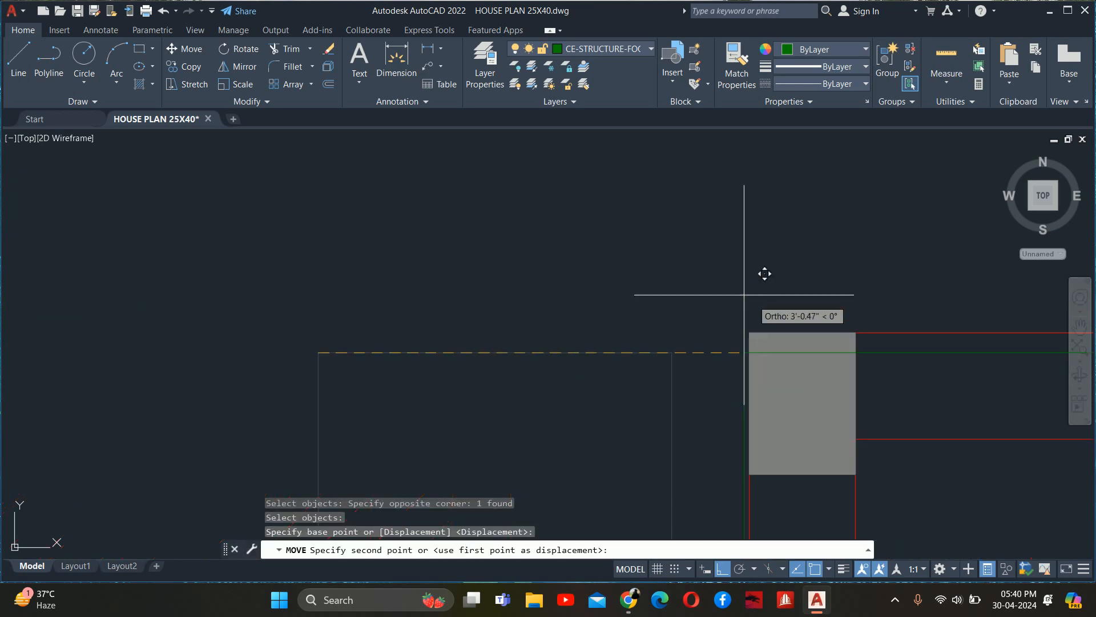
pyautogui.press('Escape')
pyautogui.press('Escape')
pyautogui.press('Escape')
pyautogui.scroll(-5, 636, 260)
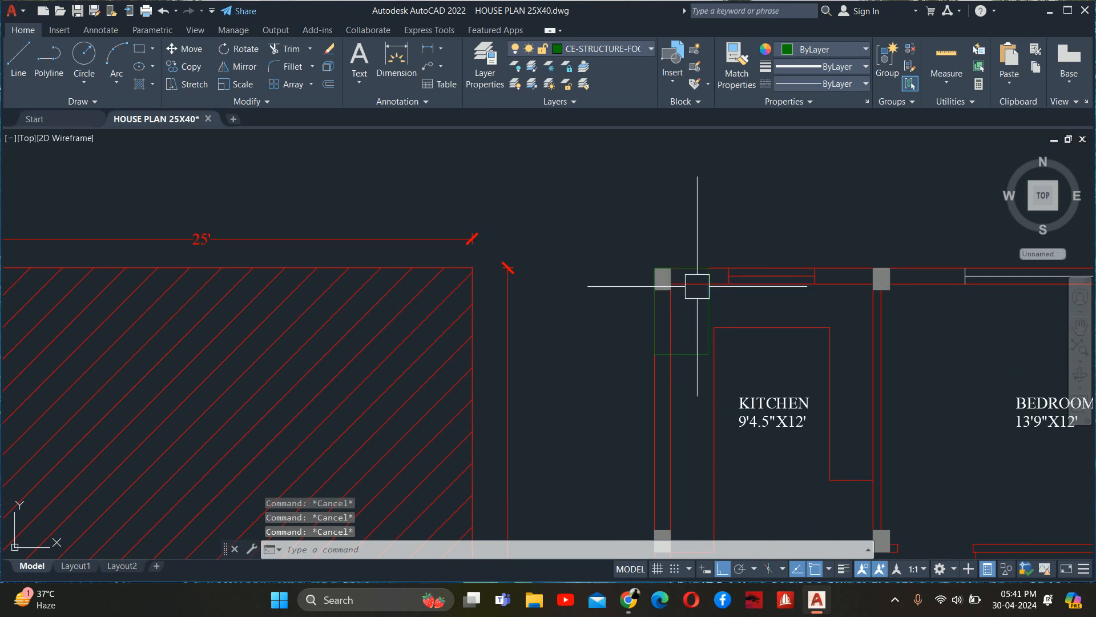
pyautogui.scroll(-3, 707, 303)
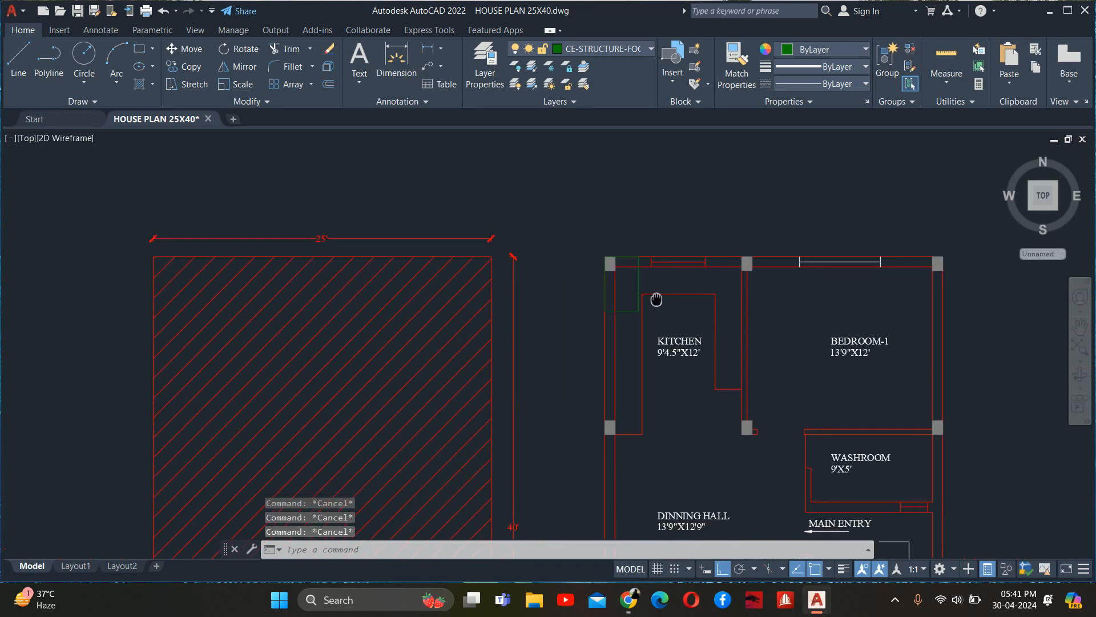
pyautogui.scroll(2, 606, 289)
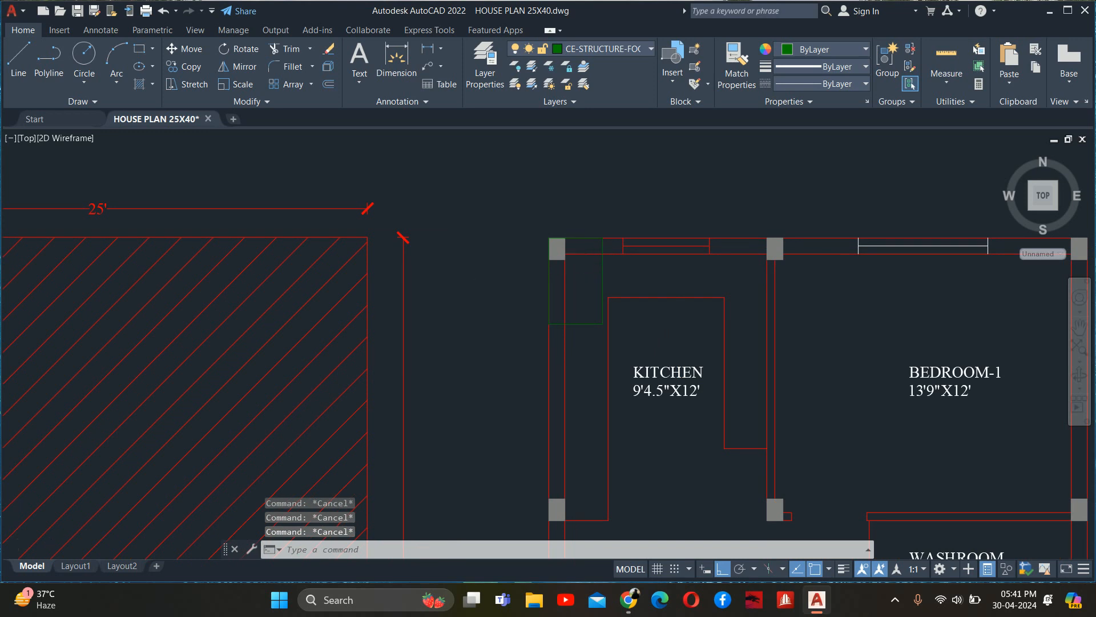
pyautogui.scroll(2, 607, 264)
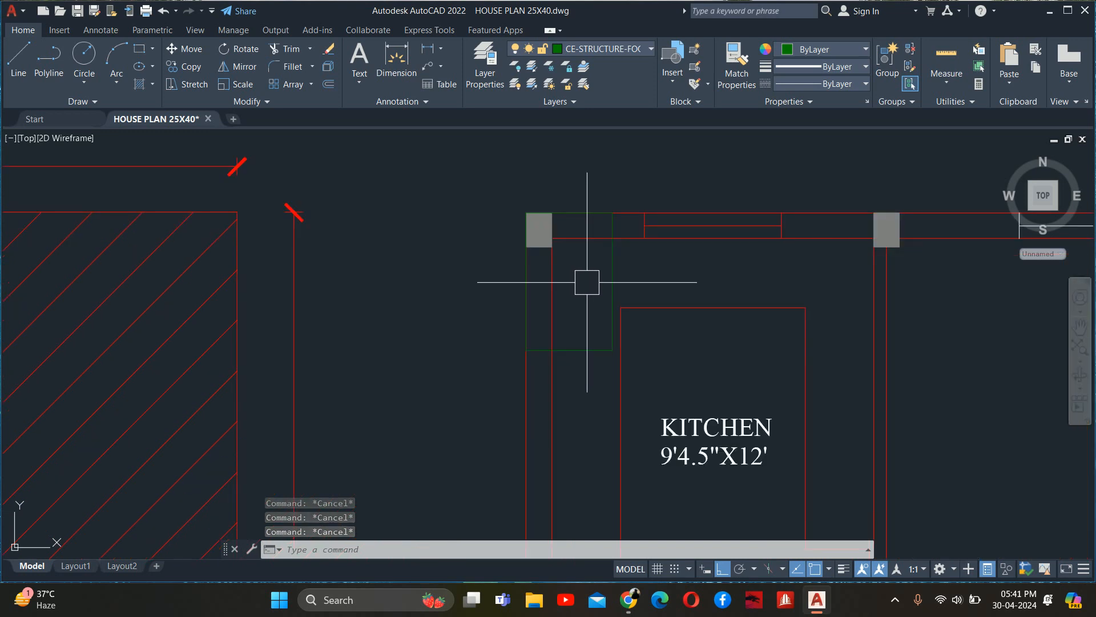
pyautogui.write('C')
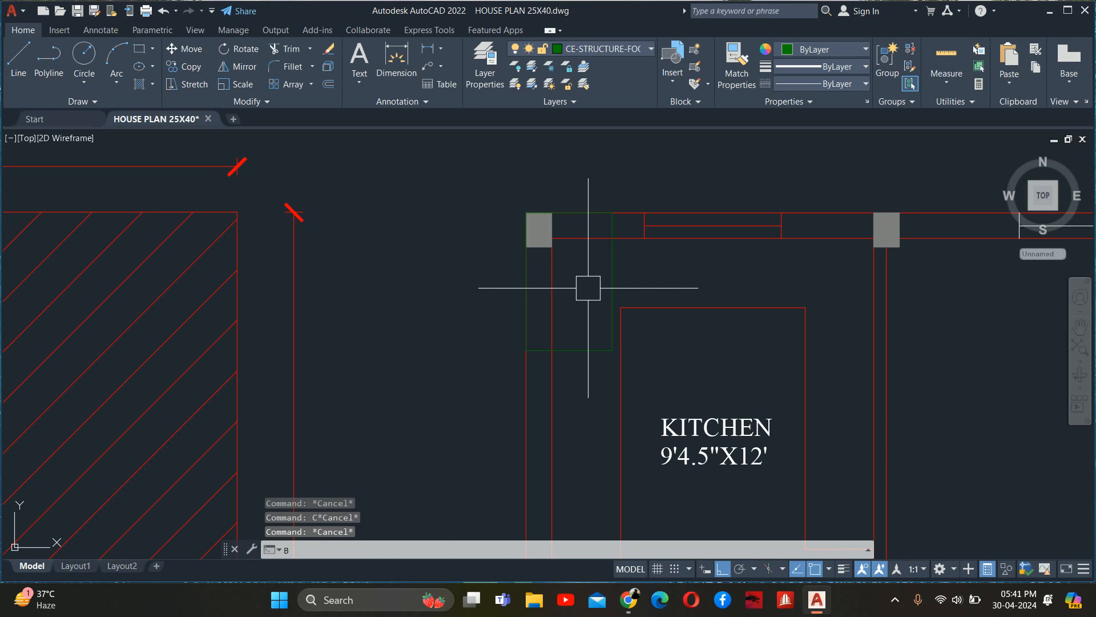
pyautogui.press('Return')
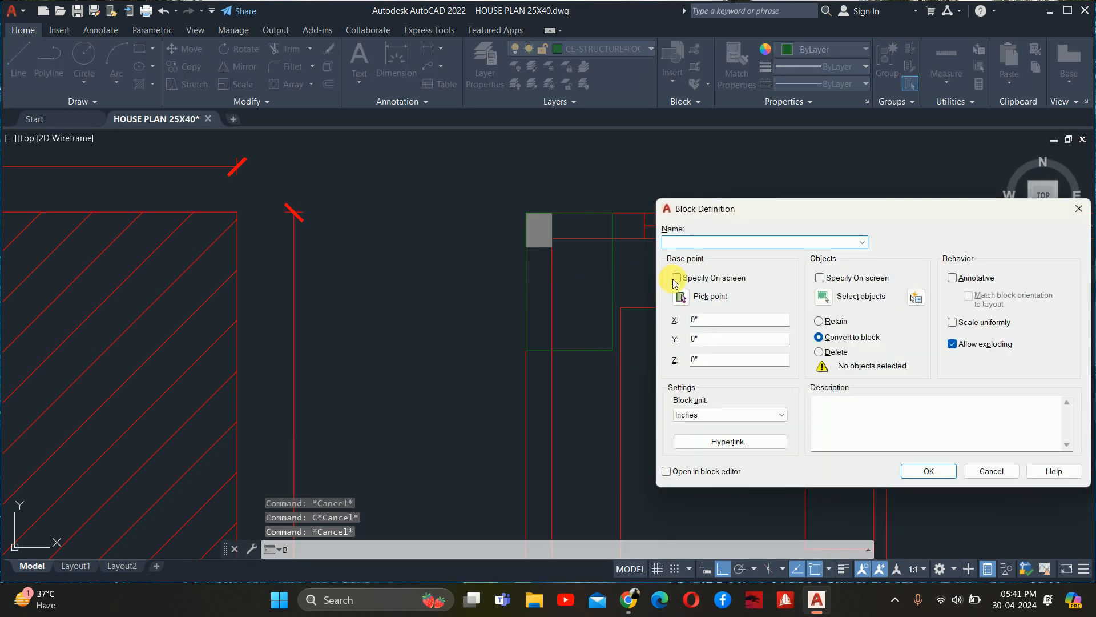
pyautogui.press('Escape')
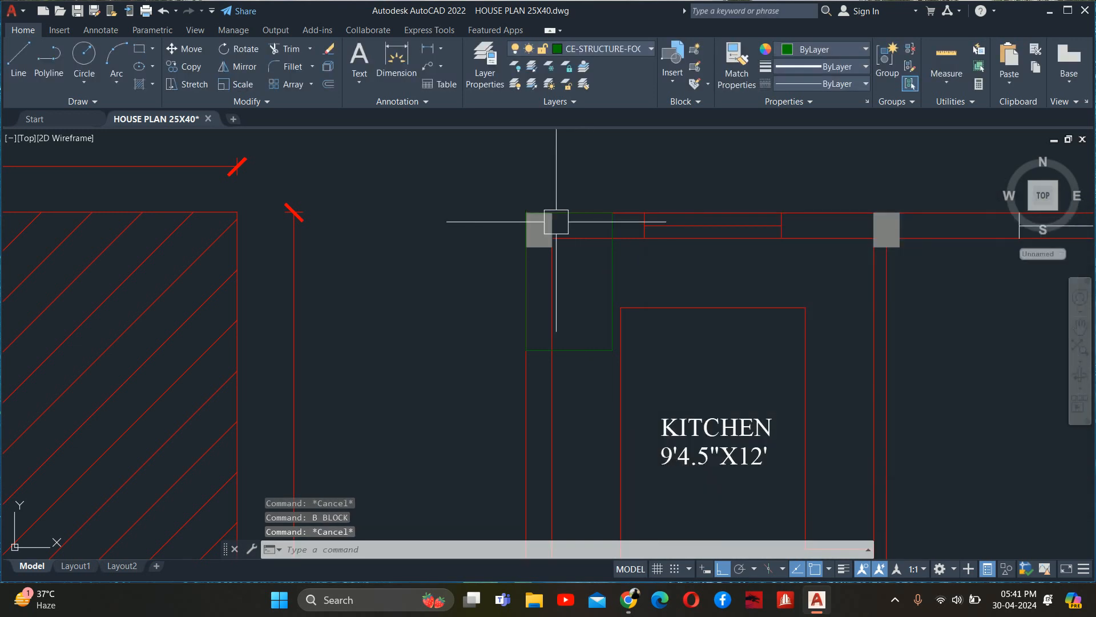
# - Turn off group selection so that the kitchen's upper-left column can be selected individually
pyautogui.scroll(4, 556, 222)
pyautogui.click(543, 224)
pyautogui.scroll(-6, 550, 227)
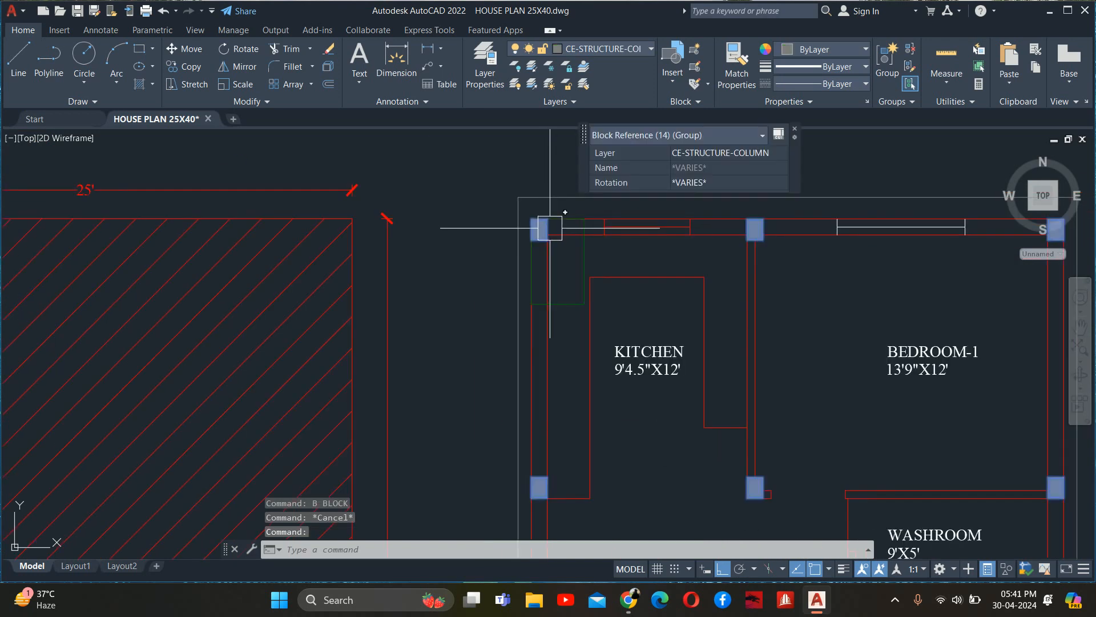
pyautogui.scroll(2, 550, 228)
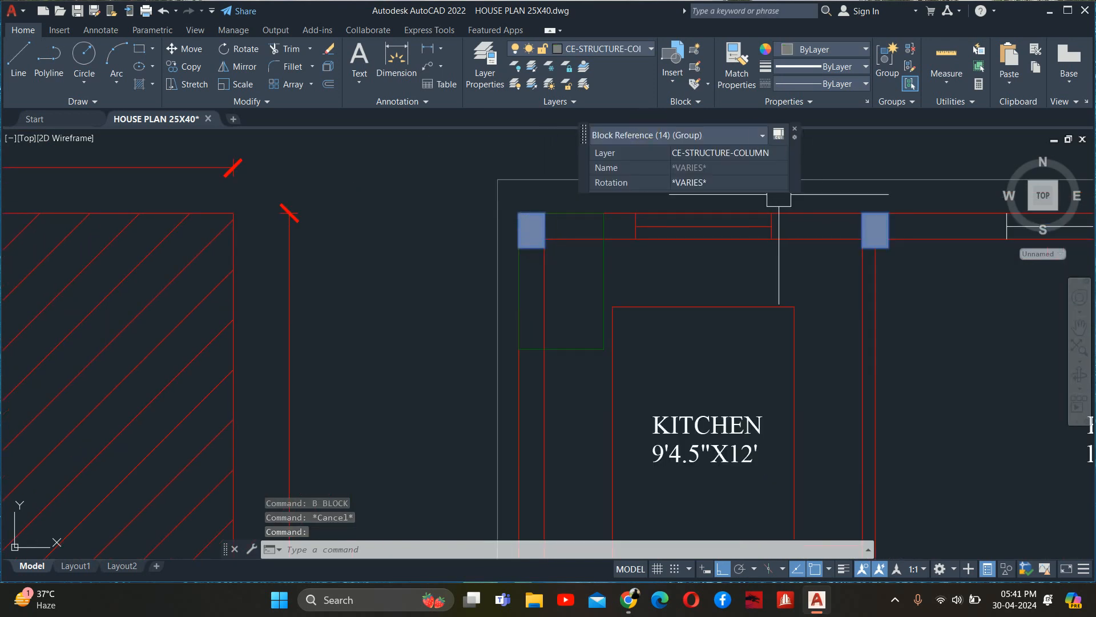
pyautogui.press('Escape')
pyautogui.press('Escape')
pyautogui.scroll(4, 557, 226)
pyautogui.click(538, 228)
pyautogui.click(525, 229)
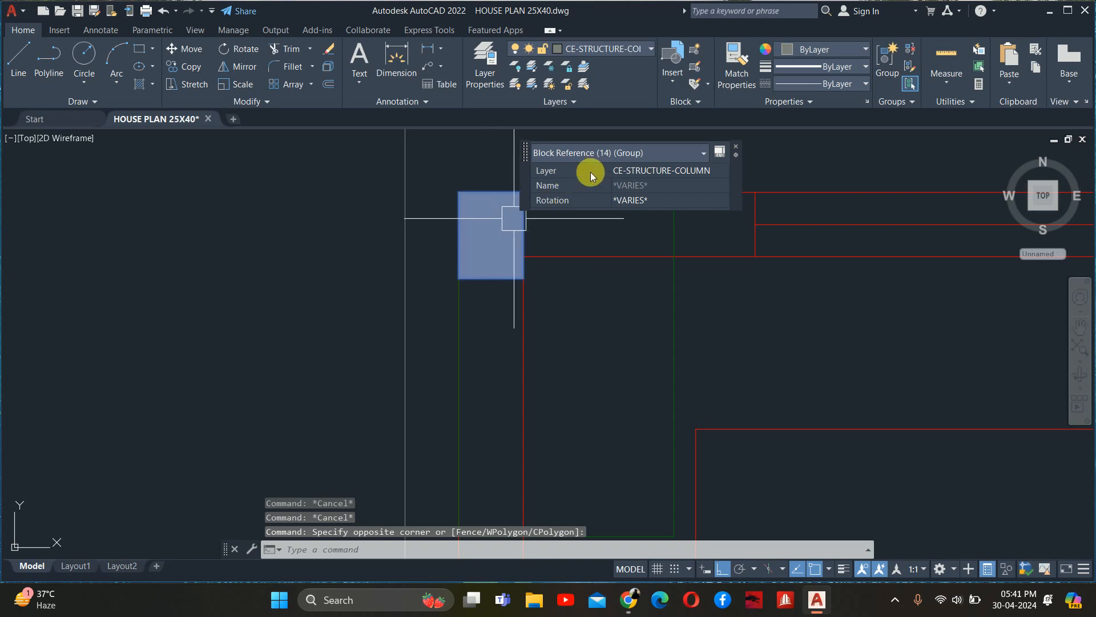
pyautogui.press('Escape')
pyautogui.press('Escape')
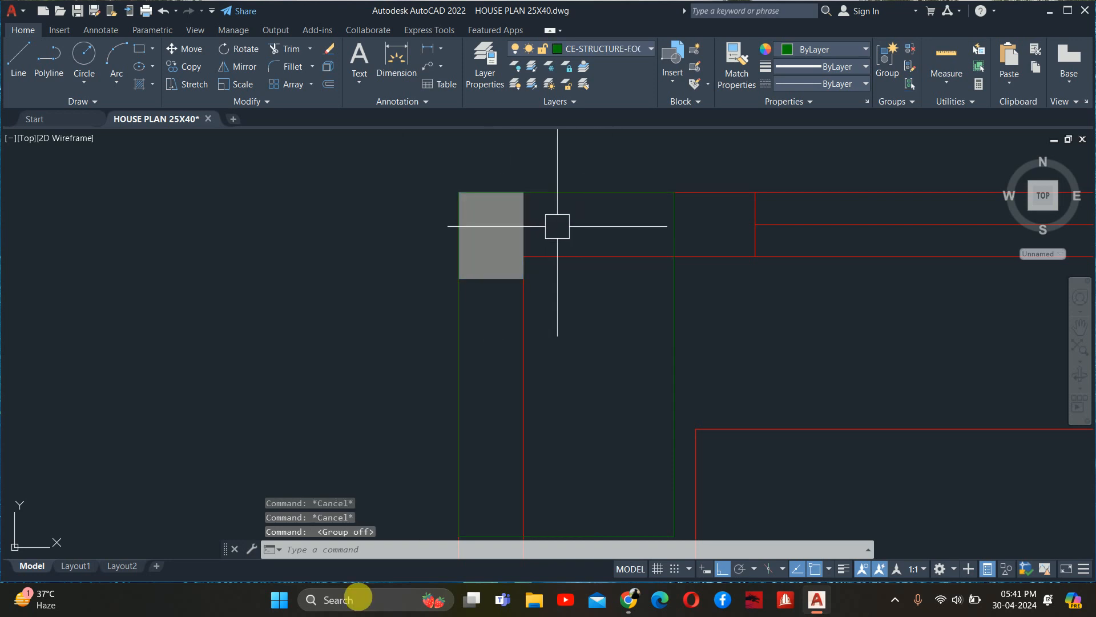
pyautogui.hotkey('ctrl', 'shift', 'a')
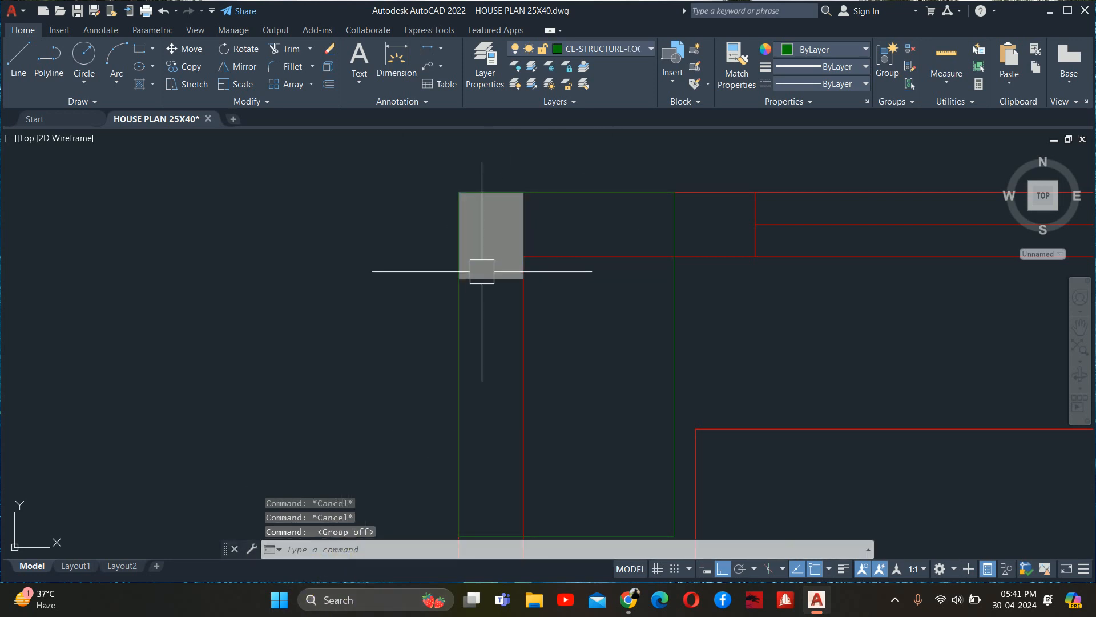
# - Select the kitchen's upper-left column, check its block name in the quick properties and deselect it
pyautogui.scroll(2, 483, 267)
pyautogui.click(558, 189)
pyautogui.click(510, 202)
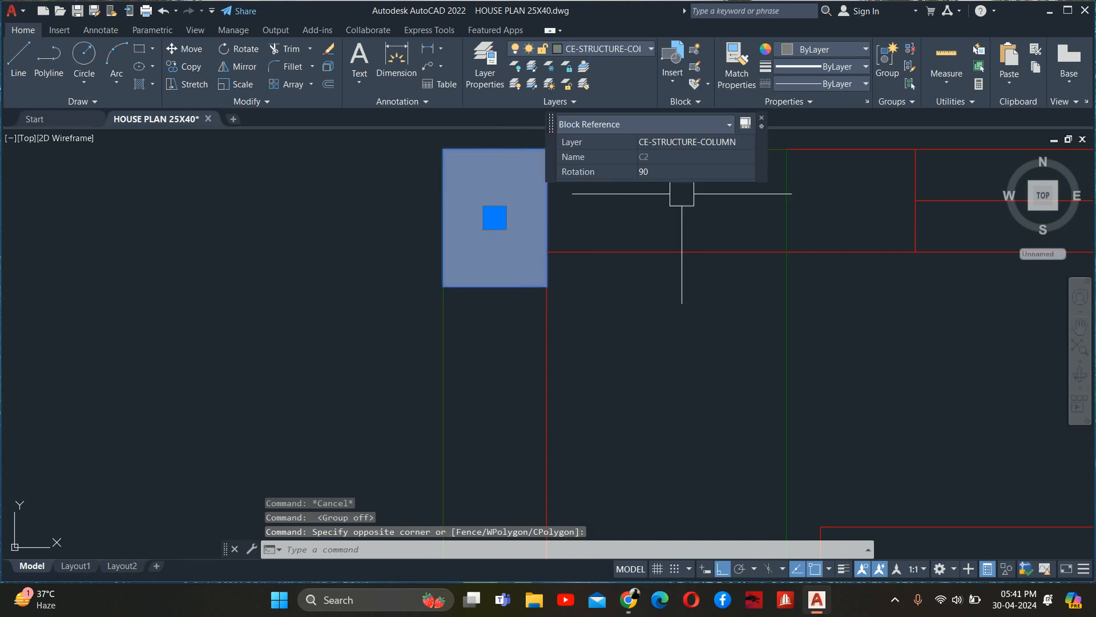
pyautogui.click(574, 124)
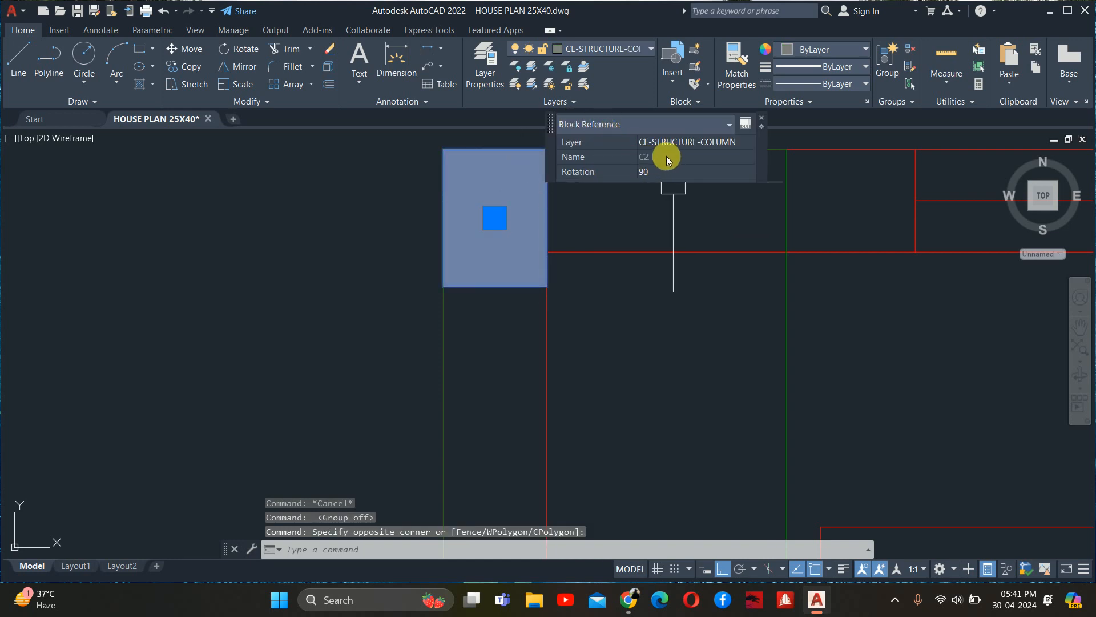
pyautogui.press('Escape')
pyautogui.press('Escape')
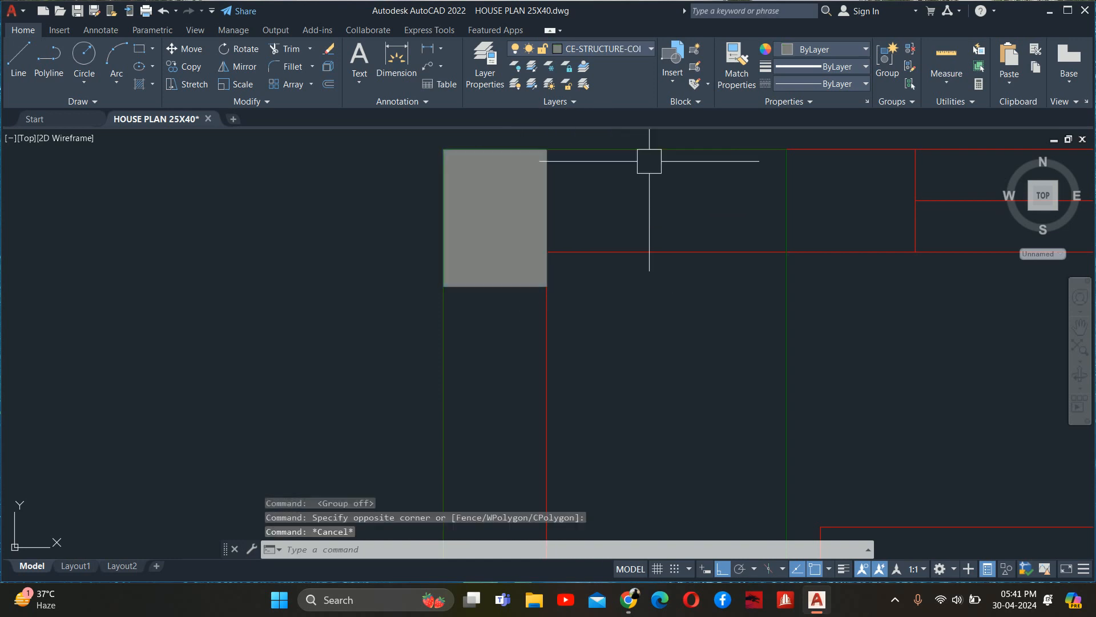
pyautogui.press('Escape')
pyautogui.scroll(-4, 573, 260)
pyautogui.write('F')
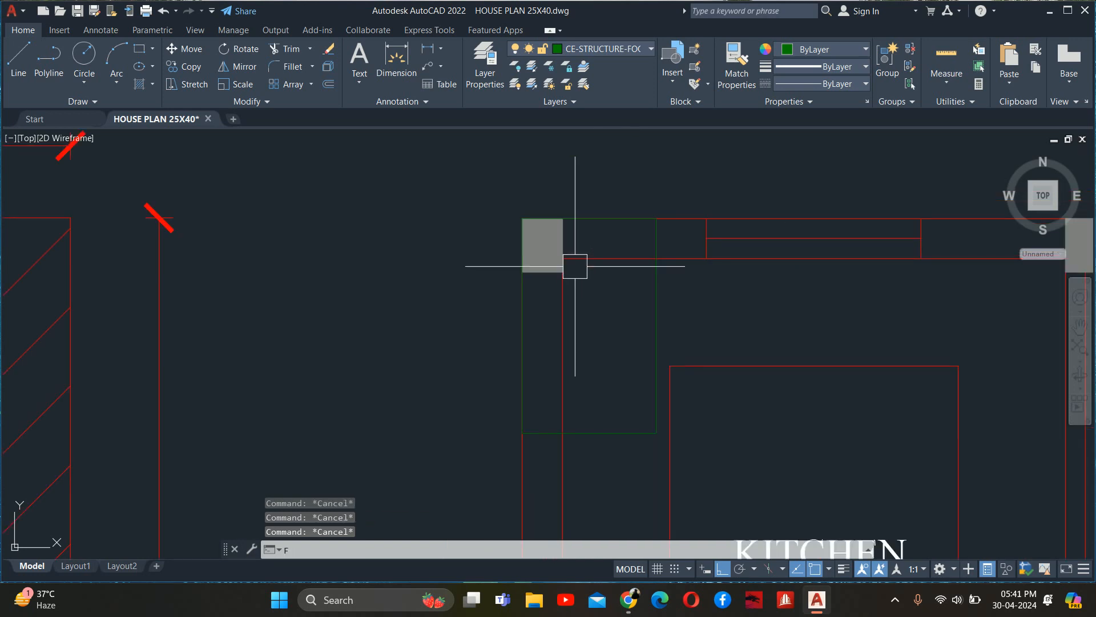
pyautogui.press('Return')
pyautogui.press('Escape')
pyautogui.press('Escape')
pyautogui.press('Escape')
# - Begin a block definition named C2F1 and select the footing rectangle and the kitchen's upper-left column as its objects
pyautogui.write('B')
pyautogui.press('Return')
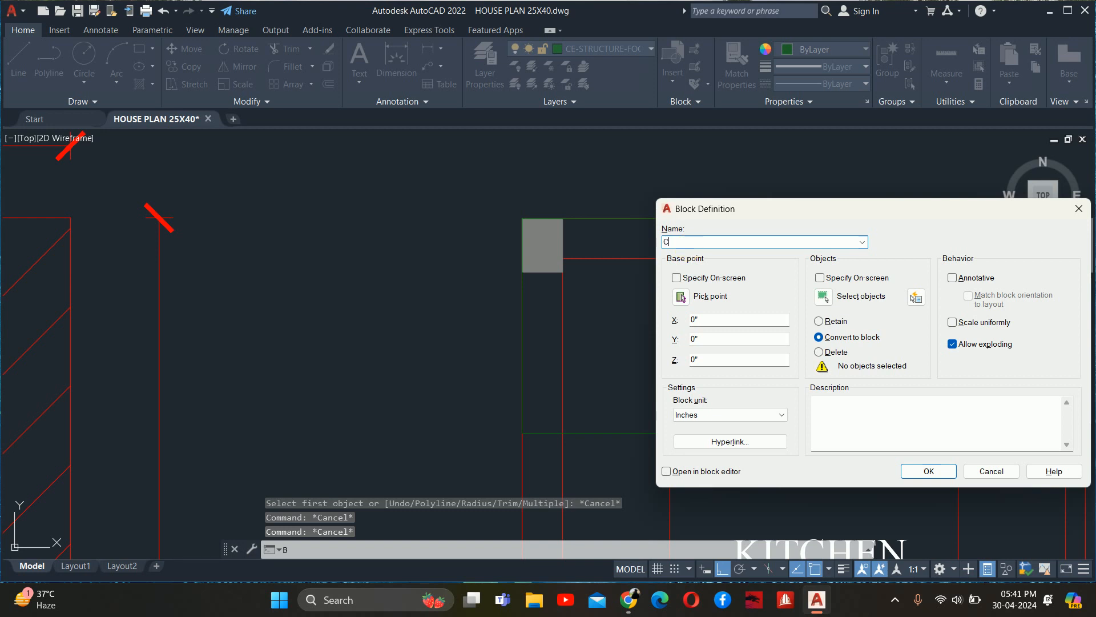
pyautogui.write('C2F1')
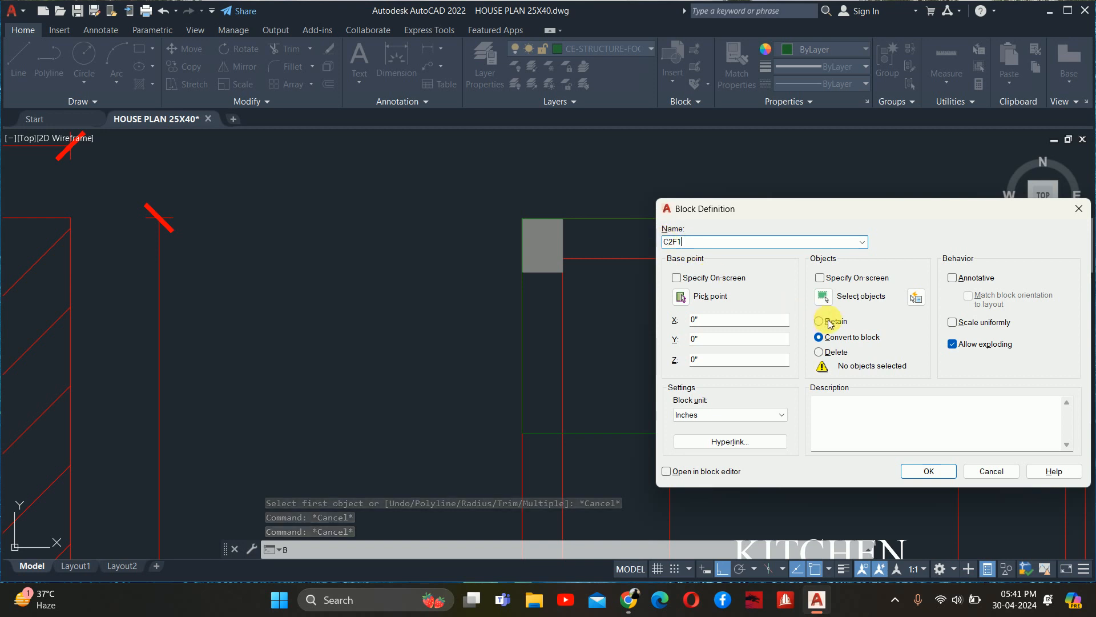
pyautogui.click(824, 295)
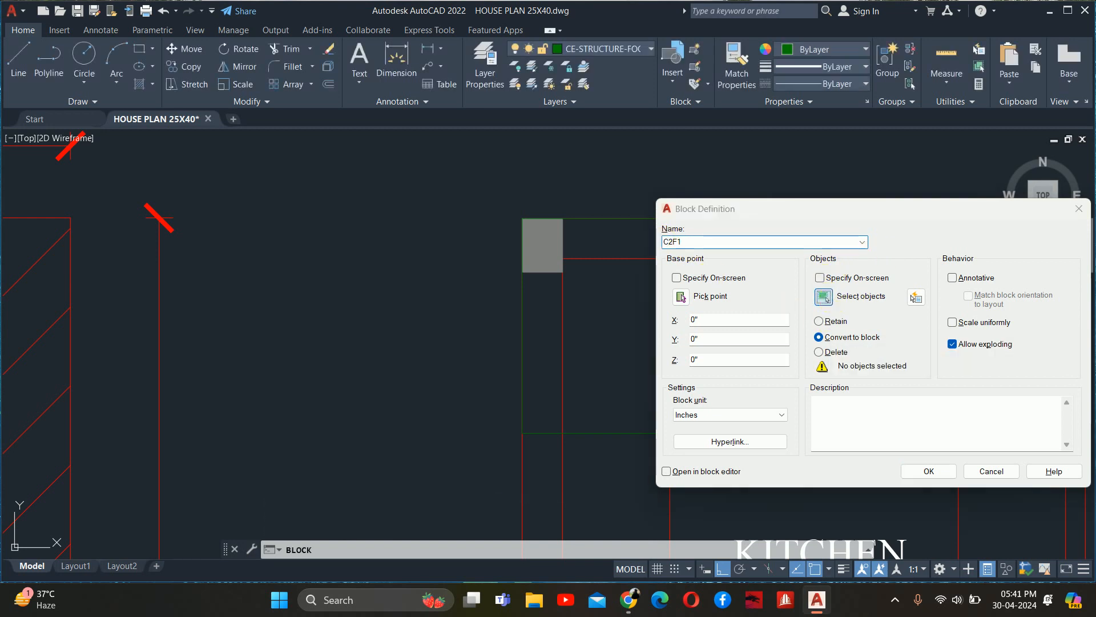
pyautogui.click(649, 336)
pyautogui.scroll(4, 570, 249)
pyautogui.click(568, 238)
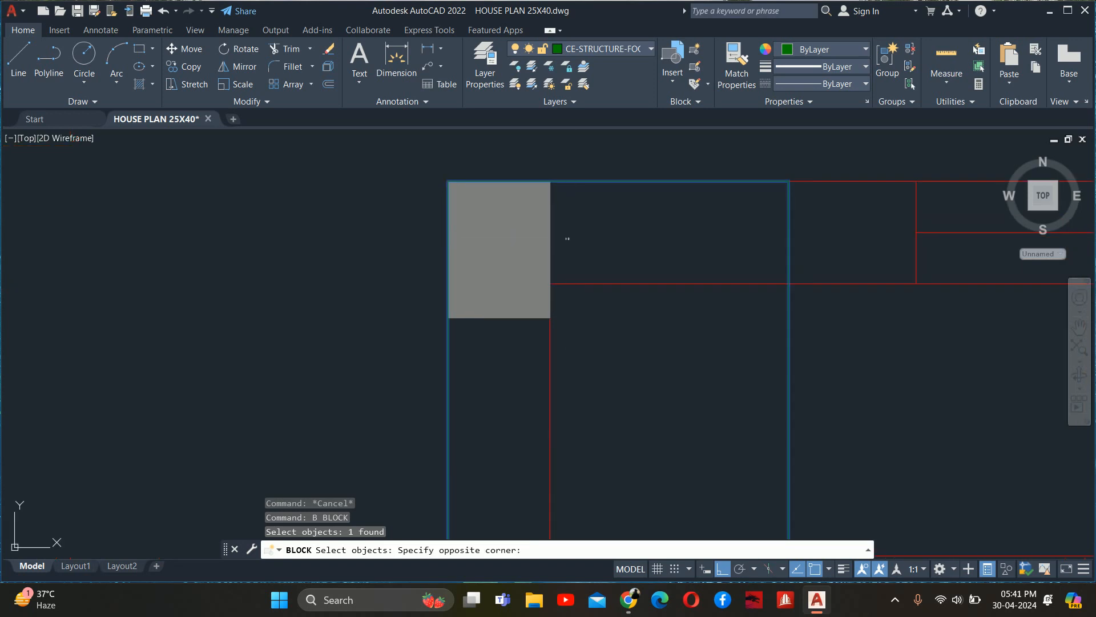
pyautogui.click(526, 231)
pyautogui.rightClick(532, 233)
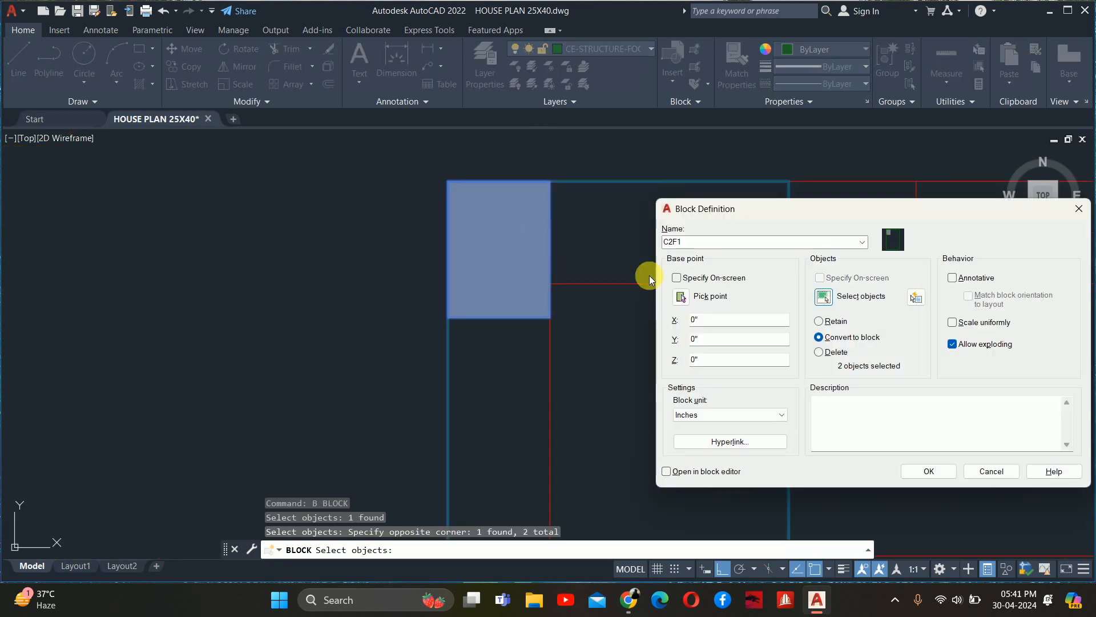
# - Pick the centre of the column as the block's base point and create the block
pyautogui.click(681, 295)
pyautogui.scroll(-2, 607, 251)
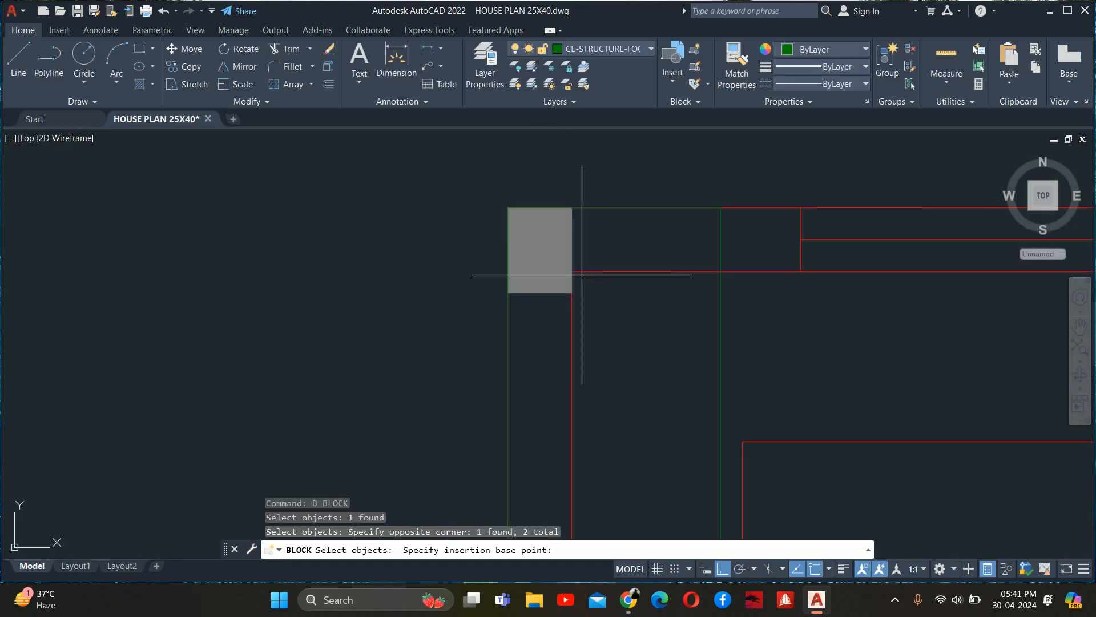
pyautogui.click(539, 249)
pyautogui.click(926, 467)
pyautogui.scroll(-4, 761, 358)
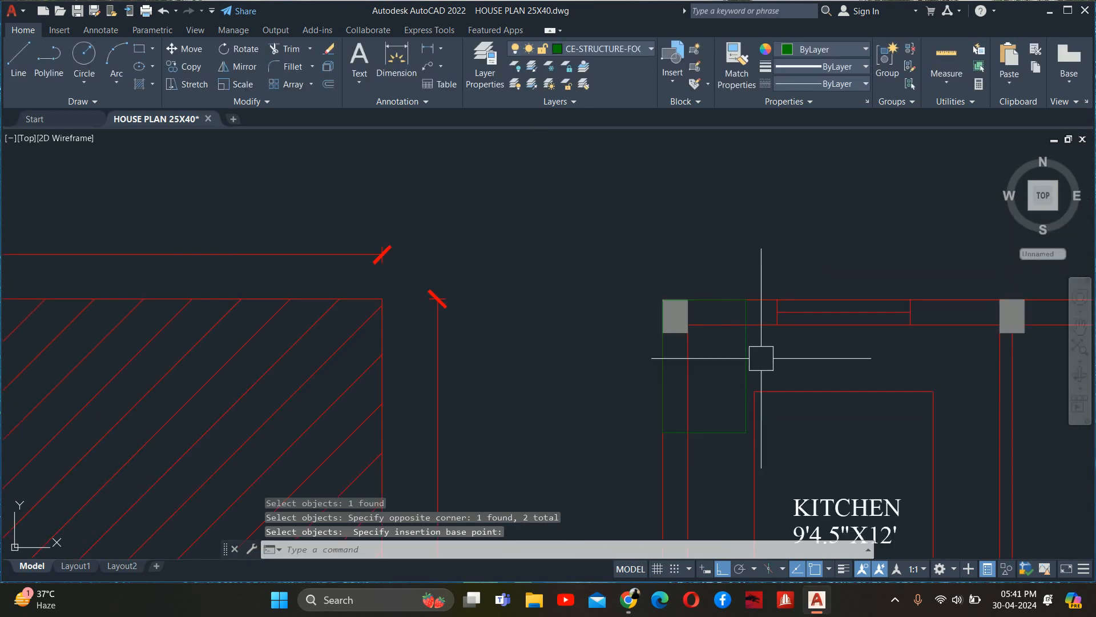
# - Select the combined column and footing block, check its name and layer, and deselect it
pyautogui.scroll(-3, 761, 358)
pyautogui.press('Escape')
pyautogui.press('Escape')
pyautogui.scroll(3, 755, 355)
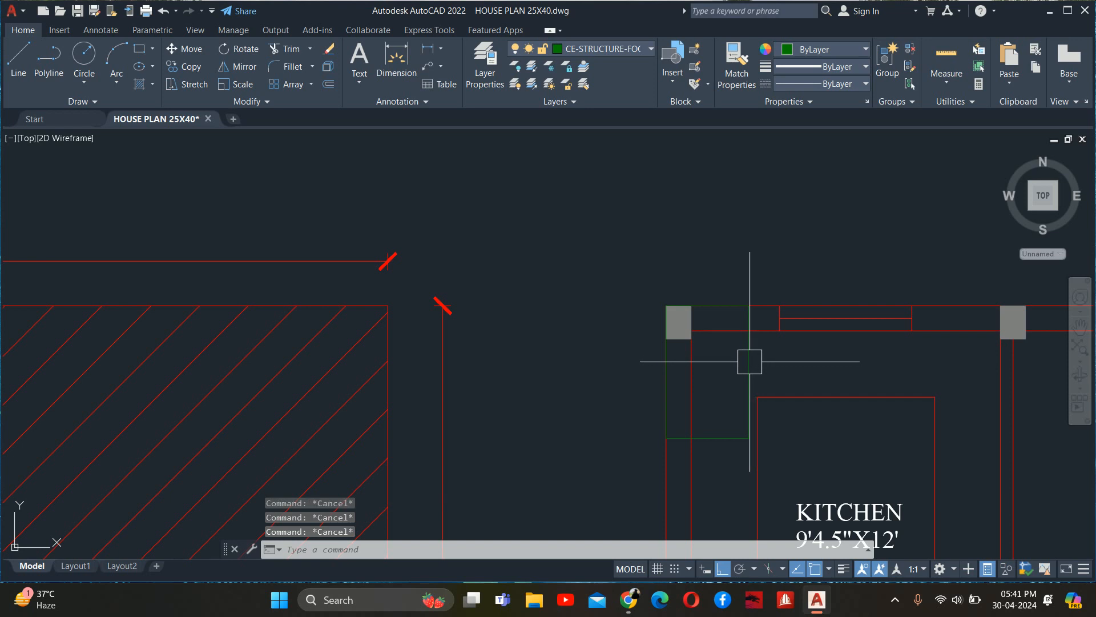
pyautogui.click(749, 358)
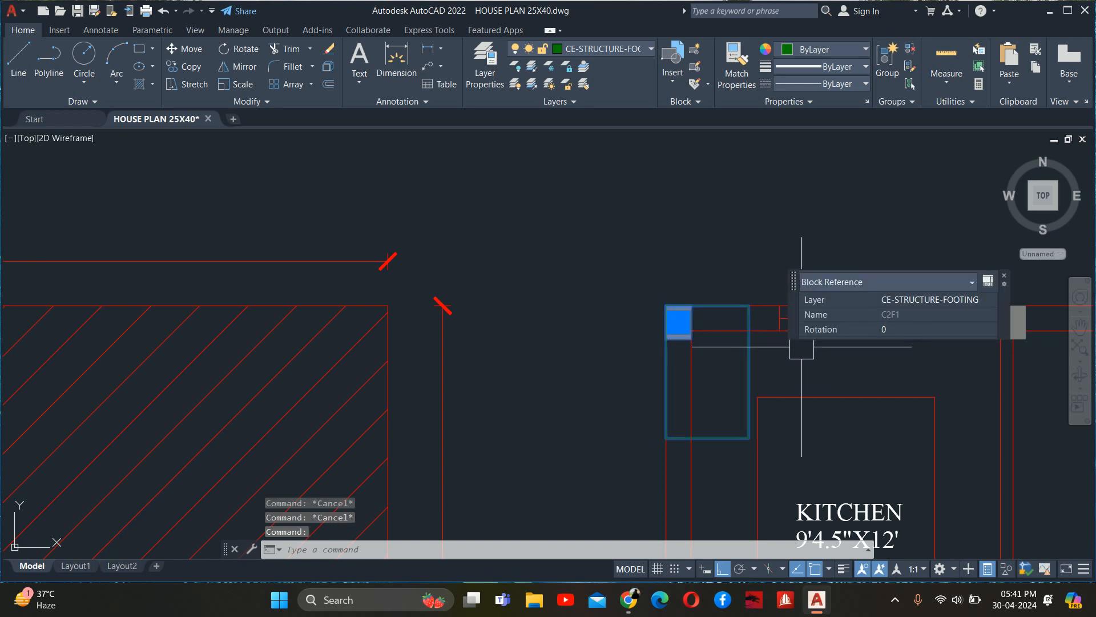
pyautogui.press('Escape')
pyautogui.moveTo(673, 396); pyautogui.dragTo(636, 343, button='middle')
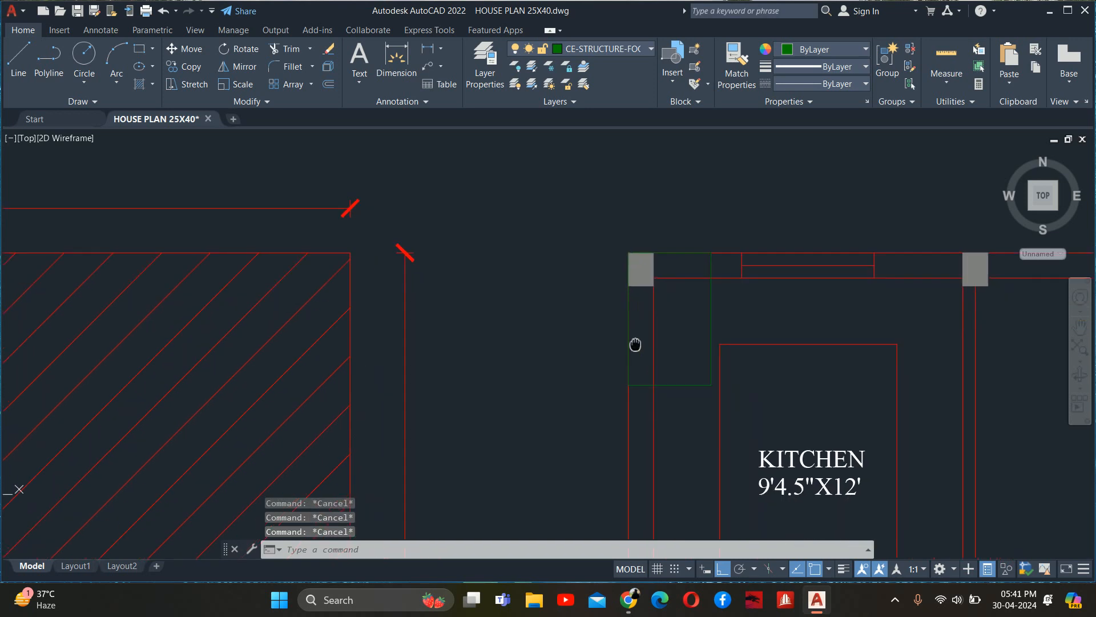
# - Add the multiline text C2F1 with a 3" height inside the lower part of the footing rectangle
pyautogui.write('t')
pyautogui.press('Return')
pyautogui.scroll(5, 651, 367)
pyautogui.click(707, 366)
pyautogui.click(843, 447)
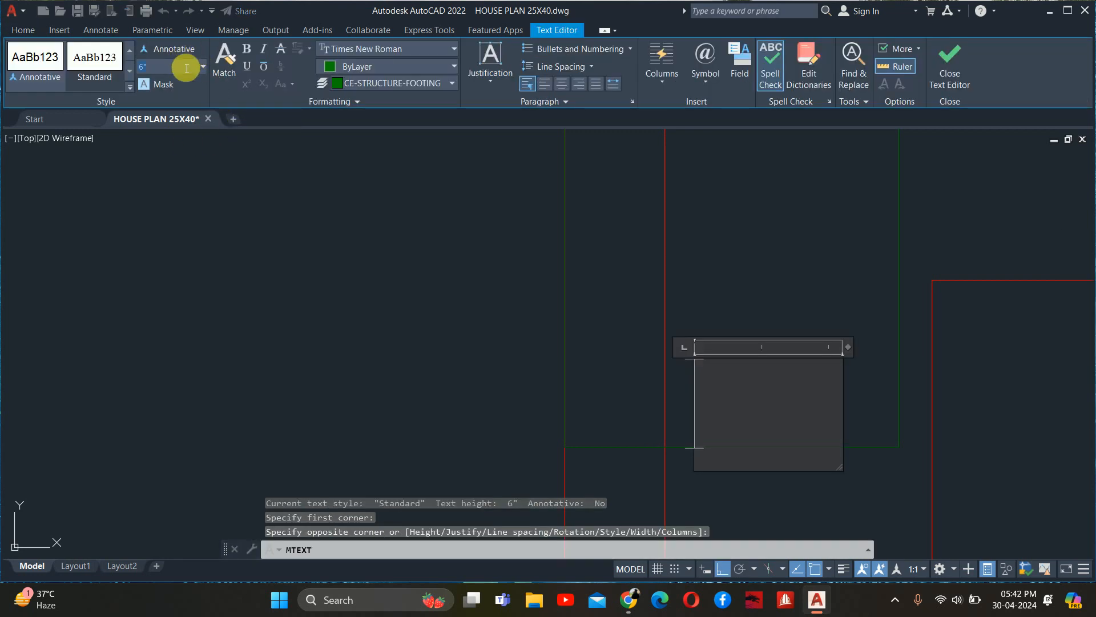
pyautogui.press('Return')
pyautogui.write('C2')
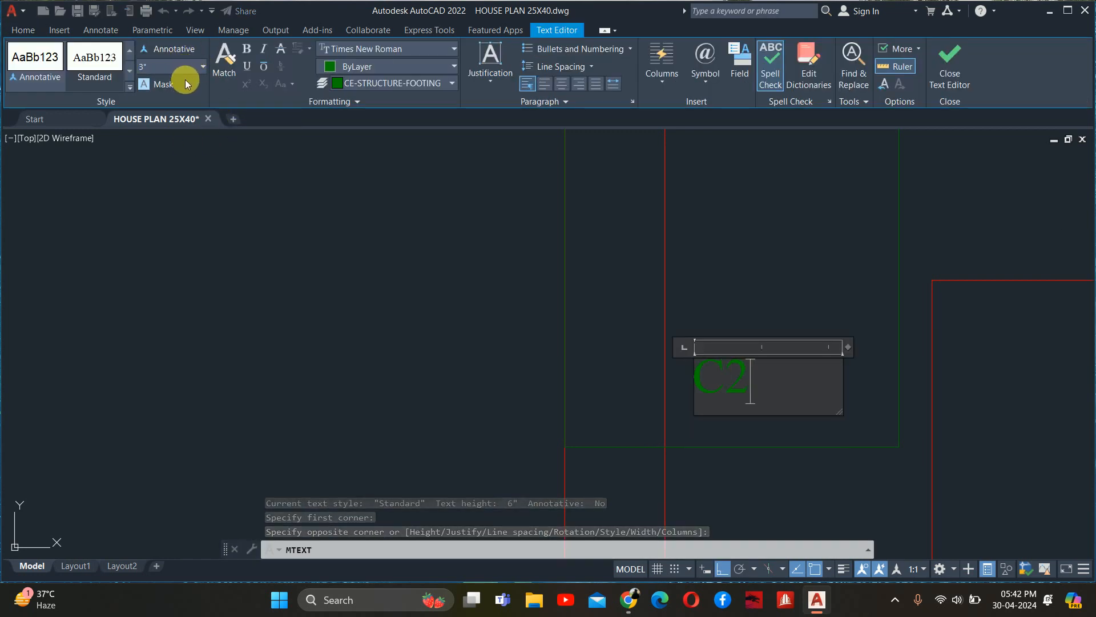
pyautogui.write('F')
pyautogui.click(664, 236)
pyautogui.press('Escape')
pyautogui.press('Escape')
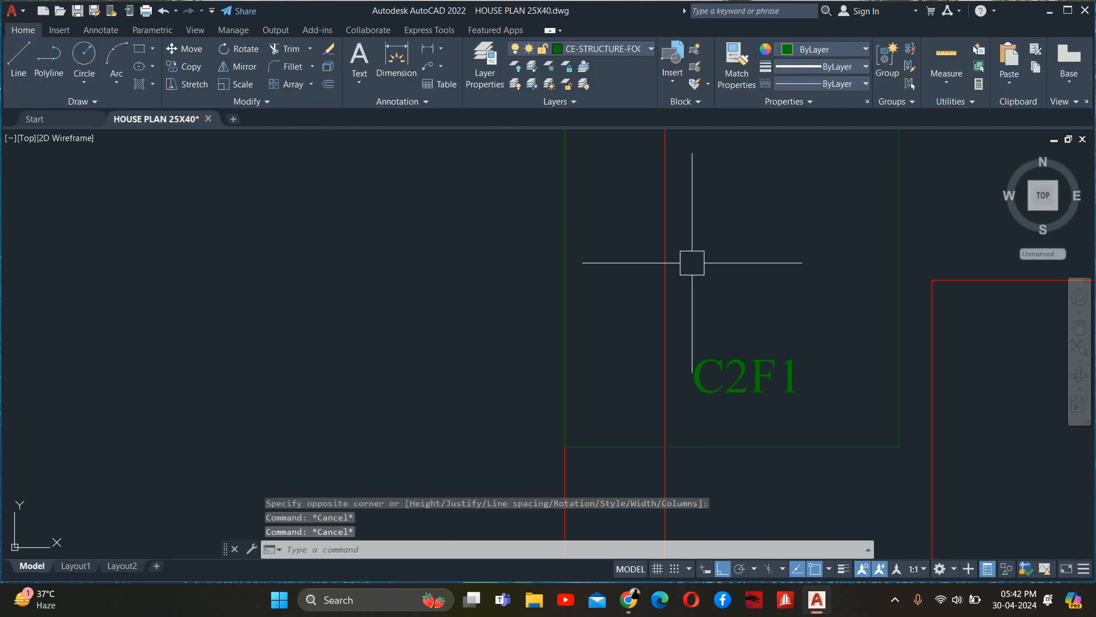
# - Move the C2F1 label slightly to the right, closer to the footing's right edge
pyautogui.scroll(-5, 690, 261)
pyautogui.moveTo(700, 292); pyautogui.dragTo(596, 313, button='middle')
pyautogui.write('m')
pyautogui.press('Return')
pyautogui.click(614, 326)
pyautogui.press('Return')
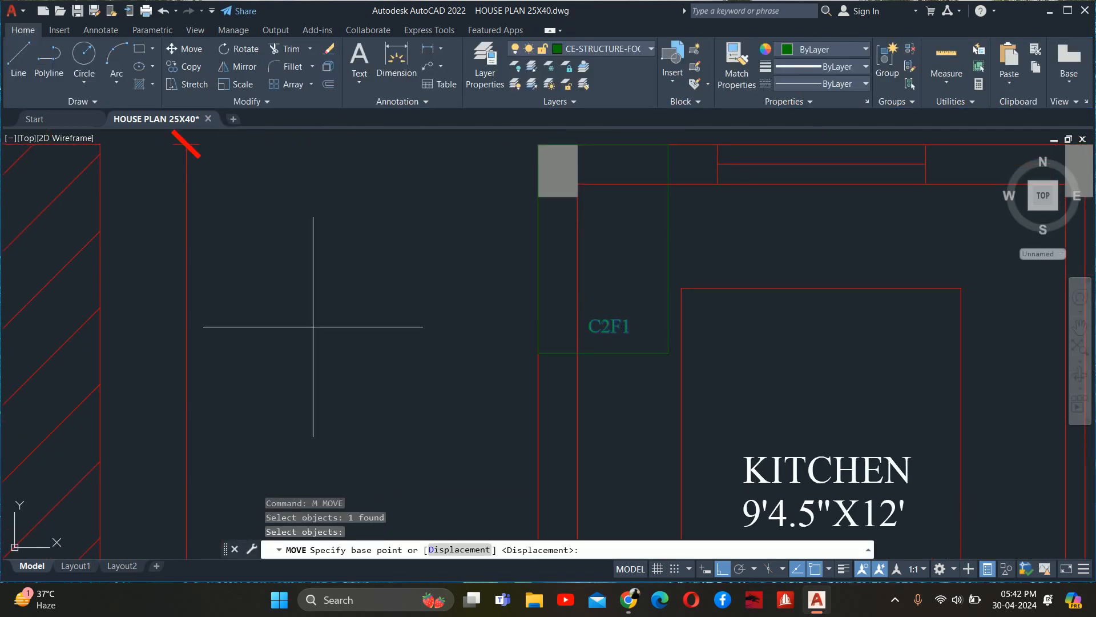
pyautogui.click(314, 319)
pyautogui.click(339, 319)
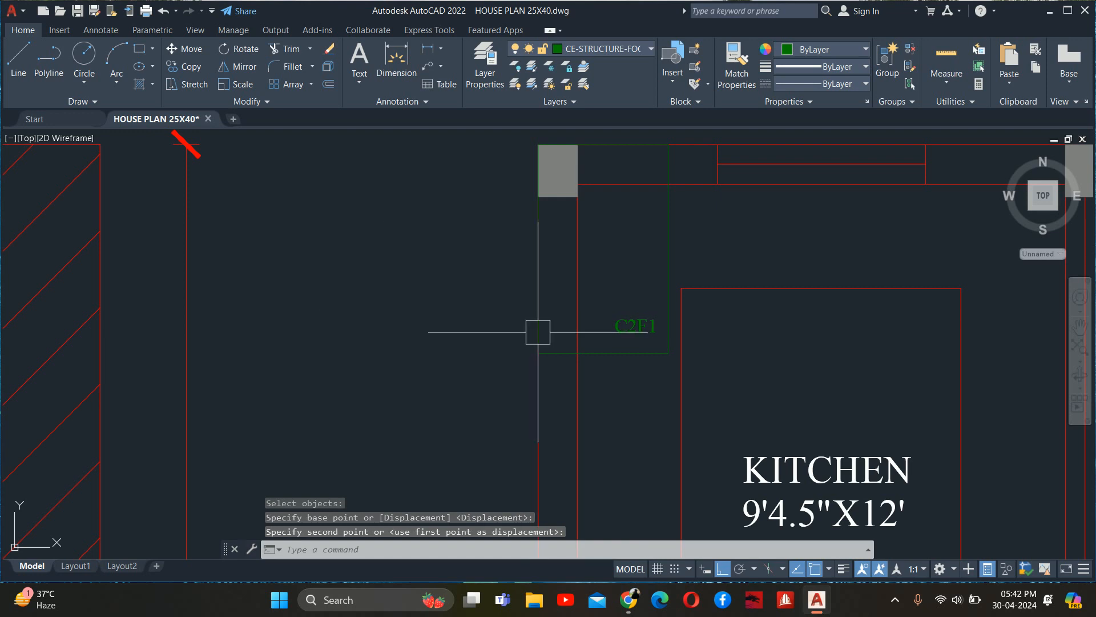
# - Move the C2F1 label straight down, closer to the footing's lower edge
pyautogui.press('Return')
pyautogui.click(615, 318)
pyautogui.press('Return')
pyautogui.scroll(6, 620, 320)
pyautogui.click(589, 210)
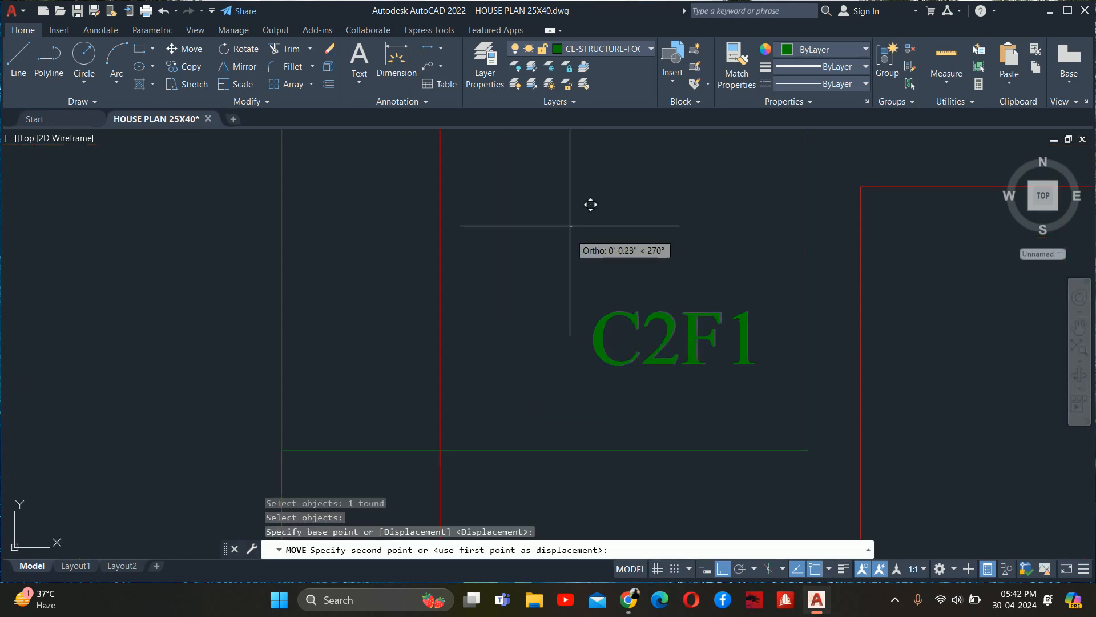
pyautogui.click(593, 258)
pyautogui.press('Escape')
pyautogui.press('Escape')
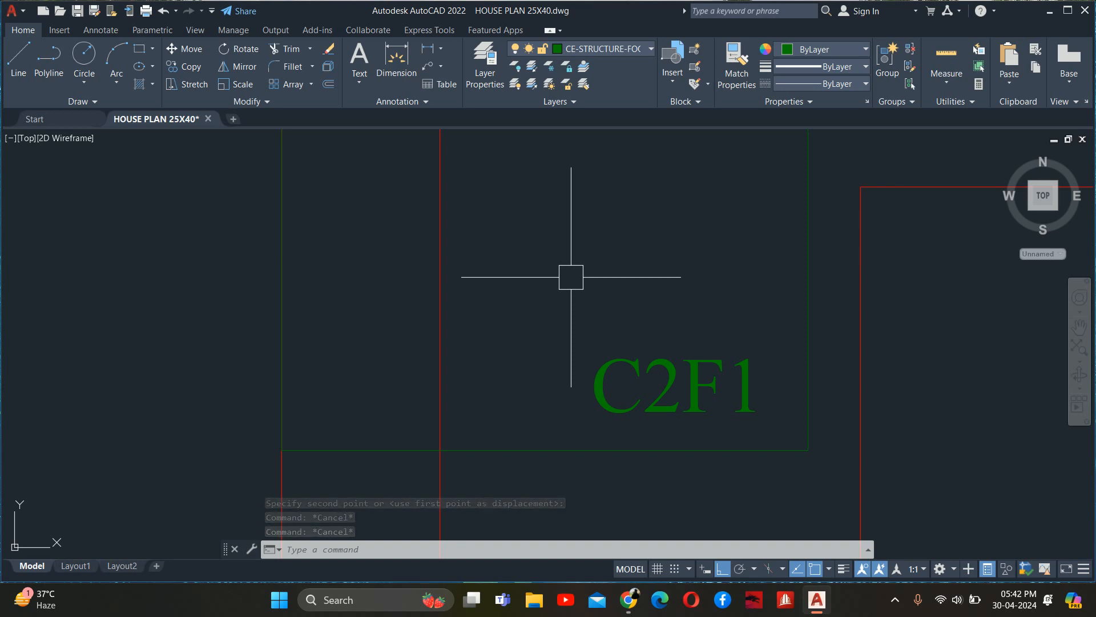
pyautogui.press('Escape')
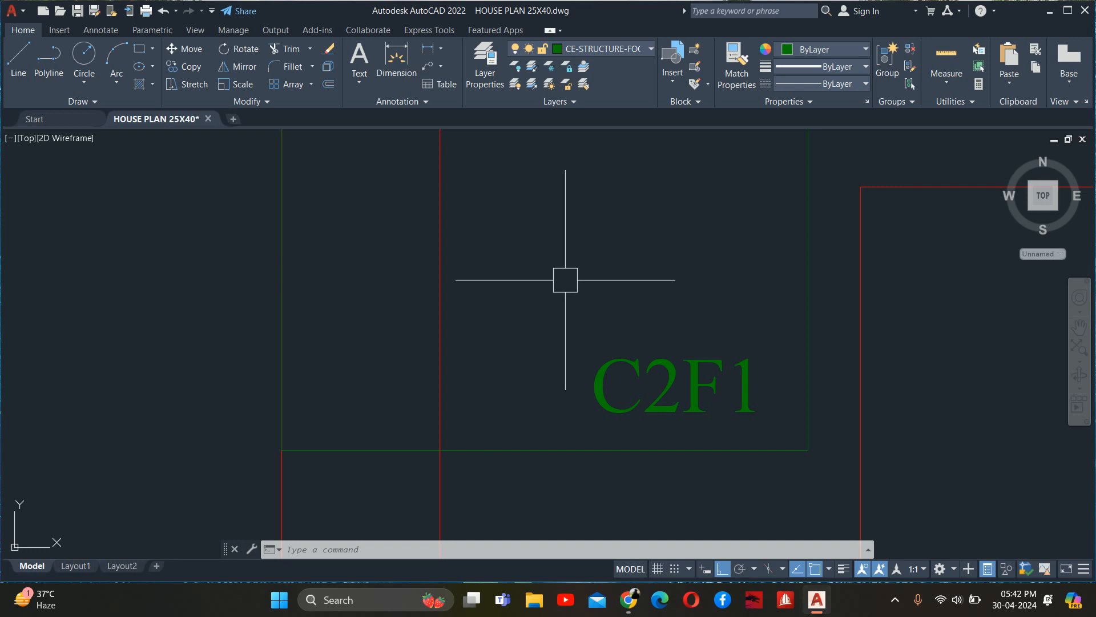
pyautogui.press('Escape')
pyautogui.press('Escape')
# - Draw a footing rectangle 30" long and 4' wide in the empty area above the kitchen
pyautogui.scroll(-5, 497, 400)
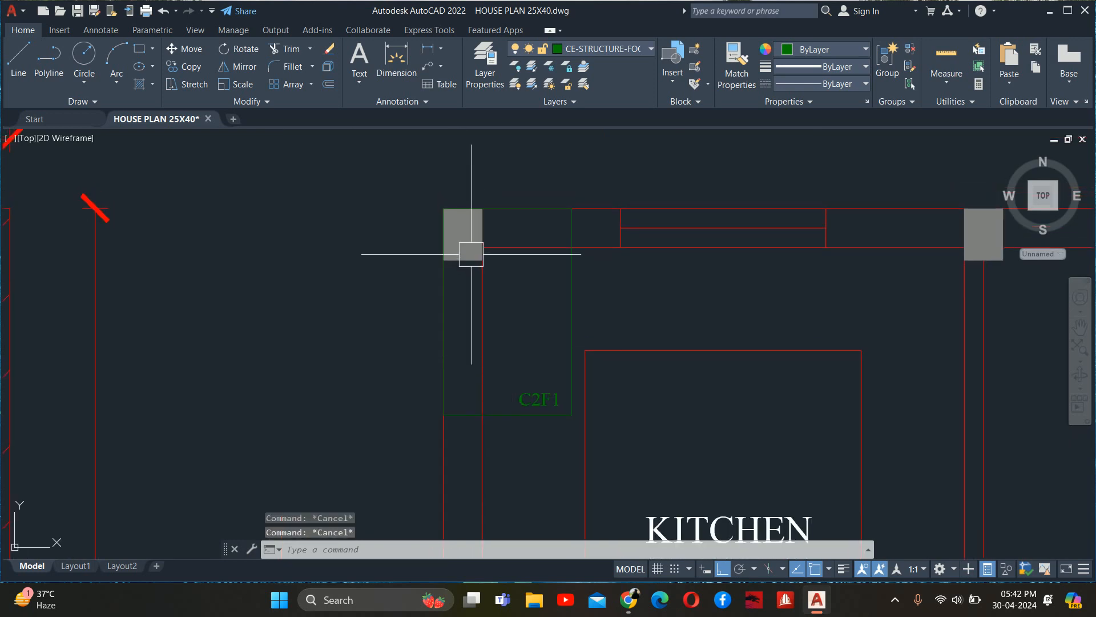
pyautogui.press('Escape')
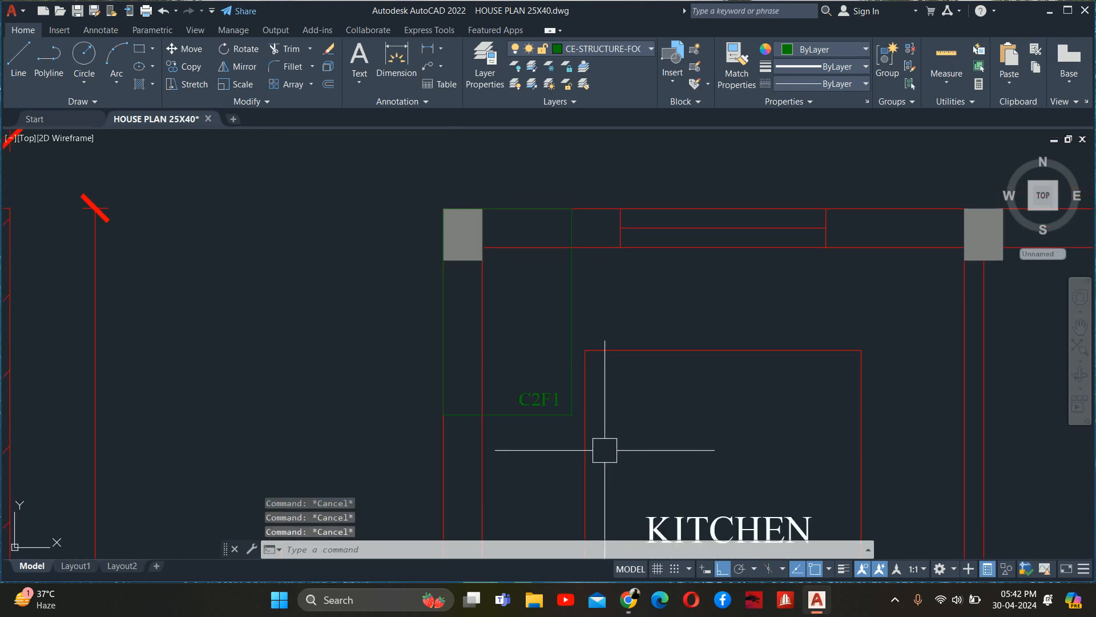
pyautogui.scroll(-3, 593, 440)
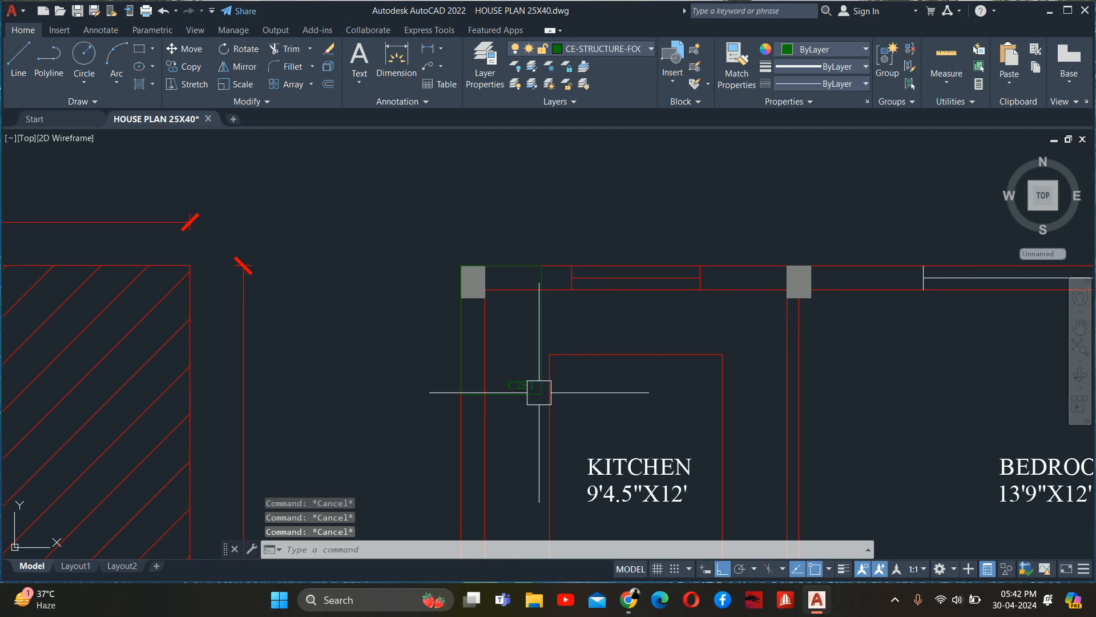
pyautogui.write('rec')
pyautogui.moveTo(727, 328)
pyautogui.mouseDown(button='middle')
pyautogui.moveTo(670, 404)
pyautogui.moveTo(685, 447)
pyautogui.mouseUp(button='middle')
pyautogui.press('Return')
pyautogui.click(638, 253)
pyautogui.write('d')
pyautogui.press('Return')
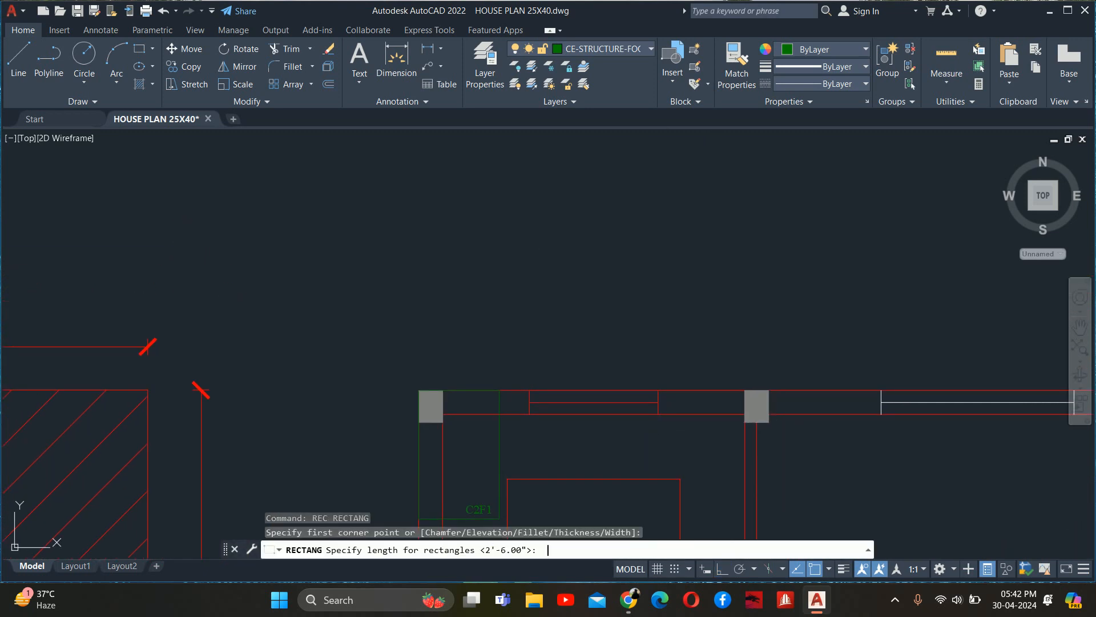
pyautogui.write('30')
pyautogui.press('Return')
pyautogui.write('4')
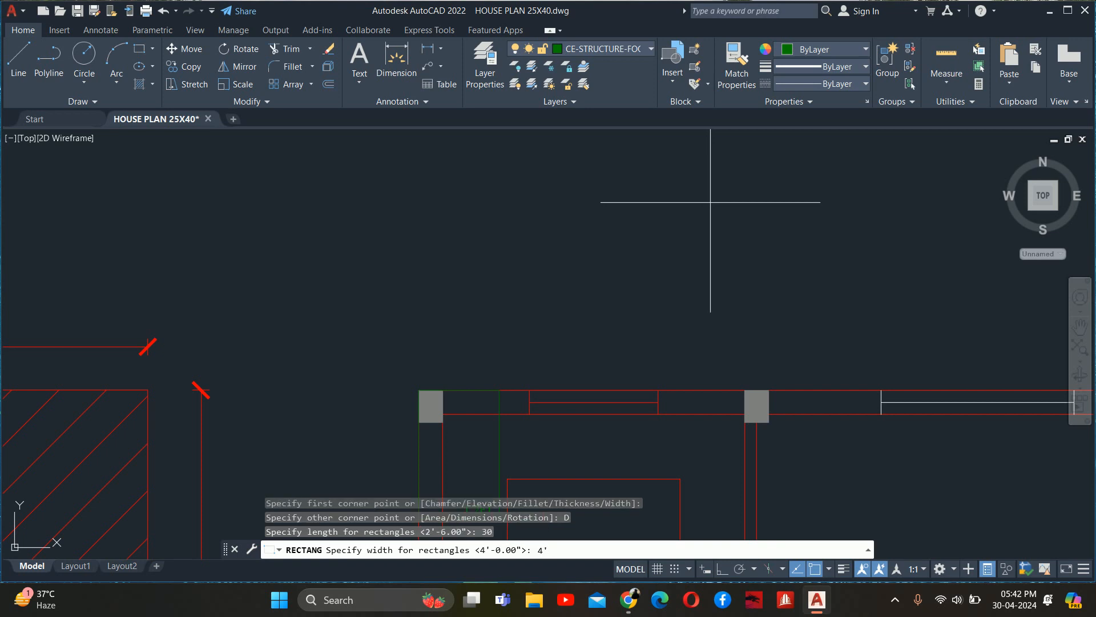
pyautogui.press('Return')
pyautogui.click(720, 231)
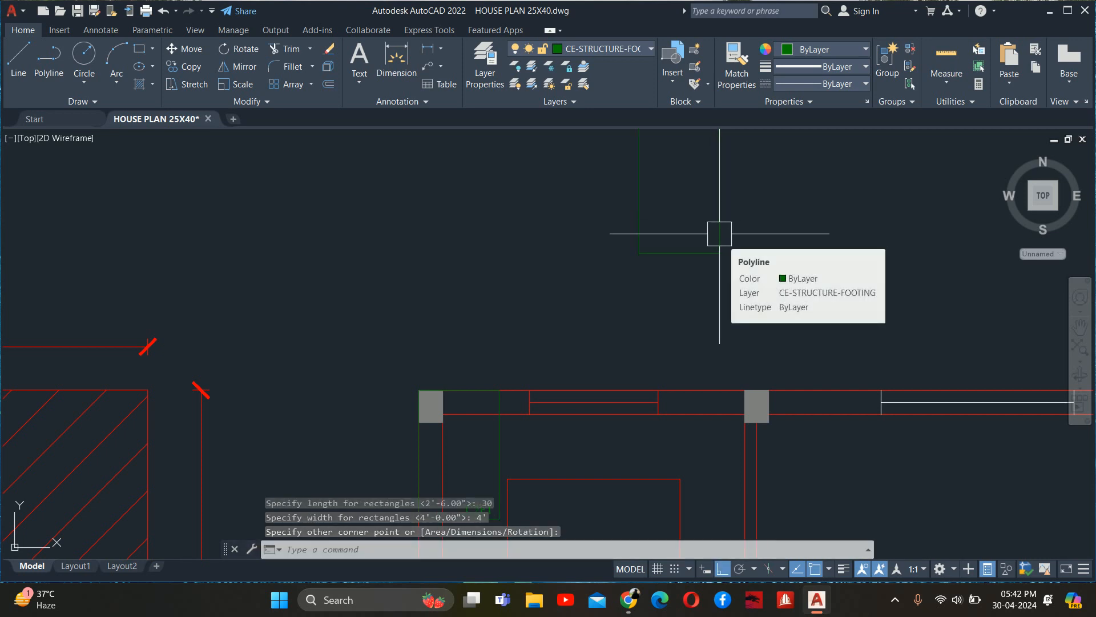
pyautogui.press('Escape')
pyautogui.press('Escape')
# - Copy the footing rectangle by its upper edge midpoint onto the top of the column between the kitchen and BEDROOM-1
pyautogui.moveTo(749, 277); pyautogui.dragTo(732, 315, button='middle')
pyautogui.write('c')
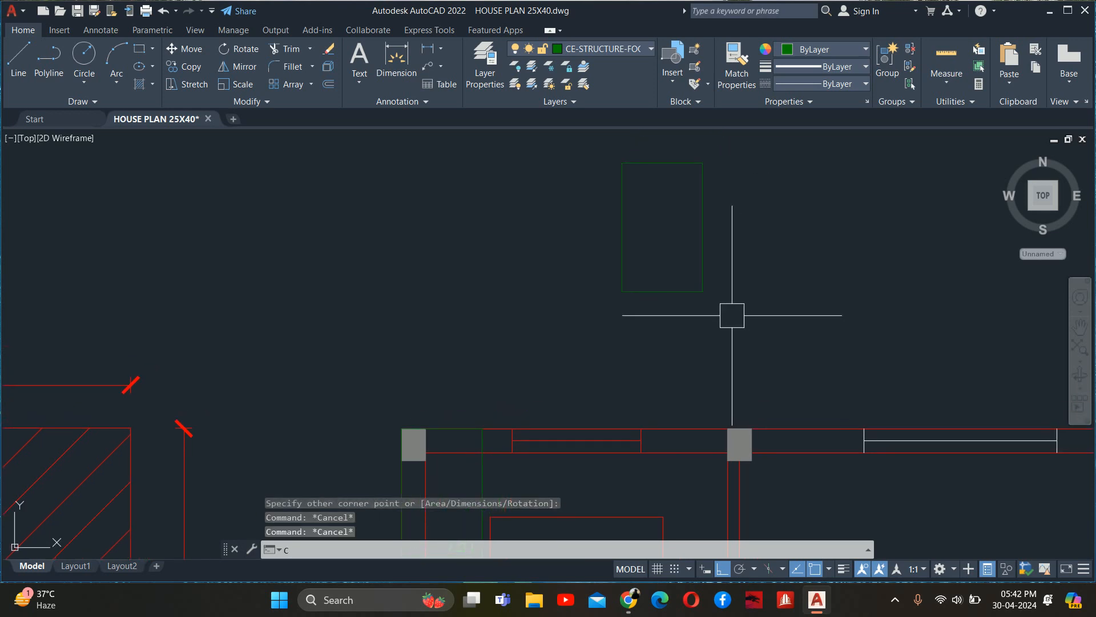
pyautogui.write('o')
pyautogui.press('Return')
pyautogui.click(702, 263)
pyautogui.press('Return')
pyautogui.click(674, 171)
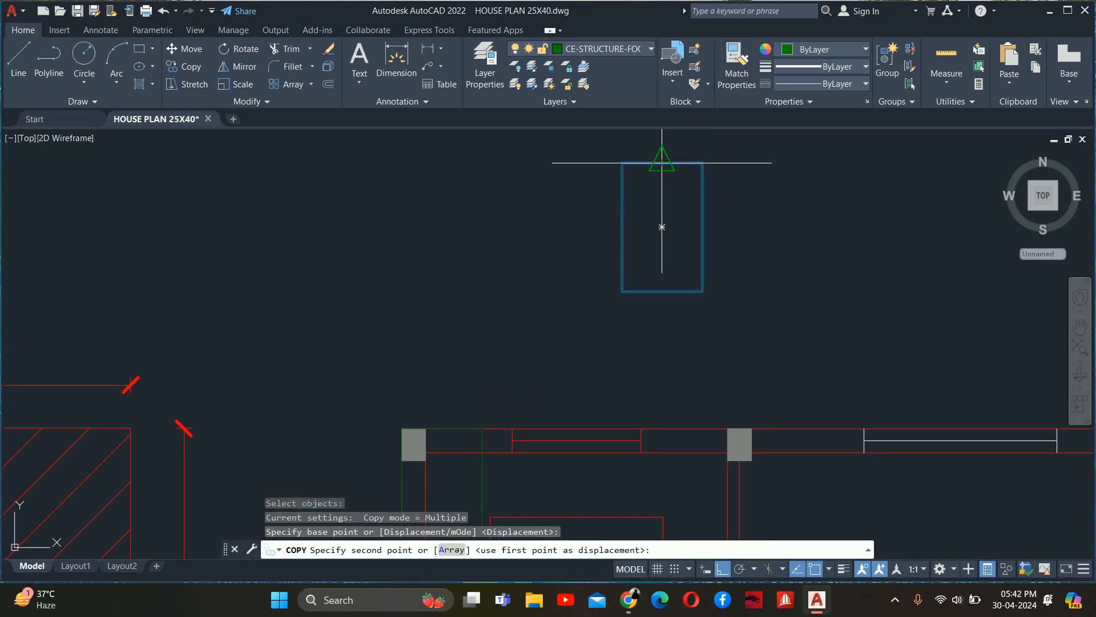
pyautogui.scroll(4, 731, 431)
pyautogui.click(768, 409)
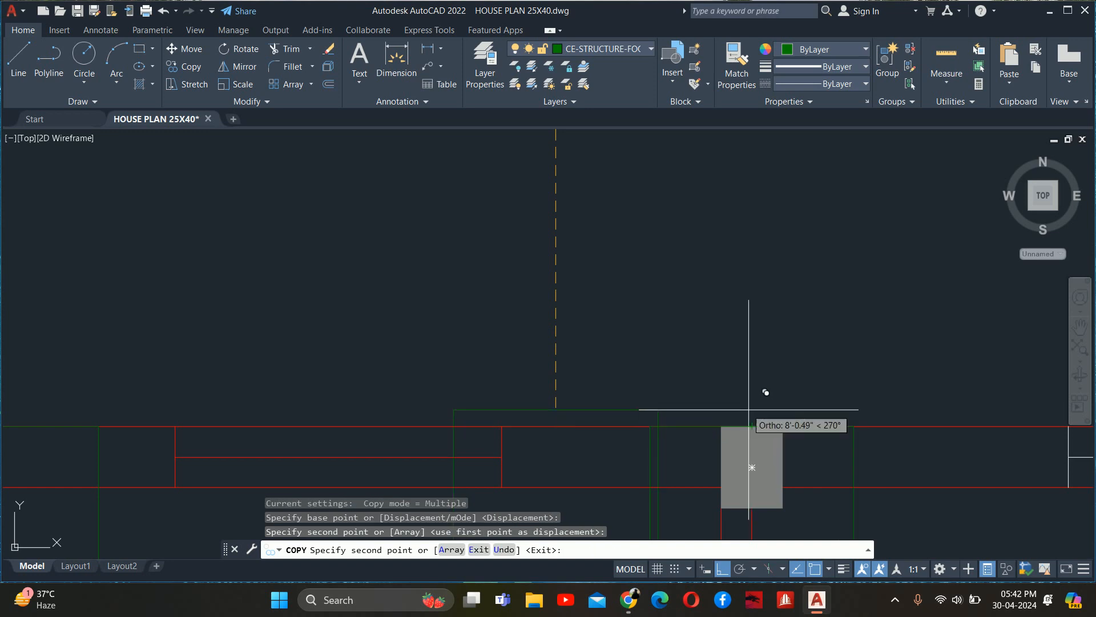
pyautogui.scroll(-4, 744, 387)
pyautogui.press('Escape')
pyautogui.press('Escape')
pyautogui.press('Escape')
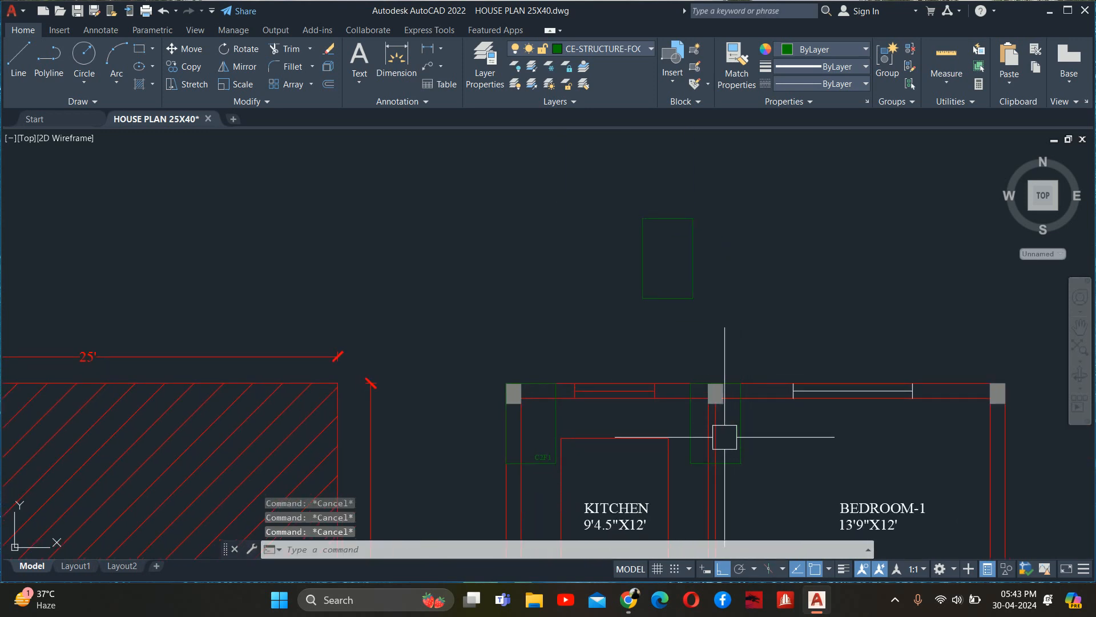
pyautogui.click(421, 521)
pyautogui.click(375, 520)
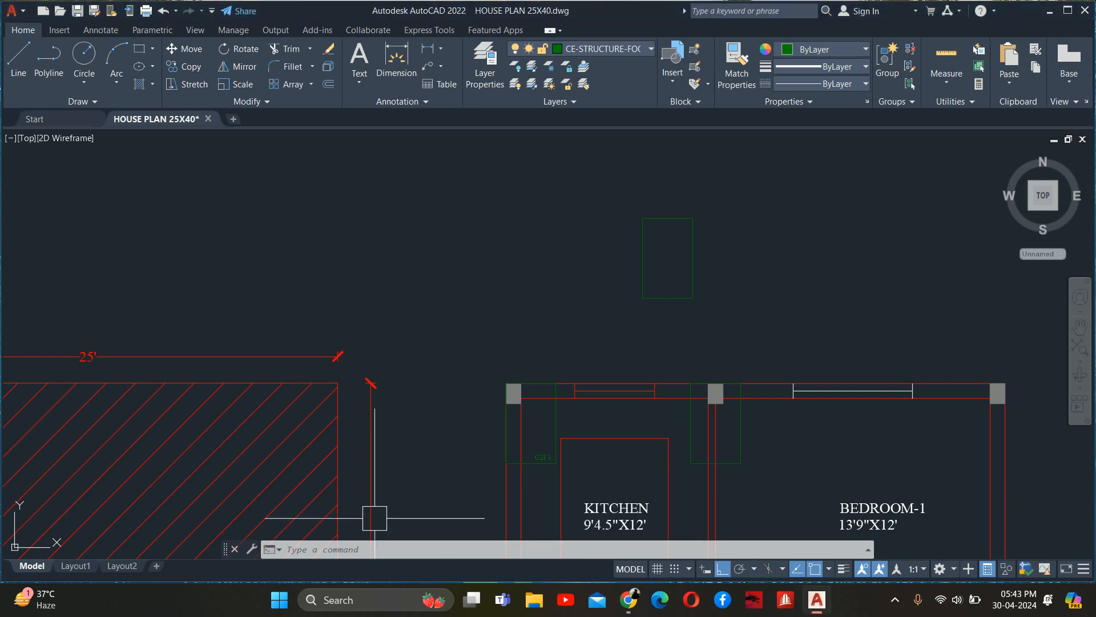
pyautogui.scroll(2, 738, 447)
pyautogui.press('Escape')
pyautogui.press('Escape')
pyautogui.click(684, 451)
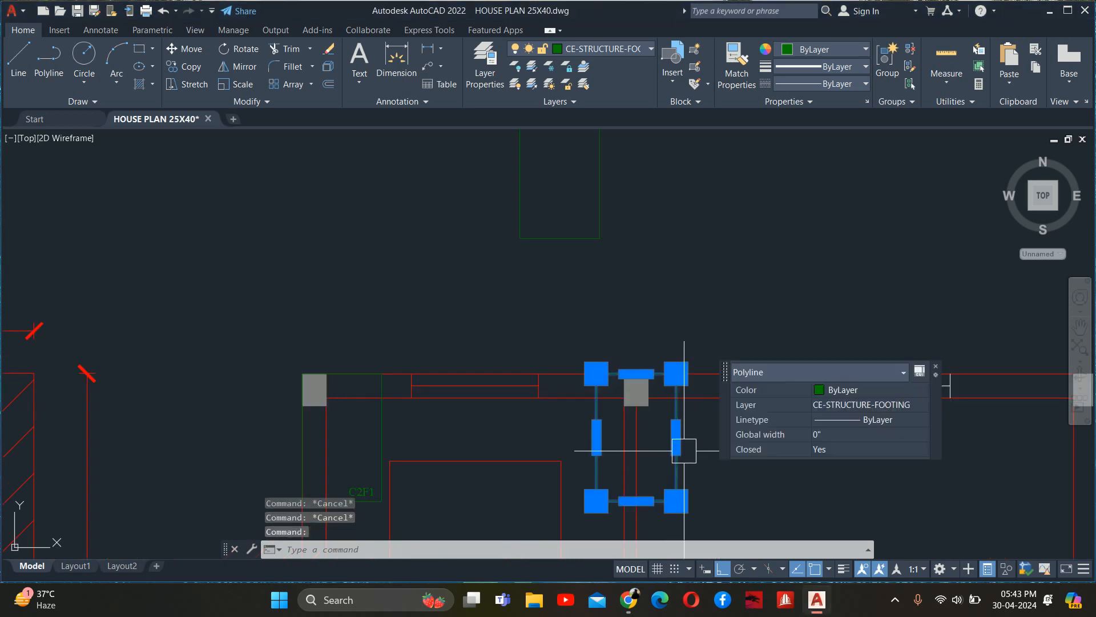
pyautogui.moveTo(675, 437); pyautogui.dragTo(661, 318, button='middle')
pyautogui.press('Escape')
pyautogui.write('B')
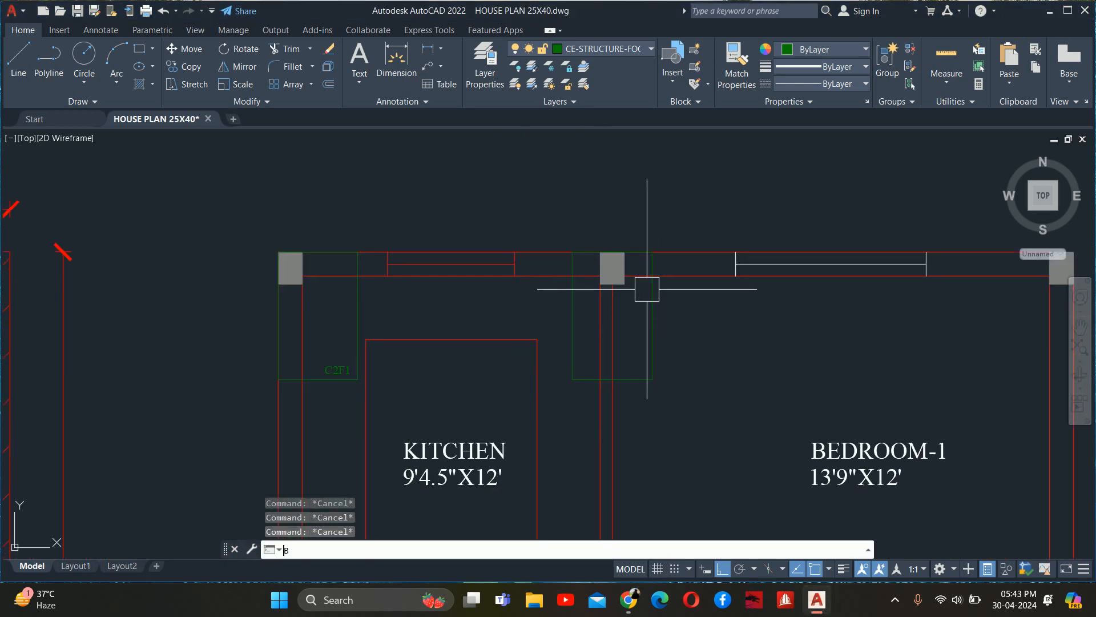
pyautogui.press('Escape')
pyautogui.press('Escape')
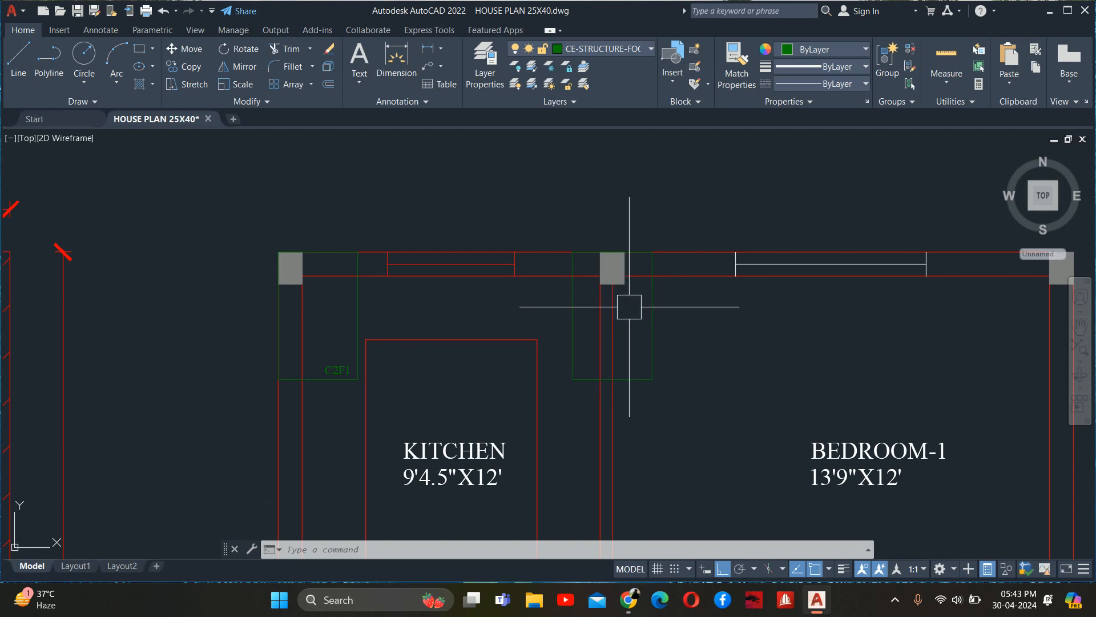
pyautogui.moveTo(638, 595)
pyautogui.press('Escape')
pyautogui.press('Escape')
pyautogui.press('Escape')
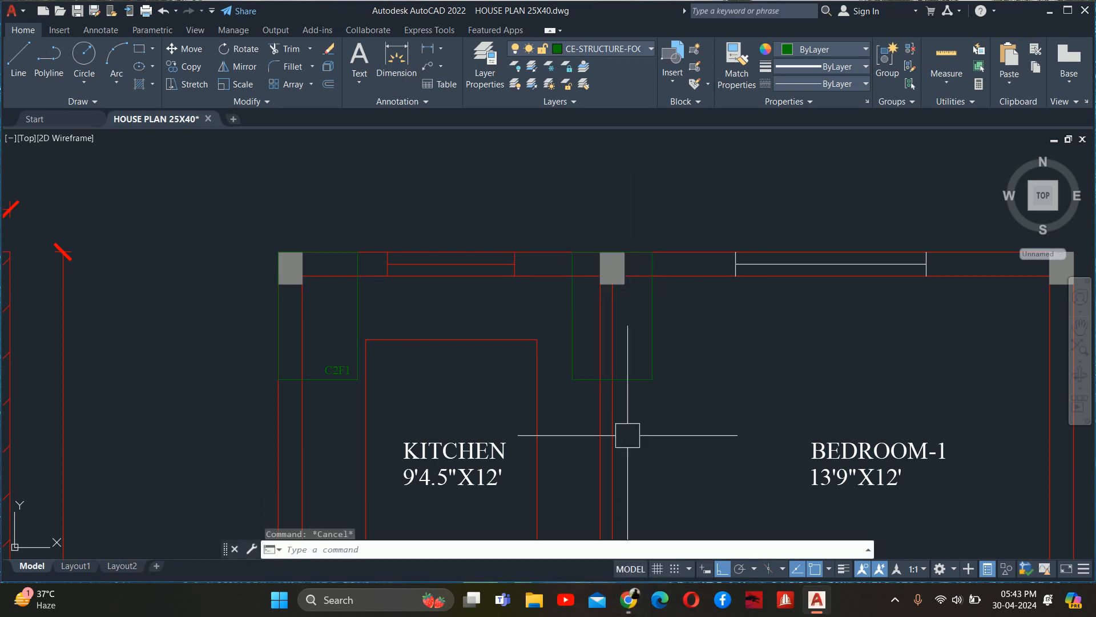
# - Start a block definition named C2F2 containing the copied footing rectangle and the column between the kitchen and BEDROOM-1
pyautogui.write('b')
pyautogui.press('Return')
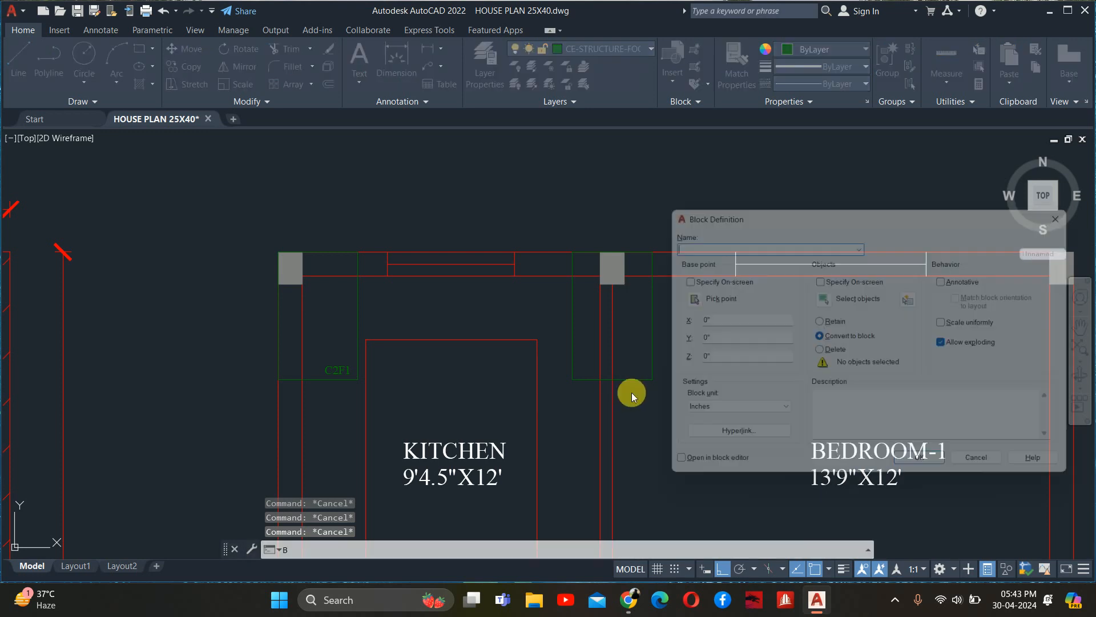
pyautogui.write('C2F2')
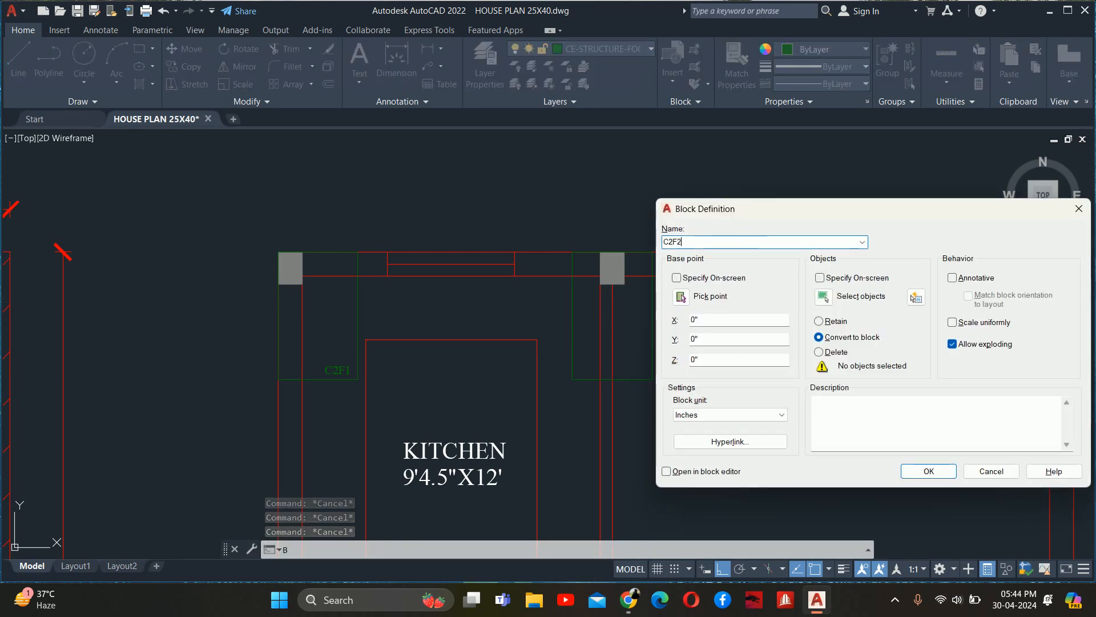
pyautogui.click(823, 296)
pyautogui.click(742, 337)
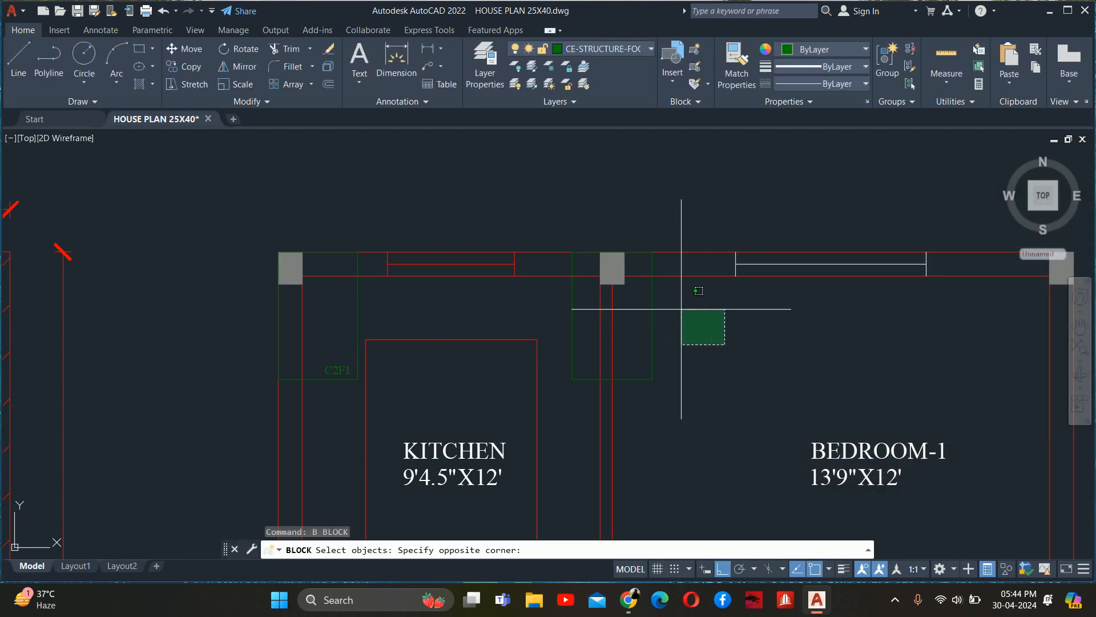
pyautogui.click(630, 278)
pyautogui.scroll(5, 630, 278)
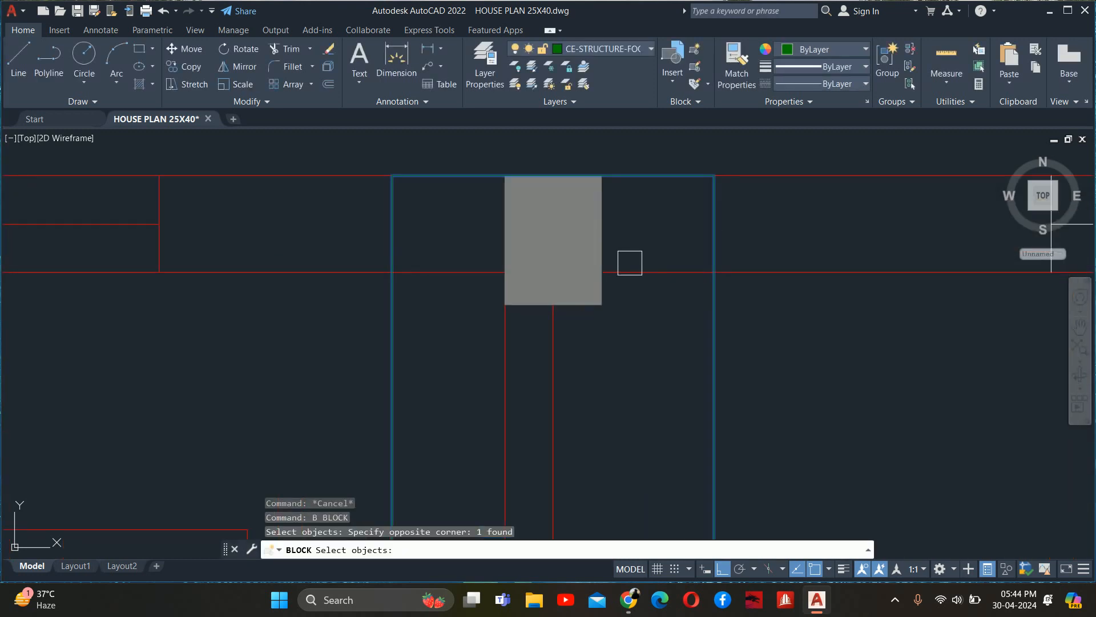
pyautogui.click(594, 222)
pyautogui.scroll(-3, 593, 211)
pyautogui.press('Return')
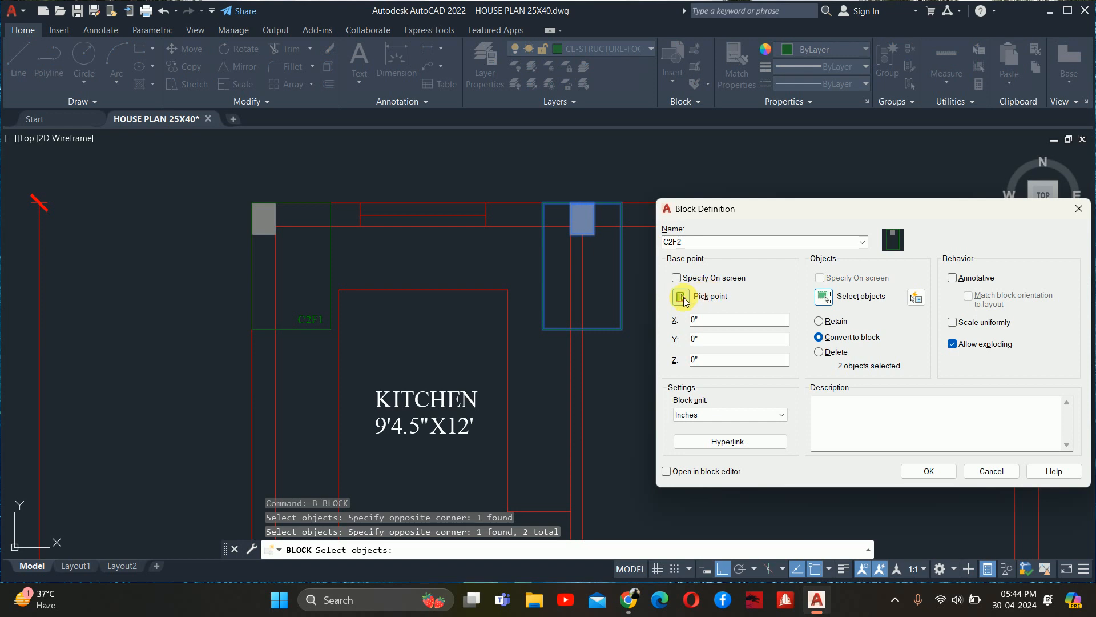
# - Set the C2F2 block's base point at the column's centre and create the block
pyautogui.click(681, 297)
pyautogui.scroll(5, 562, 181)
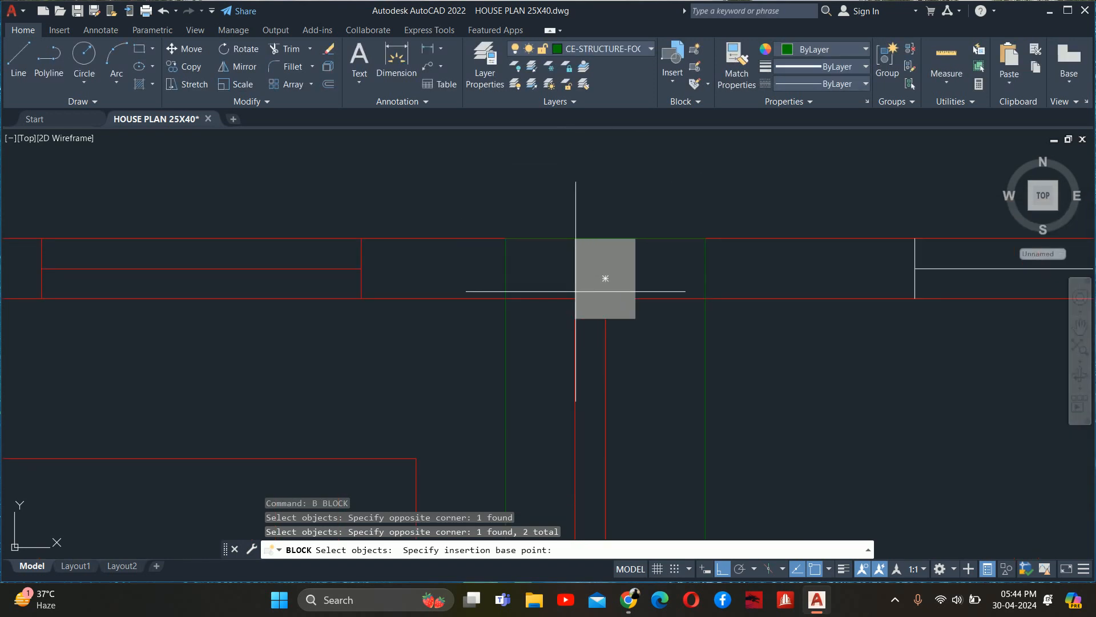
pyautogui.click(606, 278)
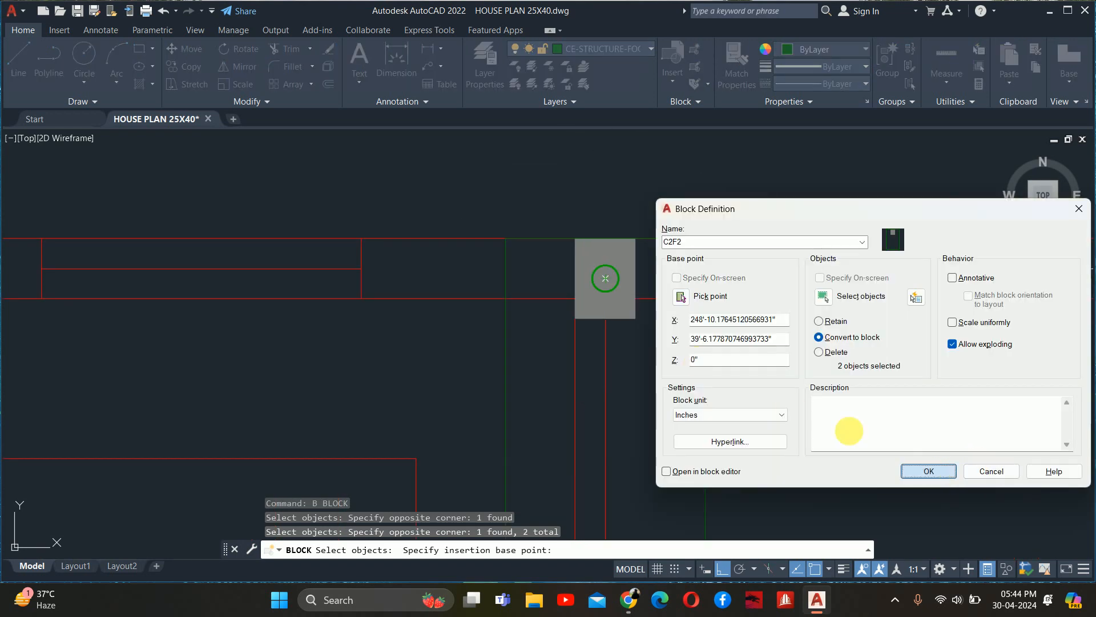
pyautogui.scroll(-8, 596, 326)
pyautogui.moveTo(717, 341); pyautogui.dragTo(676, 337, button='middle')
pyautogui.press('Escape')
pyautogui.press('Escape')
pyautogui.press('Escape')
pyautogui.scroll(4, 593, 333)
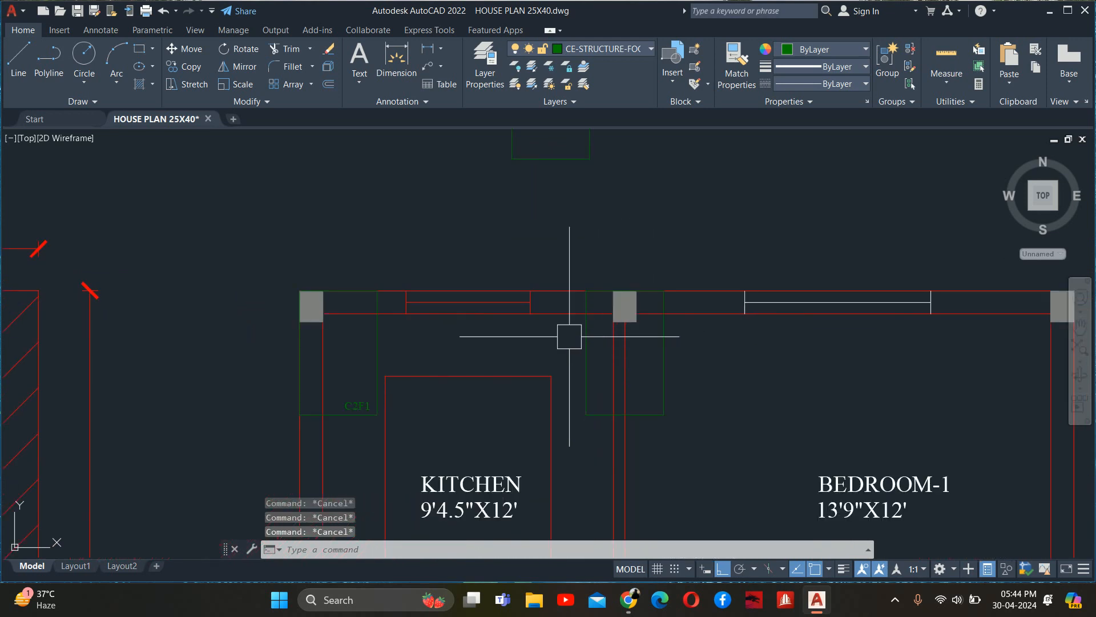
# - Copy the C2F1 label into the matching lower corner of the footing between the kitchen and BEDROOM-1
pyautogui.write('co')
pyautogui.press('Return')
pyautogui.click(357, 399)
pyautogui.press('Return')
pyautogui.click(377, 312)
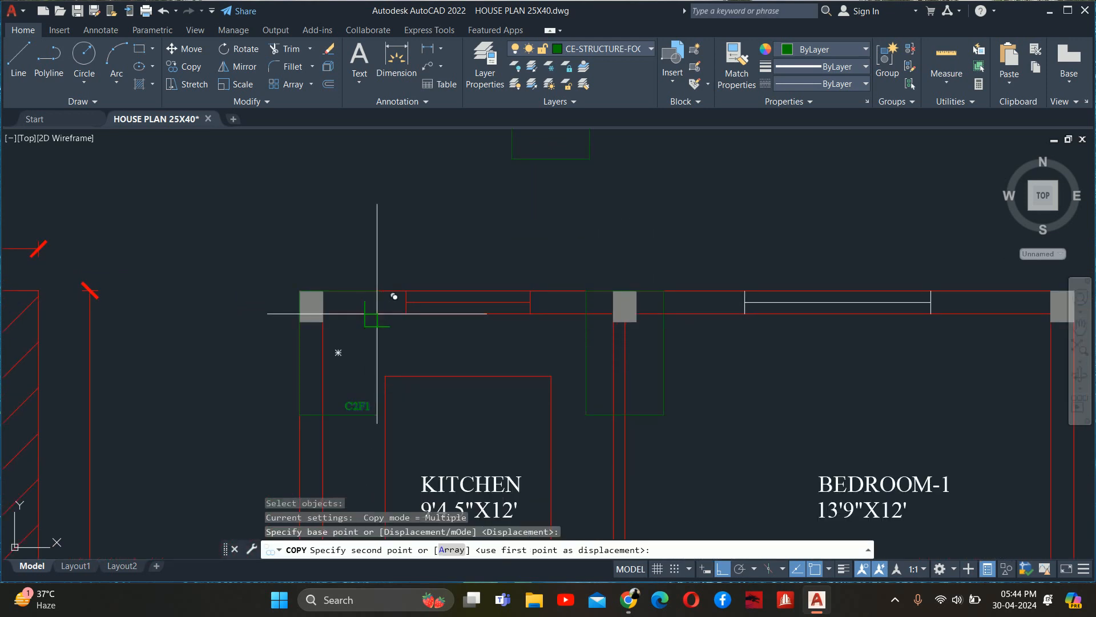
pyautogui.click(663, 314)
pyautogui.press('Escape')
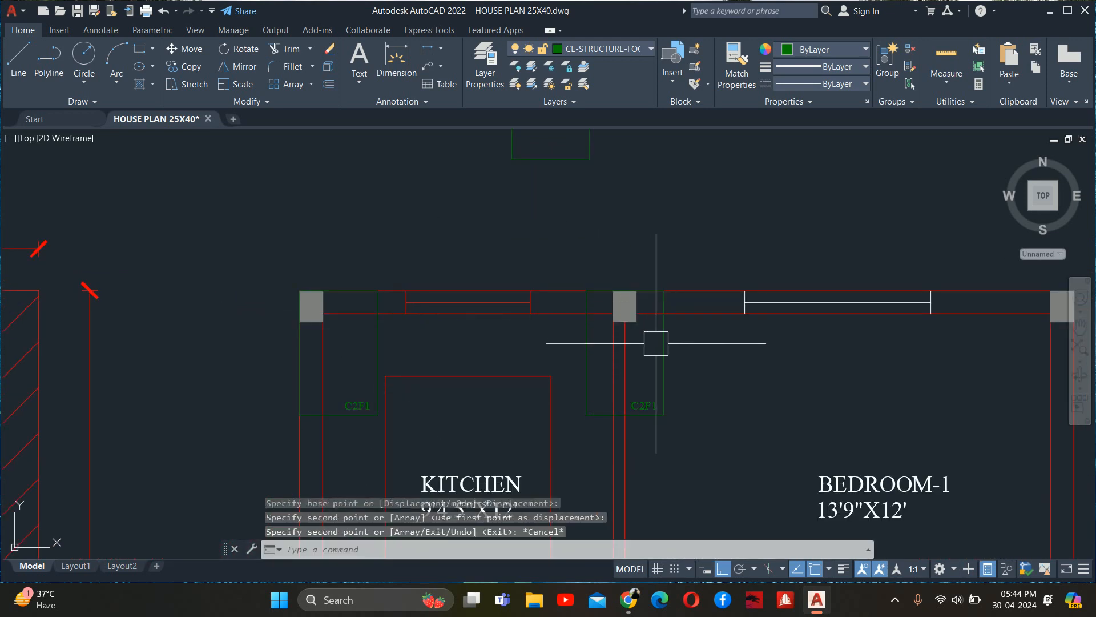
pyautogui.press('Escape')
# - Change the copied label's text to C2F2
pyautogui.scroll(4, 645, 402)
pyautogui.doubleClick(643, 402)
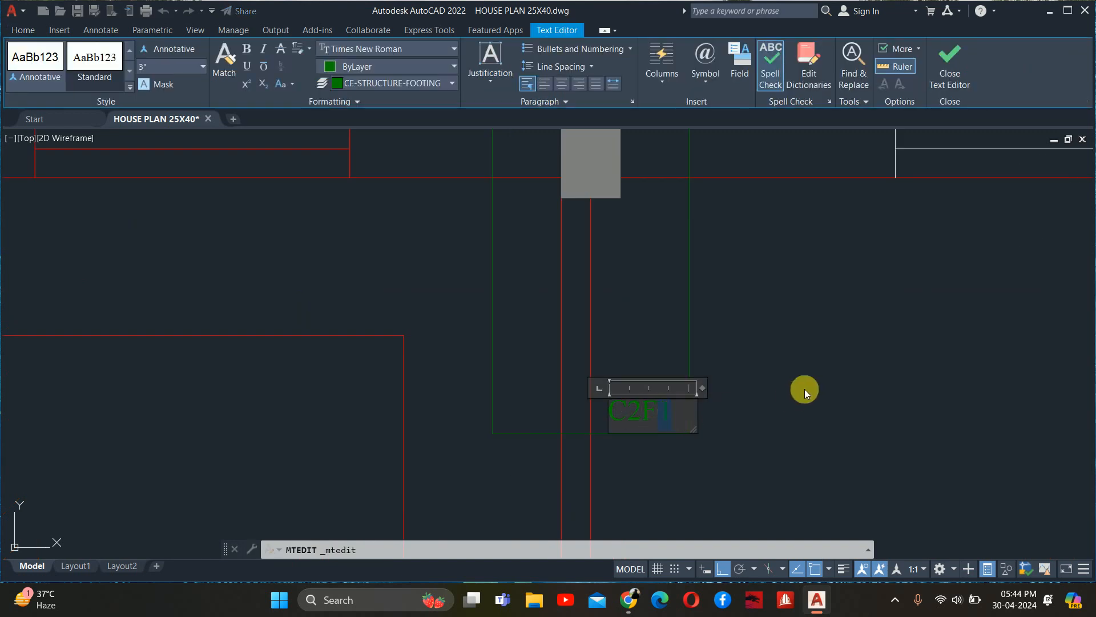
pyautogui.write('2')
pyautogui.press('Escape')
pyautogui.scroll(-5, 771, 372)
# - Copy the spare footing rectangle by its upper-right corner onto the upper-right corner of BEDROOM-1's outer column
pyautogui.scroll(3, 612, 369)
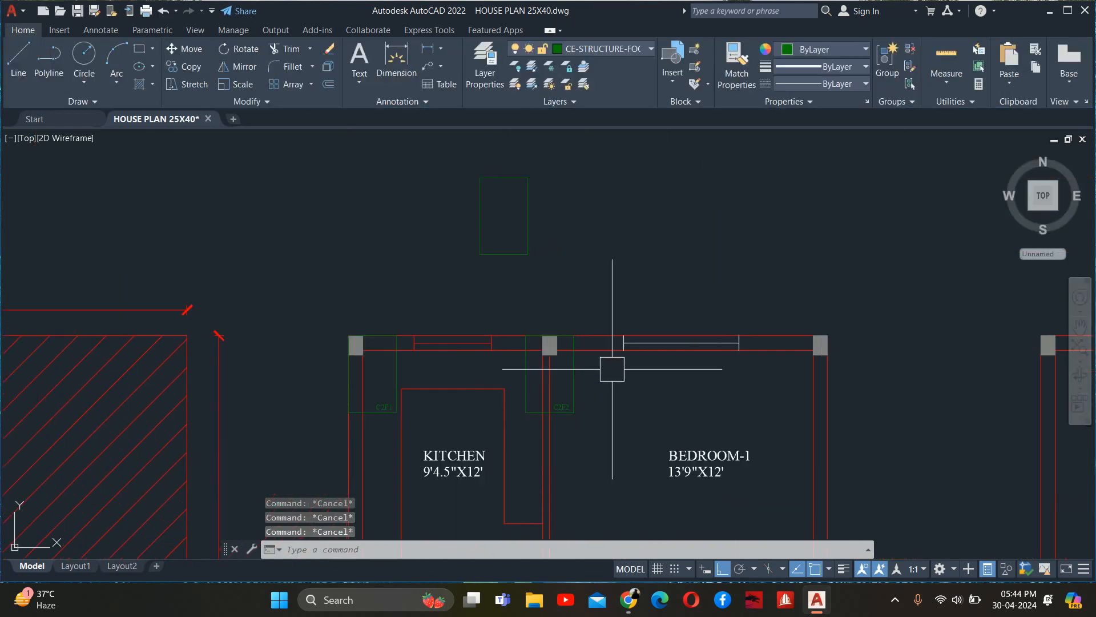
pyautogui.moveTo(612, 369); pyautogui.dragTo(587, 391, button='middle')
pyautogui.write('co')
pyautogui.press('Return')
pyautogui.click(477, 289)
pyautogui.click(460, 263)
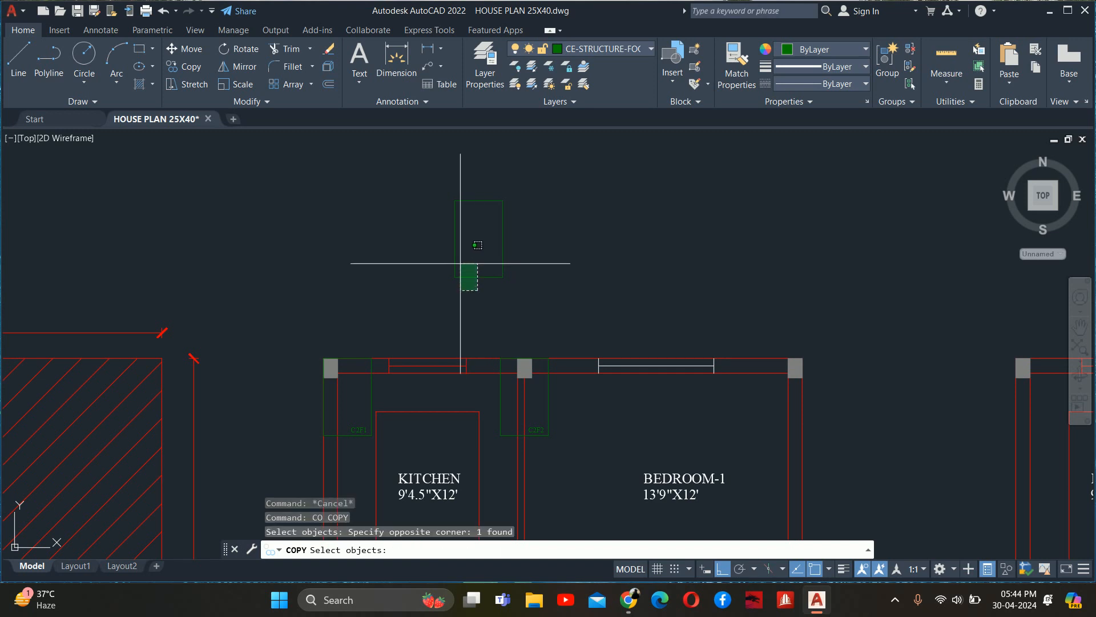
pyautogui.press('Return')
pyautogui.click(503, 202)
pyautogui.scroll(2, 810, 357)
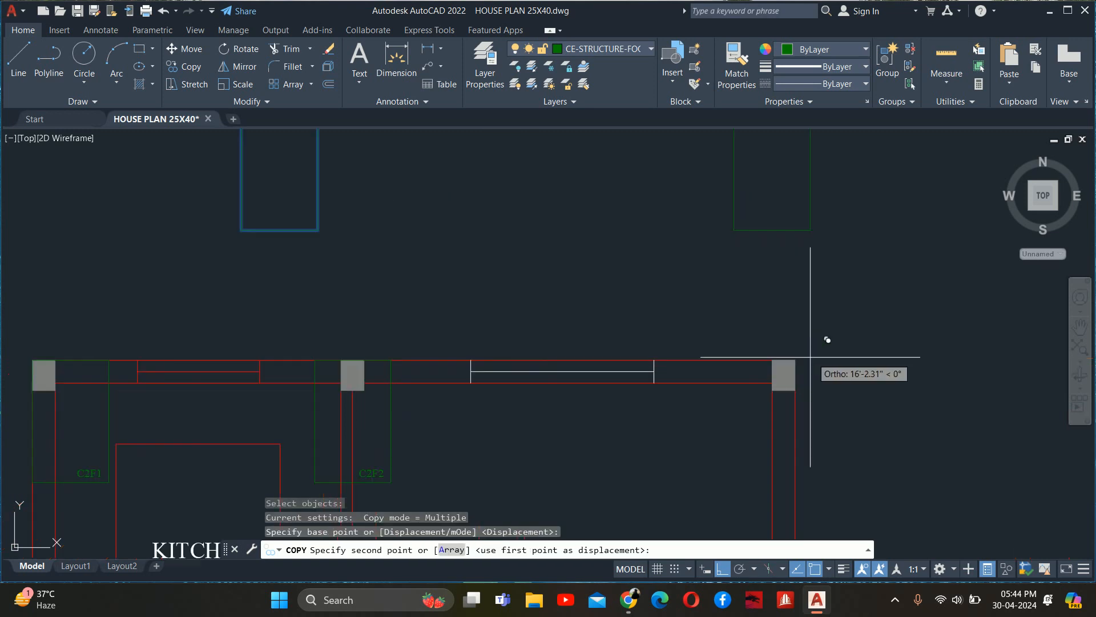
pyautogui.scroll(2, 811, 357)
pyautogui.click(786, 362)
pyautogui.press('Escape')
pyautogui.press('Escape')
# - Copy the C2F2 label horizontally into the lower part of the footing at BEDROOM-1's upper-right column
pyautogui.scroll(-6, 743, 401)
pyautogui.moveTo(744, 399); pyautogui.dragTo(690, 308, button='middle')
pyautogui.press('Escape')
pyautogui.press('Escape')
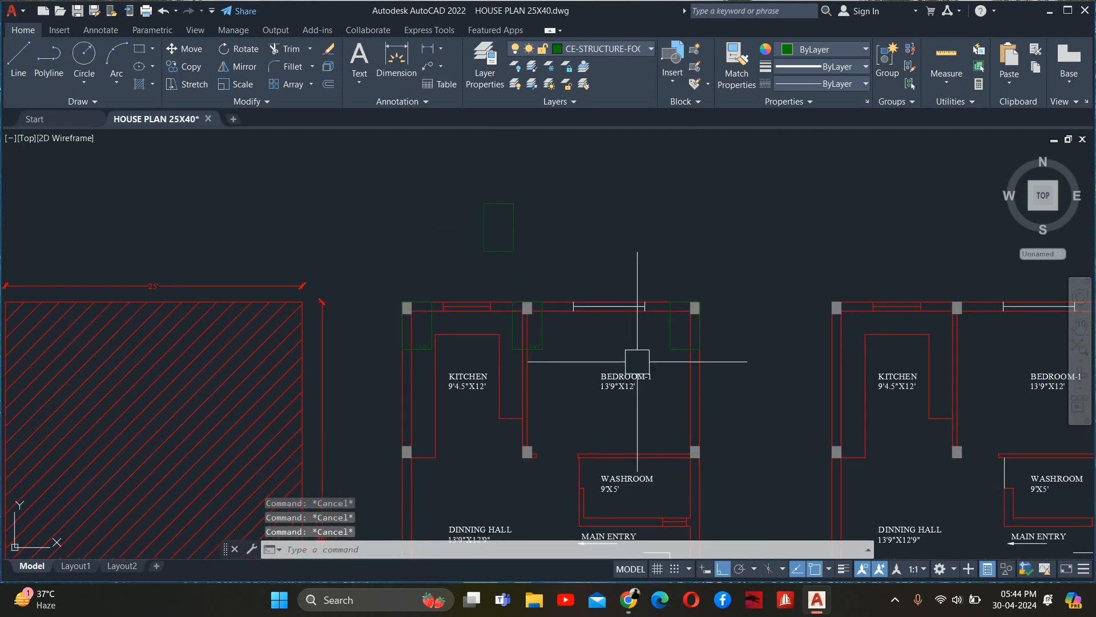
pyautogui.write('co')
pyautogui.press('Return')
pyautogui.scroll(4, 571, 347)
pyautogui.click(468, 337)
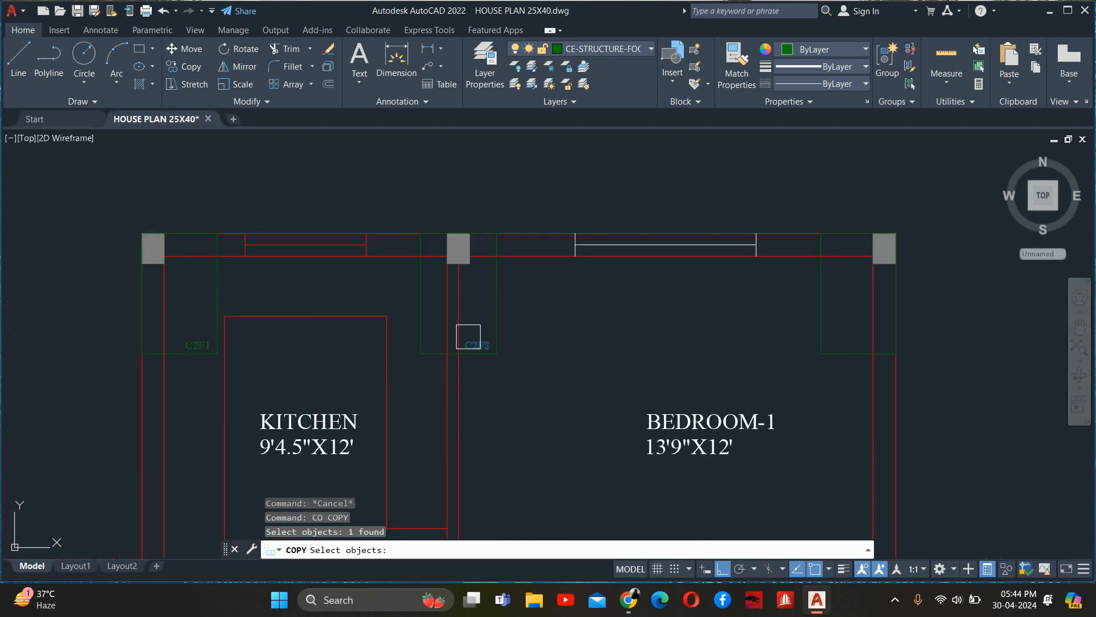
pyautogui.press('Return')
pyautogui.click(459, 336)
pyautogui.scroll(3, 856, 313)
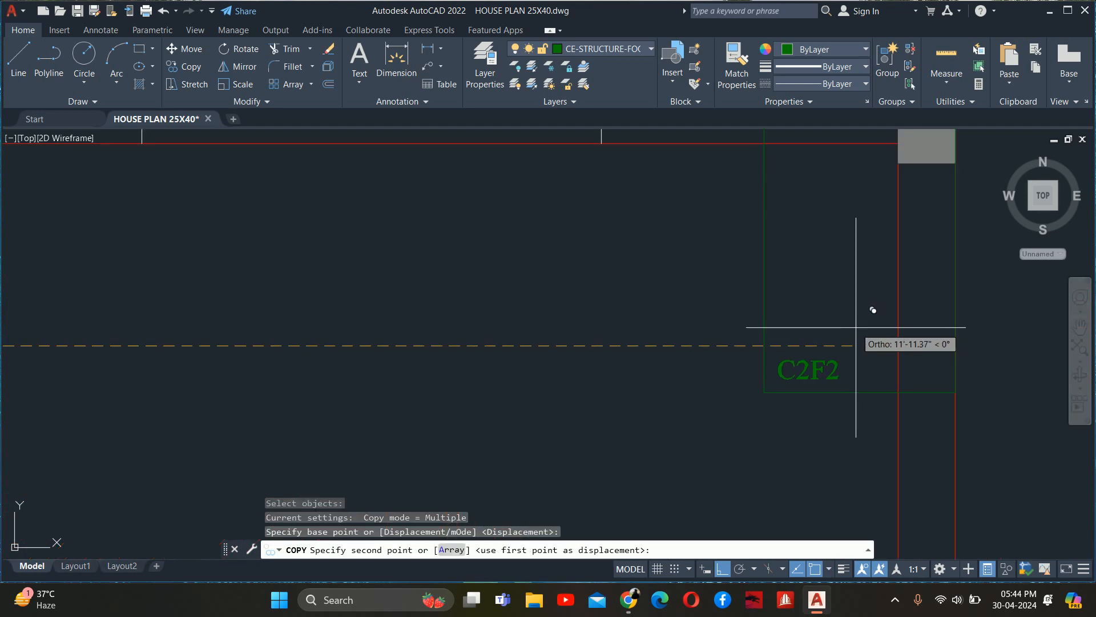
pyautogui.click(856, 327)
pyautogui.press('Escape')
pyautogui.press('Escape')
pyautogui.write('b')
pyautogui.press('Return')
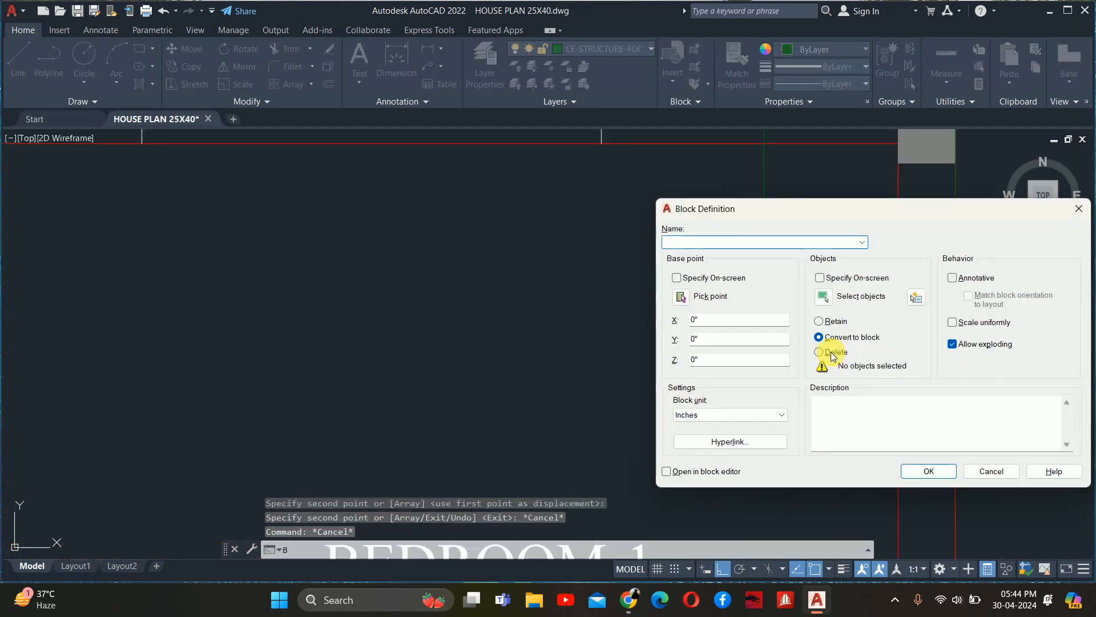
pyautogui.press('Escape')
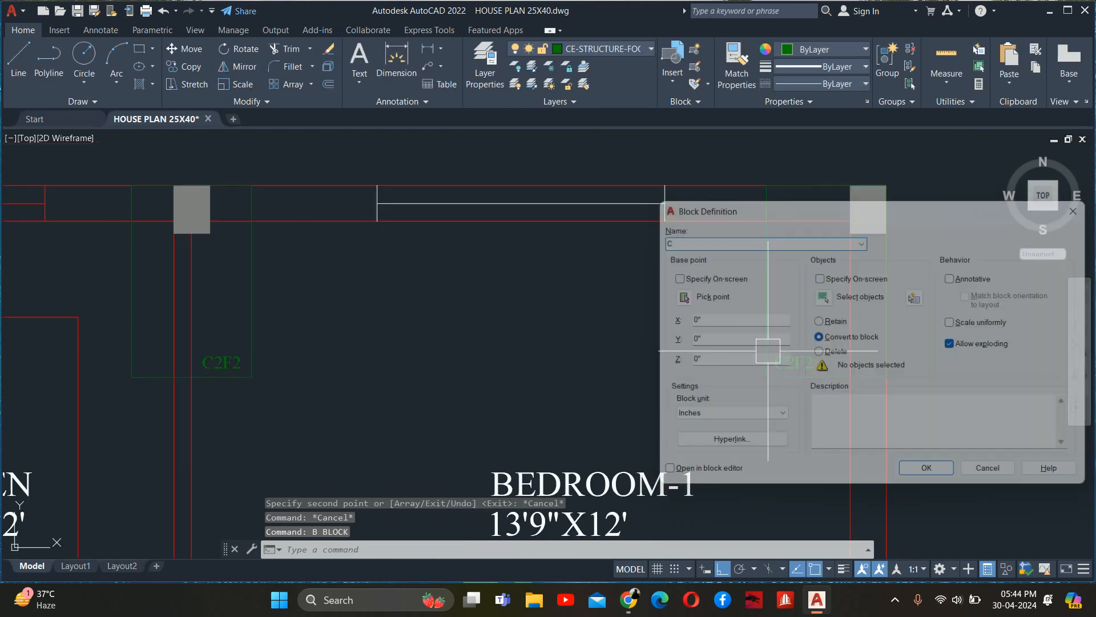
# - Erase the footing rectangle and its C2F2 label at BEDROOM-1's upper-right column
pyautogui.click(794, 399)
pyautogui.click(750, 337)
pyautogui.press('Delete')
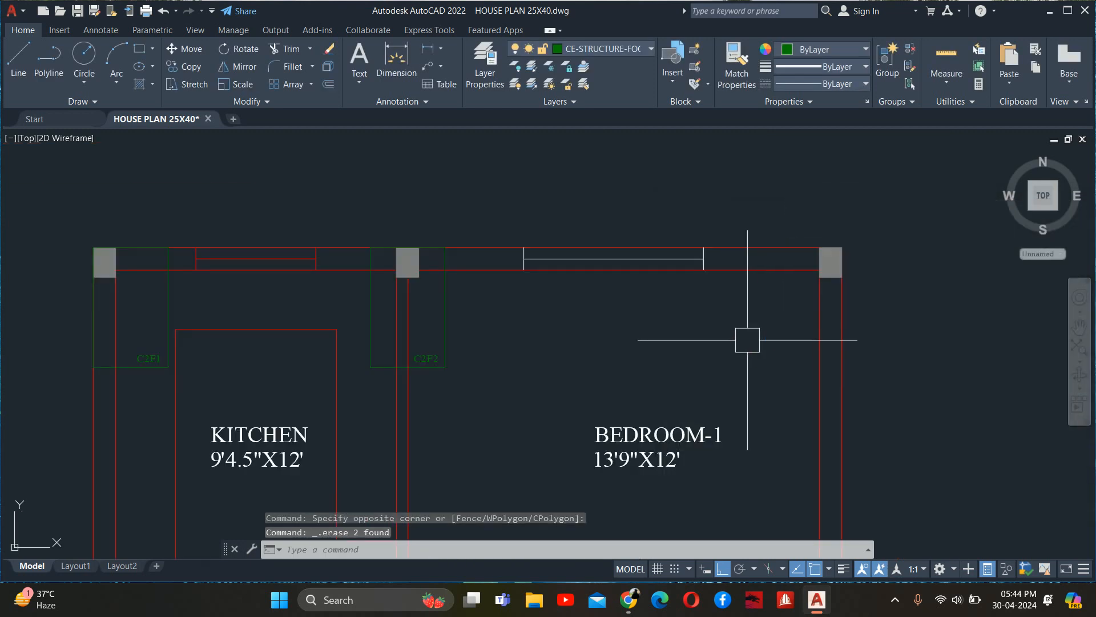
pyautogui.moveTo(549, 374); pyautogui.dragTo(597, 380, button='middle')
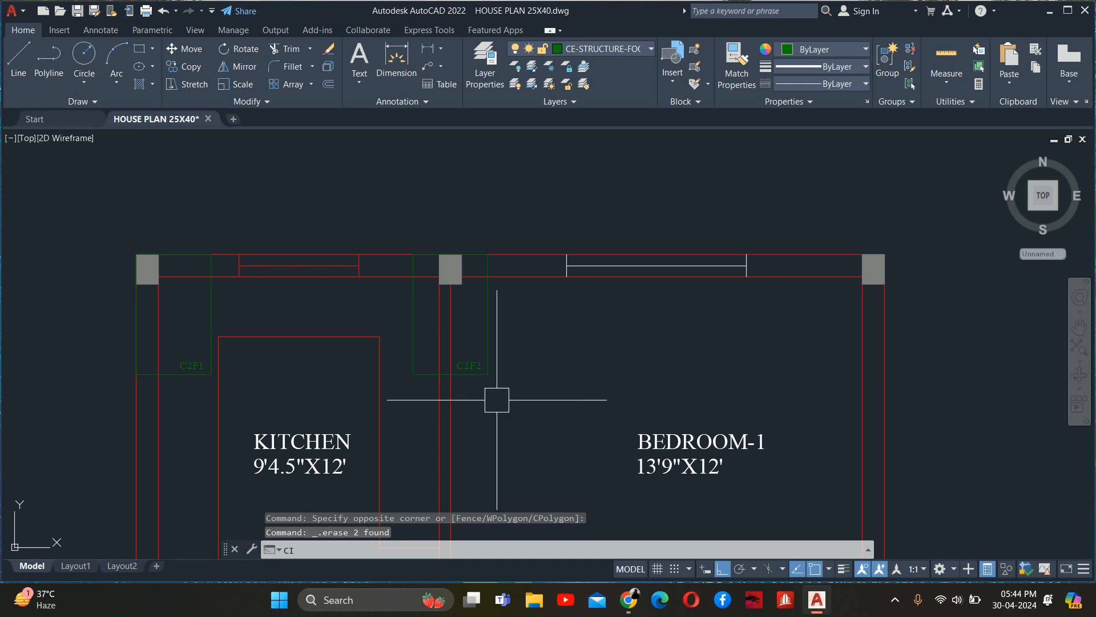
pyautogui.press('Escape')
pyautogui.press('Escape')
pyautogui.write('mi')
pyautogui.press('Return')
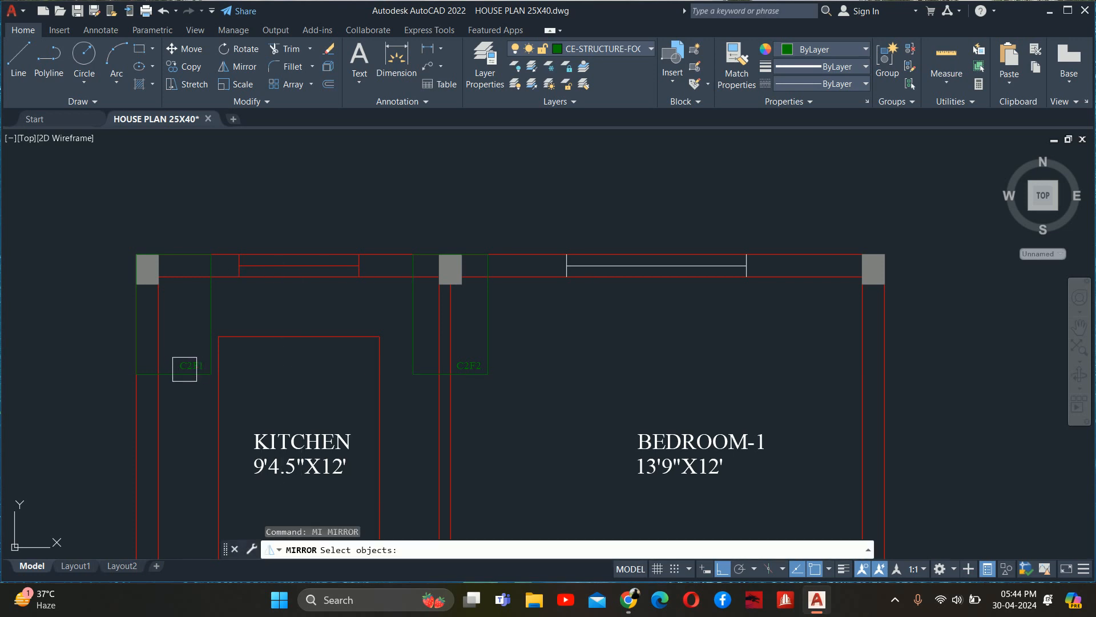
pyautogui.press('Escape')
pyautogui.press('Escape')
# - Erase the column at BEDROOM-1's upper-right corner
pyautogui.scroll(2, 876, 264)
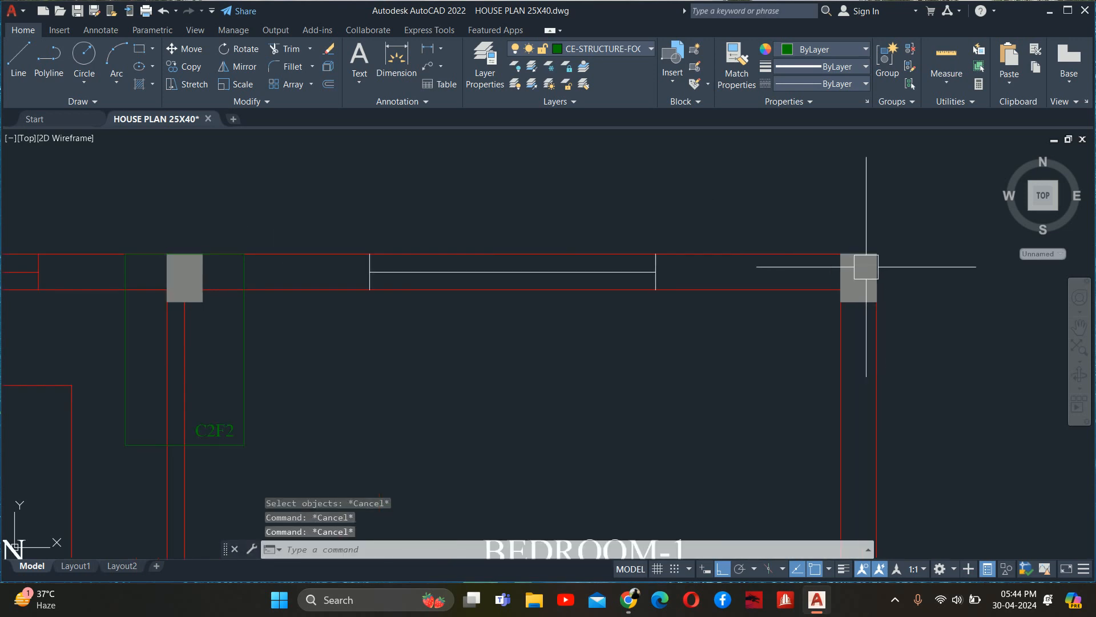
pyautogui.click(860, 275)
pyautogui.press('Delete')
pyautogui.scroll(-5, 564, 303)
pyautogui.press('Escape')
pyautogui.press('Escape')
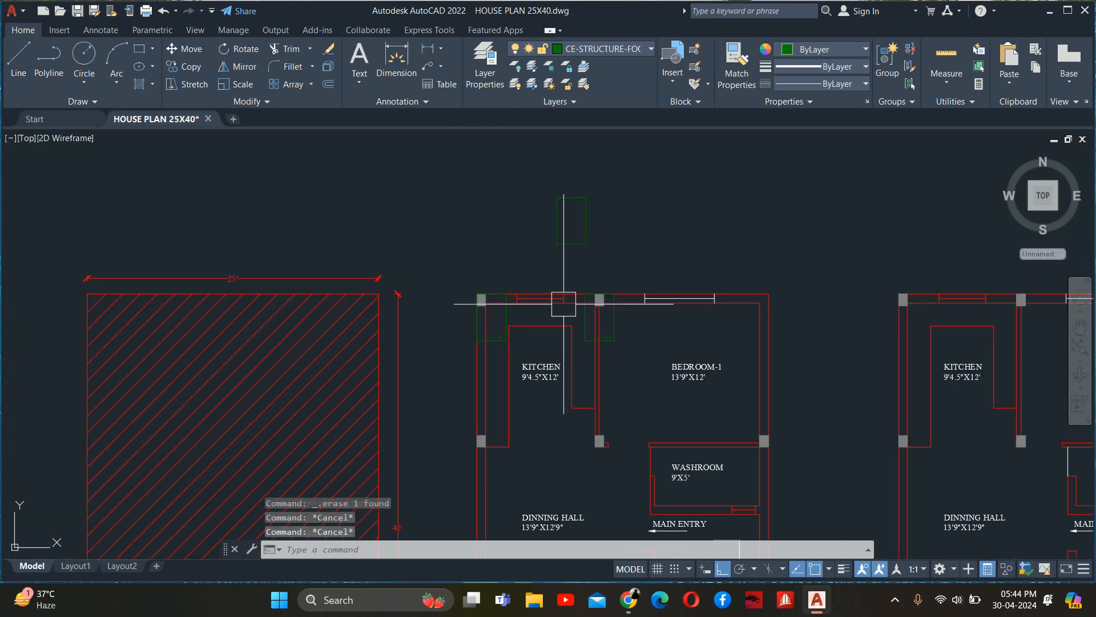
# - Mirror the kitchen's upper-left footing and column across a vertical line through the midpoint of the top outer wall, keeping the source
pyautogui.write('mi')
pyautogui.press('Return')
pyautogui.scroll(6, 496, 306)
pyautogui.click(486, 299)
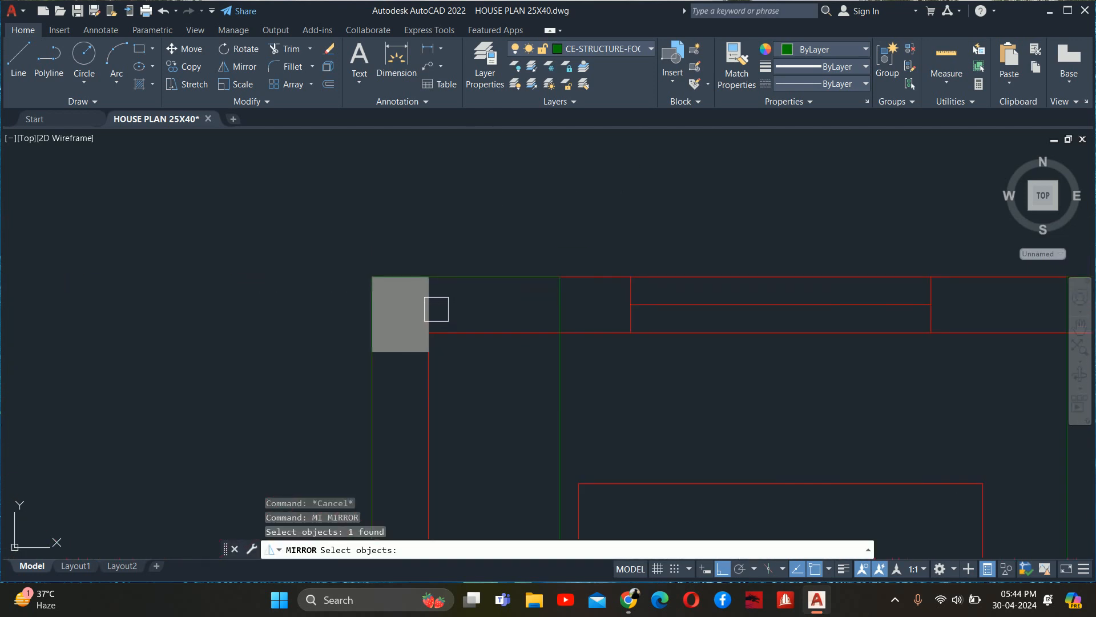
pyautogui.scroll(-2, 442, 309)
pyautogui.scroll(-2, 769, 262)
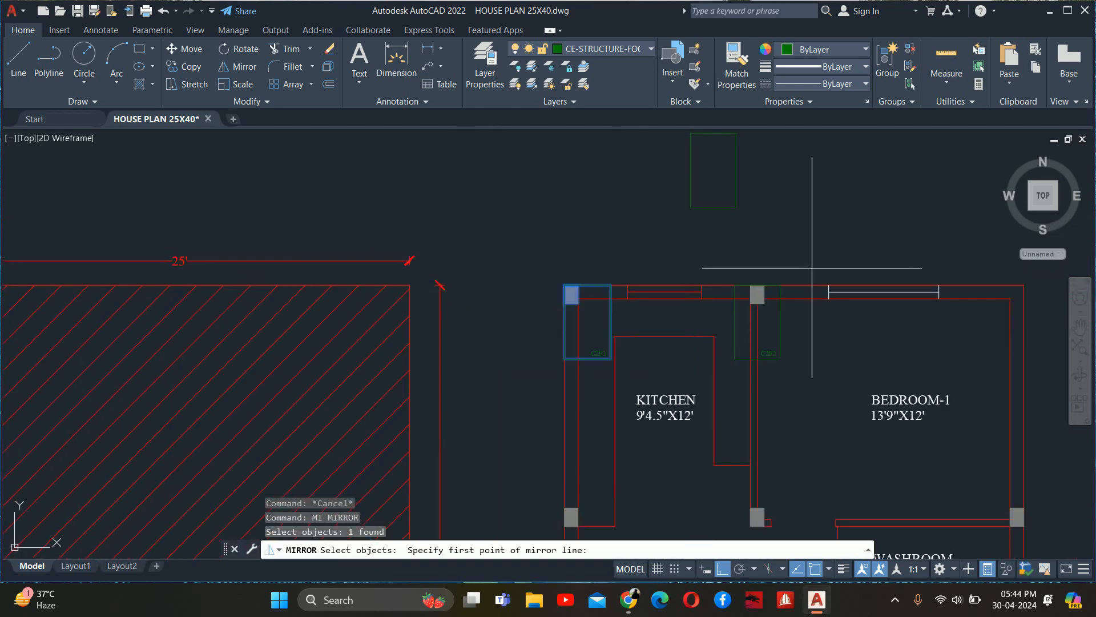
pyautogui.click(794, 285)
pyautogui.click(781, 211)
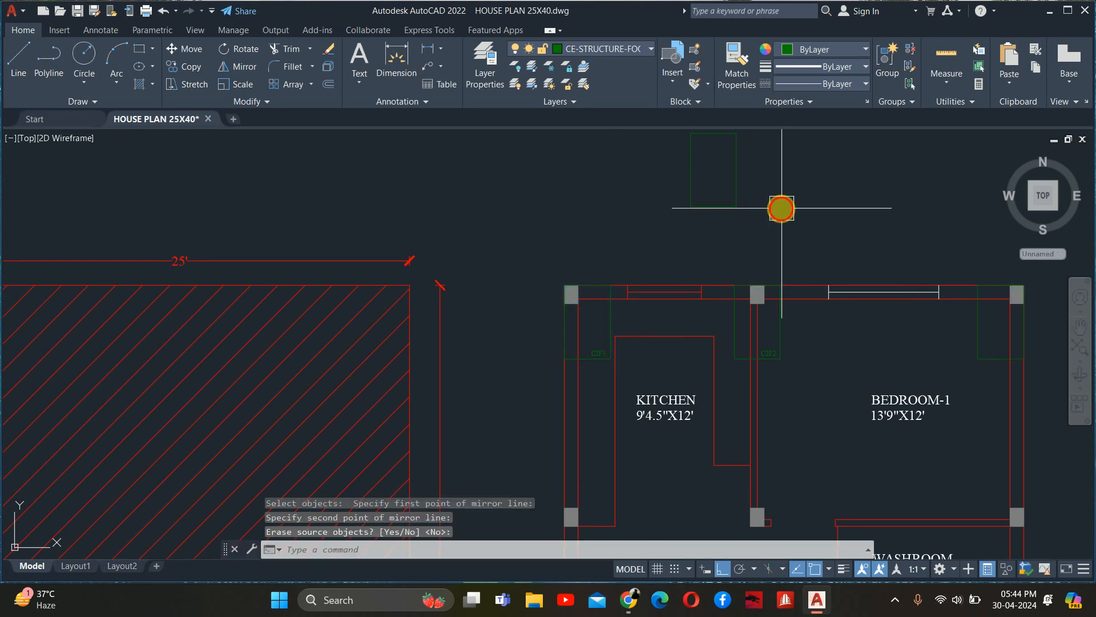
# - Copy the C2F1 label horizontally about 21'-4" into the lower part of the mirrored footing at BEDROOM-1's upper-right column
pyautogui.press('Escape')
pyautogui.press('Escape')
pyautogui.write('CO')
pyautogui.press('Return')
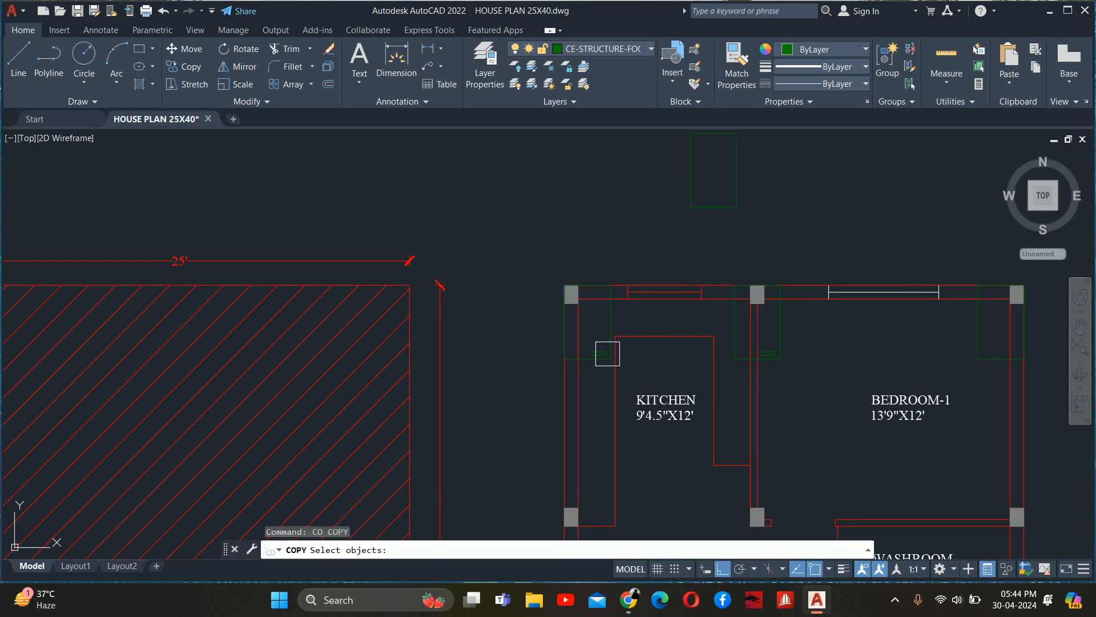
pyautogui.click(607, 353)
pyautogui.press('Return')
pyautogui.click(739, 314)
pyautogui.scroll(5, 1040, 324)
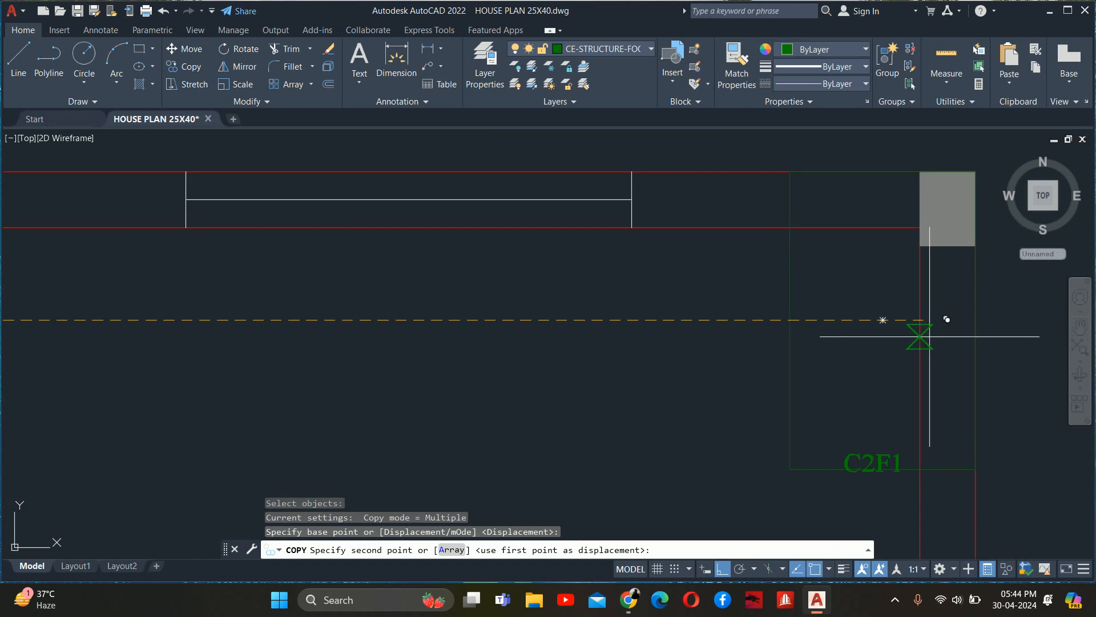
pyautogui.click(883, 319)
pyautogui.press('Escape')
pyautogui.press('Escape')
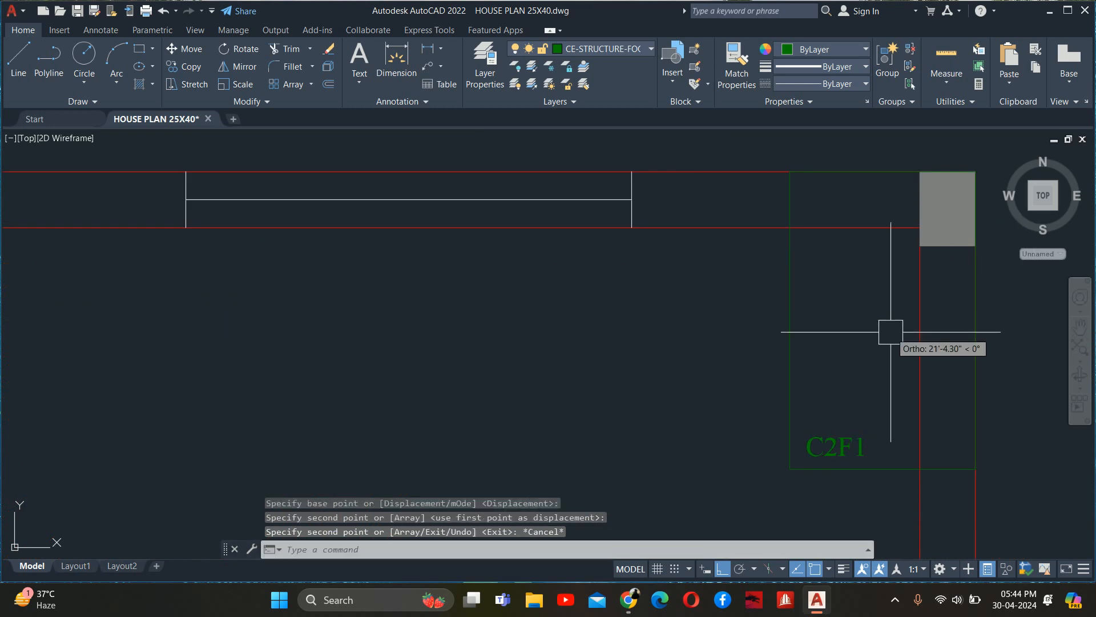
# - Copy the spare footing rectangle by its left-edge midpoint onto the left-edge midpoint of the kitchen's lower-left column
pyautogui.scroll(-5, 883, 329)
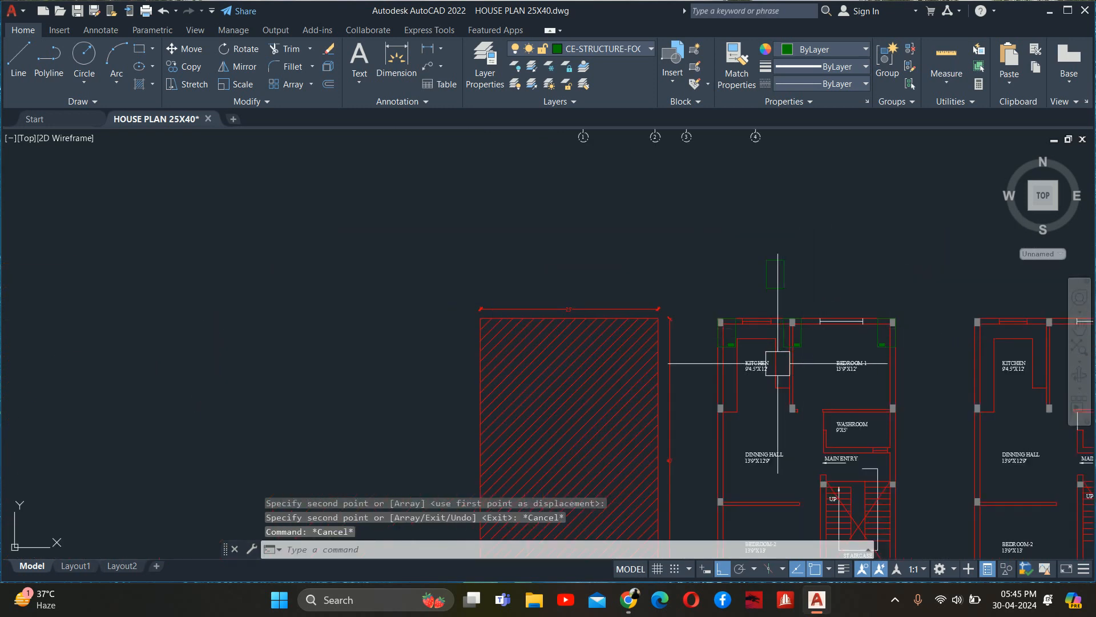
pyautogui.moveTo(778, 368); pyautogui.dragTo(747, 314, button='middle')
pyautogui.scroll(3, 757, 326)
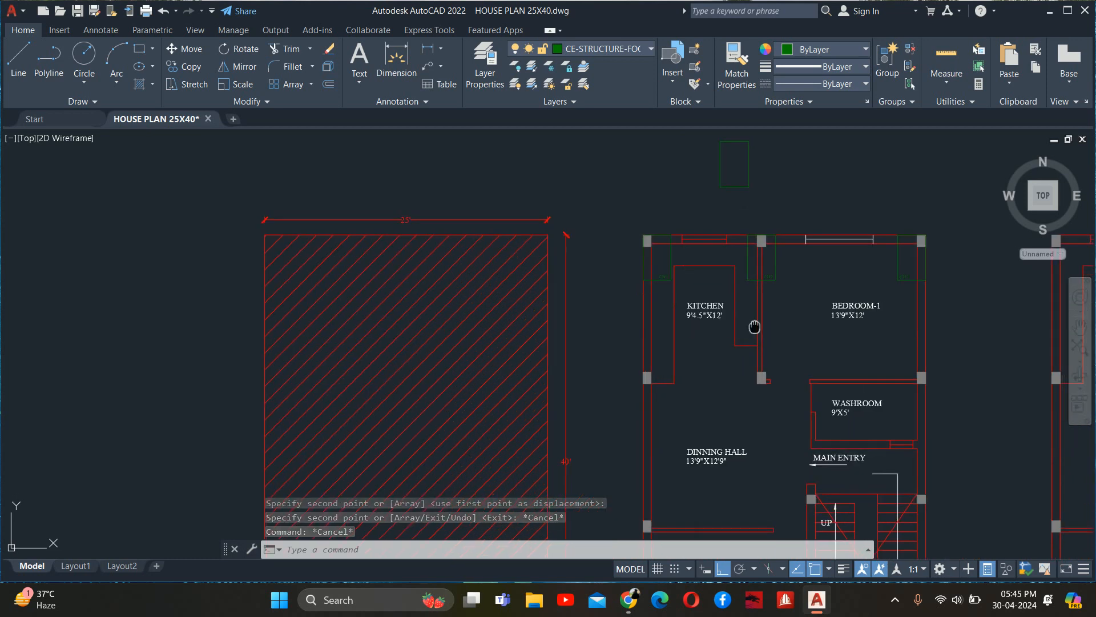
pyautogui.press('Escape')
pyautogui.press('Escape')
pyautogui.write('c')
pyautogui.press('Return')
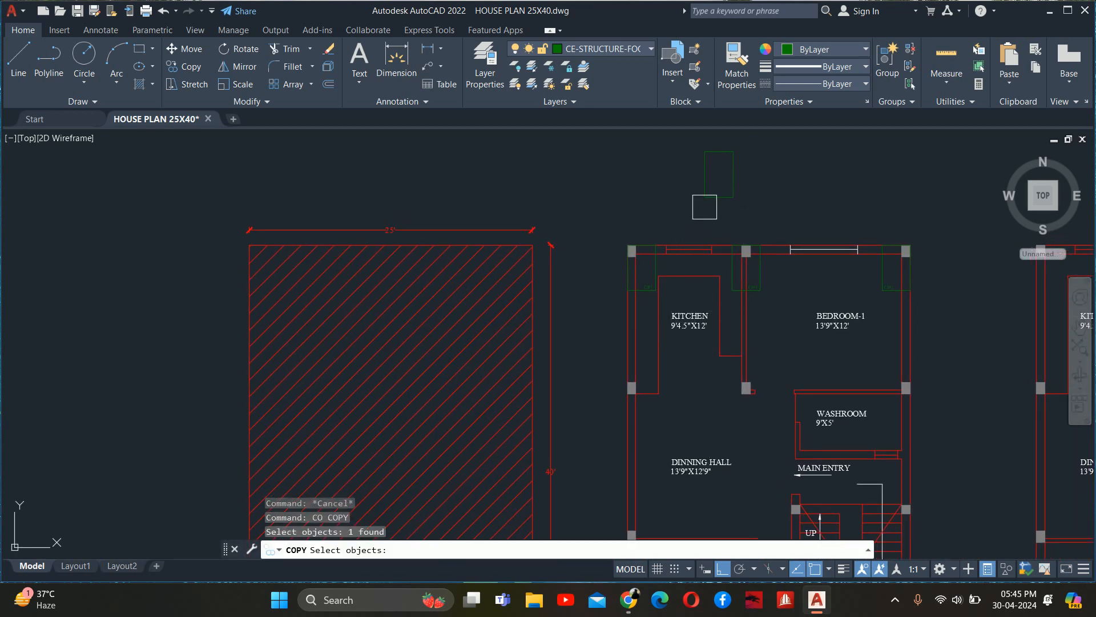
pyautogui.click(705, 172)
pyautogui.press('Return')
pyautogui.click(719, 174)
pyautogui.scroll(4, 625, 416)
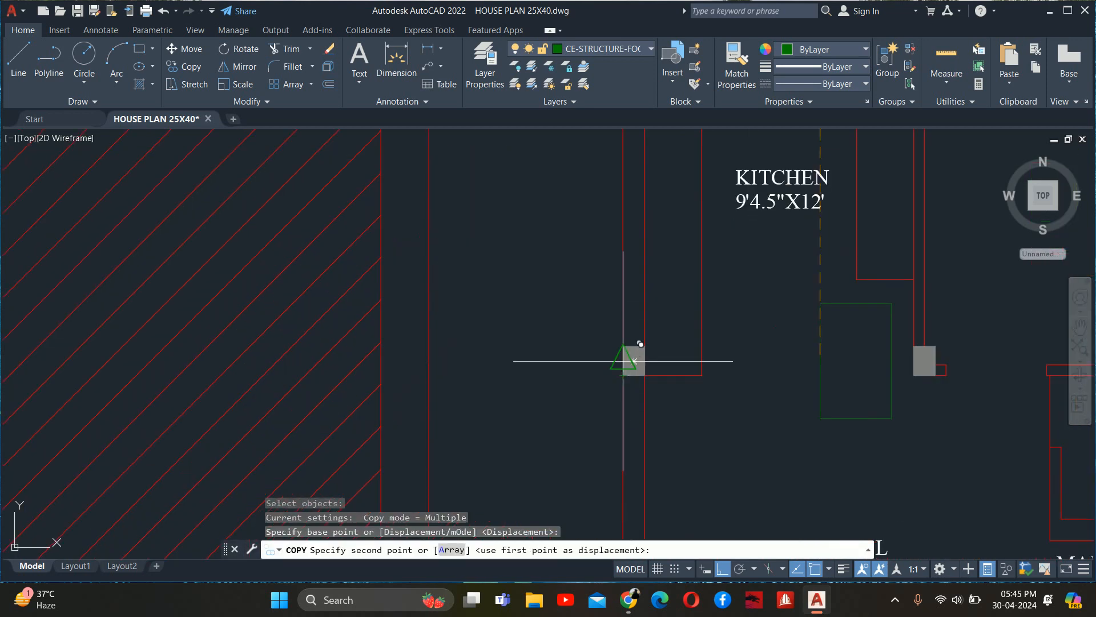
pyautogui.scroll(4, 623, 346)
pyautogui.click(629, 364)
pyautogui.press('Escape')
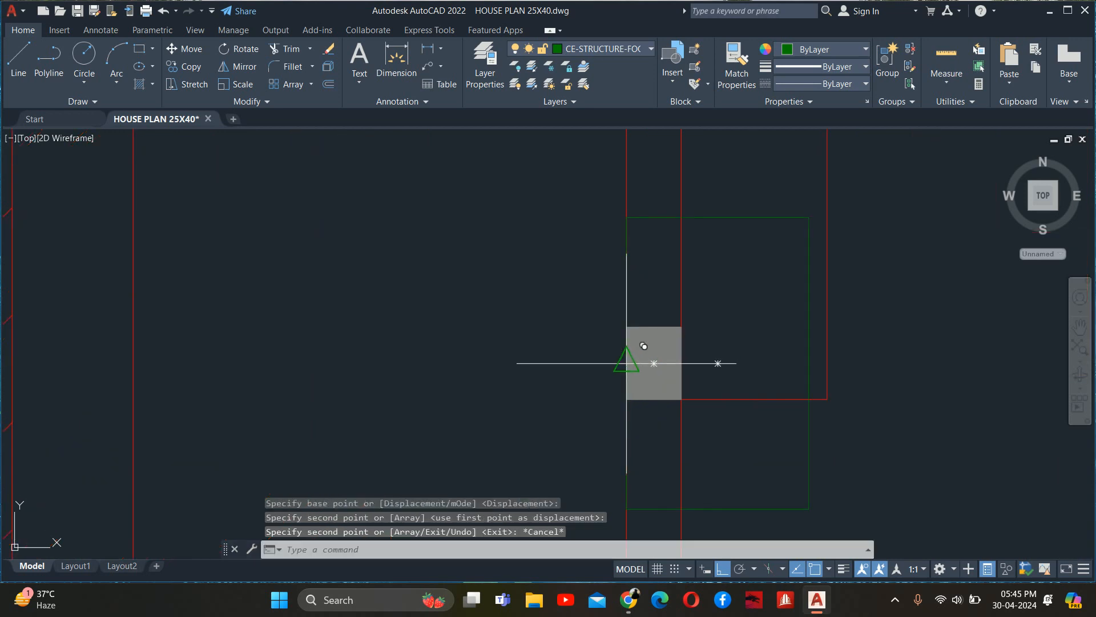
pyautogui.press('Escape')
# - Copy the C2F1 label into the lower-right corner of the footing at the kitchen's lower-left column
pyautogui.scroll(-5, 629, 364)
pyautogui.press('Escape')
pyautogui.press('Escape')
pyautogui.moveTo(683, 406); pyautogui.dragTo(670, 437, button='middle')
pyautogui.write('co')
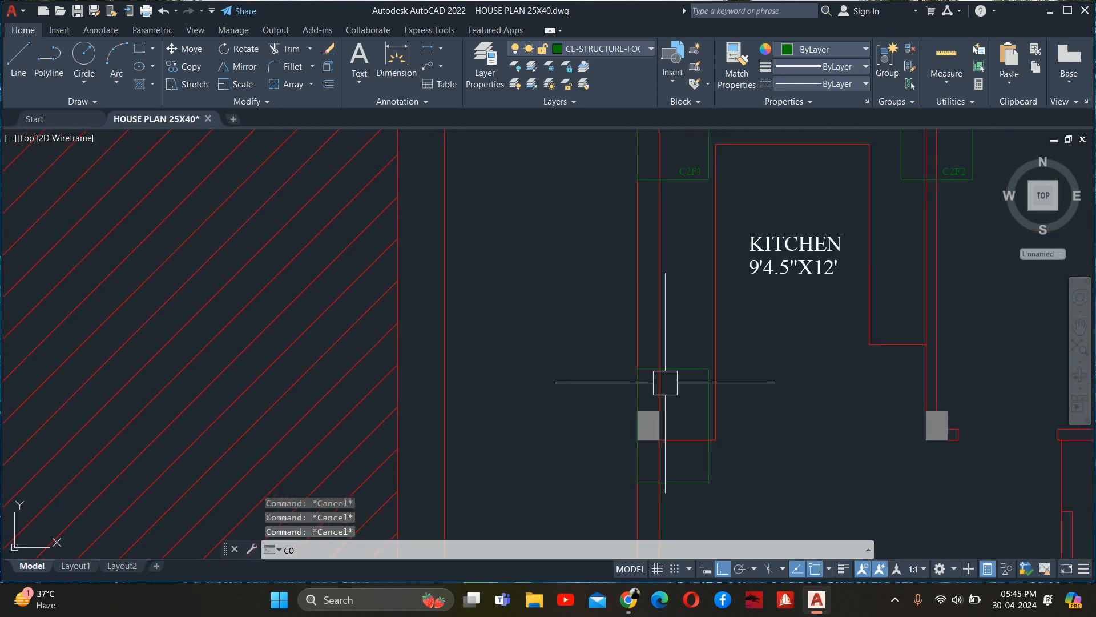
pyautogui.press('Return')
pyautogui.click(684, 168)
pyautogui.press('Return')
pyautogui.scroll(4, 697, 181)
pyautogui.click(697, 180)
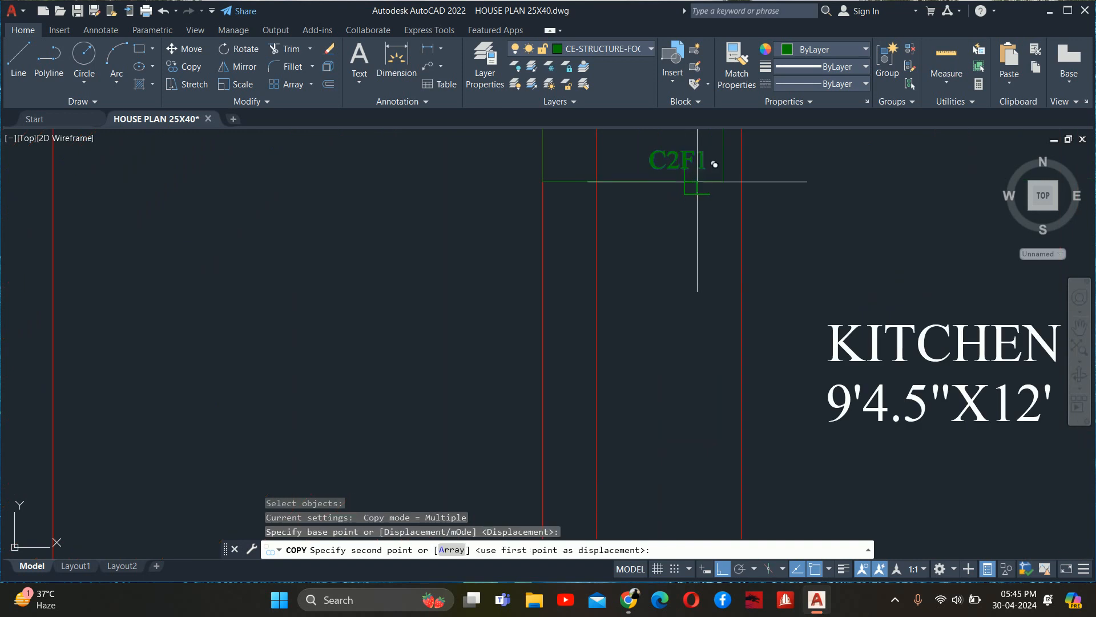
pyautogui.scroll(-4, 696, 387)
pyautogui.moveTo(699, 398); pyautogui.dragTo(683, 238, button='middle')
pyautogui.scroll(6, 679, 336)
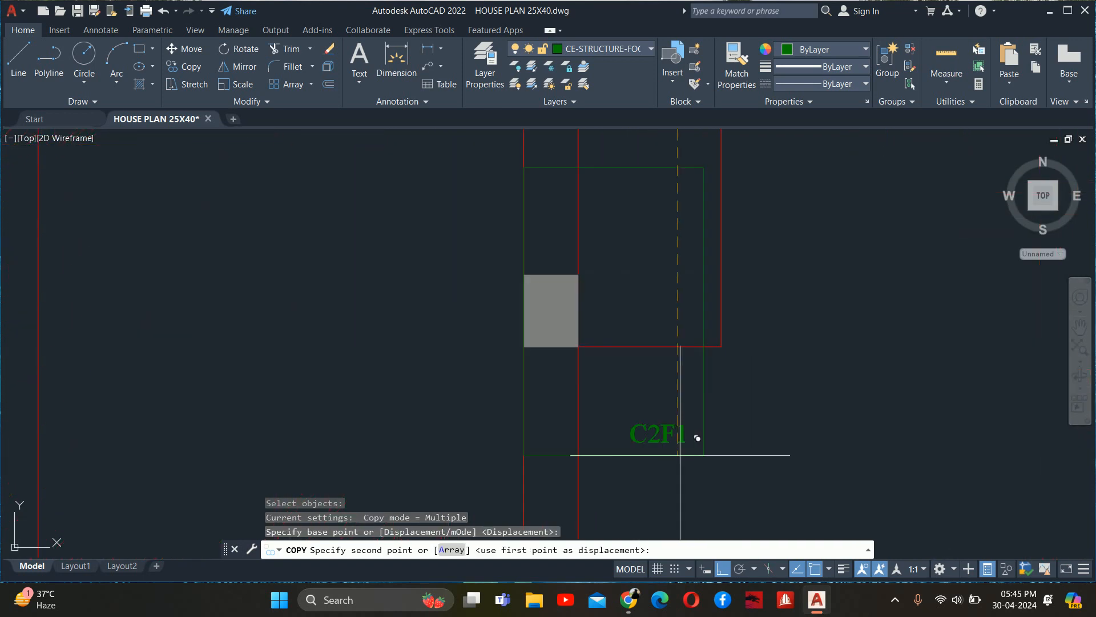
pyautogui.click(680, 447)
pyautogui.press('Escape')
# - Change the copied label's text to C2F3
pyautogui.doubleClick(688, 411)
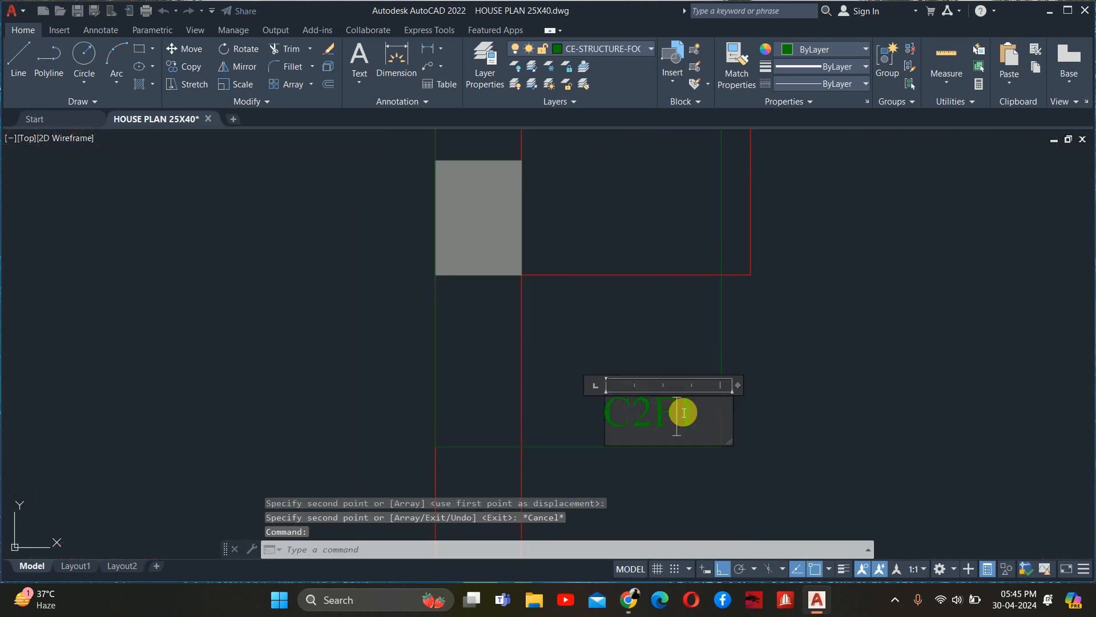
pyautogui.click(756, 402)
pyautogui.press('Escape')
pyautogui.press('Escape')
pyautogui.press('Escape')
pyautogui.scroll(-4, 725, 390)
pyautogui.moveTo(725, 390); pyautogui.dragTo(724, 408, button='middle')
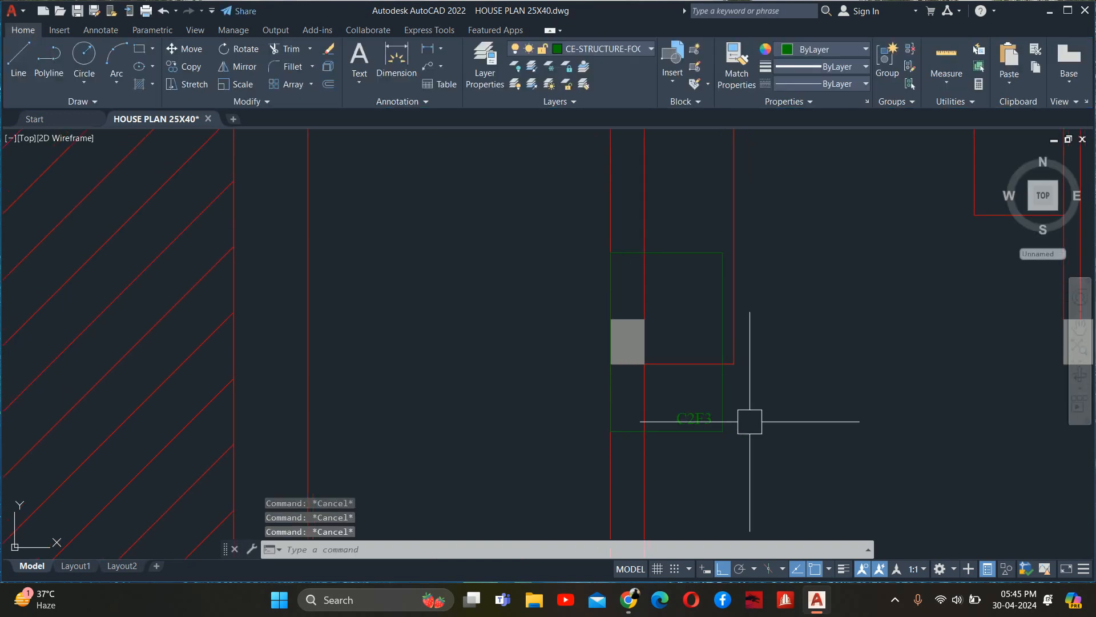
# - Define a block named C2F3 from the kitchen's lower-left footing, label and column, with the footing's centre as base point
pyautogui.write('b')
pyautogui.press('Return')
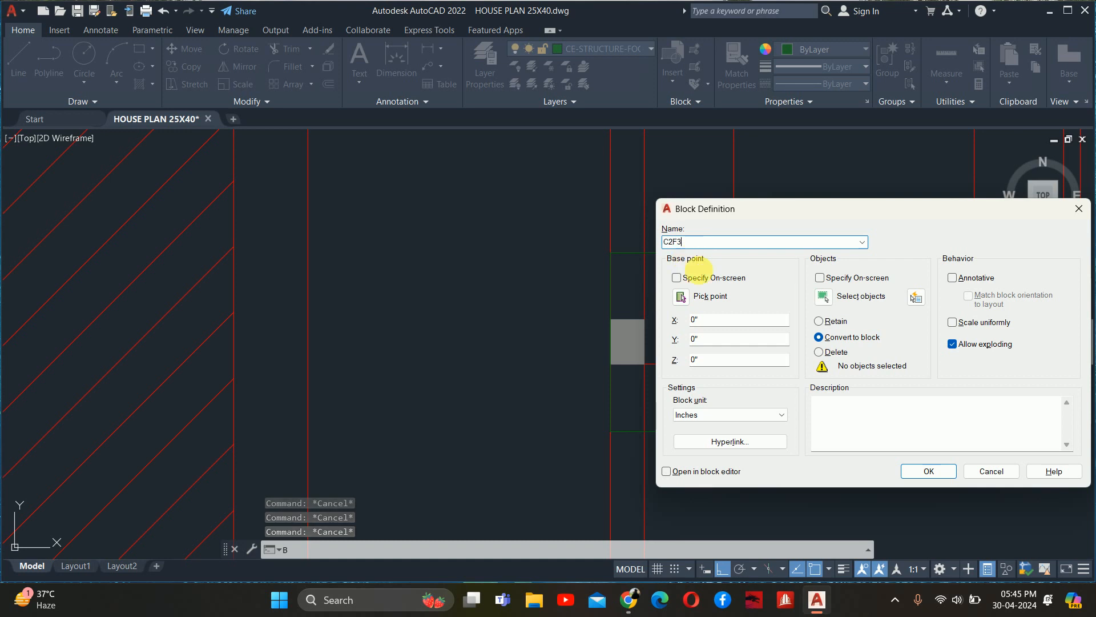
pyautogui.click(825, 297)
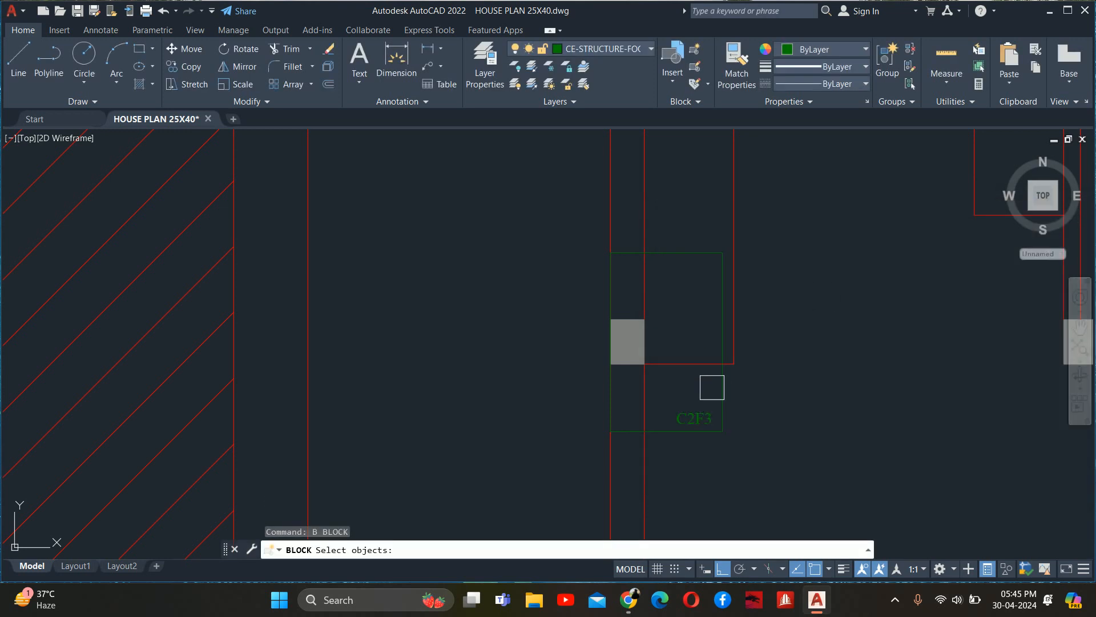
pyautogui.click(693, 411)
pyautogui.scroll(4, 663, 388)
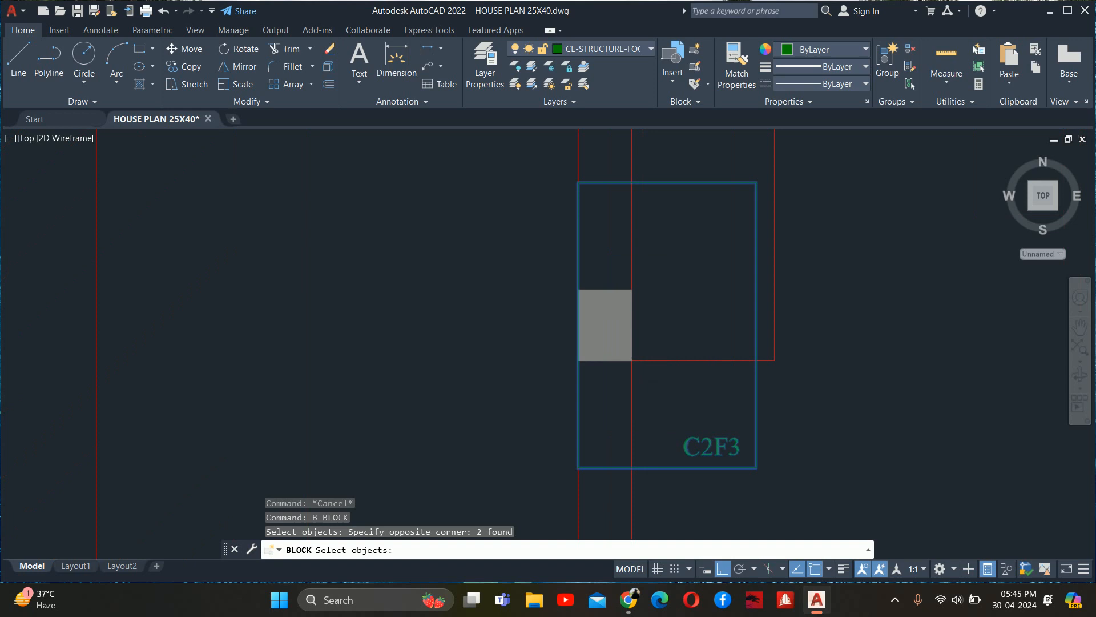
pyautogui.click(598, 384)
pyautogui.click(581, 321)
pyautogui.press('Return')
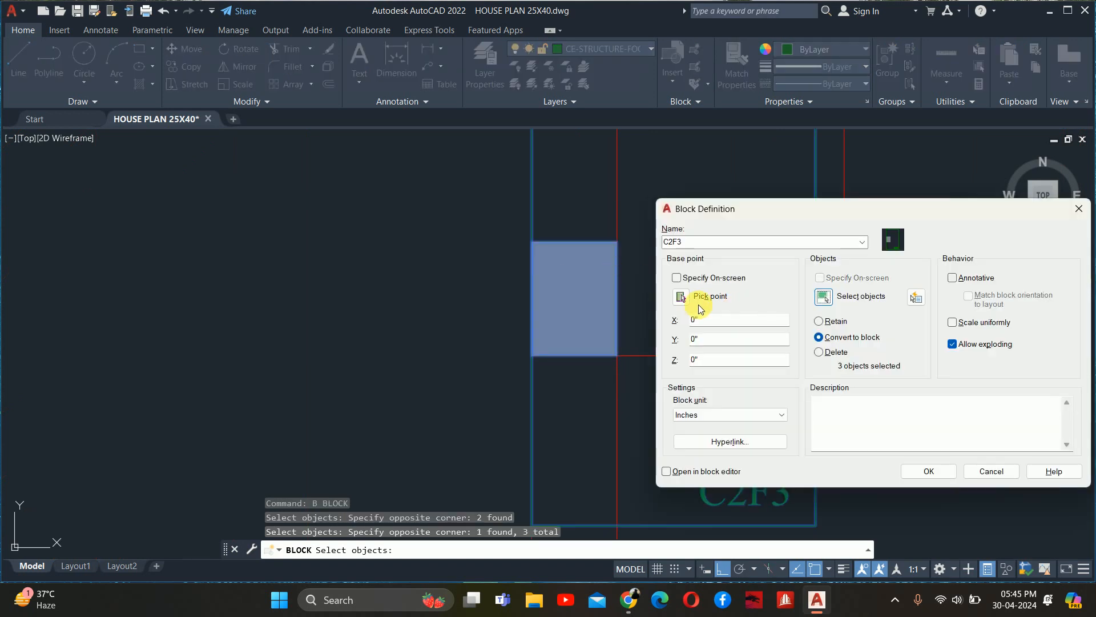
pyautogui.click(680, 297)
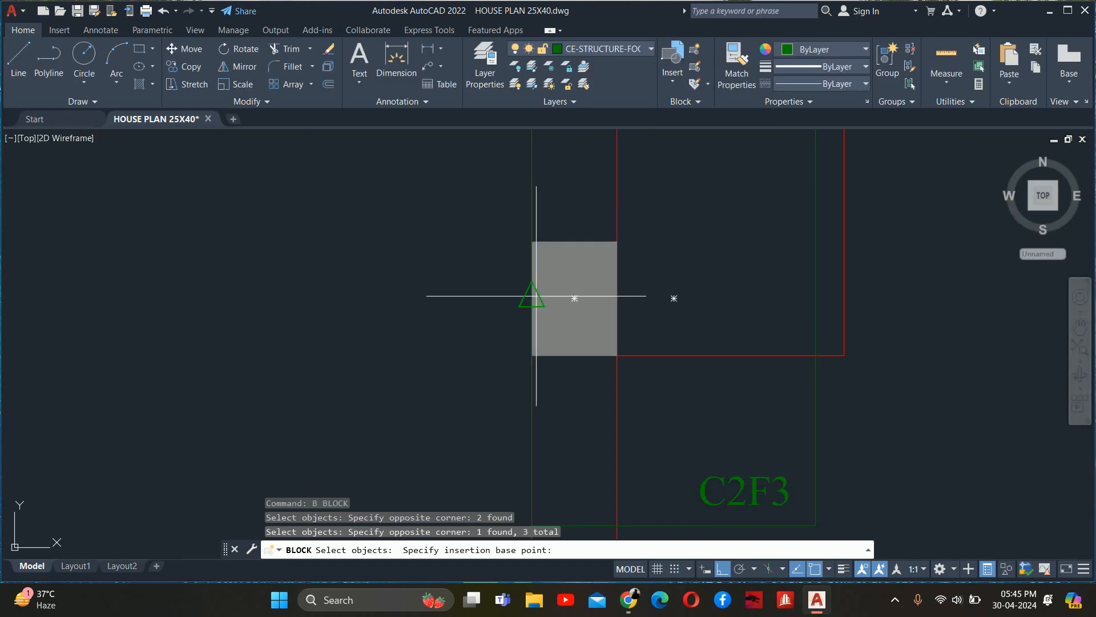
pyautogui.click(674, 298)
pyautogui.click(929, 471)
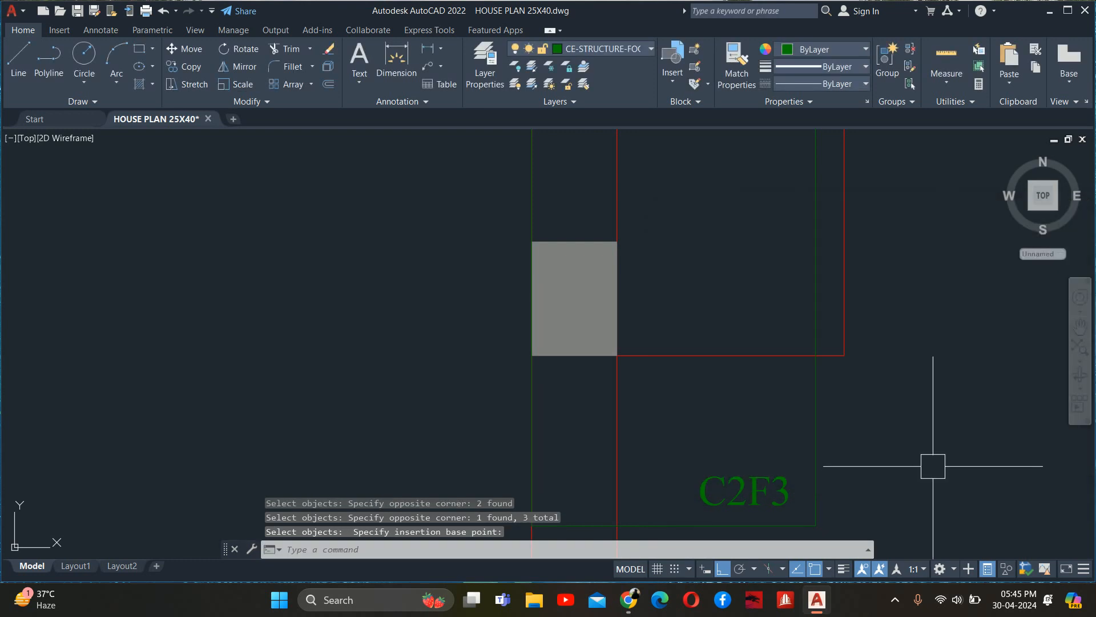
pyautogui.press('Escape')
pyautogui.press('Escape')
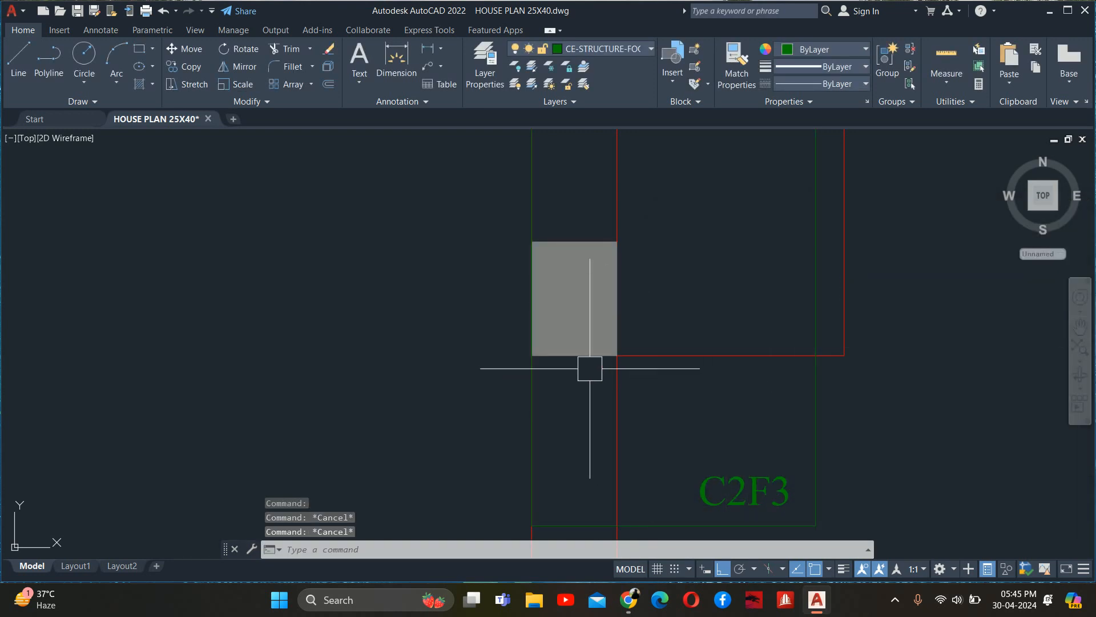
# - Undo the C2F3 block definition while keeping the label text as C2F3
pyautogui.click(557, 337)
pyautogui.hotkey('ctrl', 'z')
pyautogui.hotkey('ctrl', 'z')
pyautogui.hotkey('ctrl', 'z')
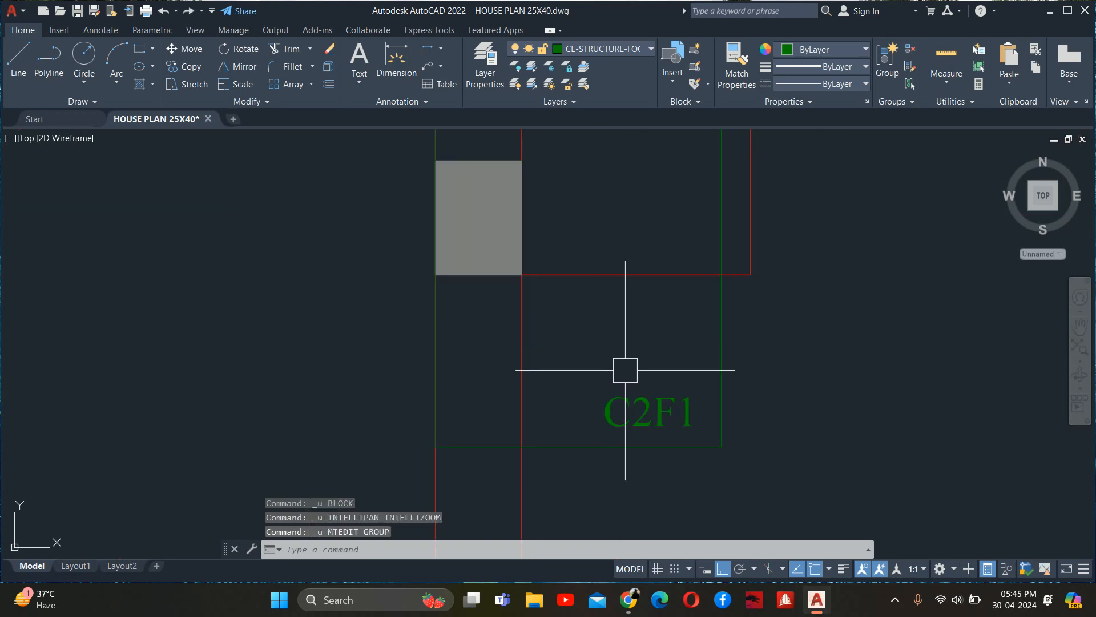
pyautogui.hotkey('ctrl', 'y')
# - Define a block named C2F3 from the kitchen's lower-left footing, label and column, with the column's centre as base point
pyautogui.write('B')
pyautogui.press('Return')
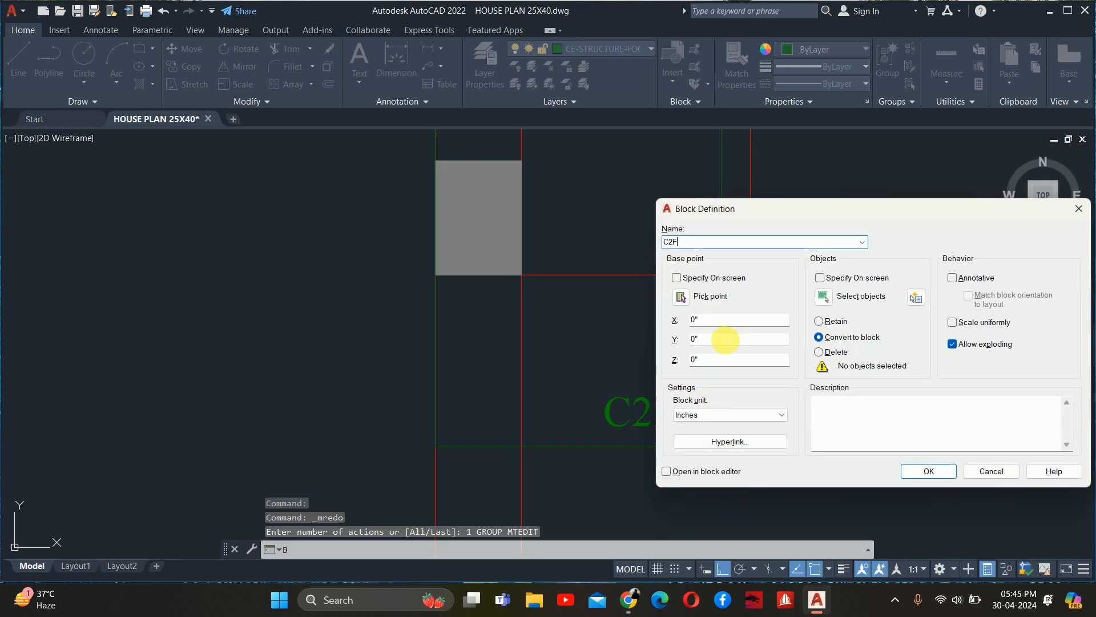
pyautogui.click(822, 296)
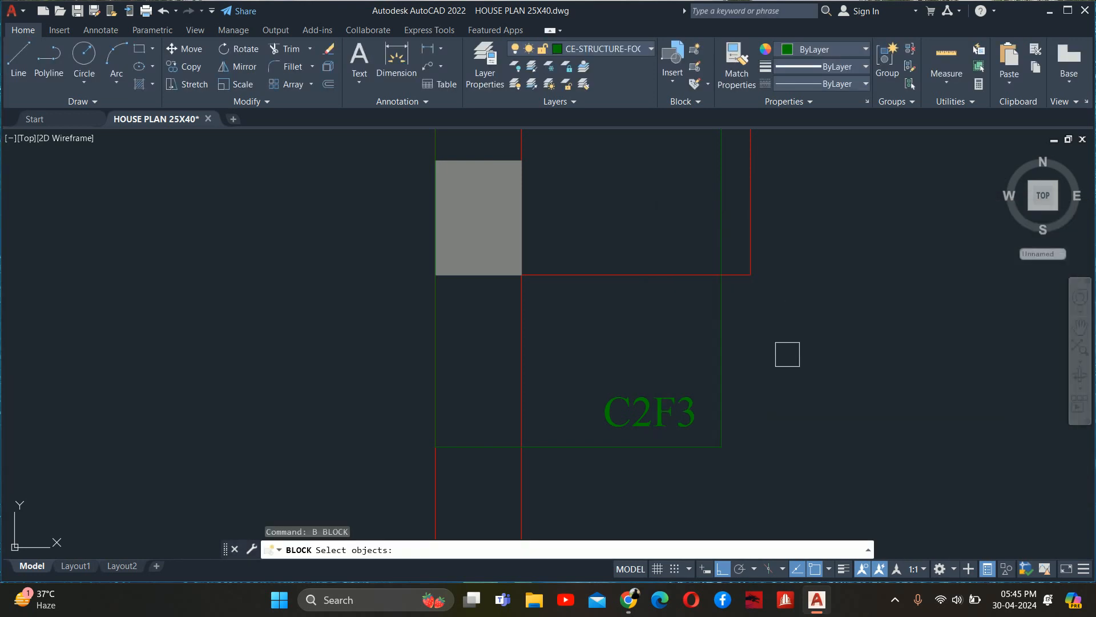
pyautogui.click(787, 355)
pyautogui.click(651, 440)
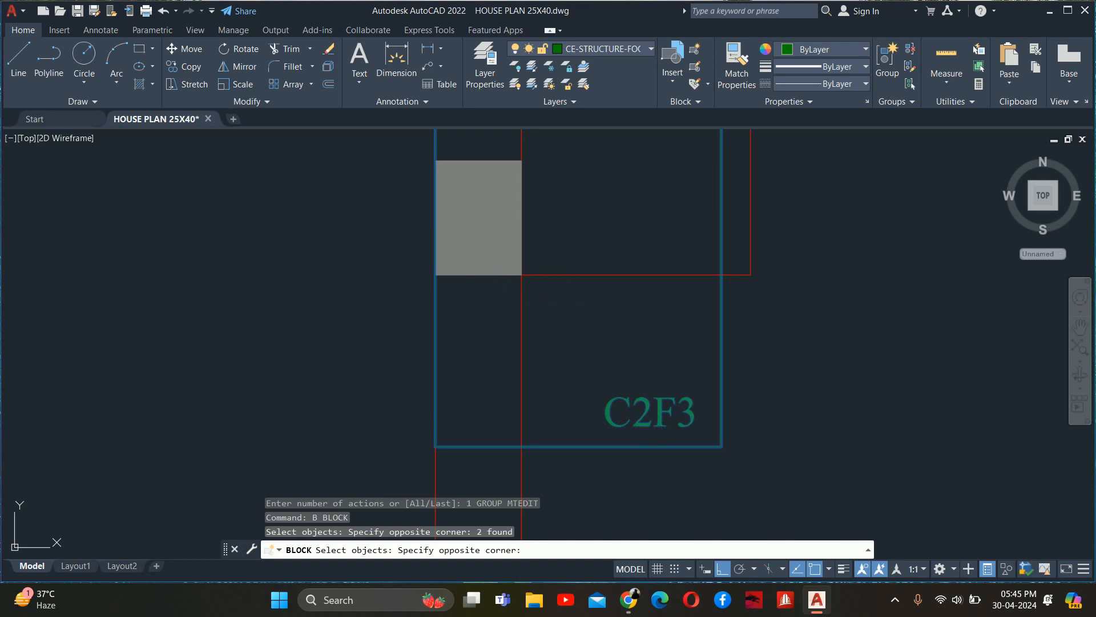
pyautogui.click(457, 232)
pyautogui.press('Return')
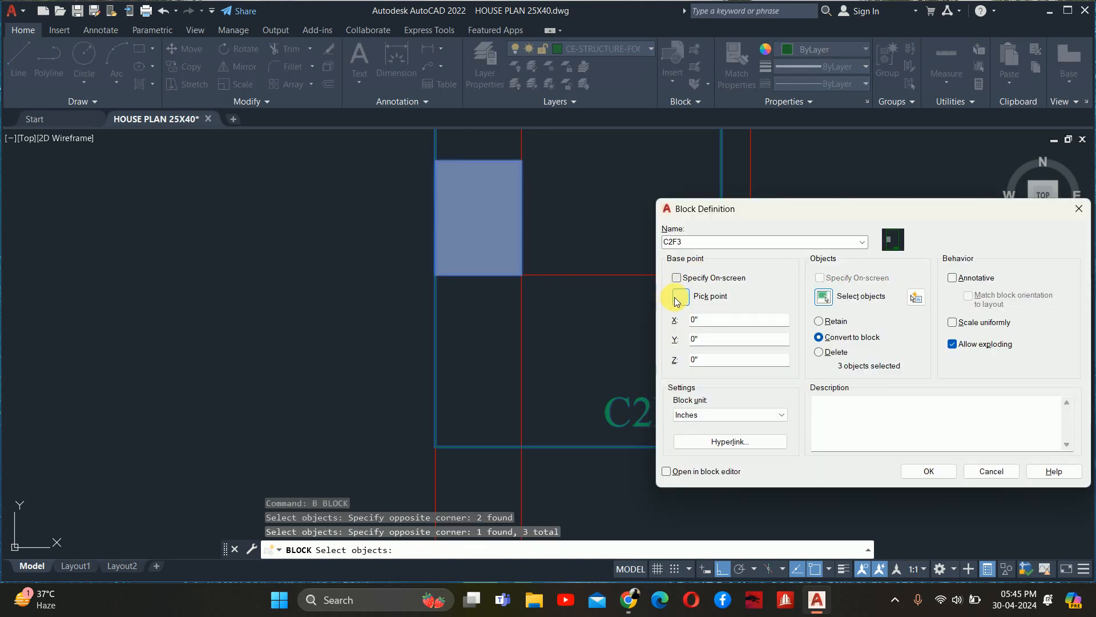
pyautogui.click(680, 297)
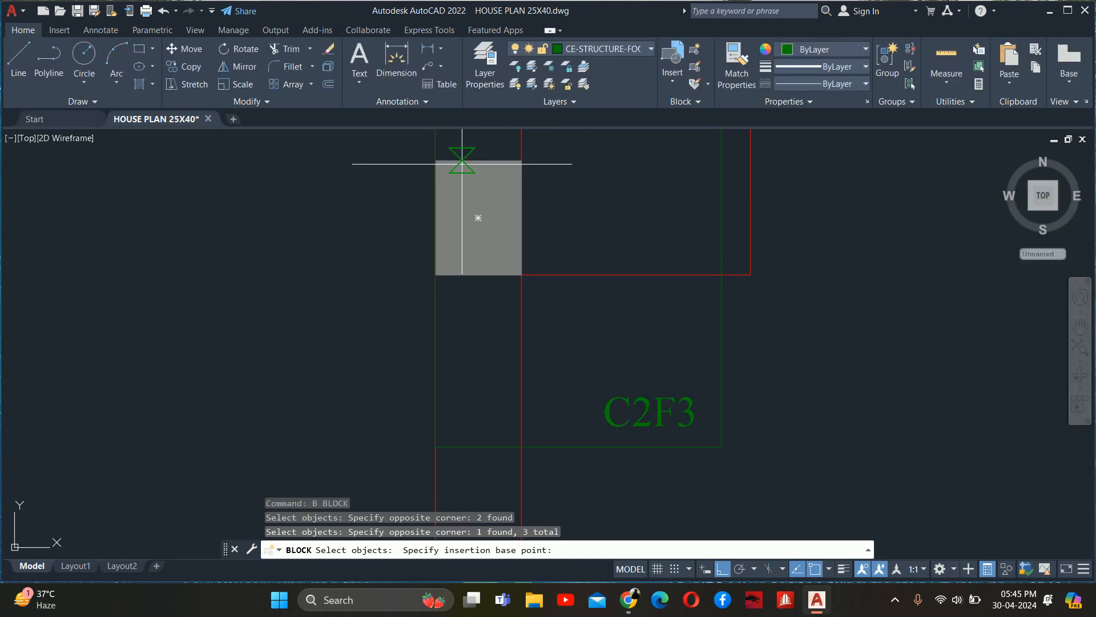
pyautogui.click(478, 217)
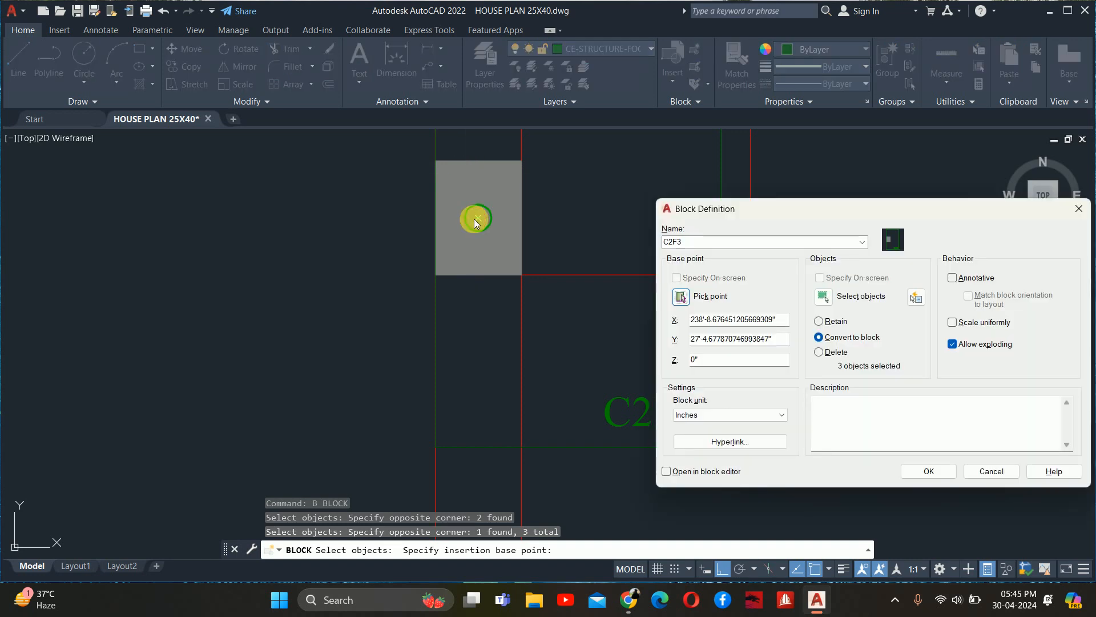
pyautogui.click(916, 474)
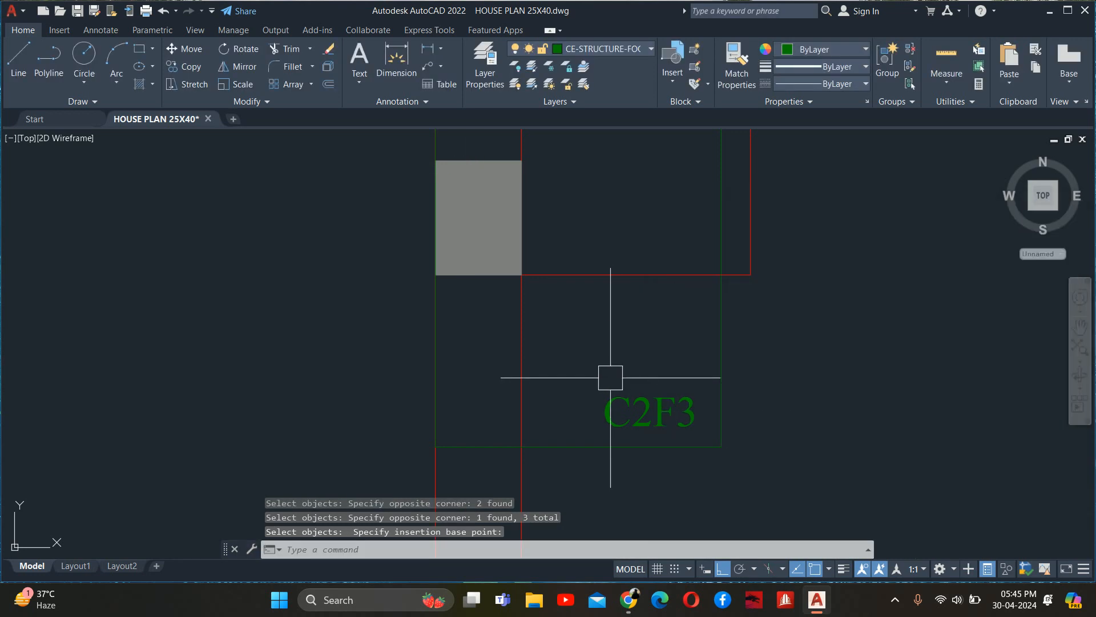
pyautogui.click(424, 500)
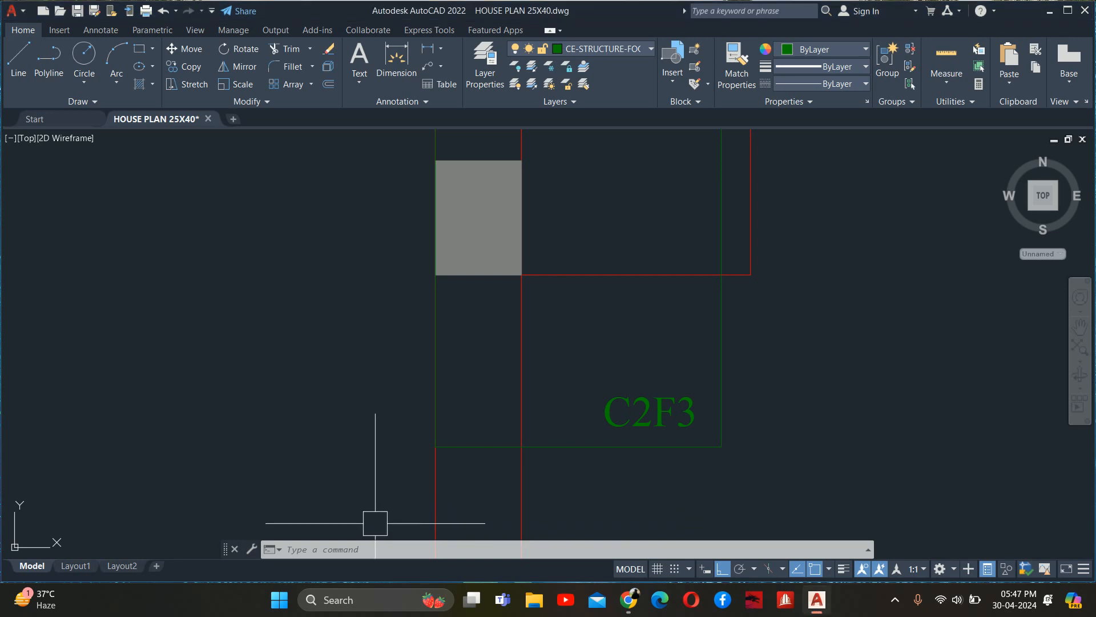
pyautogui.scroll(-3, 633, 370)
pyautogui.press('Escape')
pyautogui.press('Escape')
pyautogui.press('Escape')
pyautogui.scroll(2, 642, 358)
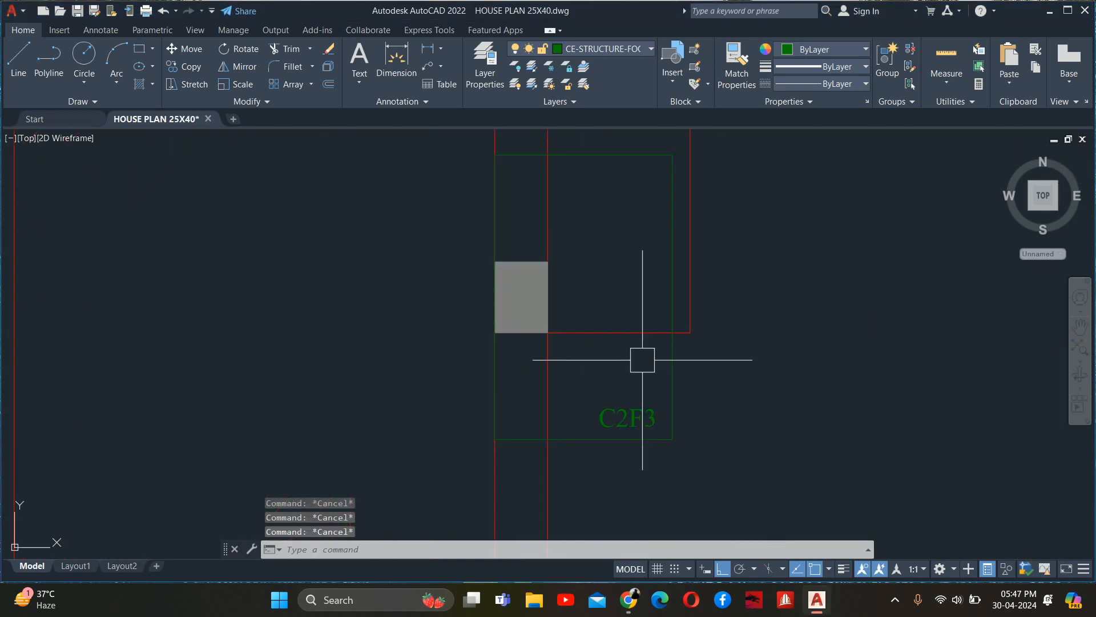
pyautogui.click(637, 404)
pyautogui.press('Escape')
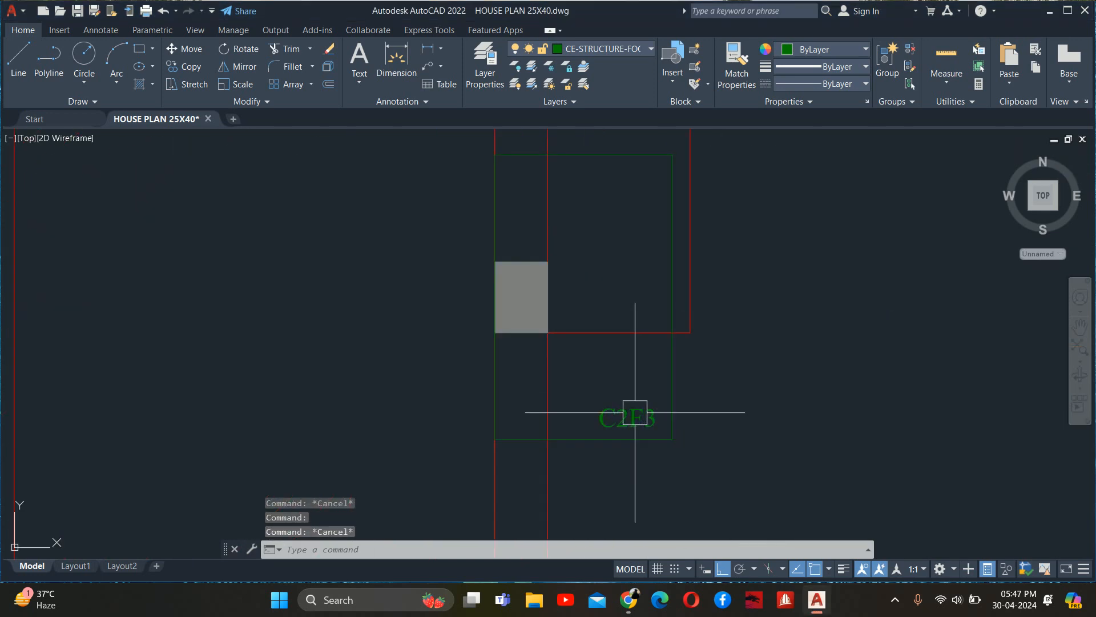
pyautogui.press('Escape')
# - Copy the spare footing rectangle above the plan from its centre onto the column at the kitchen's lower-right corner
pyautogui.scroll(-6, 635, 412)
pyautogui.scroll(-7, 674, 374)
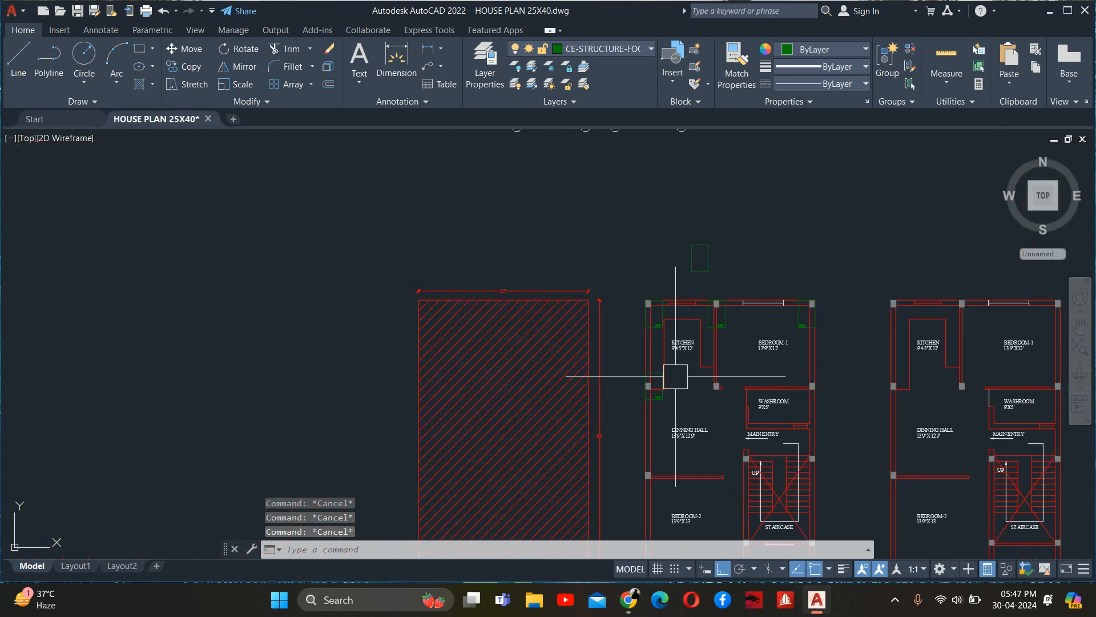
pyautogui.scroll(3, 683, 371)
pyautogui.press('Return')
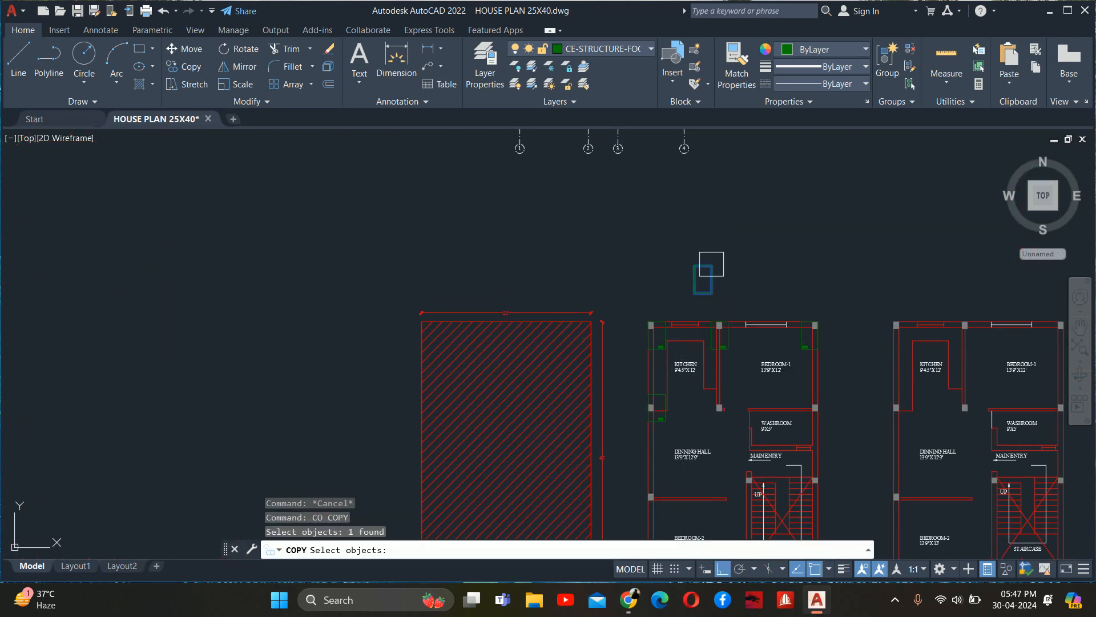
pyautogui.click(702, 266)
pyautogui.press('Return')
pyautogui.scroll(6, 706, 278)
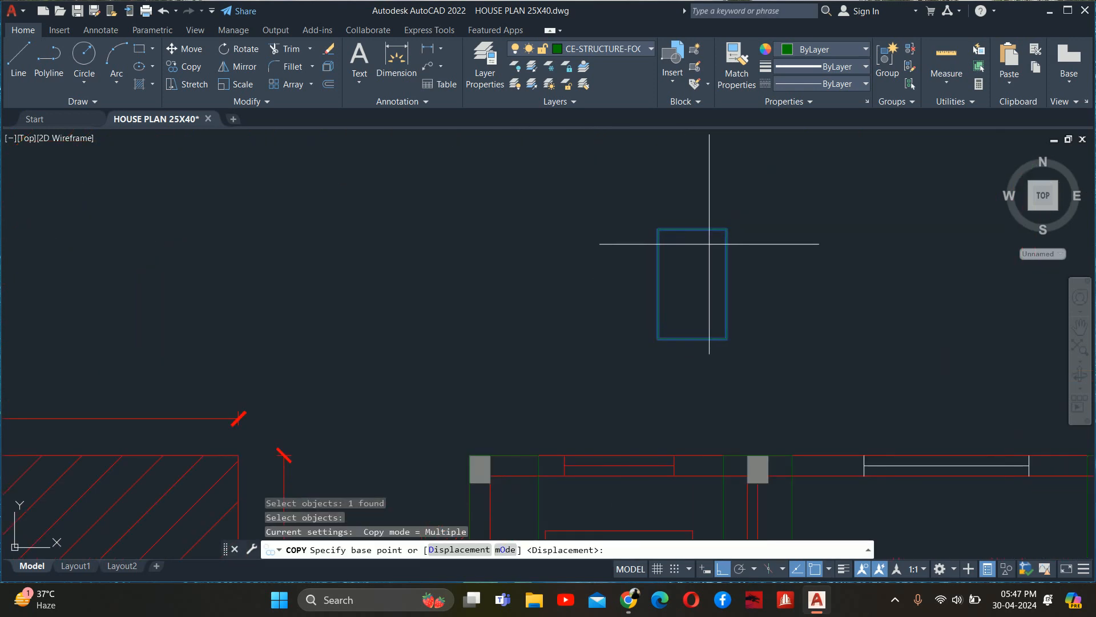
pyautogui.click(691, 283)
pyautogui.scroll(-4, 696, 269)
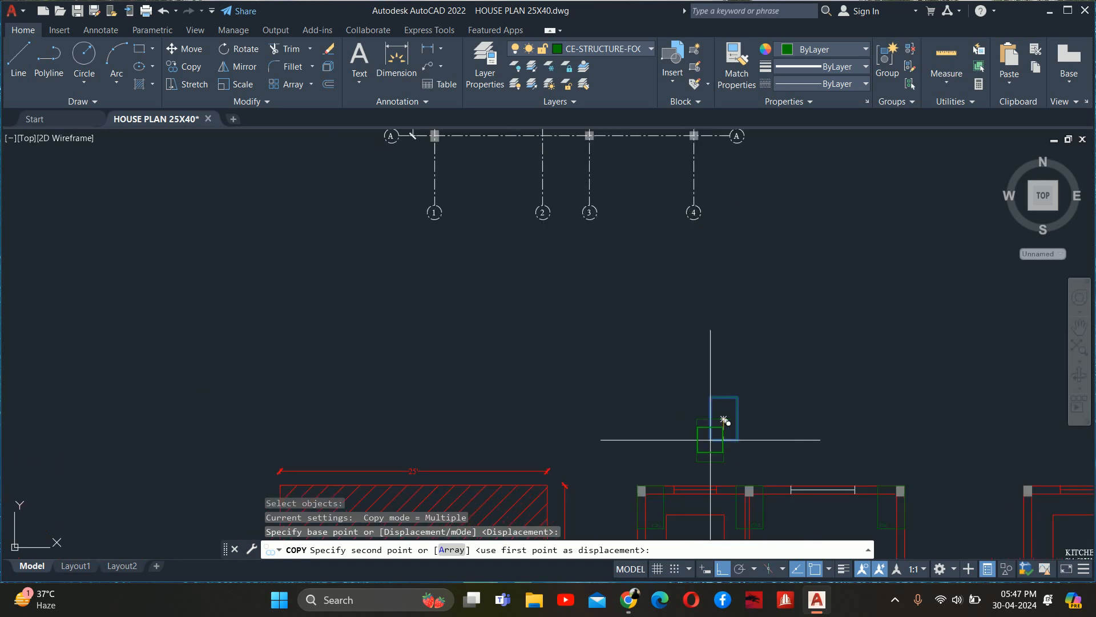
pyautogui.moveTo(710, 439); pyautogui.dragTo(662, 252, button='middle')
pyautogui.scroll(7, 716, 311)
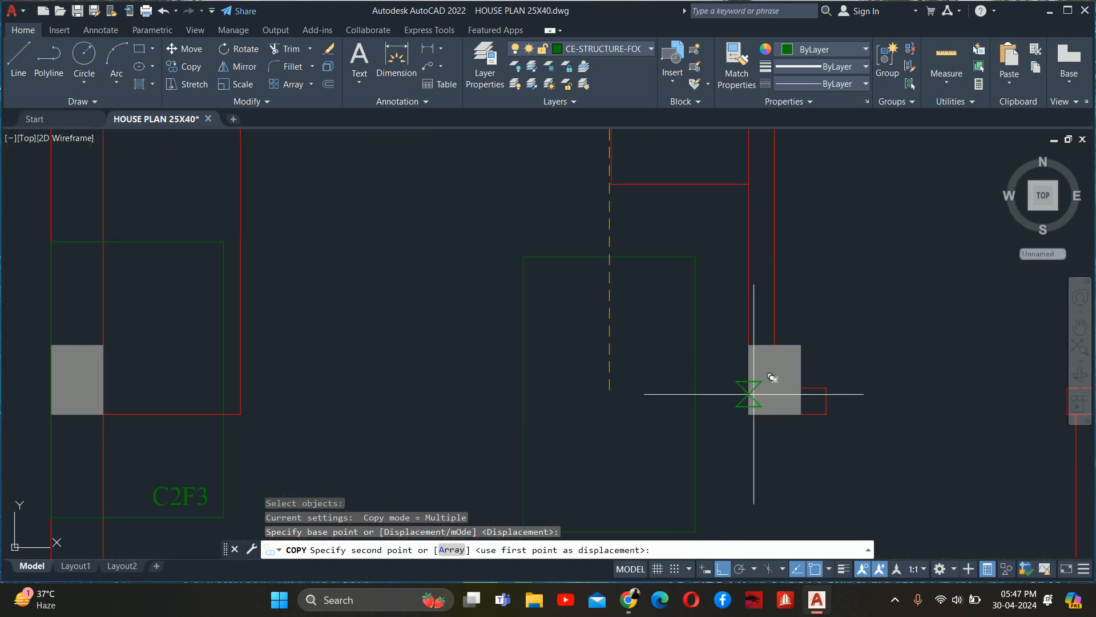
pyautogui.click(774, 363)
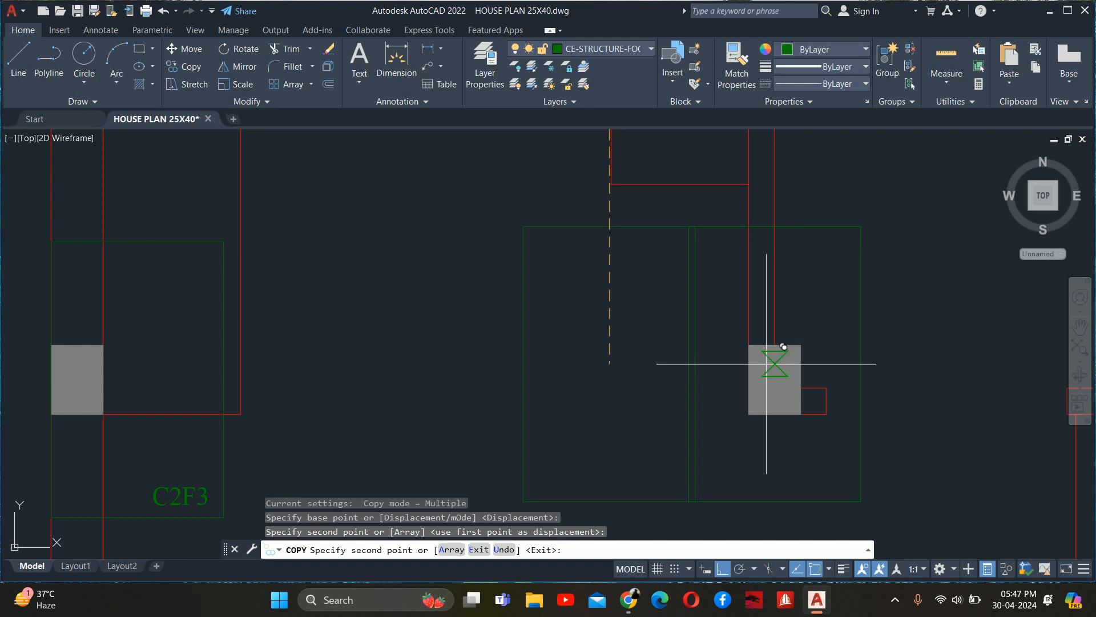
pyautogui.press('Escape')
pyautogui.press('Escape')
pyautogui.press('Escape')
# - Move the copied footing straight down so its centre is level with the top edge of the short wall stub beside the column
pyautogui.scroll(-3, 742, 368)
pyautogui.scroll(2, 737, 369)
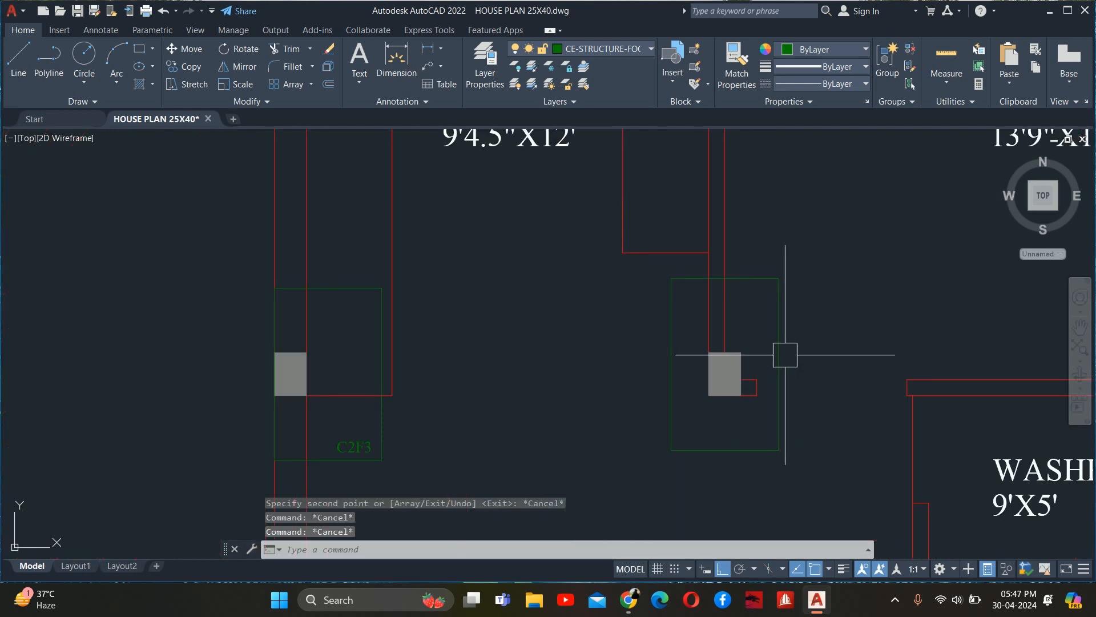
pyautogui.click(778, 363)
pyautogui.scroll(2, 738, 353)
pyautogui.write('m')
pyautogui.press('Return')
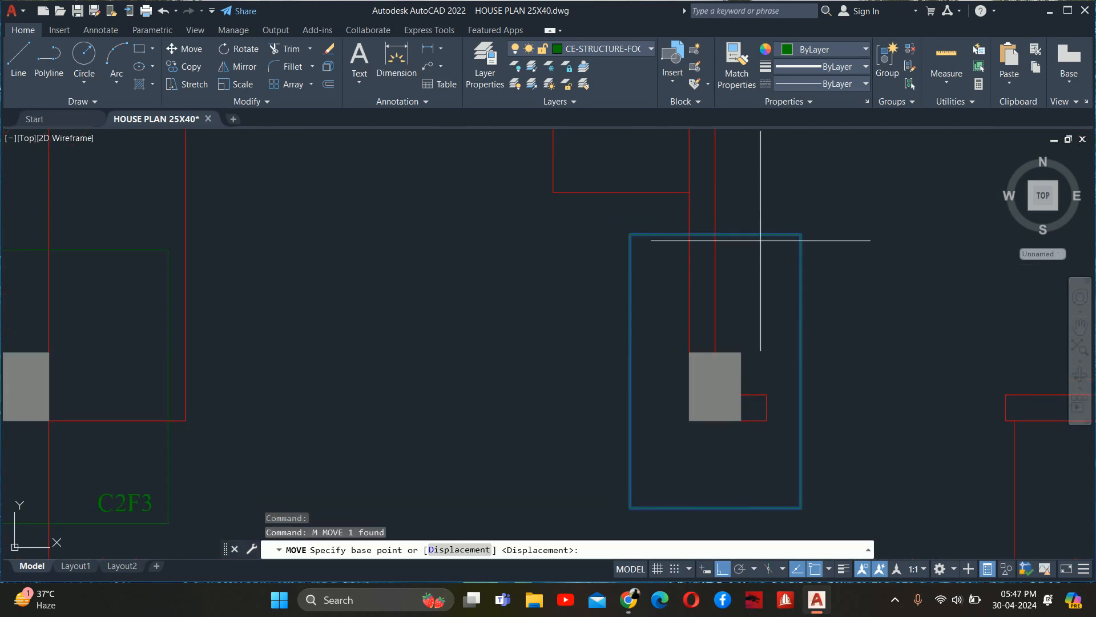
pyautogui.click(715, 371)
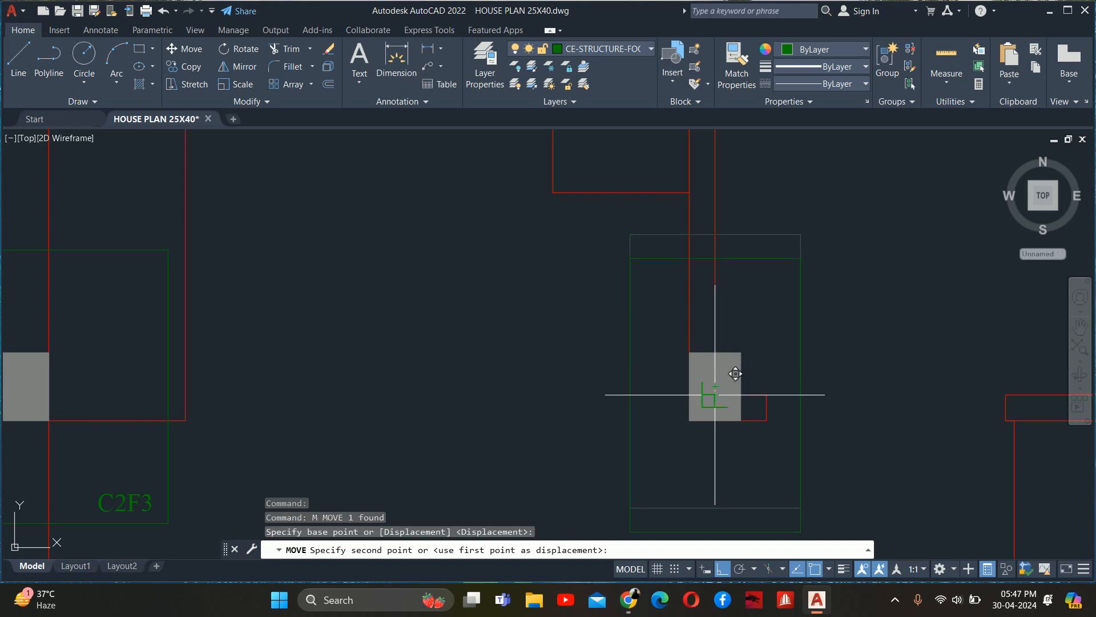
pyautogui.scroll(-3, 735, 373)
pyautogui.press('Escape')
pyautogui.press('Escape')
pyautogui.press('Escape')
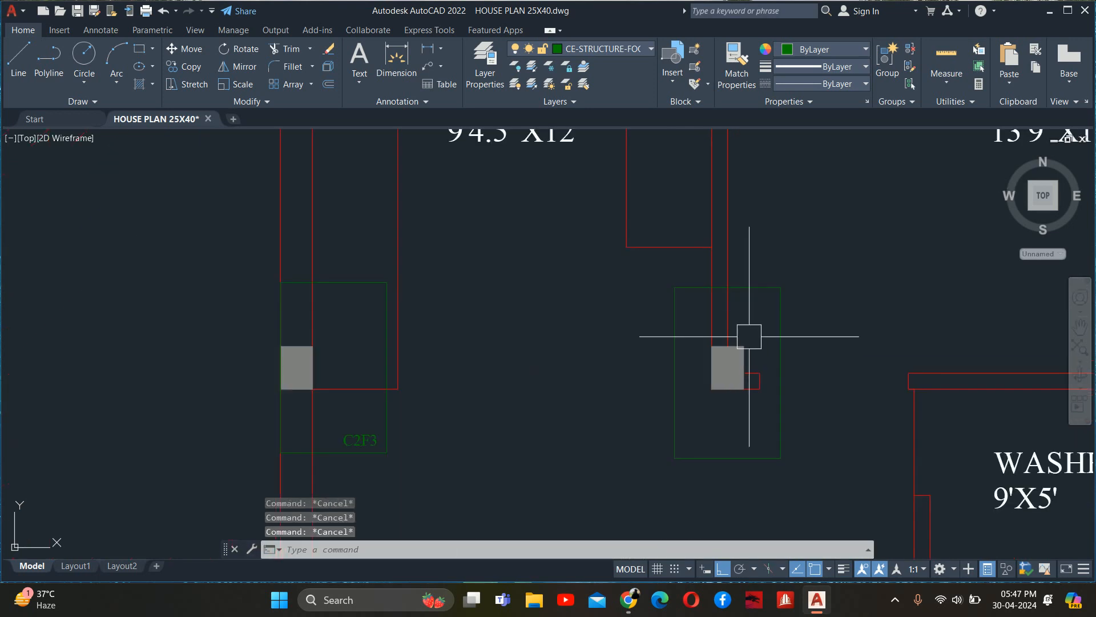
pyautogui.scroll(-2, 705, 368)
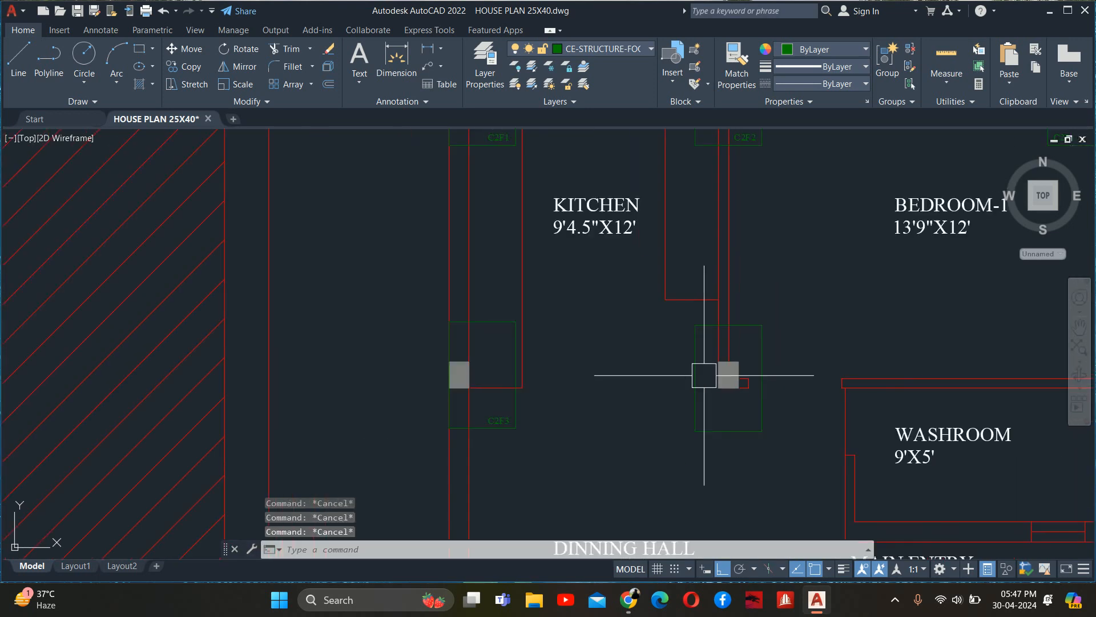
pyautogui.write('B')
pyautogui.press('Return')
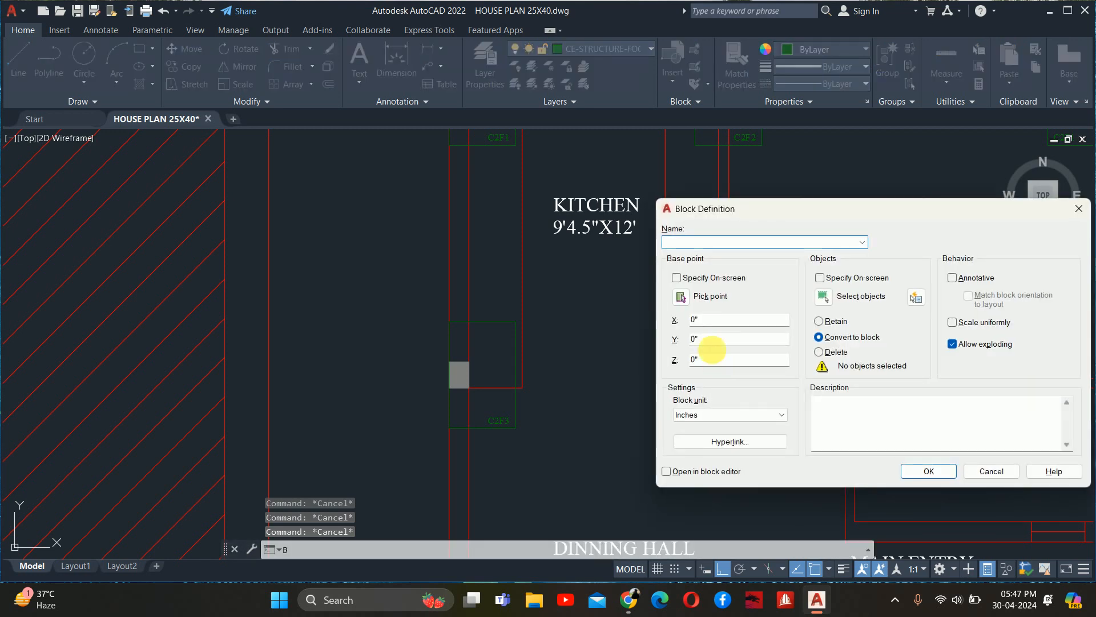
pyautogui.press('Escape')
pyautogui.write('C')
pyautogui.press('Return')
pyautogui.scroll(2, 514, 411)
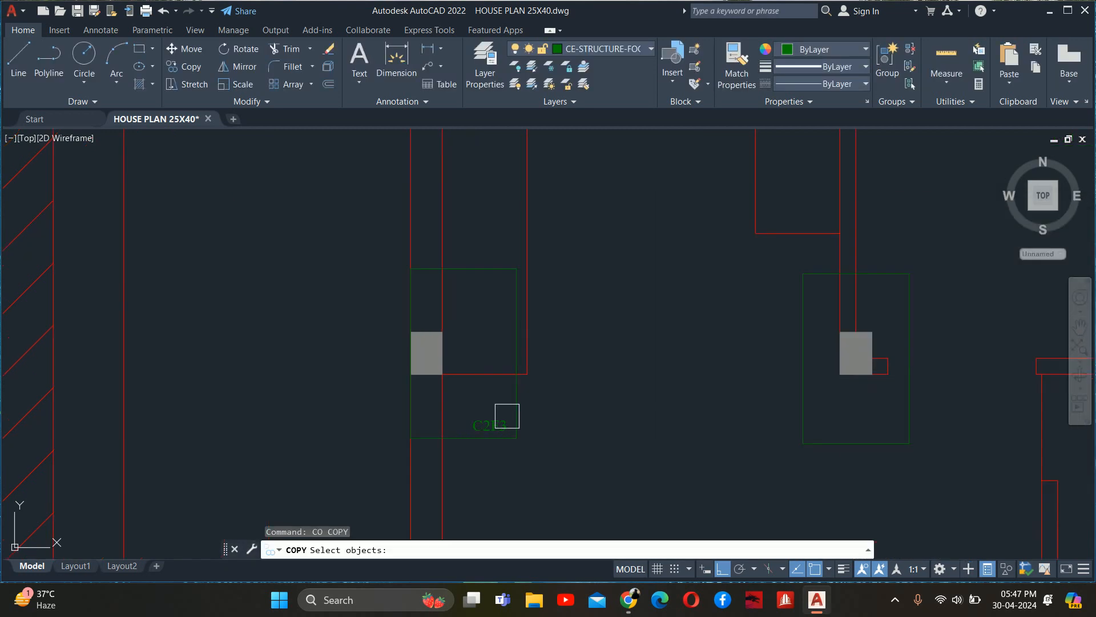
pyautogui.click(501, 419)
pyautogui.press('Return')
pyautogui.press('Escape')
pyautogui.press('Escape')
pyautogui.press('Escape')
pyautogui.scroll(-2, 576, 422)
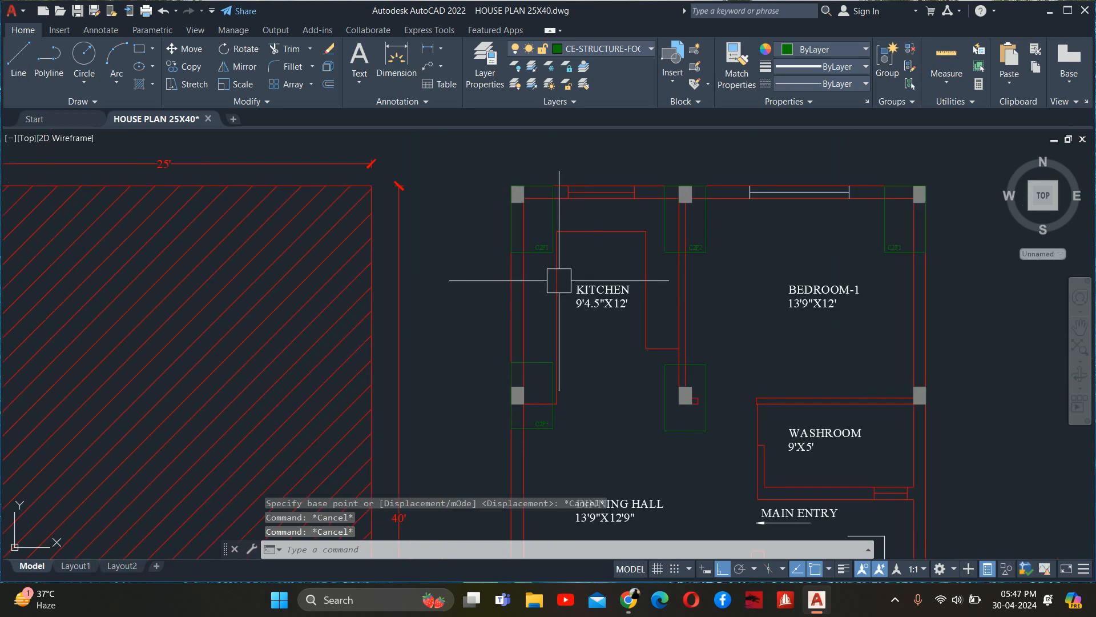
# - Open the C2F3 block at the kitchen's lower-left column in the block editor
pyautogui.scroll(2, 539, 432)
pyautogui.click(539, 433)
pyautogui.scroll(5, 539, 434)
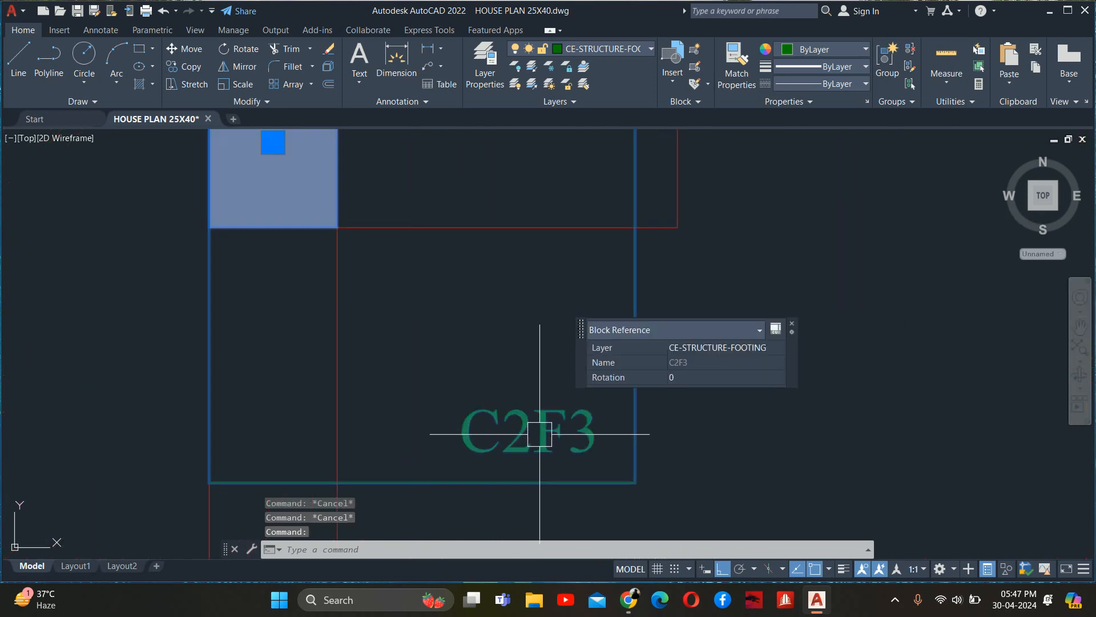
pyautogui.write('BE')
pyautogui.press('Return')
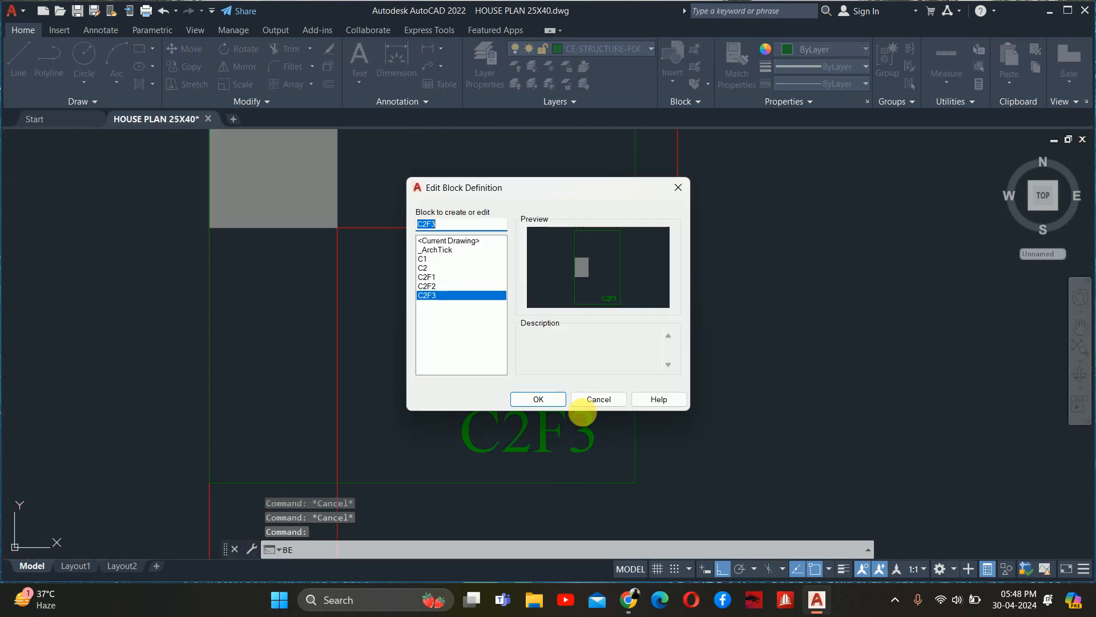
pyautogui.click(538, 399)
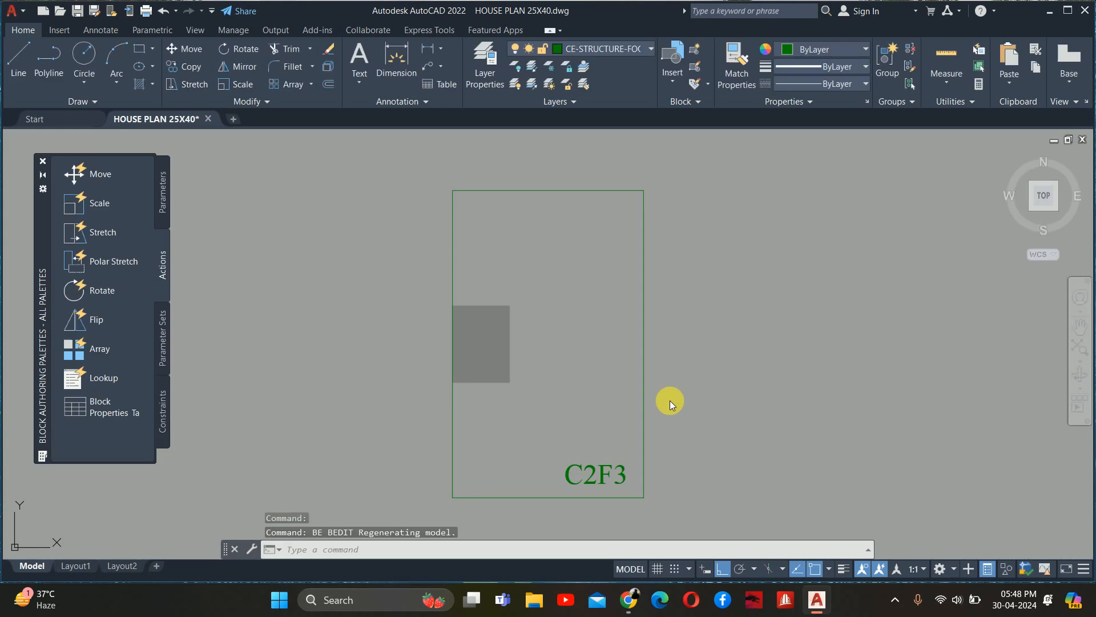
# - Cut the C2F3 label out of the block and close the block editor, saving the changes
pyautogui.click(582, 461)
pyautogui.hotkey('ctrl', 'x')
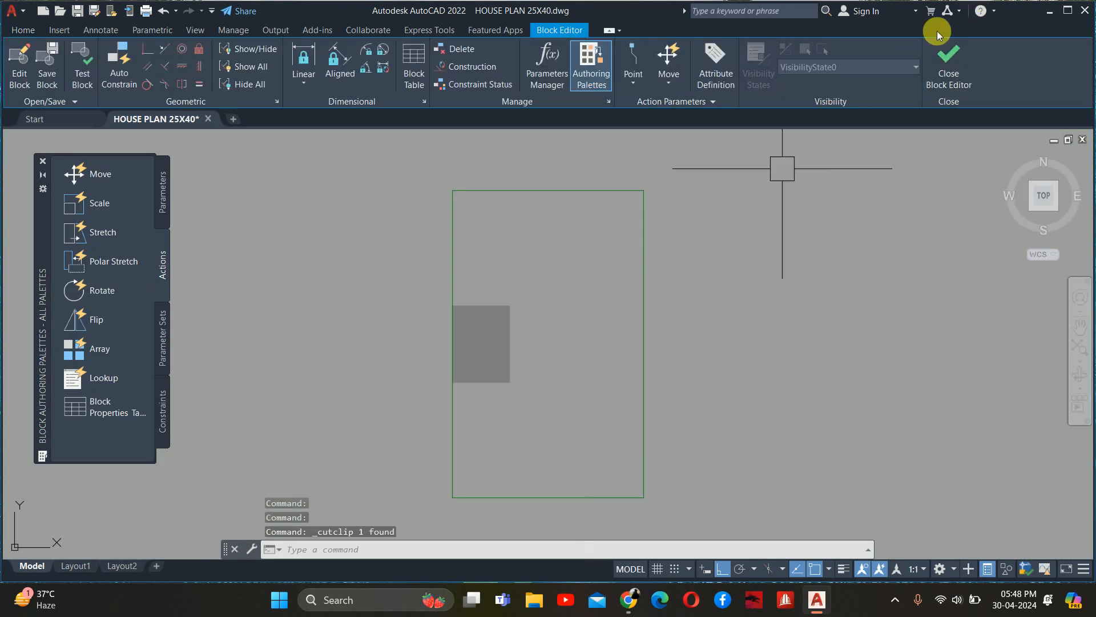
pyautogui.click(948, 63)
pyautogui.click(482, 272)
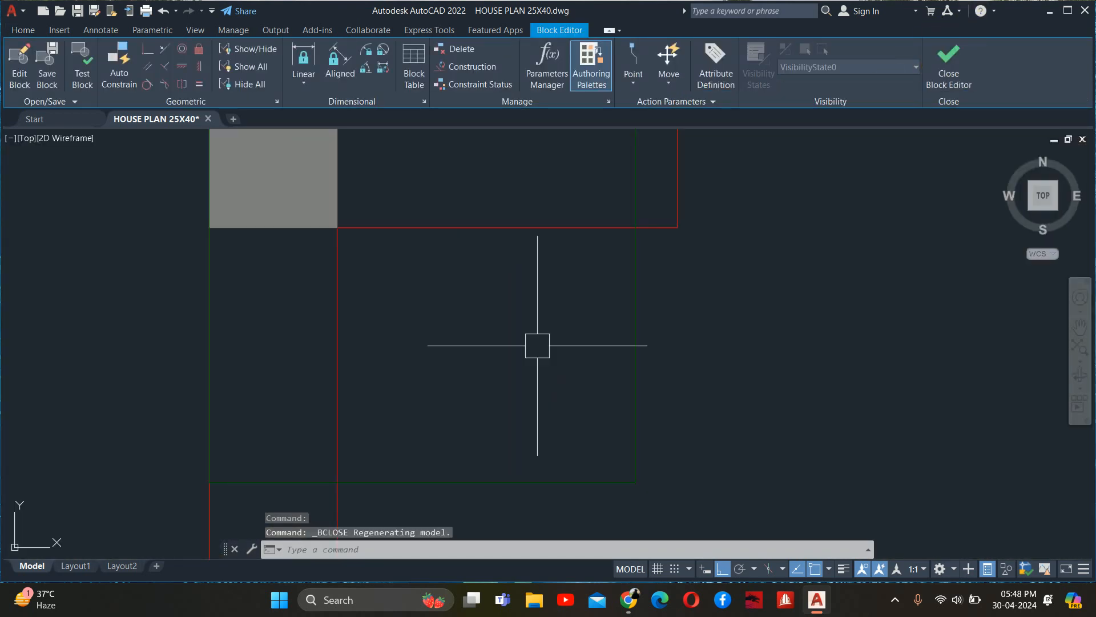
# - Paste the cut C2F3 label into the drawing near the lower edge of the kitchen's lower-left footing
pyautogui.hotkey('ctrl', 'v')
pyautogui.click(424, 460)
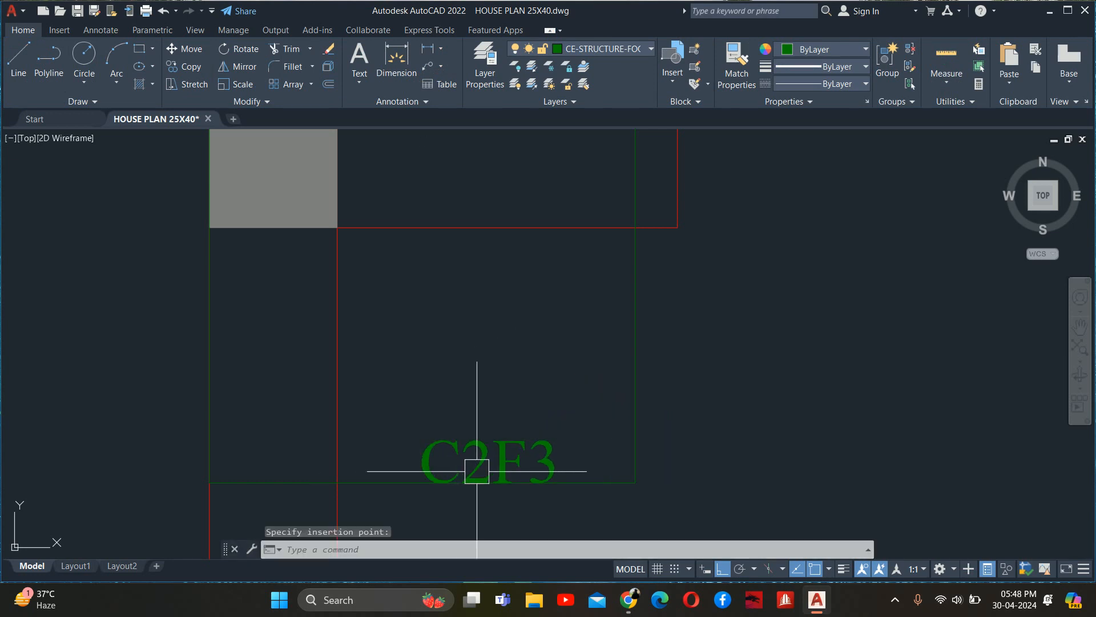
pyautogui.press('Escape')
pyautogui.press('Escape')
# - Move the pasted C2F3 label right and then up so it sits inside the footing's lower-right corner
pyautogui.write('m')
pyautogui.press('Return')
pyautogui.click(509, 440)
pyautogui.press('Return')
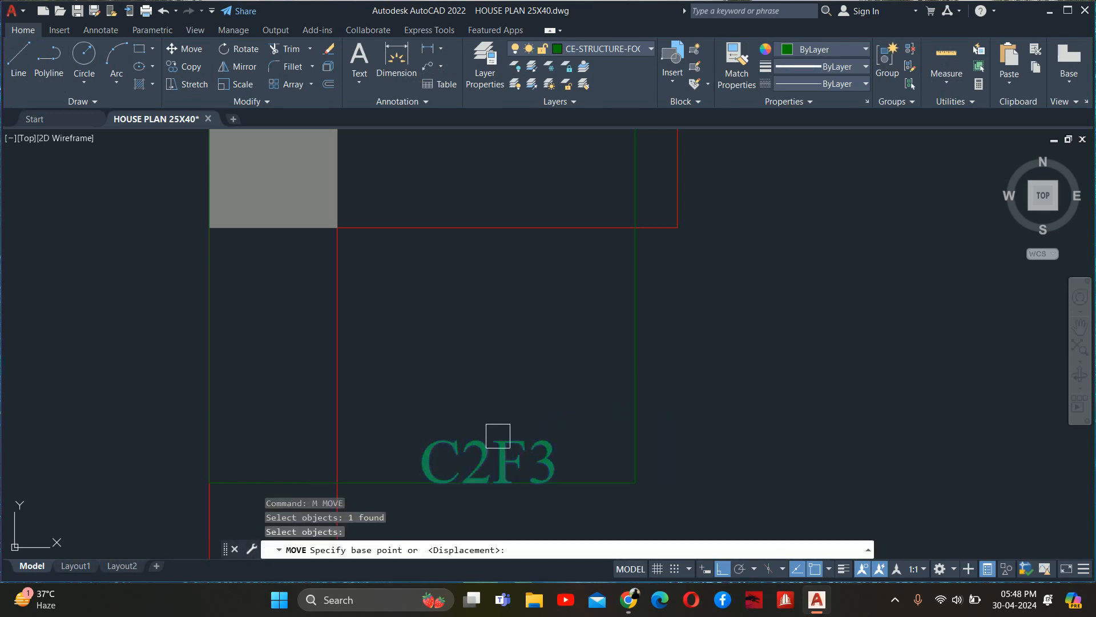
pyautogui.click(502, 375)
pyautogui.click(546, 367)
pyautogui.press('Return')
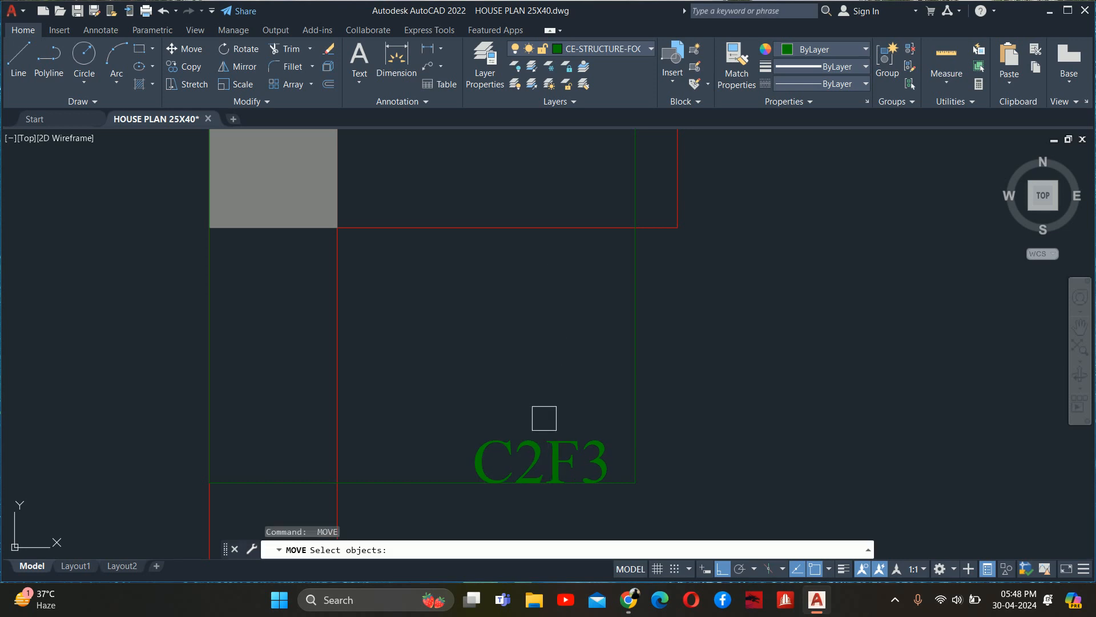
pyautogui.click(539, 442)
pyautogui.press('Return')
pyautogui.click(532, 390)
pyautogui.click(534, 363)
pyautogui.press('Escape')
# - Copy the C2F3 label from the kitchen's lower-left footing into the lower-right corner of the footing at the kitchen's lower-right column
pyautogui.write('co')
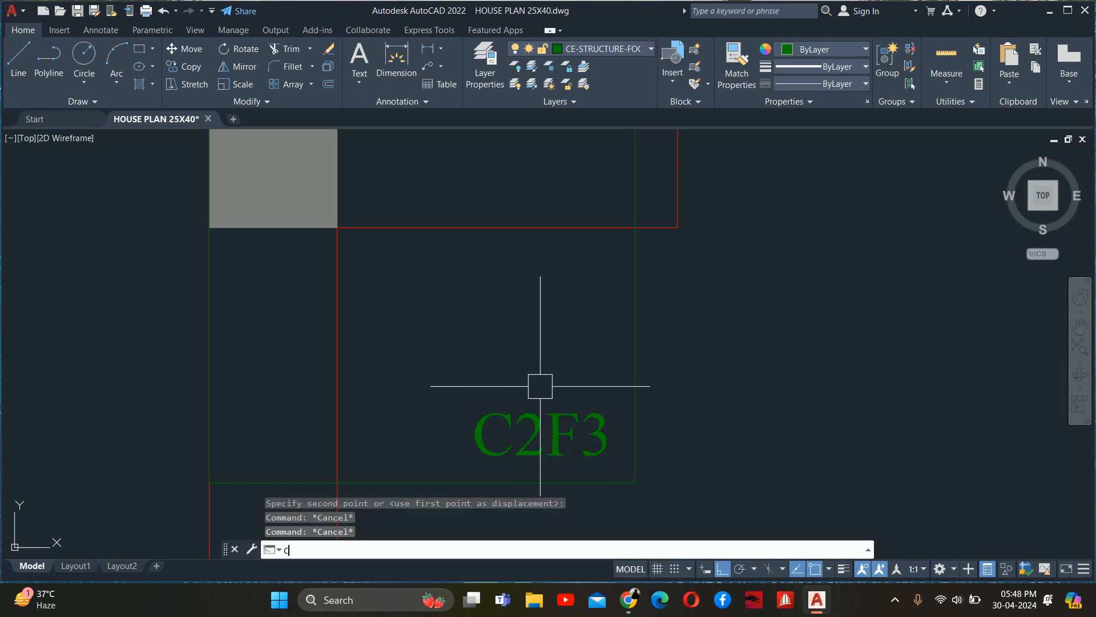
pyautogui.press('Return')
pyautogui.click(534, 433)
pyautogui.press('Return')
pyautogui.scroll(-2, 641, 427)
pyautogui.scroll(-2, 644, 426)
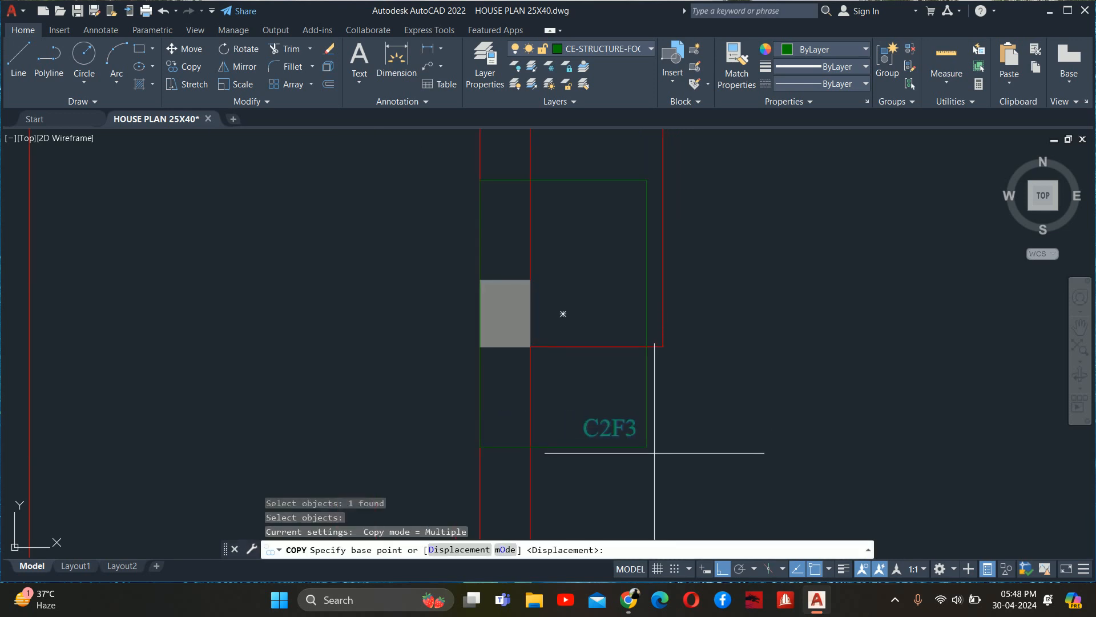
pyautogui.click(646, 448)
pyautogui.scroll(-2, 951, 476)
pyautogui.moveTo(949, 476); pyautogui.dragTo(443, 403, button='middle')
pyautogui.scroll(3, 654, 397)
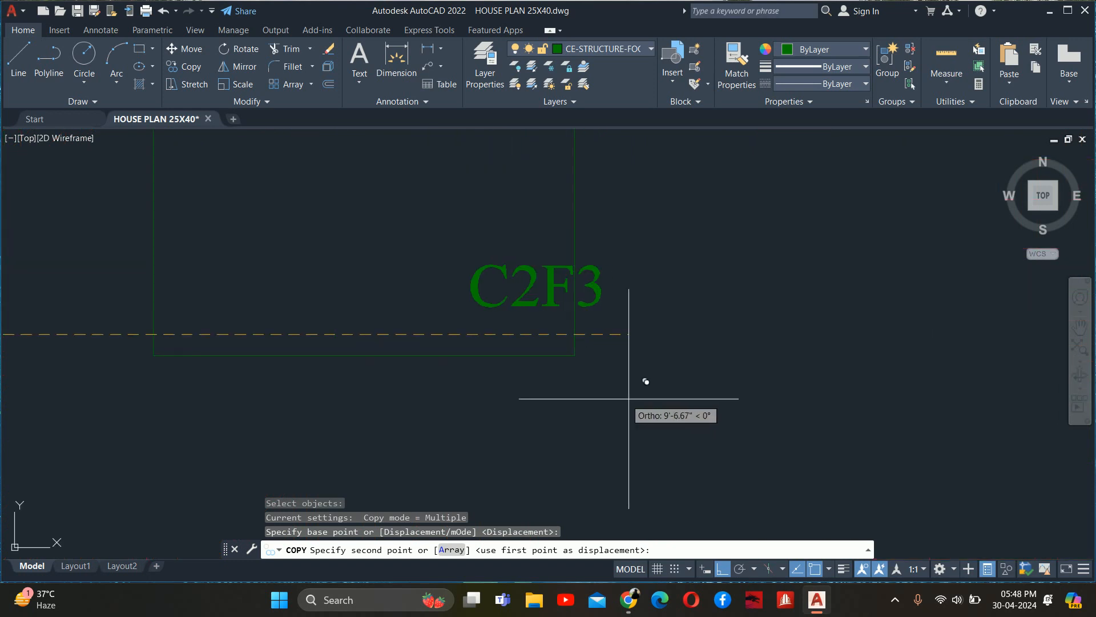
pyautogui.click(576, 396)
pyautogui.press('Escape')
pyautogui.press('Escape')
pyautogui.scroll(-1, 562, 350)
pyautogui.scroll(-2, 641, 367)
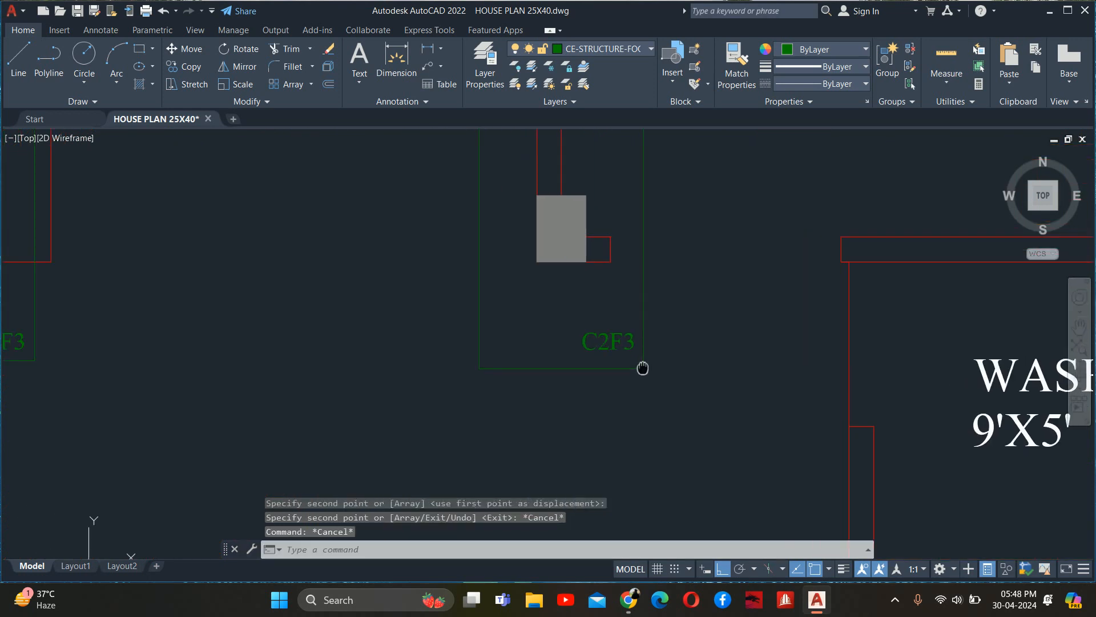
pyautogui.press('Escape')
pyautogui.press('Escape')
pyautogui.press('Return')
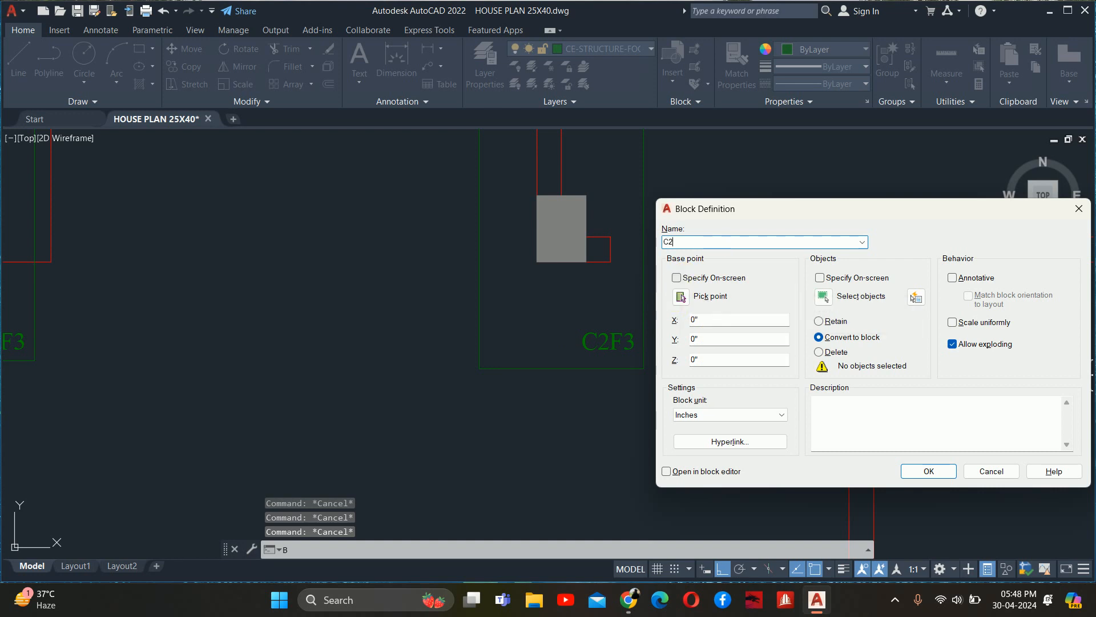
pyautogui.click(680, 296)
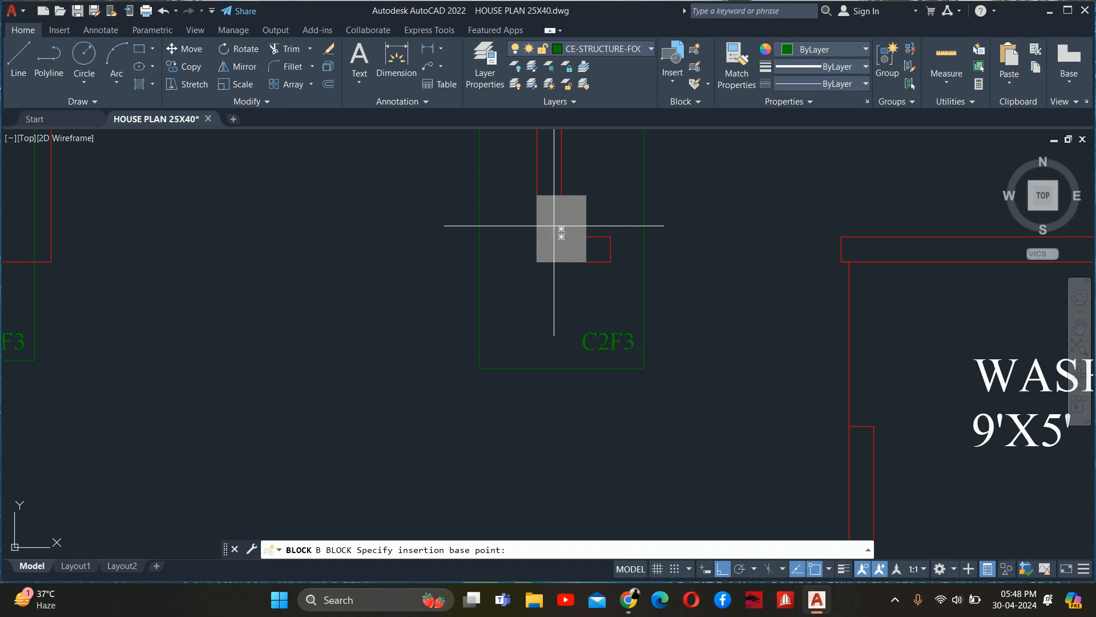
pyautogui.scroll(3, 561, 236)
pyautogui.scroll(-3, 557, 249)
pyautogui.press('Escape')
pyautogui.press('Escape')
pyautogui.press('Escape')
pyautogui.moveTo(647, 290); pyautogui.dragTo(663, 341, button='middle')
pyautogui.press('Escape')
pyautogui.press('Escape')
pyautogui.click(655, 311)
pyautogui.press('Escape')
pyautogui.scroll(2, 641, 293)
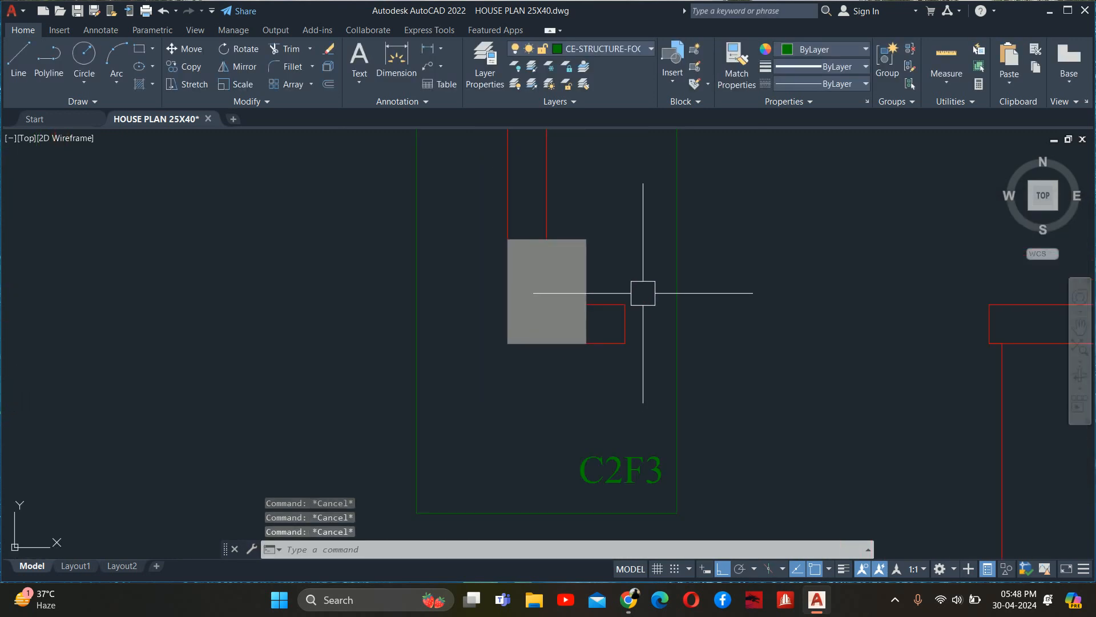
# - Move the footing outline at the kitchen's lower-right column left until it is clear of the column
pyautogui.write('M')
pyautogui.press('Return')
pyautogui.click(669, 279)
pyautogui.press('Return')
pyautogui.click(654, 260)
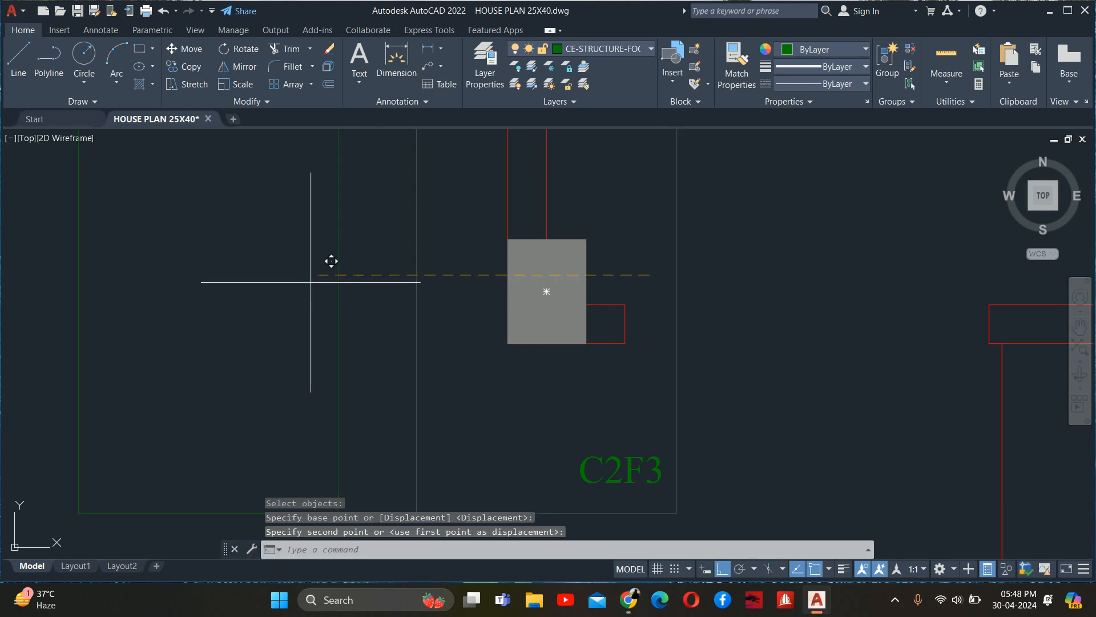
pyautogui.click(316, 283)
pyautogui.press('Escape')
pyautogui.press('Escape')
pyautogui.scroll(-2, 525, 483)
# - Move the footing outline back by its centre onto the centre of the kitchen's lower-right column
pyautogui.write('M')
pyautogui.press('Return')
pyautogui.click(416, 315)
pyautogui.press('Return')
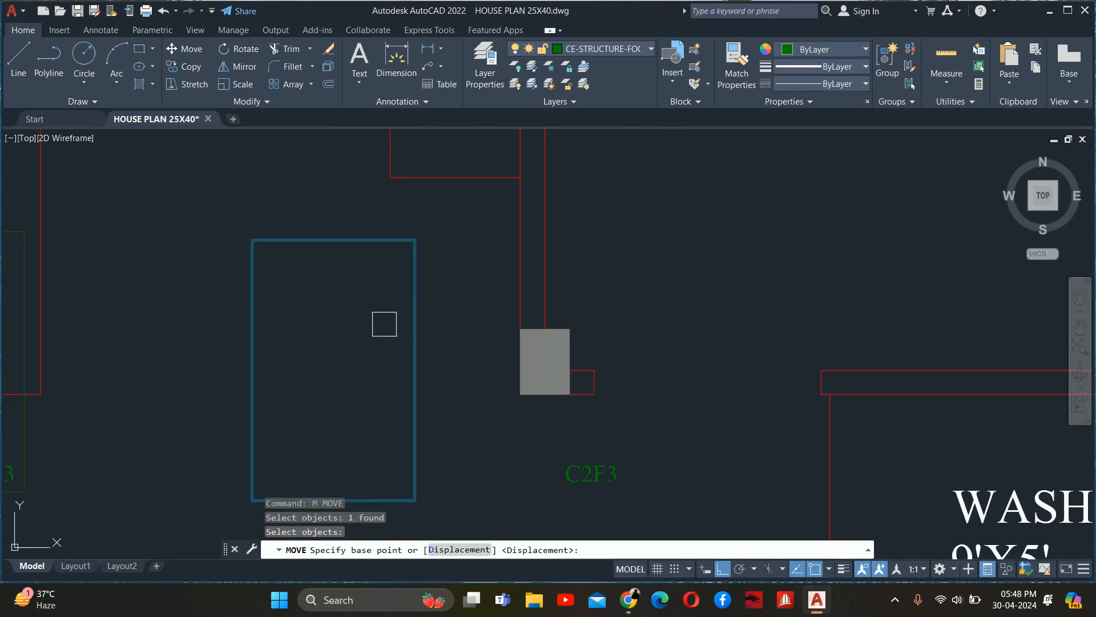
pyautogui.click(333, 370)
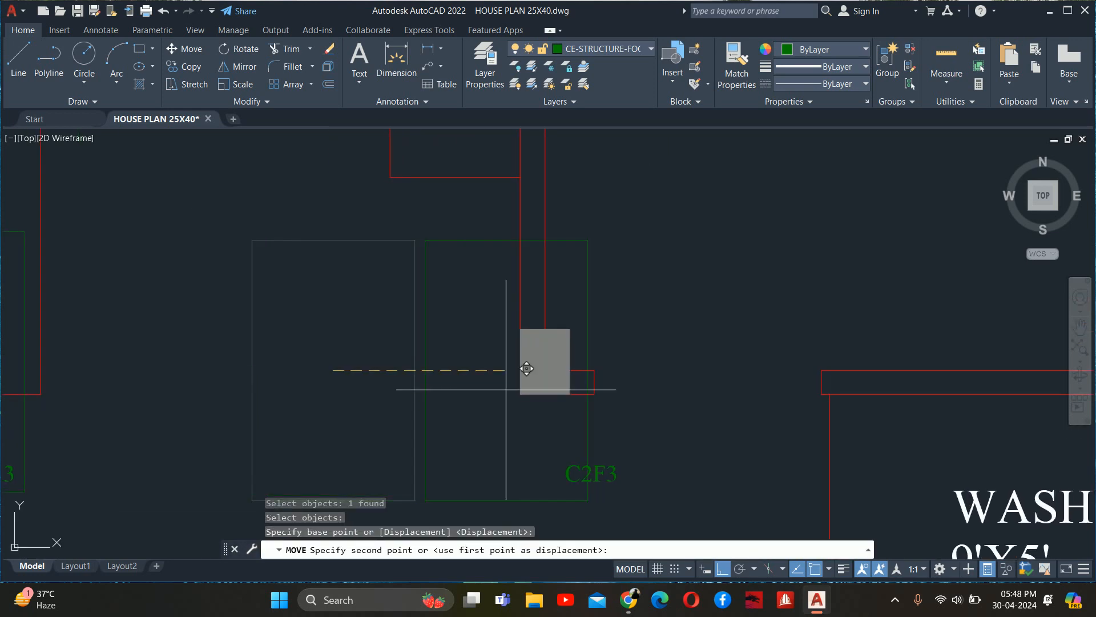
pyautogui.scroll(2, 565, 371)
pyautogui.click(531, 351)
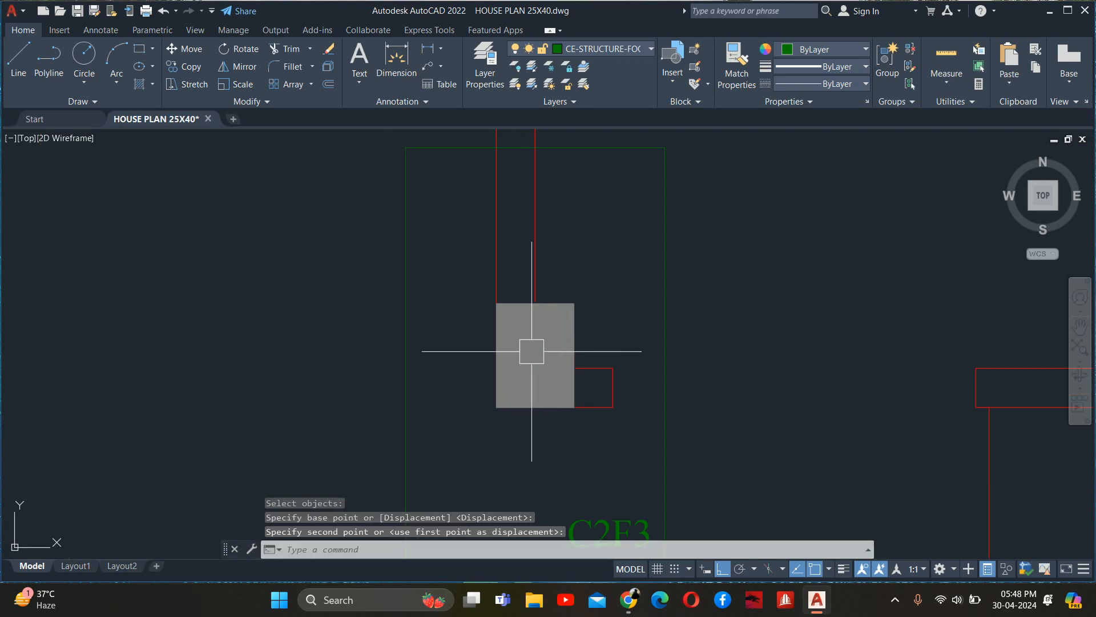
pyautogui.press('Escape')
pyautogui.press('Escape')
pyautogui.scroll(-2, 580, 350)
pyautogui.write('M')
pyautogui.press('Escape')
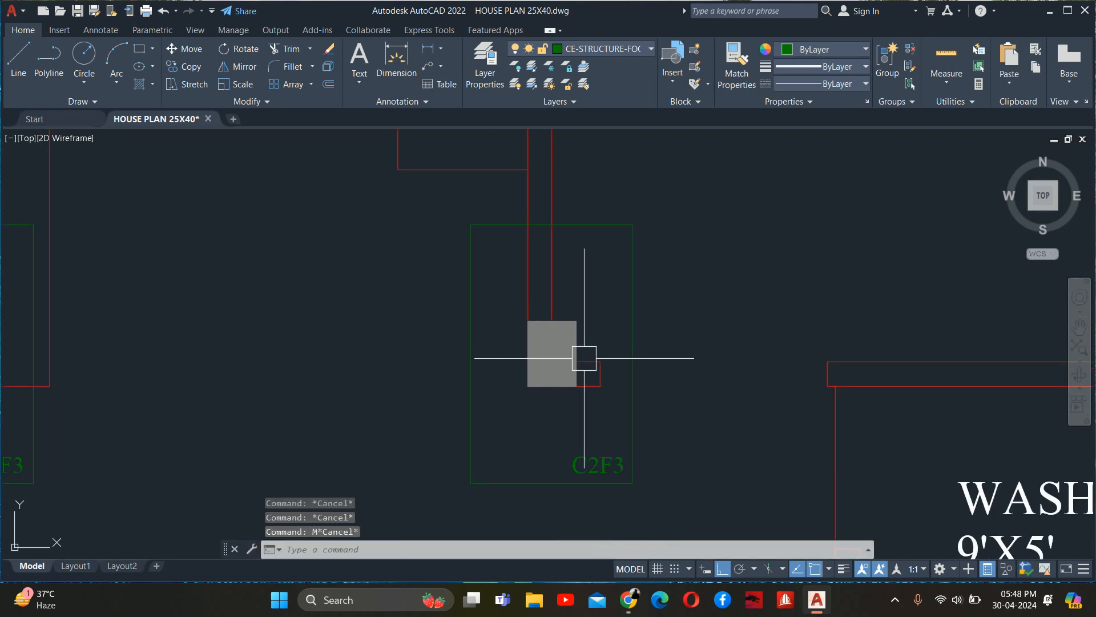
# - Start a new block definition containing the footing outline and the column at the kitchen's lower-right corner
pyautogui.write('B')
pyautogui.press('Return')
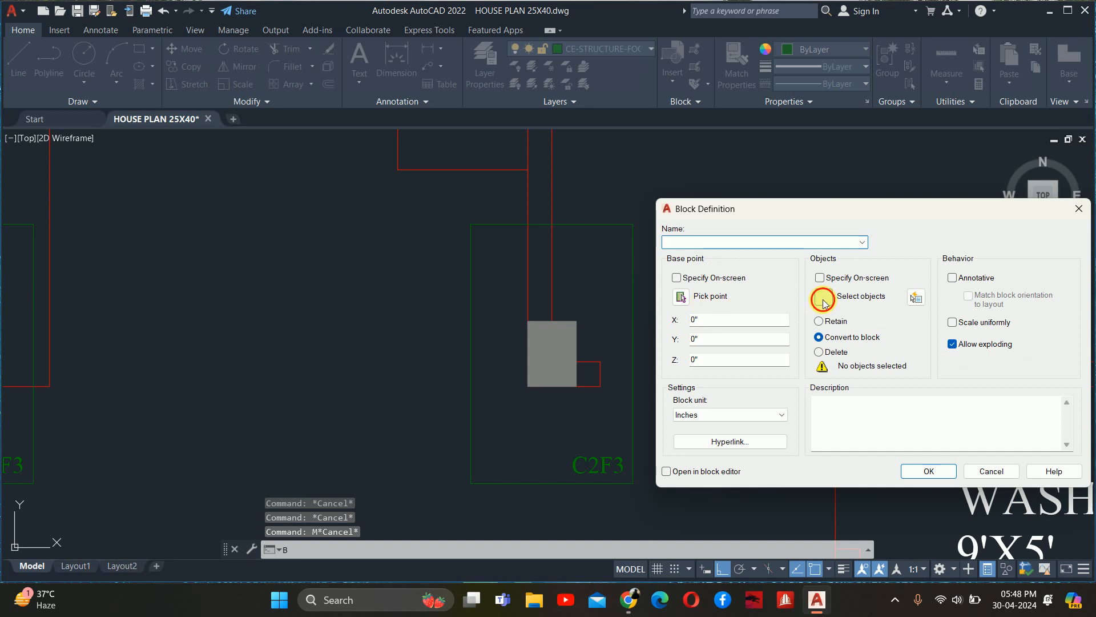
pyautogui.click(823, 298)
pyautogui.click(632, 268)
pyautogui.press('Return')
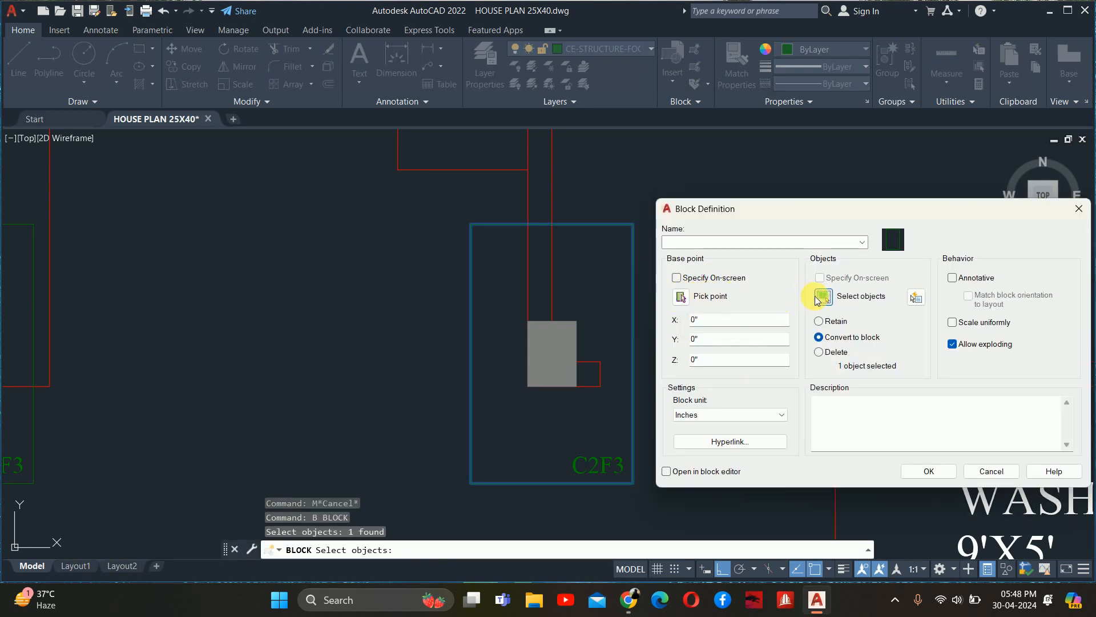
pyautogui.click(820, 297)
pyautogui.click(573, 320)
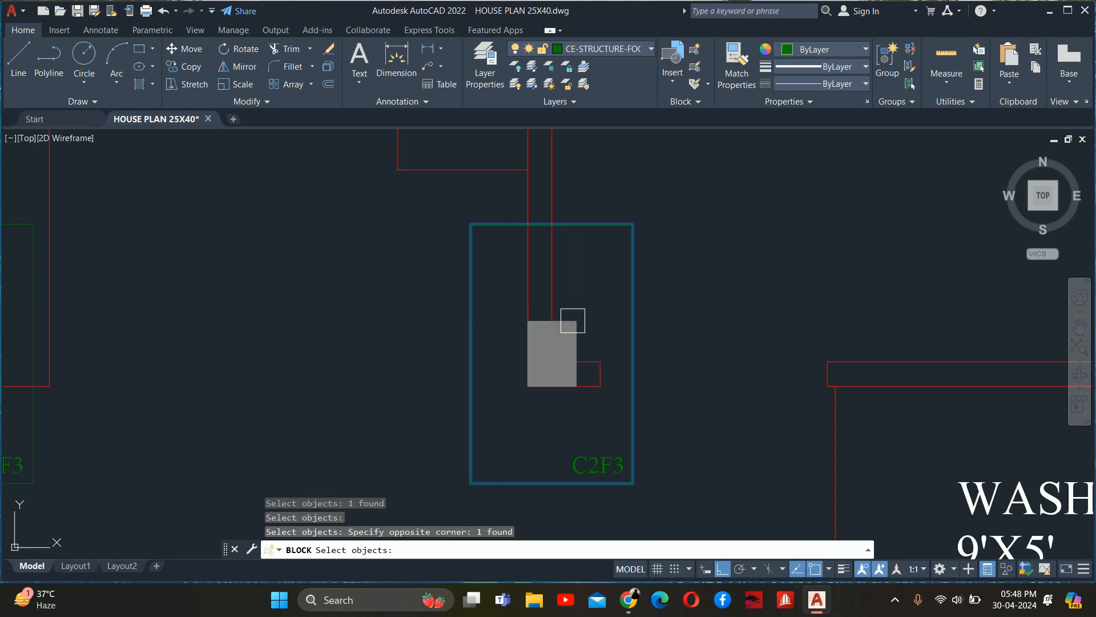
pyautogui.scroll(2, 583, 322)
pyautogui.click(599, 333)
pyautogui.click(567, 296)
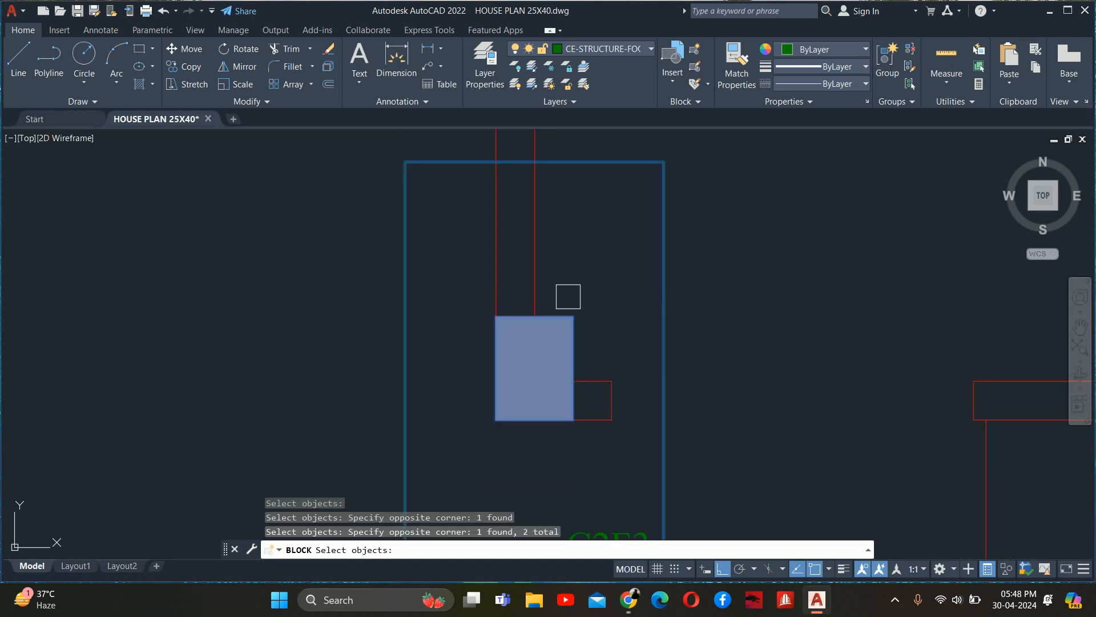
pyautogui.scroll(-4, 570, 296)
pyautogui.press('Return')
# - Set the block's base point at the column's centre, name the block C2F4 and create it
pyautogui.click(683, 298)
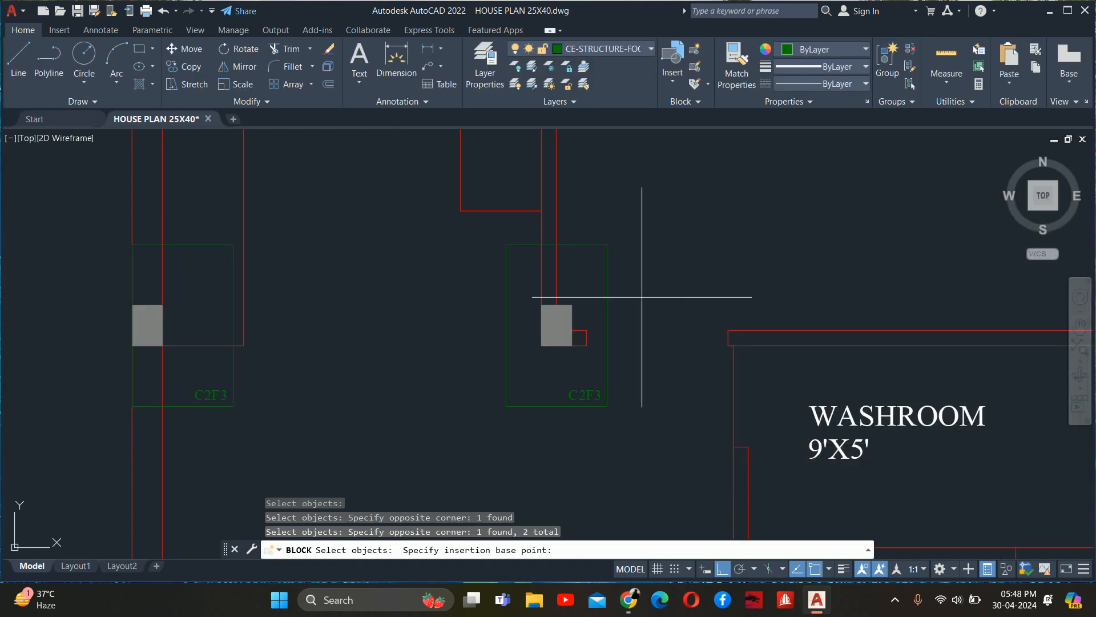
pyautogui.scroll(2, 611, 245)
pyautogui.click(468, 401)
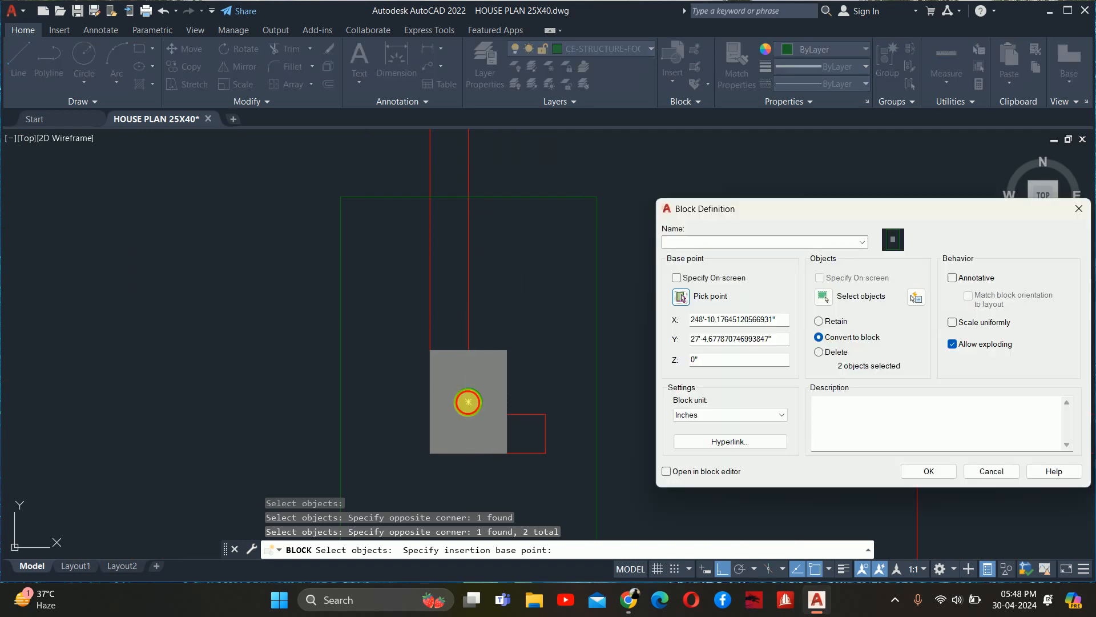
pyautogui.click(929, 469)
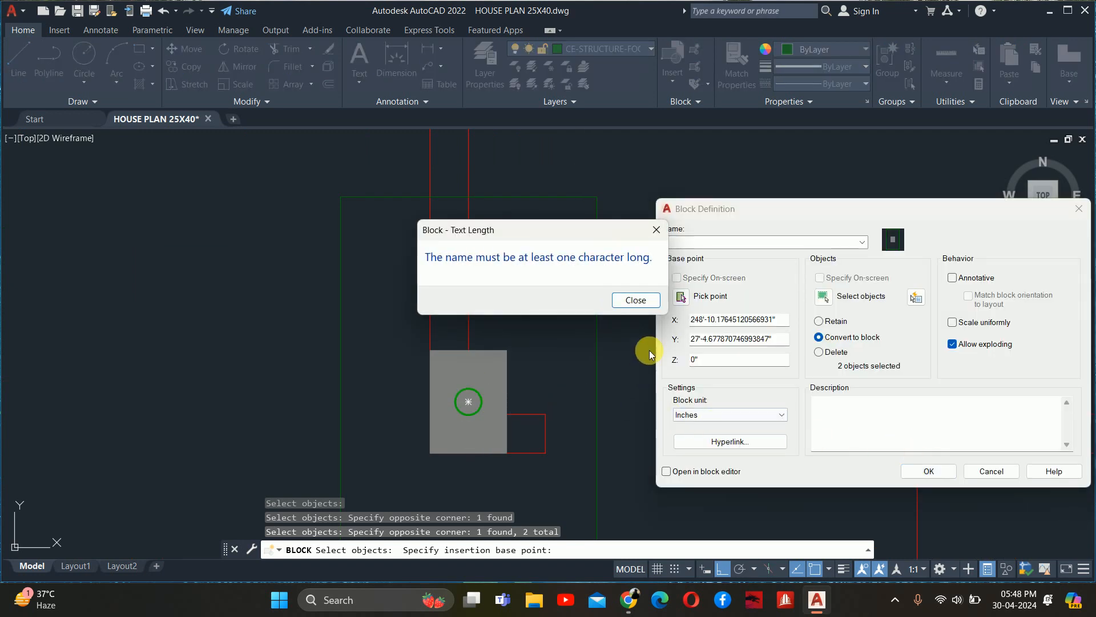
pyautogui.click(636, 300)
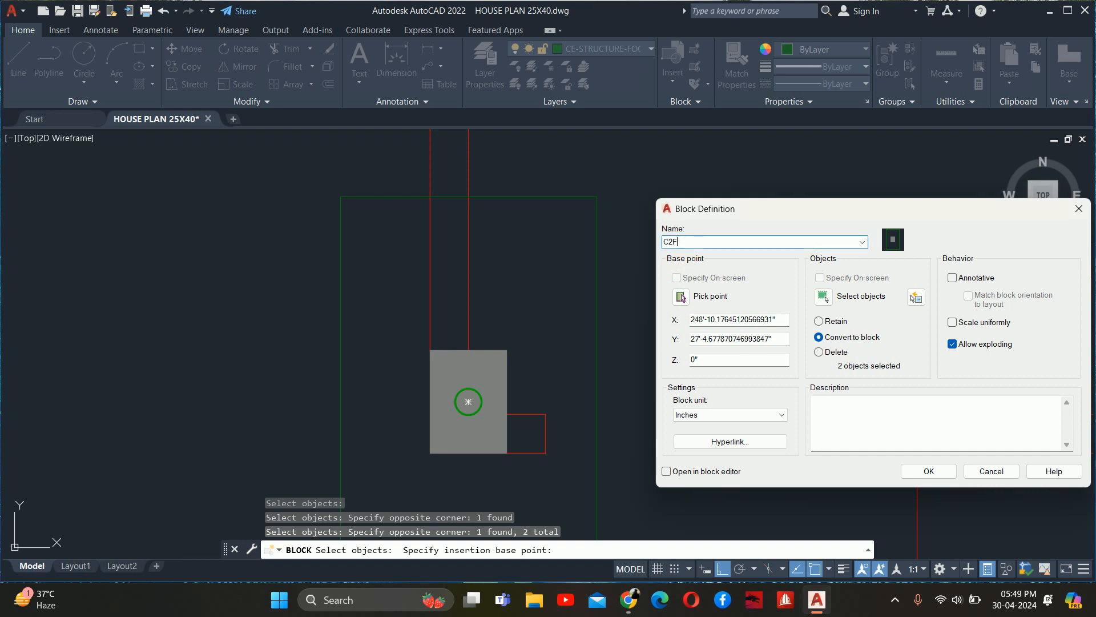
pyautogui.click(916, 468)
pyautogui.scroll(3, 527, 363)
pyautogui.click(514, 327)
pyautogui.scroll(-2, 517, 328)
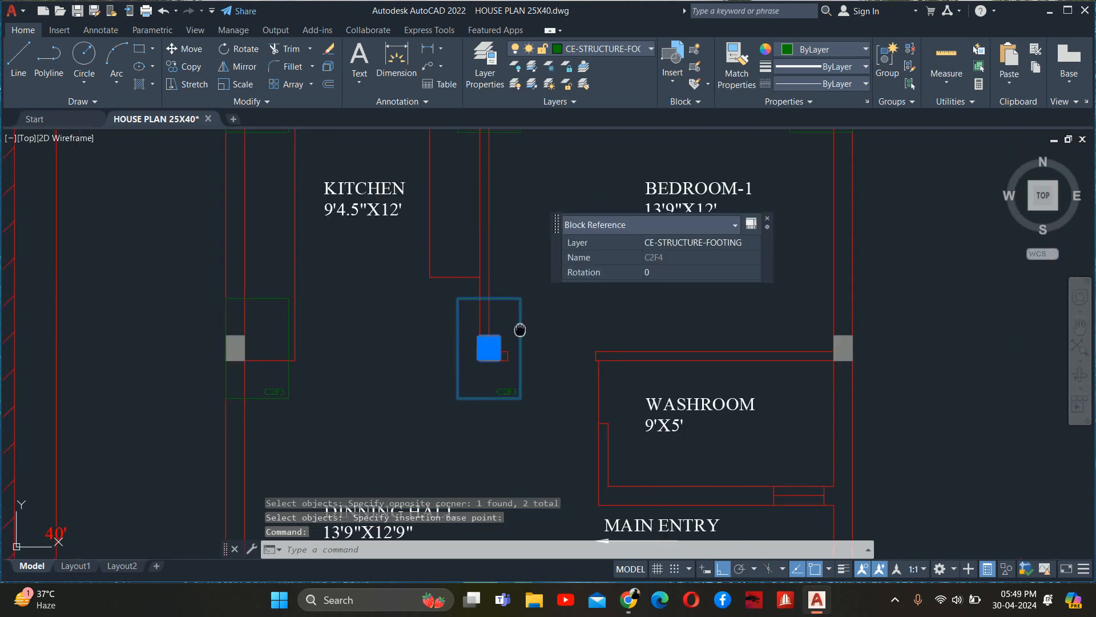
pyautogui.moveTo(519, 330); pyautogui.dragTo(506, 259, button='middle')
pyautogui.press('Escape')
pyautogui.press('Escape')
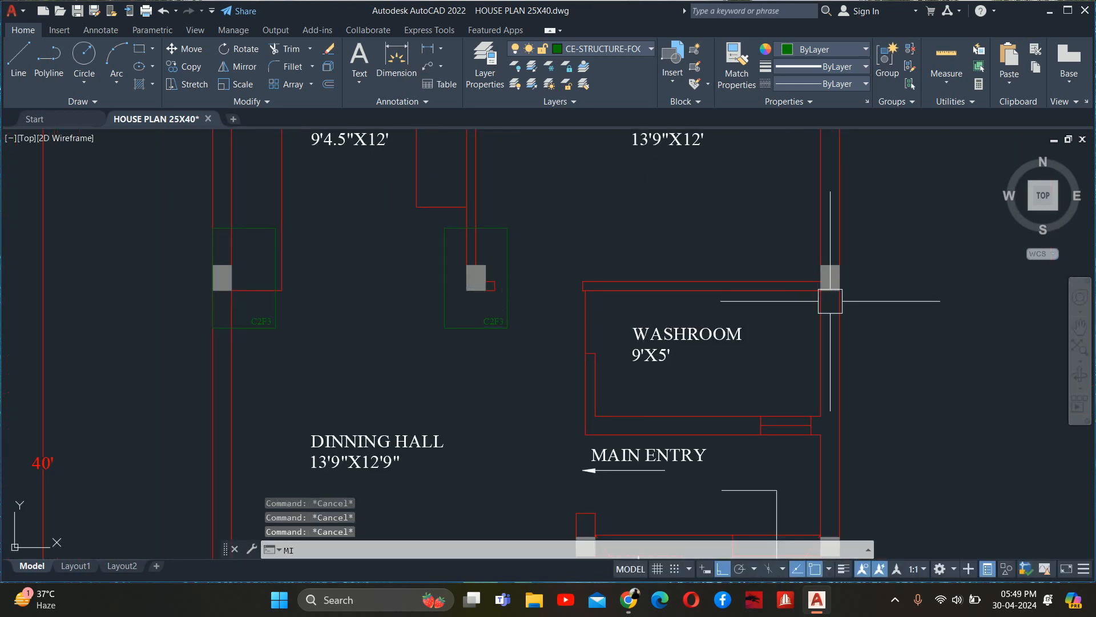
# - Delete the C2 column block at the washroom's upper-right corner
pyautogui.press('Escape')
pyautogui.scroll(2, 873, 276)
pyautogui.click(787, 267)
pyautogui.press('Escape')
pyautogui.click(804, 268)
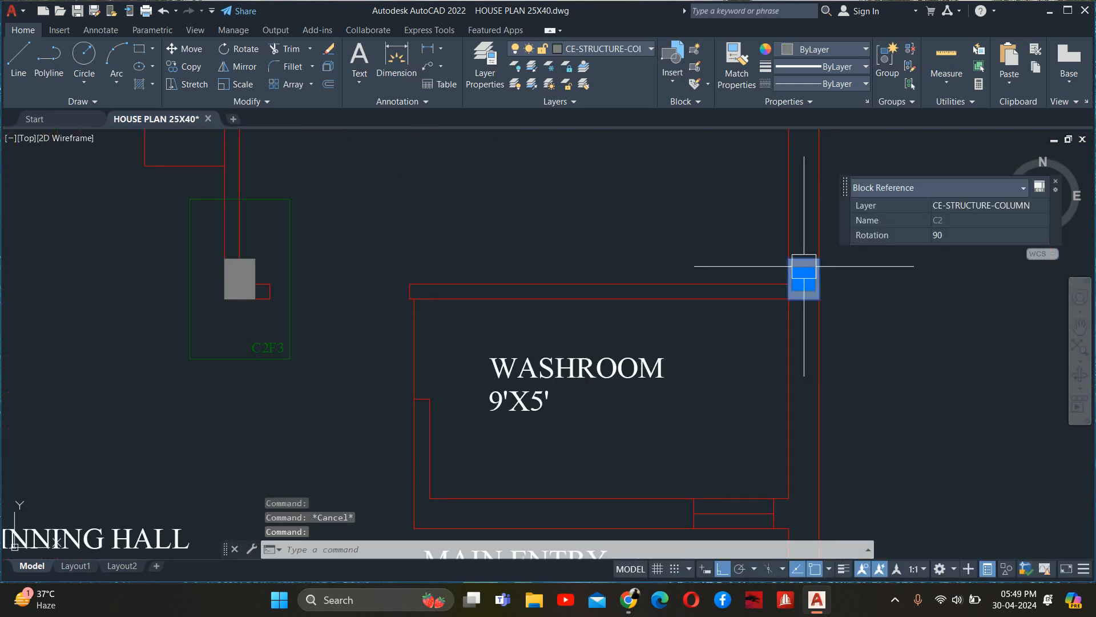
pyautogui.press('Delete')
pyautogui.scroll(-3, 799, 270)
pyautogui.press('Escape')
pyautogui.press('Escape')
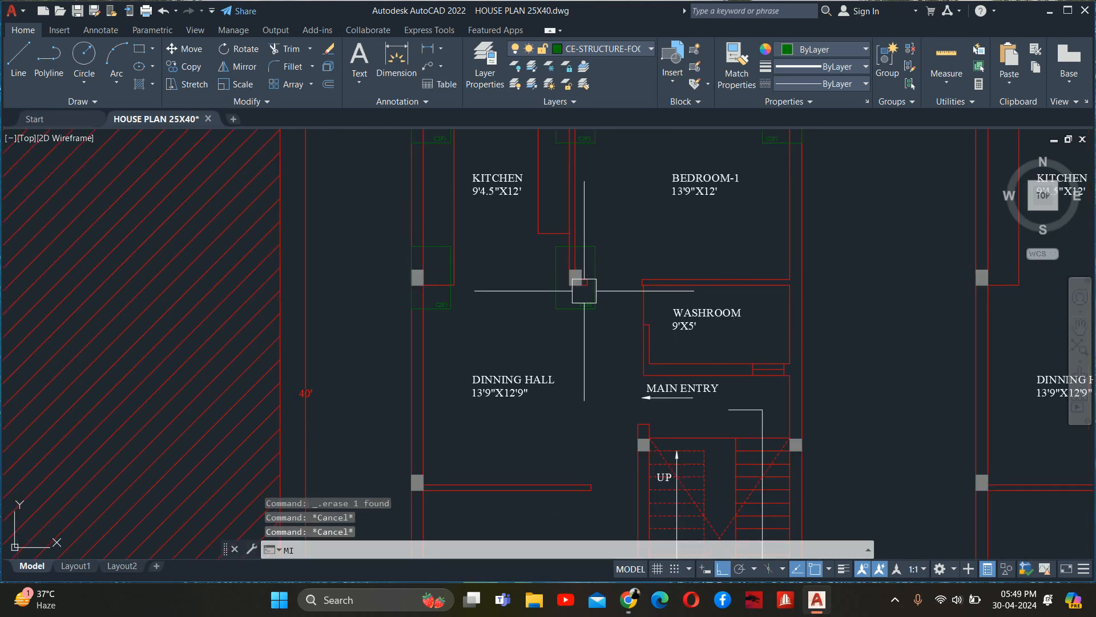
# - Mirror the footing block and C2F3 label at the kitchen's lower-left column across a vertical line through the top wall's midpoint
pyautogui.press('Return')
pyautogui.scroll(-3, 466, 298)
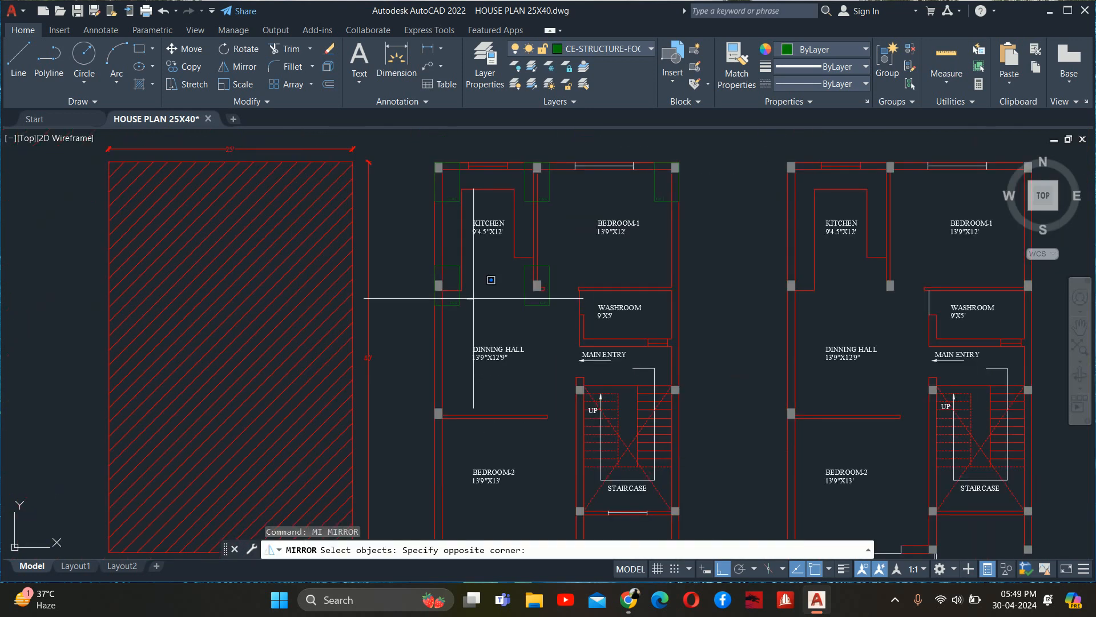
pyautogui.click(462, 305)
pyautogui.scroll(2, 459, 291)
pyautogui.click(454, 299)
pyautogui.scroll(-4, 462, 304)
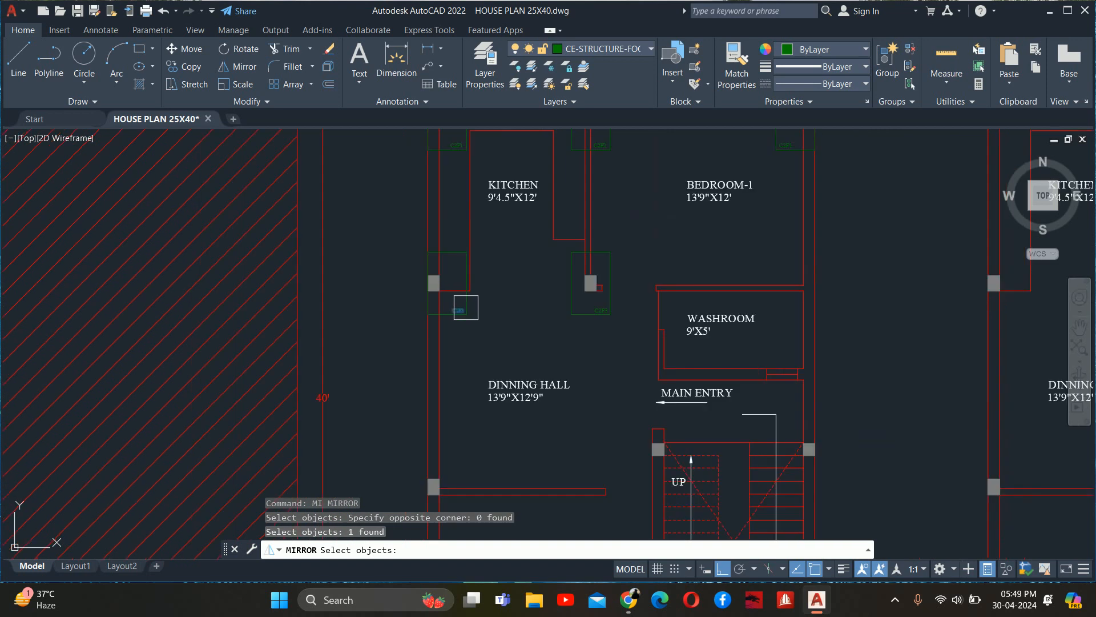
pyautogui.scroll(5, 473, 296)
pyautogui.click(493, 296)
pyautogui.scroll(-5, 494, 295)
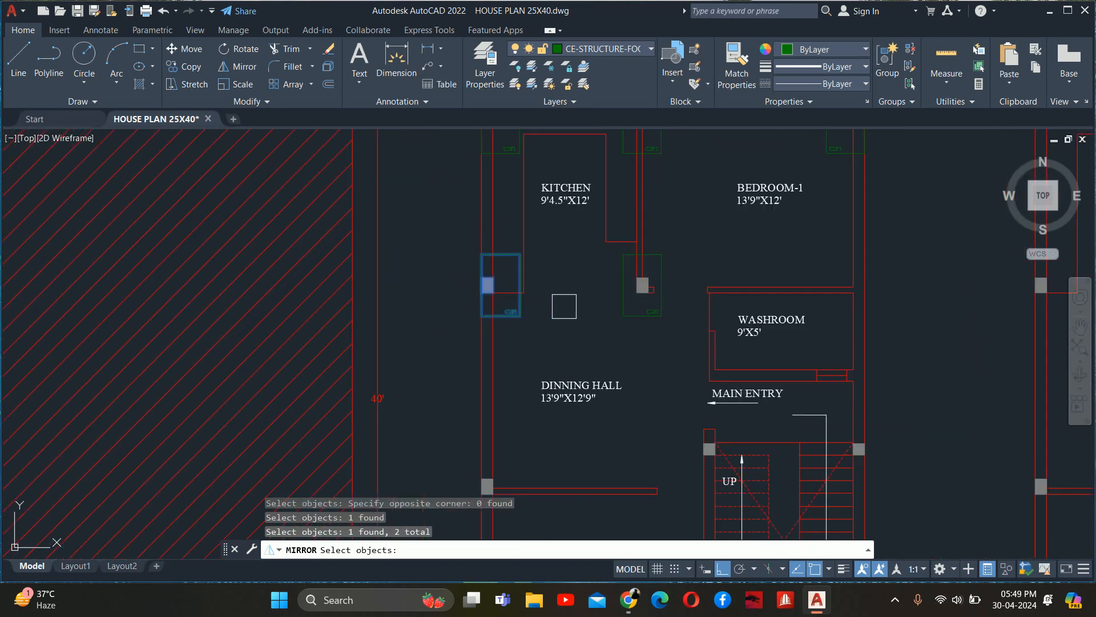
pyautogui.moveTo(629, 272); pyautogui.dragTo(636, 357, button='middle')
pyautogui.press('Return')
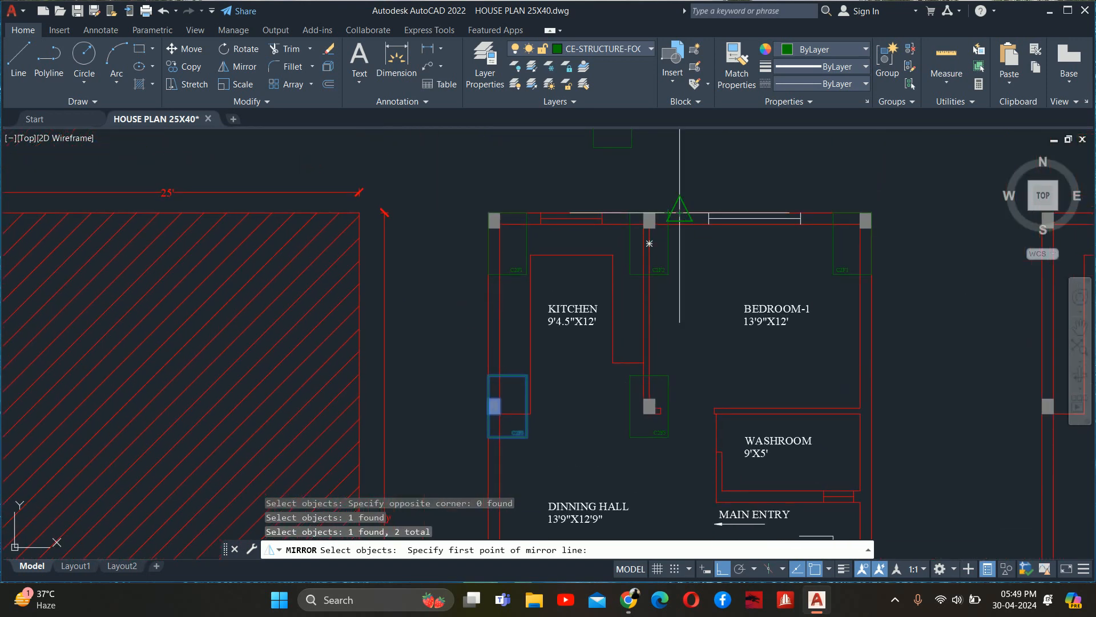
pyautogui.click(680, 210)
pyautogui.click(599, 152)
pyautogui.press('Return')
pyautogui.press('Escape')
pyautogui.press('Escape')
pyautogui.moveTo(717, 317); pyautogui.dragTo(733, 194, button='middle')
pyautogui.press('Escape')
pyautogui.moveTo(636, 373); pyautogui.dragTo(671, 334, button='middle')
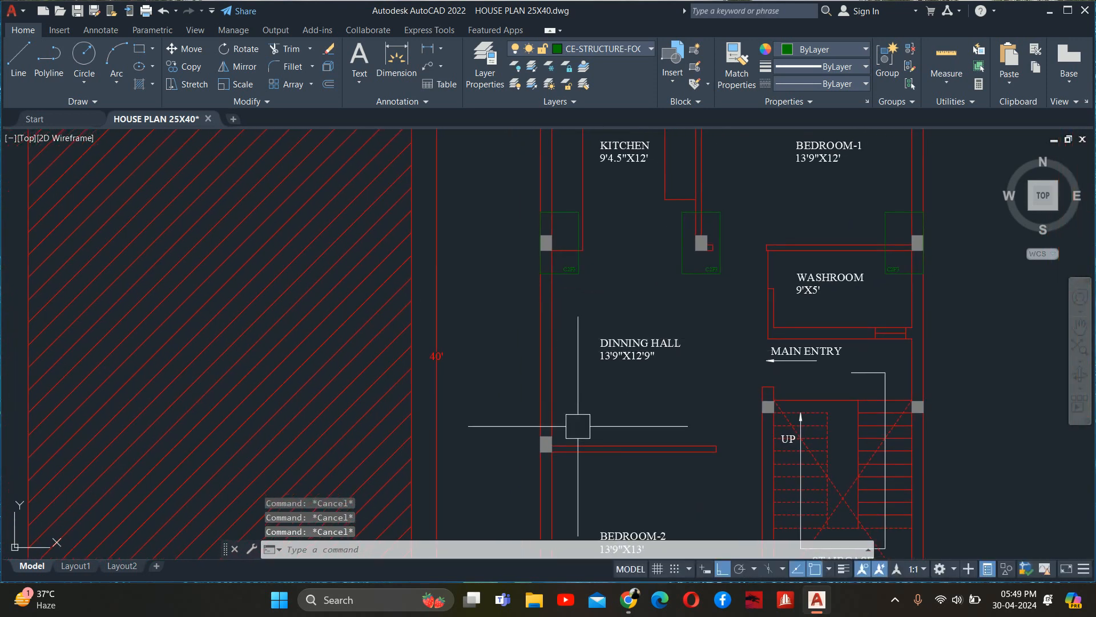
pyautogui.moveTo(513, 428)
pyautogui.mouseDown(button='middle')
pyautogui.moveTo(519, 481)
pyautogui.moveTo(558, 456)
pyautogui.mouseUp(button='middle')
pyautogui.write('co')
pyautogui.press('Return')
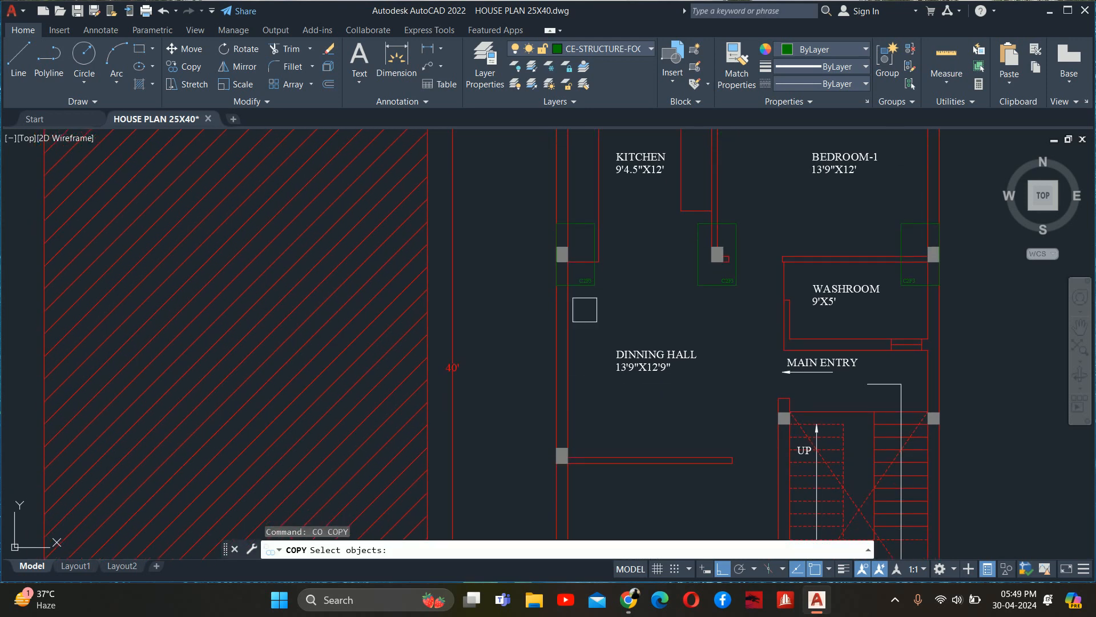
pyautogui.click(586, 277)
pyautogui.scroll(5, 618, 307)
pyautogui.click(600, 299)
pyautogui.click(533, 252)
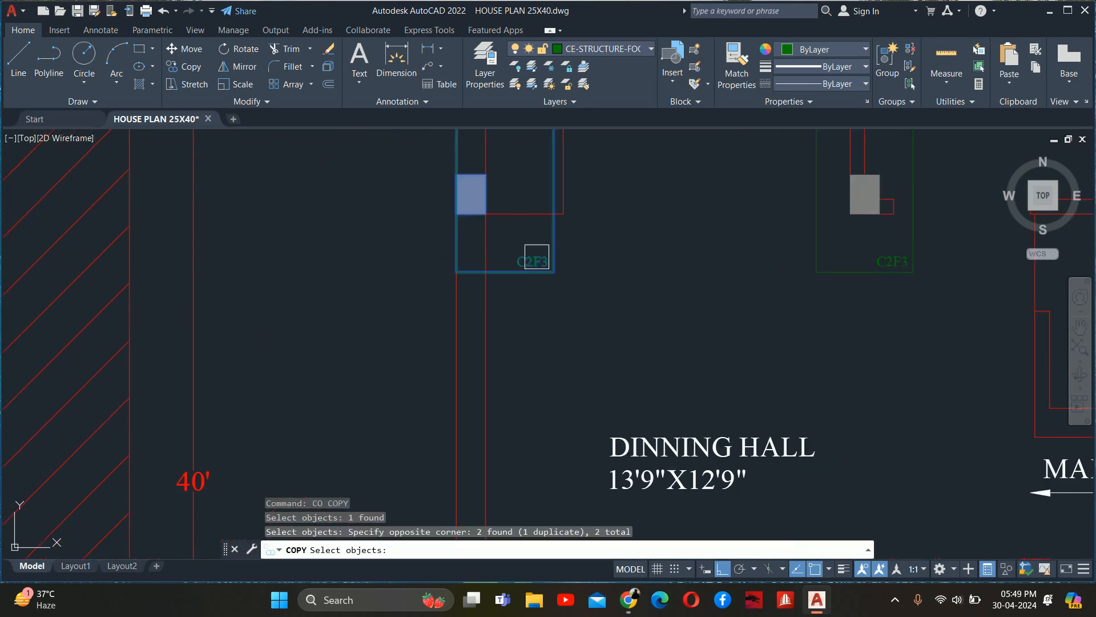
pyautogui.scroll(-5, 742, 323)
pyautogui.moveTo(895, 346); pyautogui.dragTo(741, 317, button='middle')
pyautogui.scroll(4, 853, 293)
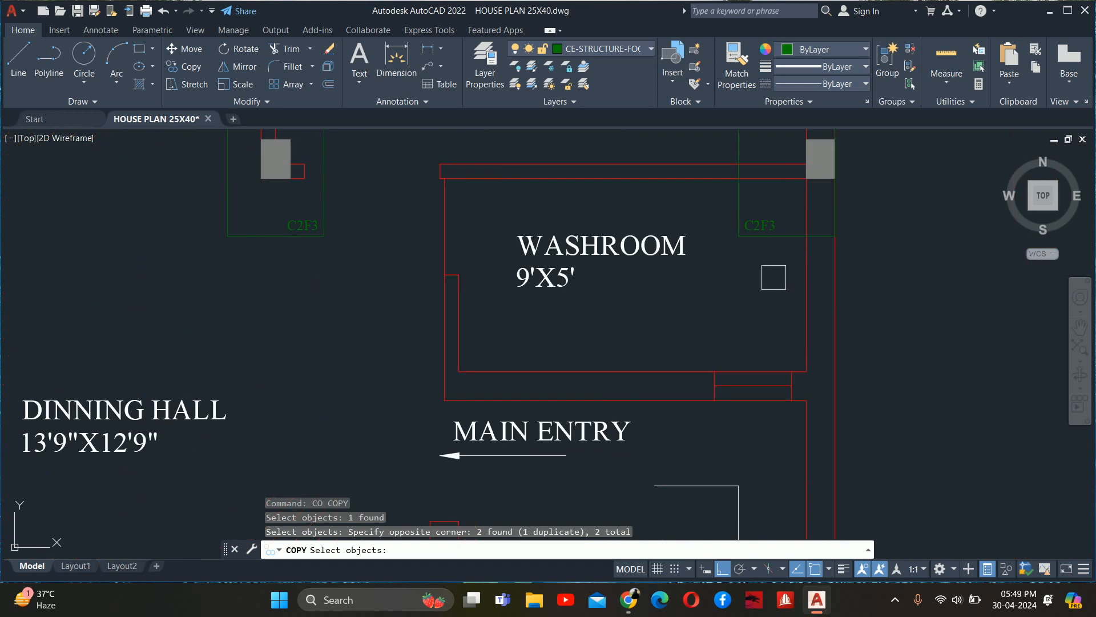
pyautogui.click(778, 274)
pyautogui.click(751, 216)
pyautogui.press('Return')
pyautogui.click(821, 161)
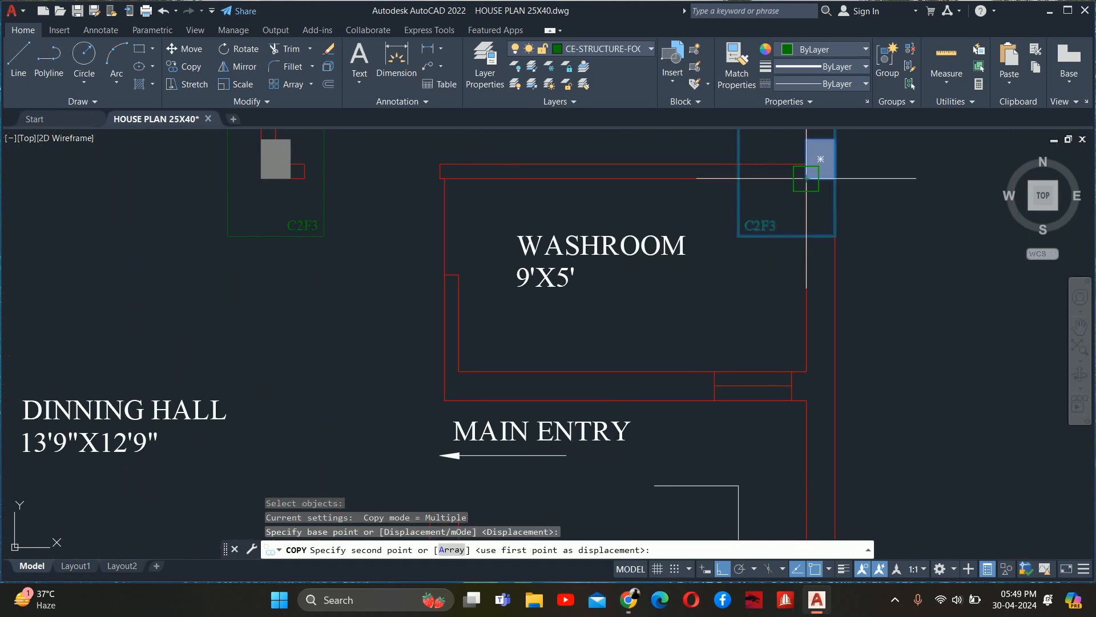
pyautogui.scroll(-4, 788, 400)
pyautogui.scroll(5, 789, 329)
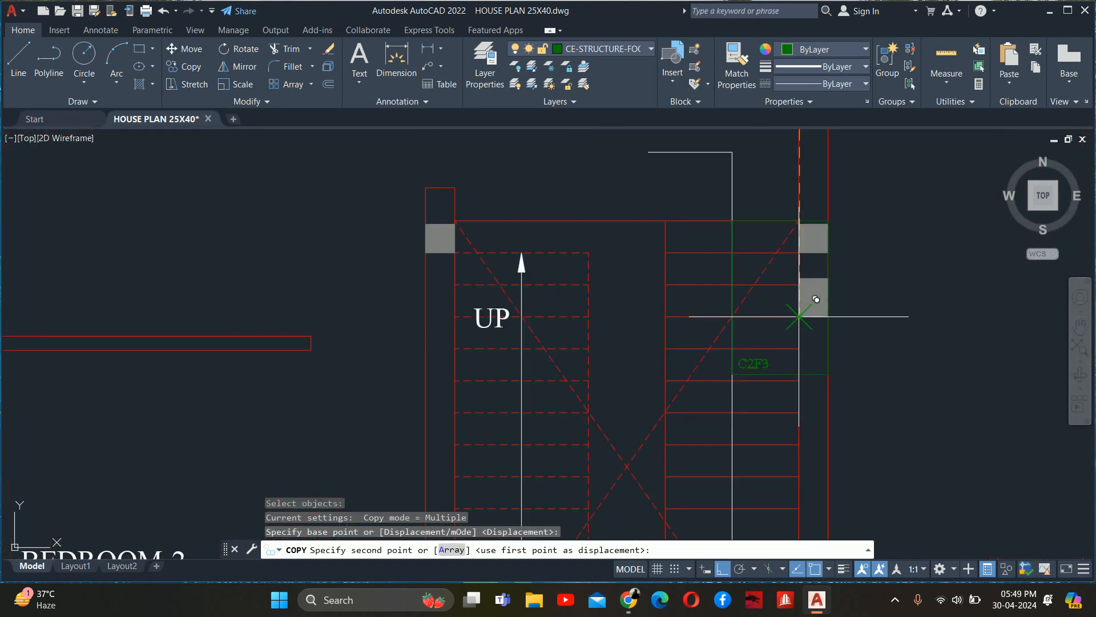
pyautogui.press('Escape')
# - Copy the footing block and C2F3 label from the kitchen's lower-left column onto the column at bedroom-2's upper-left corner
pyautogui.scroll(-4, 793, 294)
pyautogui.press('Return')
pyautogui.scroll(4, 560, 211)
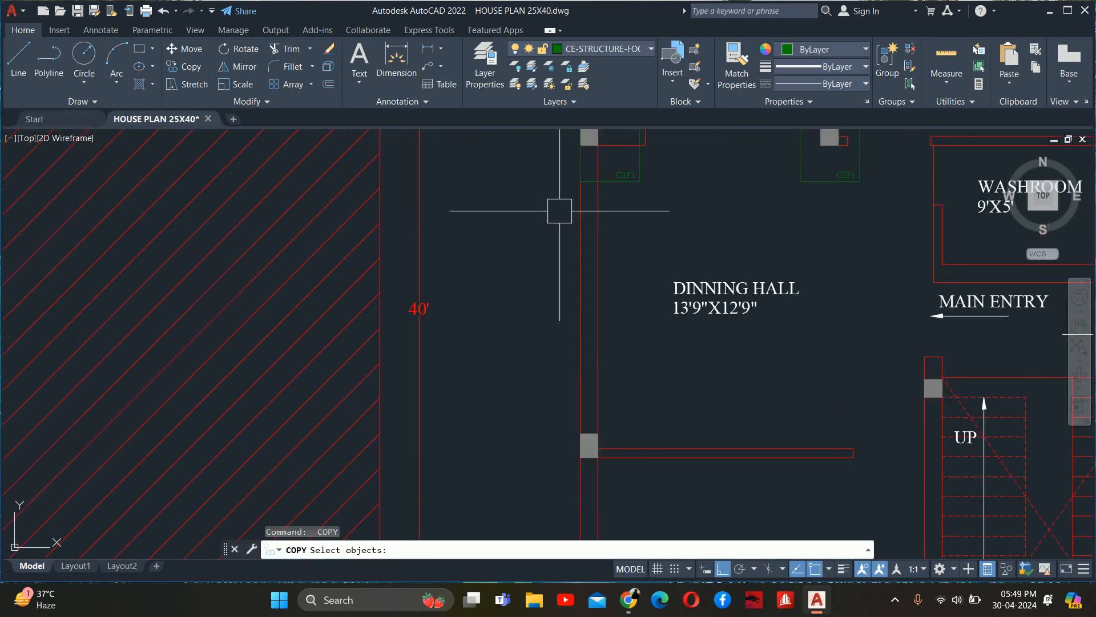
pyautogui.click(611, 158)
pyautogui.moveTo(610, 165); pyautogui.dragTo(601, 221, button='middle')
pyautogui.press('Return')
pyautogui.scroll(4, 608, 220)
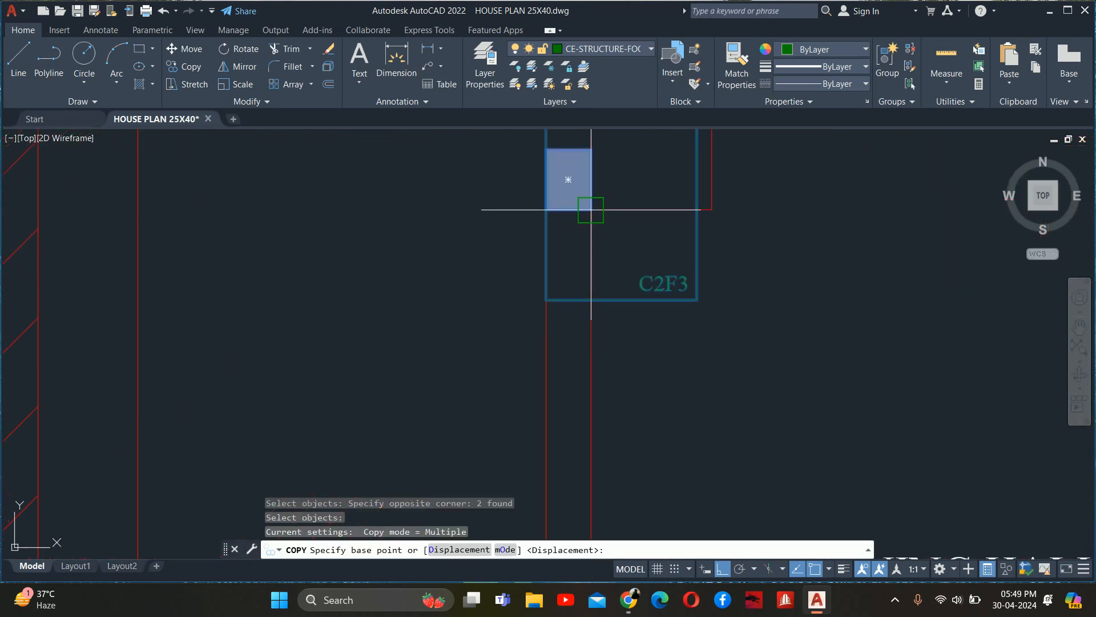
pyautogui.click(591, 210)
pyautogui.scroll(-6, 594, 285)
pyautogui.moveTo(597, 411); pyautogui.dragTo(588, 343, button='middle')
pyautogui.scroll(4, 578, 323)
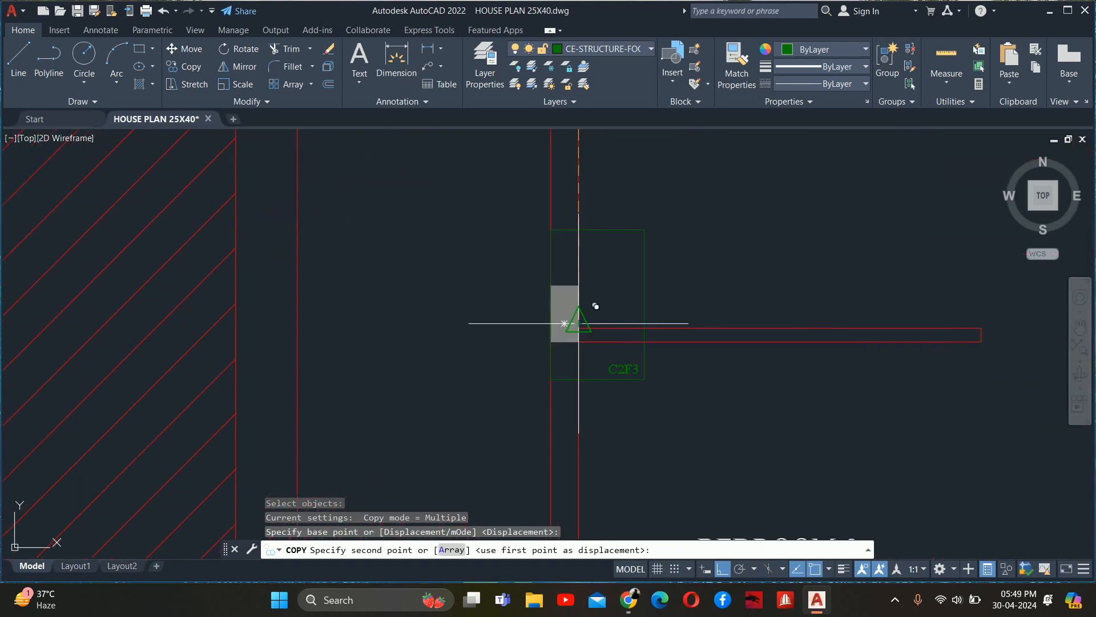
pyautogui.scroll(6, 564, 324)
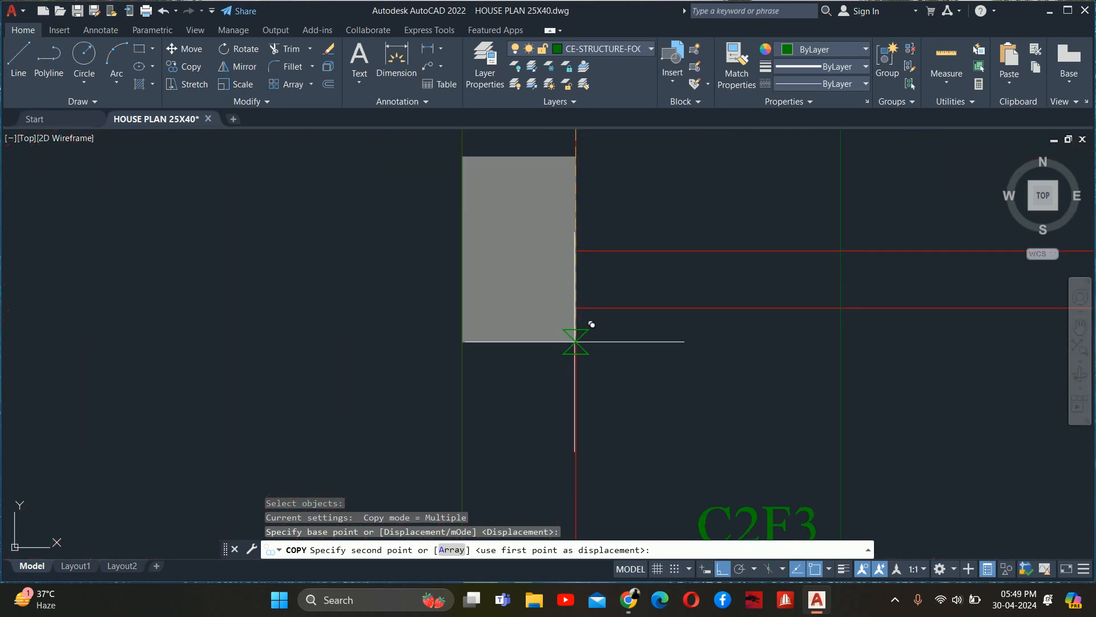
pyautogui.click(576, 309)
pyautogui.press('Escape')
pyautogui.press('Escape')
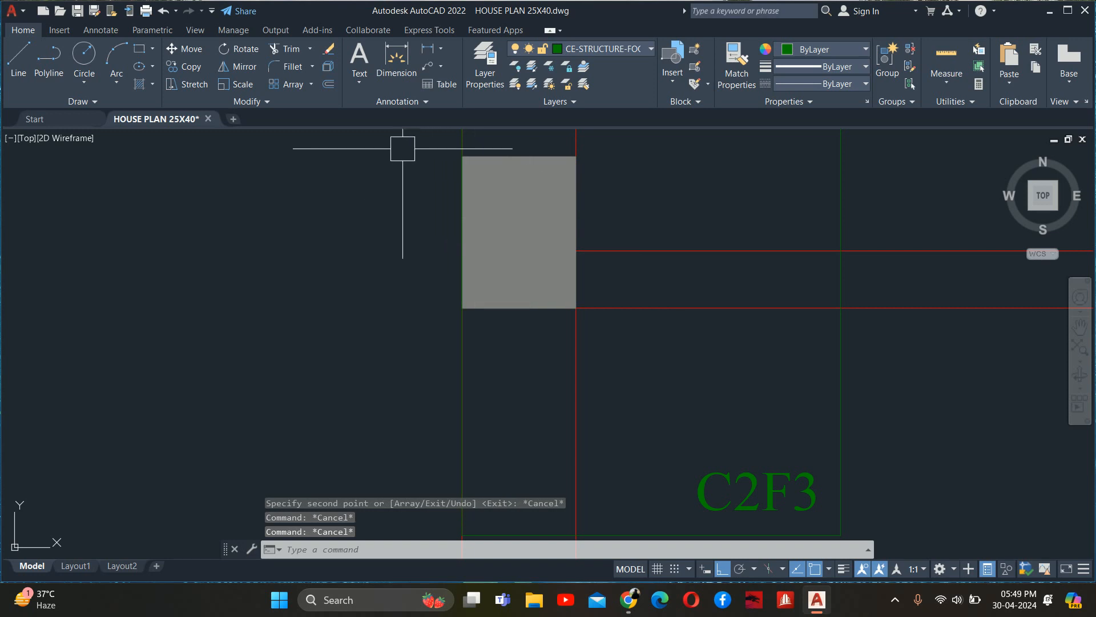
# - Delete the original column block beneath the copied footing at bedroom-2's upper-left corner
pyautogui.click(399, 144)
pyautogui.click(647, 347)
pyautogui.scroll(-3, 636, 334)
pyautogui.press('Delete')
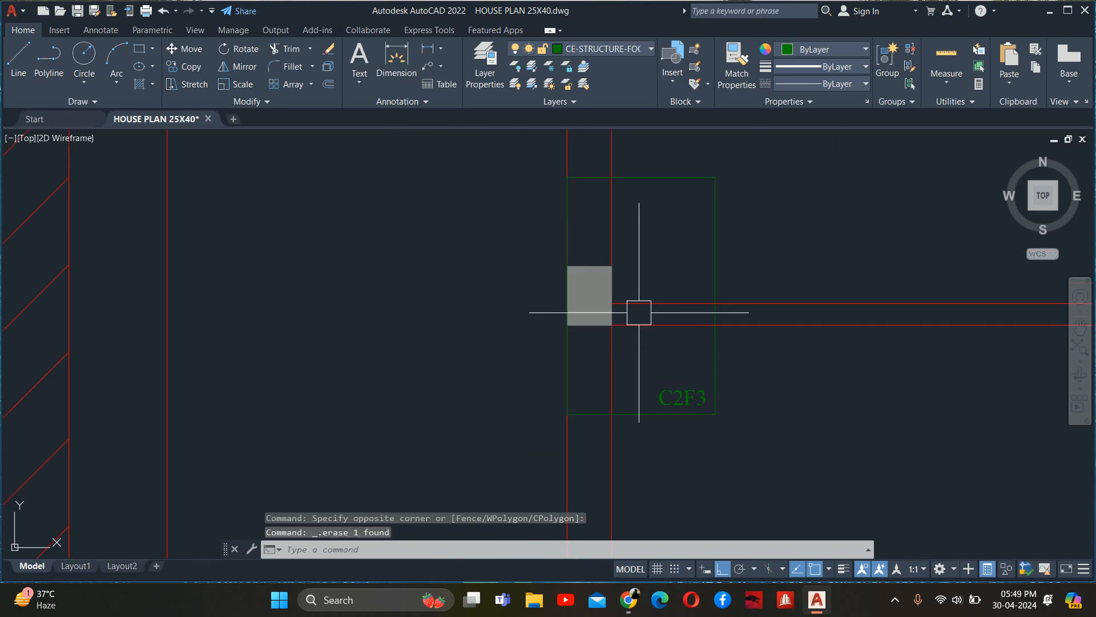
# - Change the label of the footing at the kitchen's lower-right column to C2F4
pyautogui.scroll(-3, 637, 314)
pyautogui.moveTo(683, 252); pyautogui.dragTo(597, 424, button='middle')
pyautogui.scroll(8, 693, 297)
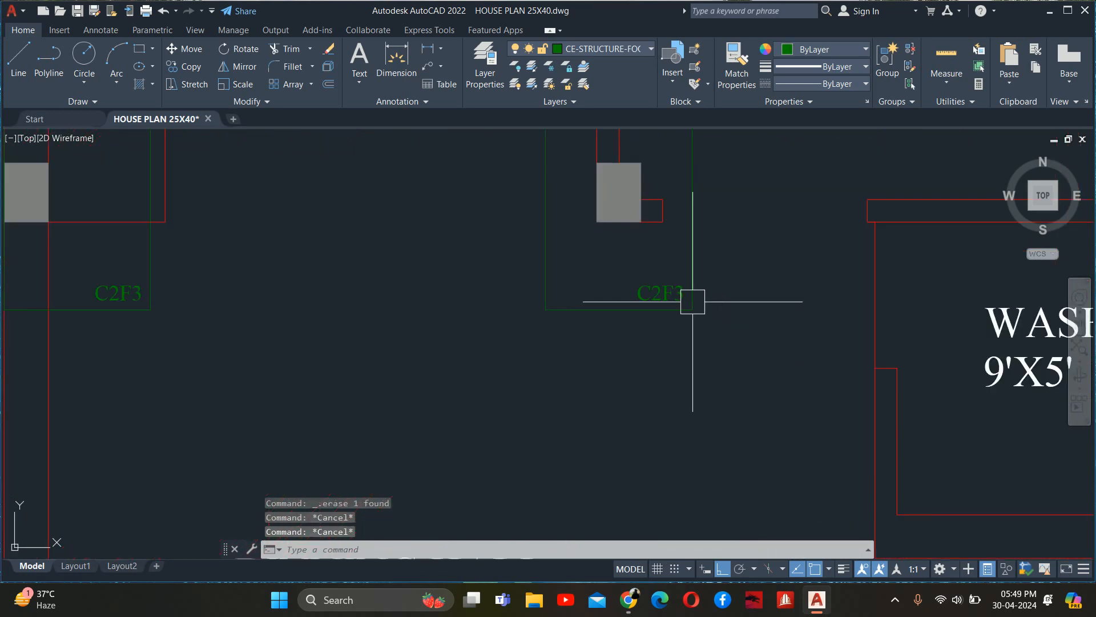
pyautogui.doubleClick(667, 295)
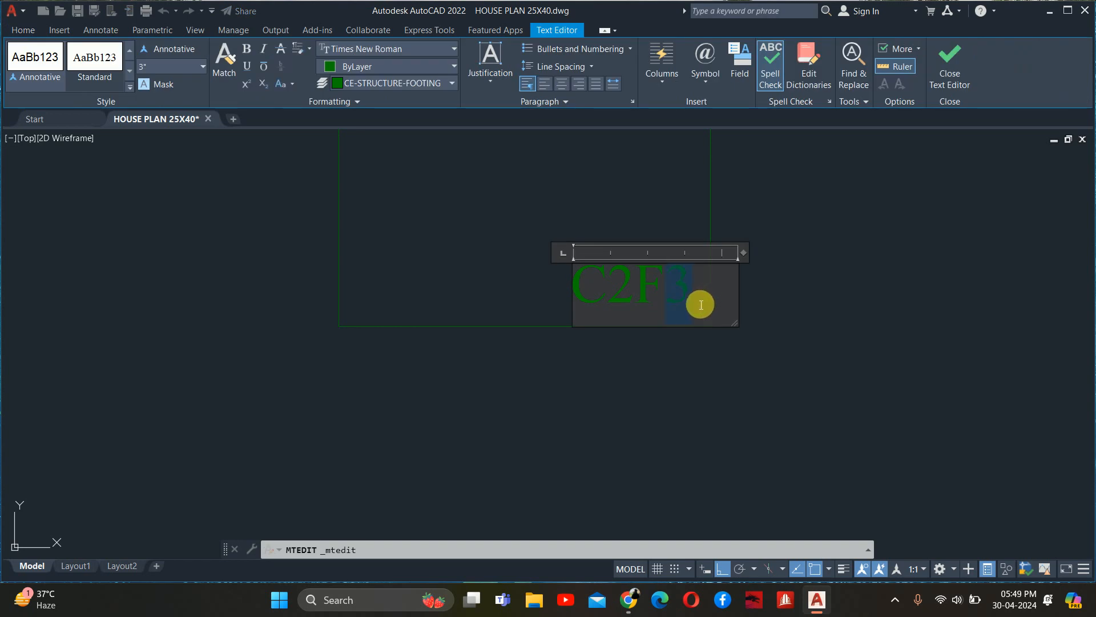
pyautogui.write('4')
pyautogui.press('Escape')
pyautogui.press('Escape')
pyautogui.scroll(-6, 665, 379)
pyautogui.scroll(2, 639, 218)
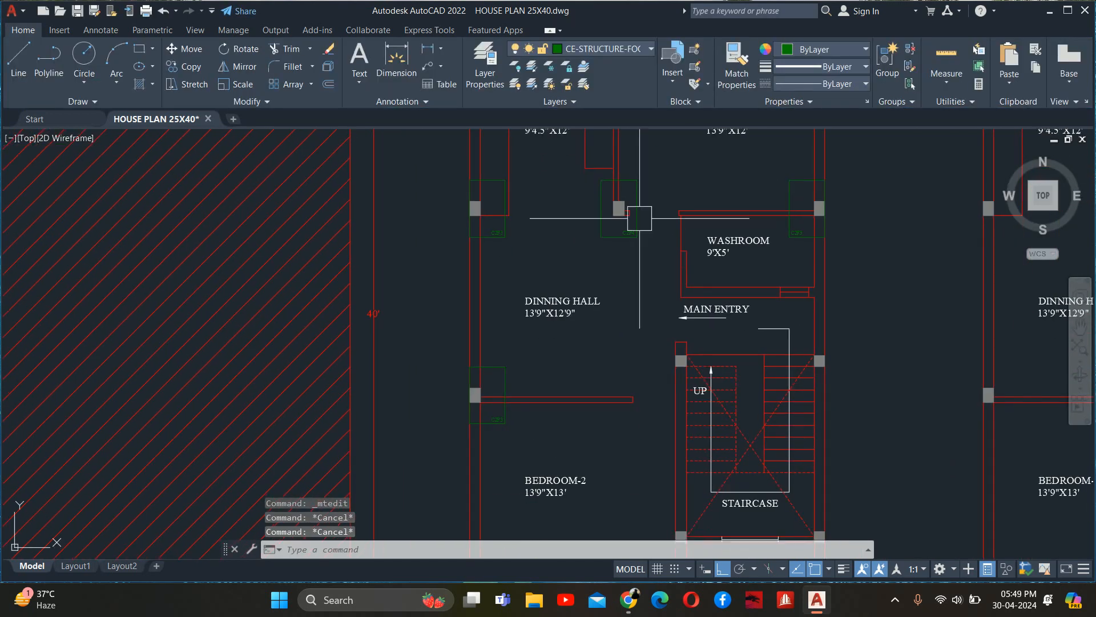
# - Mirror the C2F1 footing block and label onto bedroom-2's lower-left column across a horizontal line through the left wall's midpoint, keeping the source
pyautogui.moveTo(661, 376); pyautogui.dragTo(659, 246, button='middle')
pyautogui.scroll(-2, 529, 326)
pyautogui.moveTo(532, 342)
pyautogui.mouseDown(button='middle')
pyautogui.moveTo(559, 379)
pyautogui.moveTo(573, 367)
pyautogui.moveTo(593, 475)
pyautogui.mouseUp(button='middle')
pyautogui.scroll(-2, 560, 354)
pyautogui.scroll(4, 566, 303)
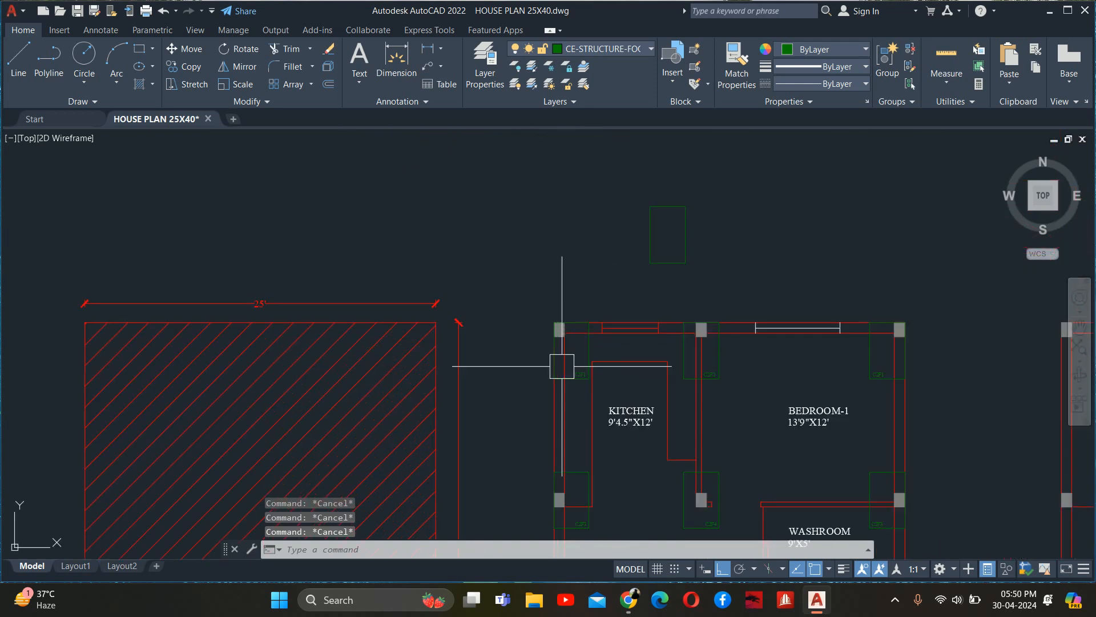
pyautogui.write('MI')
pyautogui.press('Return')
pyautogui.scroll(4, 577, 368)
pyautogui.click(571, 417)
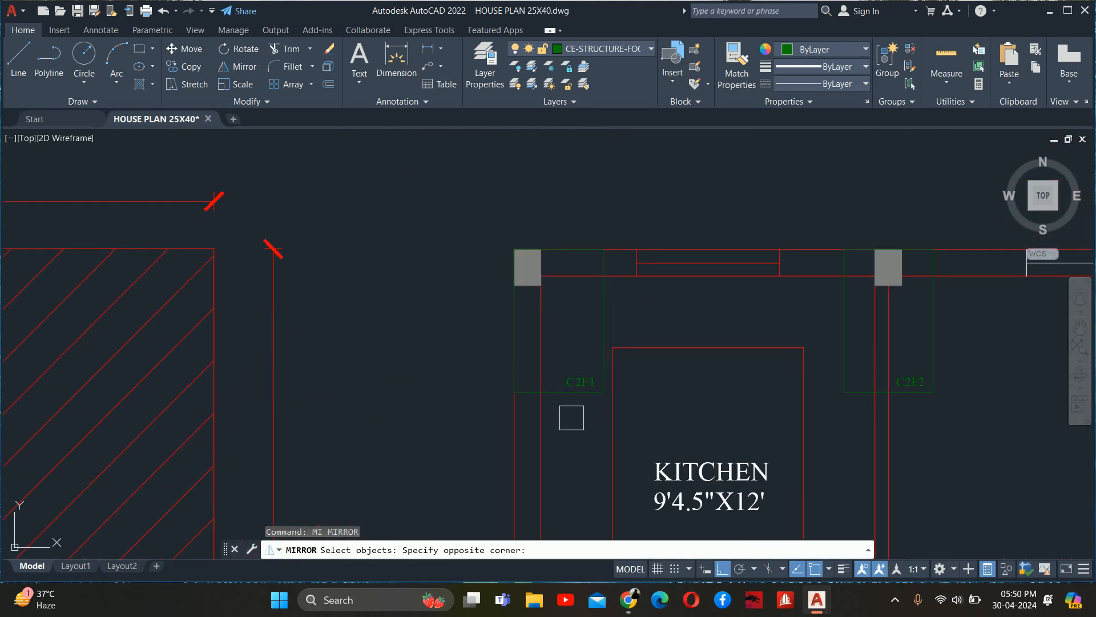
pyautogui.click(557, 338)
pyautogui.press('Return')
pyautogui.scroll(-6, 568, 323)
pyautogui.scroll(-2, 555, 350)
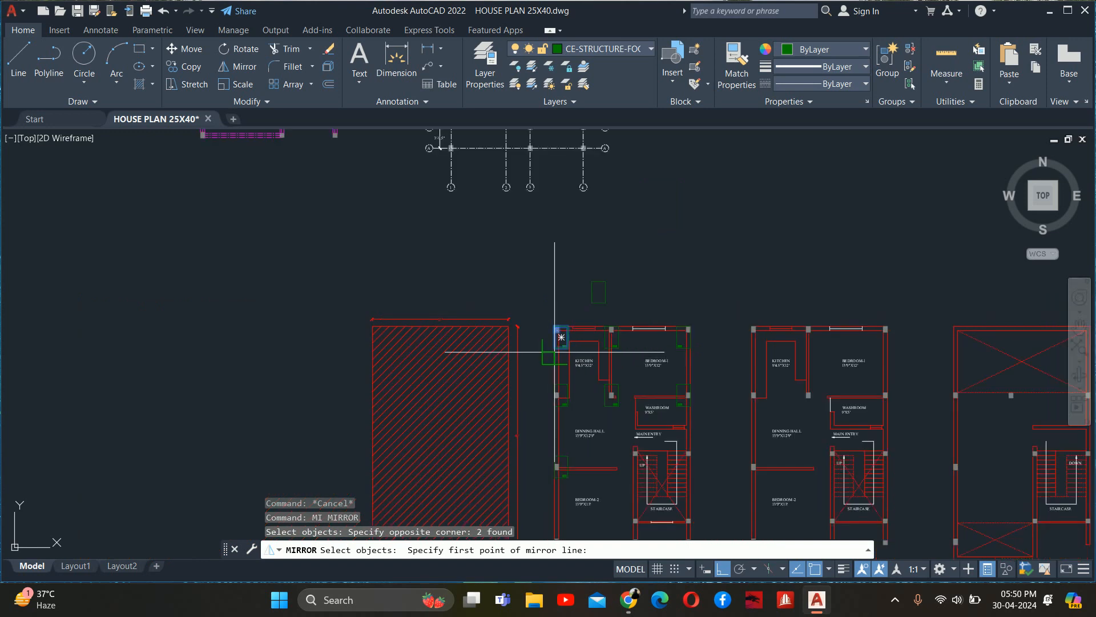
pyautogui.moveTo(555, 350); pyautogui.dragTo(556, 306, button='middle')
pyautogui.write('MTP')
pyautogui.press('Return')
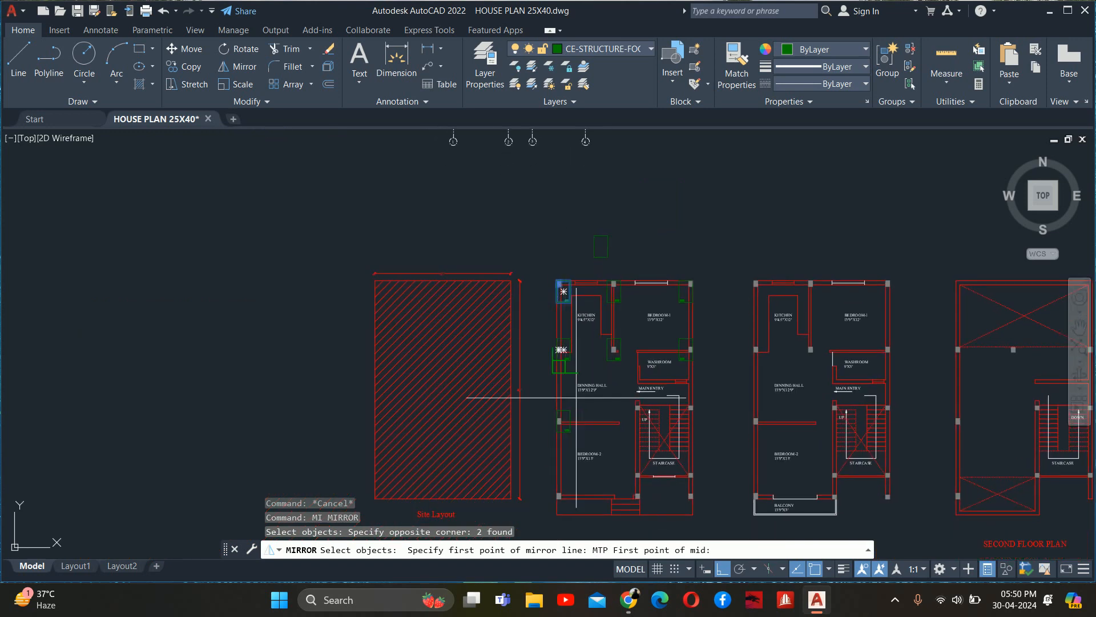
pyautogui.scroll(4, 534, 524)
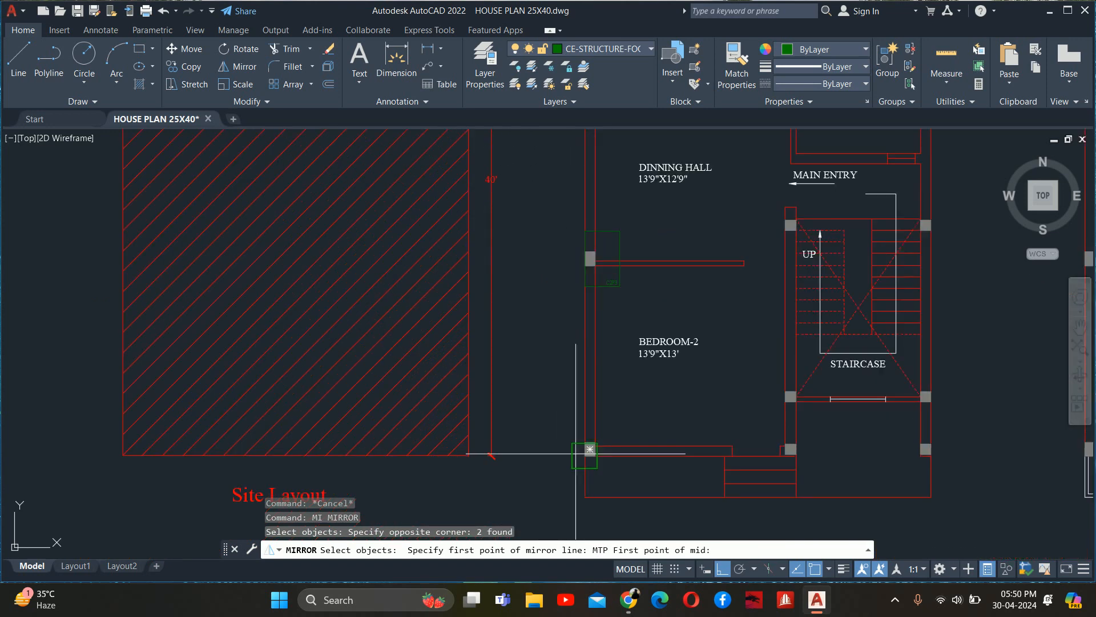
pyautogui.scroll(4, 585, 455)
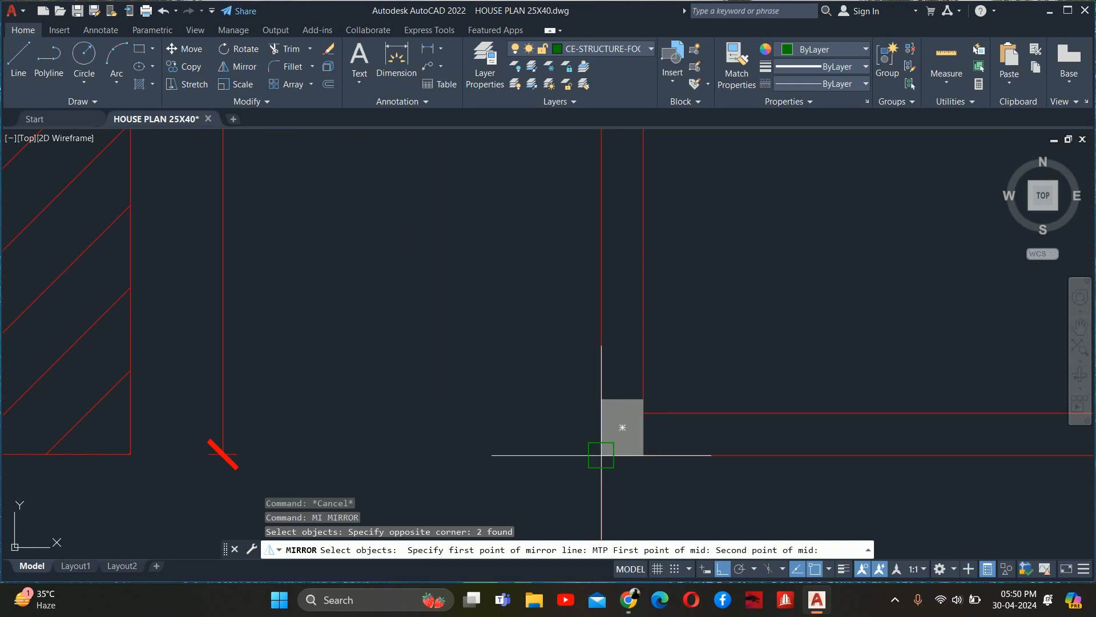
pyautogui.scroll(-5, 602, 455)
pyautogui.scroll(4, 597, 317)
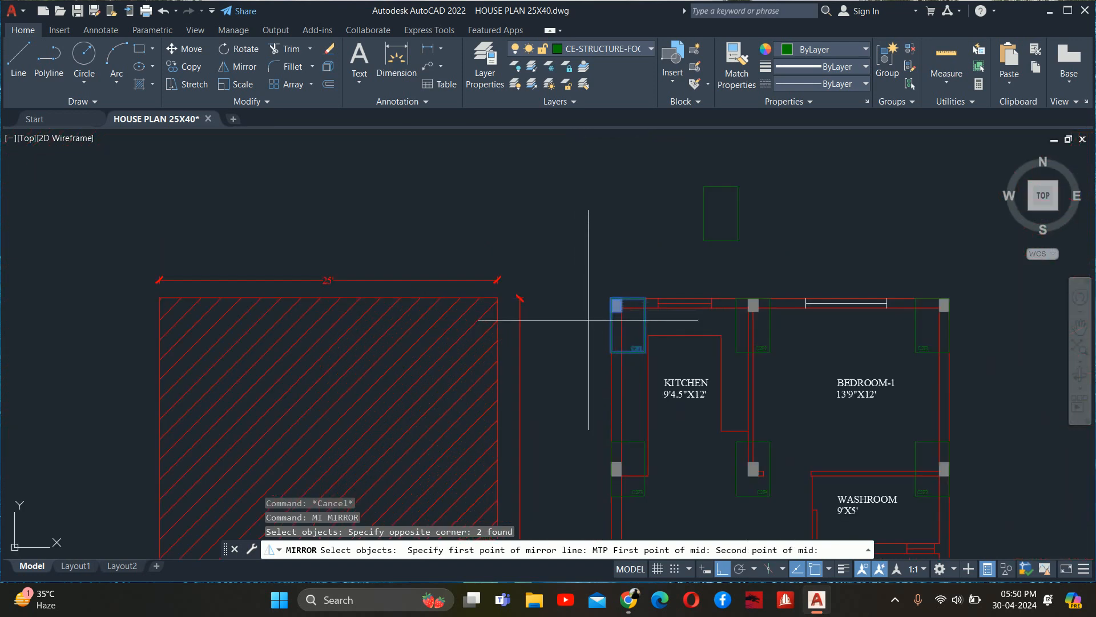
pyautogui.scroll(4, 597, 309)
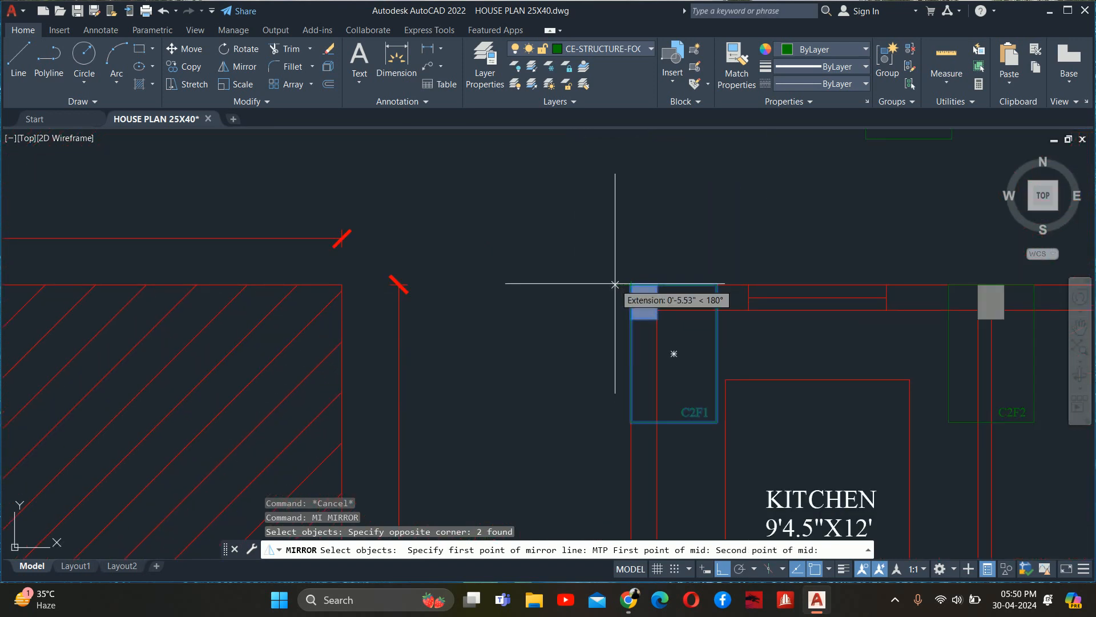
pyautogui.click(619, 284)
pyautogui.scroll(-6, 634, 297)
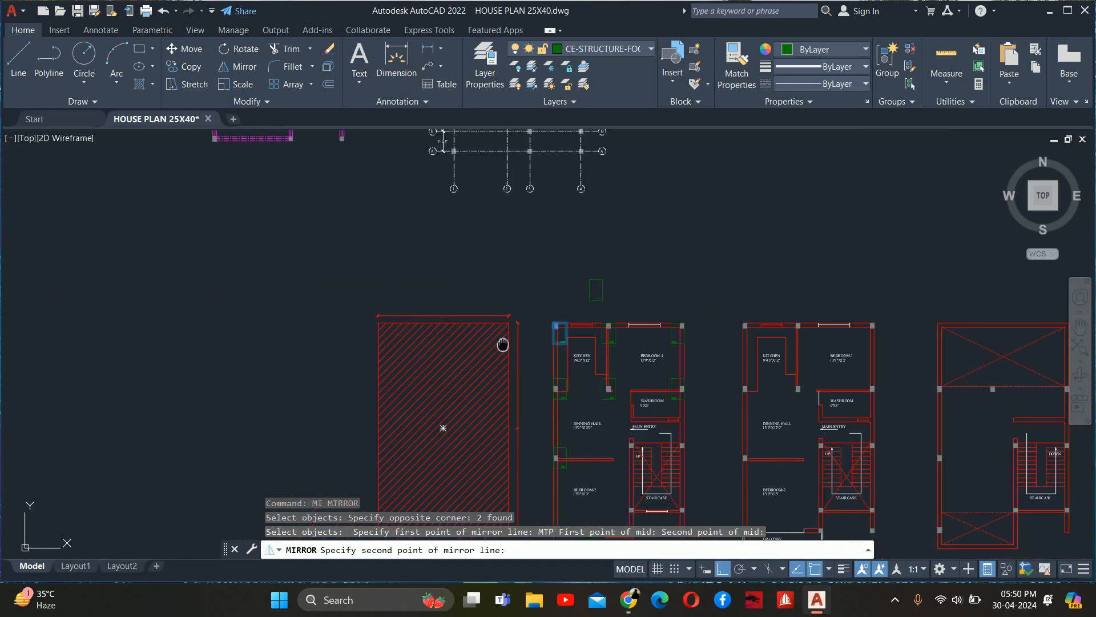
pyautogui.click(629, 328)
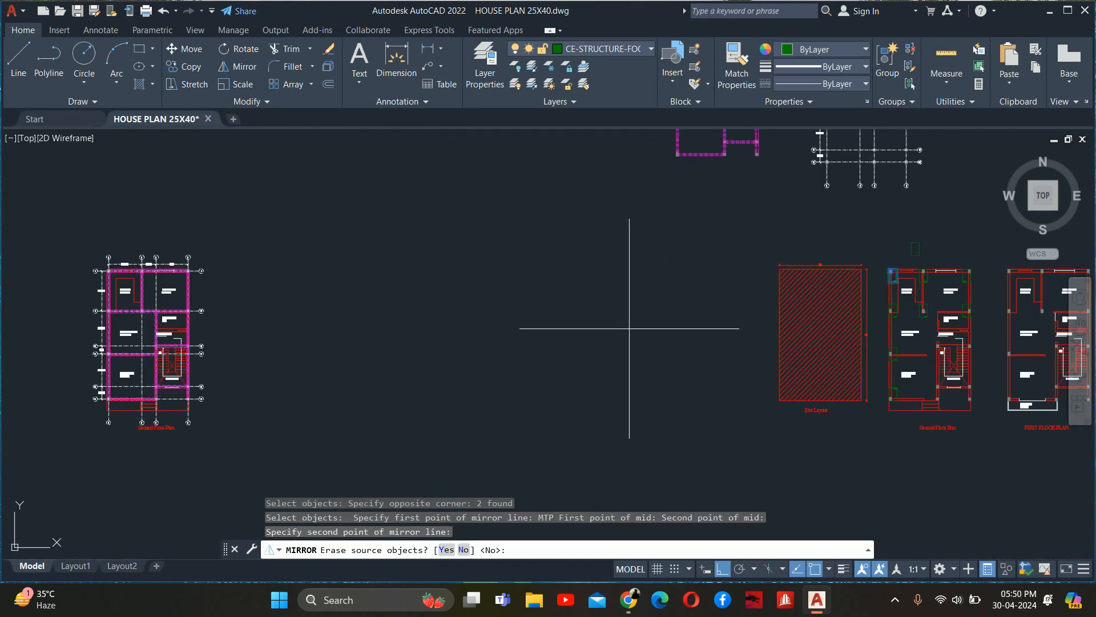
pyautogui.press('Return')
pyautogui.press('Escape')
pyautogui.press('Escape')
pyautogui.scroll(8, 856, 389)
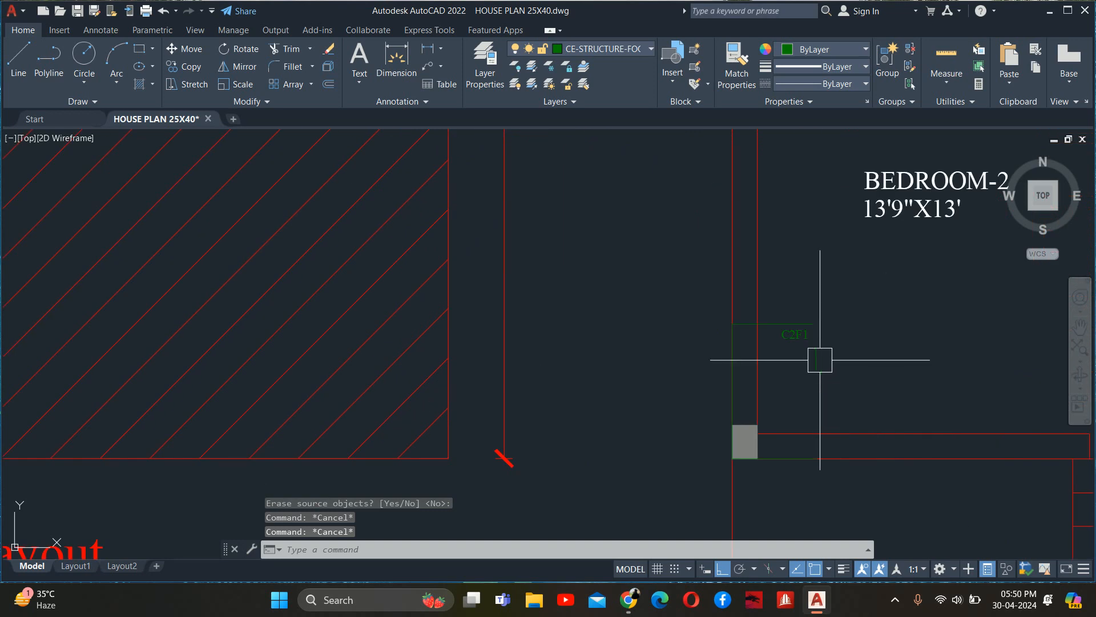
# - Draw a 30 by 30 inch footing rectangle in the empty space above bedroom-1
pyautogui.scroll(-4, 813, 360)
pyautogui.moveTo(813, 362); pyautogui.dragTo(679, 373, button='middle')
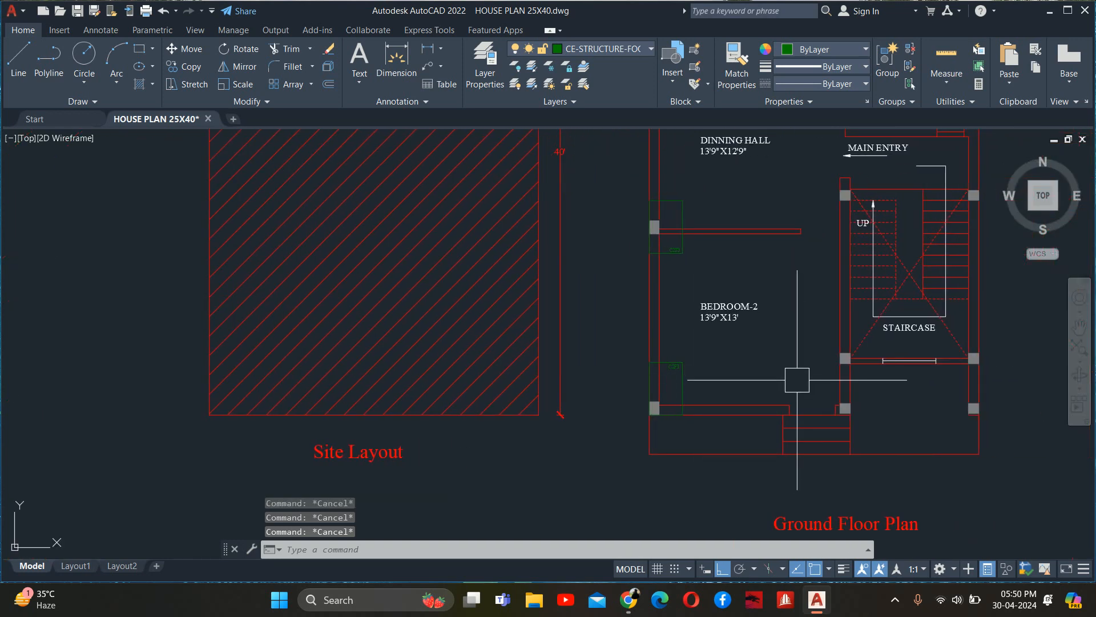
pyautogui.moveTo(850, 358); pyautogui.dragTo(838, 409, button='middle')
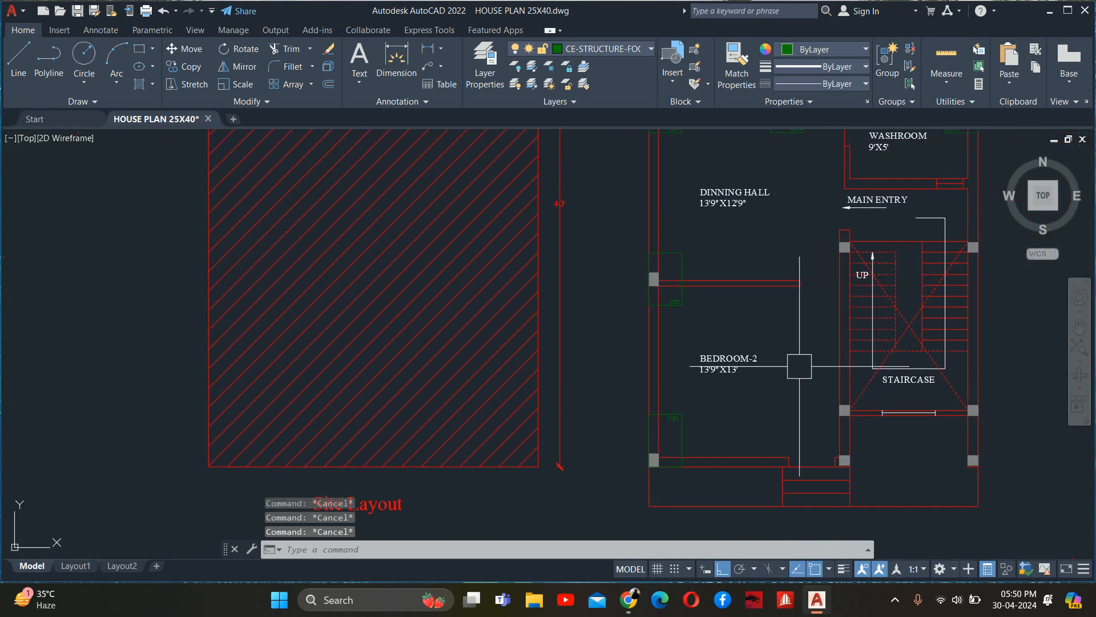
pyautogui.press('Return')
pyautogui.moveTo(788, 288); pyautogui.dragTo(771, 556, button='middle')
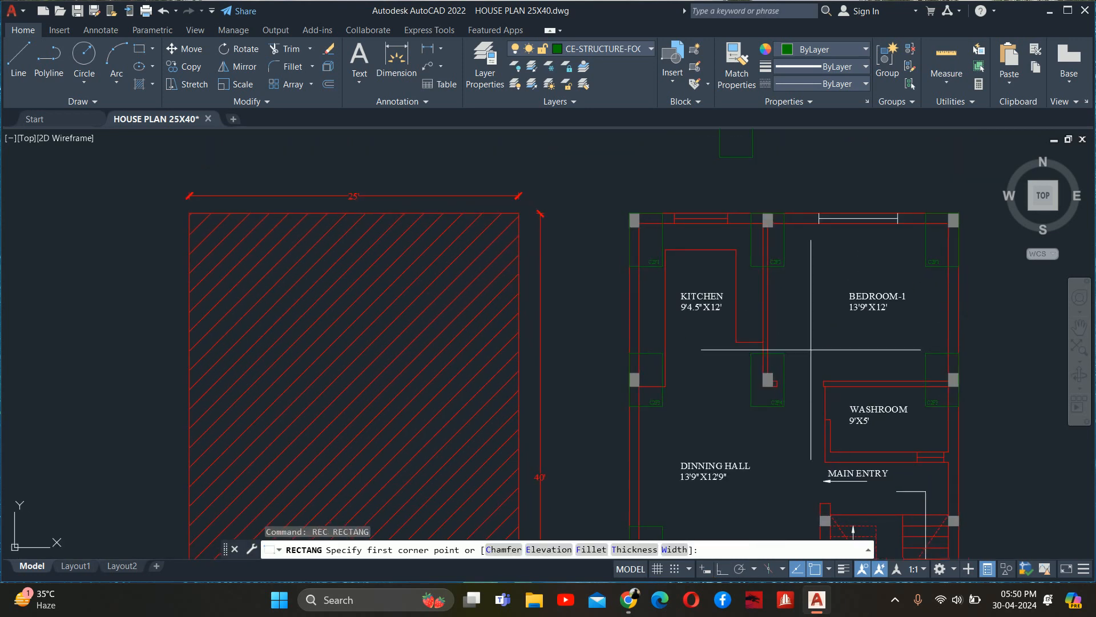
pyautogui.moveTo(819, 301); pyautogui.dragTo(803, 472, button='middle')
pyautogui.click(784, 348)
pyautogui.write('D')
pyautogui.press('Return')
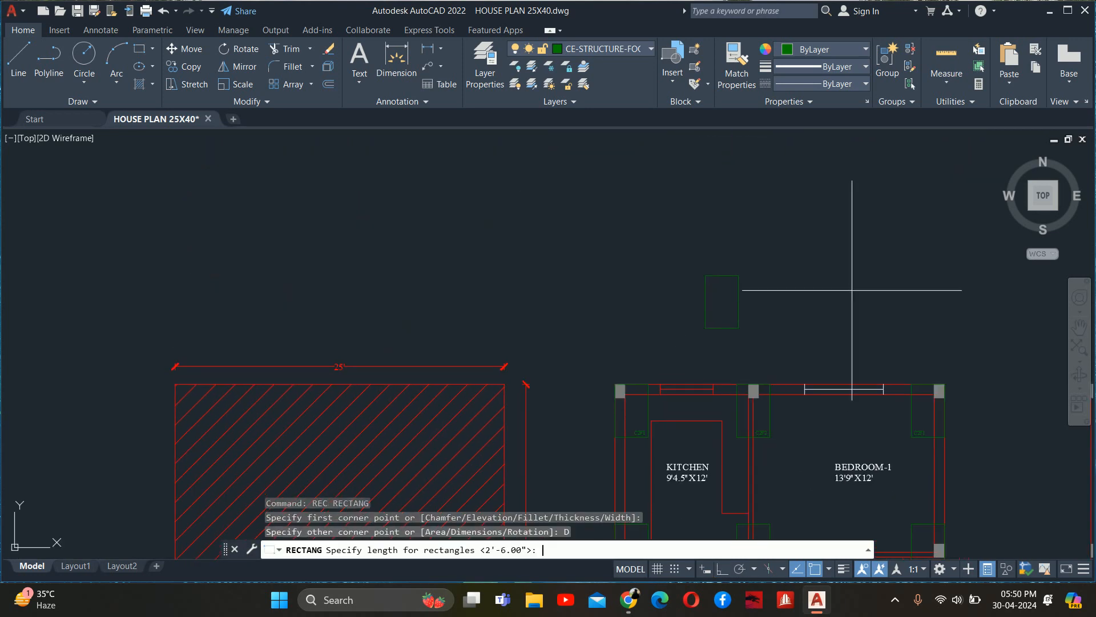
pyautogui.write('30')
pyautogui.press('Return')
pyautogui.write('30')
pyautogui.press('Return')
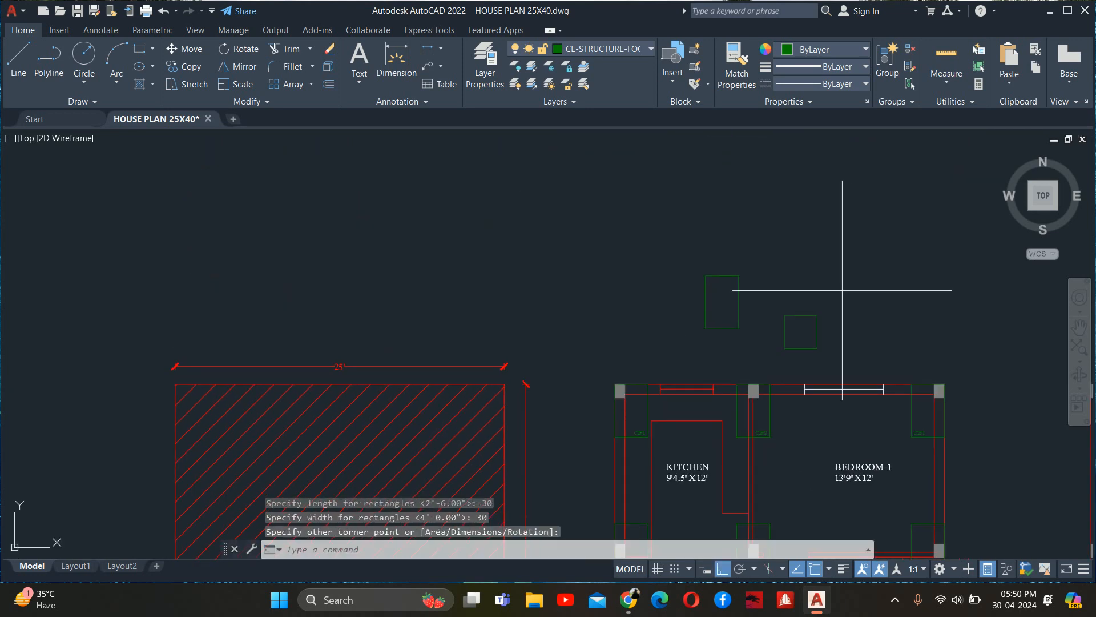
pyautogui.press('Escape')
pyautogui.press('Escape')
pyautogui.scroll(4, 821, 340)
pyautogui.press('Escape')
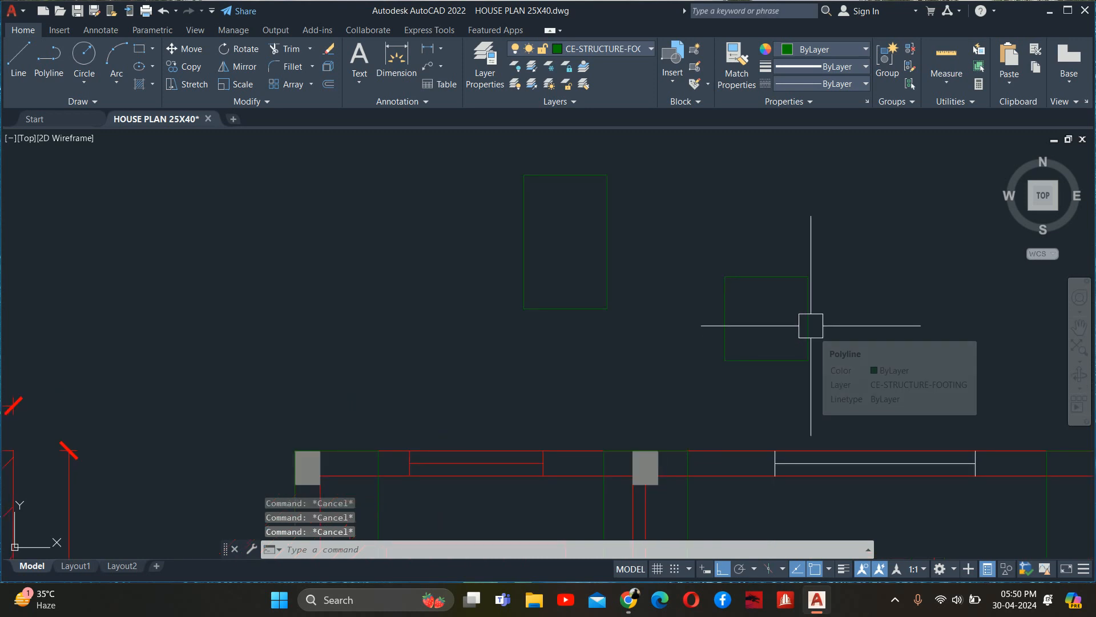
# - Copy the square footing outline so it is centred on the column at the staircase's upper-left corner
pyautogui.write('co')
pyautogui.press('Return')
pyautogui.click(811, 325)
pyautogui.press('Return')
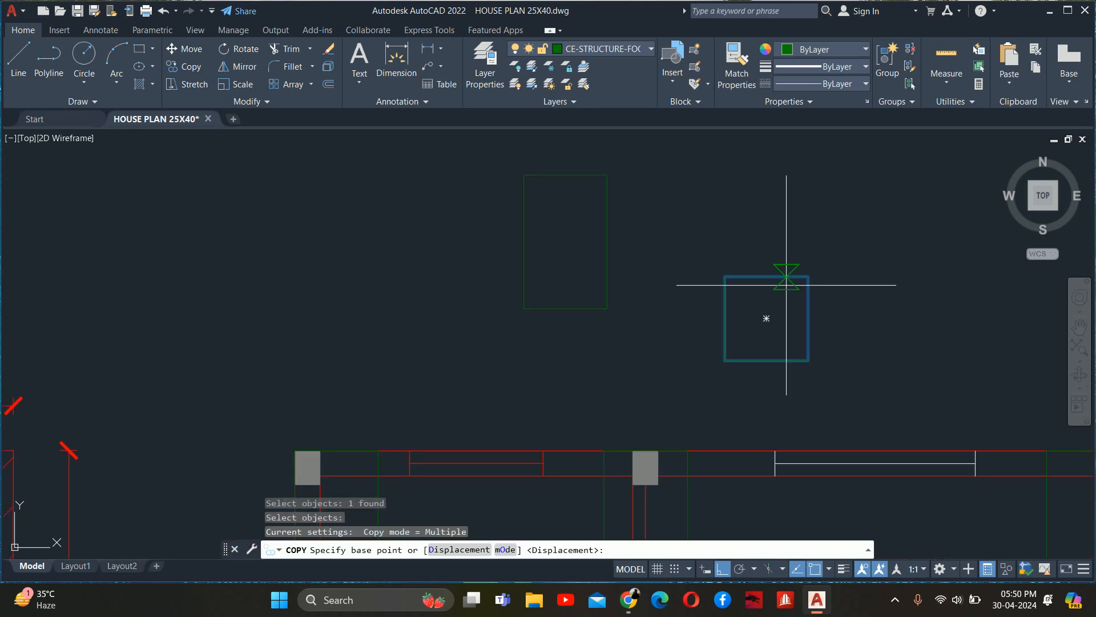
pyautogui.click(786, 285)
pyautogui.scroll(-6, 734, 365)
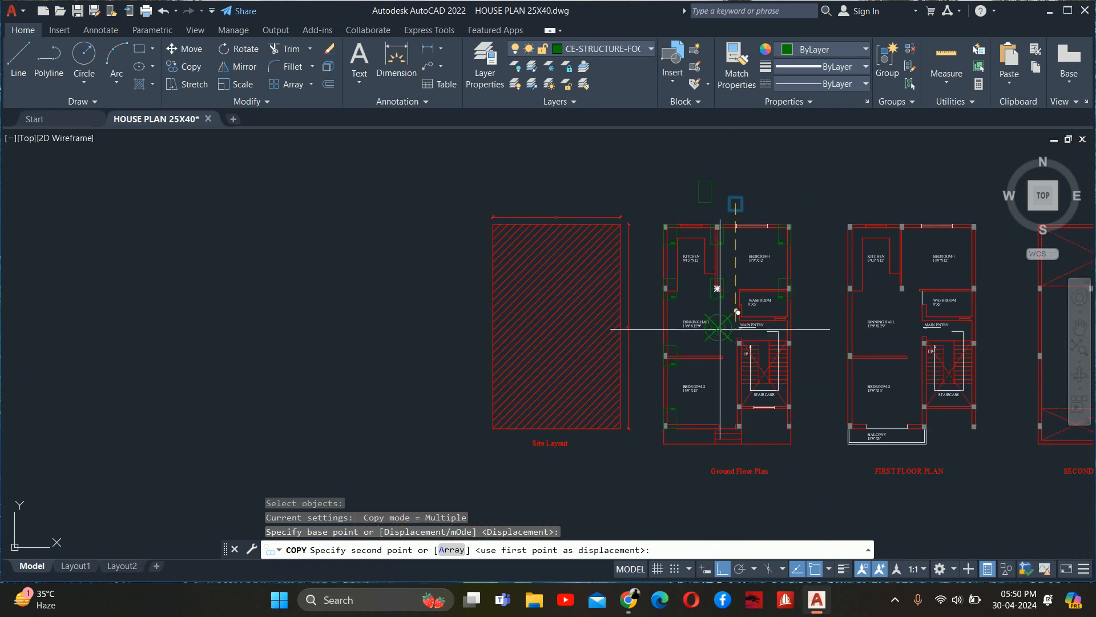
pyautogui.scroll(8, 720, 329)
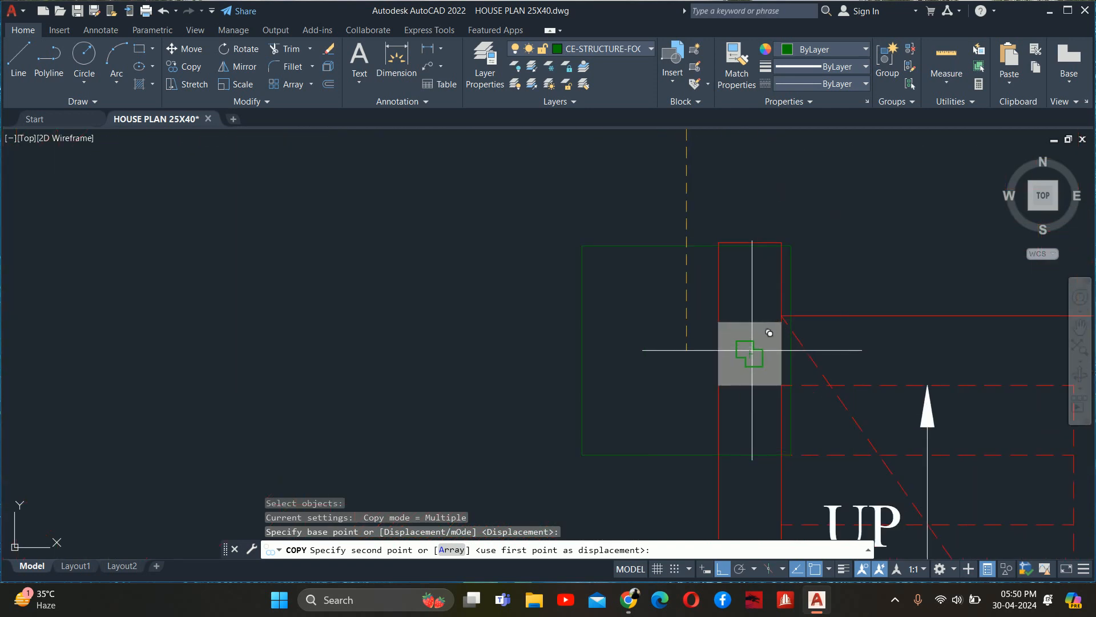
pyautogui.click(768, 334)
pyautogui.press('Escape')
pyautogui.press('Escape')
pyautogui.press('Escape')
pyautogui.scroll(-2, 718, 345)
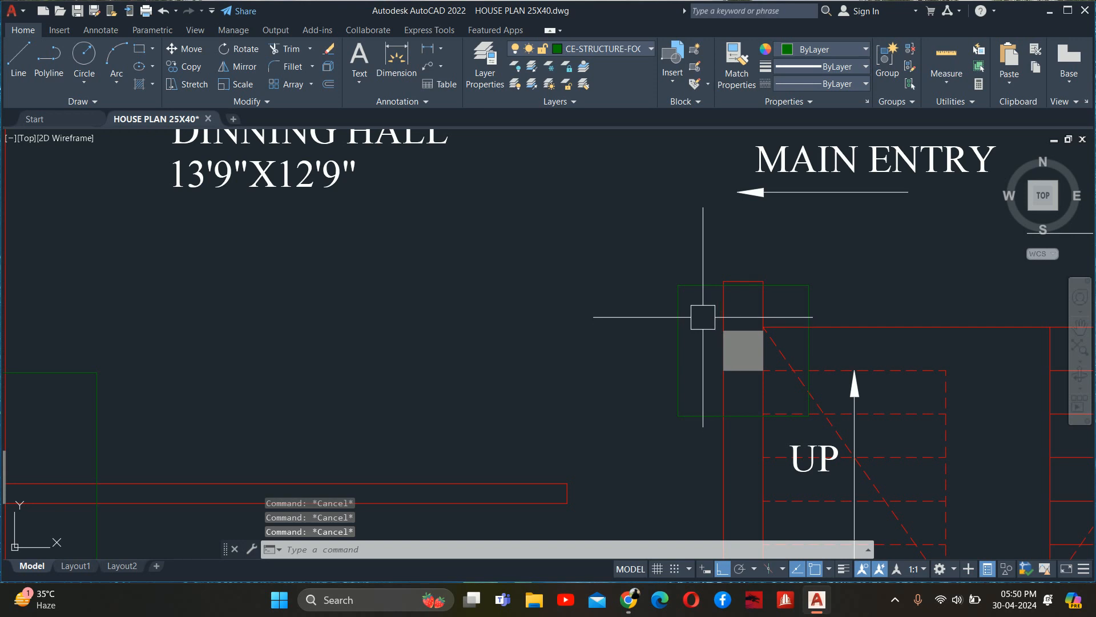
# - Define a block named C1F5 from the square footing and column at the staircase's upper-left corner, with its base point at the column centre
pyautogui.press('Return')
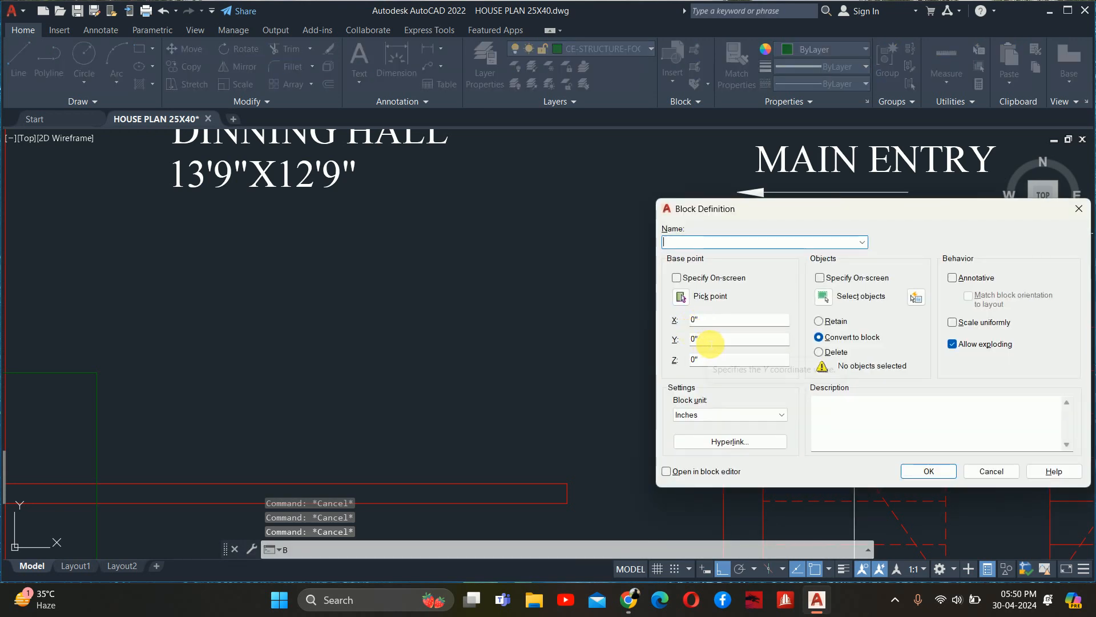
pyautogui.write('C1F5')
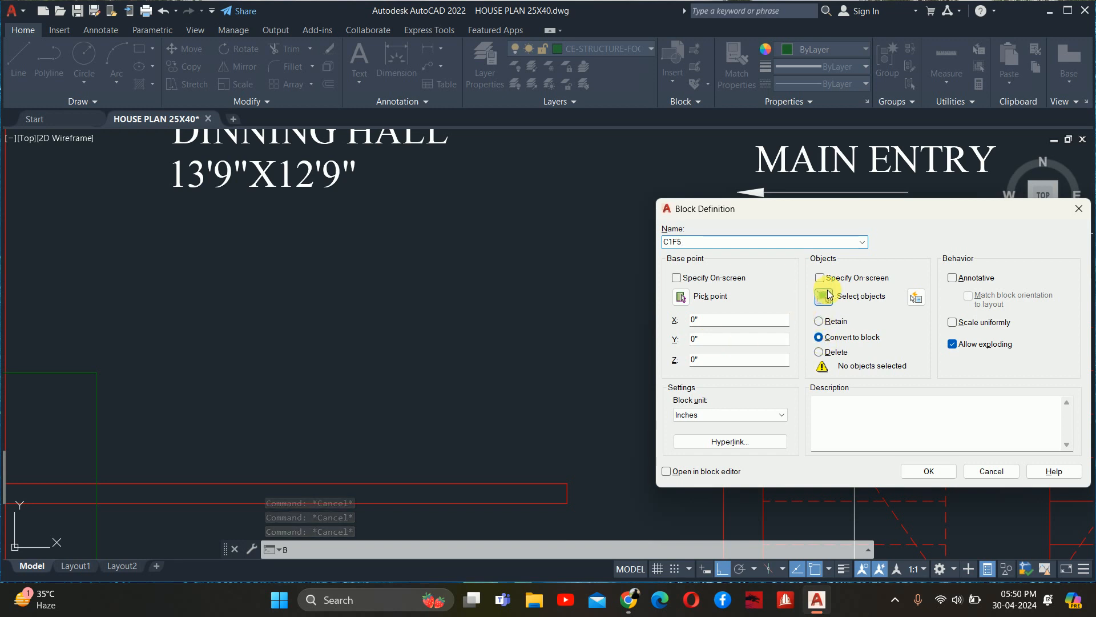
pyautogui.click(828, 295)
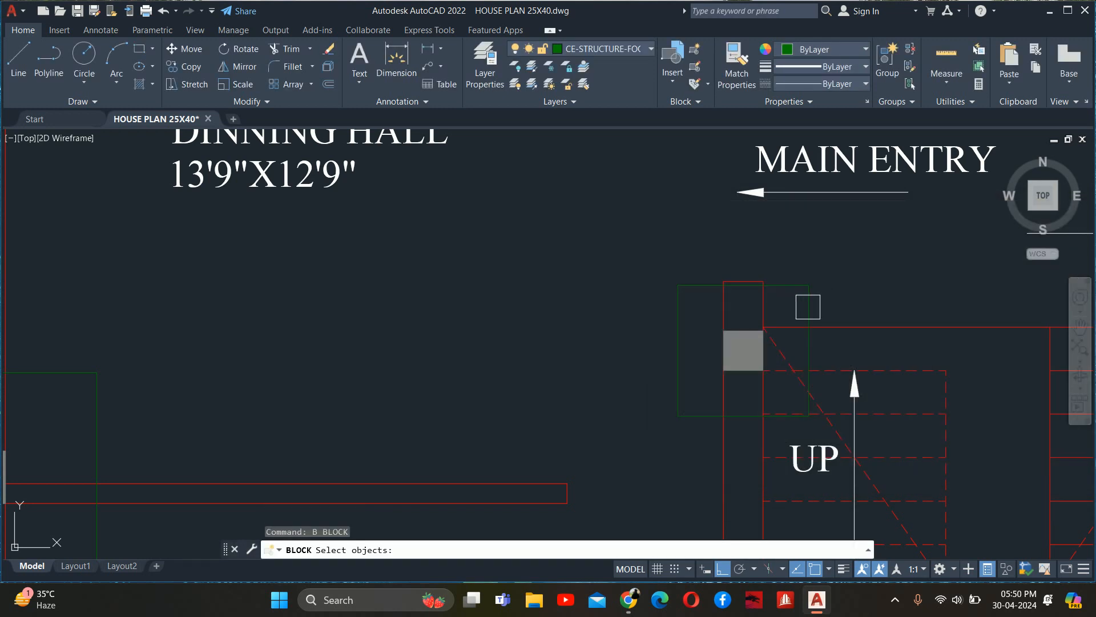
pyautogui.scroll(3, 798, 309)
pyautogui.click(798, 309)
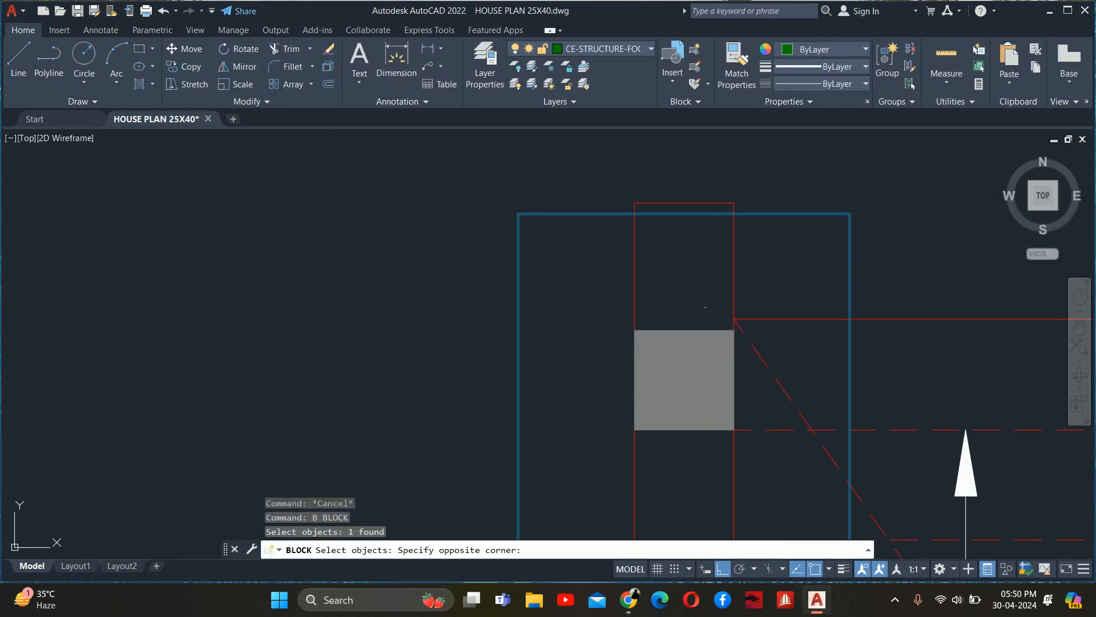
pyautogui.click(687, 368)
pyautogui.scroll(-2, 692, 342)
pyautogui.press('Return')
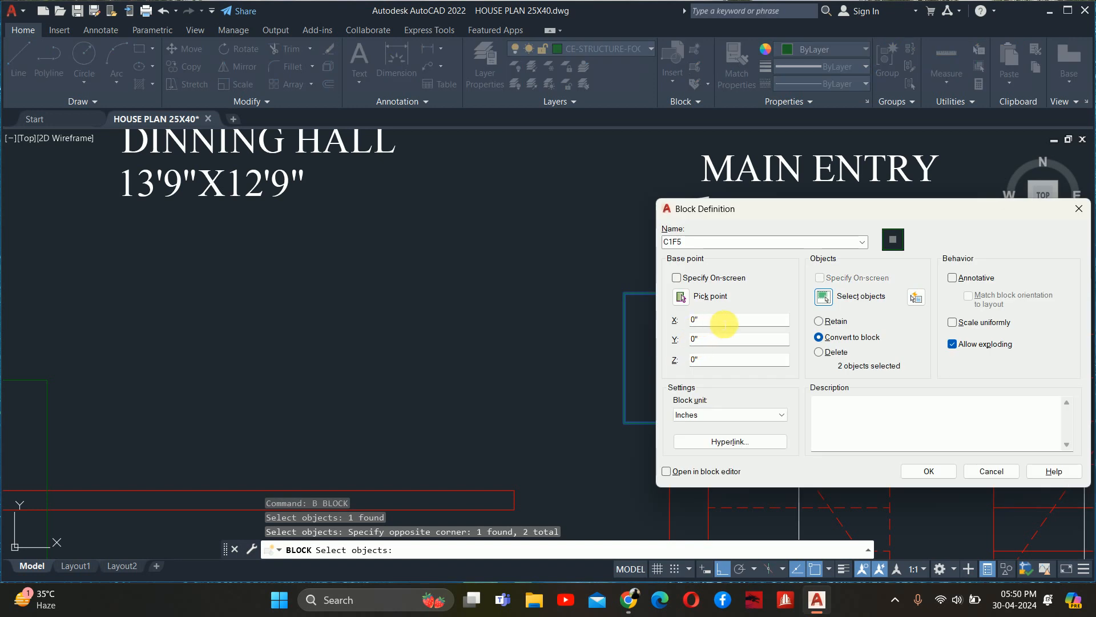
pyautogui.click(681, 296)
pyautogui.scroll(3, 688, 371)
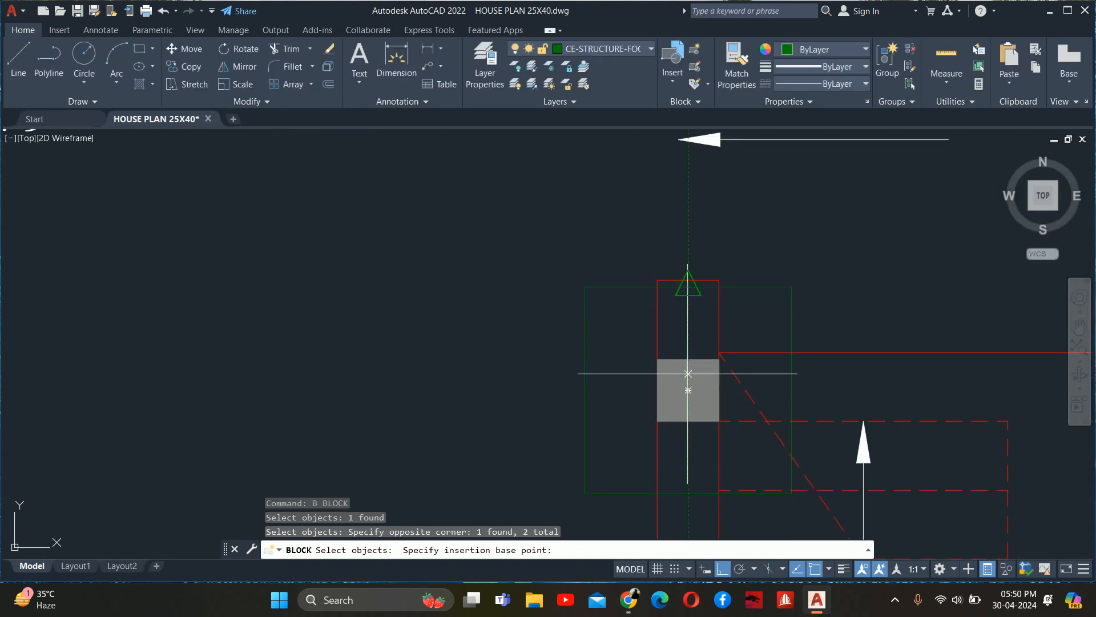
pyautogui.click(687, 388)
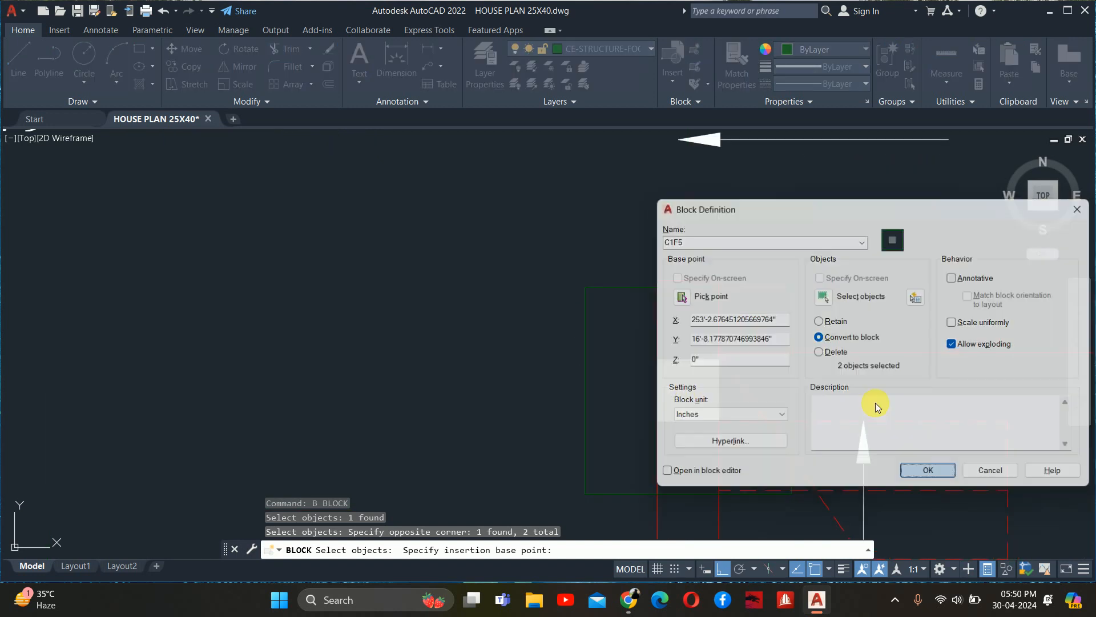
pyautogui.press('Escape')
pyautogui.scroll(-5, 762, 312)
pyautogui.press('Escape')
pyautogui.press('Escape')
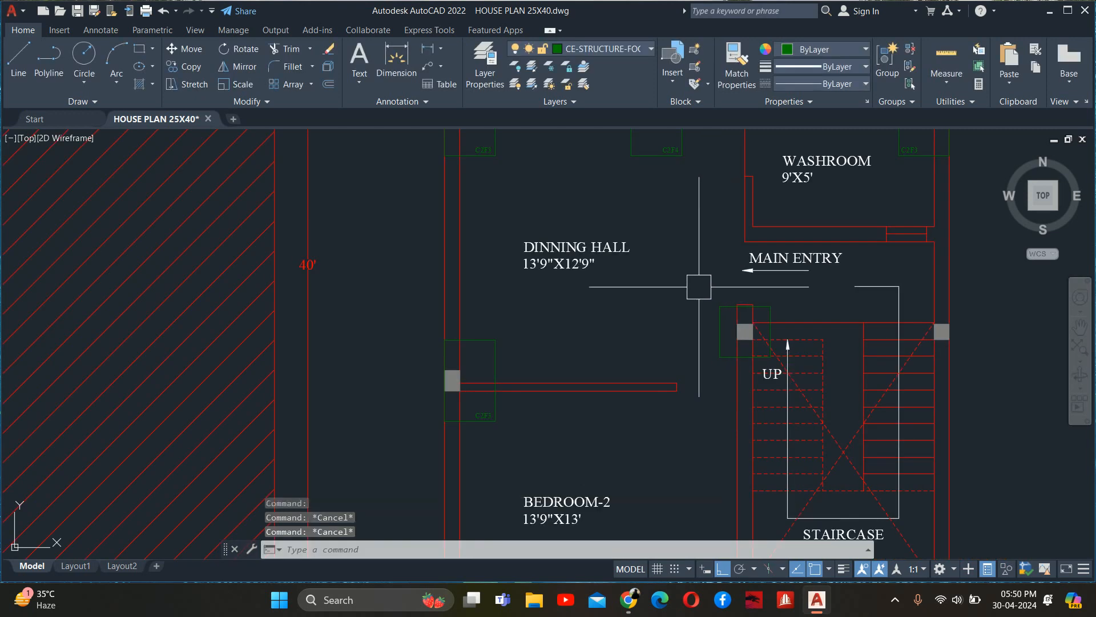
# - Copy the C1F5 footing block onto the column at the staircase's lower-left corner
pyautogui.scroll(-6, 736, 296)
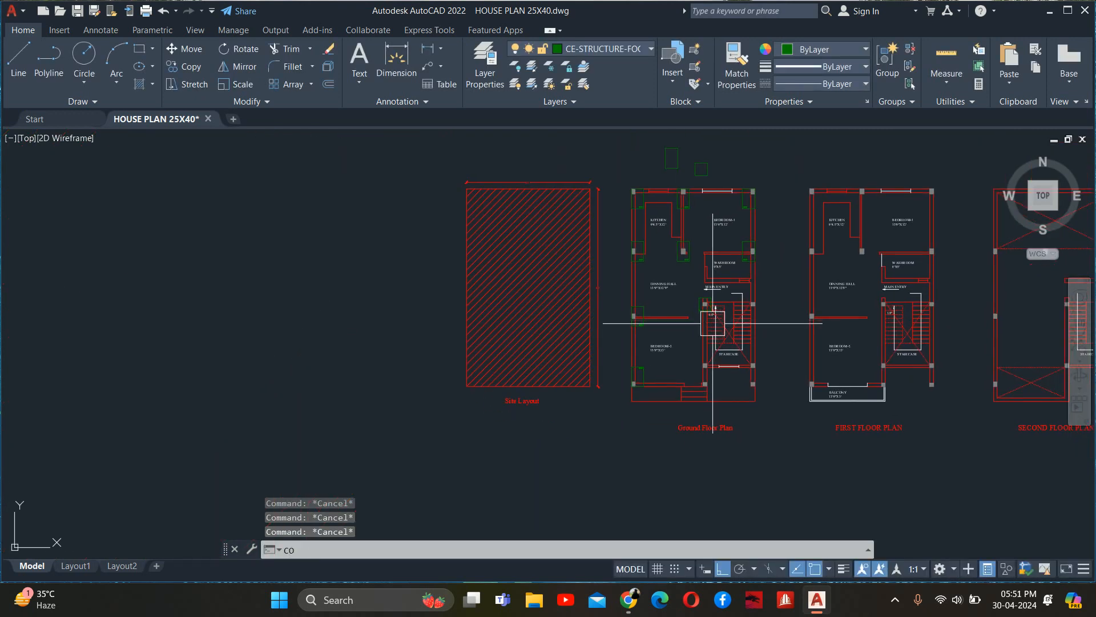
pyautogui.press('Return')
pyautogui.scroll(6, 712, 323)
pyautogui.click(669, 292)
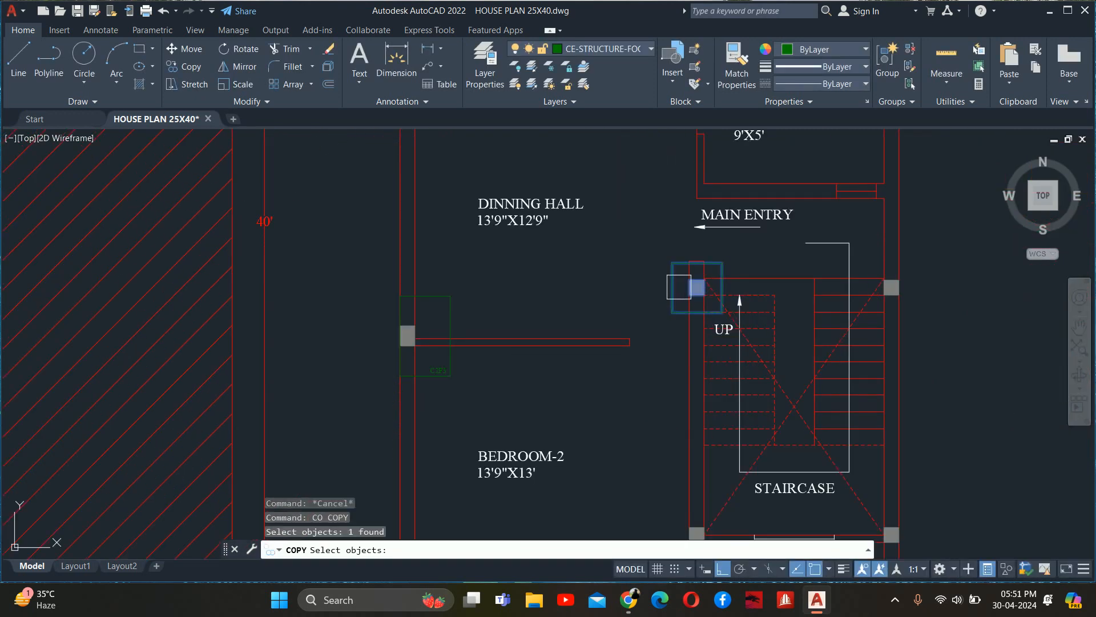
pyautogui.scroll(5, 714, 295)
pyautogui.press('Return')
pyautogui.click(716, 294)
pyautogui.scroll(-5, 705, 263)
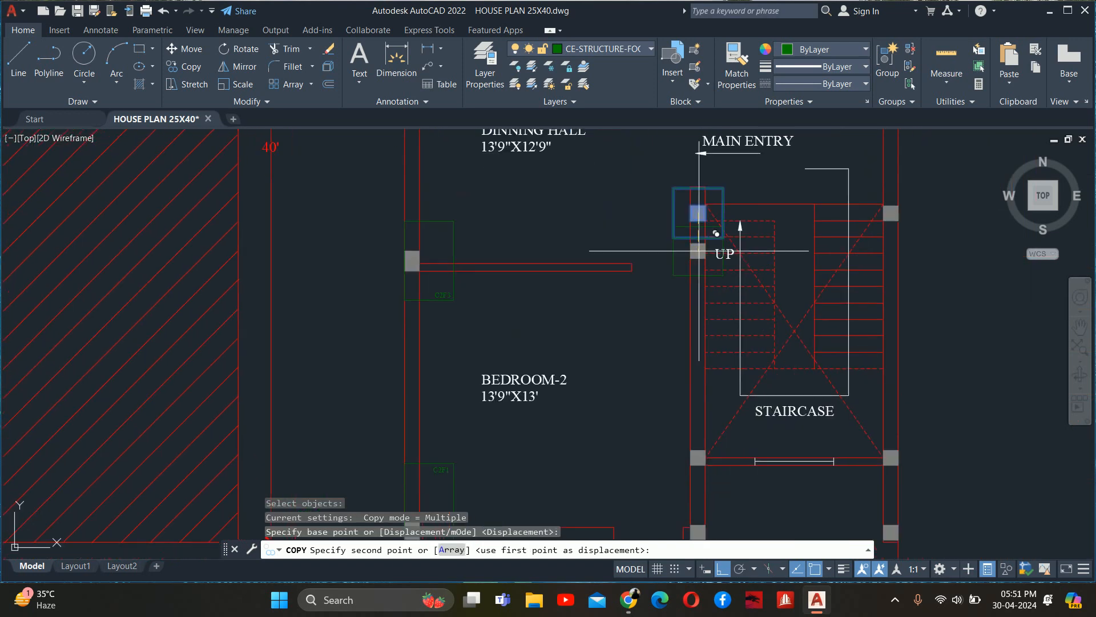
pyautogui.scroll(-5, 711, 320)
pyautogui.scroll(7, 703, 408)
pyautogui.scroll(2, 693, 412)
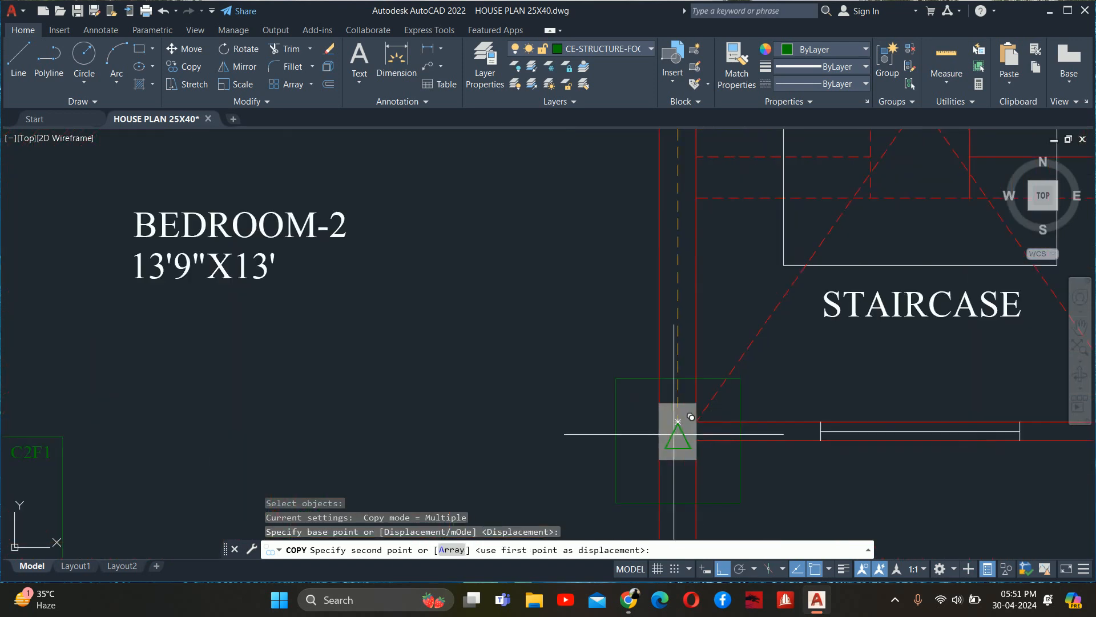
pyautogui.scroll(2, 674, 434)
pyautogui.click(648, 383)
pyautogui.press('Escape')
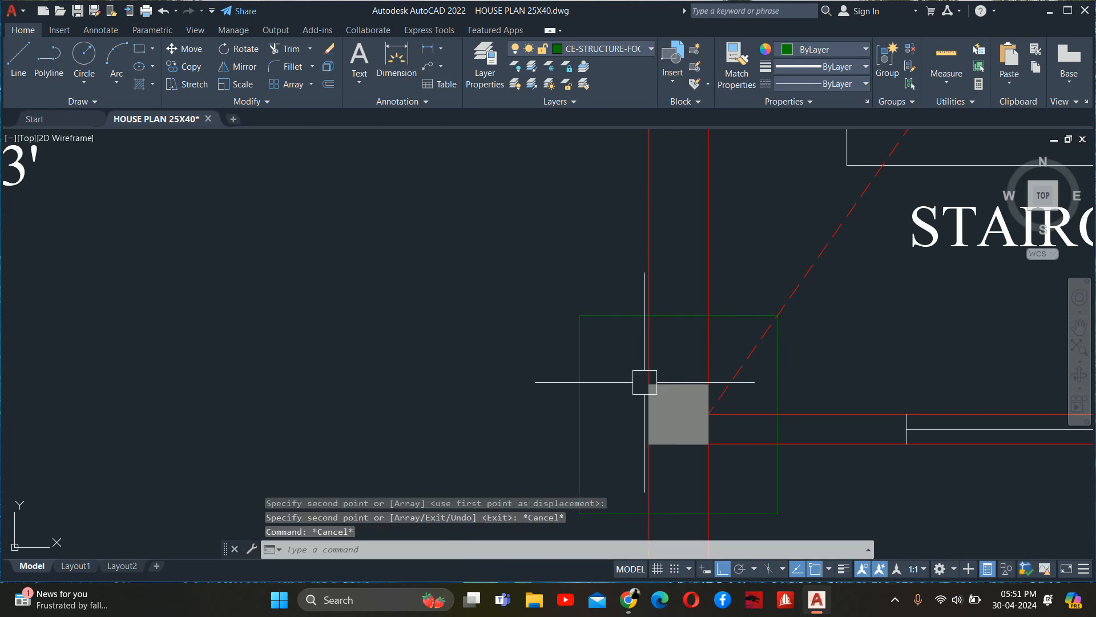
# - Delete the original column lying under the copied footing block at the staircase's lower-left corner
pyautogui.click(633, 343)
pyautogui.click(758, 470)
pyautogui.press('Delete')
pyautogui.scroll(-3, 693, 437)
pyautogui.moveTo(693, 437)
pyautogui.mouseDown(button='middle')
pyautogui.moveTo(694, 461)
pyautogui.moveTo(642, 260)
pyautogui.mouseUp(button='middle')
pyautogui.press('Escape')
pyautogui.press('Escape')
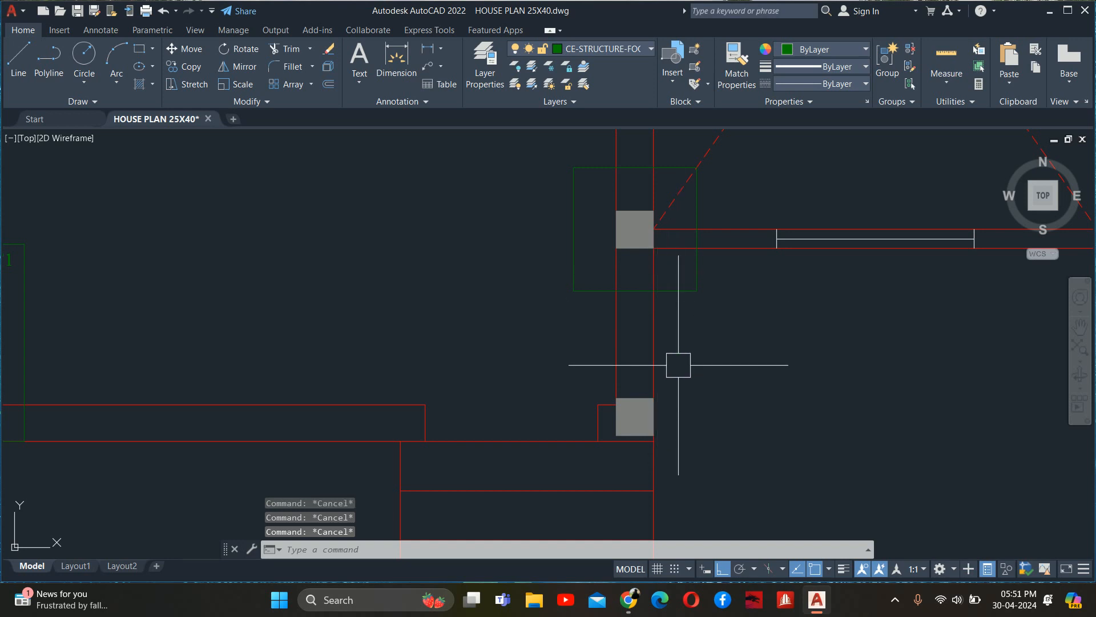
# - Measure the vertical distance from the lowest column's lower-right corner to the lower-right corner of the square footing above it
pyautogui.write('dli')
pyautogui.press('Return')
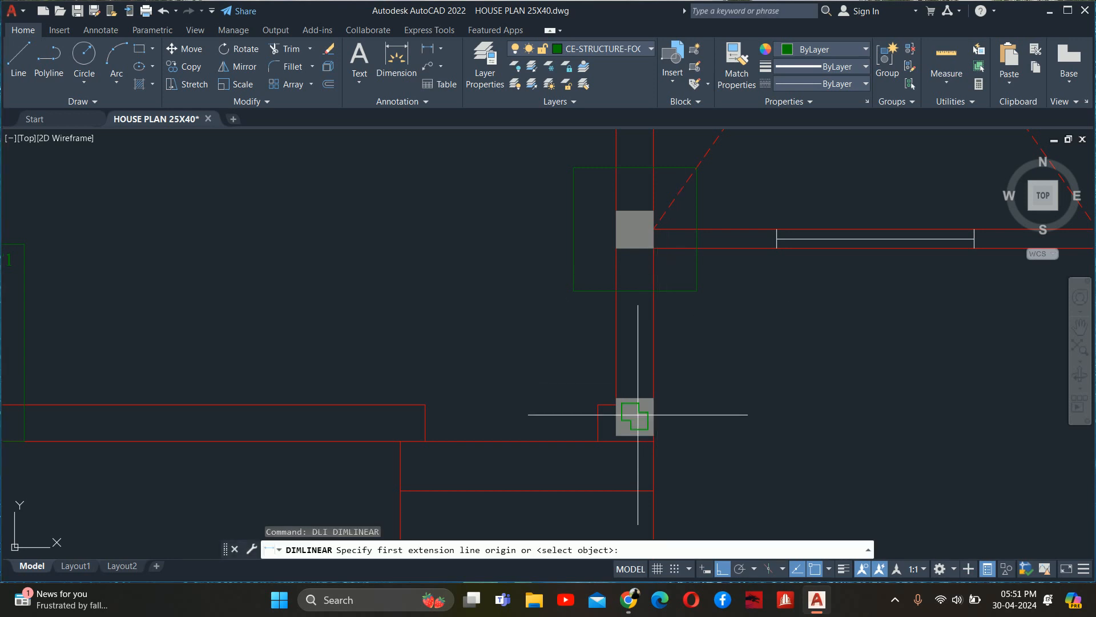
pyautogui.click(653, 435)
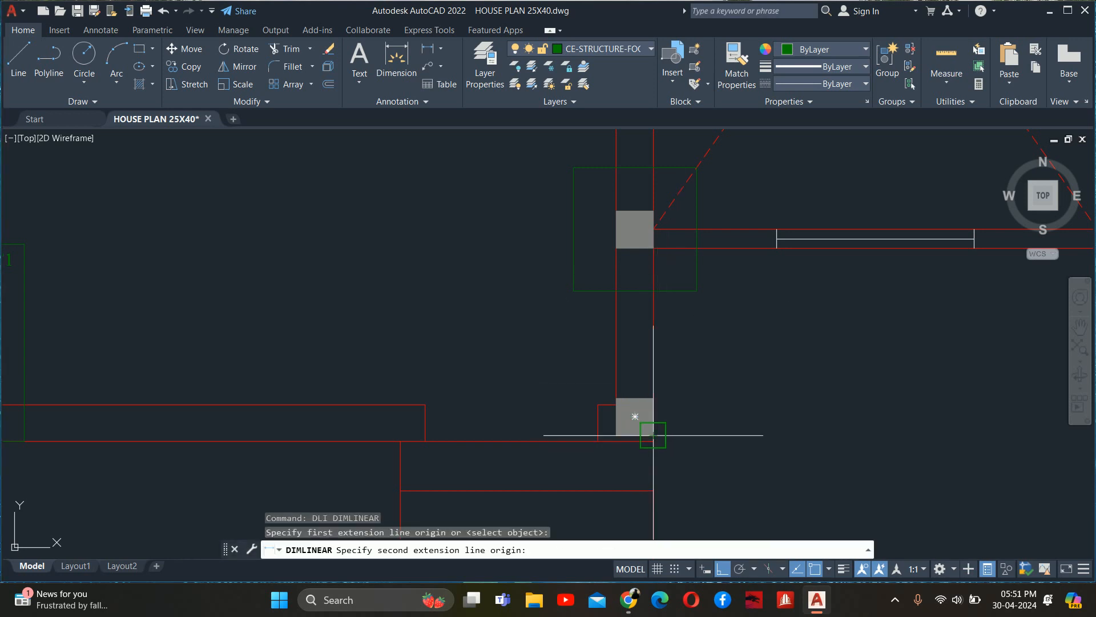
pyautogui.click(697, 291)
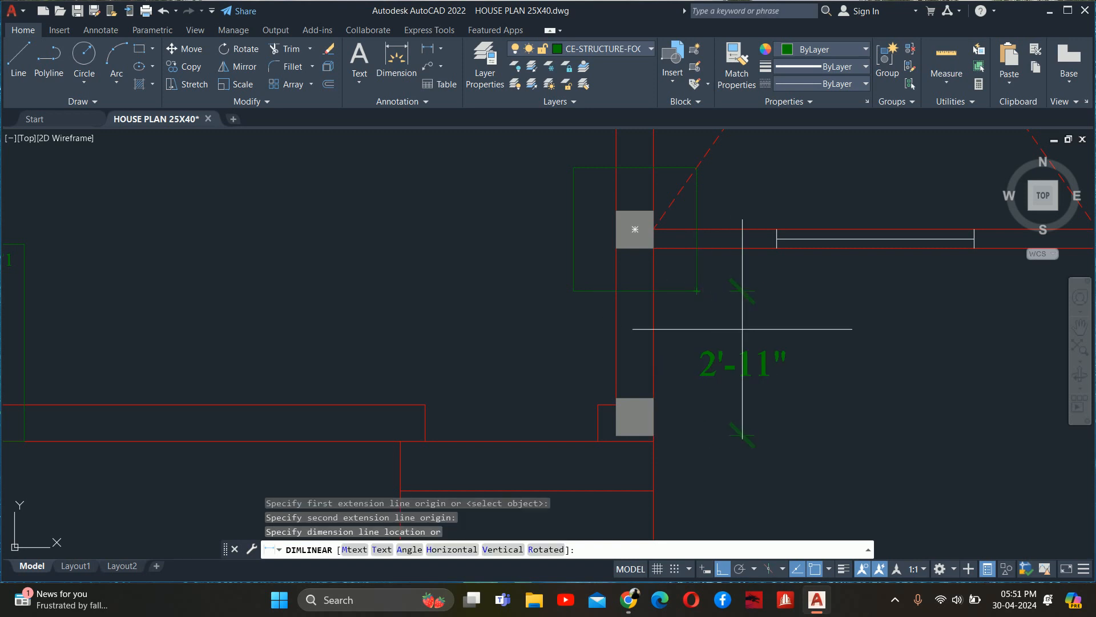
pyautogui.press('Escape')
pyautogui.press('Escape')
pyautogui.press('Escape')
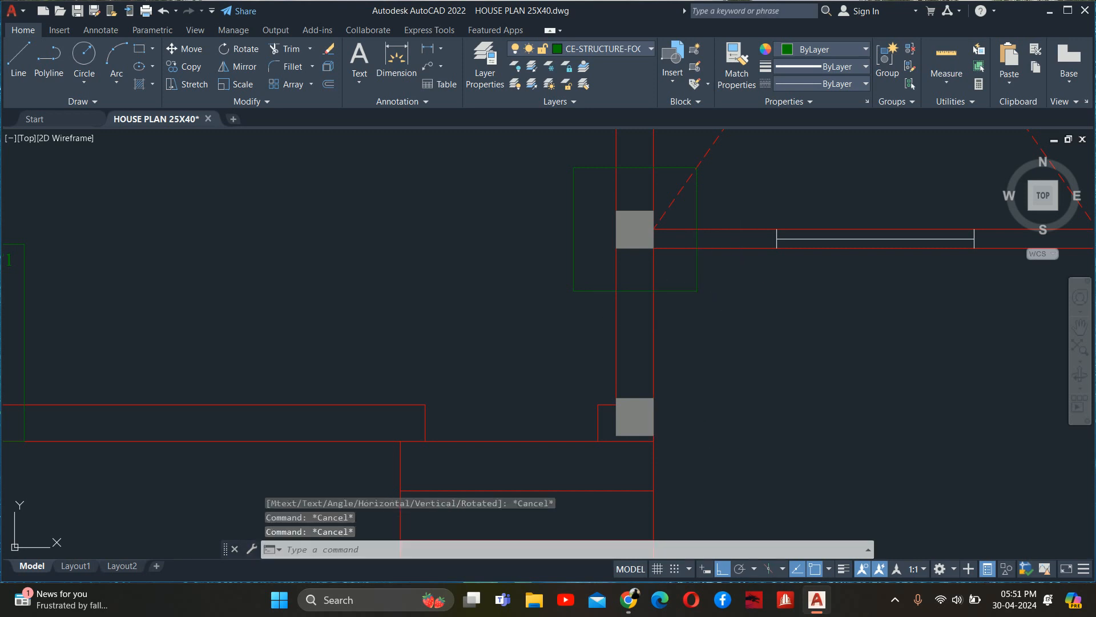
# - Delete the C1F5 footing block at the staircase's lower-left corner
pyautogui.scroll(-3, 707, 320)
pyautogui.scroll(3, 717, 302)
pyautogui.click(717, 296)
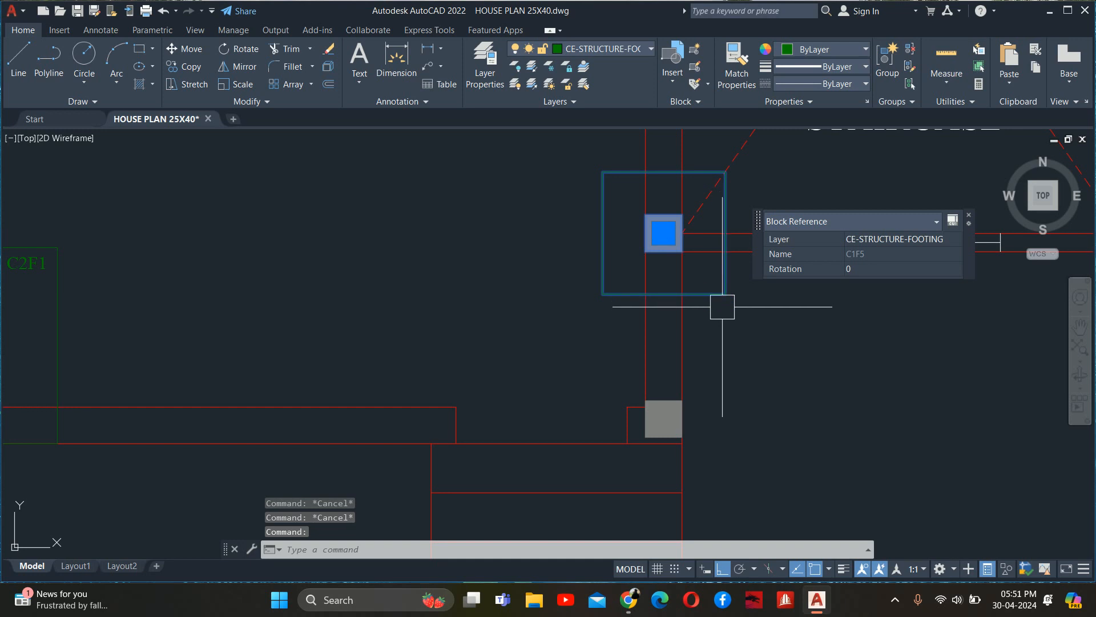
pyautogui.scroll(-2, 718, 308)
pyautogui.moveTo(722, 313); pyautogui.dragTo(714, 398, button='middle')
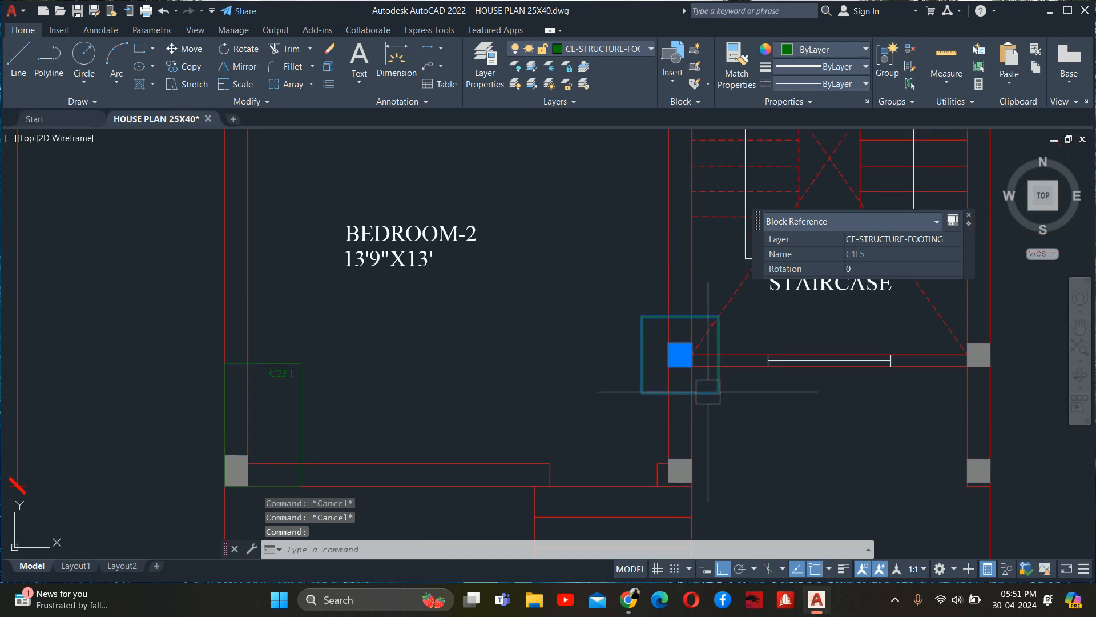
pyautogui.press('Delete')
# - Undo the edits back to before the C1F5 block was copied to the staircase's lower-left column
pyautogui.hotkey('ctrl', 'z')
pyautogui.hotkey('ctrl', 'z')
pyautogui.hotkey('ctrl', 'z')
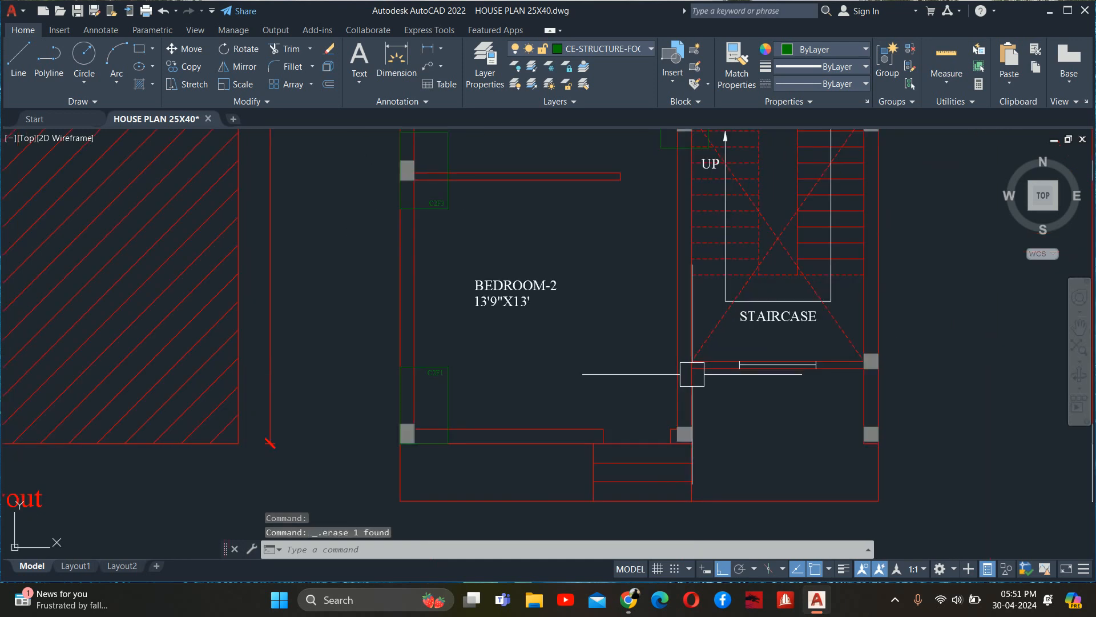
pyautogui.hotkey('ctrl', 'z')
pyautogui.hotkey('ctrl', 'z')
pyautogui.hotkey('ctrl', 'z')
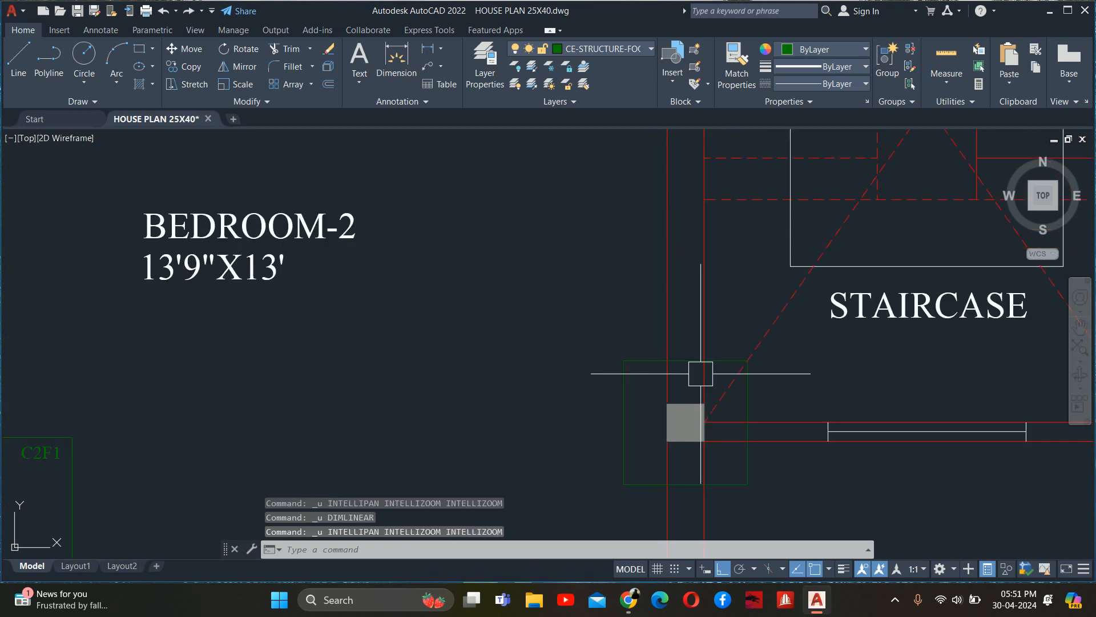
pyautogui.press('Escape')
pyautogui.press('Escape')
pyautogui.press('Escape')
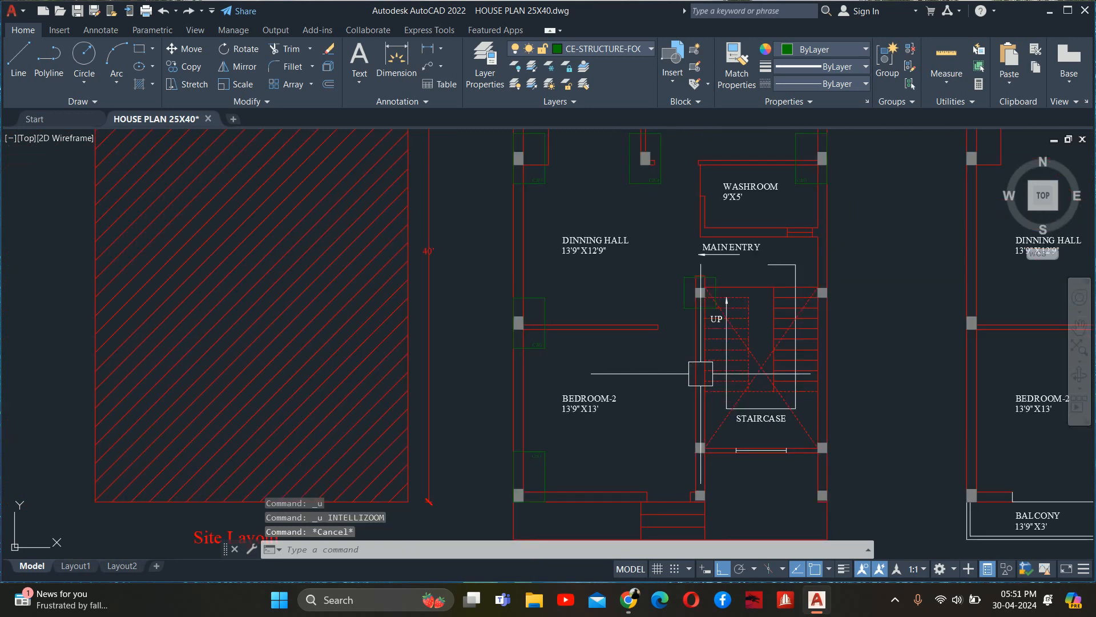
pyautogui.scroll(4, 706, 434)
pyautogui.moveTo(706, 434); pyautogui.dragTo(692, 327, button='middle')
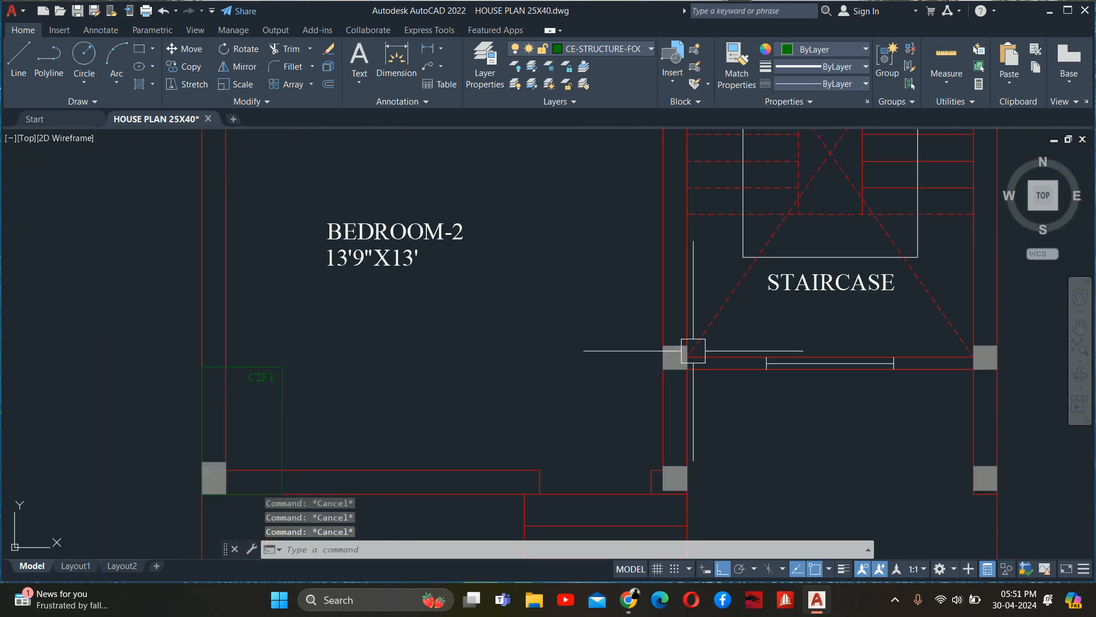
pyautogui.write('rec')
pyautogui.press('Return')
pyautogui.click(534, 386)
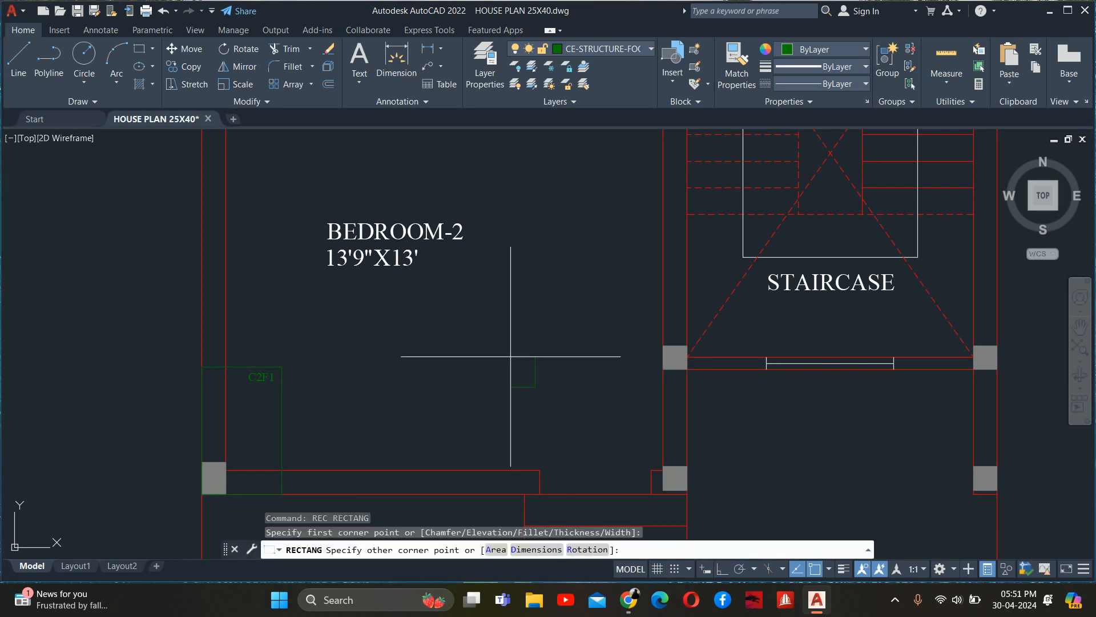
pyautogui.press('Escape')
pyautogui.press('Escape')
pyautogui.press('Escape')
# - Draw a 30-inch horizontal line in the empty area of bedroom-2, below the room label
pyautogui.write('l')
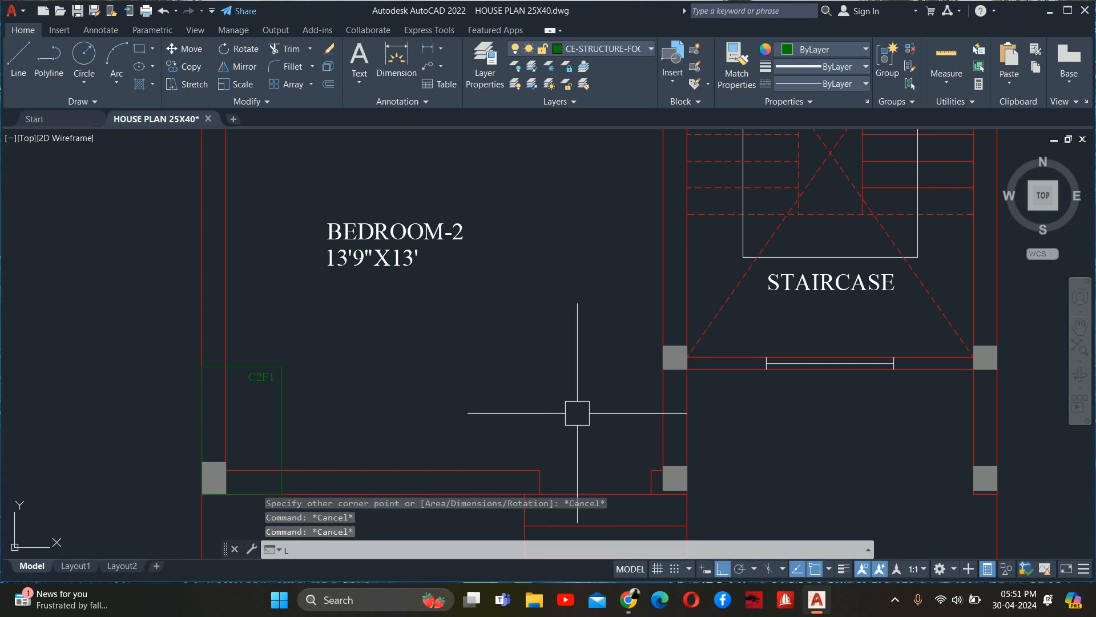
pyautogui.press('Return')
pyautogui.click(591, 399)
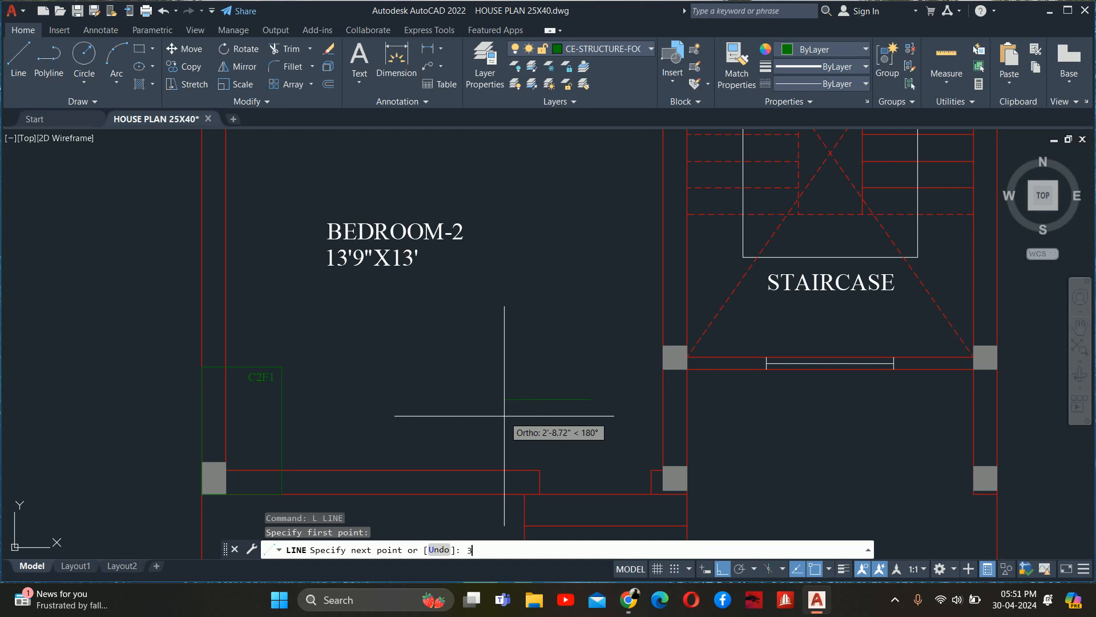
pyautogui.write('30')
pyautogui.press('Return')
pyautogui.press('Escape')
pyautogui.press('Escape')
pyautogui.press('Escape')
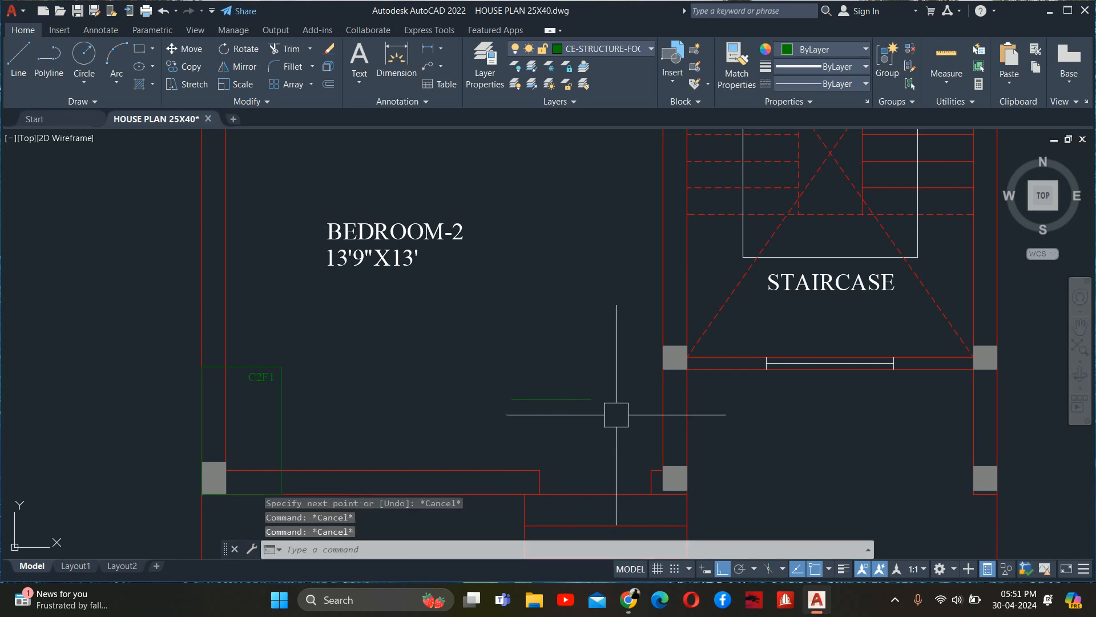
# - Draw a 30-inch vertical line in bedroom-2, above the horizontal line
pyautogui.write('l')
pyautogui.press('Return')
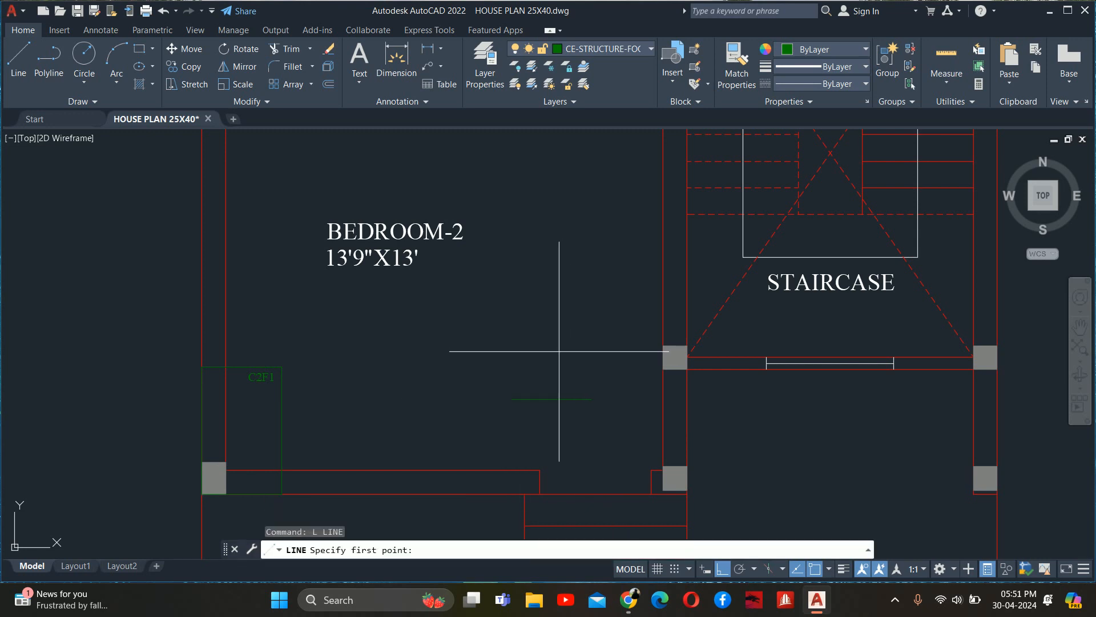
pyautogui.click(559, 351)
pyautogui.write('3')
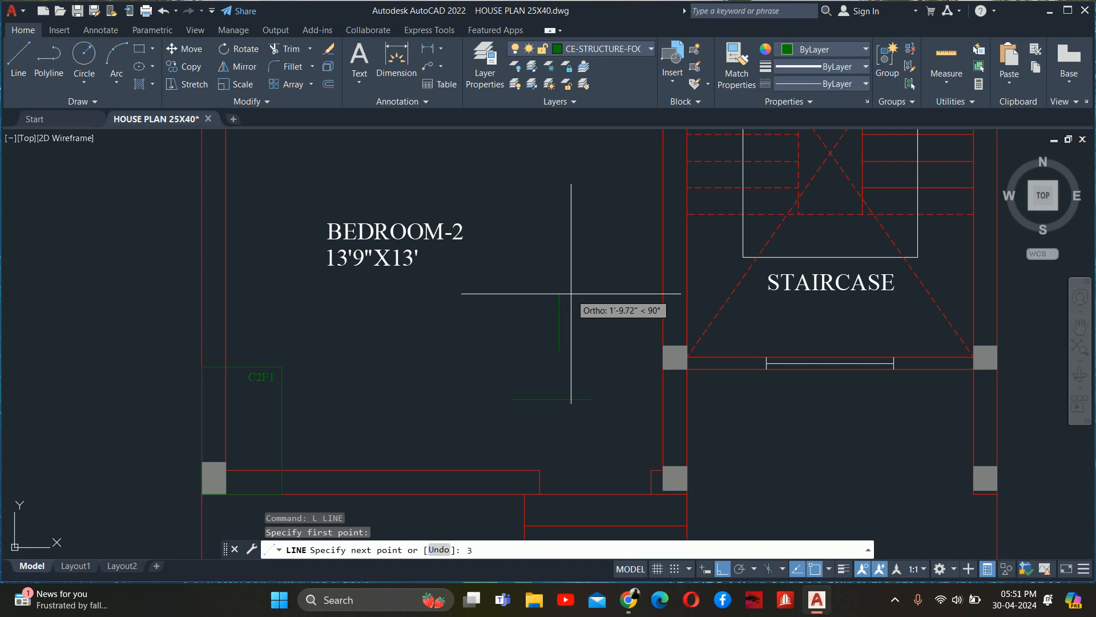
pyautogui.write('0')
pyautogui.press('Return')
pyautogui.press('Escape')
pyautogui.press('Escape')
pyautogui.press('Escape')
# - Move the horizontal line by its midpoint onto the bottom-edge midpoint of the column below the staircase's lower-left column
pyautogui.write('m')
pyautogui.press('Return')
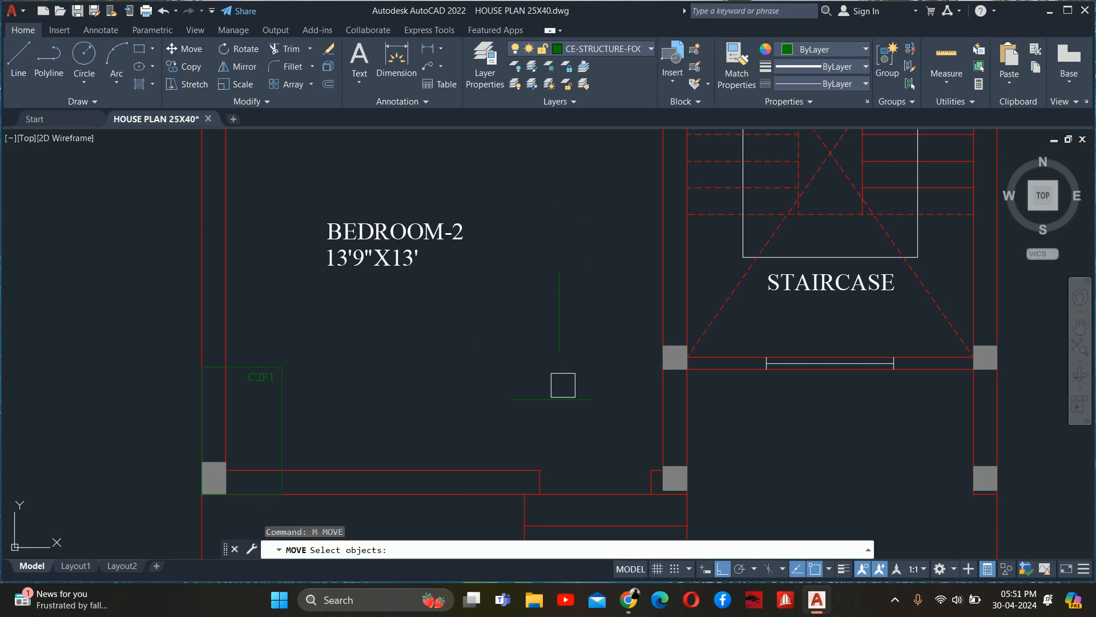
pyautogui.click(560, 397)
pyautogui.press('Return')
pyautogui.click(549, 399)
pyautogui.scroll(4, 662, 508)
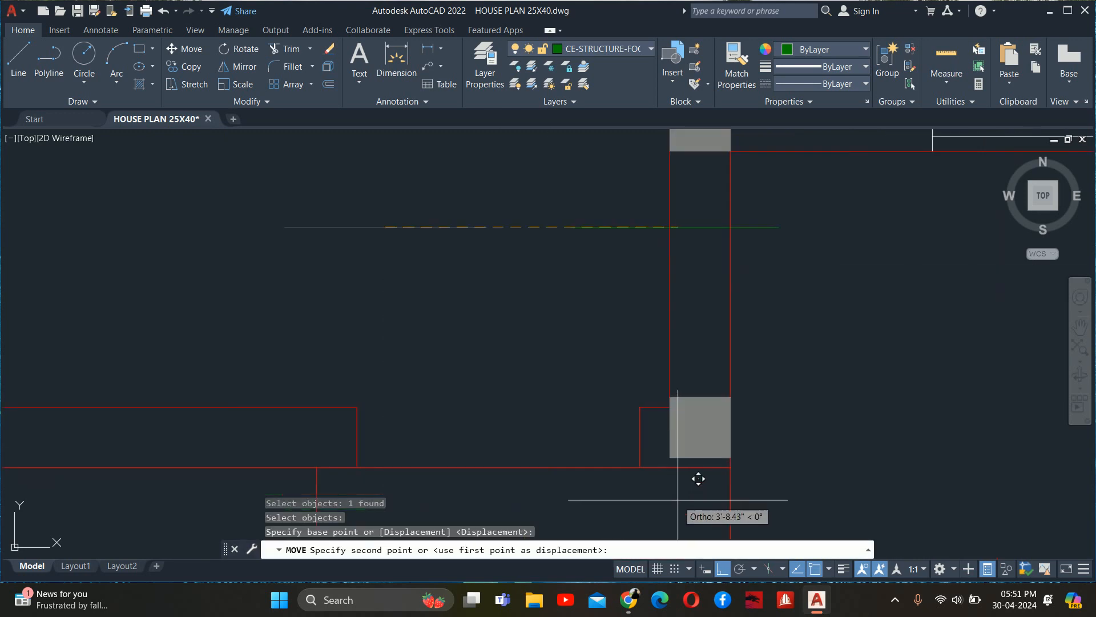
pyautogui.scroll(2, 698, 478)
pyautogui.click(702, 452)
pyautogui.press('Escape')
pyautogui.press('Escape')
pyautogui.scroll(-6, 700, 417)
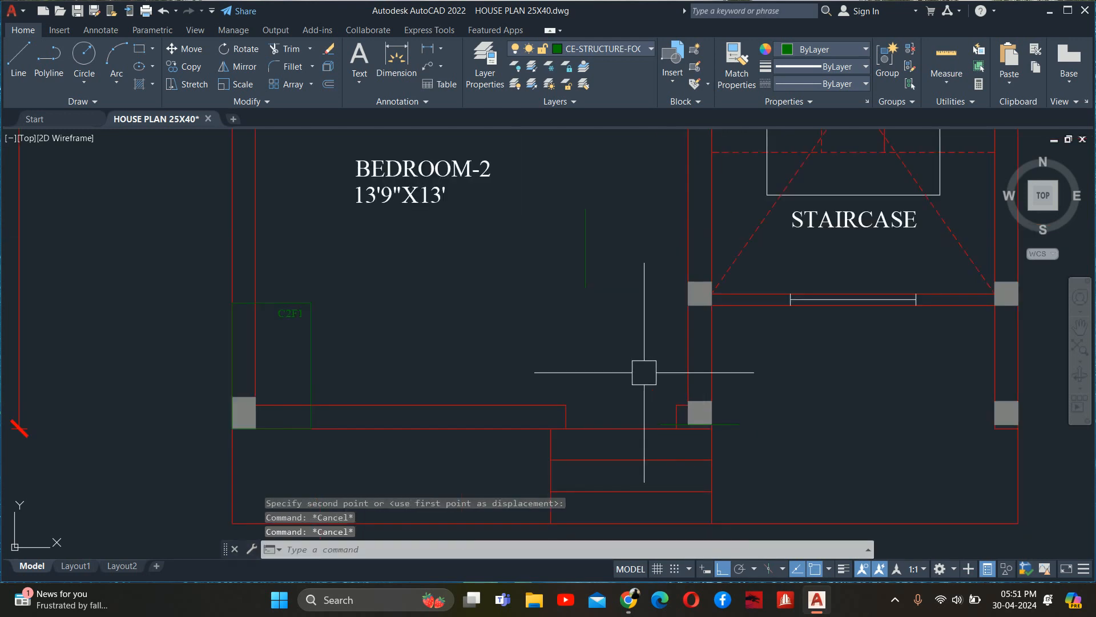
# - Move the vertical line by its midpoint onto the centre of the column at the staircase's lower-left corner
pyautogui.moveTo(643, 374); pyautogui.dragTo(663, 497, button='middle')
pyautogui.press('Return')
pyautogui.click(607, 398)
pyautogui.press('Return')
pyautogui.click(606, 371)
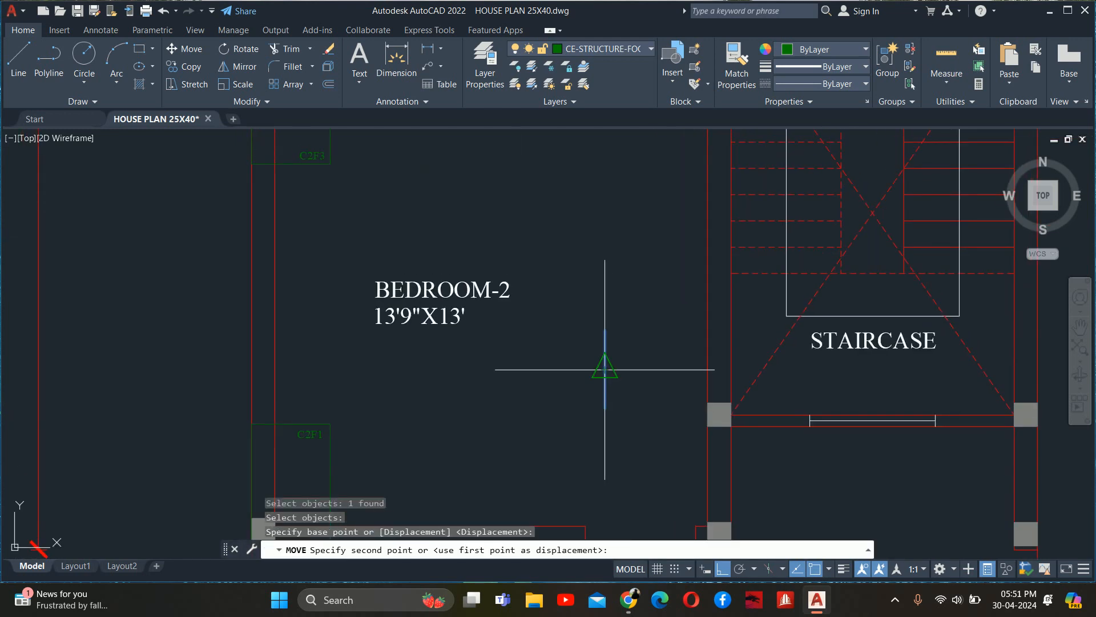
pyautogui.scroll(3, 702, 420)
pyautogui.click(771, 397)
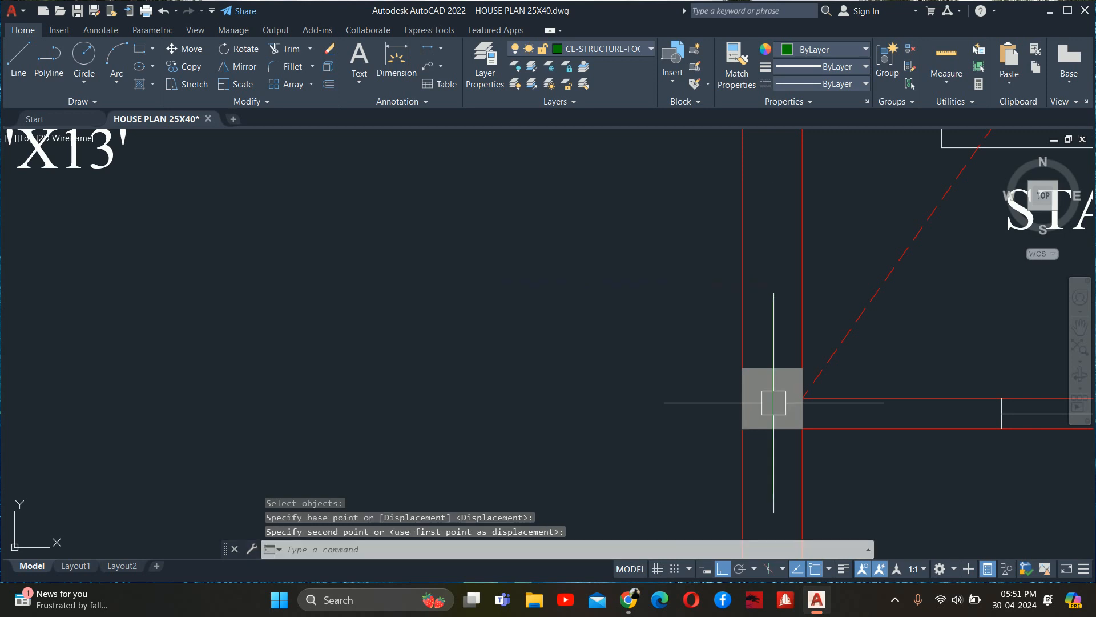
# - Draw the footing's top-left outline from the vertical line's upper end across, then down to the horizontal line's left end
pyautogui.press('Escape')
pyautogui.press('Escape')
pyautogui.press('Escape')
pyautogui.scroll(-2, 736, 403)
pyautogui.moveTo(731, 405); pyautogui.dragTo(713, 341, button='middle')
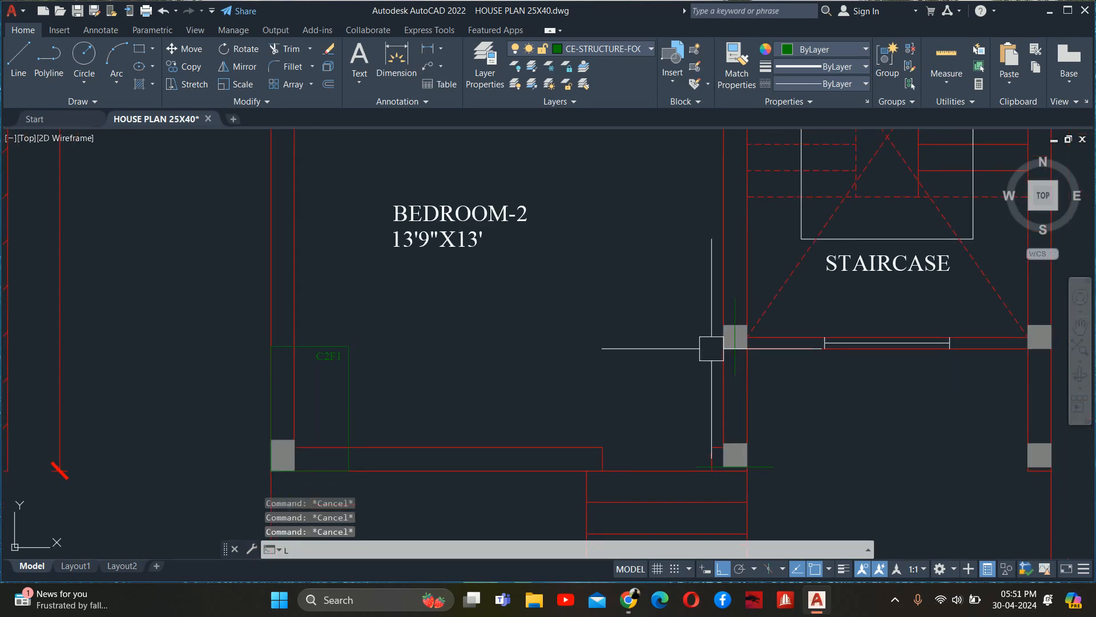
pyautogui.write('L')
pyautogui.press('Return')
pyautogui.click(735, 298)
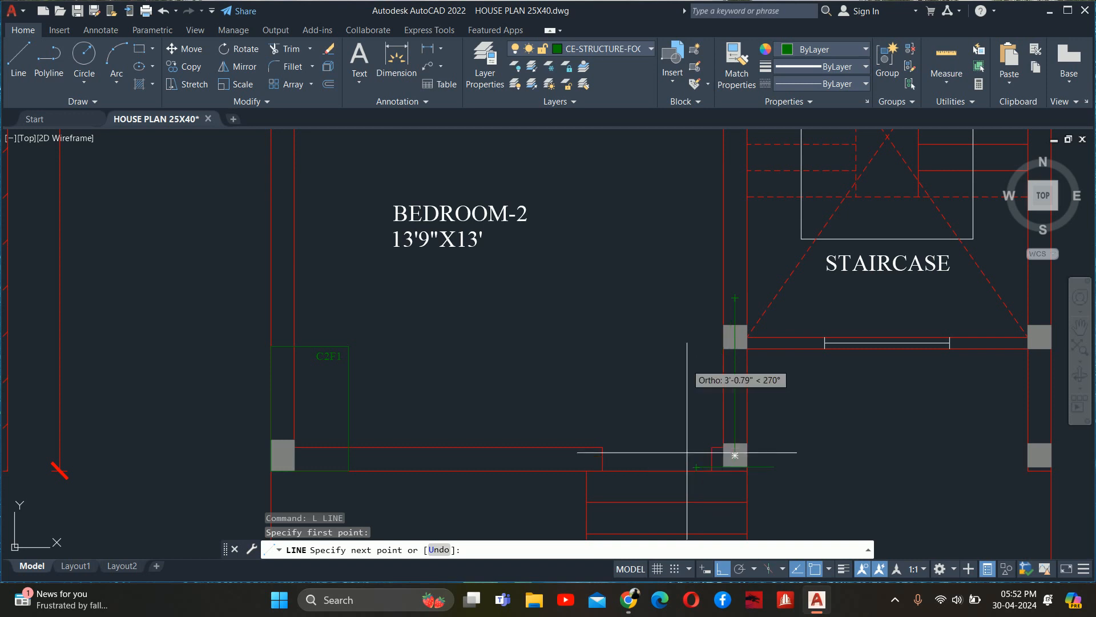
pyautogui.click(695, 314)
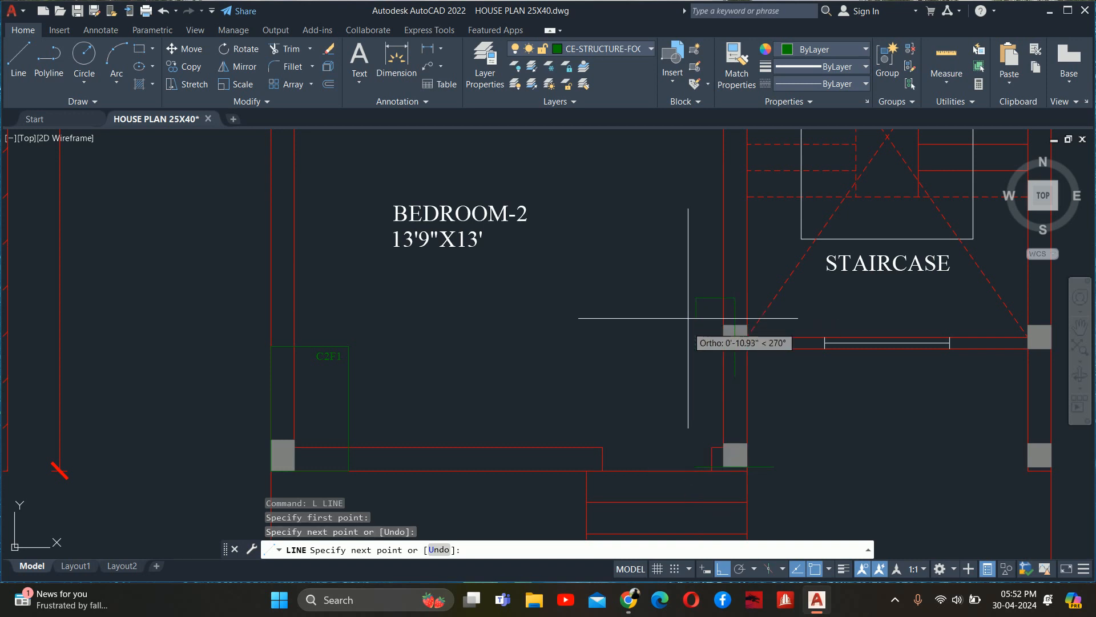
pyautogui.click(696, 467)
pyautogui.press('Escape')
pyautogui.press('Return')
pyautogui.click(733, 299)
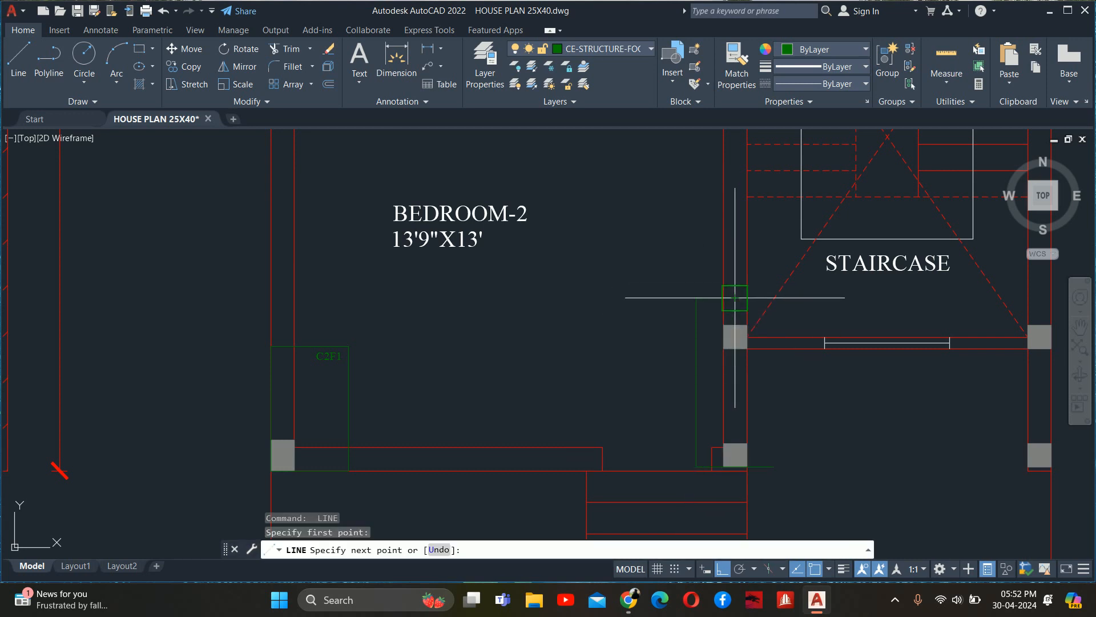
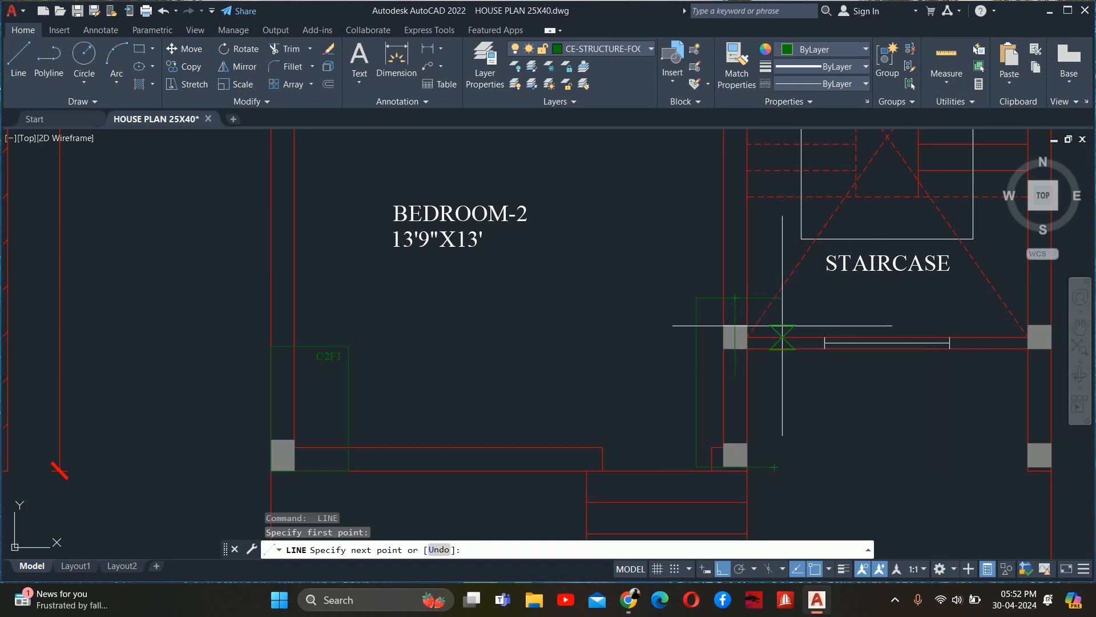
pyautogui.scroll(2, 788, 316)
pyautogui.scroll(2, 788, 316)
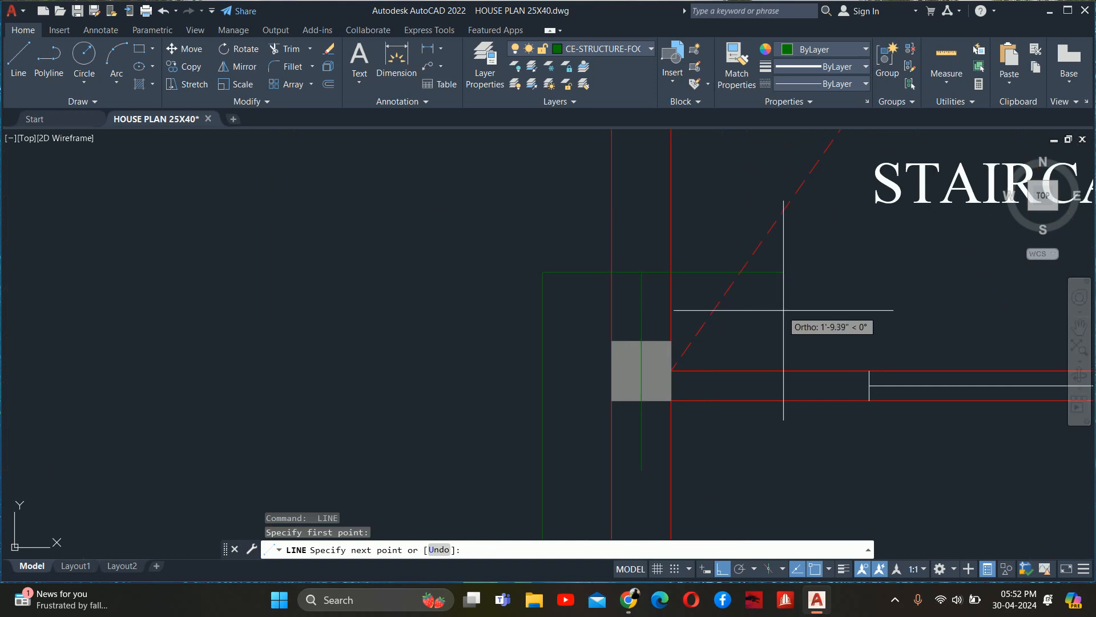
pyautogui.scroll(-4, 784, 318)
pyautogui.press('Escape')
# - Delete the vertical guide line running through the column at the staircase's lower-left corner
pyautogui.scroll(3, 724, 303)
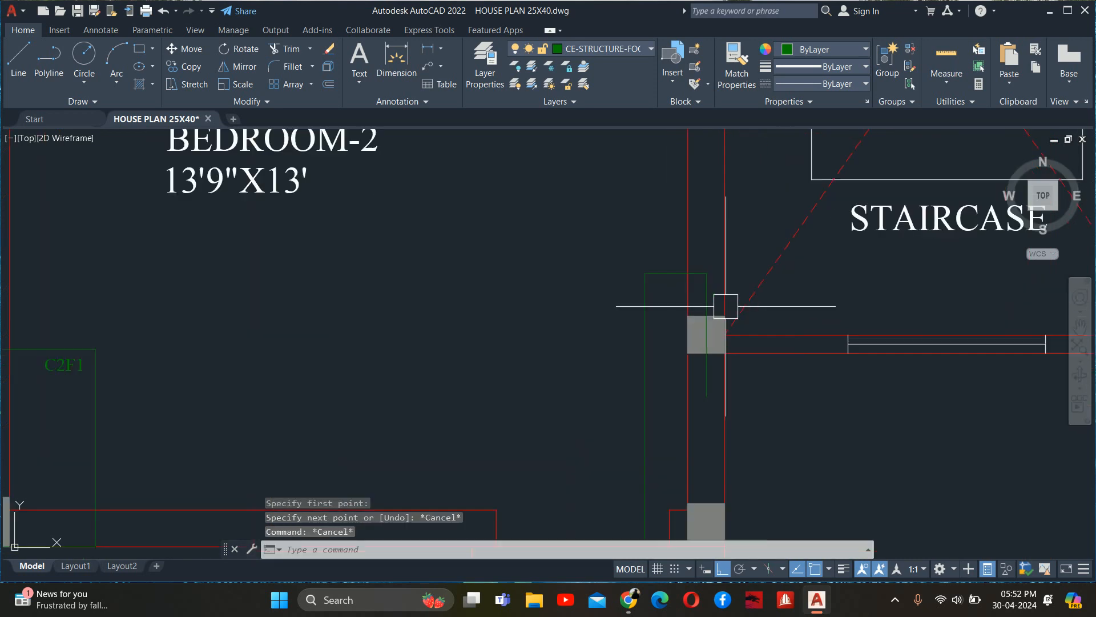
pyautogui.click(699, 292)
pyautogui.press('Delete')
pyautogui.scroll(-3, 711, 306)
pyautogui.scroll(-2, 711, 306)
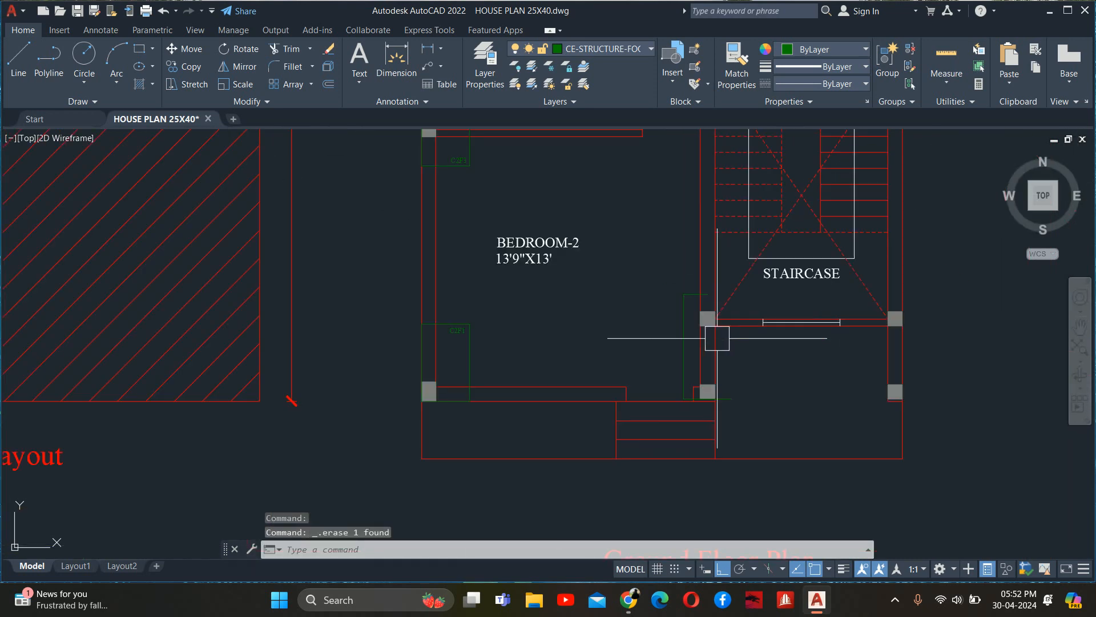
# - Draw the footing's right side from the horizontal line's right end straight up to the level of the top edge
pyautogui.write('l')
pyautogui.press('Return')
pyautogui.click(731, 400)
pyautogui.scroll(5, 734, 372)
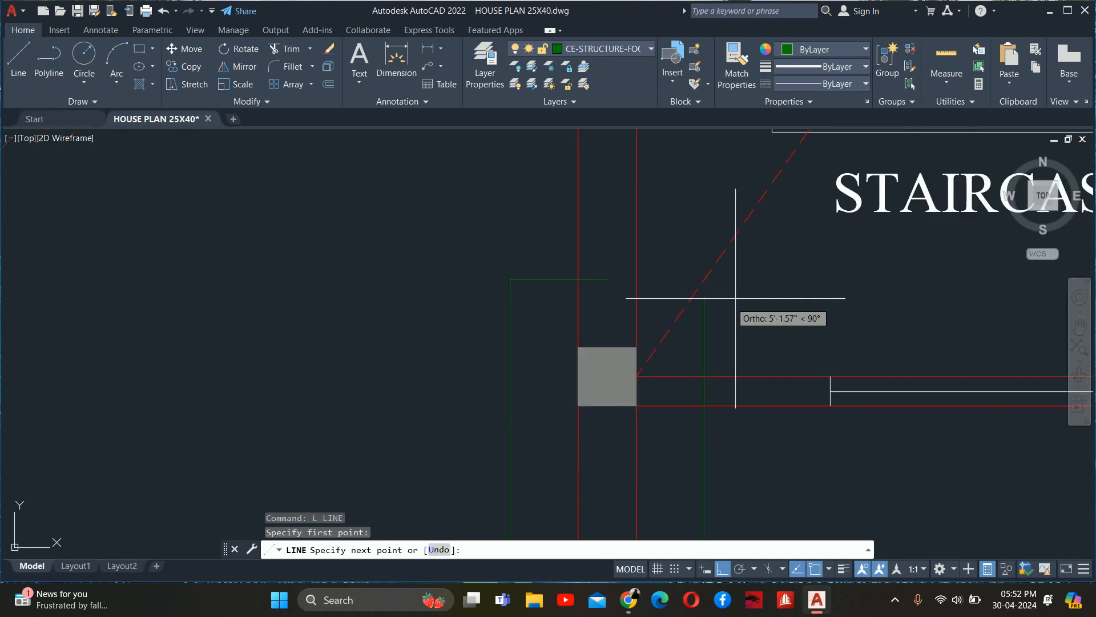
pyautogui.scroll(2, 600, 283)
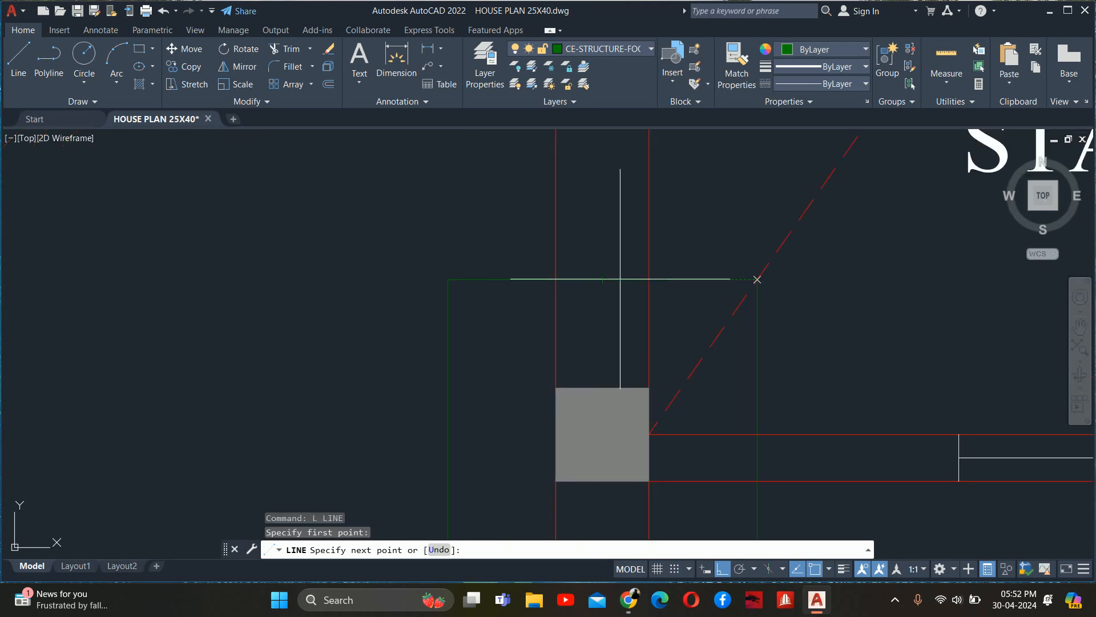
pyautogui.press('Escape')
pyautogui.press('Escape')
pyautogui.press('Escape')
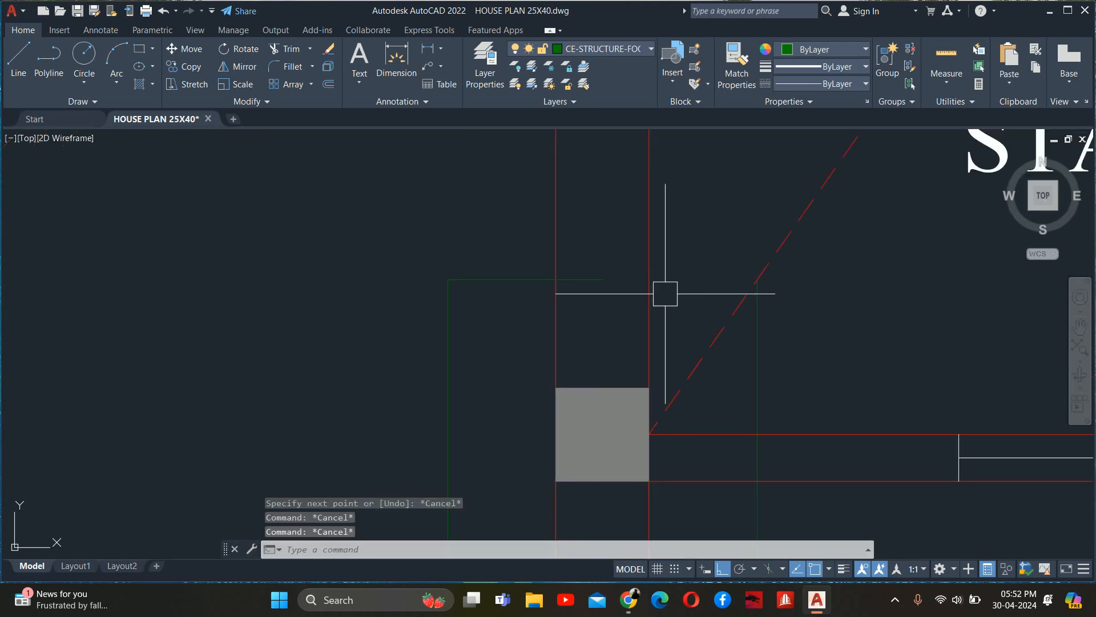
# - Fillet the footing's top edge and right side with radius 0 to close the top-right corner
pyautogui.write('f')
pyautogui.press('Return')
pyautogui.write('r')
pyautogui.press('Return')
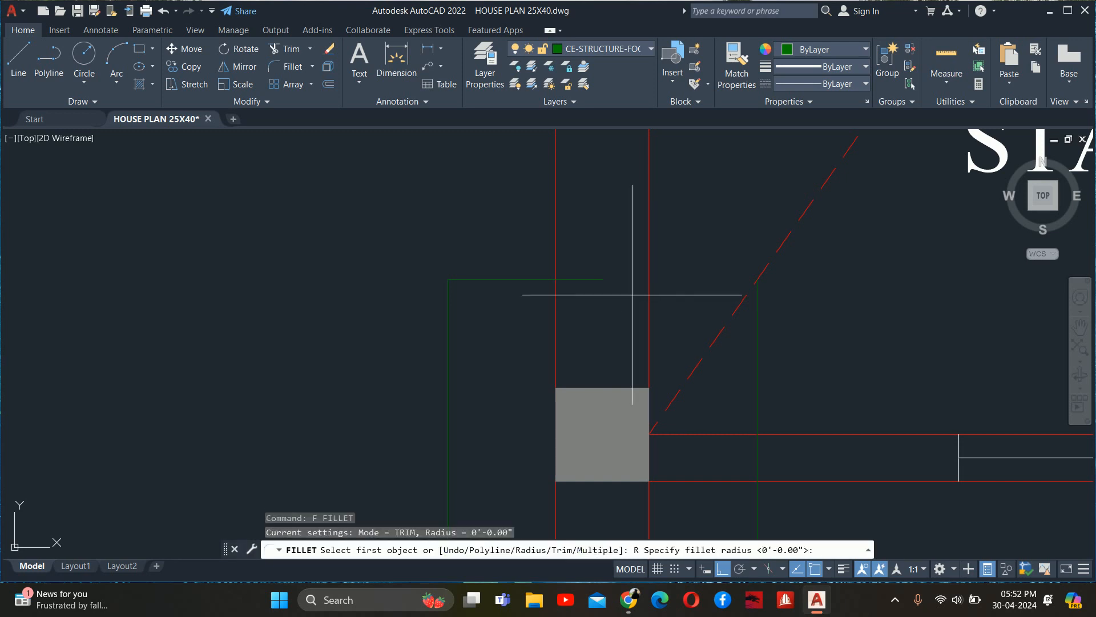
pyautogui.write('0')
pyautogui.press('Return')
pyautogui.click(604, 269)
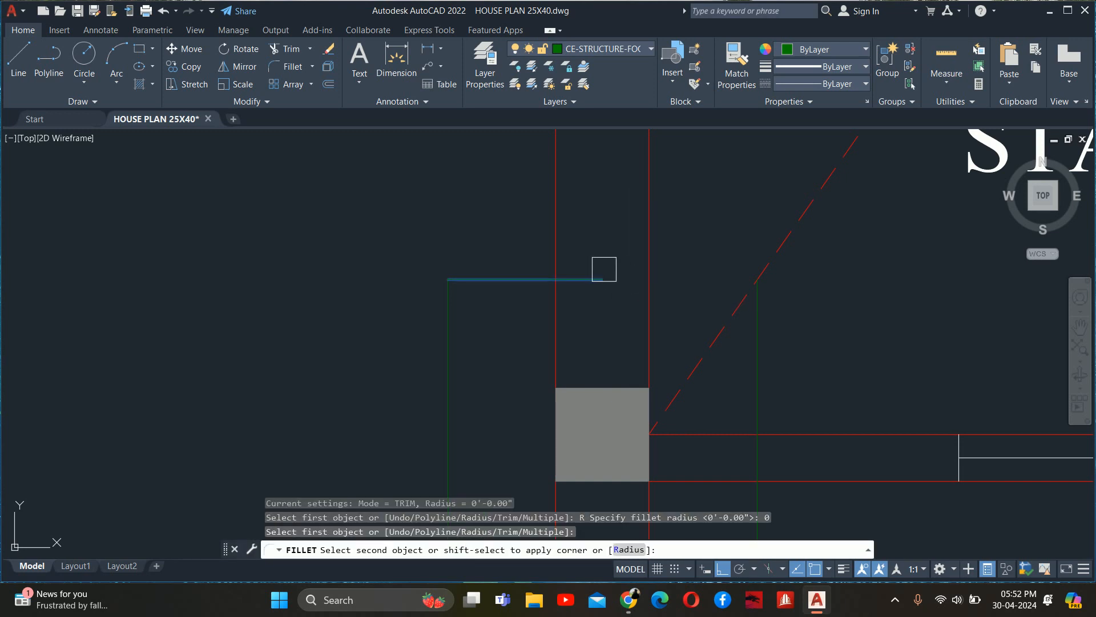
pyautogui.click(746, 315)
pyautogui.press('Escape')
pyautogui.press('Escape')
pyautogui.press('Escape')
pyautogui.scroll(-5, 759, 317)
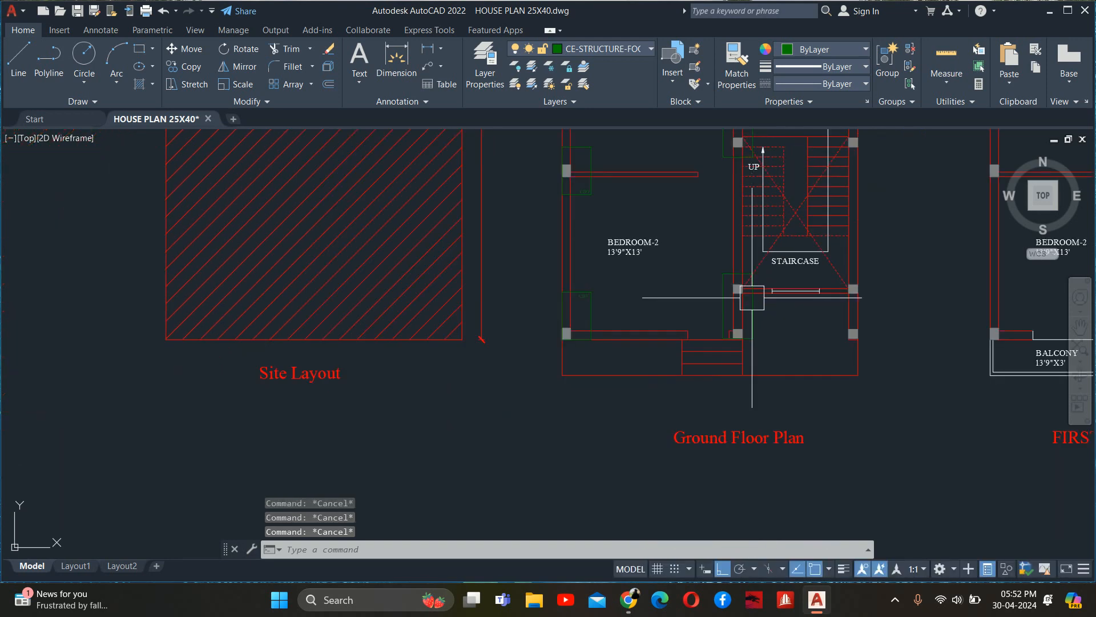
pyautogui.scroll(2, 752, 298)
pyautogui.write('C')
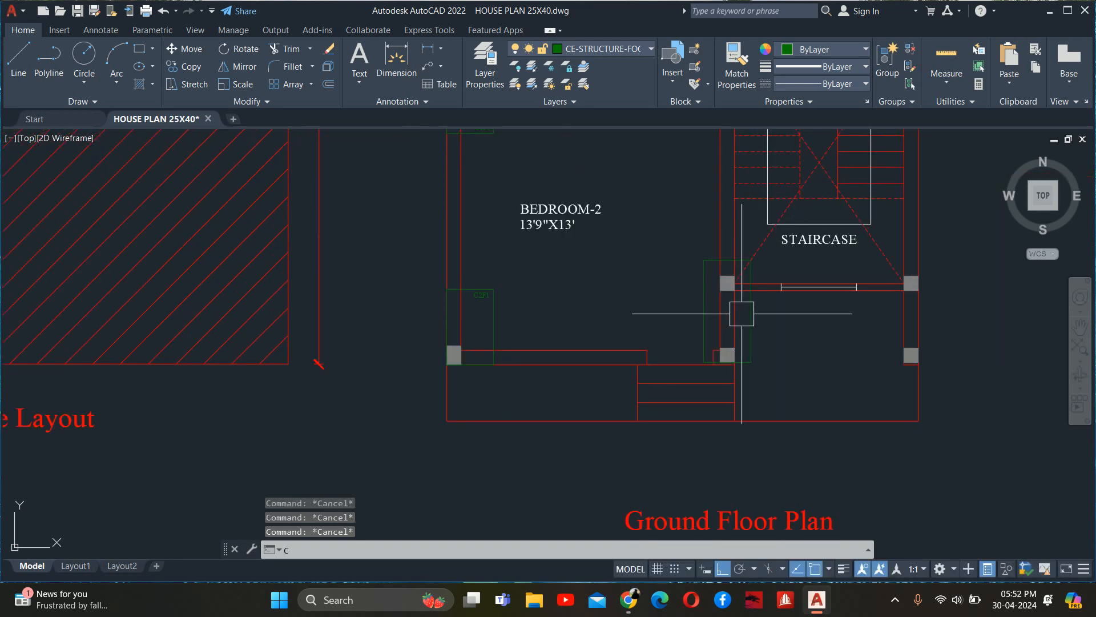
pyautogui.write('O')
pyautogui.press('Return')
pyautogui.click(748, 319)
pyautogui.scroll(4, 718, 288)
pyautogui.press('Escape')
pyautogui.press('Escape')
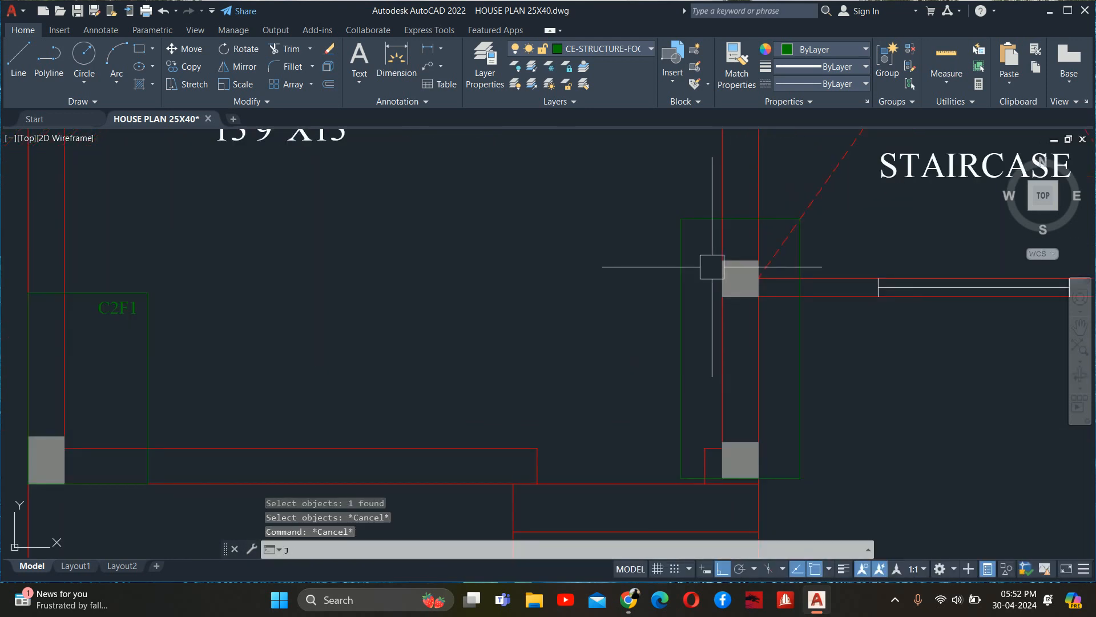
# - Join the four sides of the two-column footing into one closed polyline
pyautogui.write('J')
pyautogui.press('Return')
pyautogui.click(794, 348)
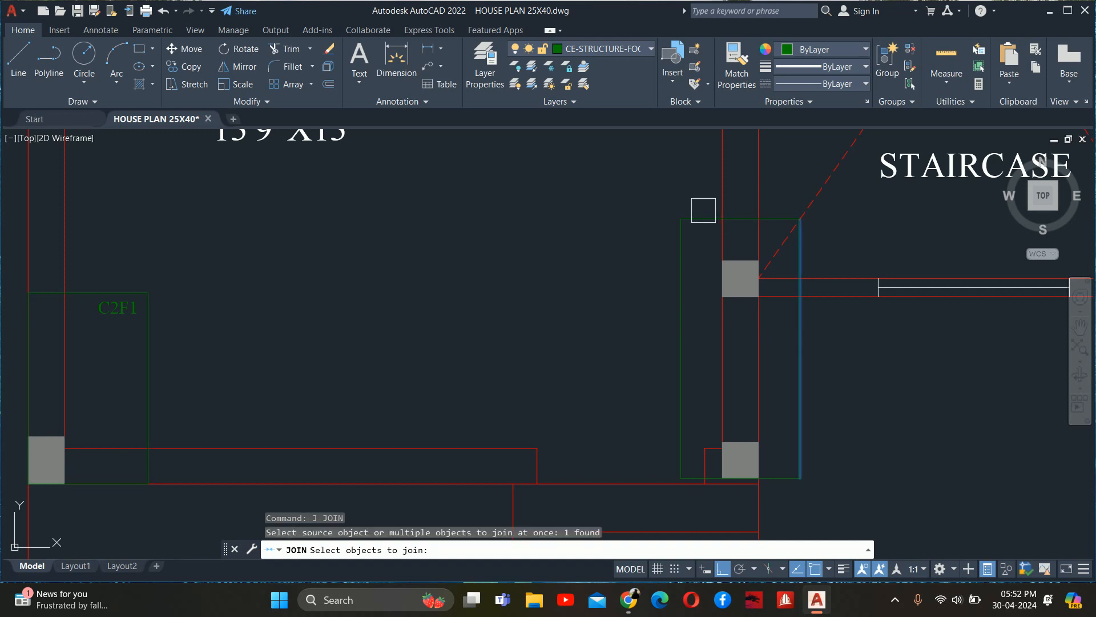
pyautogui.click(674, 300)
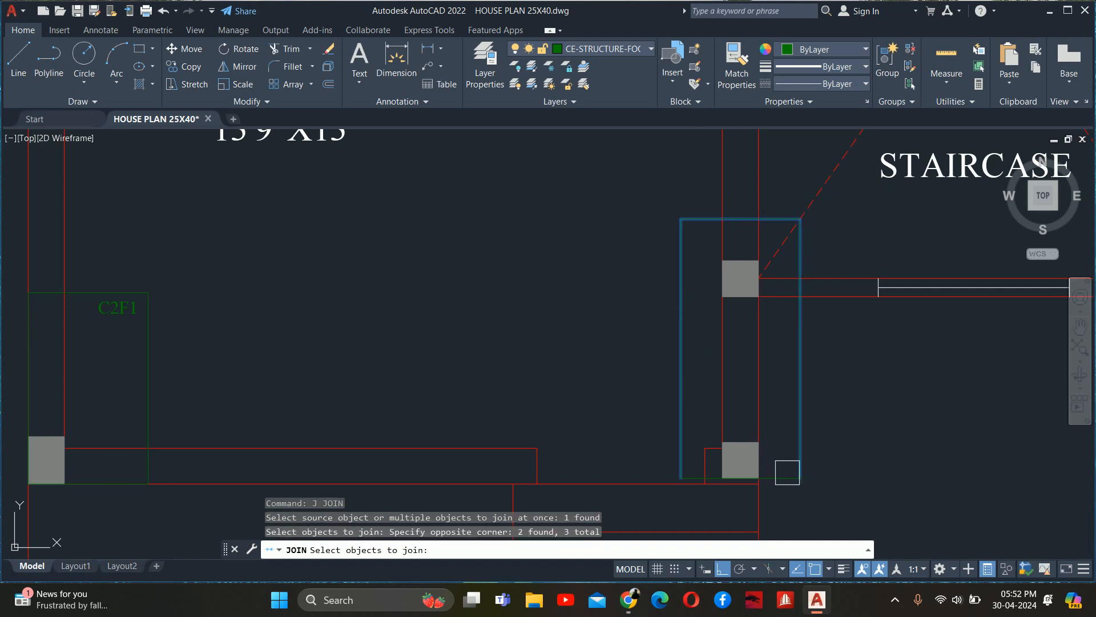
pyautogui.click(792, 441)
pyautogui.press('Return')
pyautogui.click(799, 427)
pyautogui.press('Escape')
pyautogui.press('Escape')
pyautogui.press('Escape')
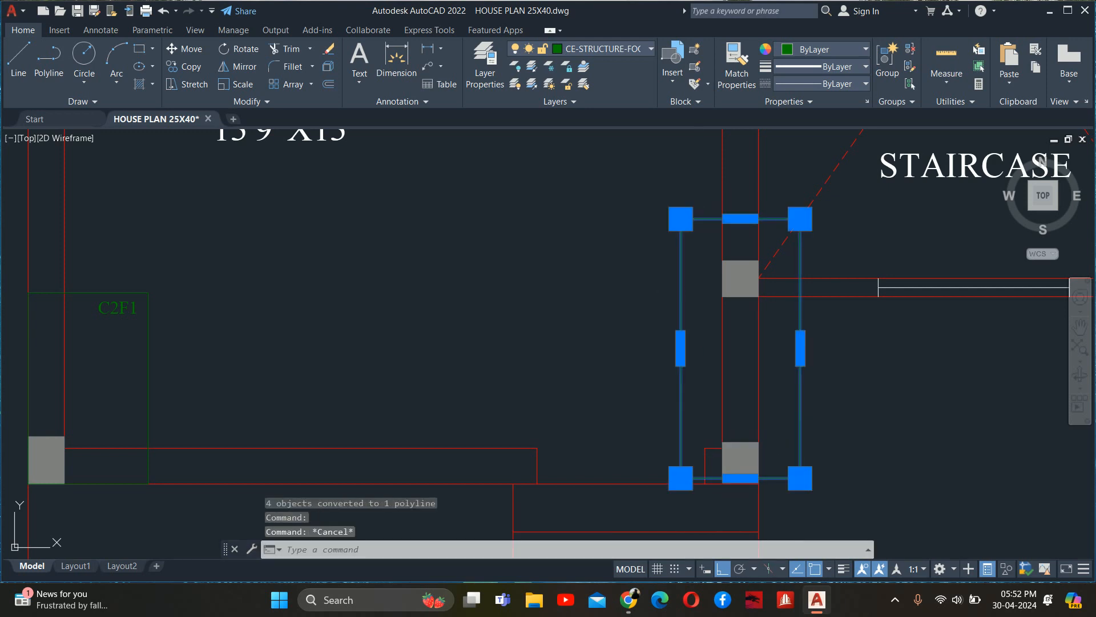
# - Copy the two-column footing outline by its right side onto the outer wall edge at the two right-hand columns below the staircase
pyautogui.scroll(-2, 799, 427)
pyautogui.moveTo(794, 417); pyautogui.dragTo(746, 403, button='middle')
pyautogui.write('co')
pyautogui.press('Return')
pyautogui.click(756, 402)
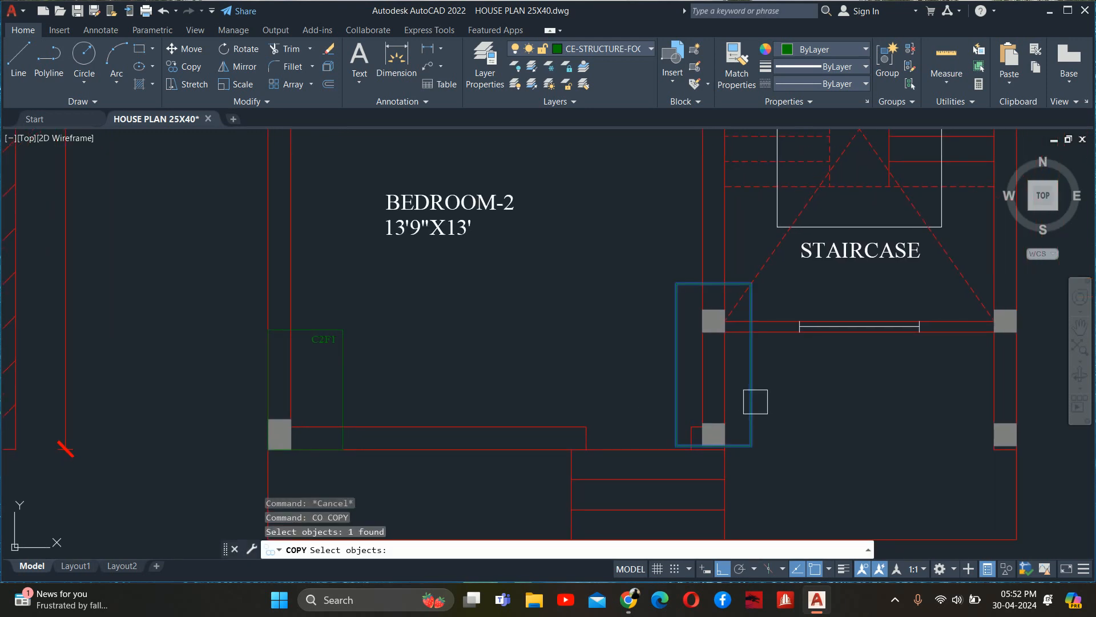
pyautogui.scroll(2, 751, 331)
pyautogui.press('Return')
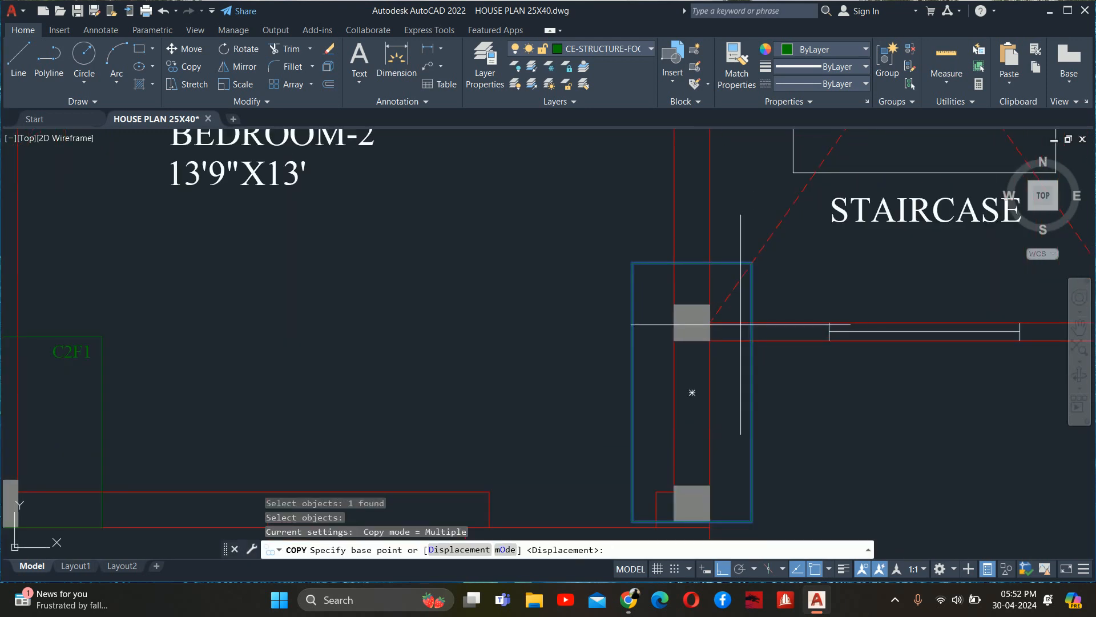
pyautogui.click(753, 324)
pyautogui.scroll(-2, 702, 338)
pyautogui.scroll(4, 857, 333)
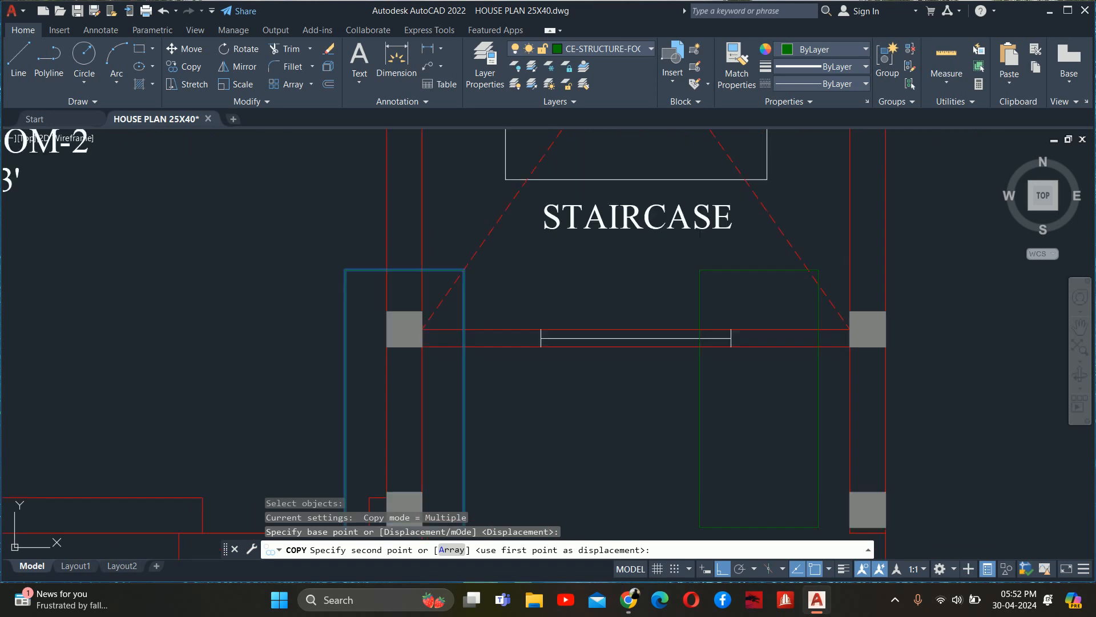
pyautogui.click(886, 325)
pyautogui.press('Escape')
pyautogui.press('Escape')
pyautogui.press('Escape')
pyautogui.scroll(-5, 868, 323)
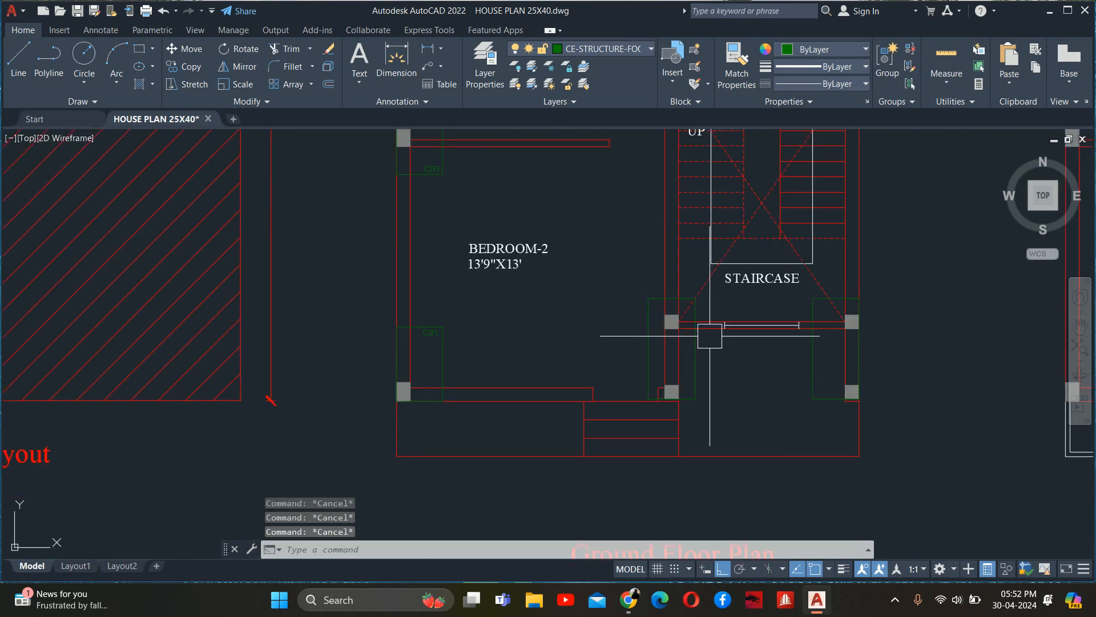
# - Copy the square footing above the plan by its right-edge midpoint onto the outer-edge midpoint of the staircase's upper-right column
pyautogui.moveTo(690, 335); pyautogui.dragTo(705, 443, button='middle')
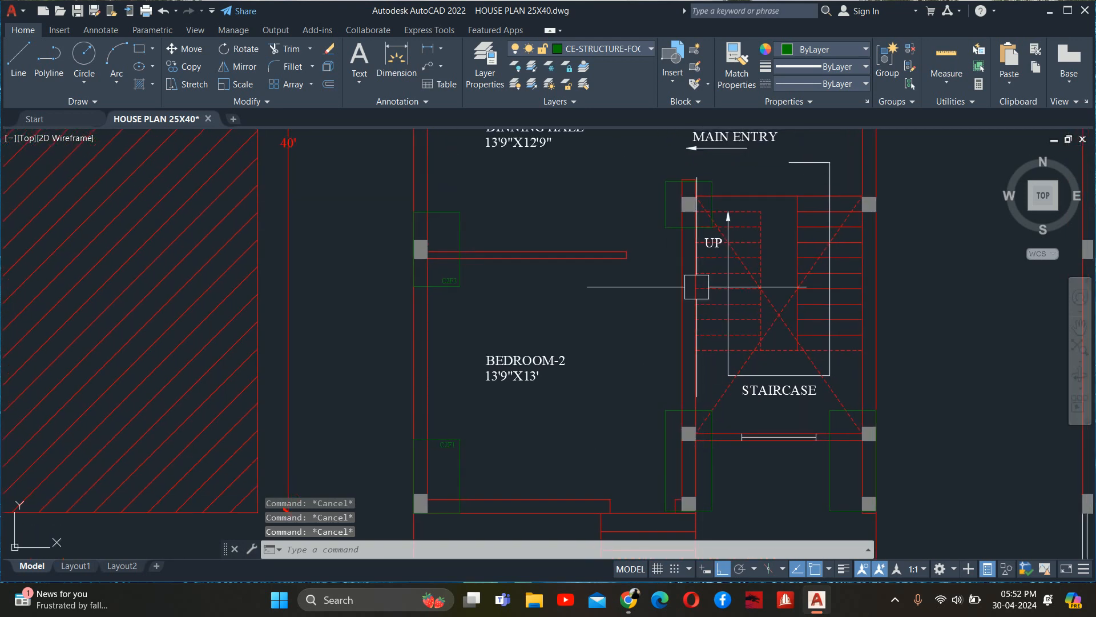
pyautogui.moveTo(695, 286); pyautogui.dragTo(722, 402, button='middle')
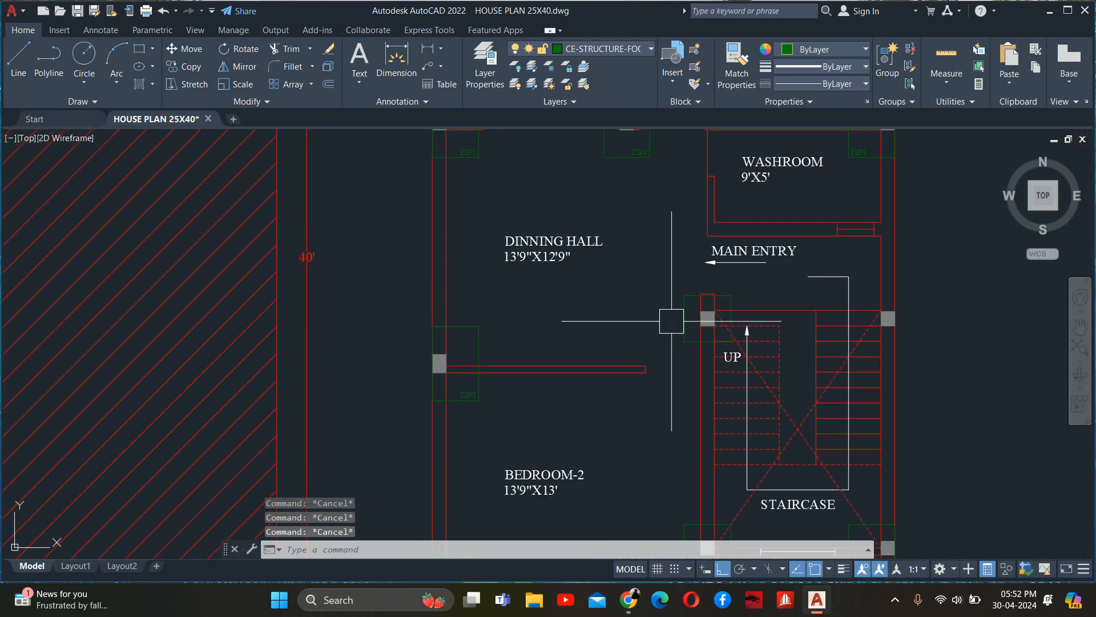
pyautogui.write('co')
pyautogui.press('Return')
pyautogui.scroll(-3, 696, 308)
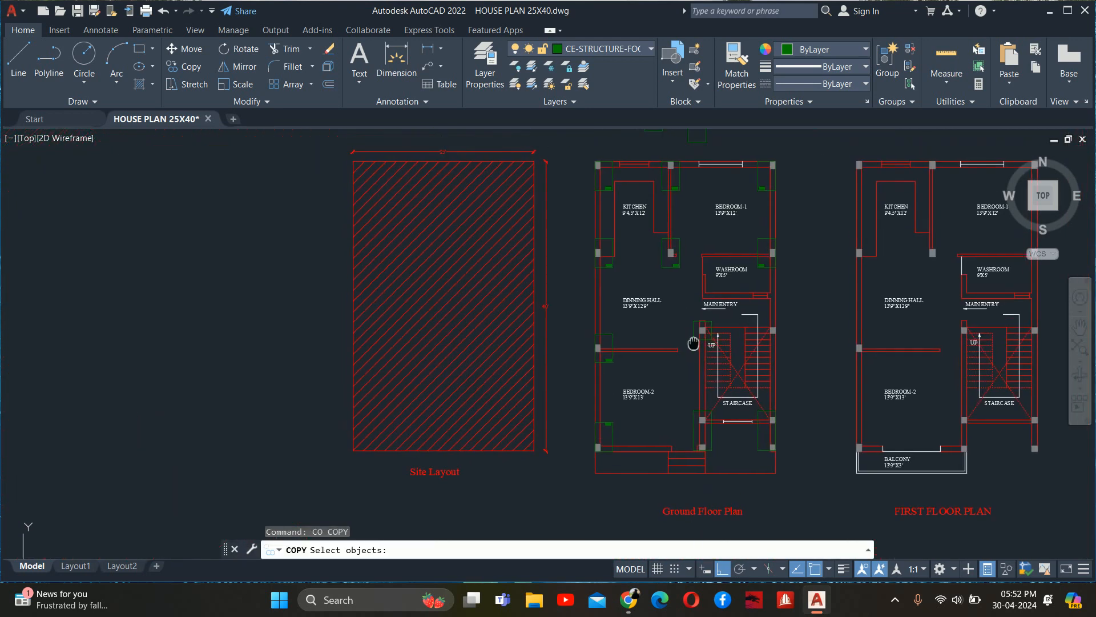
pyautogui.click(712, 288)
pyautogui.scroll(3, 713, 301)
pyautogui.press('Return')
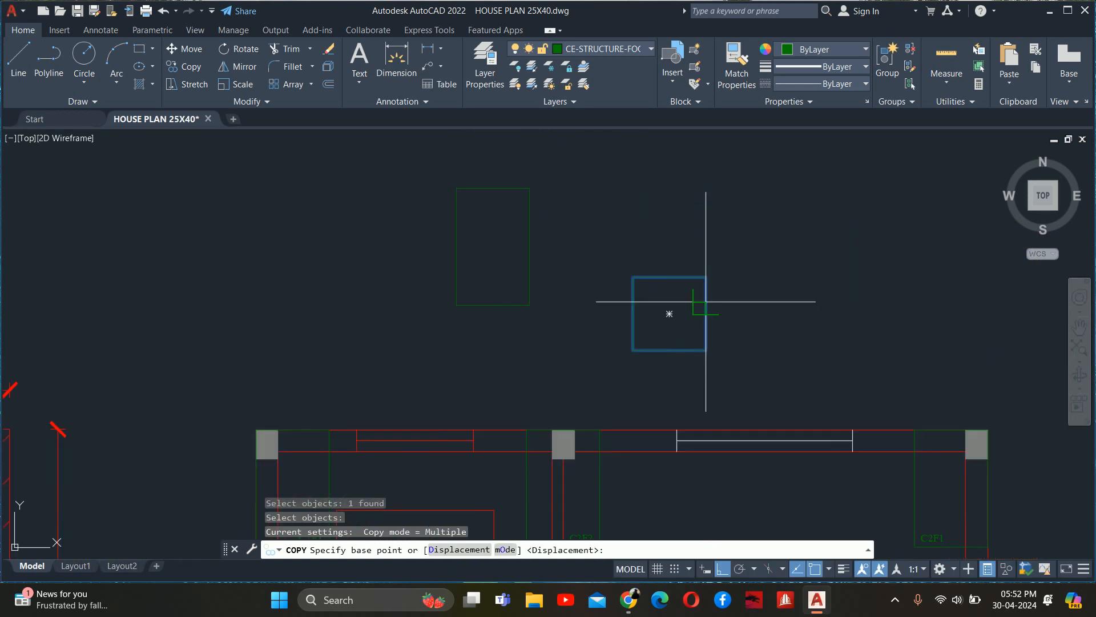
pyautogui.click(706, 313)
pyautogui.scroll(-3, 738, 308)
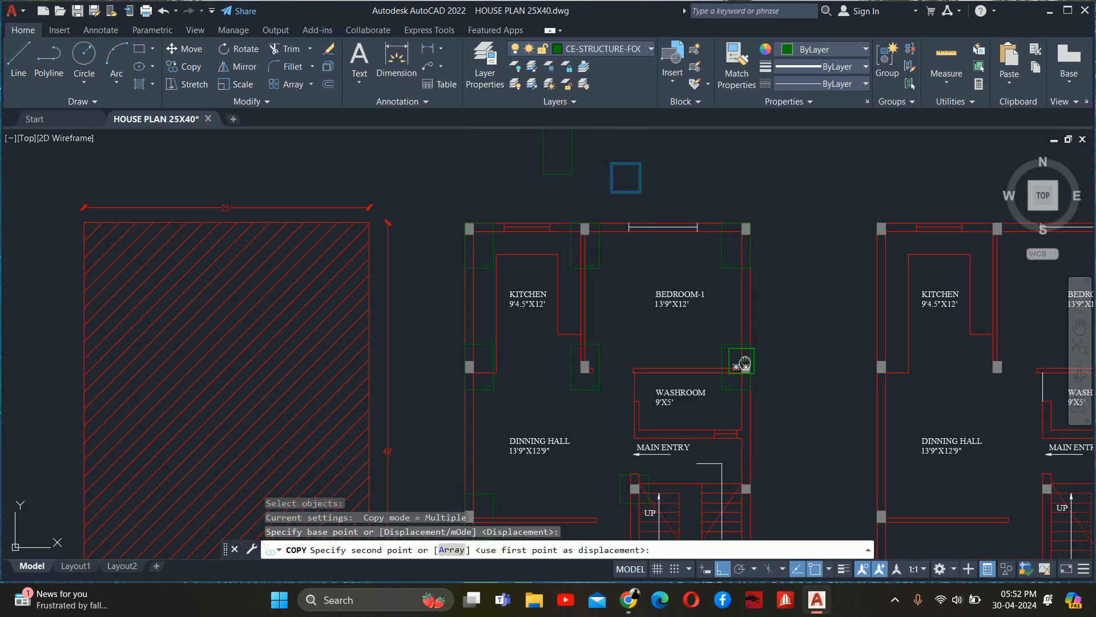
pyautogui.moveTo(741, 360); pyautogui.dragTo(737, 232, button='middle')
pyautogui.scroll(5, 741, 342)
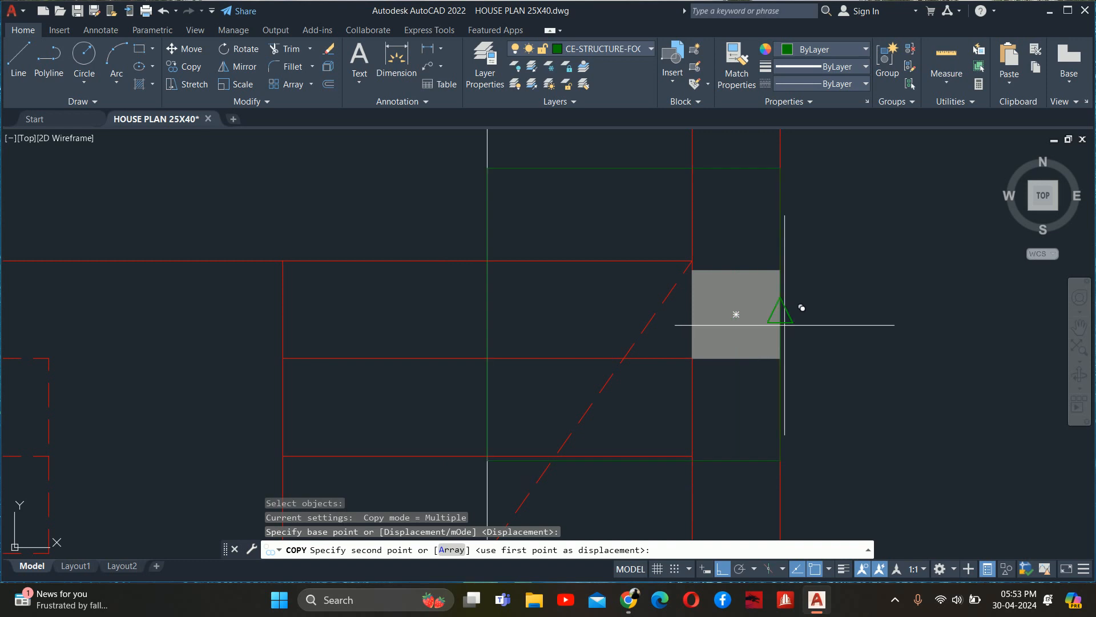
pyautogui.click(780, 314)
pyautogui.press('Escape')
pyautogui.press('Escape')
pyautogui.press('Escape')
pyautogui.scroll(-5, 780, 314)
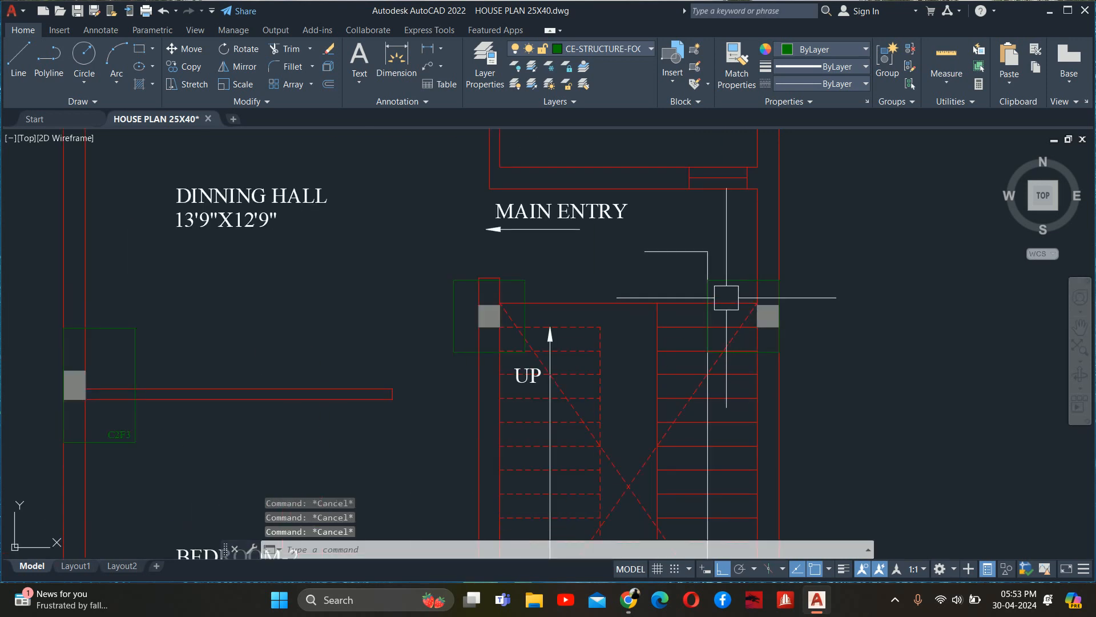
pyautogui.write('B')
pyautogui.press('Return')
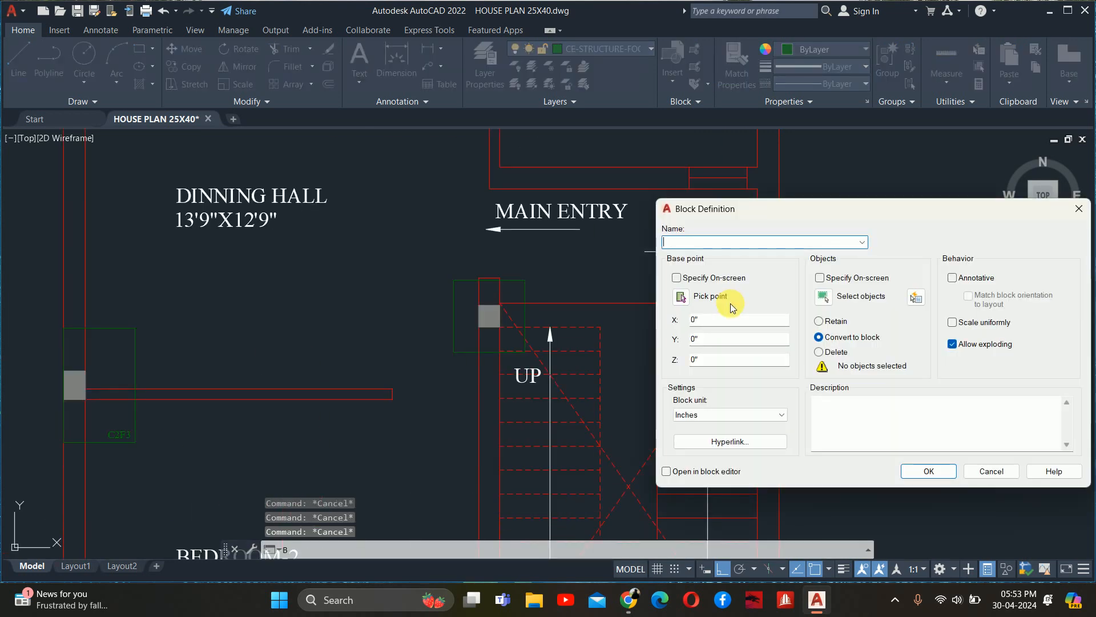
pyautogui.click(709, 302)
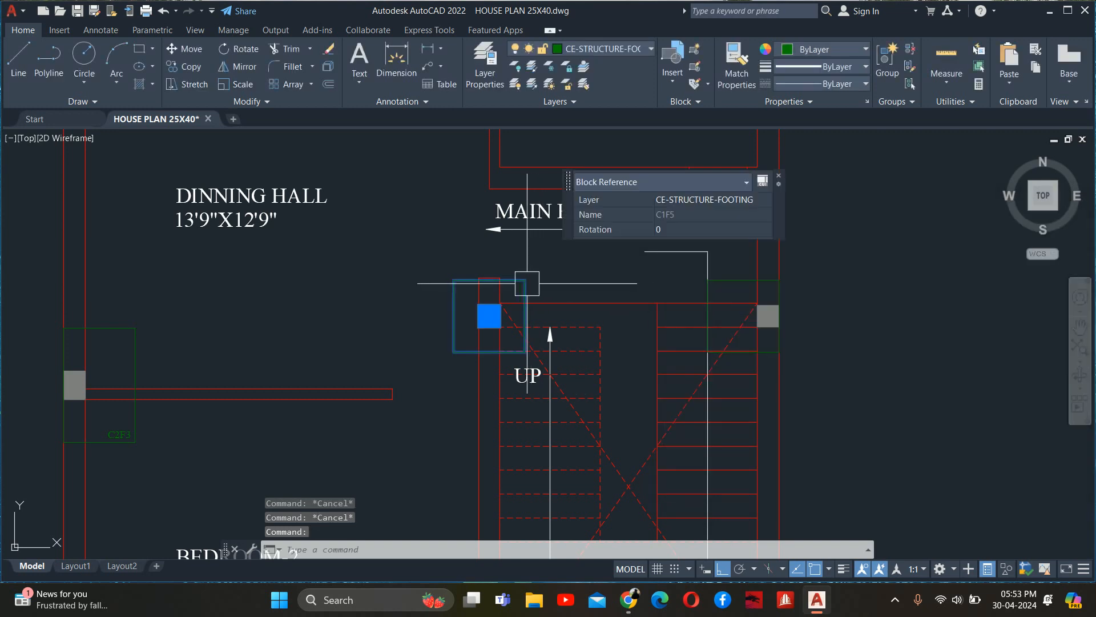
pyautogui.press('Escape')
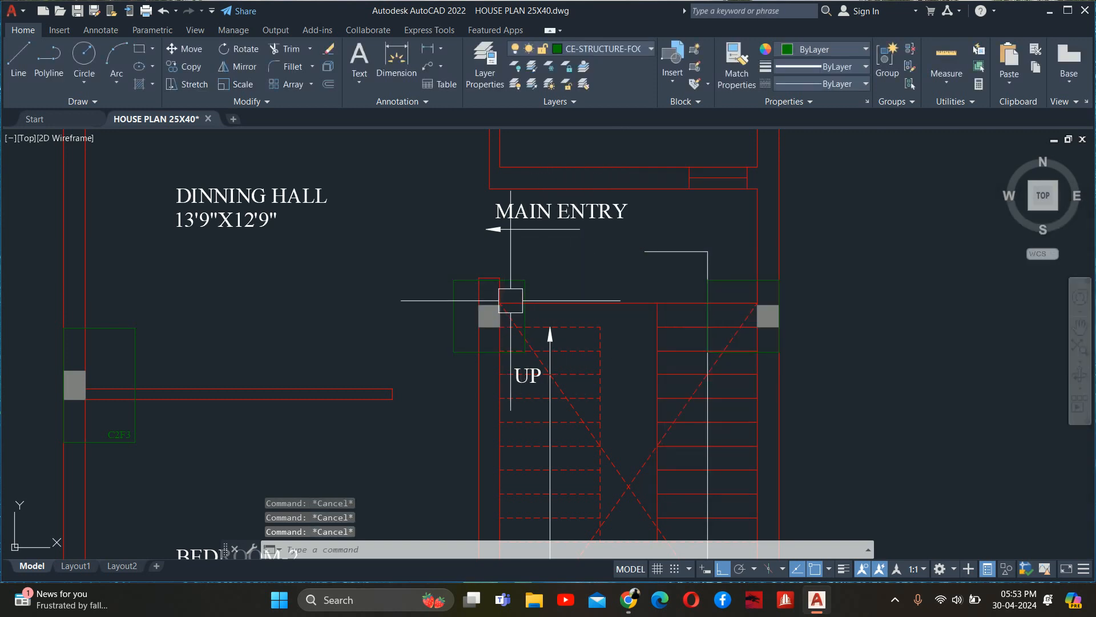
# - Copy the C2F3 label from the footing on the dining hall's outer wall to just beside the footing at the staircase's upper-left column
pyautogui.press('Return')
pyautogui.click(112, 433)
pyautogui.press('Return')
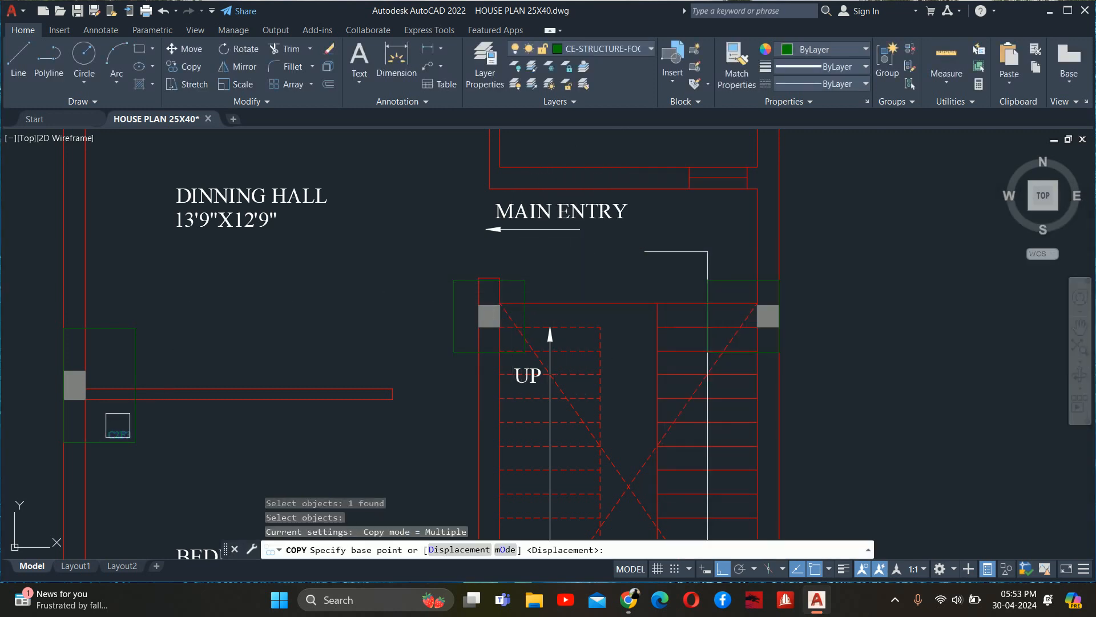
pyautogui.click(99, 385)
pyautogui.scroll(2, 491, 343)
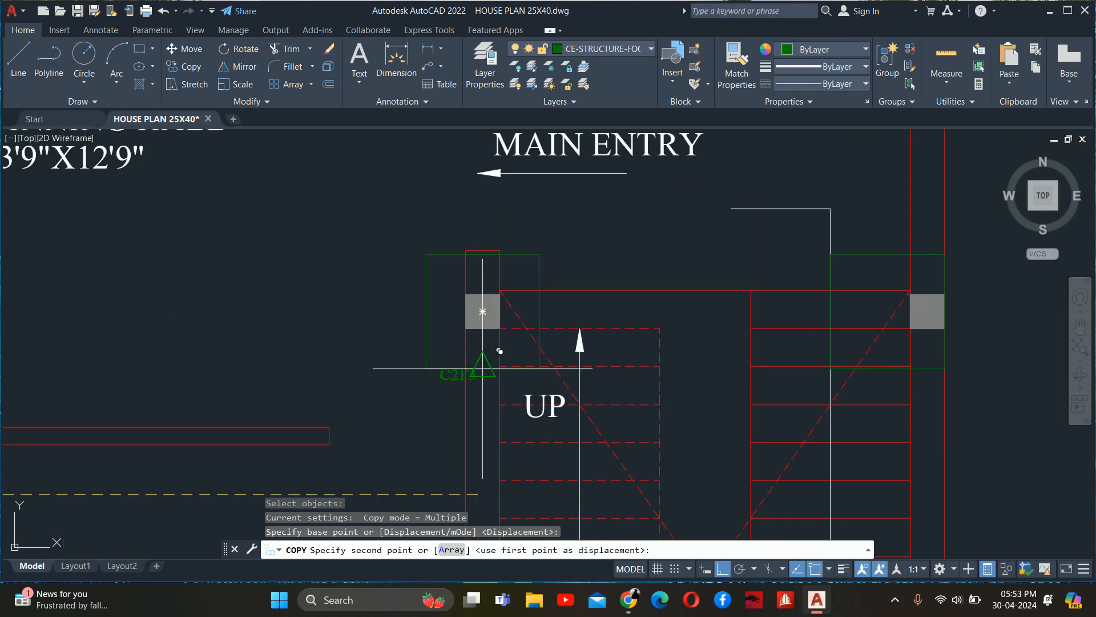
pyautogui.scroll(2, 451, 333)
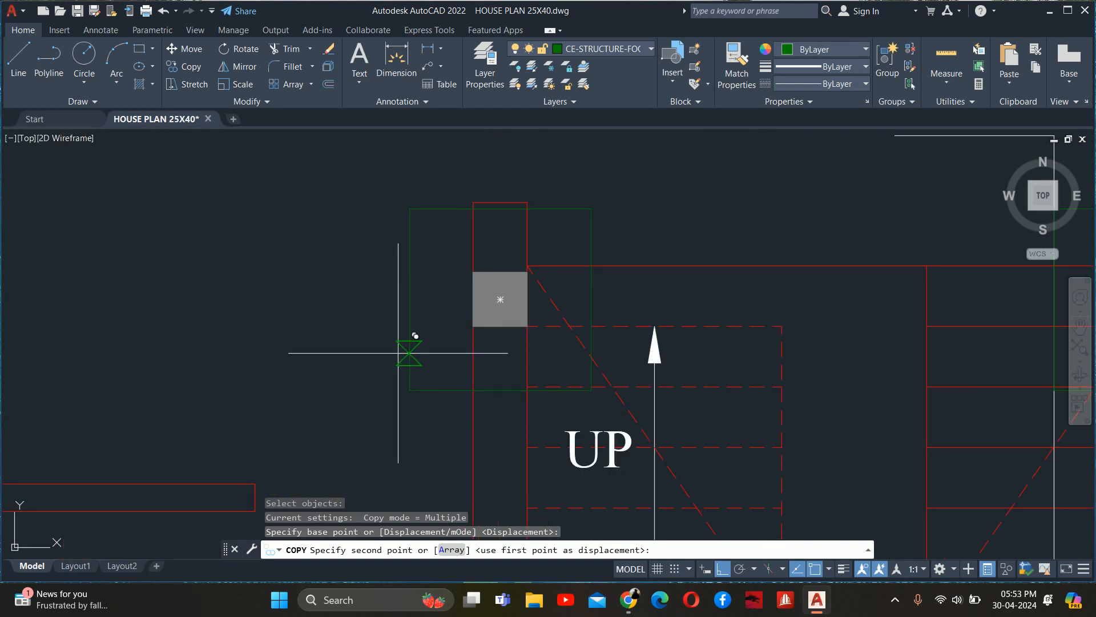
pyautogui.click(425, 333)
pyautogui.press('Escape')
# - Change the copied label beside the staircase's upper-left footing to C1F5
pyautogui.click(379, 367)
pyautogui.doubleClick(379, 367)
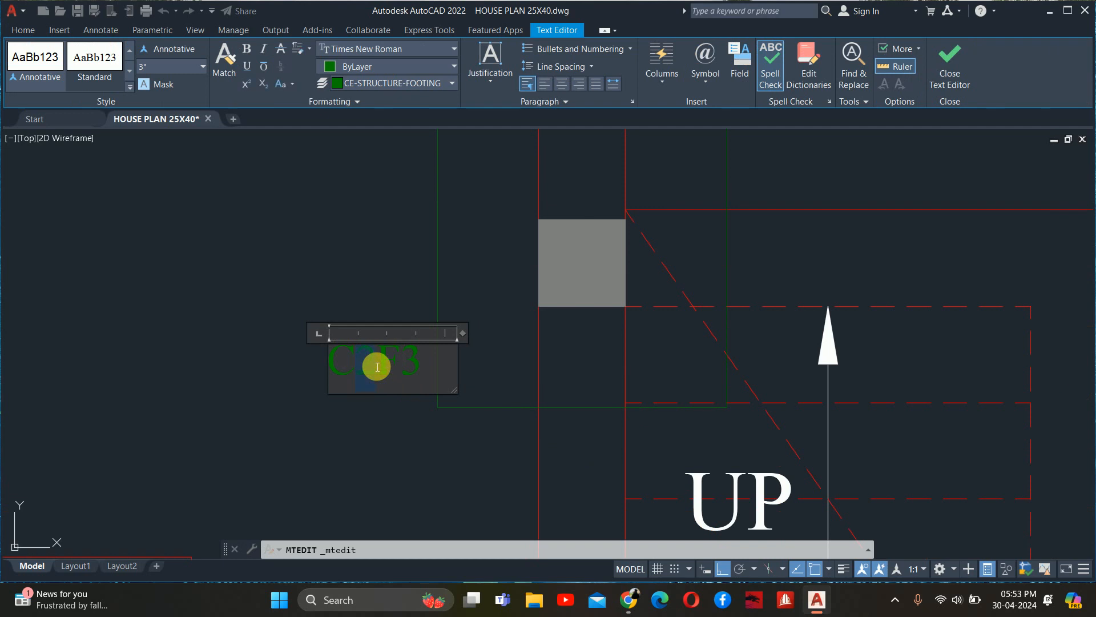
pyautogui.click(386, 401)
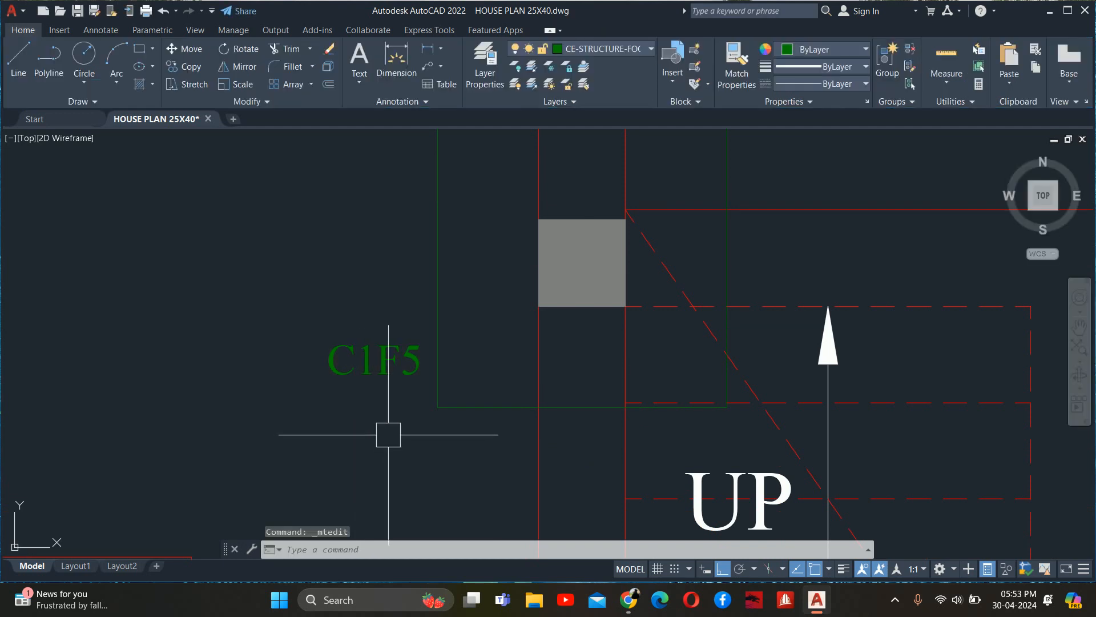
pyautogui.press('Escape')
pyautogui.press('Escape')
# - Move the C1F5 label horizontally inside the footing outline, leaving a small gap from its left edge
pyautogui.write('m')
pyautogui.press('space')
pyautogui.click(394, 370)
pyautogui.press('space')
pyautogui.click(397, 481)
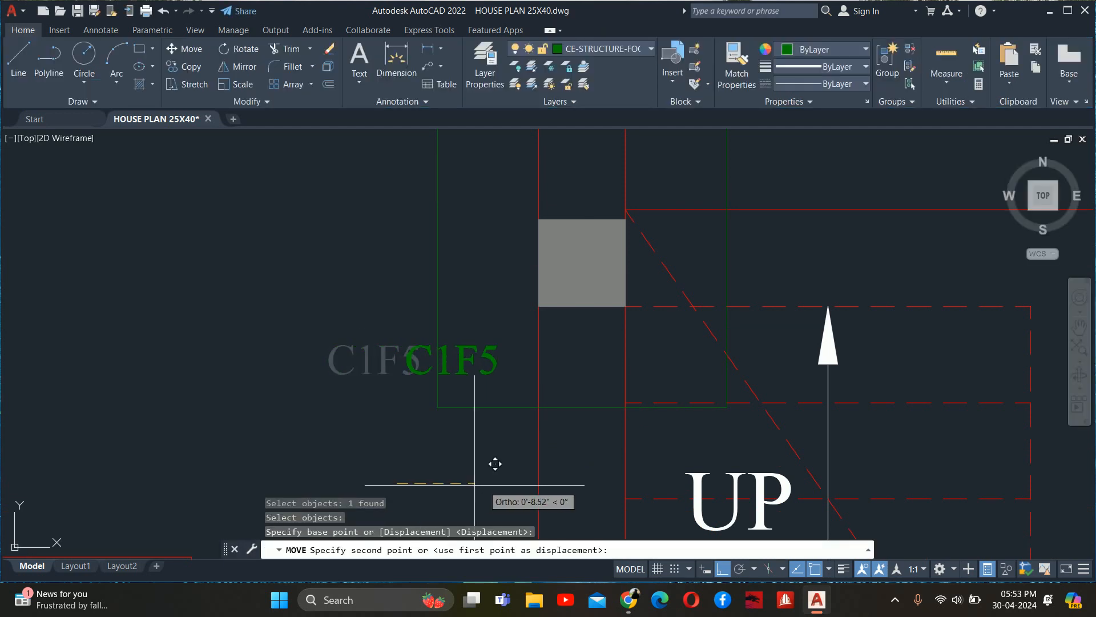
pyautogui.click(513, 464)
pyautogui.press('space')
pyautogui.click(448, 367)
pyautogui.press('space')
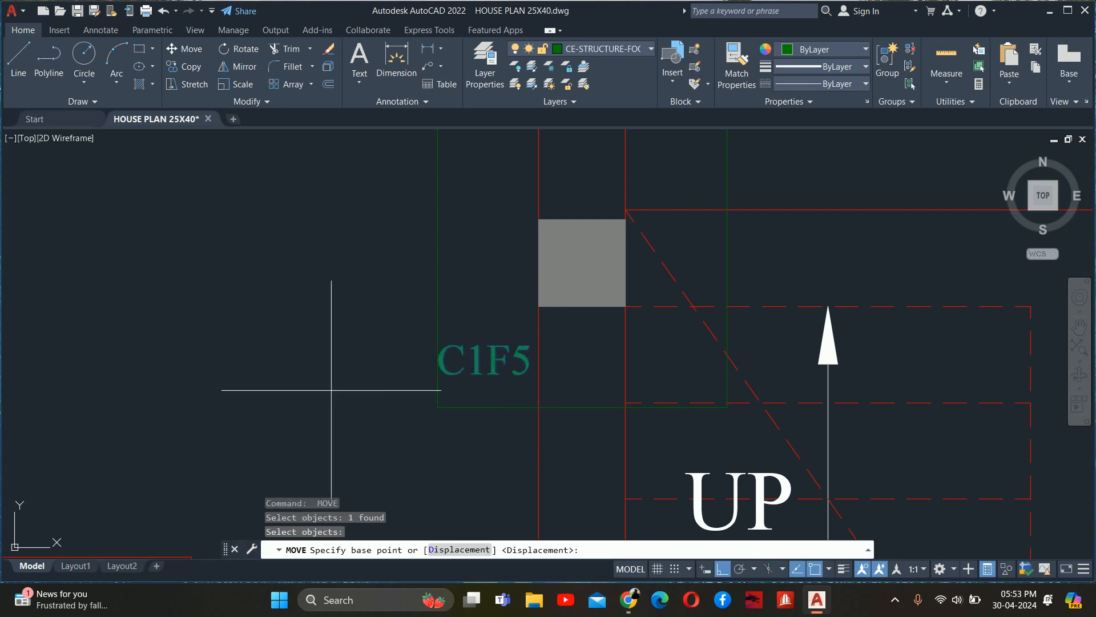
pyautogui.click(312, 394)
pyautogui.click(328, 394)
# - Move the C1F5 label slightly down toward the footing's bottom edge
pyautogui.press('space')
pyautogui.click(446, 368)
pyautogui.press('space')
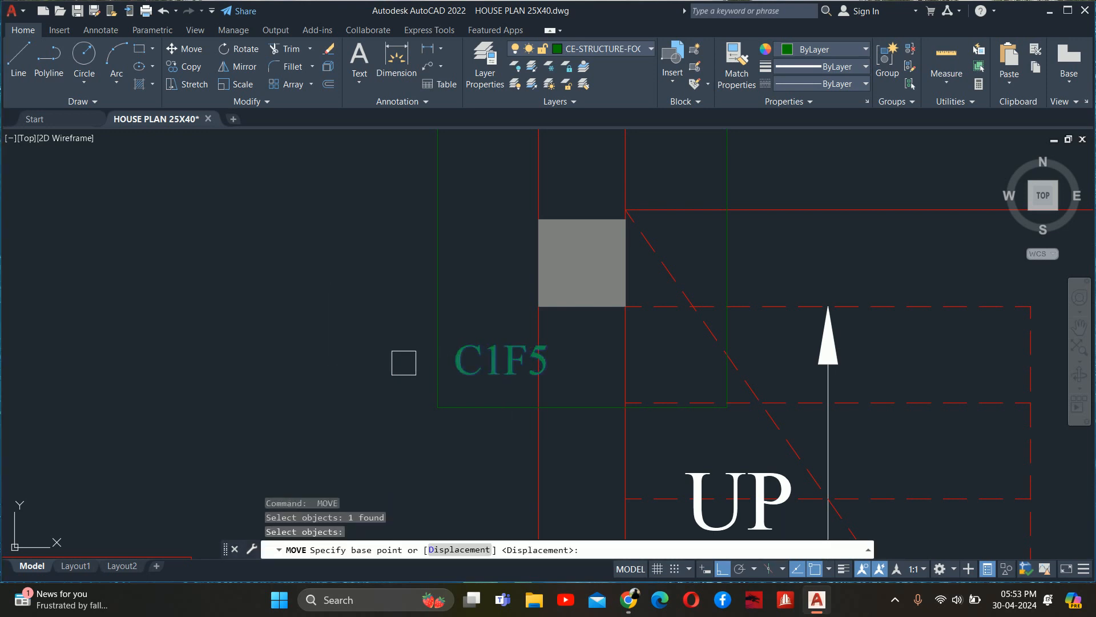
pyautogui.click(353, 340)
pyautogui.click(352, 355)
pyautogui.press('Escape')
pyautogui.press('Escape')
# - Copy the C1F5 label about 8'-11" horizontally into the footing at the staircase's upper-right column, using the left column's centre as base point
pyautogui.scroll(-2, 403, 358)
pyautogui.write('c')
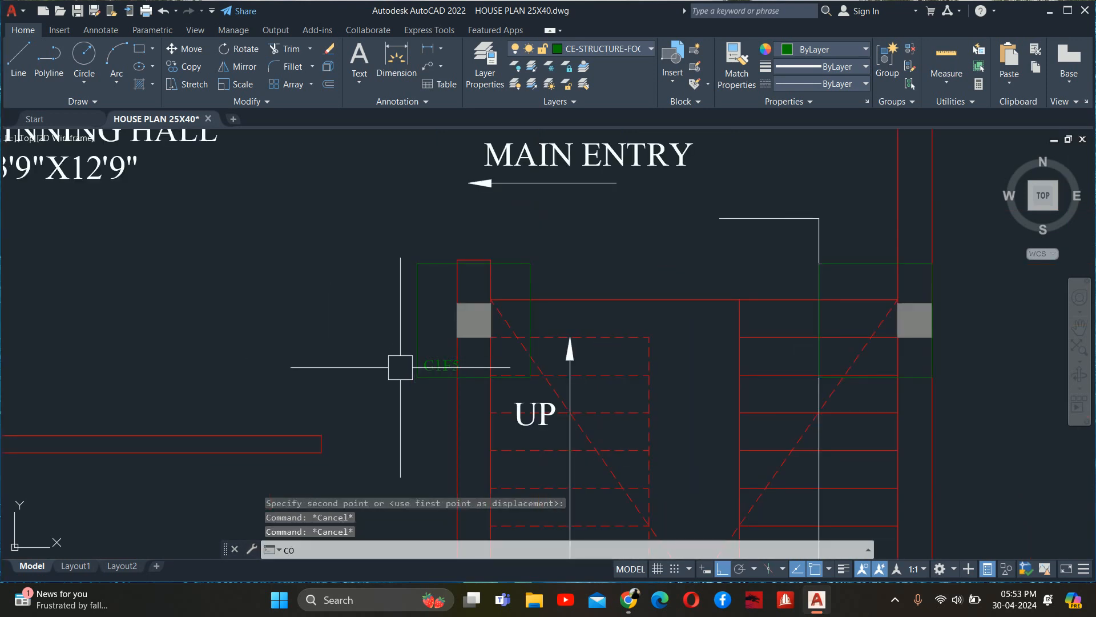
pyautogui.write('o')
pyautogui.press('space')
pyautogui.scroll(2, 442, 350)
pyautogui.click(441, 373)
pyautogui.press('space')
pyautogui.click(490, 302)
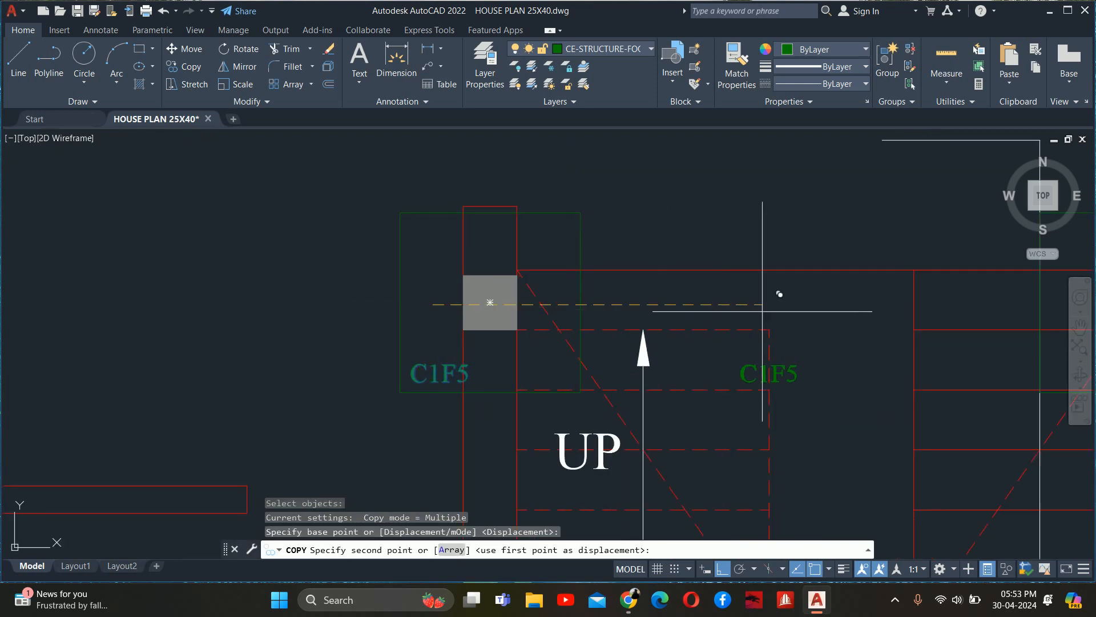
pyautogui.moveTo(844, 312); pyautogui.dragTo(531, 321, button='middle')
pyautogui.scroll(4, 755, 329)
pyautogui.click(765, 325)
pyautogui.press('Escape')
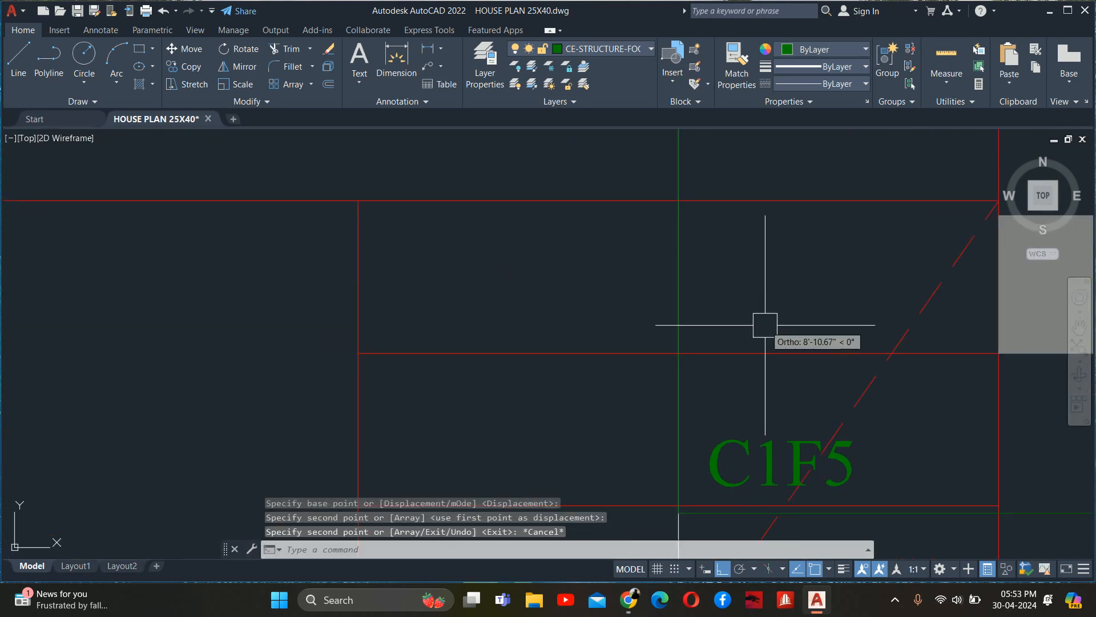
# - Change the copied label in the staircase's upper-right footing to C1F6
pyautogui.doubleClick(838, 462)
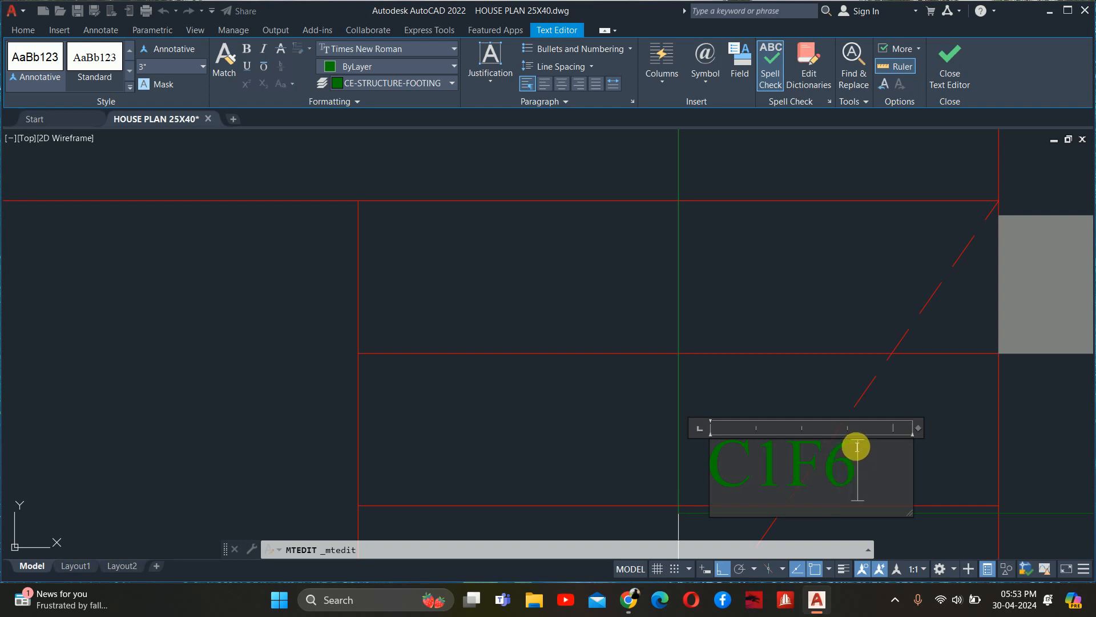
pyautogui.click(846, 317)
pyautogui.press('Escape')
pyautogui.press('Escape')
# - Start a block definition named C1F6 containing the upper-right footing outline and its column
pyautogui.scroll(-4, 820, 330)
pyautogui.scroll(2, 970, 374)
pyautogui.click(917, 417)
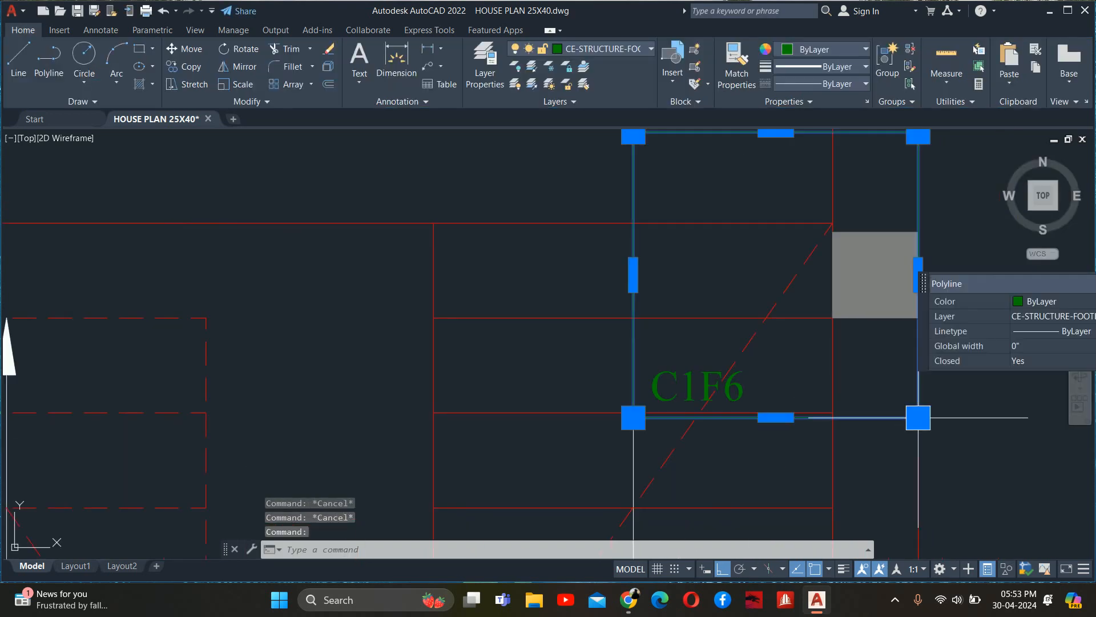
pyautogui.press('Escape')
pyautogui.write('B')
pyautogui.press('Return')
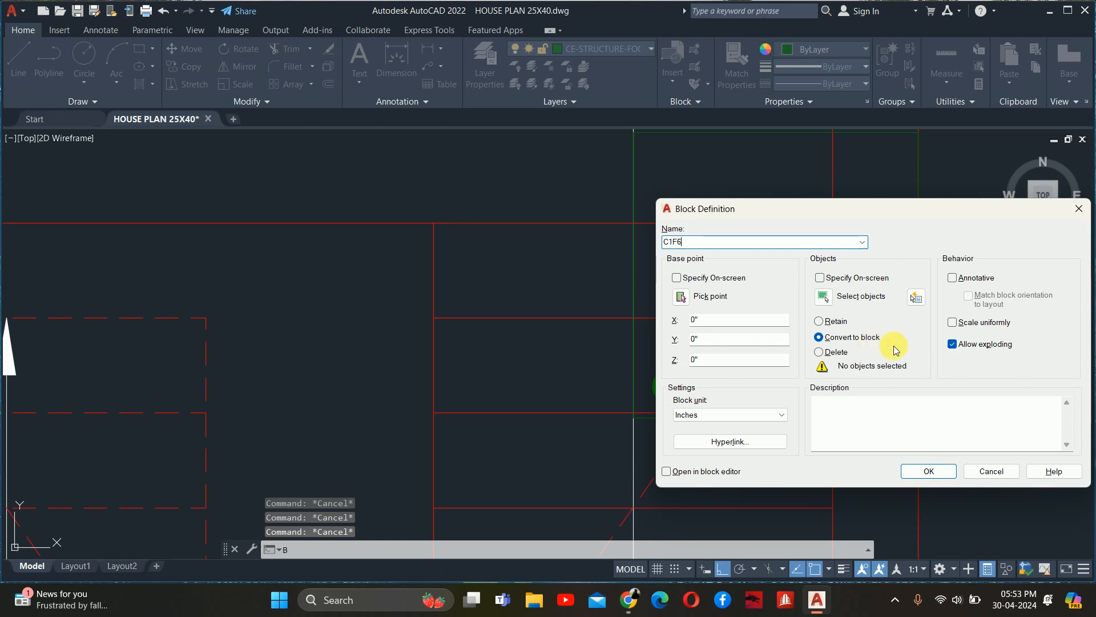
pyautogui.click(823, 297)
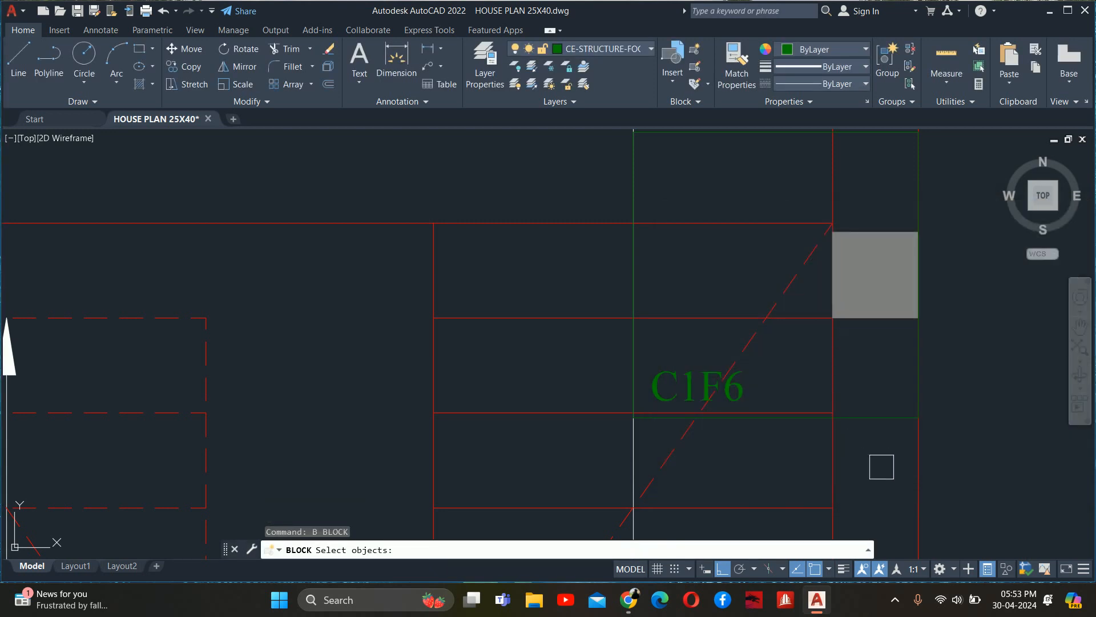
pyautogui.moveTo(881, 467); pyautogui.dragTo(848, 251)
pyautogui.press('Return')
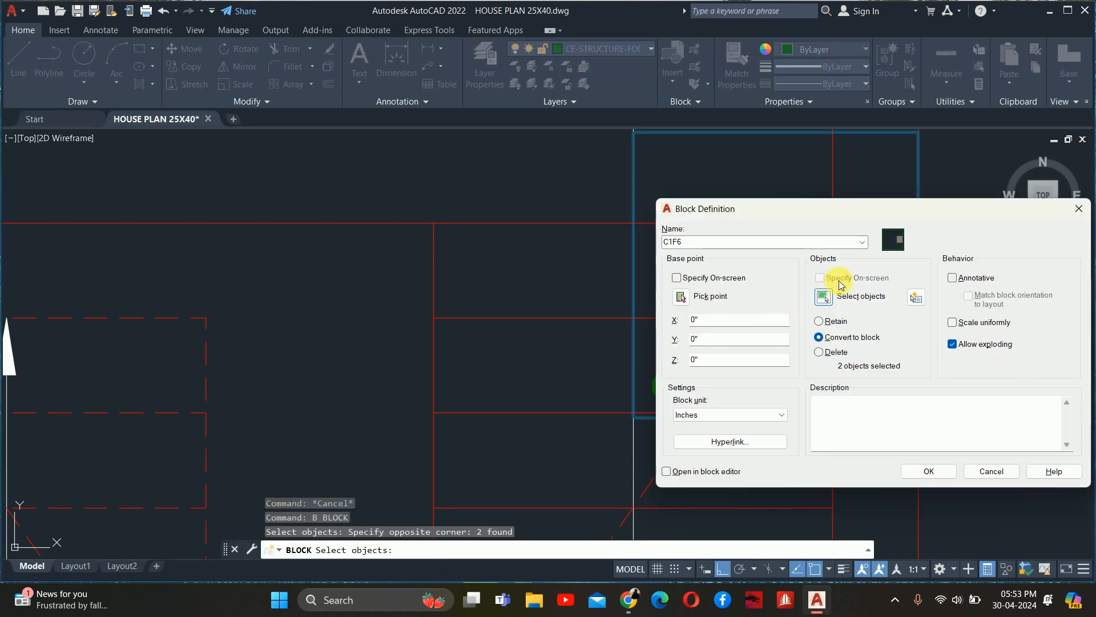
# - Set the block's base point at the midpoint of the column's outer edge and create the C1F6 block
pyautogui.click(680, 297)
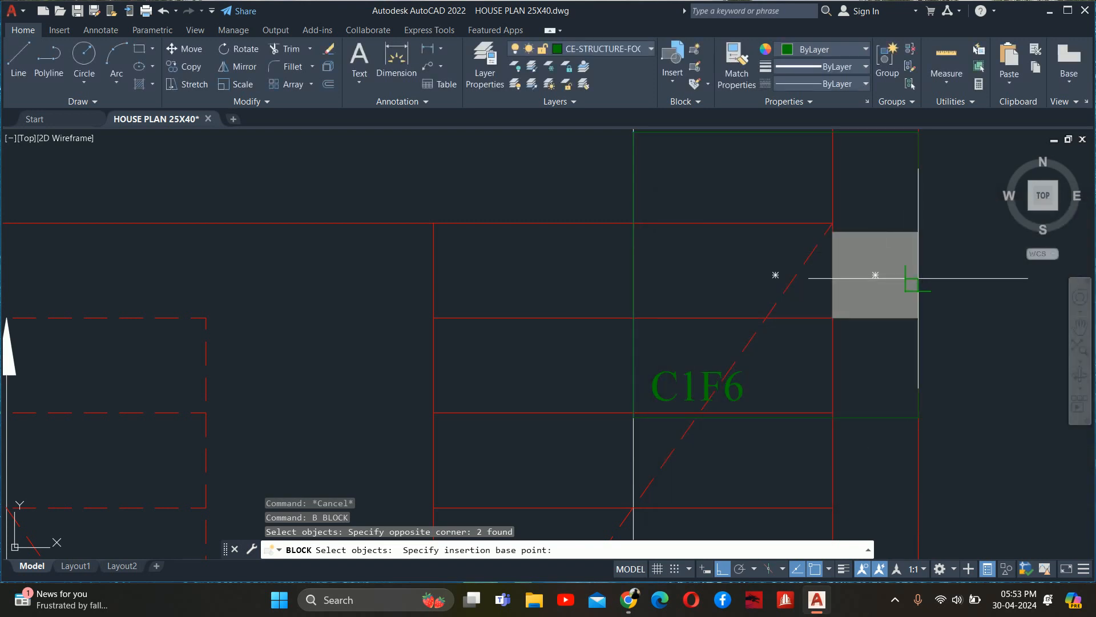
pyautogui.scroll(2, 918, 278)
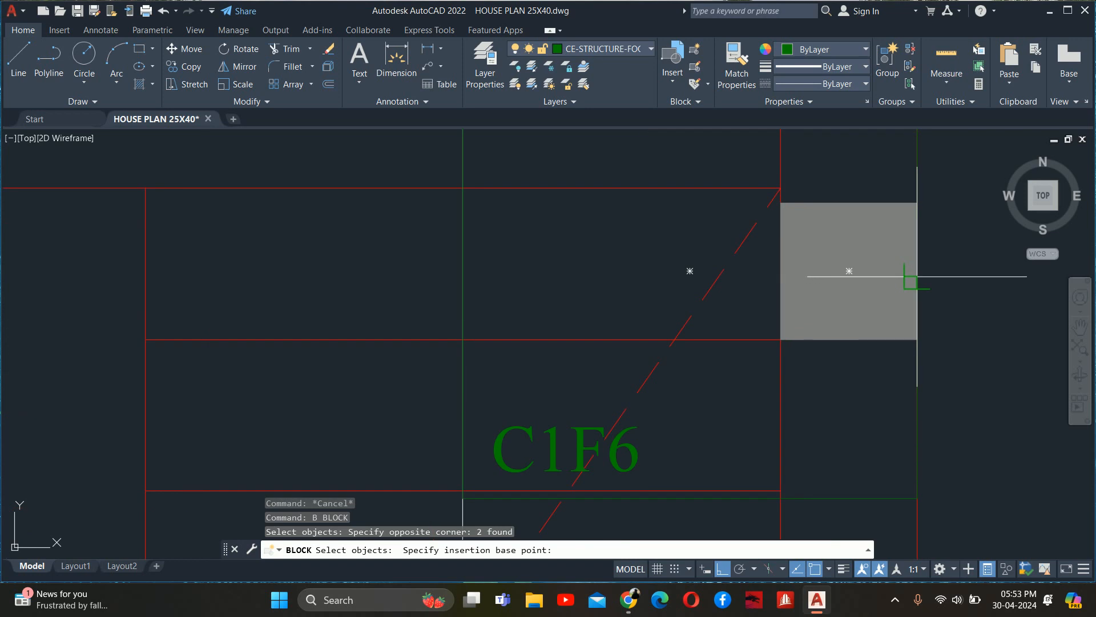
pyautogui.click(917, 268)
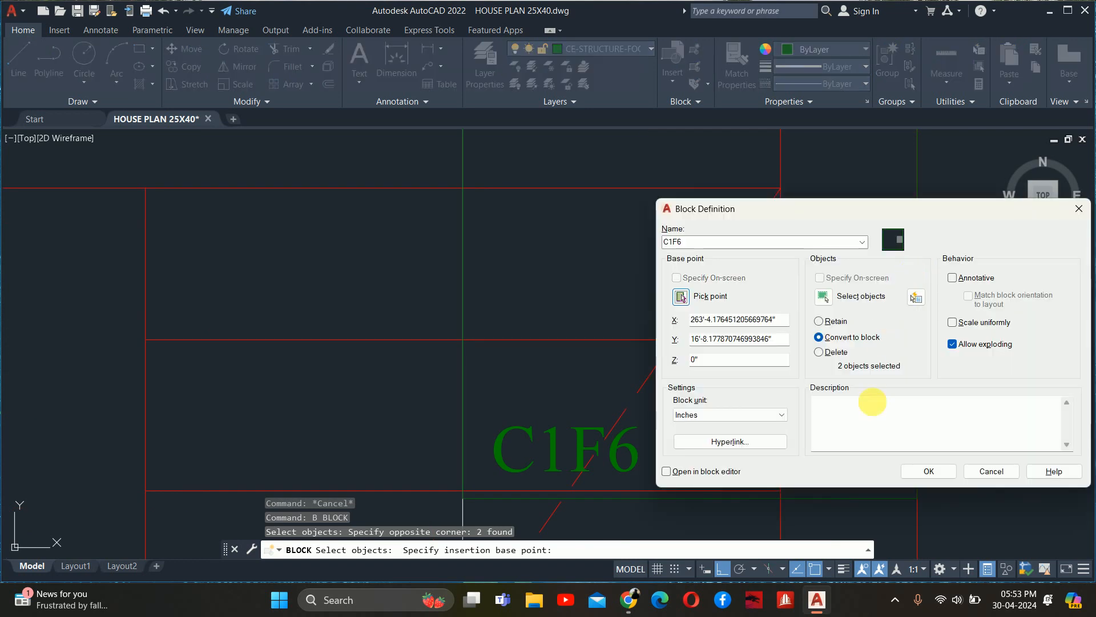
pyautogui.click(930, 471)
pyautogui.scroll(-5, 851, 371)
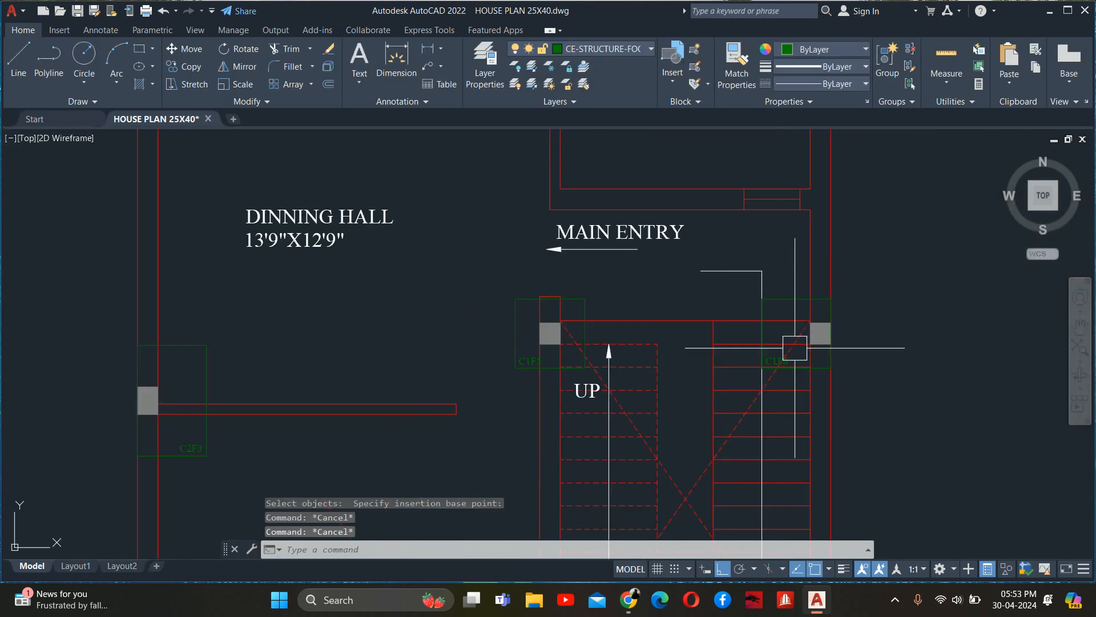
pyautogui.moveTo(792, 344); pyautogui.dragTo(796, 288, button='middle')
pyautogui.scroll(4, 811, 257)
pyautogui.hotkey('ctrl', 'z')
pyautogui.hotkey('ctrl', 'z')
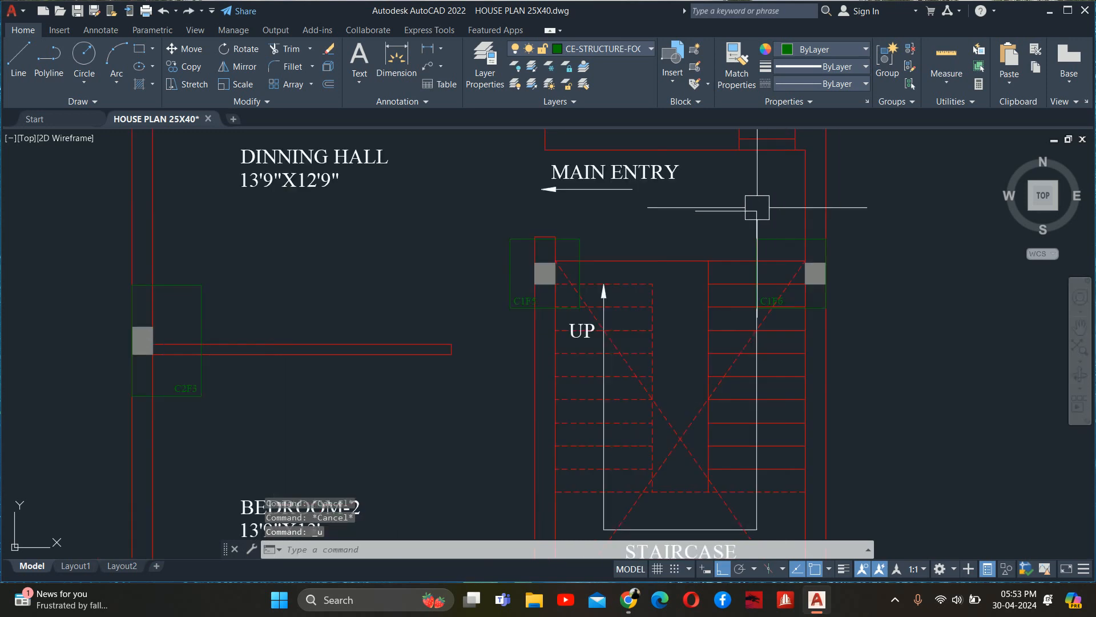
pyautogui.press('Escape')
pyautogui.press('Escape')
# - Try to redefine block C1F6 from the already blocked footing and column, with the base point at the column's centre
pyautogui.write('B')
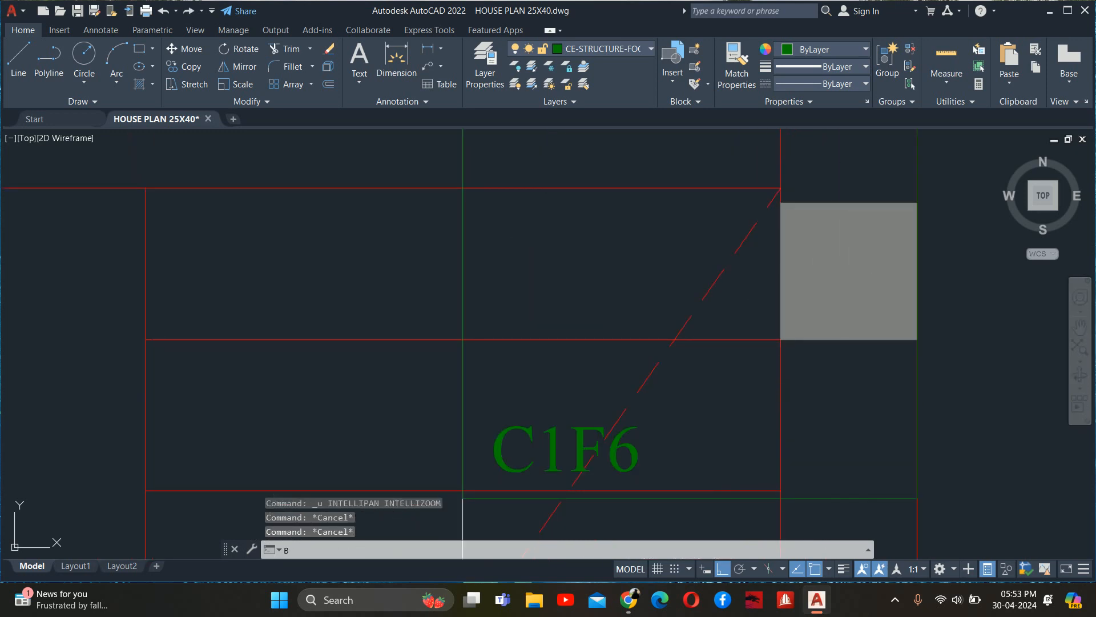
pyautogui.press('Return')
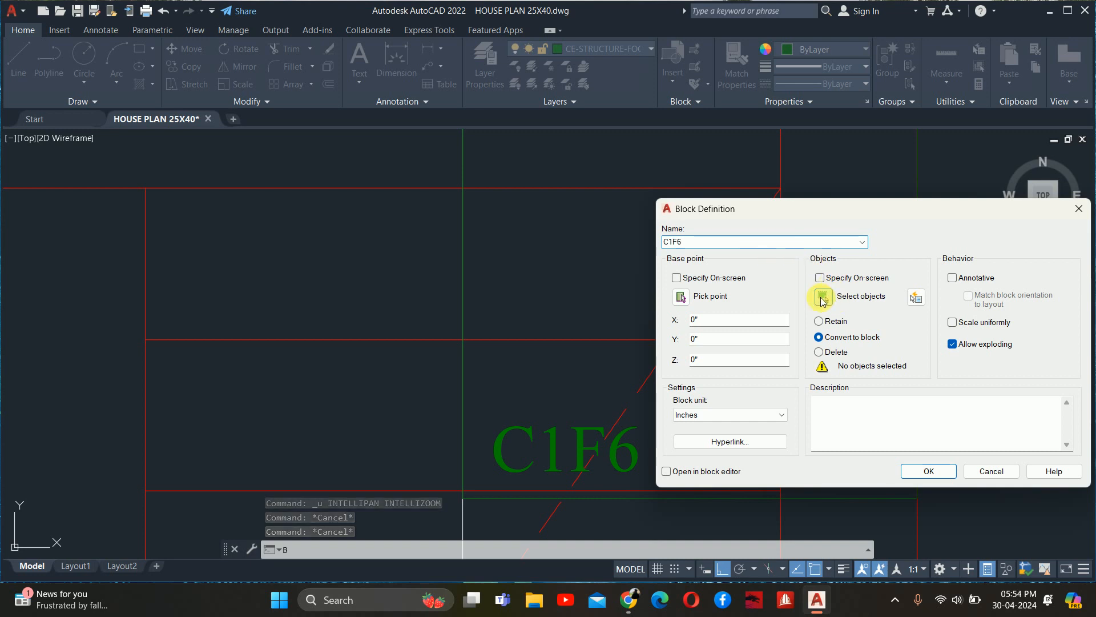
pyautogui.click(822, 296)
pyautogui.click(876, 517)
pyautogui.click(830, 281)
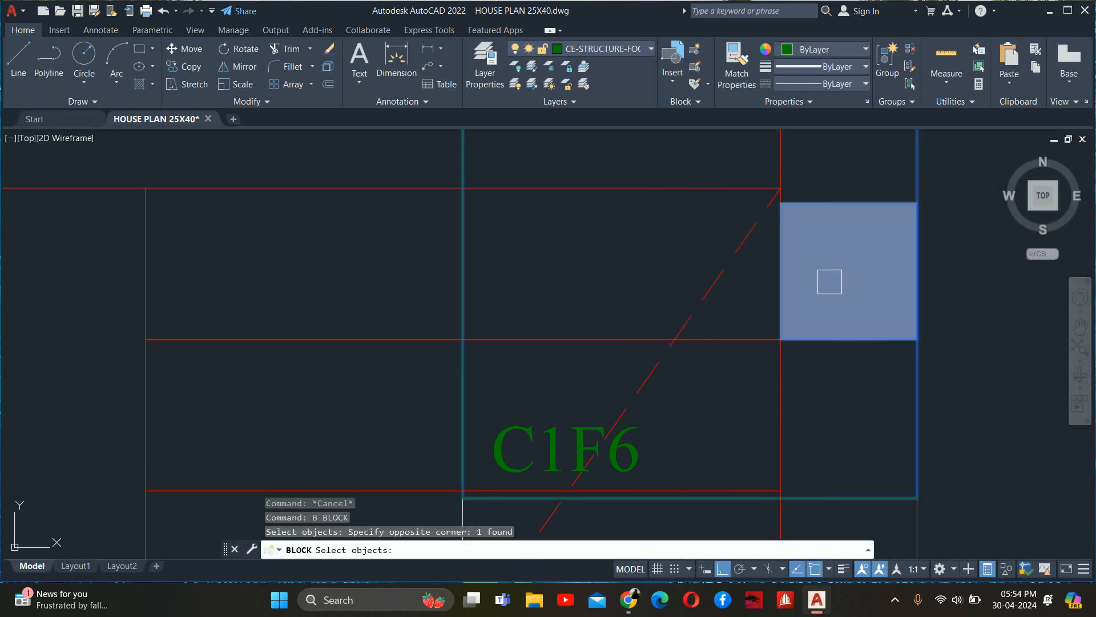
pyautogui.press('Return')
pyautogui.click(681, 294)
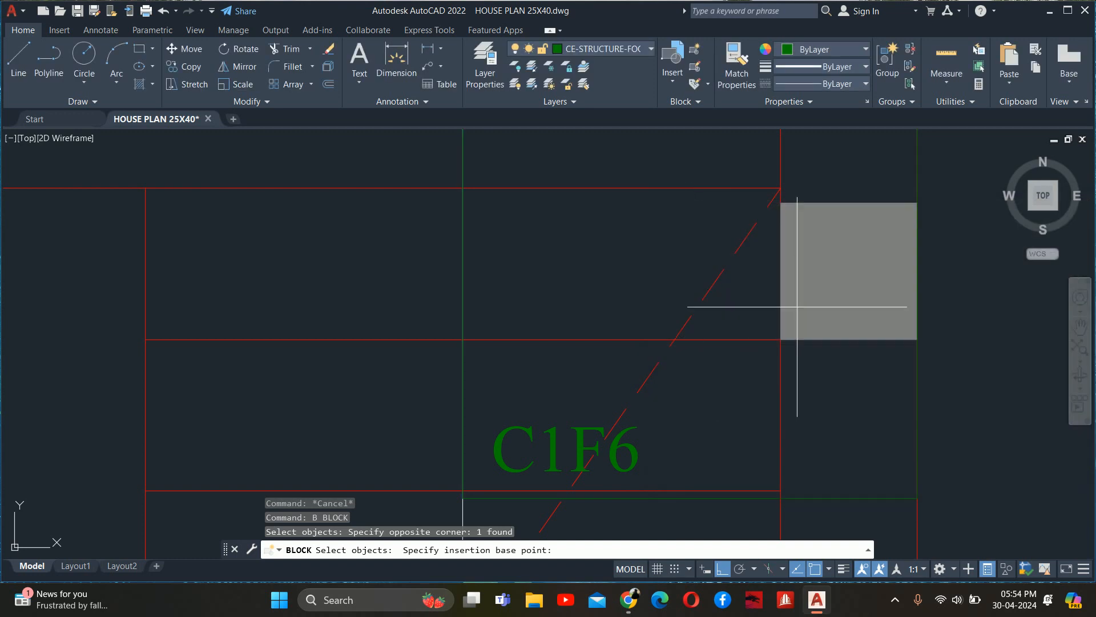
pyautogui.click(848, 269)
pyautogui.click(928, 471)
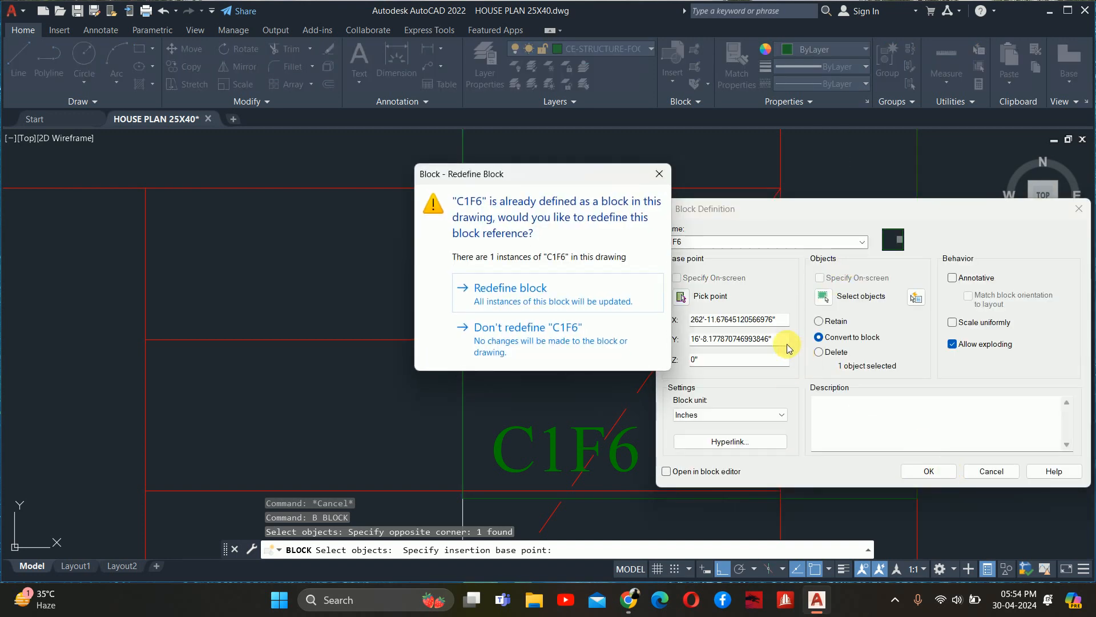
pyautogui.click(586, 304)
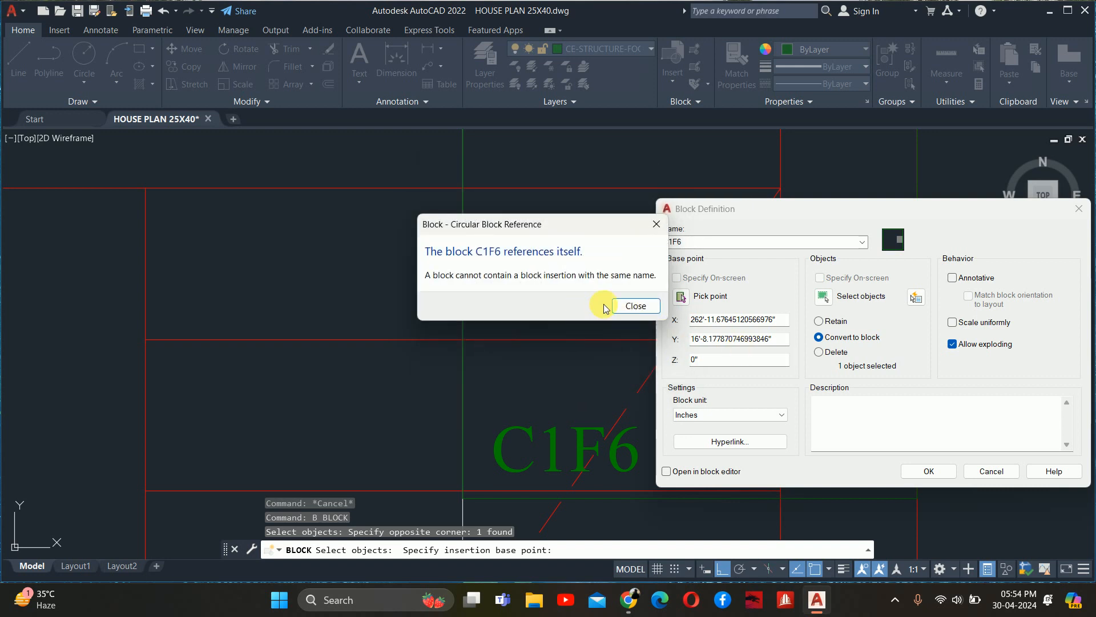
pyautogui.click(624, 308)
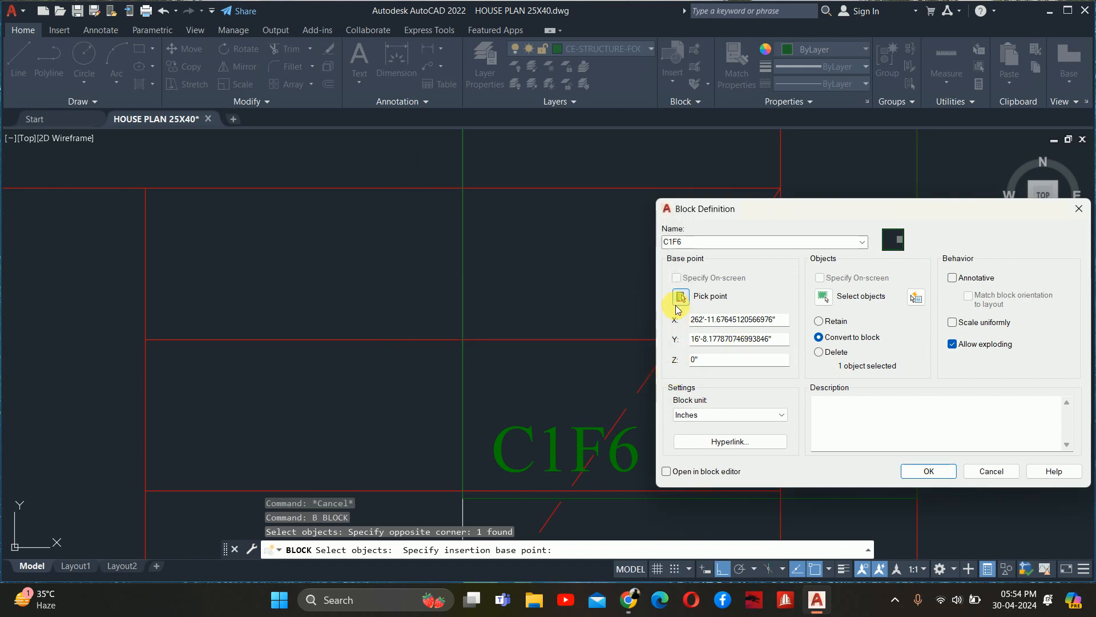
# - Retry redefining block C1F6 with the same selection and start picking a new base point
pyautogui.click(927, 471)
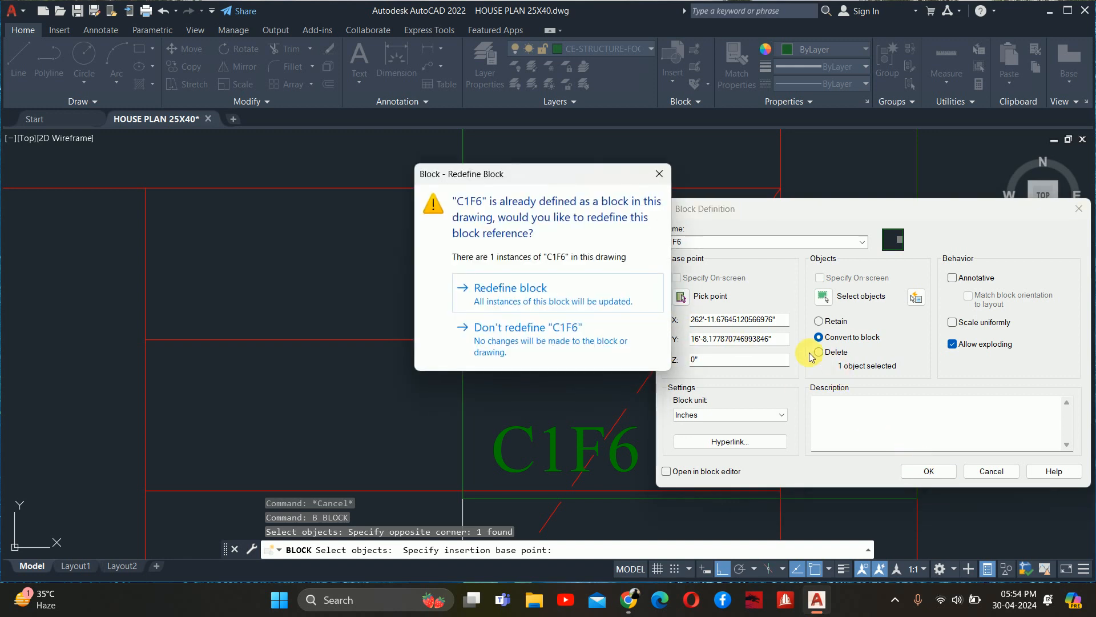
pyautogui.click(583, 299)
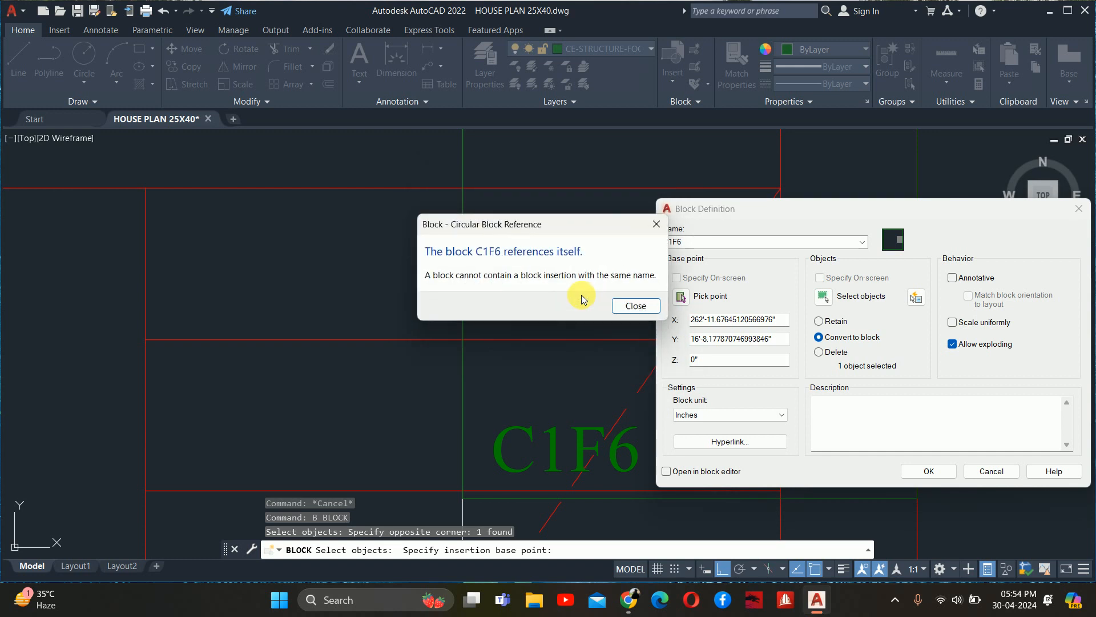
pyautogui.click(624, 308)
pyautogui.click(680, 296)
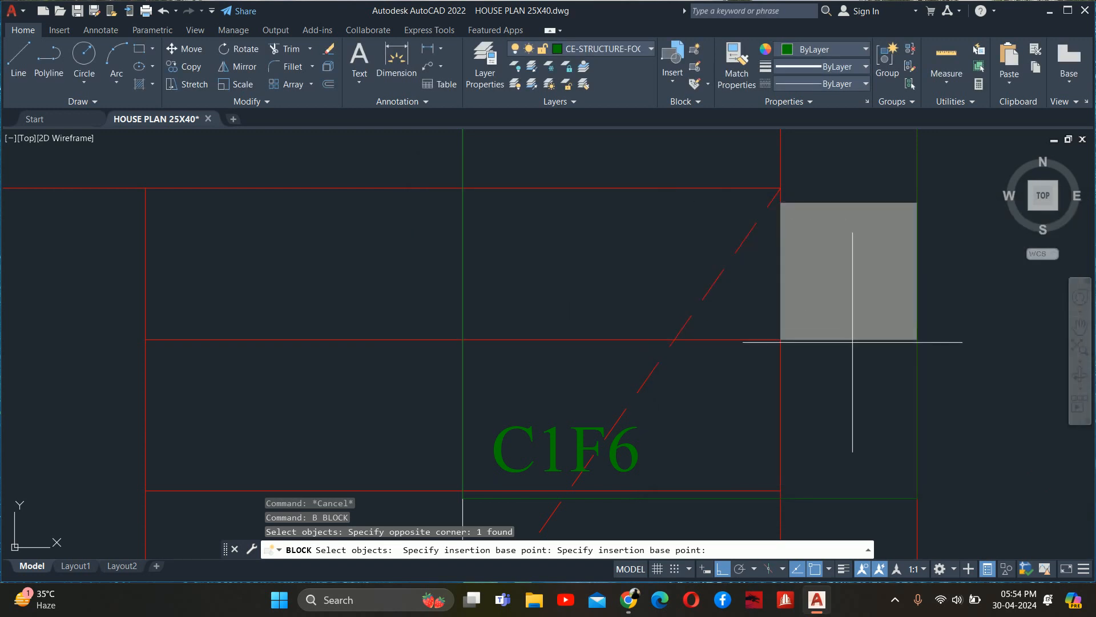
# - Try to define the footing at the staircase's upper-right column as block C1F6, with the column's centre as base point
pyautogui.click(849, 272)
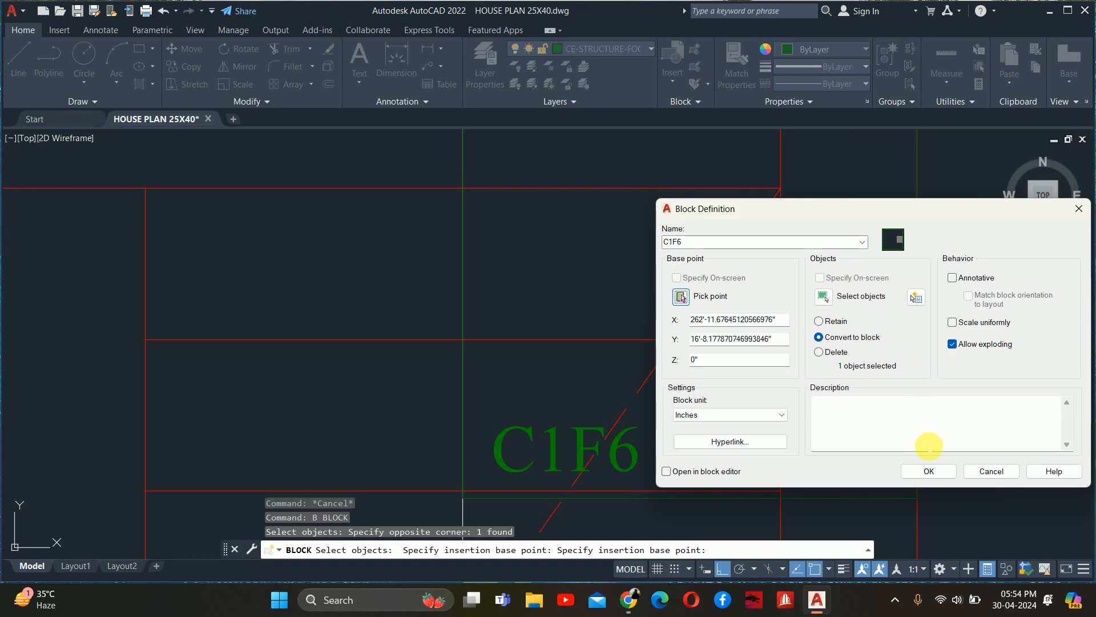
pyautogui.click(929, 469)
pyautogui.click(474, 286)
# - Undo the C1F6 block definition together with the preceding label edit and label copy
pyautogui.hotkey('ctrl', 'z')
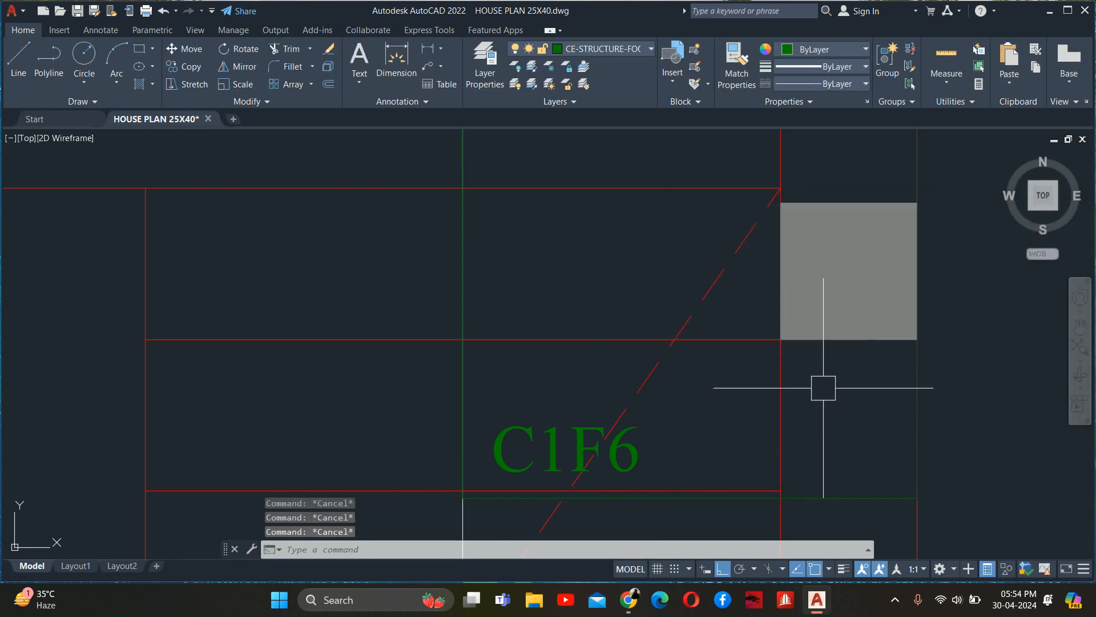
pyautogui.hotkey('ctrl', 'z')
pyautogui.hotkey('ctrl', 'z')
pyautogui.hotkey('ctrl', 'z')
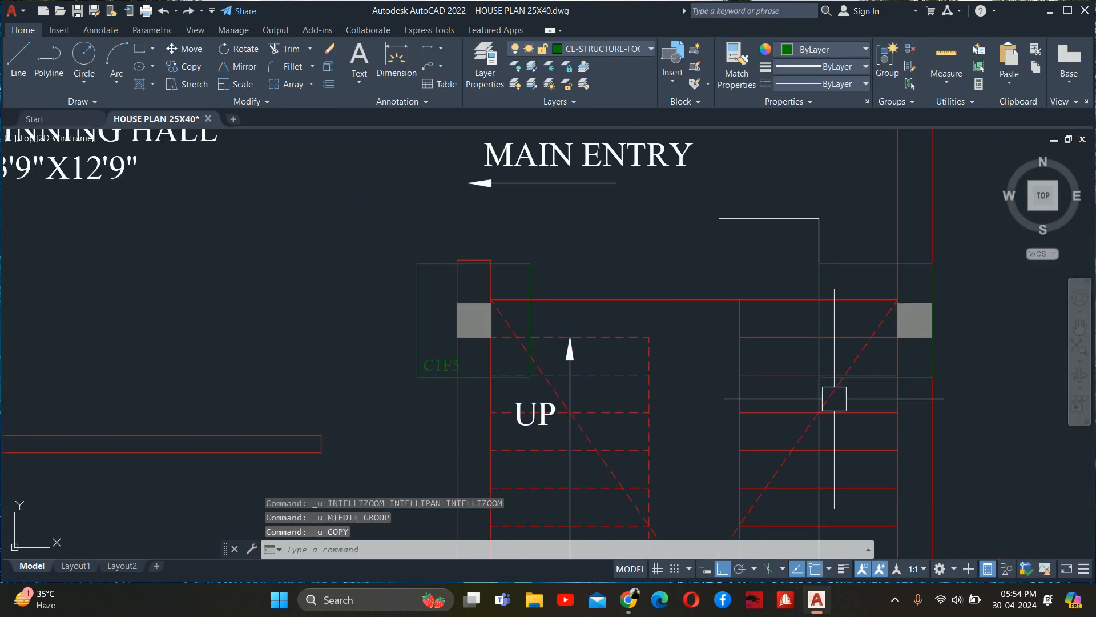
# - Redo the label copy at the staircase's upper-right footing and set its text to C1F6
pyautogui.hotkey('ctrl', 'y')
pyautogui.doubleClick(832, 437)
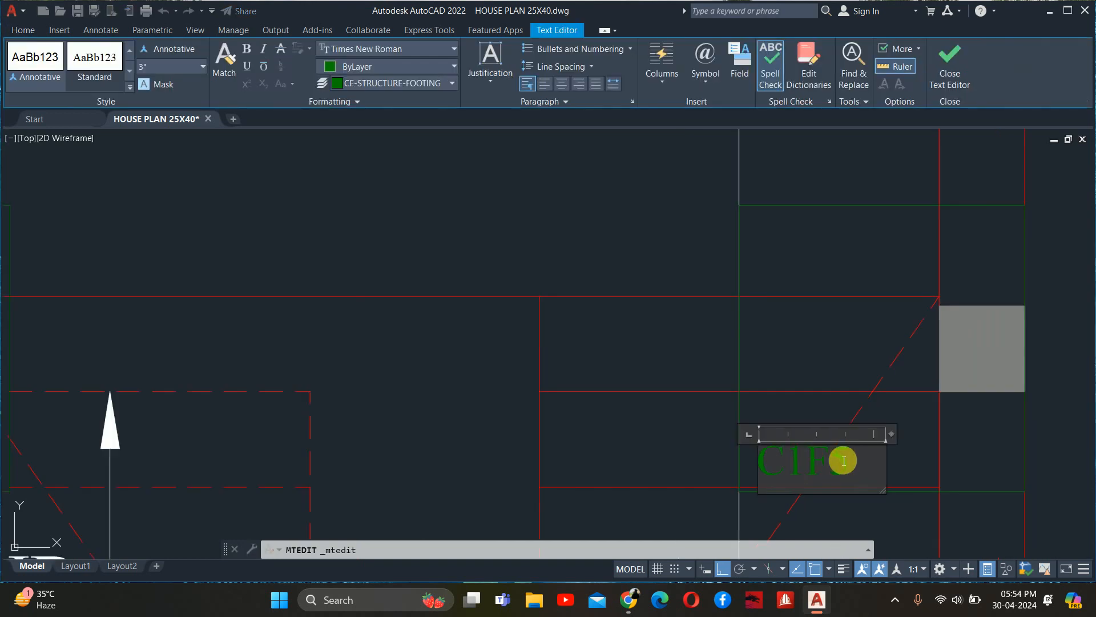
pyautogui.click(795, 419)
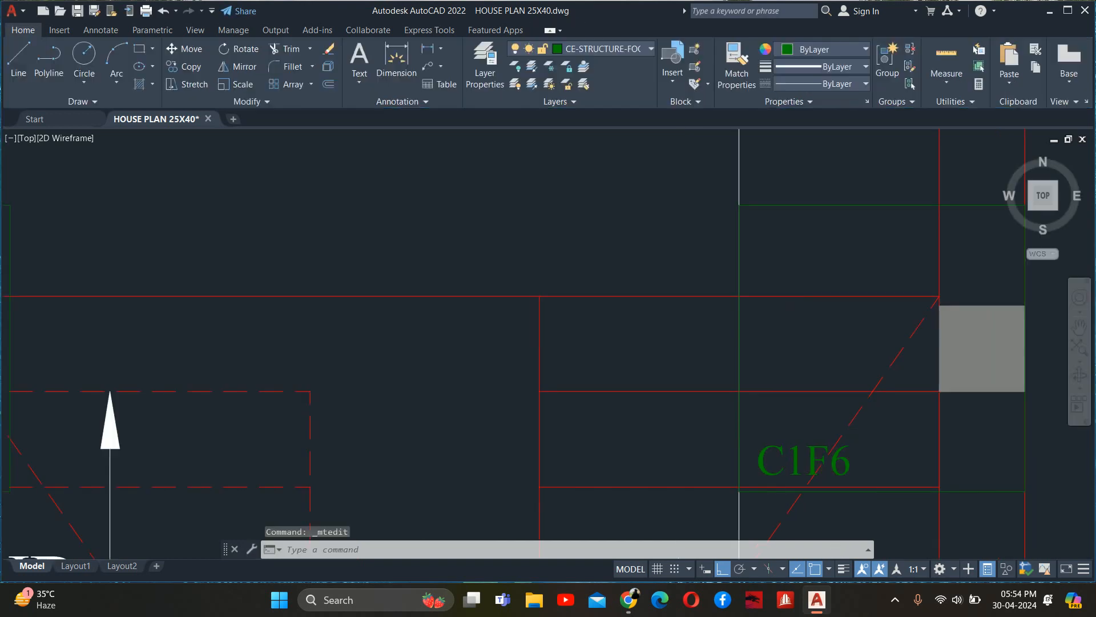
# - Check what the C1F5 footing block at the staircase's upper-left column contains, leaving it deselected
pyautogui.scroll(-2, 780, 358)
pyautogui.click(311, 346)
pyautogui.click(292, 344)
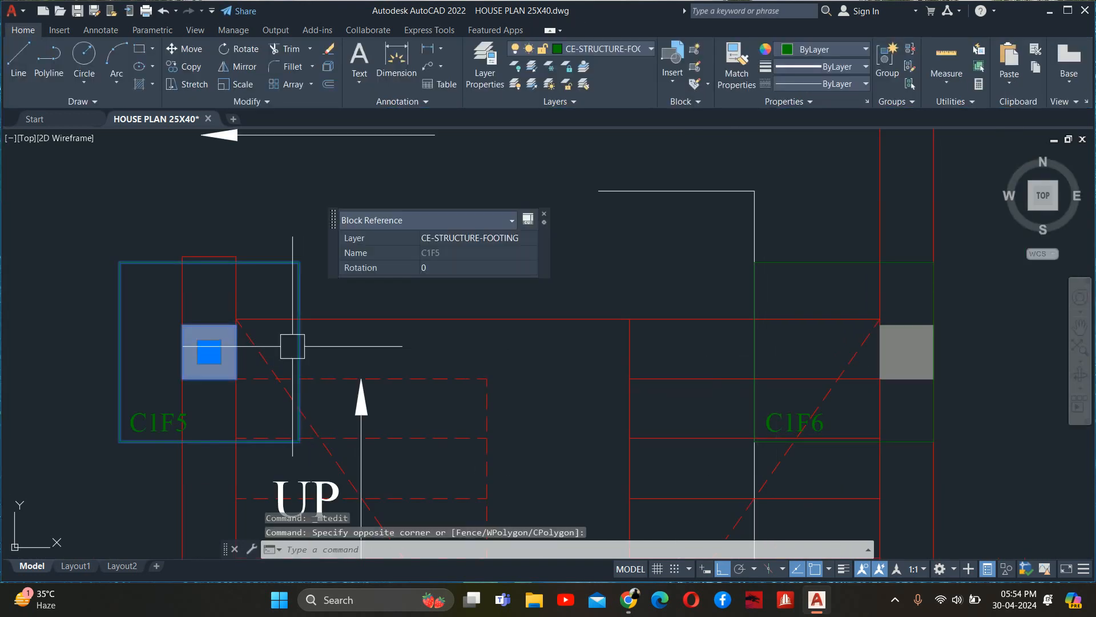
pyautogui.press('Escape')
pyautogui.press('Escape')
pyautogui.press('Escape')
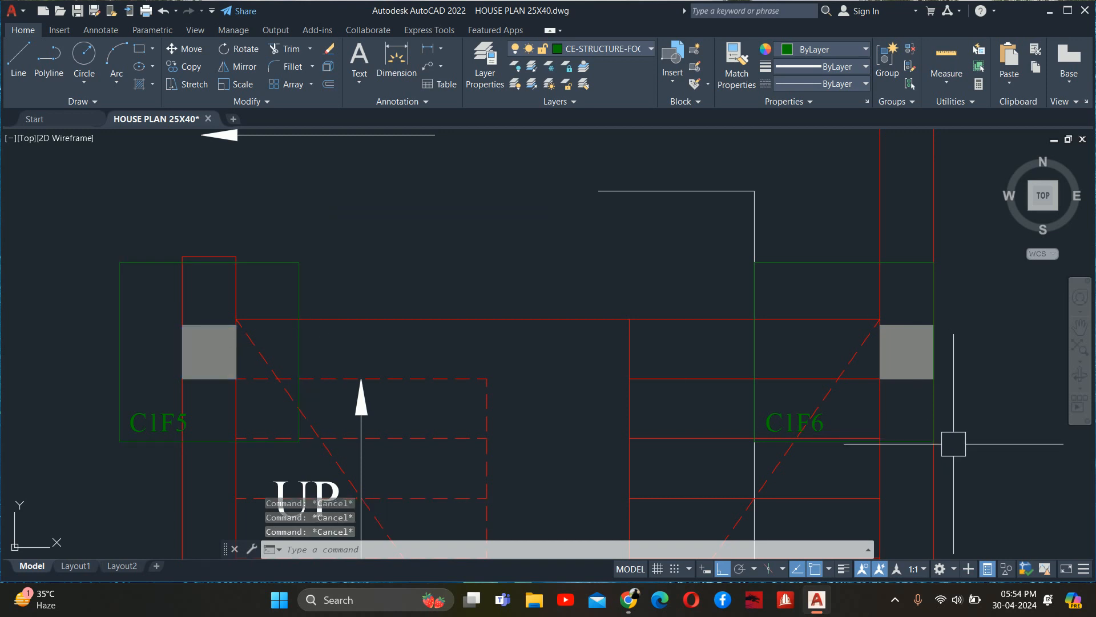
# - Define block C1F6 from the footing outline and column at the staircase's upper right, with the column's centre as base point
pyautogui.write('b')
pyautogui.press('Return')
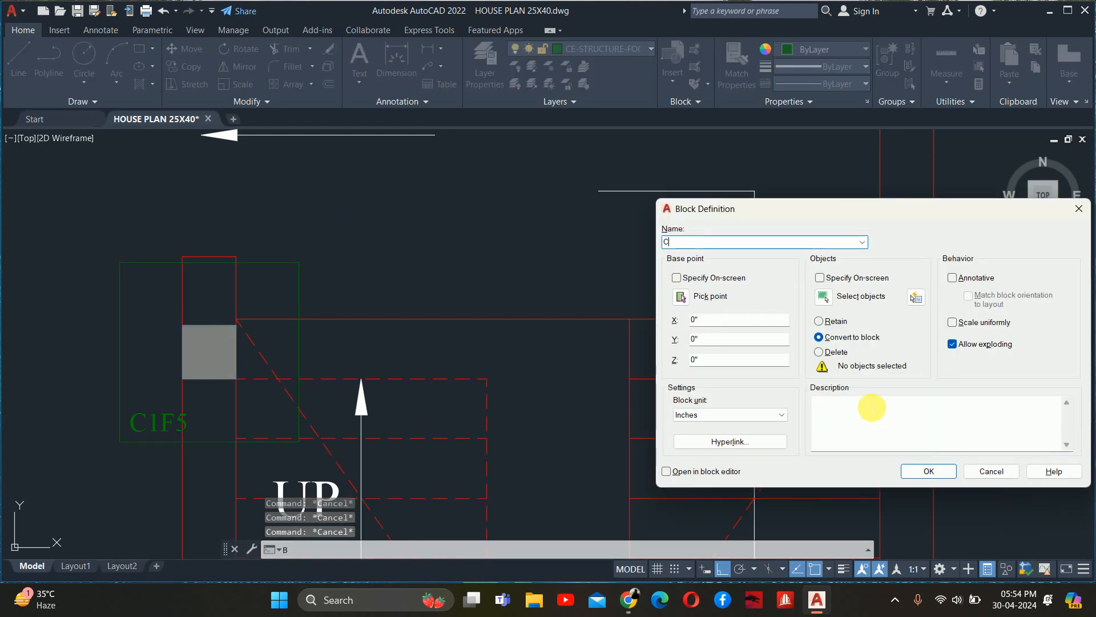
pyautogui.click(829, 299)
pyautogui.scroll(2, 912, 462)
pyautogui.click(919, 477)
pyautogui.click(908, 285)
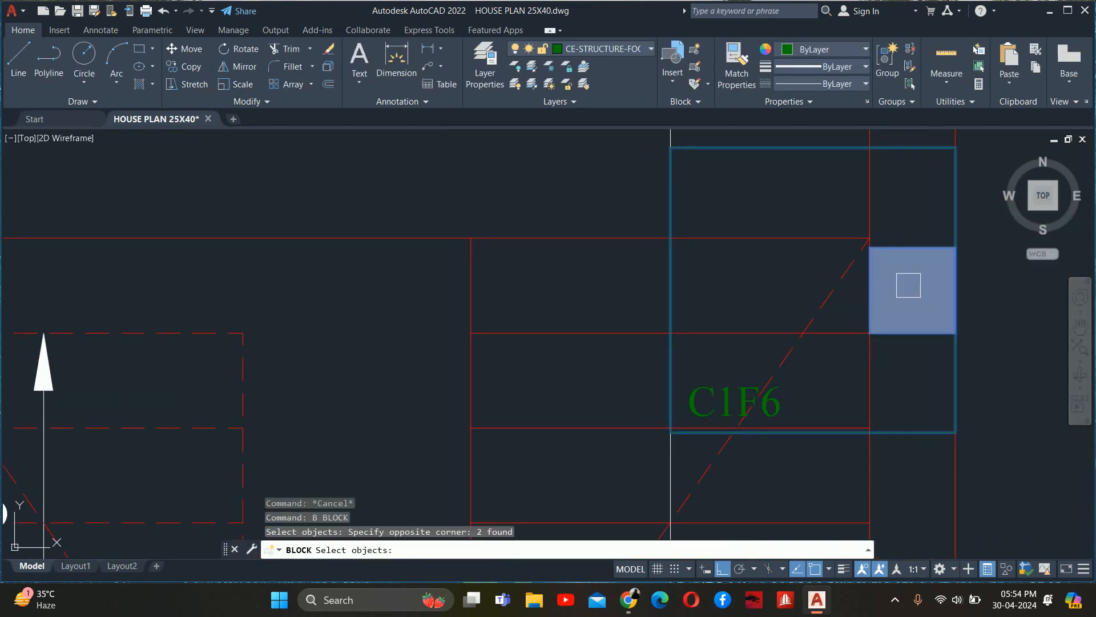
pyautogui.press('Return')
pyautogui.click(680, 297)
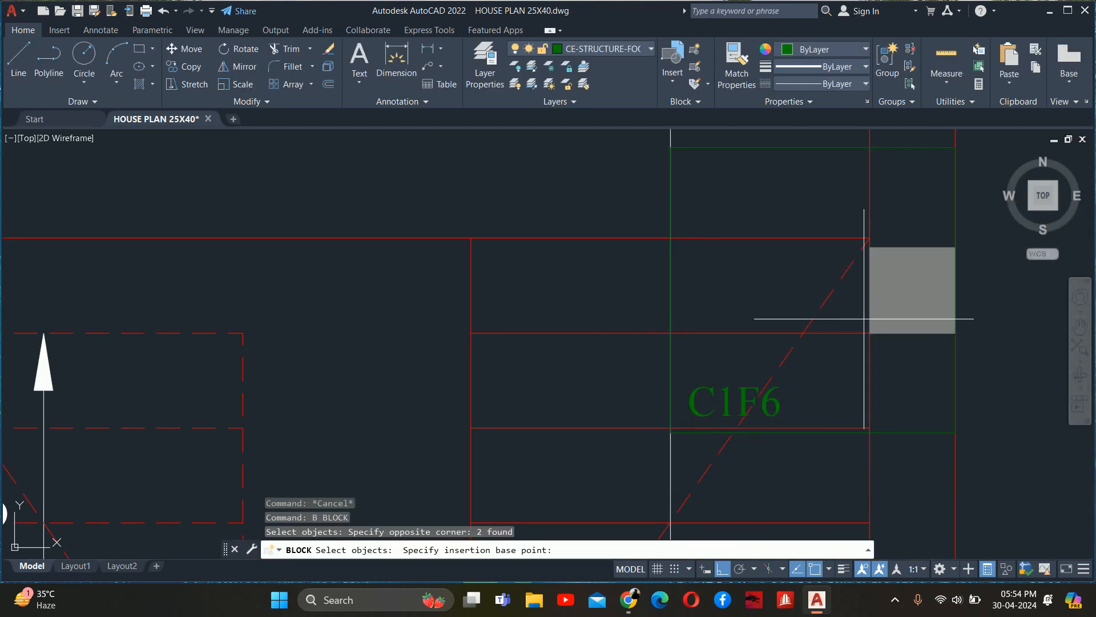
pyautogui.click(913, 290)
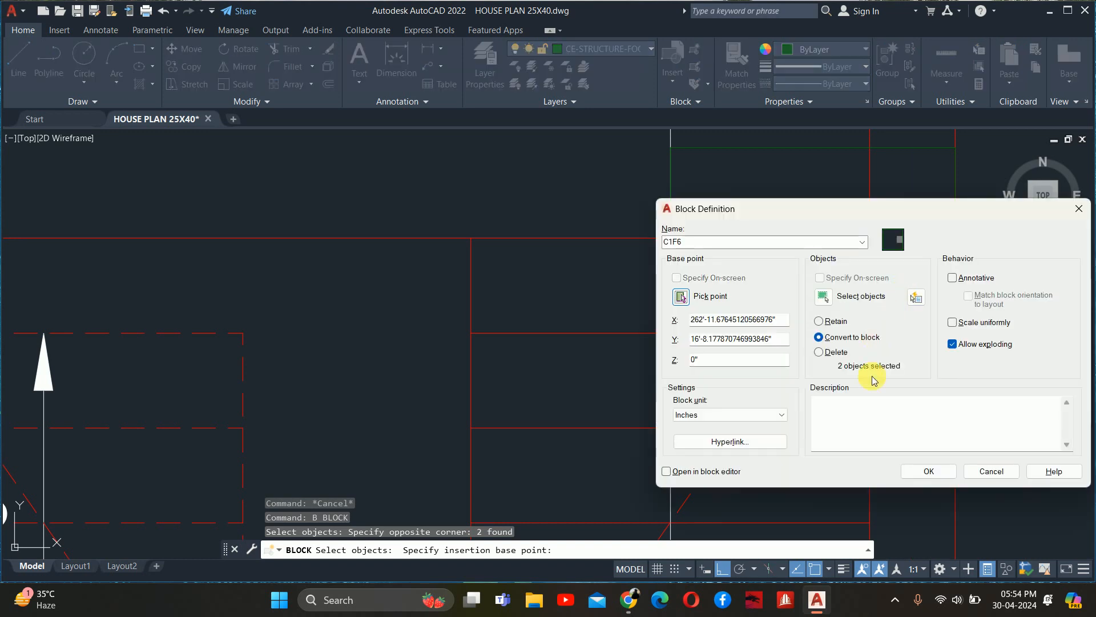
pyautogui.click(929, 471)
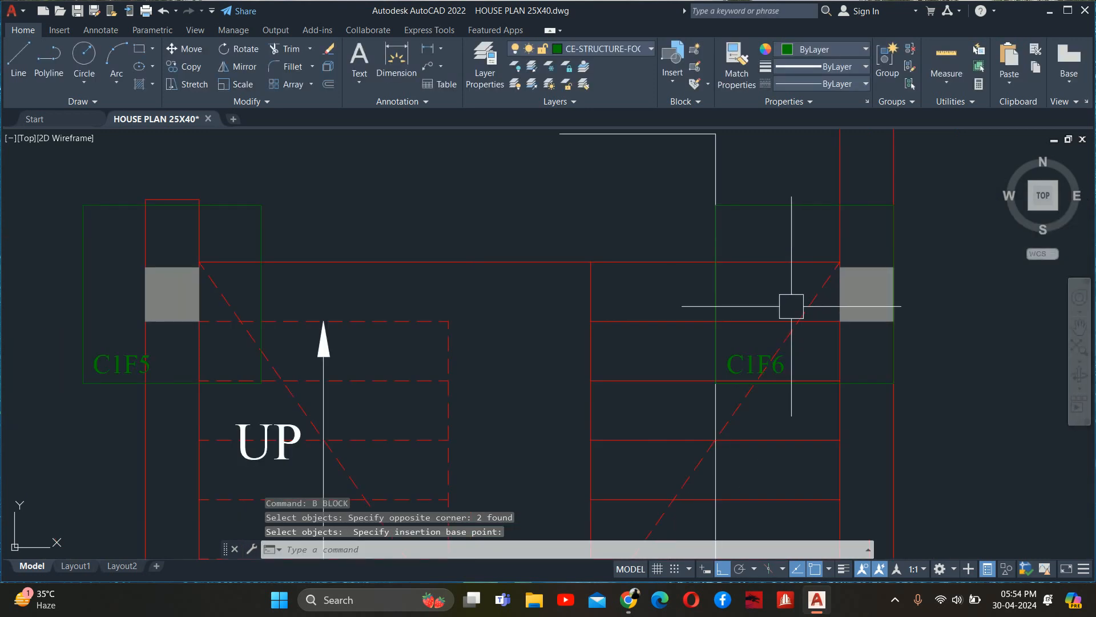
pyautogui.scroll(-2, 792, 306)
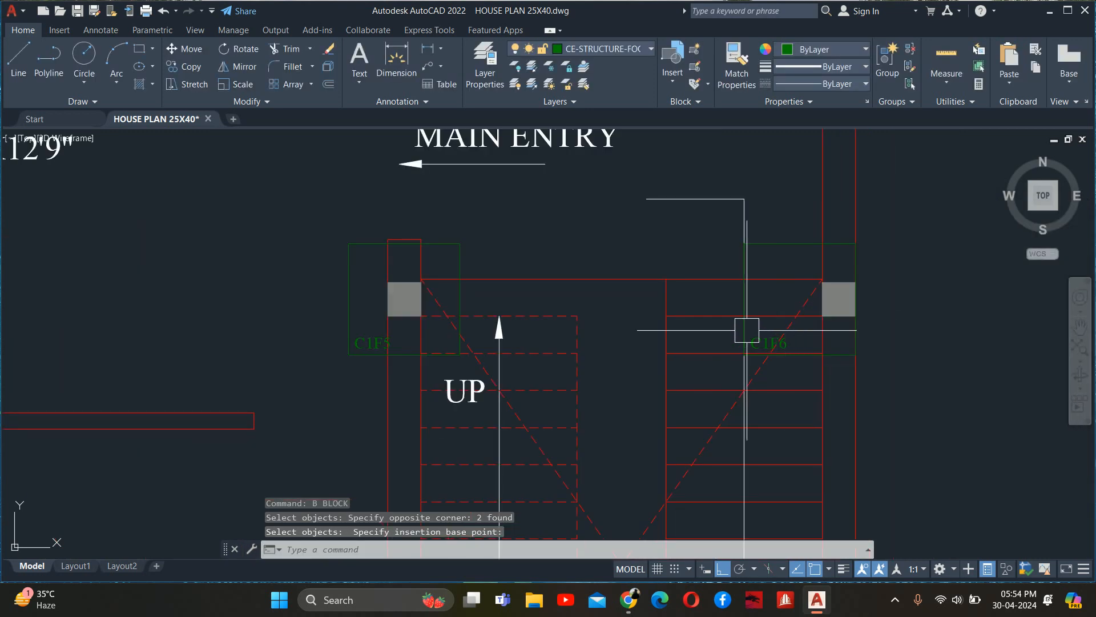
pyautogui.write('co')
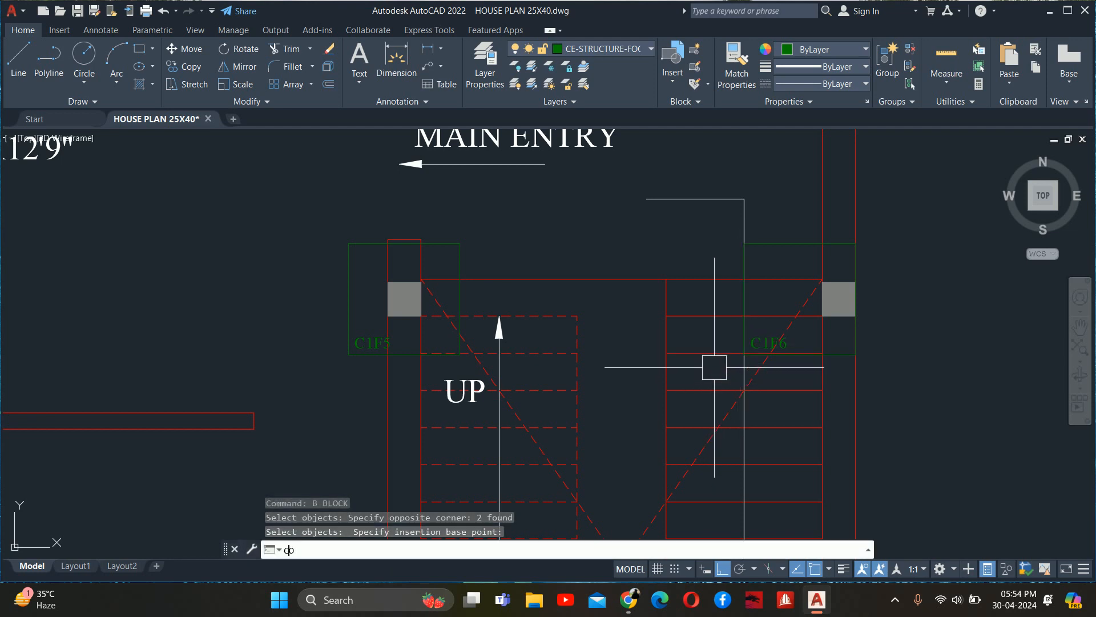
pyautogui.press('Return')
pyautogui.click(772, 345)
pyautogui.scroll(4, 756, 346)
pyautogui.press('Return')
pyautogui.press('Escape')
pyautogui.press('Escape')
# - Copy the C1F6 label from its footing corner into the left combined footing below the staircase, with Ortho off
pyautogui.press('Return')
pyautogui.click(763, 328)
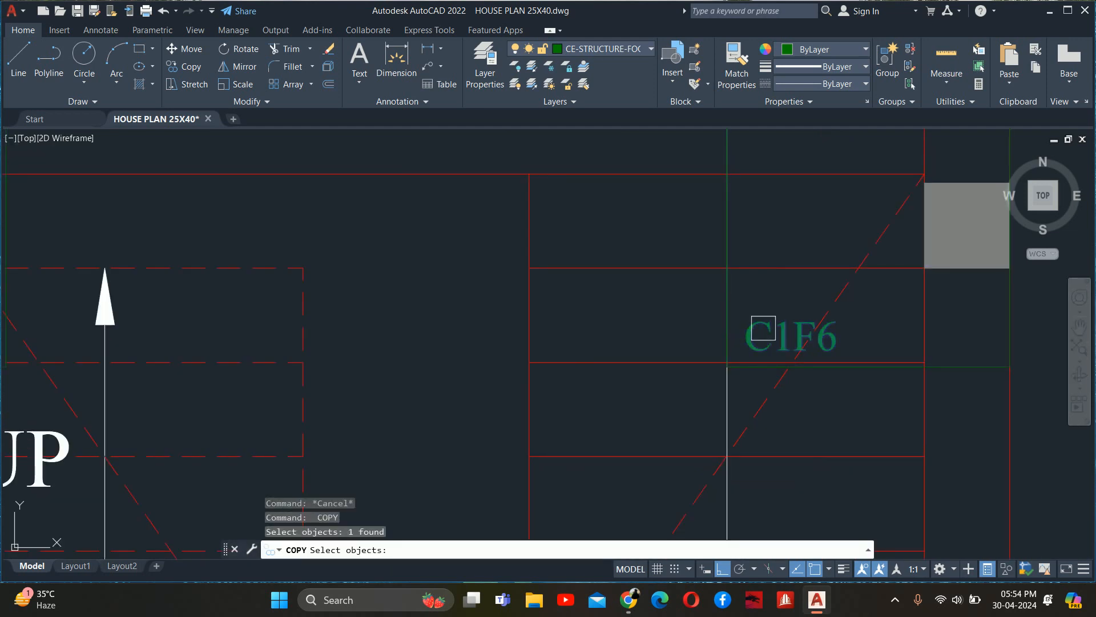
pyautogui.press('Return')
pyautogui.click(727, 366)
pyautogui.scroll(-6, 727, 367)
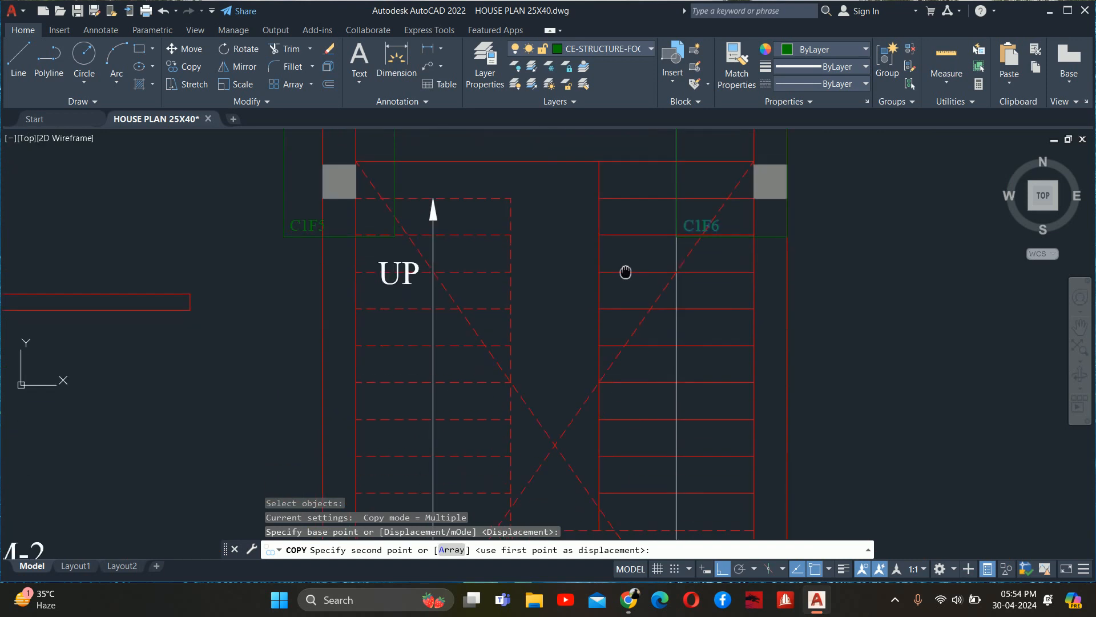
pyautogui.click(723, 570)
pyautogui.scroll(-3, 656, 319)
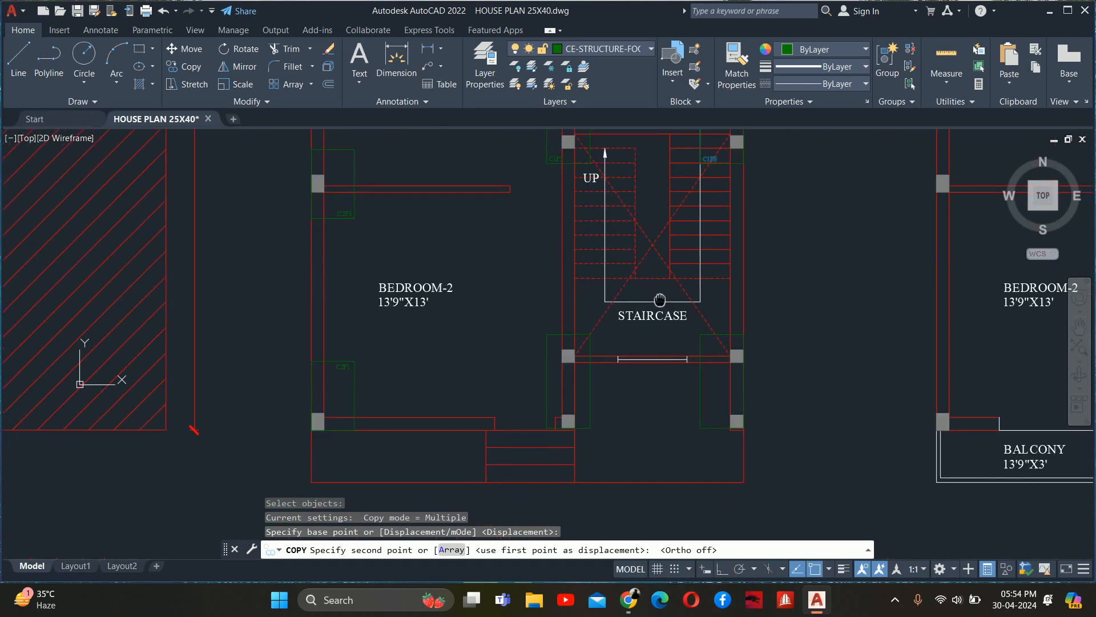
pyautogui.scroll(6, 599, 374)
pyautogui.scroll(4, 542, 384)
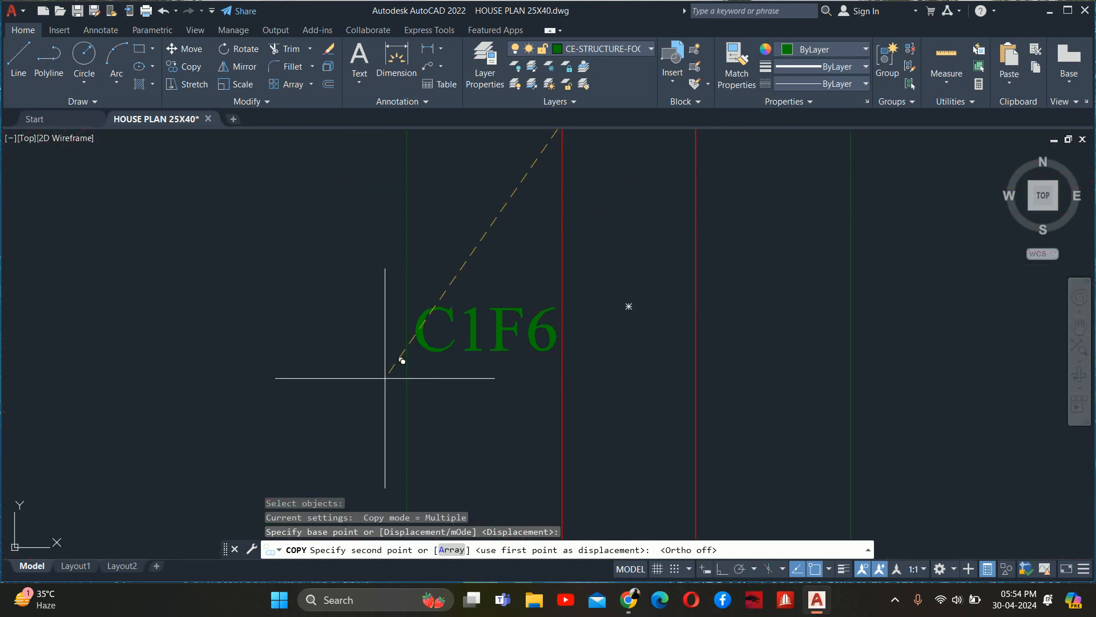
pyautogui.press('Escape')
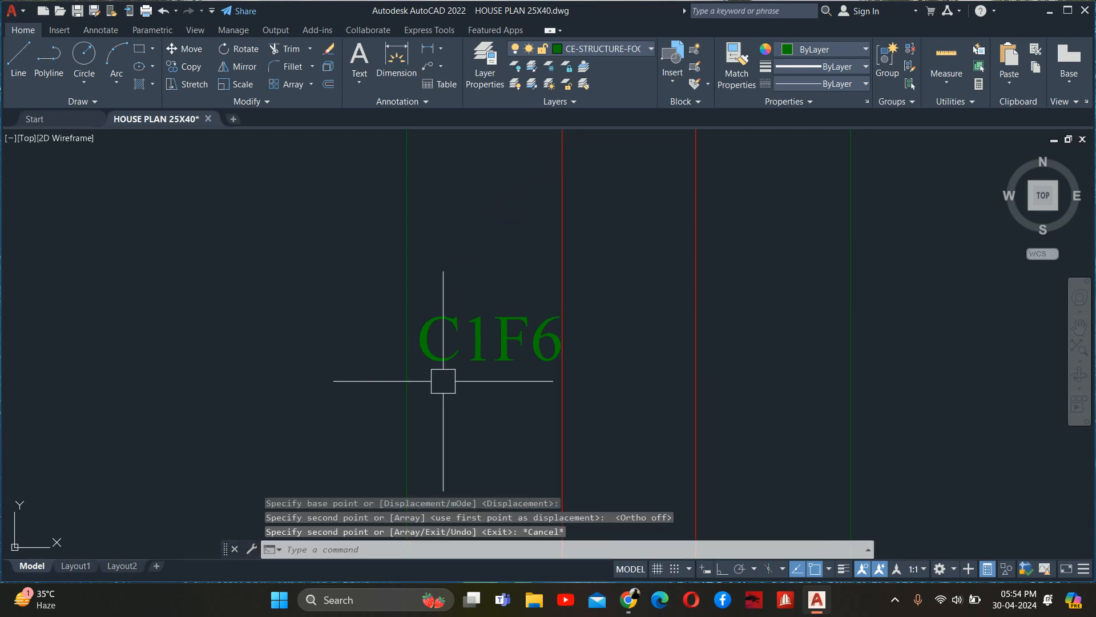
# - Change the copied label in the left combined footing to C1CF1
pyautogui.doubleClick(503, 344)
pyautogui.moveTo(504, 344); pyautogui.dragTo(558, 348)
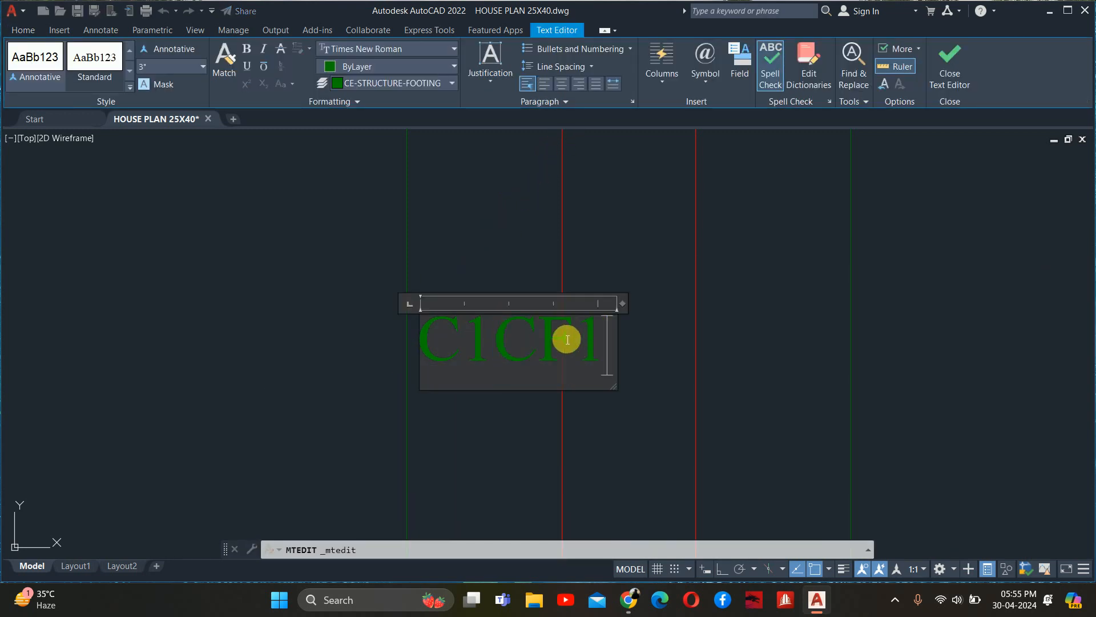
pyautogui.press('Escape')
pyautogui.press('Escape')
pyautogui.press('Escape')
# - Copy the C1CF1 label horizontally to the matching position at the right combined footing
pyautogui.scroll(-2, 477, 367)
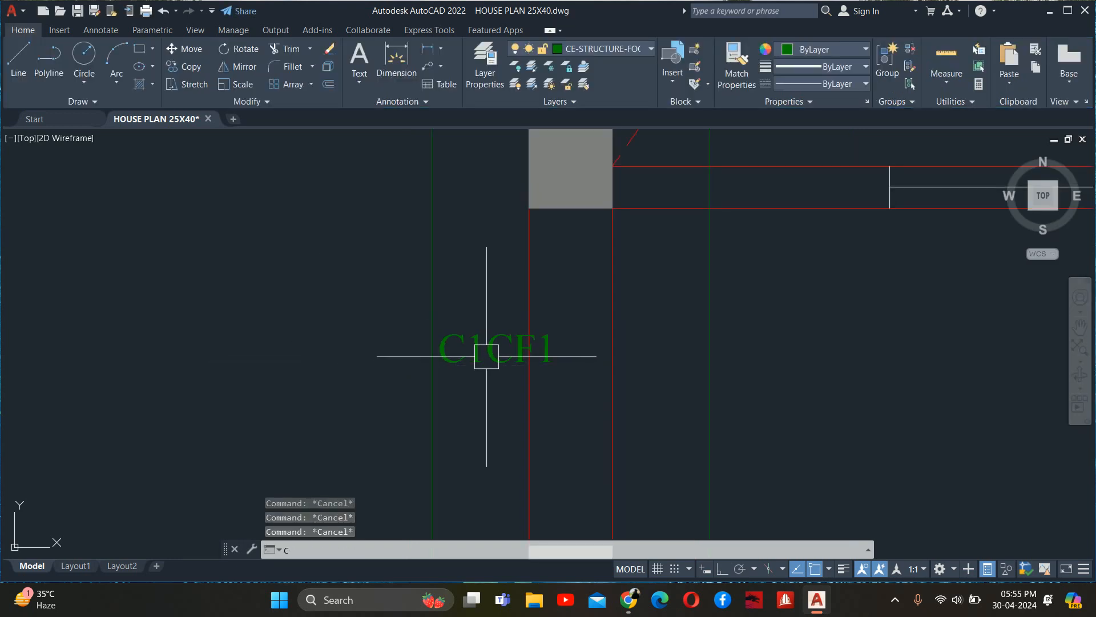
pyautogui.press('Return')
pyautogui.click(486, 354)
pyautogui.press('Return')
pyautogui.click(437, 327)
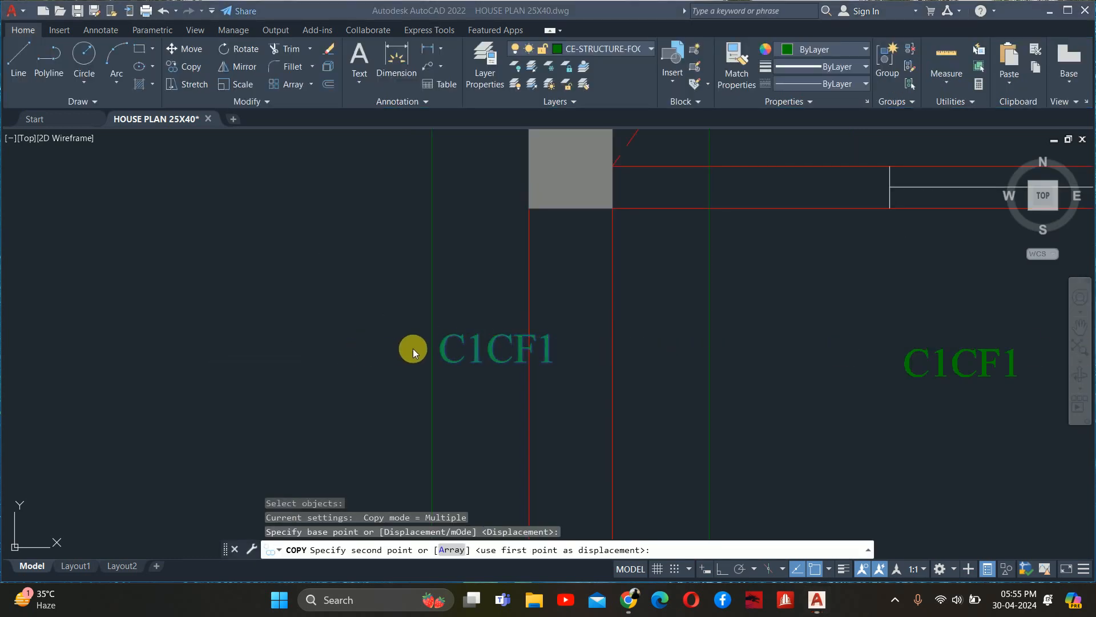
pyautogui.scroll(-5, 656, 350)
pyautogui.scroll(5, 814, 339)
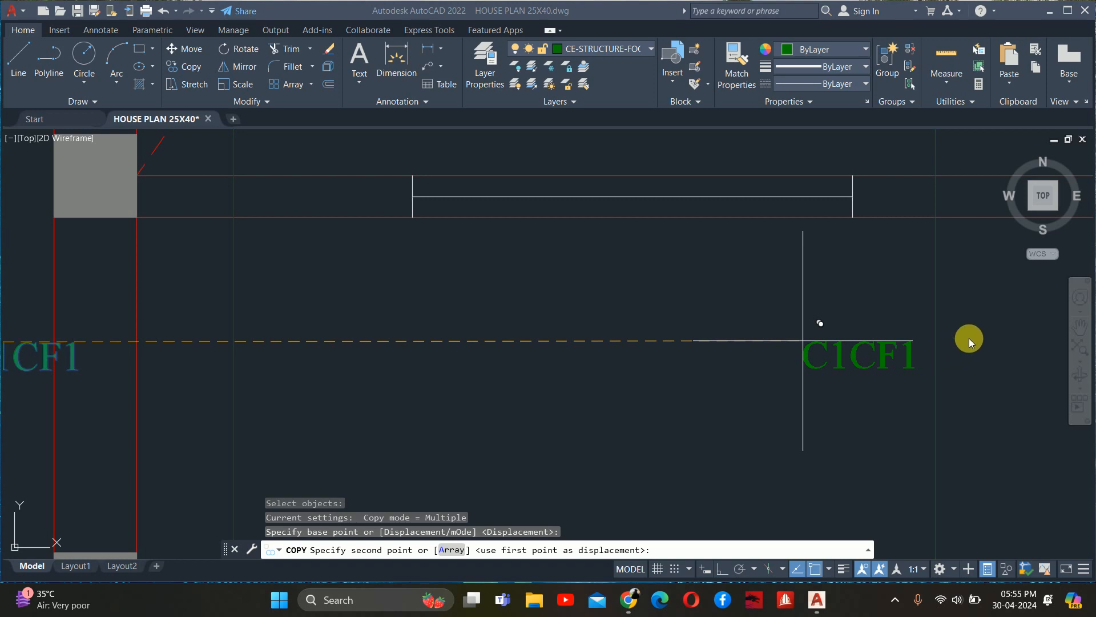
pyautogui.scroll(-2, 961, 361)
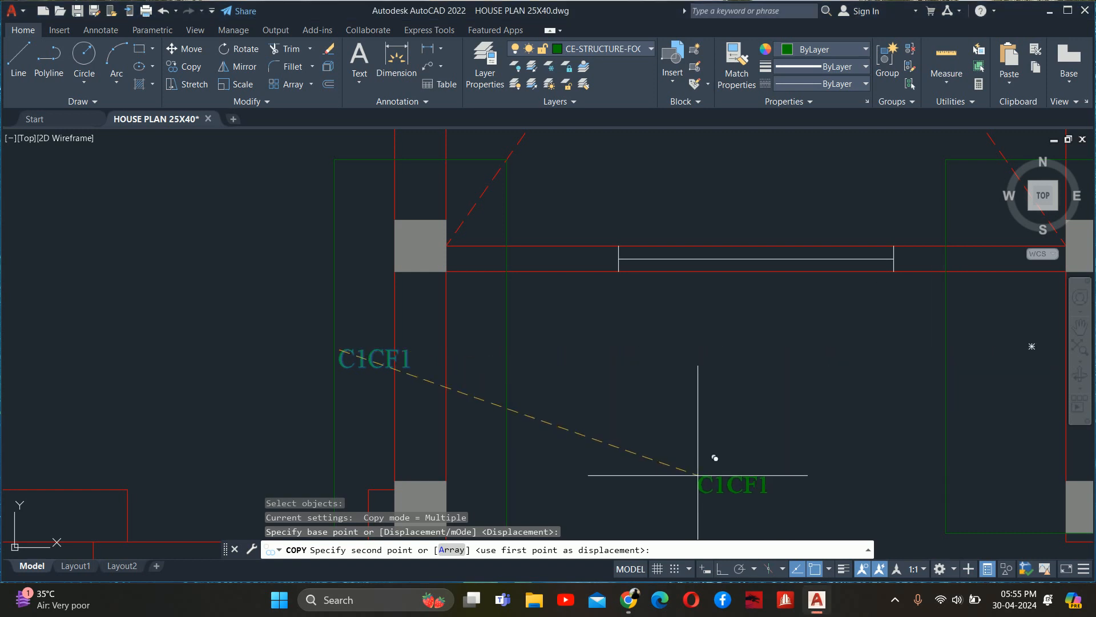
pyautogui.click(946, 350)
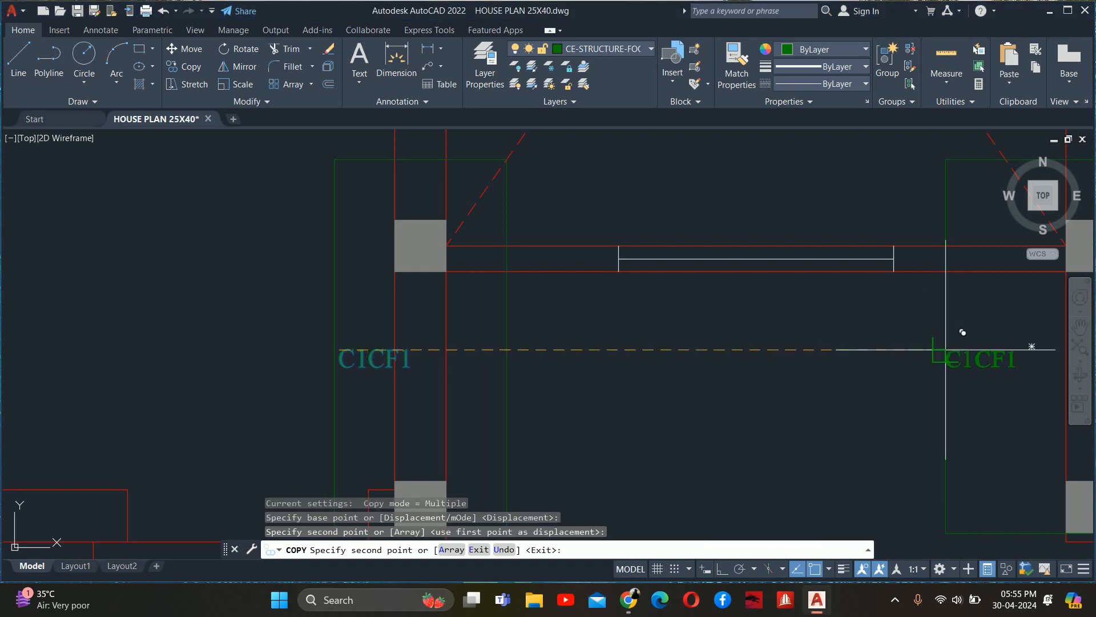
pyautogui.press('Escape')
pyautogui.press('Escape')
# - Change the label at the right combined footing to C1CF2
pyautogui.doubleClick(983, 367)
pyautogui.press('BackSpace')
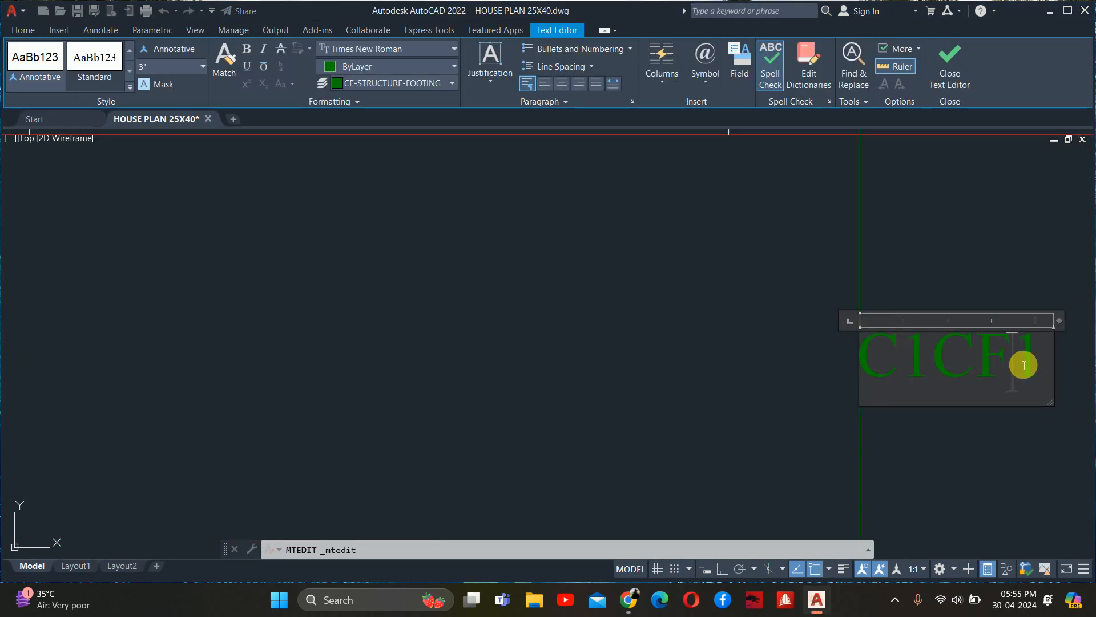
pyautogui.write('2')
pyautogui.press('Escape')
pyautogui.press('Escape')
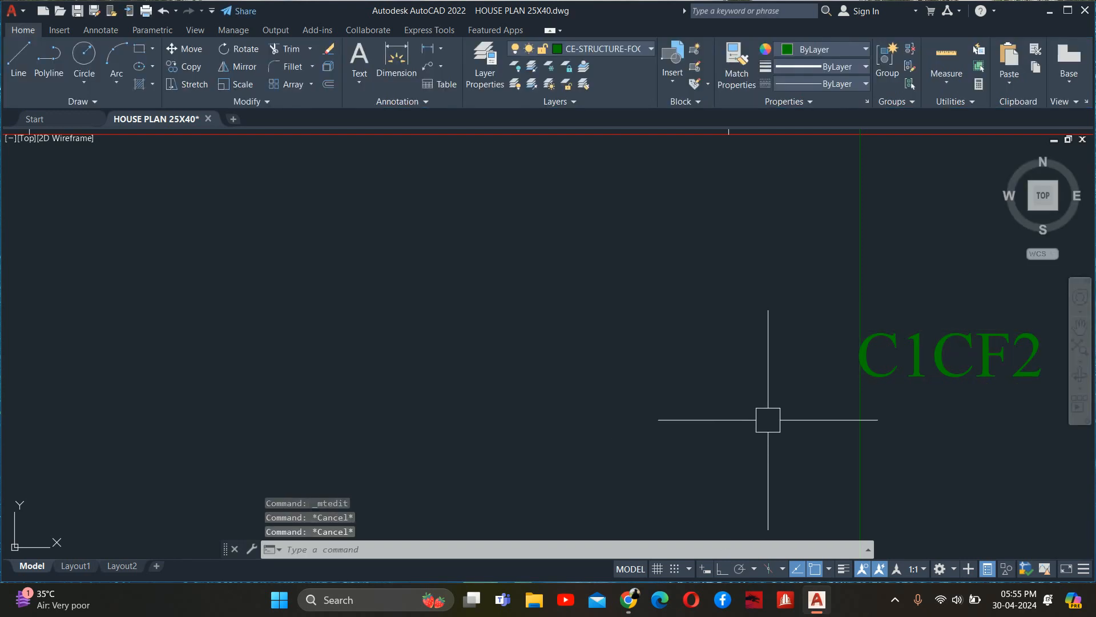
# - Move the C1CF2 label slightly to the right, away from the left edge of its footing outline
pyautogui.write('m')
pyautogui.press('Return')
pyautogui.click(901, 347)
pyautogui.press('Return')
pyautogui.click(568, 367)
pyautogui.press('Escape')
pyautogui.press('Escape')
pyautogui.press('Escape')
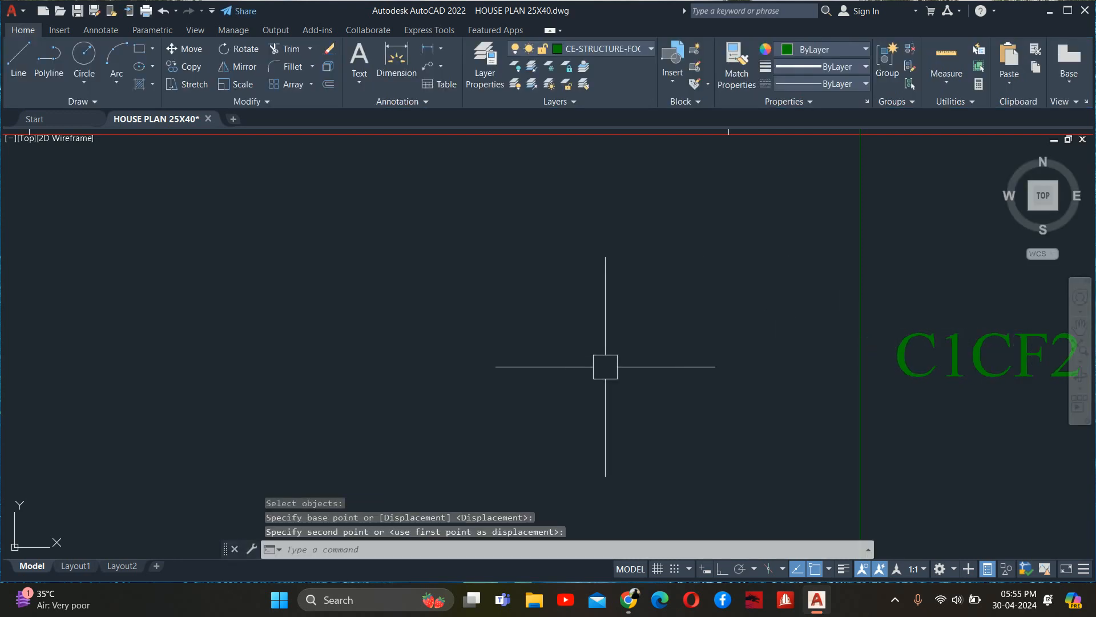
# - Delete the two spare green footing rectangles above the ground floor plan
pyautogui.scroll(-3, 602, 367)
pyautogui.scroll(-3, 577, 360)
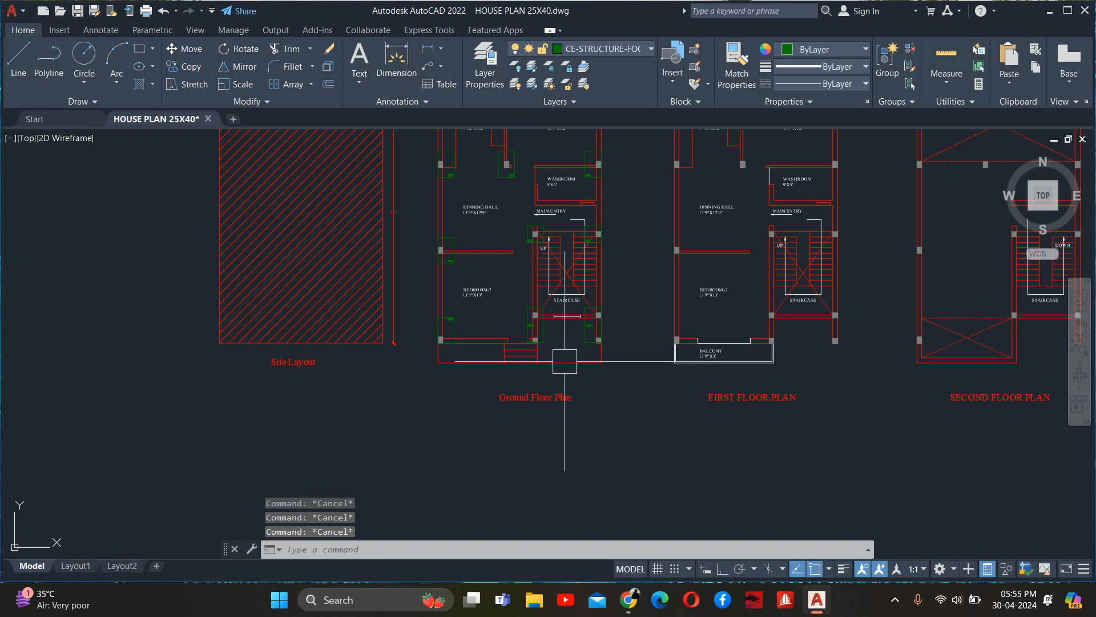
pyautogui.moveTo(564, 361); pyautogui.dragTo(631, 457, button='middle')
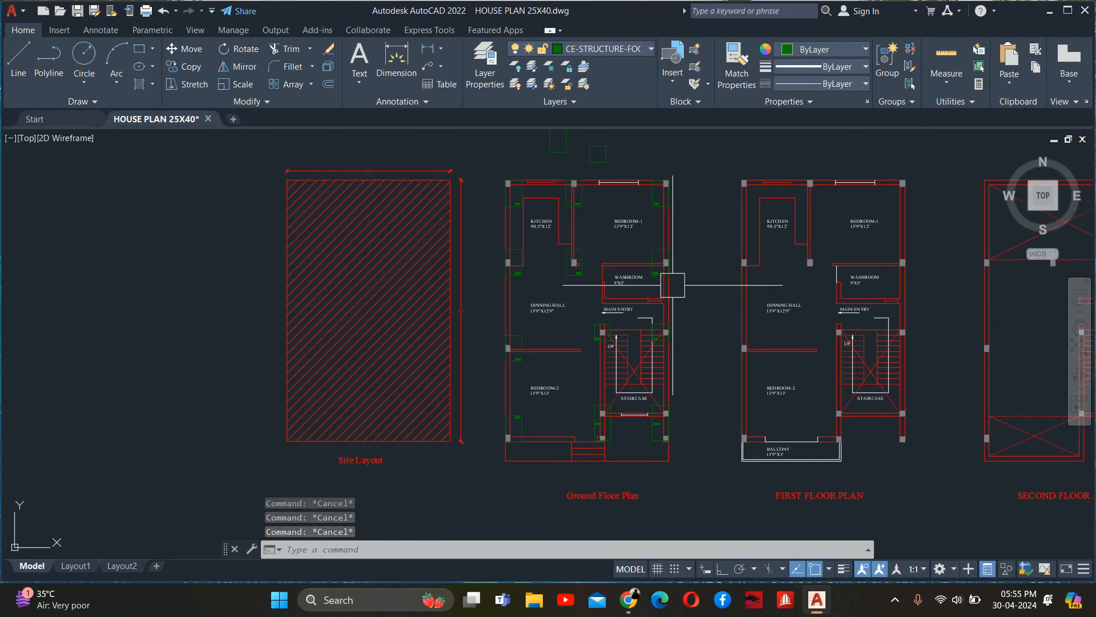
pyautogui.moveTo(656, 335); pyautogui.dragTo(692, 523, button='middle')
pyautogui.click(676, 341)
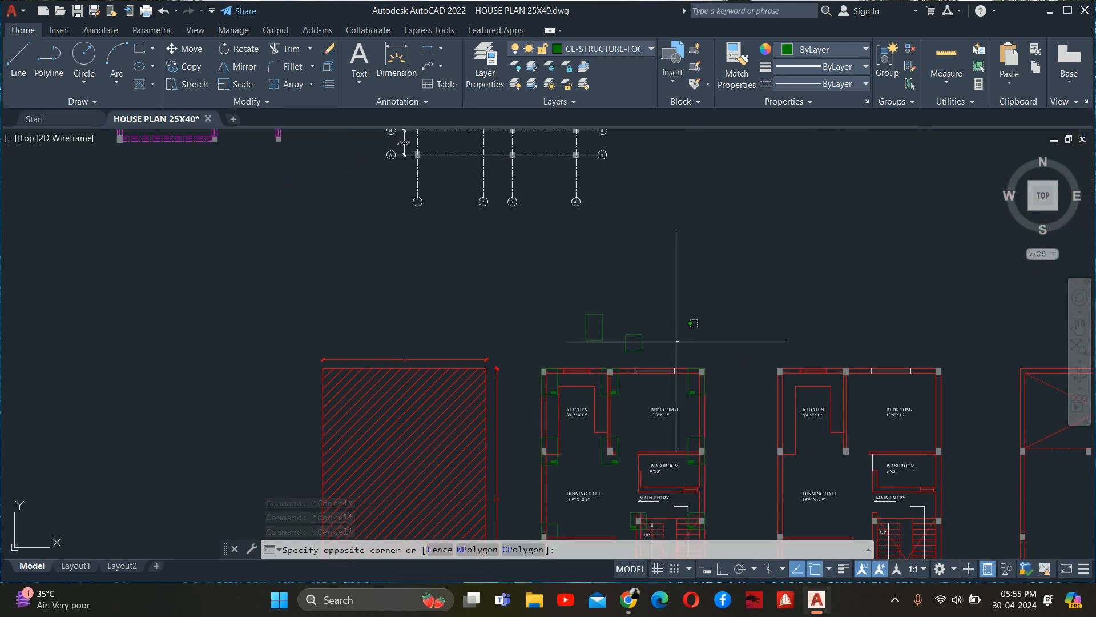
pyautogui.click(564, 294)
pyautogui.press('Delete')
pyautogui.scroll(-2, 616, 364)
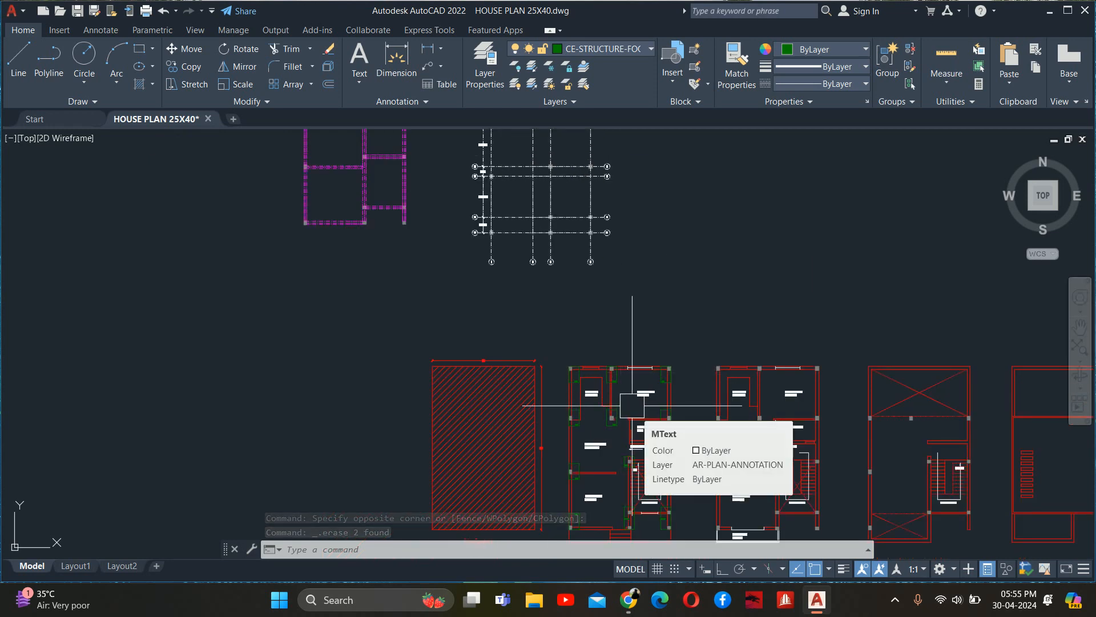
pyautogui.scroll(6, 608, 409)
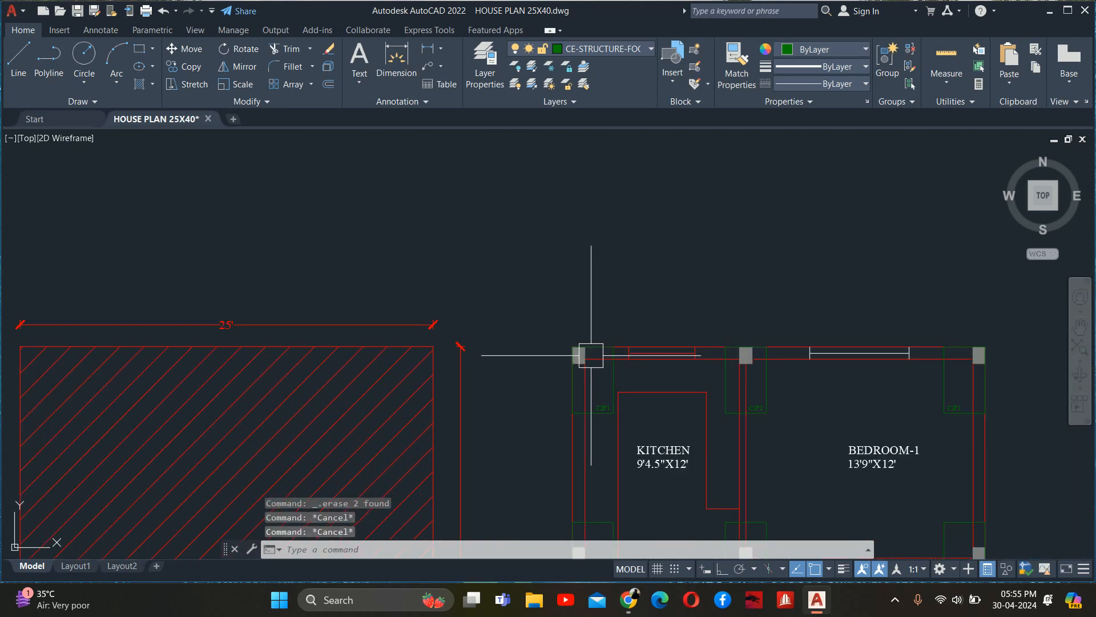
pyautogui.press('Escape')
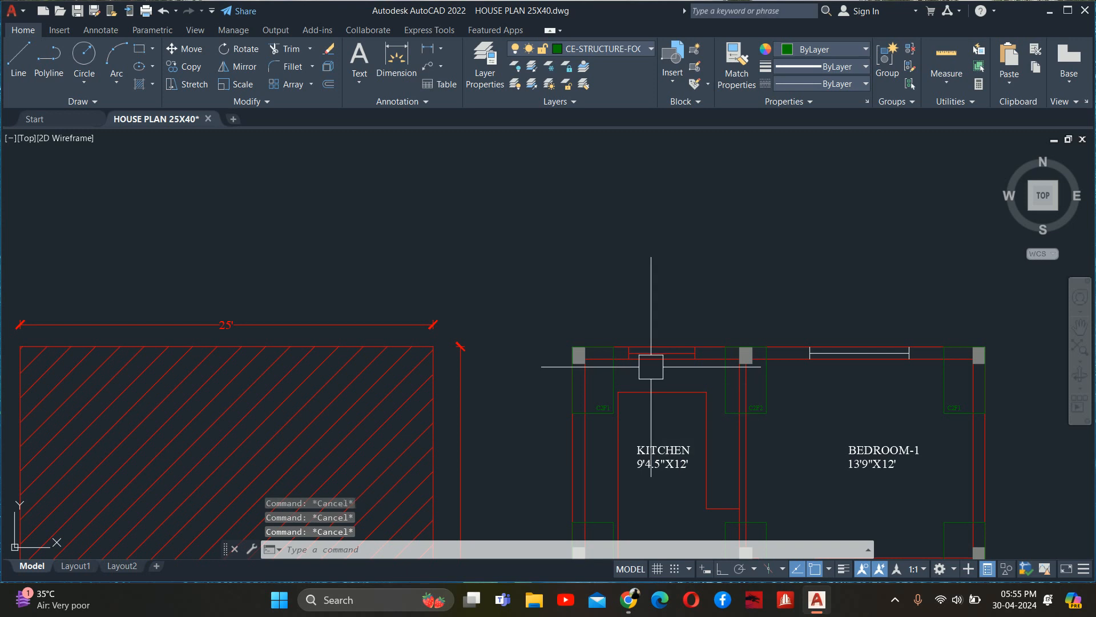
pyautogui.scroll(2, 621, 378)
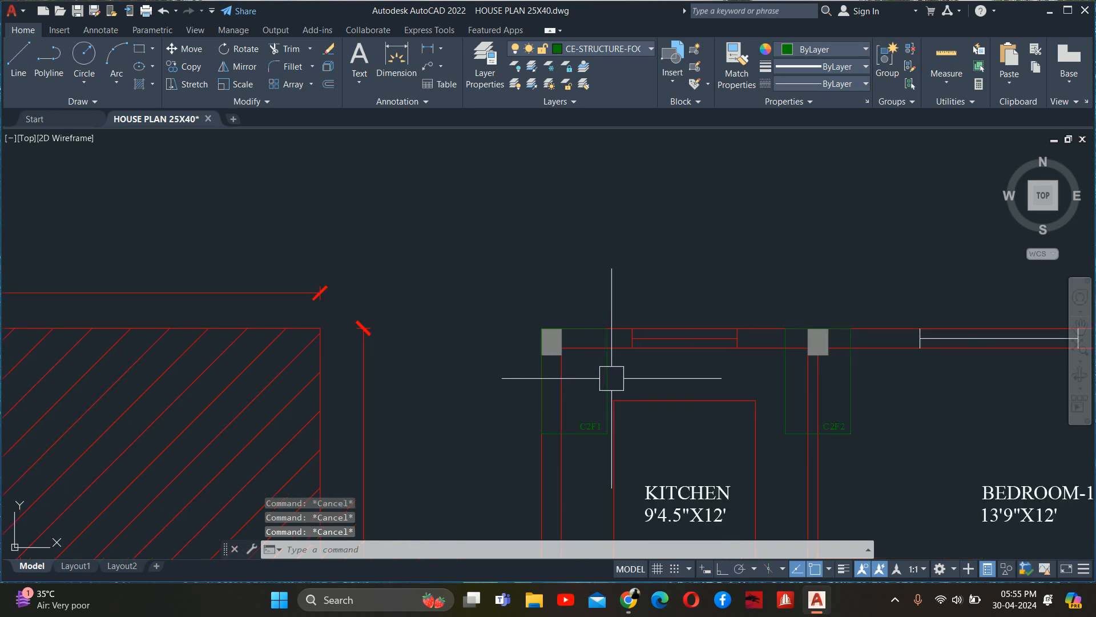
# - Open the C2F1 footing block at the kitchen's outer corner in the block editor
pyautogui.doubleClick(610, 379)
pyautogui.click(528, 400)
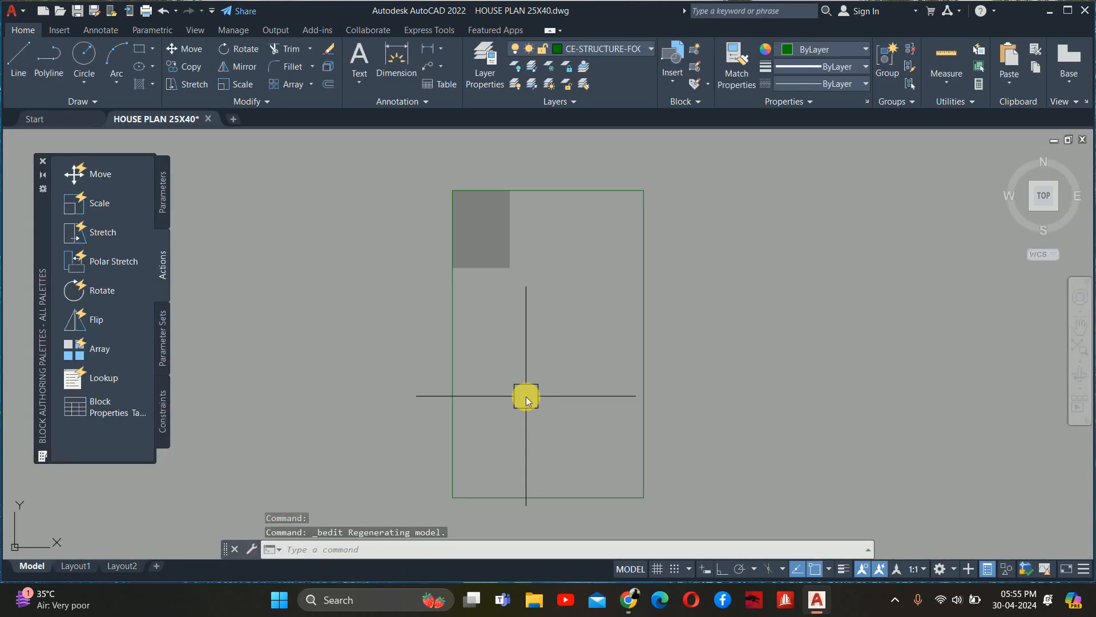
pyautogui.press('Escape')
pyautogui.press('Escape')
pyautogui.click(495, 244)
pyautogui.press('Escape')
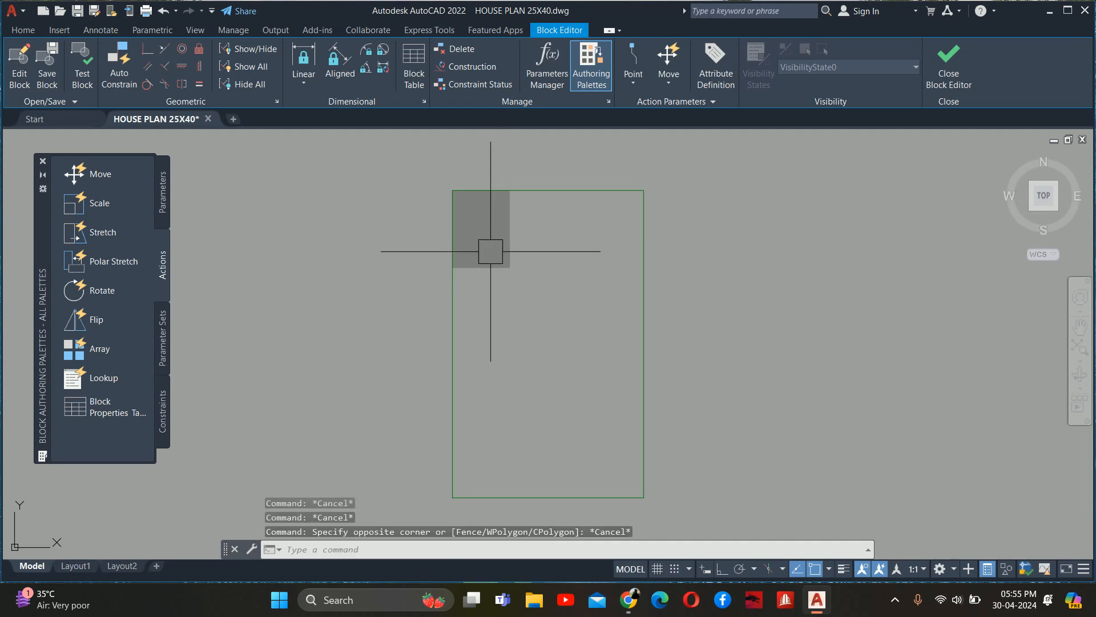
pyautogui.click(511, 286)
pyautogui.write('s')
pyautogui.press('Return')
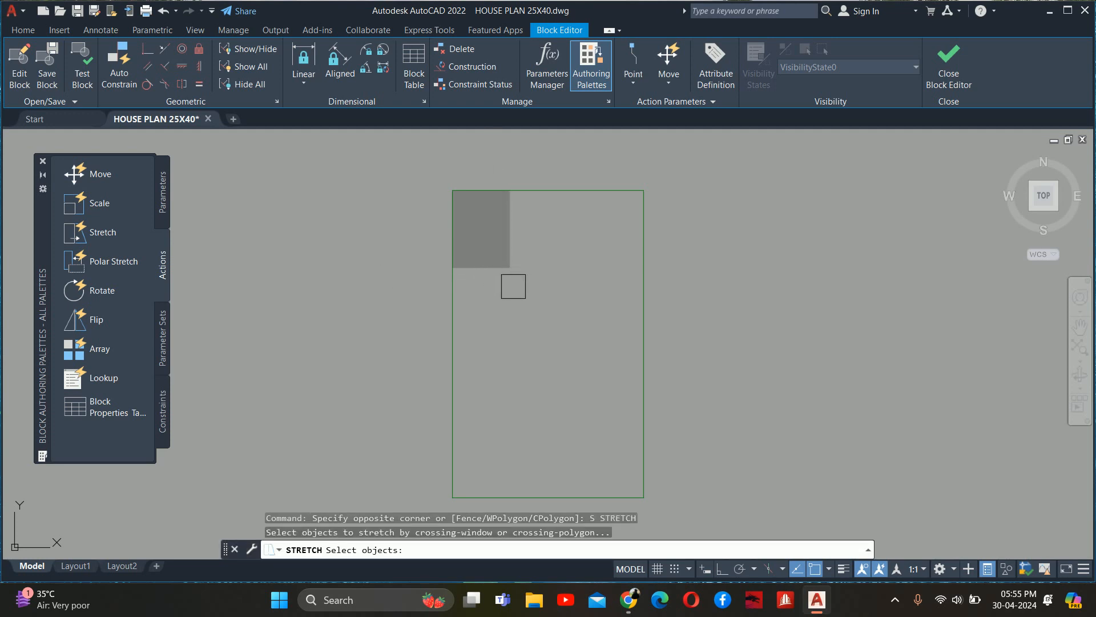
pyautogui.click(542, 311)
pyautogui.press('Escape')
pyautogui.press('Escape')
pyautogui.write('s')
pyautogui.press('Return')
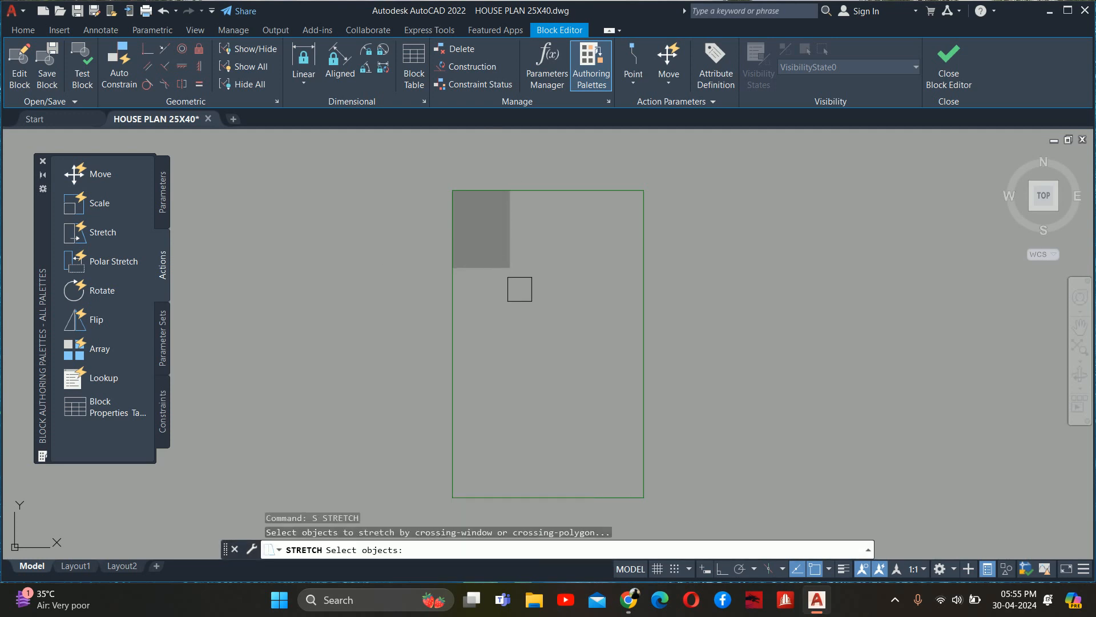
pyautogui.press('Escape')
# - Explode the nested column in the C2F1 footing block and delete its solid hatch
pyautogui.write('x')
pyautogui.press('Return')
pyautogui.click(532, 296)
pyautogui.click(495, 252)
pyautogui.press('Return')
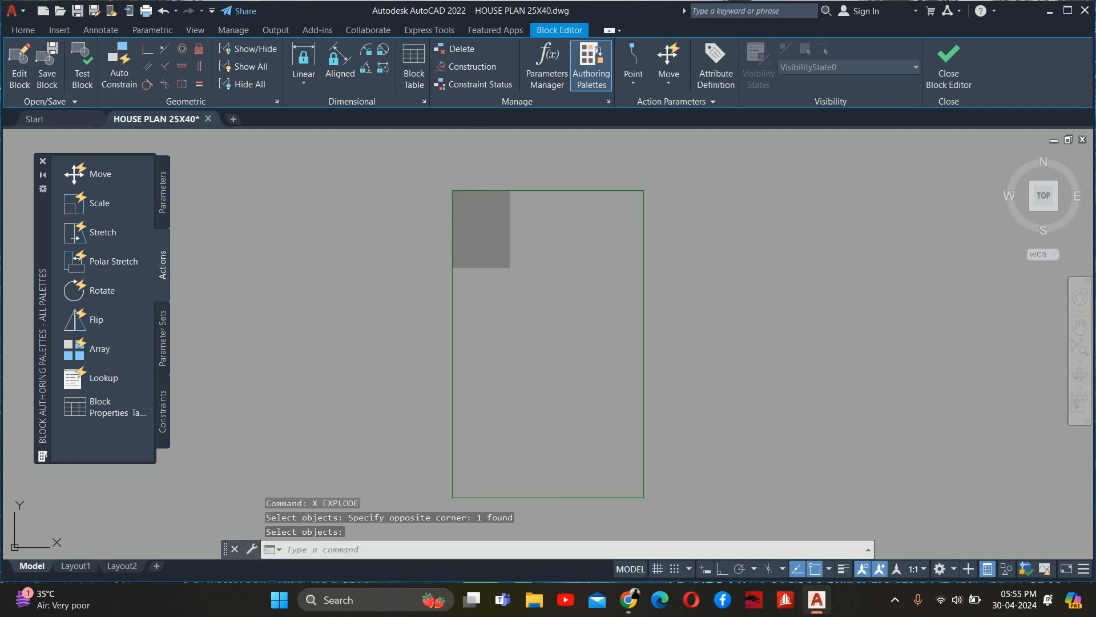
pyautogui.click(495, 251)
pyautogui.click(487, 245)
pyautogui.press('Delete')
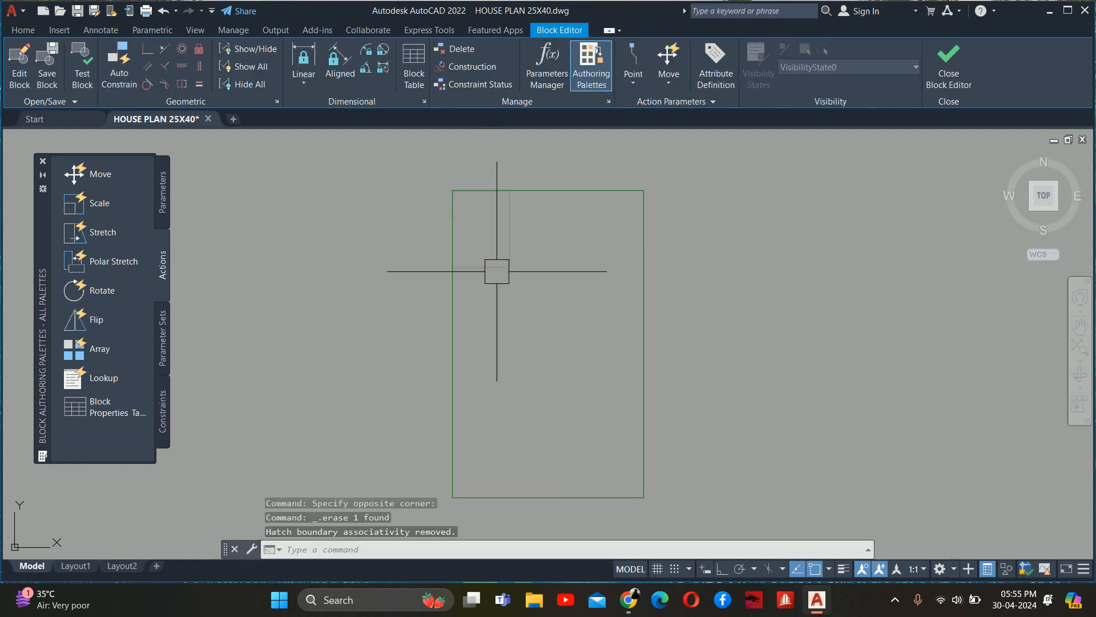
# - Match the column outline's properties to the green C2F1 footing outline, and close the block editor with the changes saved
pyautogui.moveTo(497, 271); pyautogui.dragTo(508, 304, button='middle')
pyautogui.press('Escape')
pyautogui.press('Escape')
pyautogui.write('MA')
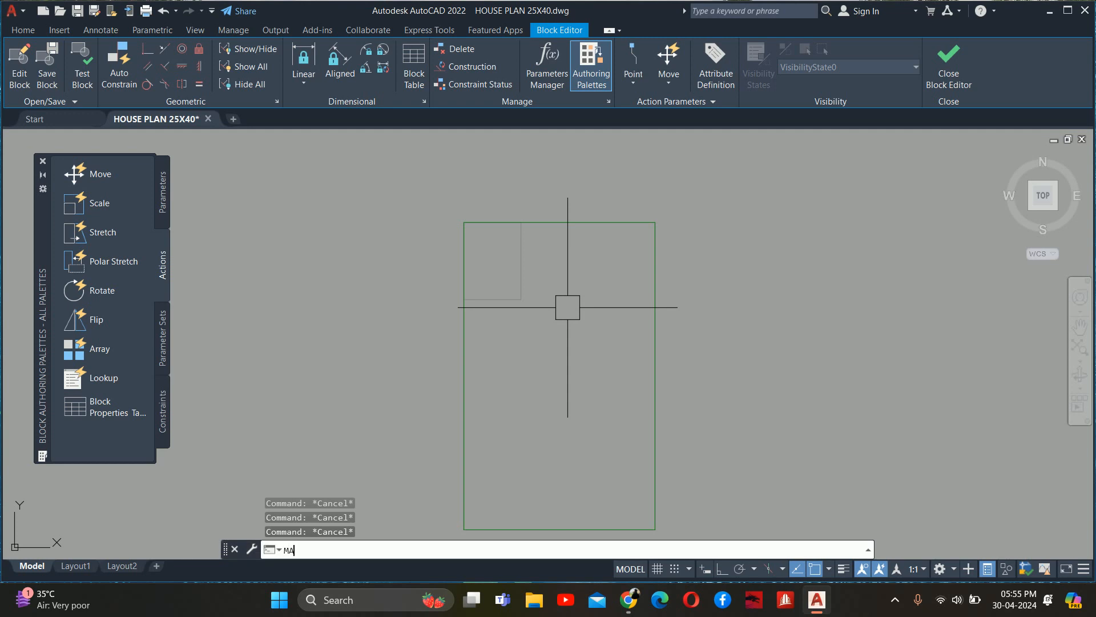
pyautogui.press('Return')
pyautogui.click(570, 222)
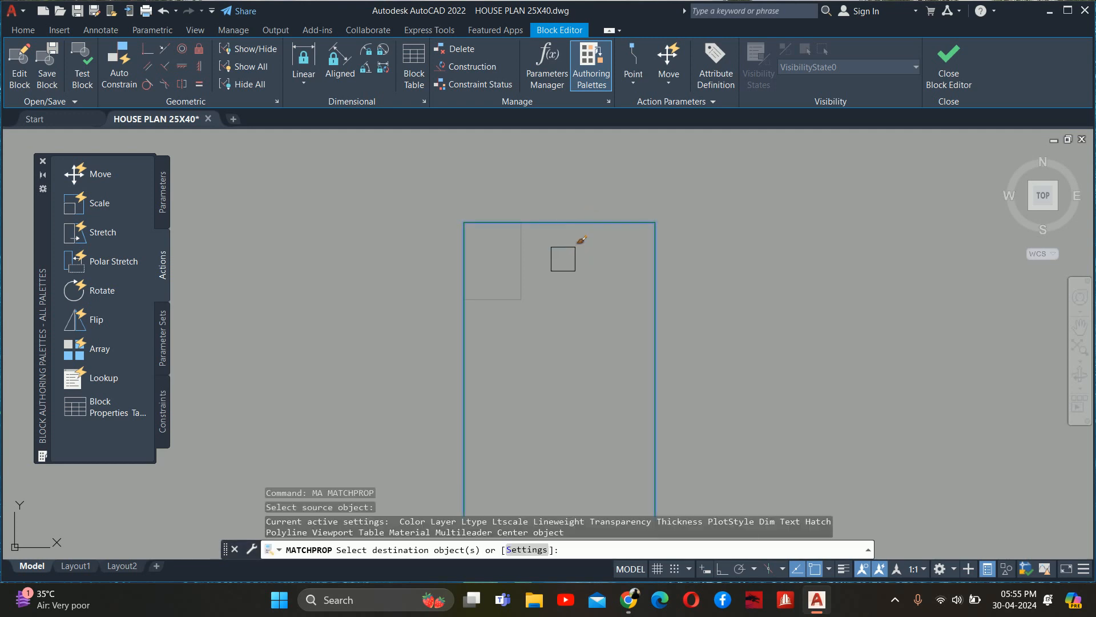
pyautogui.click(502, 271)
pyautogui.press('Escape')
pyautogui.press('Escape')
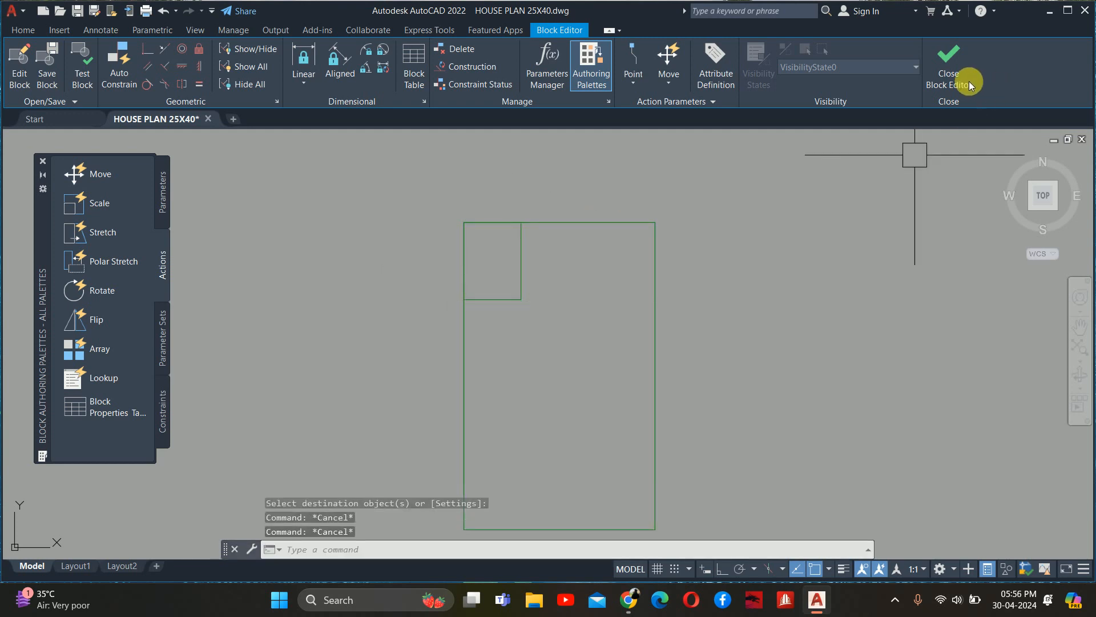
pyautogui.click(968, 81)
pyautogui.click(508, 256)
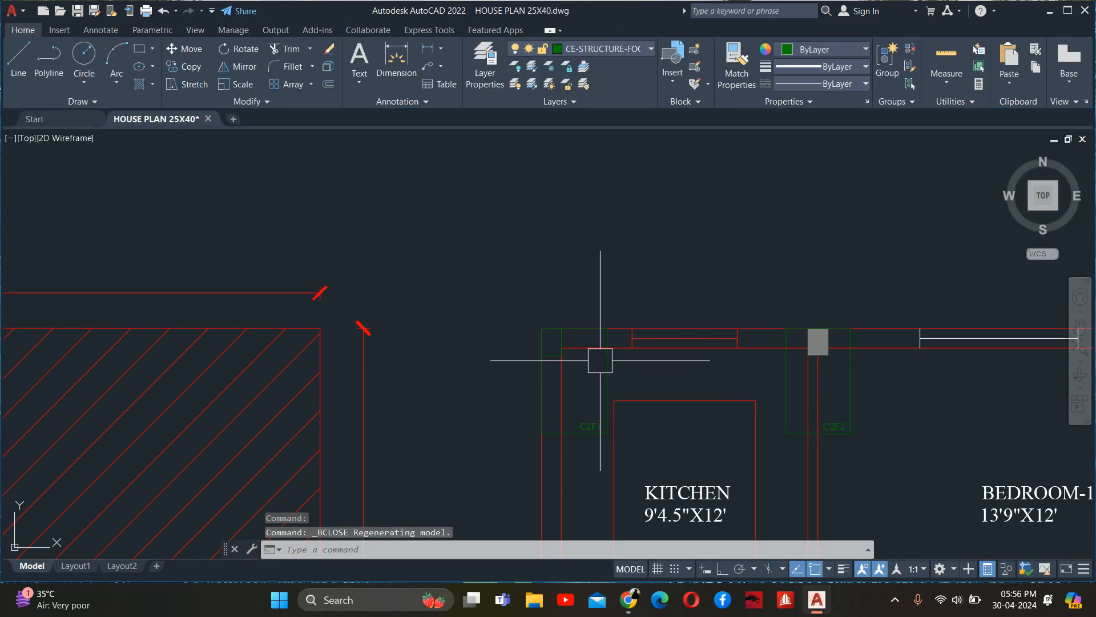
# - Open the C2F2 footing block between the kitchen and Bedroom-1 in the block editor
pyautogui.moveTo(753, 379); pyautogui.dragTo(679, 365, button='middle')
pyautogui.press('Escape')
pyautogui.press('Escape')
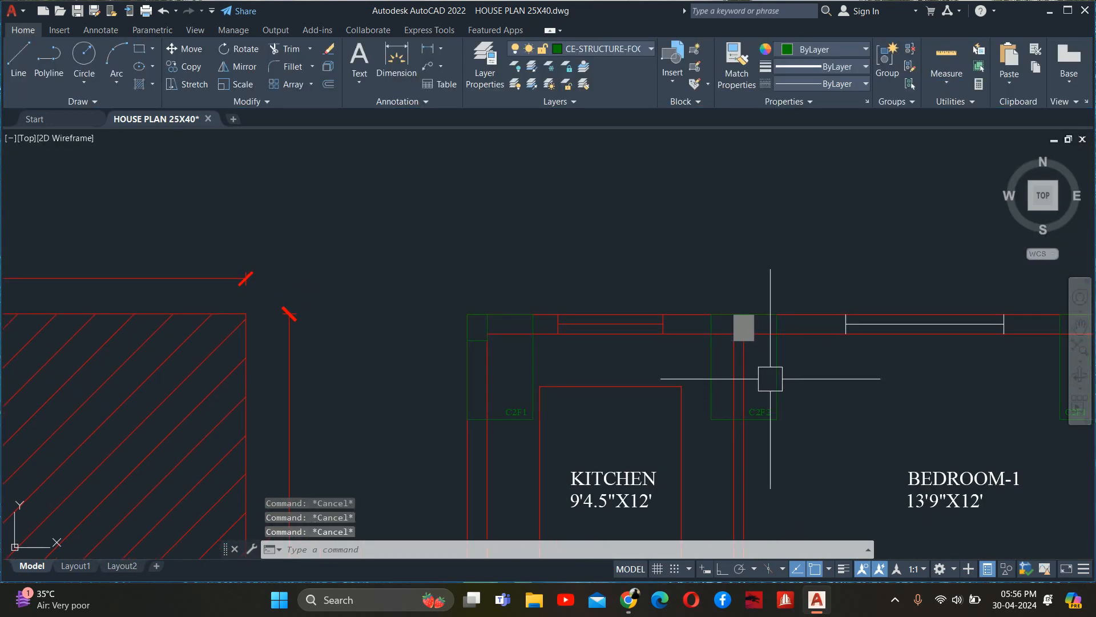
pyautogui.doubleClick(768, 378)
pyautogui.click(539, 399)
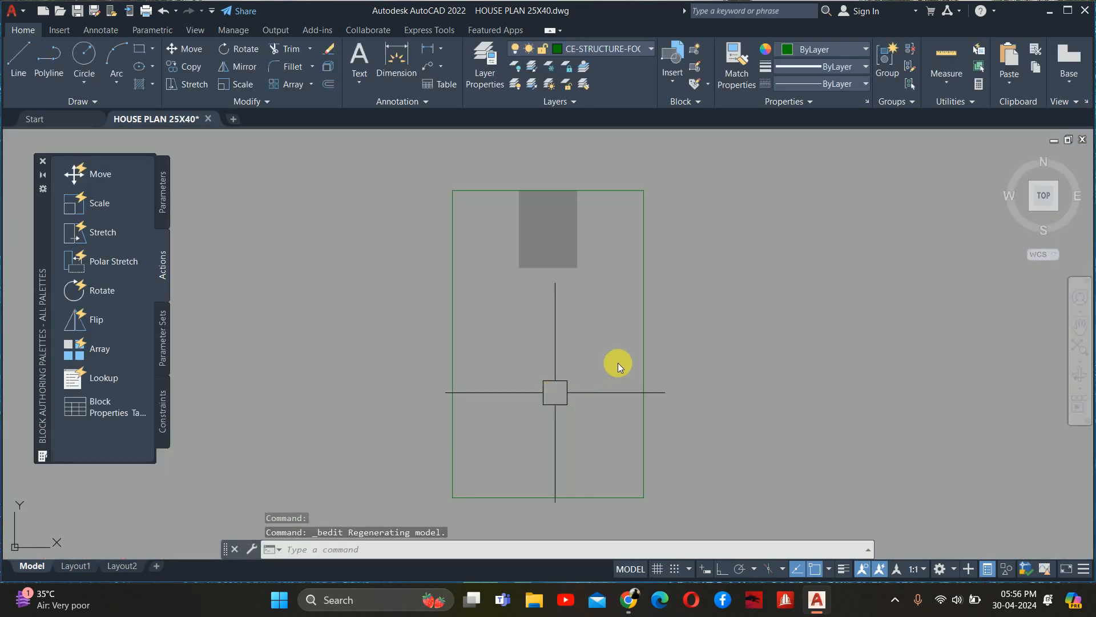
pyautogui.write('s')
pyautogui.press('Return')
pyautogui.press('Escape')
pyautogui.press('Escape')
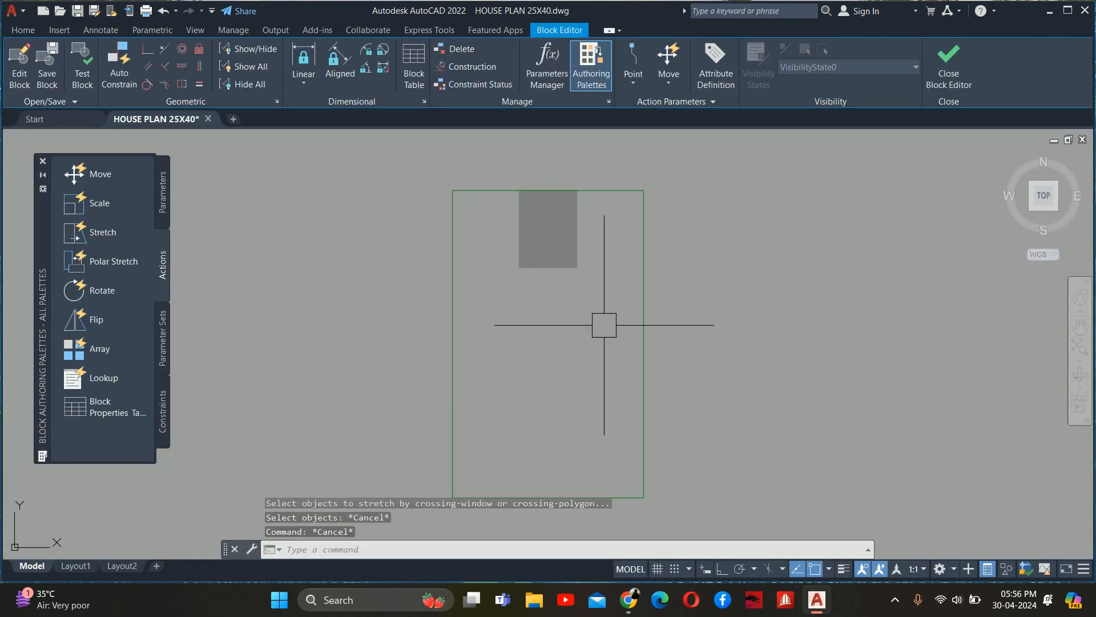
# - Explode the nested column in the C2F2 footing block and delete its solid hatch
pyautogui.write('x')
pyautogui.press('Return')
pyautogui.click(523, 242)
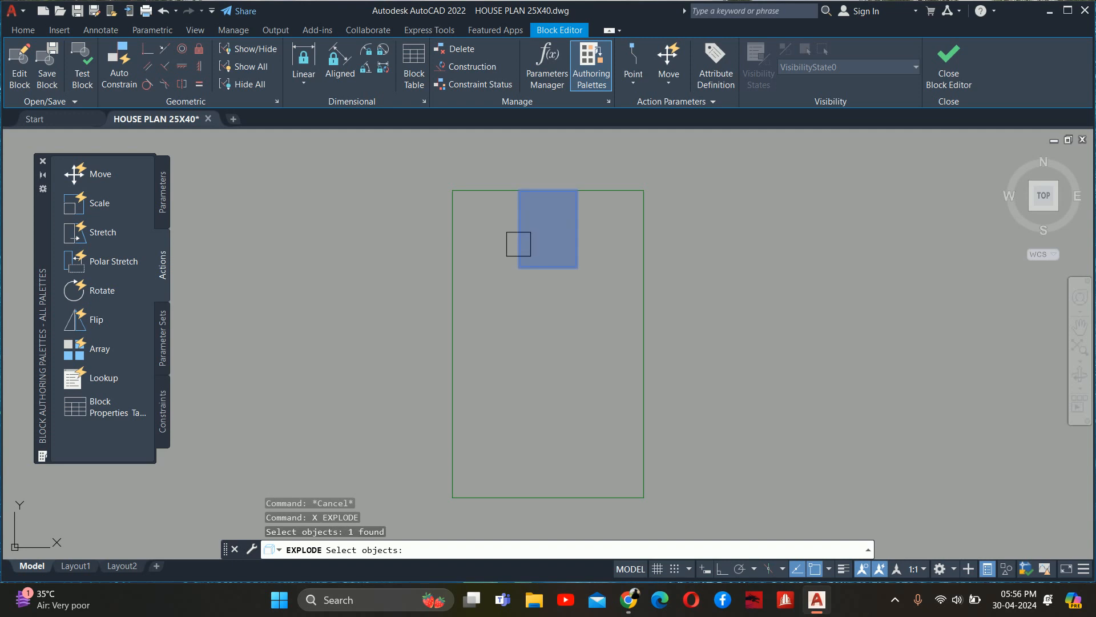
pyautogui.press('Return')
pyautogui.press('Escape')
pyautogui.click(542, 249)
pyautogui.press('Delete')
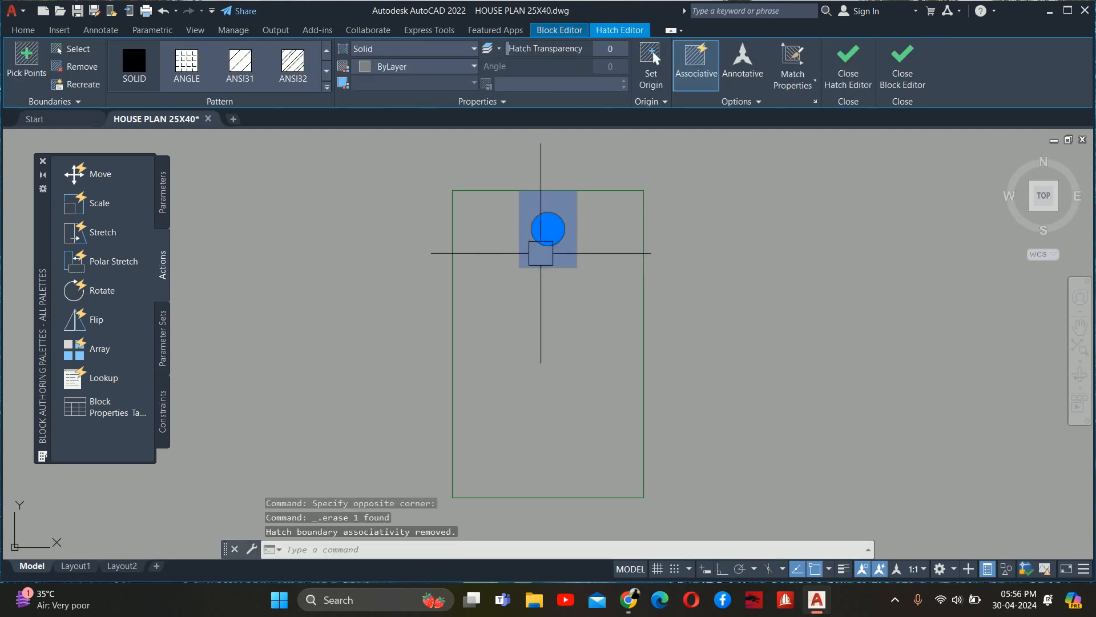
pyautogui.press('Escape')
pyautogui.write('B')
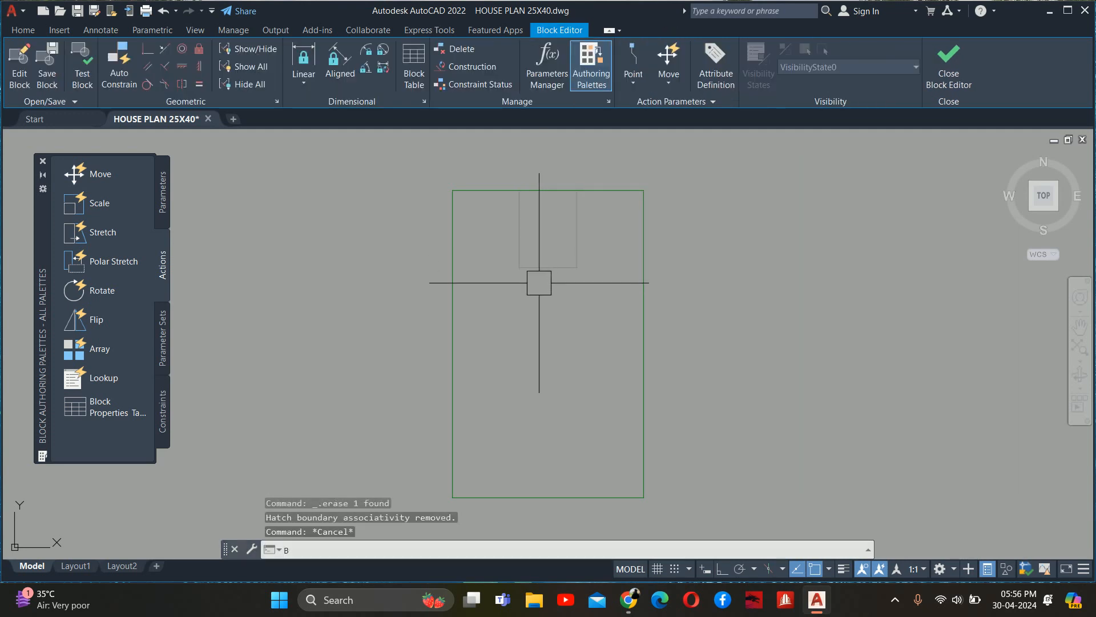
pyautogui.write('A')
pyautogui.press('Return')
pyautogui.press('Escape')
# - Match the column outline's properties to the green C2F2 footing outline, and close the block editor with the changes saved
pyautogui.write('M')
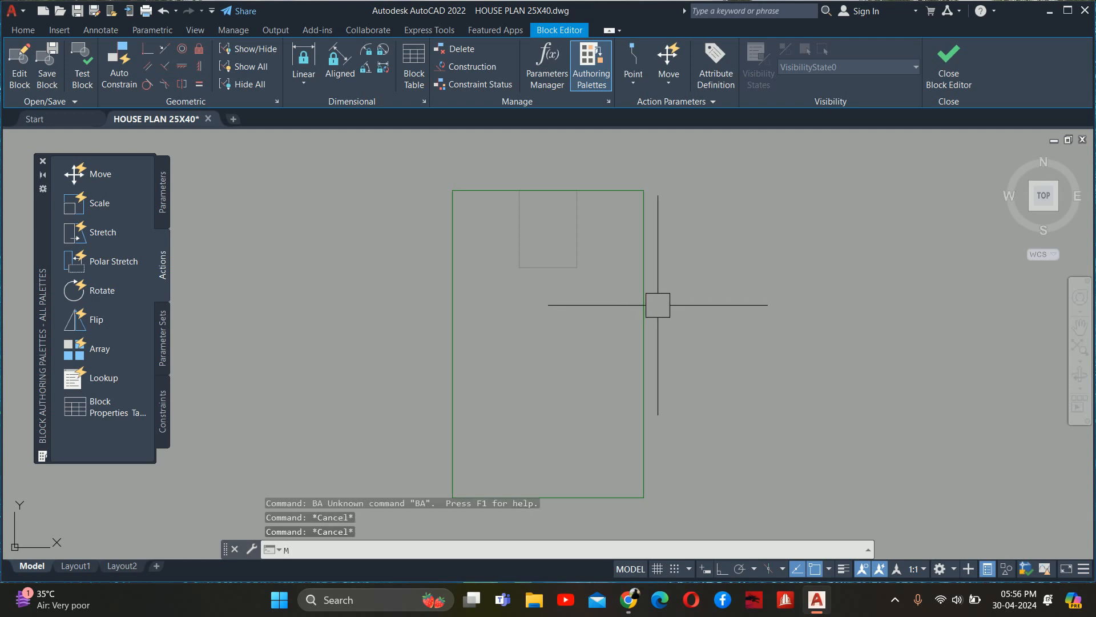
pyautogui.write('A')
pyautogui.press('Return')
pyautogui.click(644, 308)
pyautogui.click(609, 306)
pyautogui.click(533, 205)
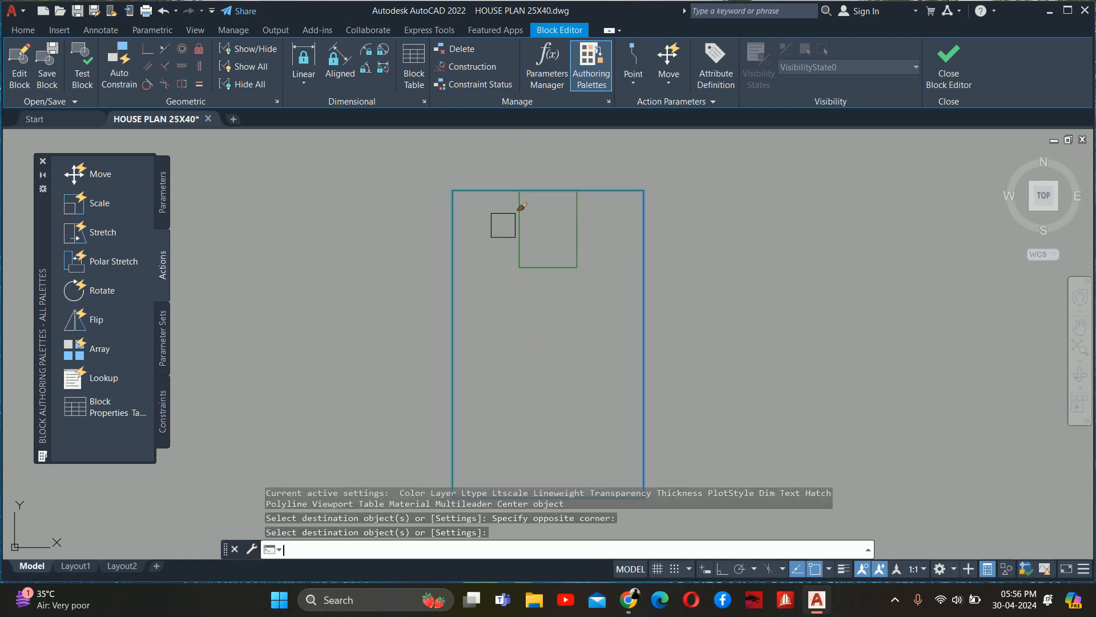
pyautogui.press('Escape')
pyautogui.press('Escape')
pyautogui.press('Escape')
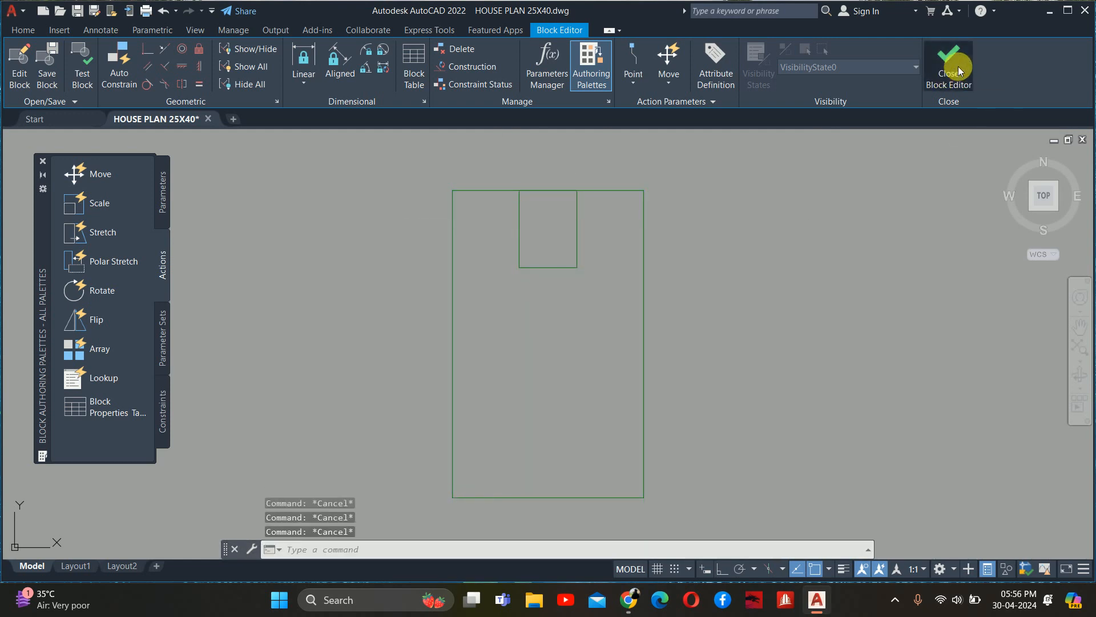
pyautogui.click(959, 71)
pyautogui.click(508, 255)
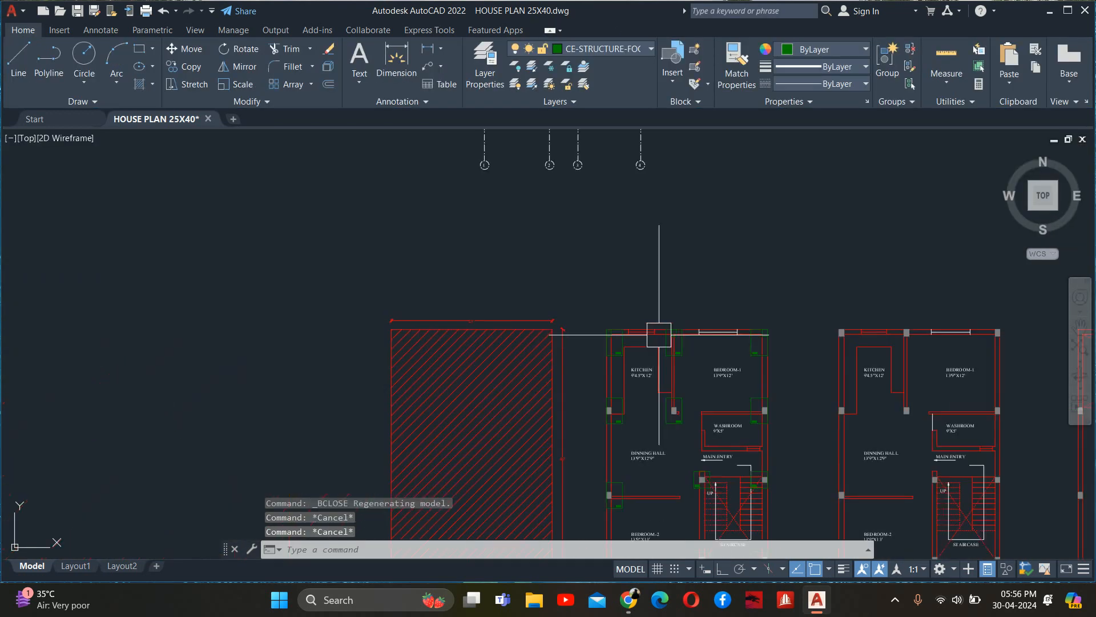
# - Open the C2F3 footing block beside the washroom's outer wall in the block editor
pyautogui.scroll(-2, 697, 350)
pyautogui.scroll(7, 524, 324)
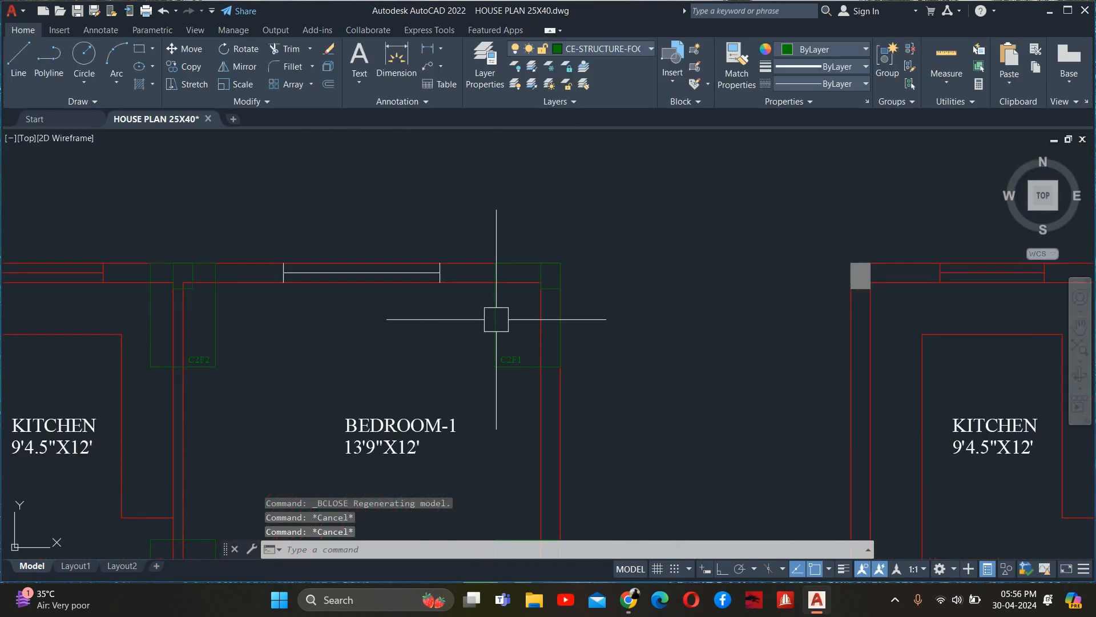
pyautogui.scroll(-3, 496, 319)
pyautogui.scroll(3, 474, 366)
pyautogui.click(538, 349)
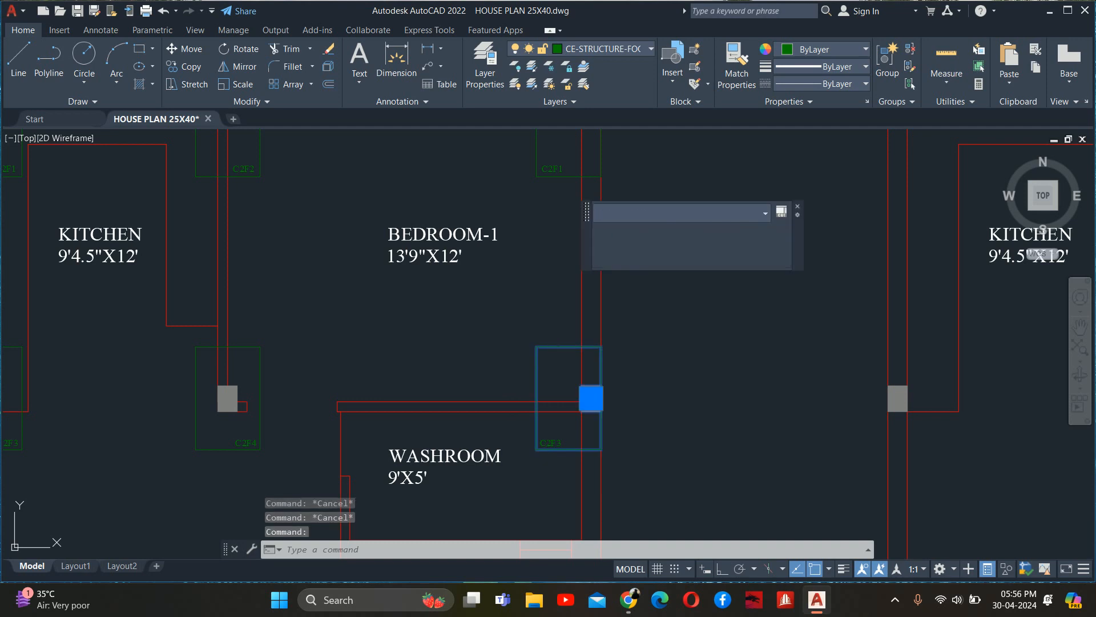
pyautogui.doubleClick(543, 390)
pyautogui.click(540, 393)
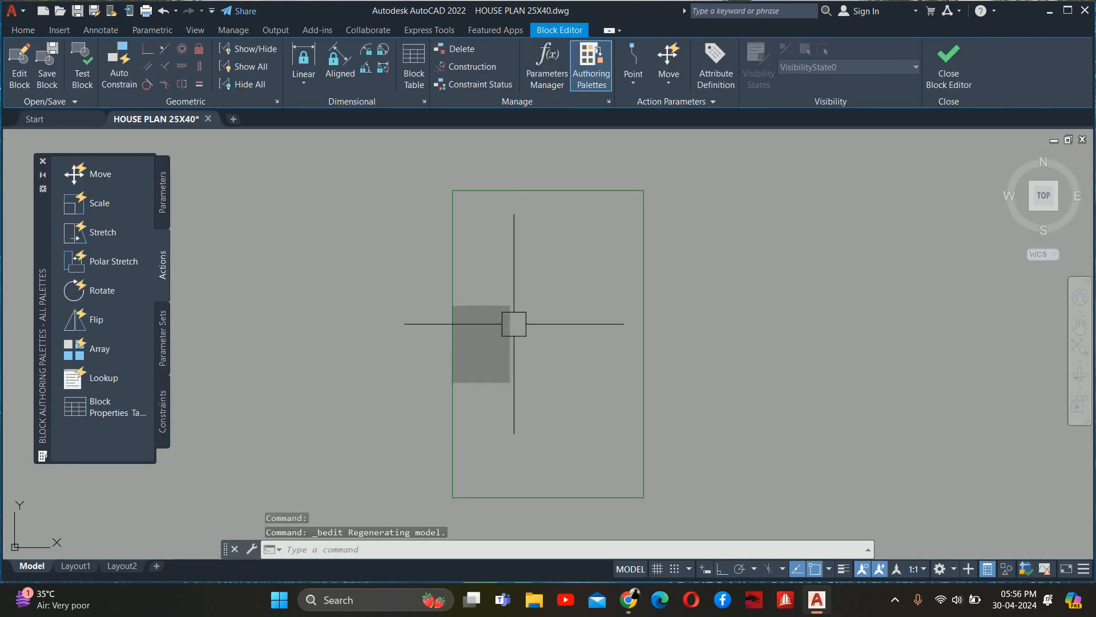
# - Explode the nested column in the C2F3 footing block and delete its solid hatch
pyautogui.write('x')
pyautogui.press('Return')
pyautogui.click(553, 359)
pyautogui.click(482, 293)
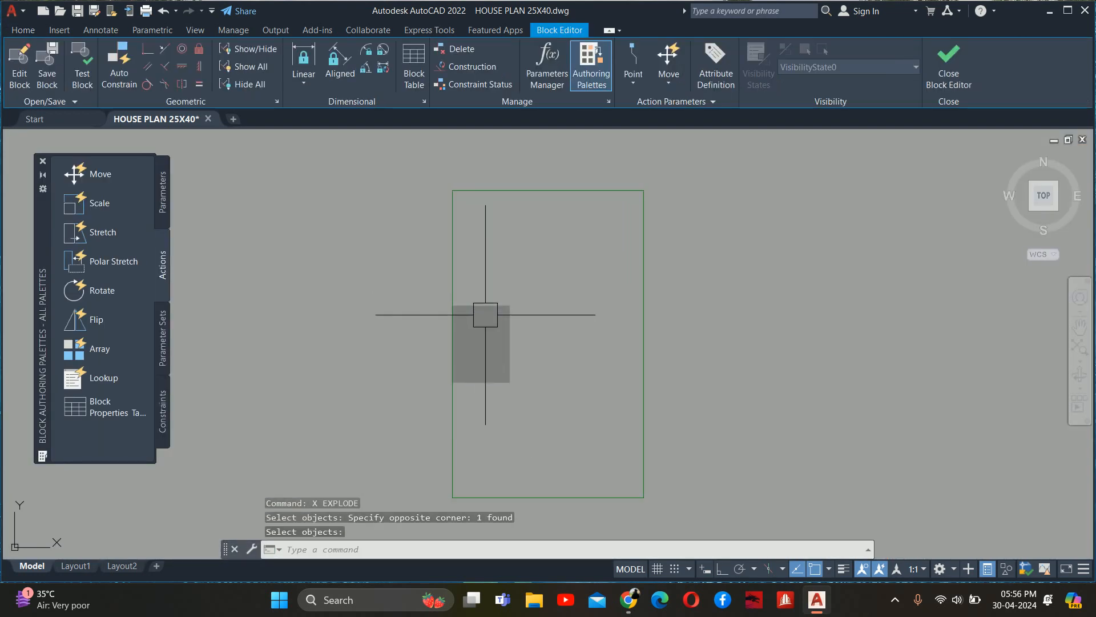
pyautogui.press('Escape')
pyautogui.click(485, 317)
pyautogui.press('Delete')
pyautogui.press('Escape')
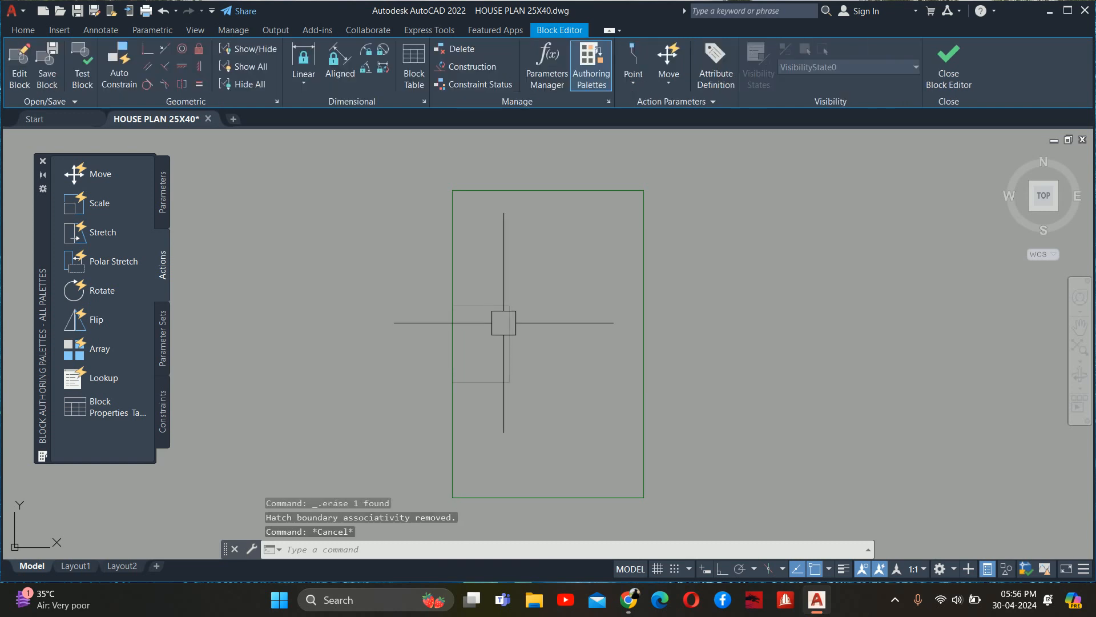
# - Match the column outline's properties to the green C2F3 footing outline, and close the block editor with the changes saved
pyautogui.write('ma')
pyautogui.press('Return')
pyautogui.click(641, 350)
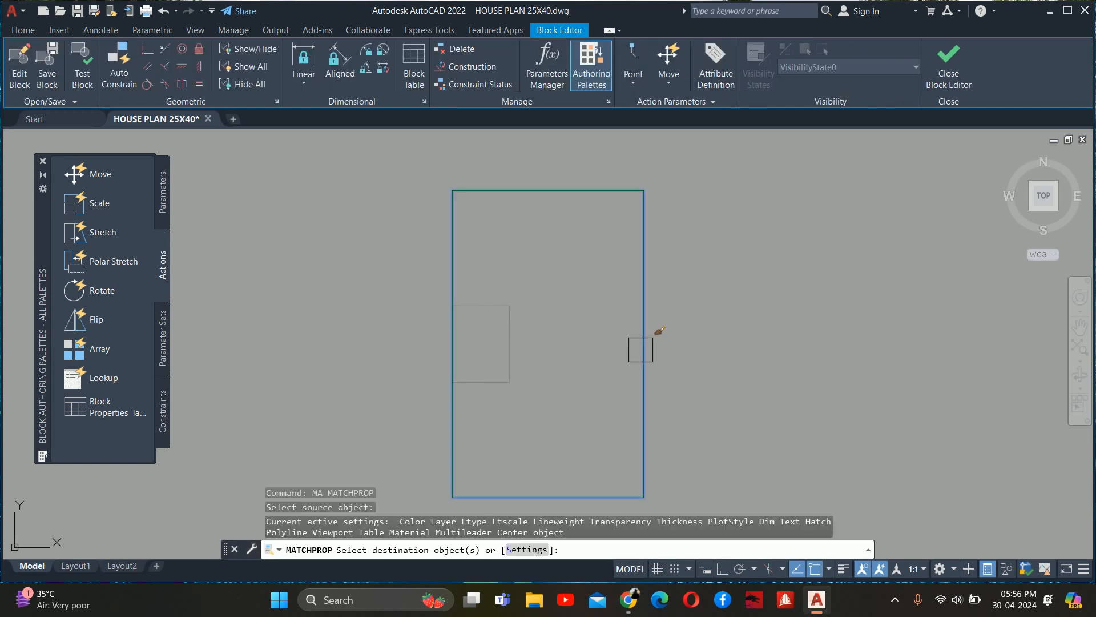
pyautogui.click(503, 274)
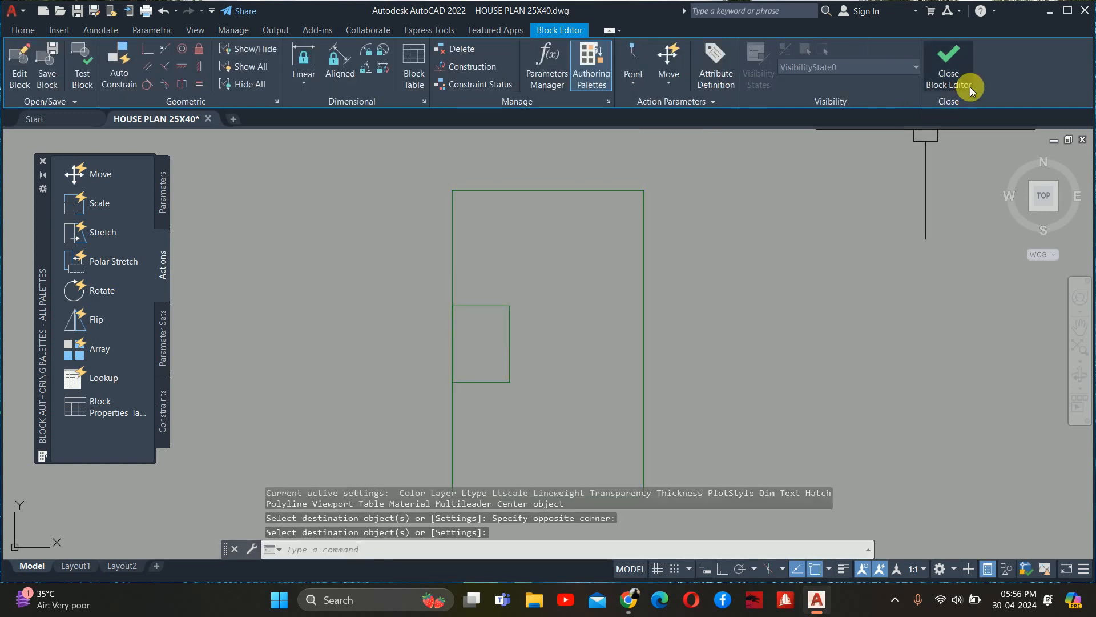
pyautogui.click(955, 85)
pyautogui.click(590, 262)
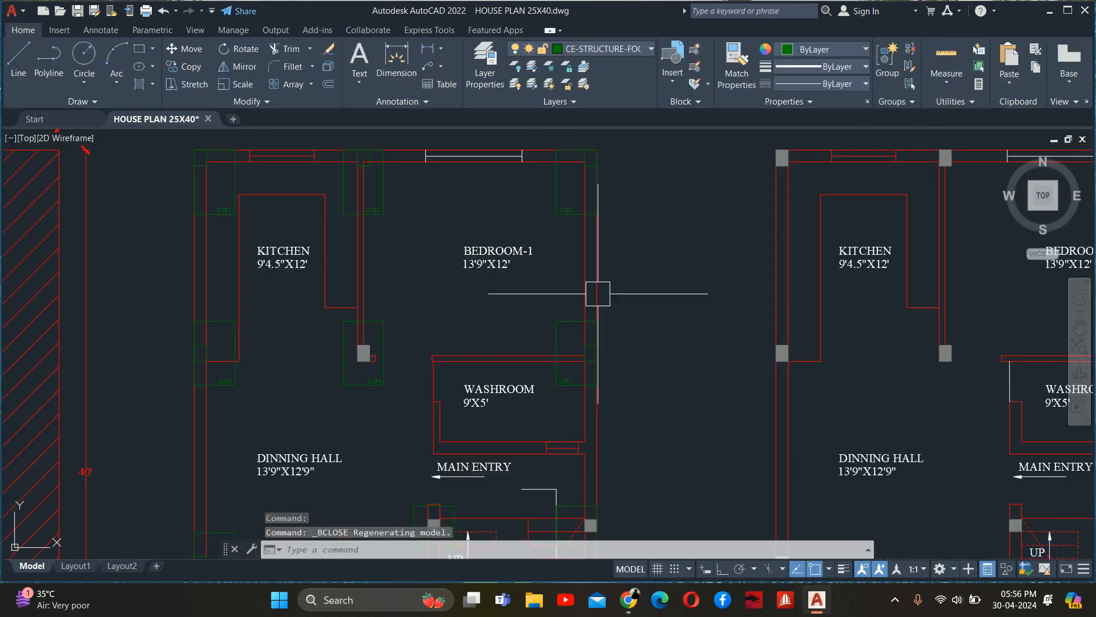
# - Open the C2F4 footing block at the lower end of the kitchen–bedroom wall in the block editor
pyautogui.moveTo(522, 358); pyautogui.dragTo(622, 223, button='middle')
pyautogui.press('Escape')
pyautogui.scroll(8, 481, 204)
pyautogui.press('Escape')
pyautogui.press('Escape')
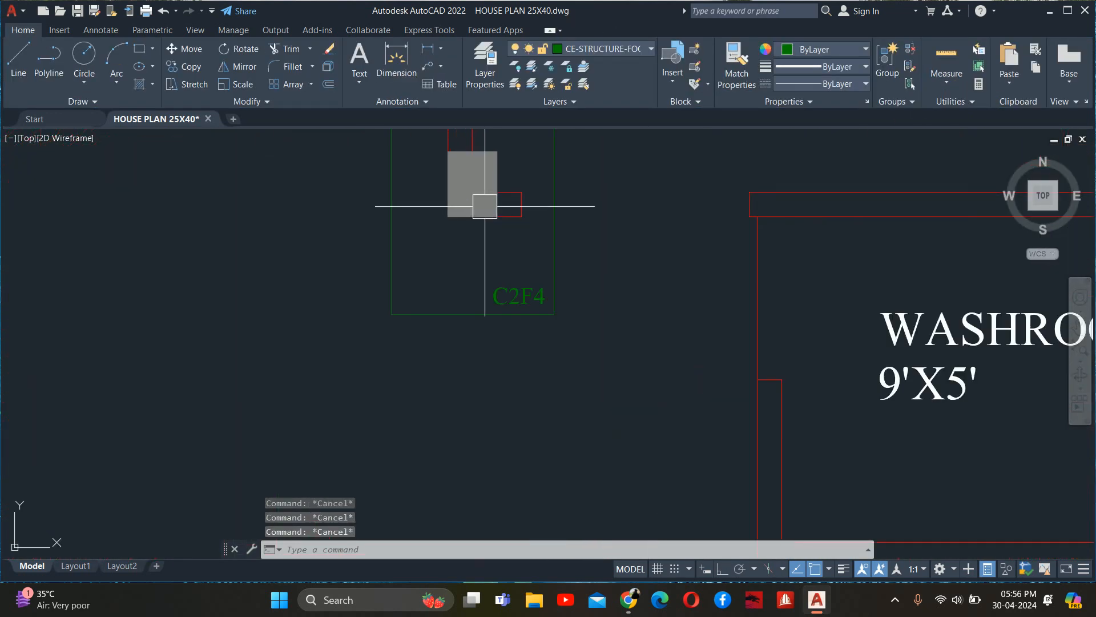
pyautogui.write('B')
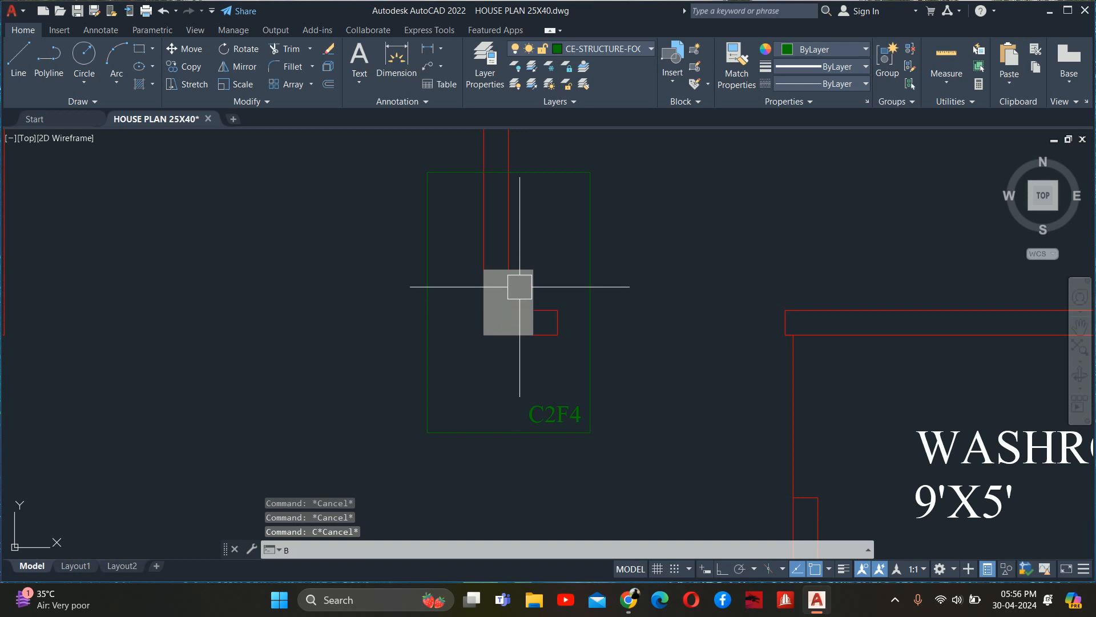
pyautogui.write('E')
pyautogui.press('Return')
pyautogui.press('Escape')
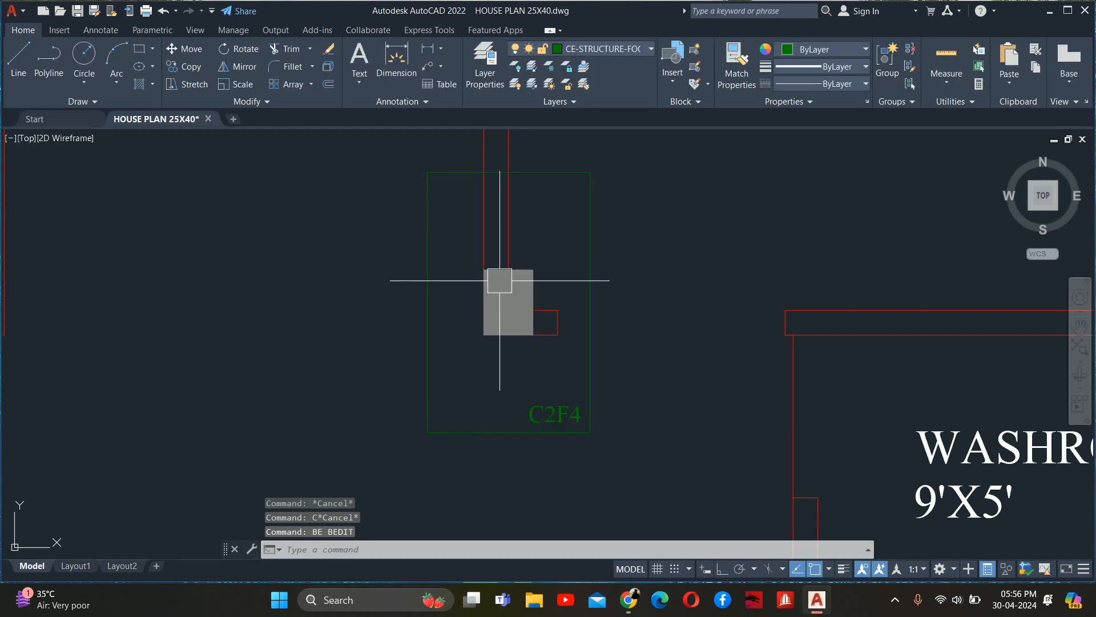
pyautogui.doubleClick(502, 282)
pyautogui.click(540, 399)
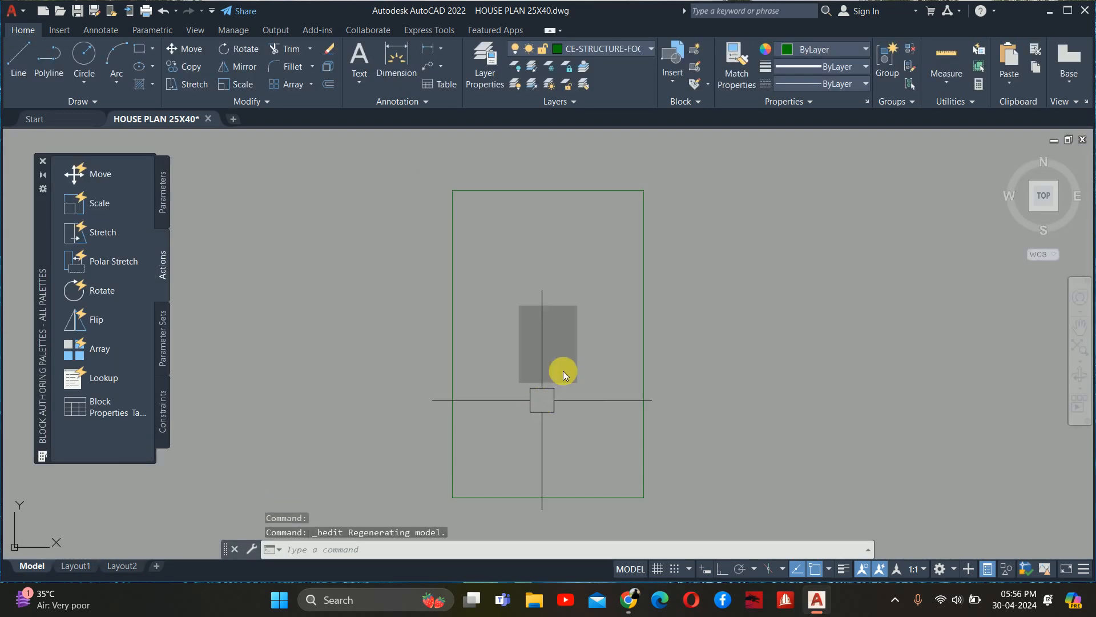
# - Explode the nested column in the C2F4 footing block and delete its solid hatch
pyautogui.press('Return')
pyautogui.click(597, 362)
pyautogui.click(548, 292)
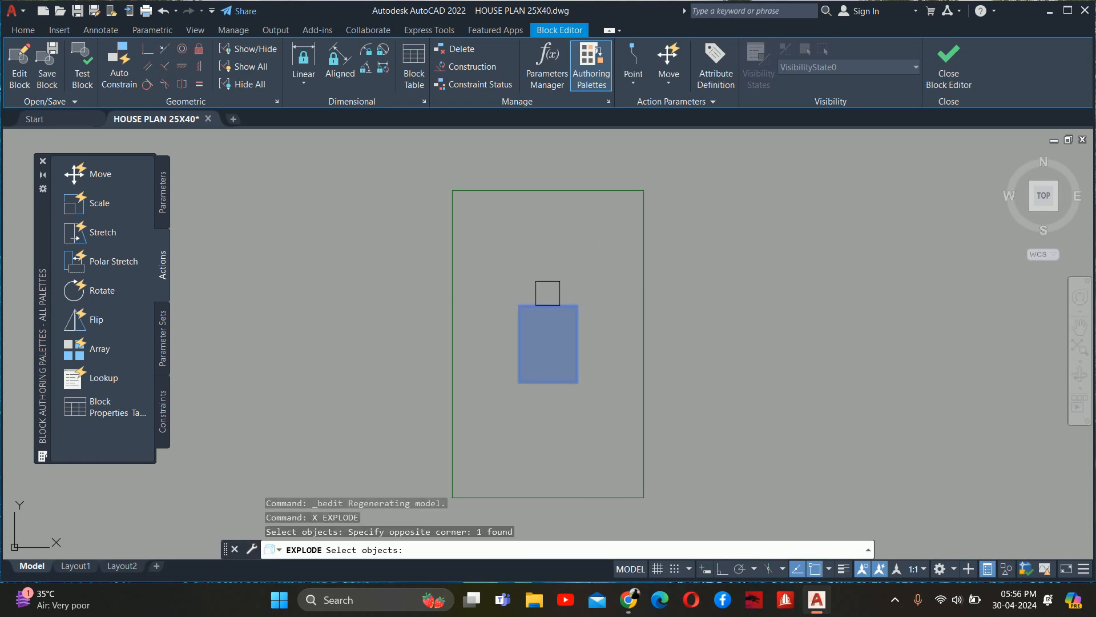
pyautogui.press('Return')
pyautogui.click(596, 357)
pyautogui.click(548, 343)
pyautogui.press('Escape')
# - Match the column outline's properties to the green C2F4 footing outline
pyautogui.write('ma')
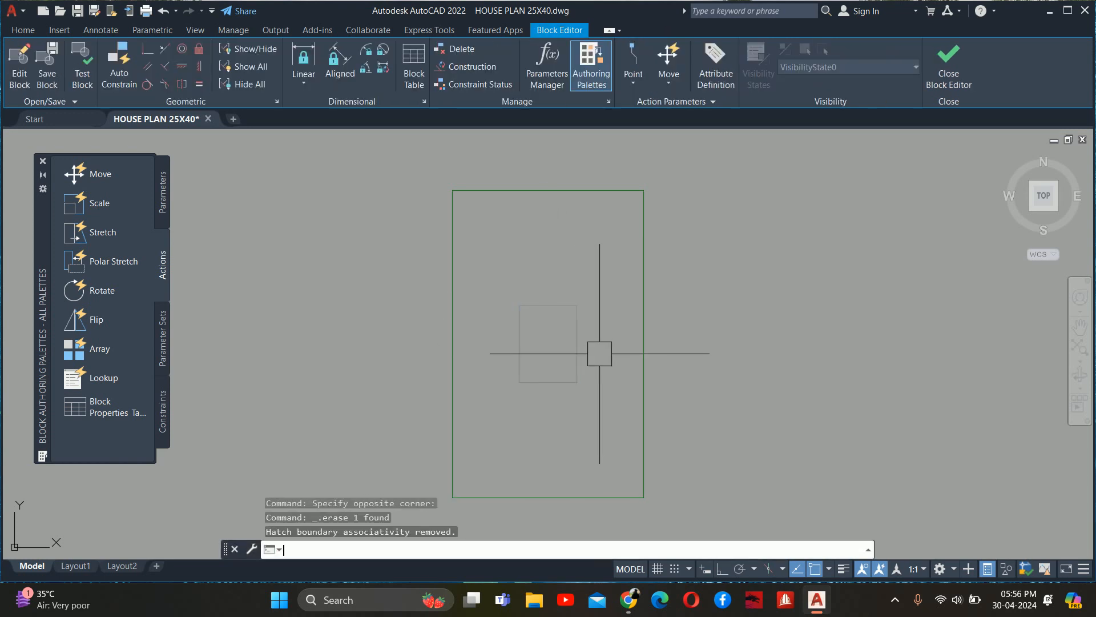
pyautogui.press('Return')
pyautogui.click(643, 353)
pyautogui.click(538, 282)
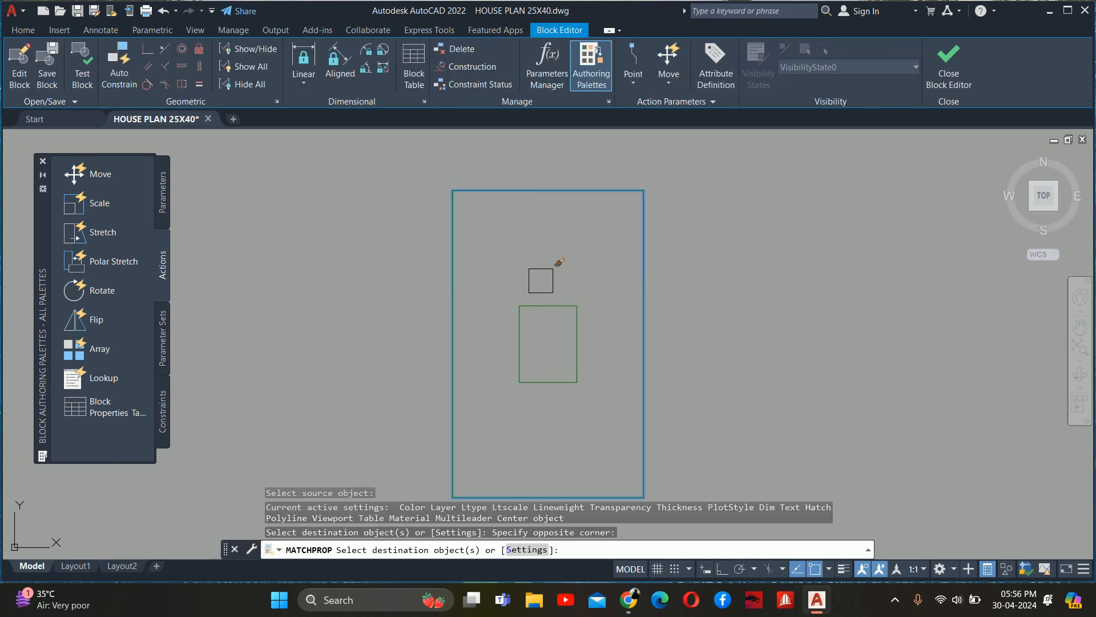
# - Finish matching properties and close the block editor, saving the changes to the C2F4 footing block
pyautogui.press('Return')
pyautogui.click(968, 85)
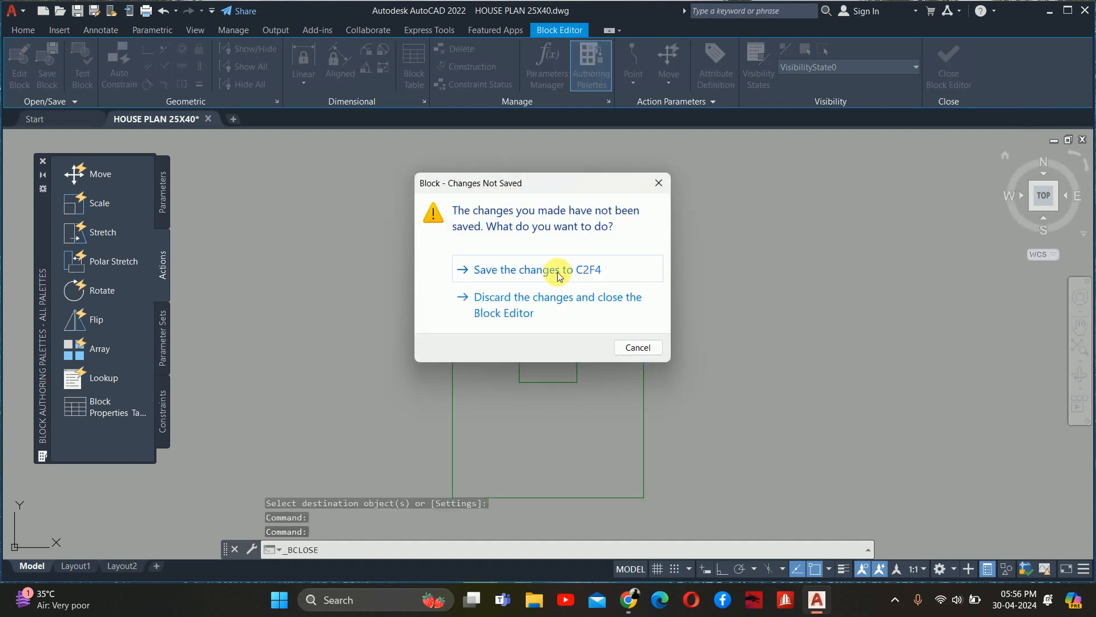
pyautogui.click(556, 269)
pyautogui.press('Escape')
# - Open the C1F5 footing block at the staircase's upper corner beside the UP arrow in the block editor
pyautogui.moveTo(571, 338)
pyautogui.mouseDown(button='middle')
pyautogui.moveTo(607, 279)
pyautogui.moveTo(675, 215)
pyautogui.mouseUp(button='middle')
pyautogui.scroll(2, 536, 368)
pyautogui.scroll(4, 817, 325)
pyautogui.doubleClick(727, 285)
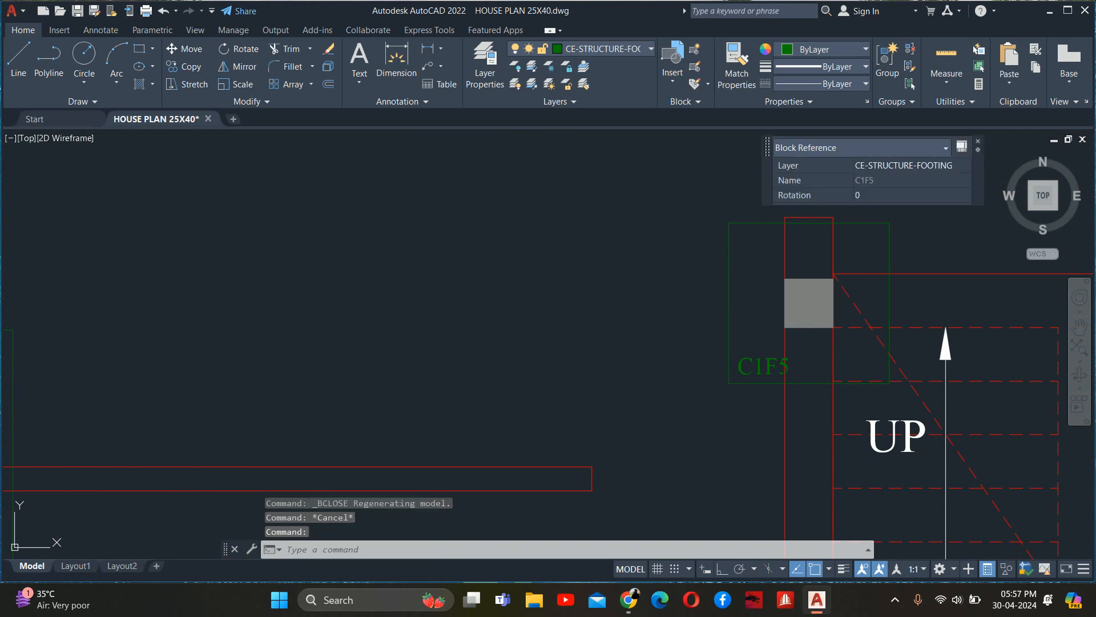
pyautogui.click(538, 400)
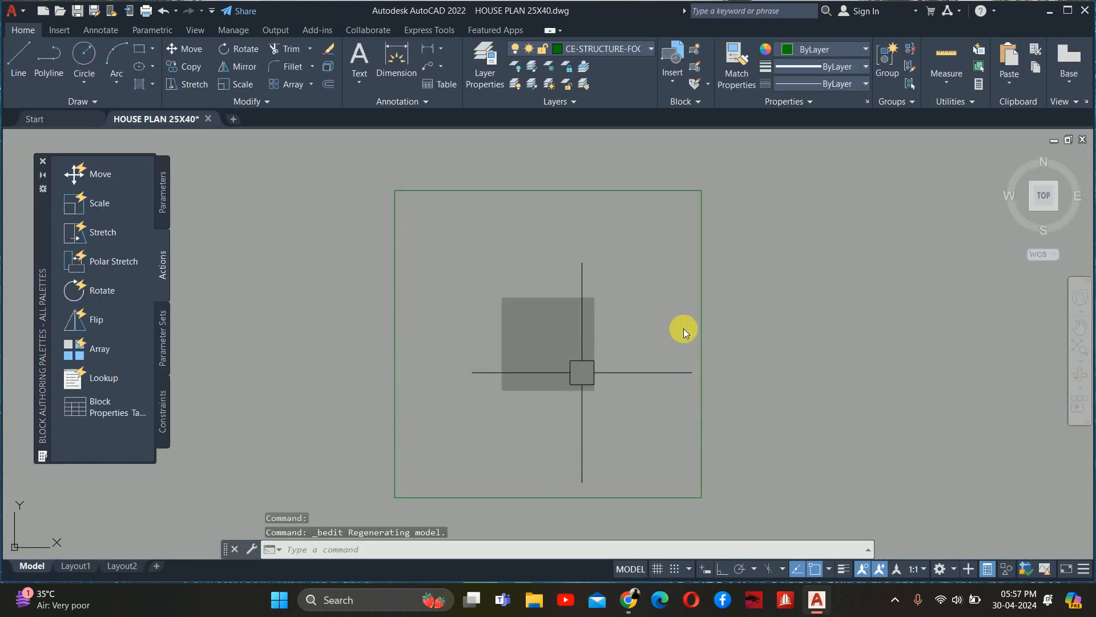
# - Explode the nested column in the C1F5 footing block and delete its solid hatch
pyautogui.write('S')
pyautogui.press('Escape')
pyautogui.write('x')
pyautogui.press('Return')
pyautogui.click(626, 413)
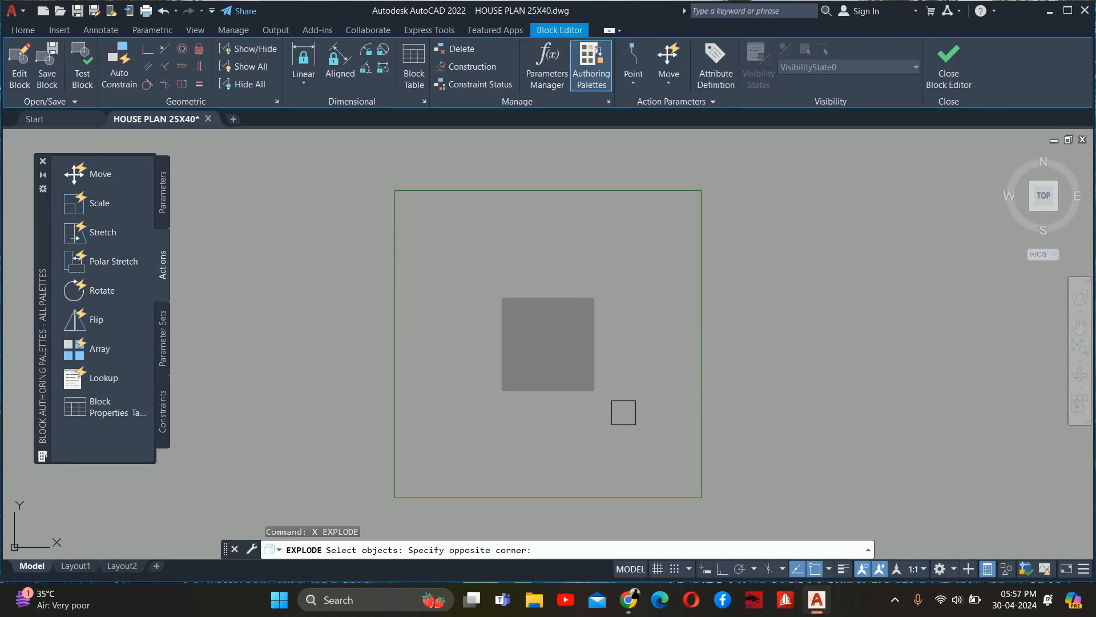
pyautogui.click(536, 317)
pyautogui.press('Return')
pyautogui.click(622, 402)
pyautogui.click(547, 329)
pyautogui.press('Delete')
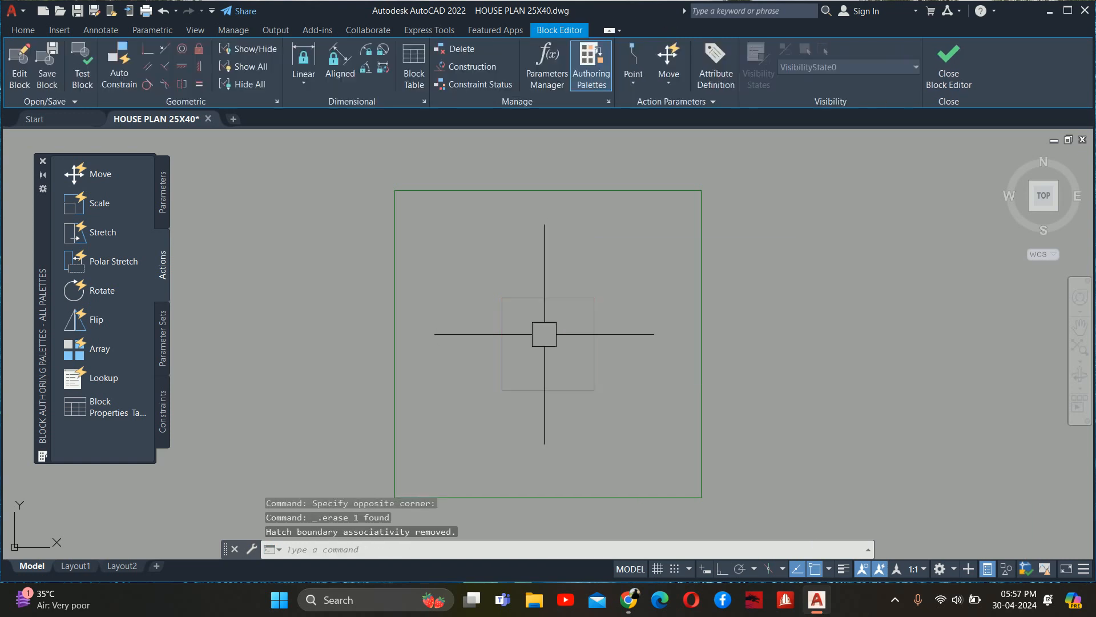
# - Match the column outline's properties to the green C1F5 footing outline, and close the block editor with the changes saved
pyautogui.write('MA')
pyautogui.press('Return')
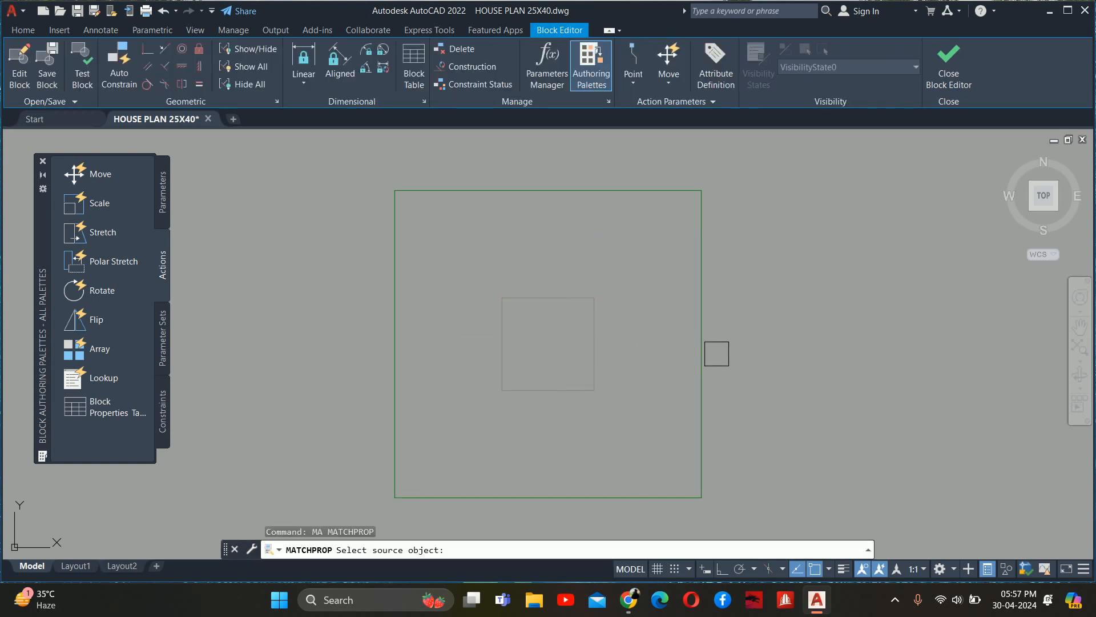
pyautogui.click(700, 355)
pyautogui.click(695, 357)
pyautogui.click(530, 285)
pyautogui.press('Escape')
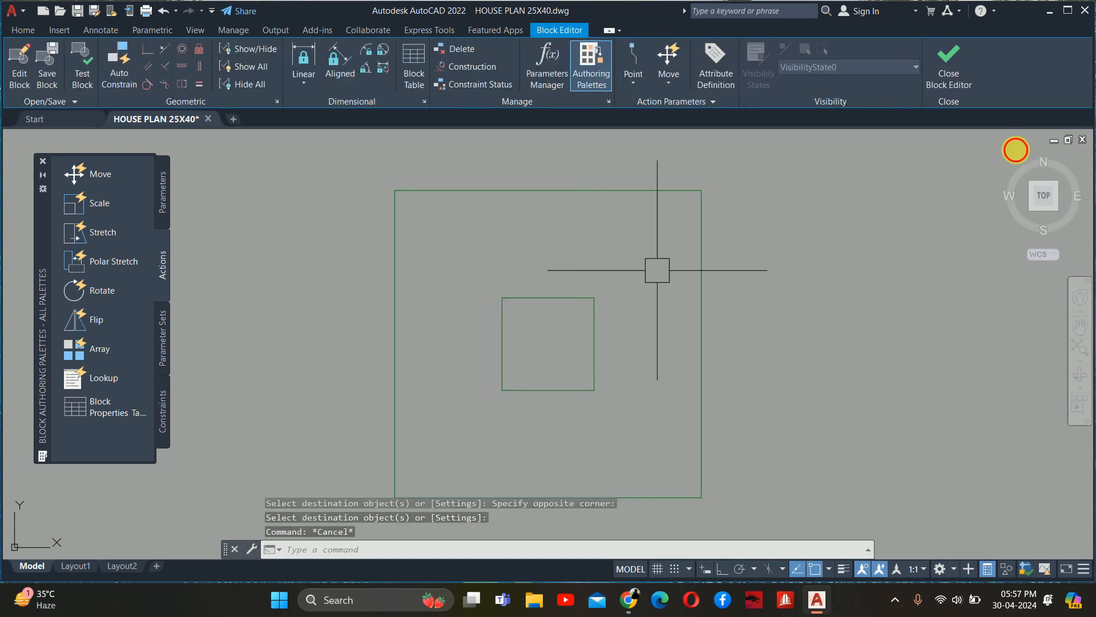
pyautogui.click(961, 73)
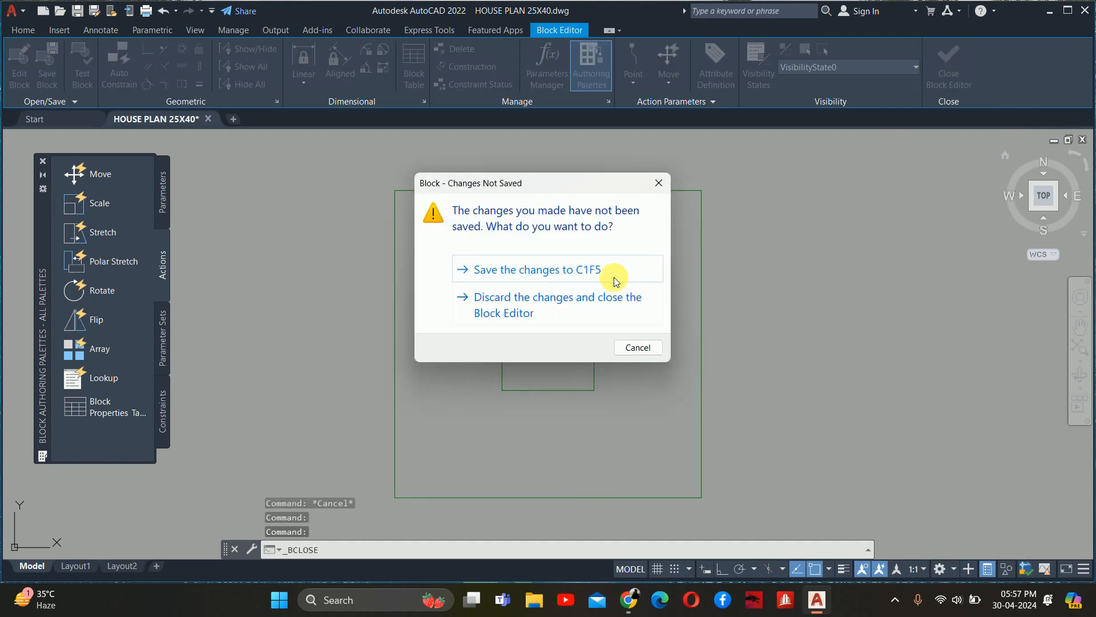
pyautogui.click(602, 271)
# - Open the C1F6 footing block where the staircase's upper edge meets the outer wall in the block editor
pyautogui.moveTo(782, 331); pyautogui.dragTo(243, 265, button='middle')
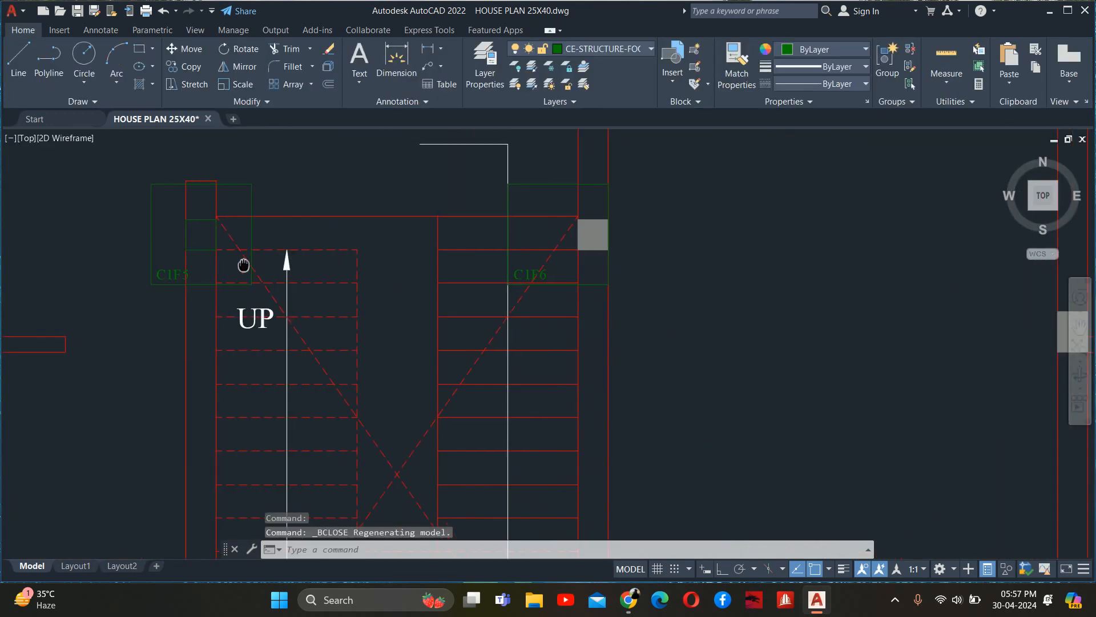
pyautogui.scroll(4, 493, 209)
pyautogui.doubleClick(723, 155)
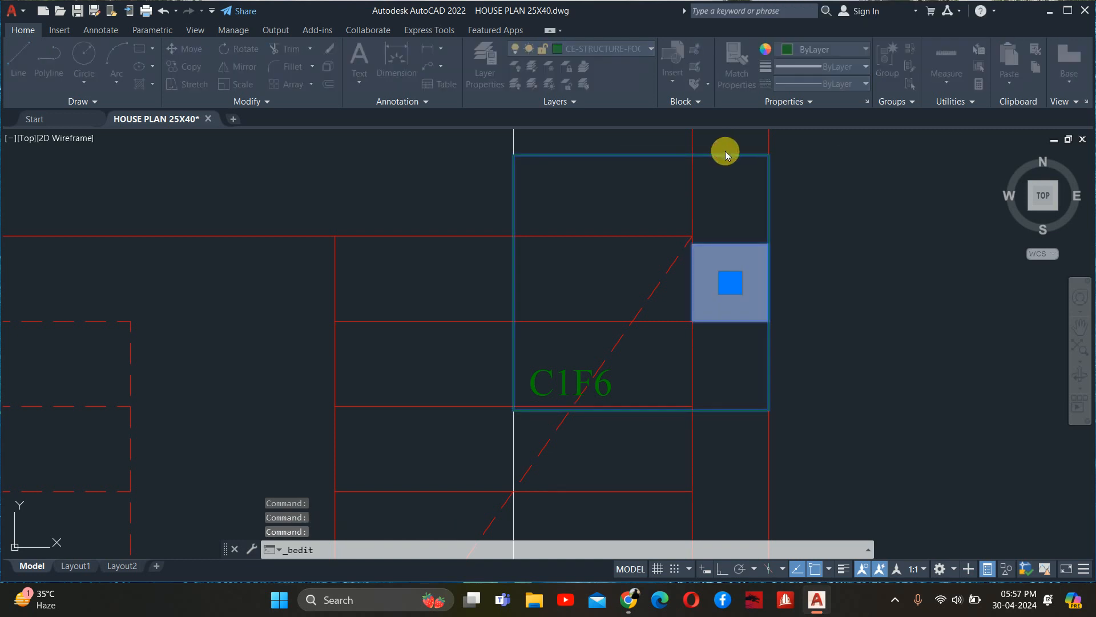
pyautogui.click(538, 398)
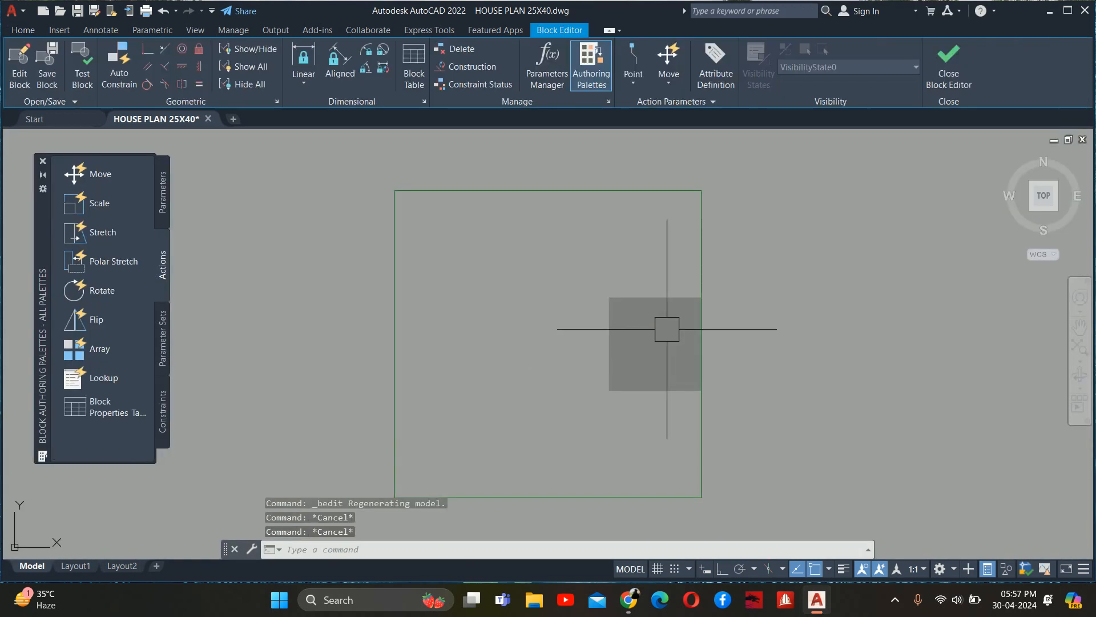
# - Explode the nested column in the C1F6 footing block and delete its solid hatch
pyautogui.write('x')
pyautogui.press('Return')
pyautogui.click(564, 344)
pyautogui.press('Return')
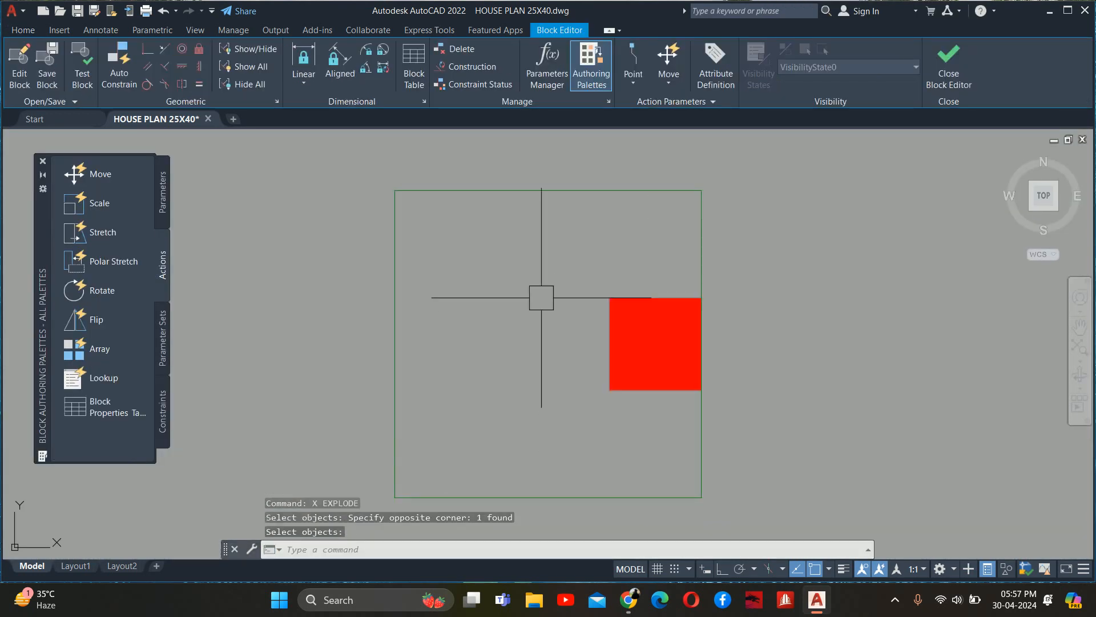
pyautogui.click(654, 343)
pyautogui.press('Delete')
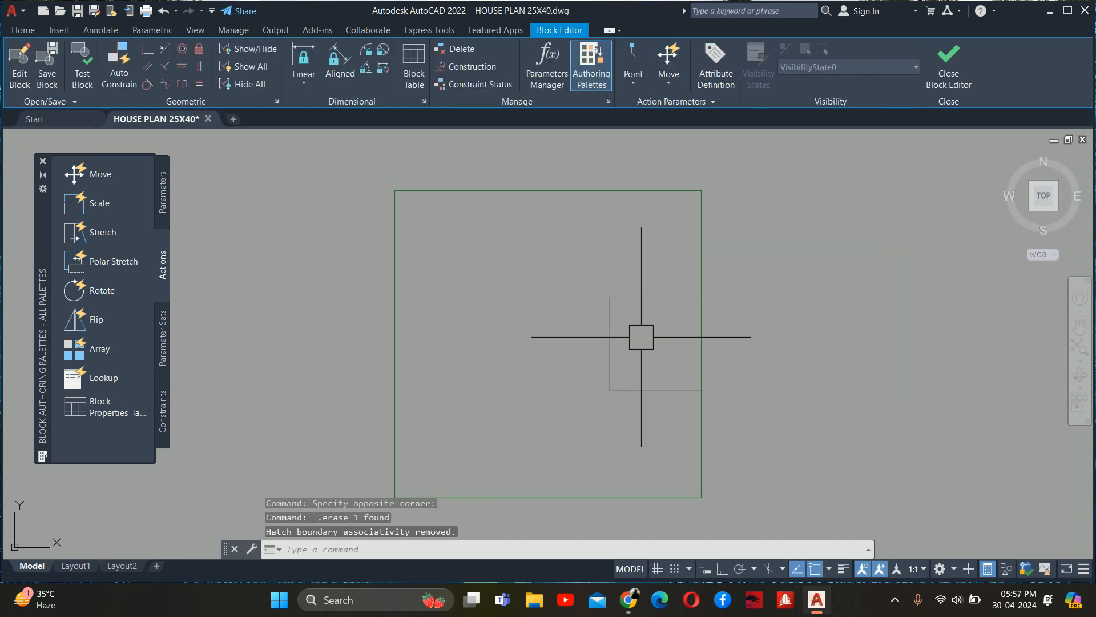
# - Match the column outline's properties to the green C1F6 footing outline, and close the block editor with the changes saved
pyautogui.write('MA')
pyautogui.click(710, 286)
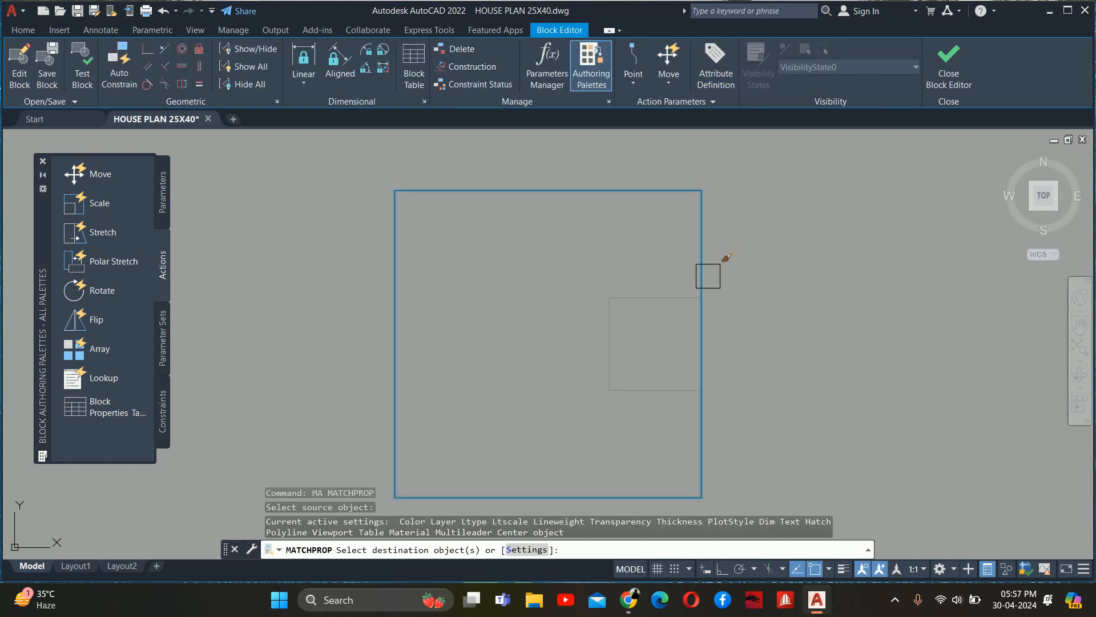
pyautogui.click(755, 238)
pyautogui.click(616, 320)
pyautogui.press('space')
pyautogui.scroll(-6, 668, 246)
pyautogui.click(949, 65)
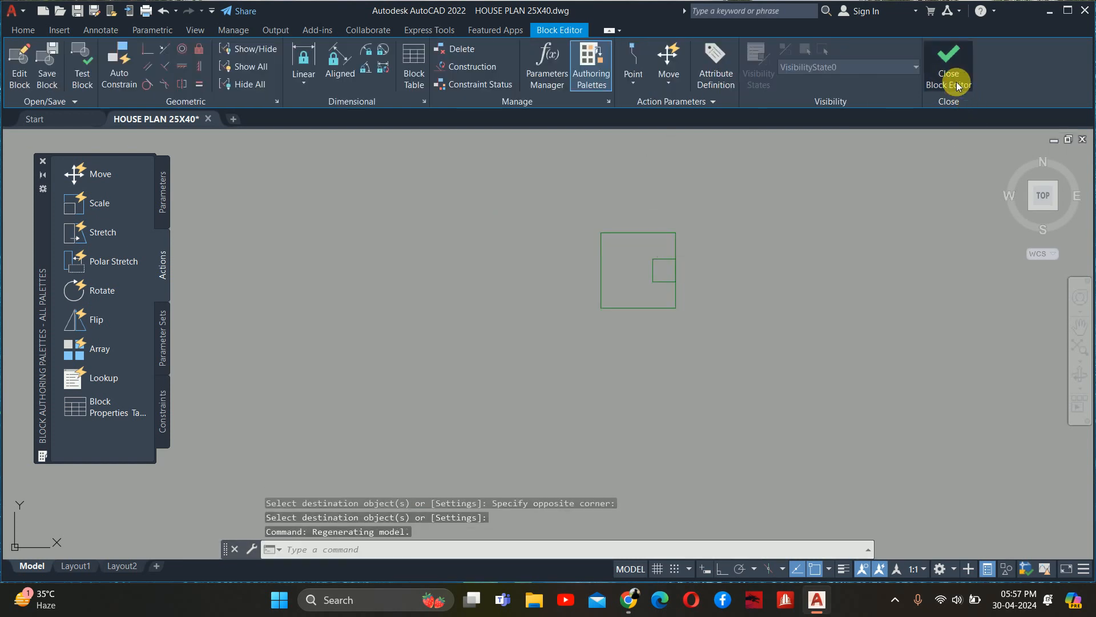
pyautogui.click(545, 263)
# - Start Explode and select the two column blocks inside the C1CF1 combined footing below the staircase
pyautogui.scroll(-8, 556, 330)
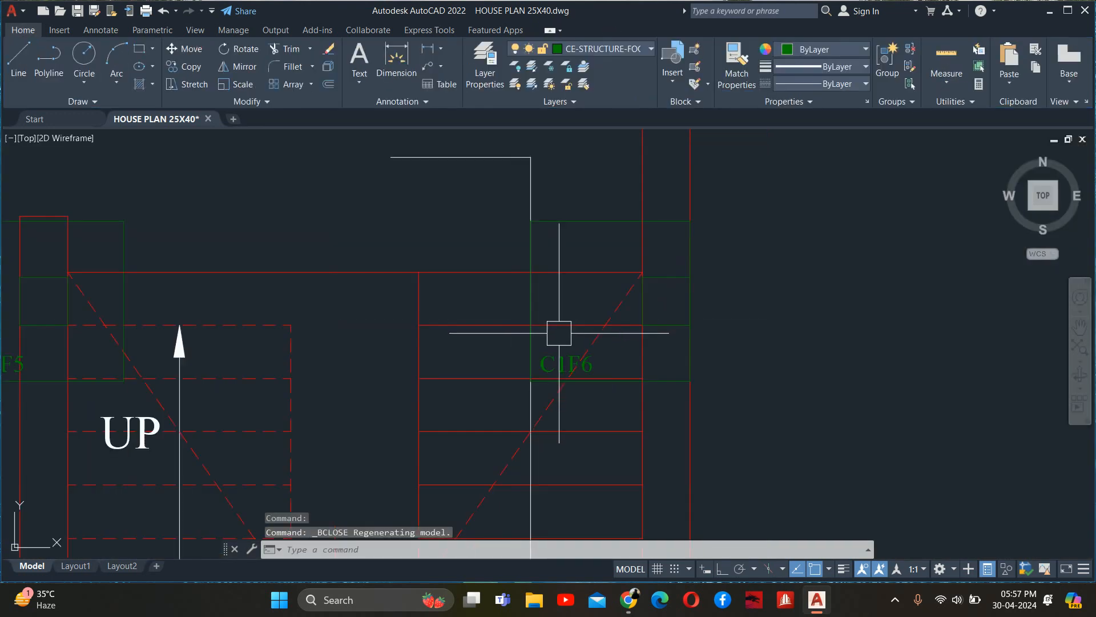
pyautogui.moveTo(551, 366); pyautogui.dragTo(626, 185, button='middle')
pyautogui.scroll(8, 498, 349)
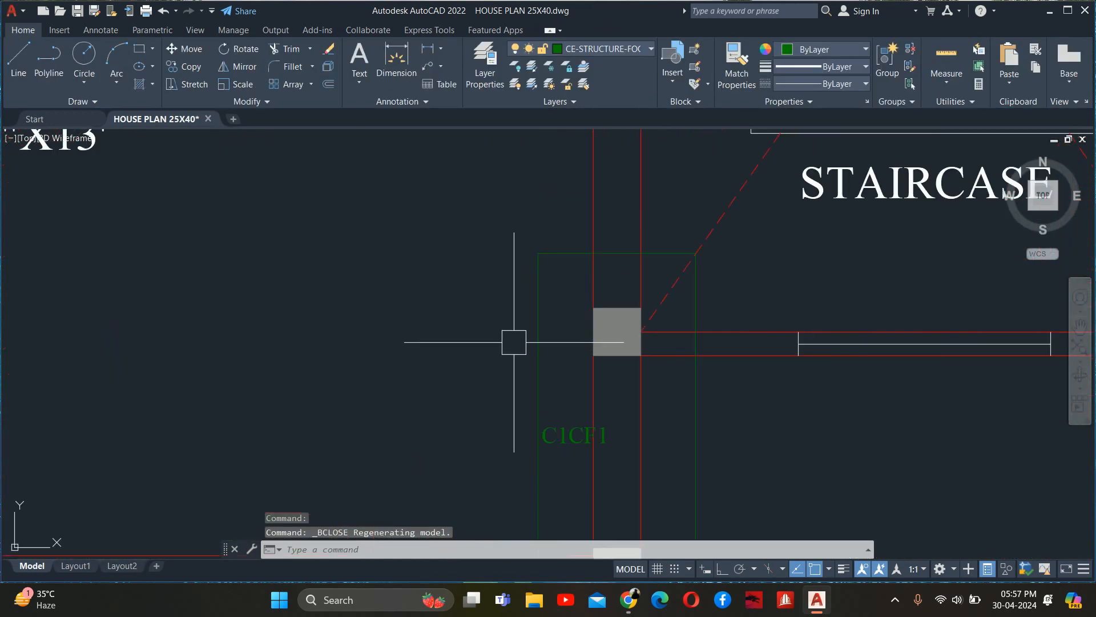
pyautogui.write('x')
pyautogui.press('Return')
pyautogui.click(600, 319)
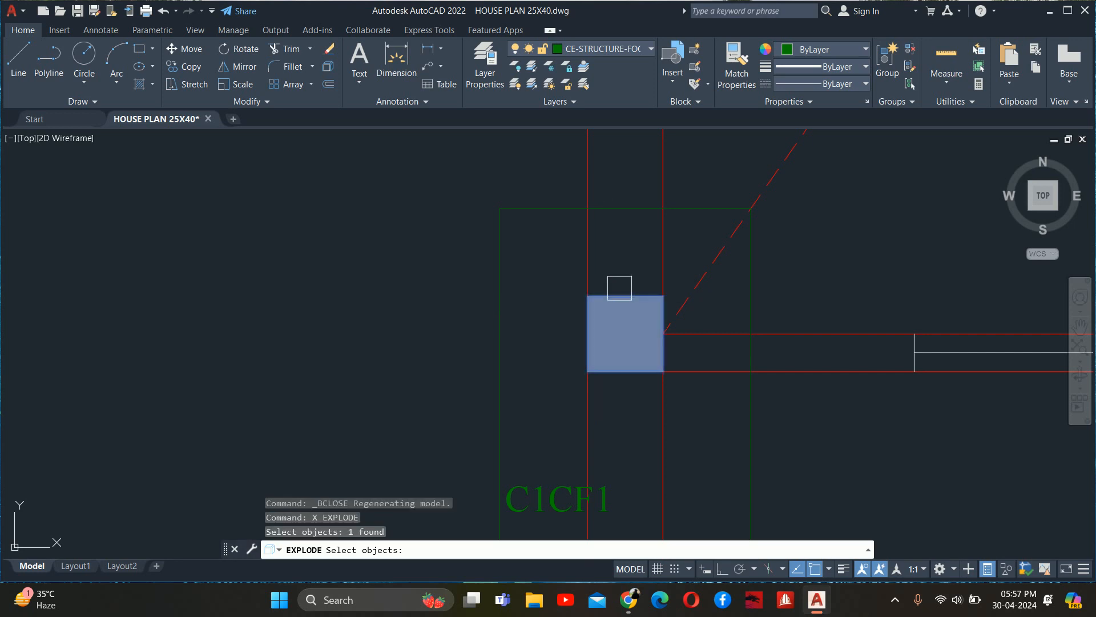
pyautogui.scroll(-6, 604, 343)
pyautogui.moveTo(604, 395); pyautogui.dragTo(604, 361, button='middle')
pyautogui.scroll(5, 604, 361)
pyautogui.click(588, 308)
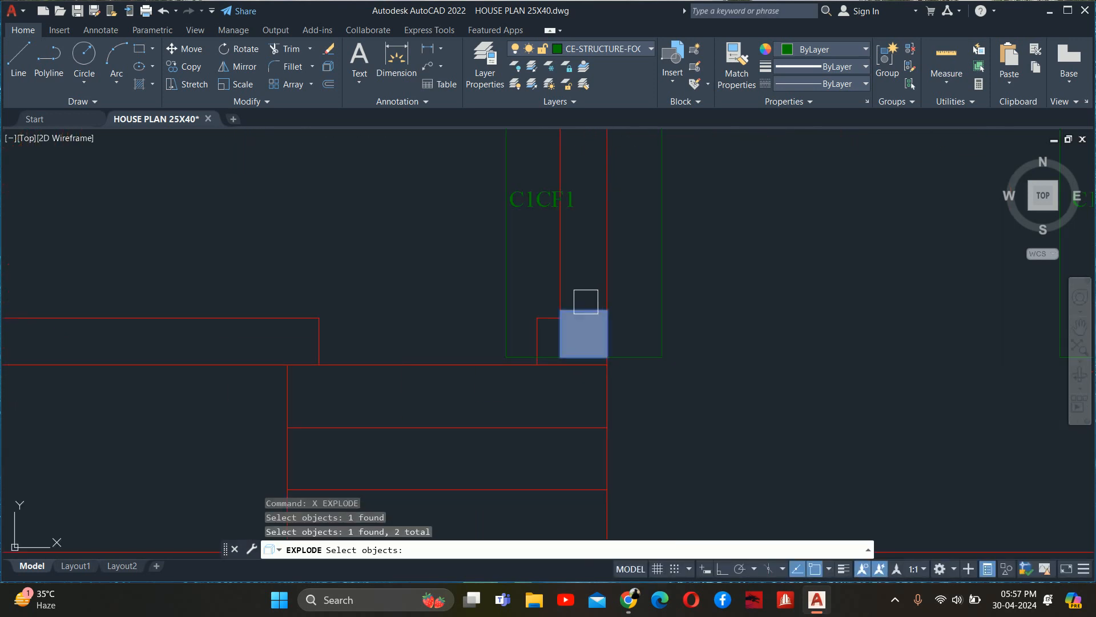
# - Add the two column blocks inside the C1CF2 combined footing to the selection and explode all four columns
pyautogui.scroll(-5, 642, 319)
pyautogui.scroll(6, 899, 319)
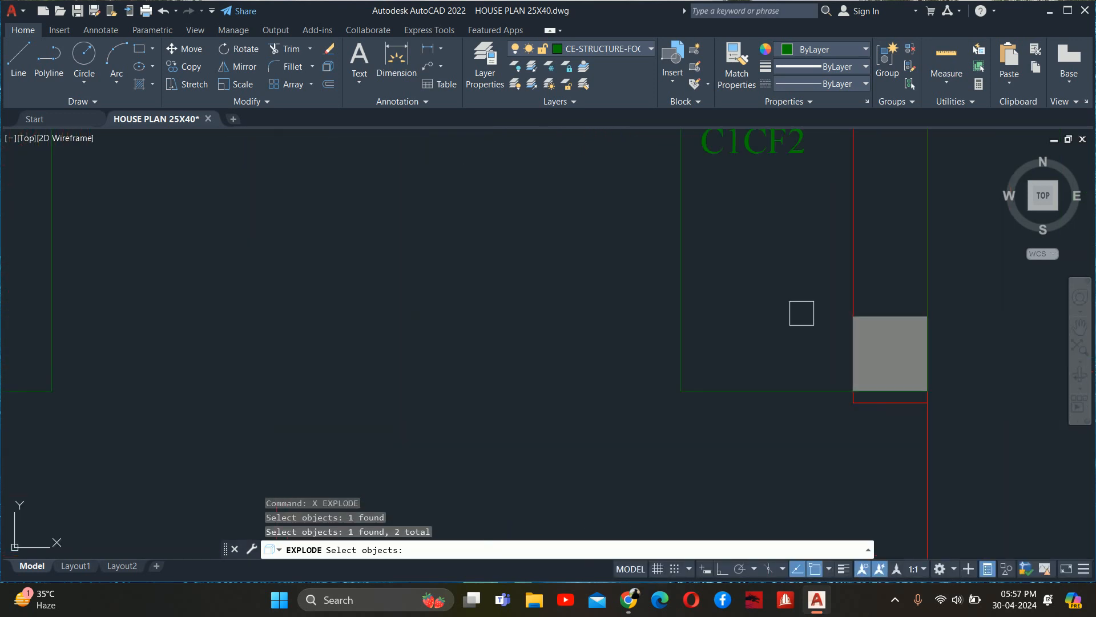
pyautogui.click(876, 313)
pyautogui.scroll(-4, 876, 314)
pyautogui.scroll(-4, 864, 290)
pyautogui.scroll(5, 856, 303)
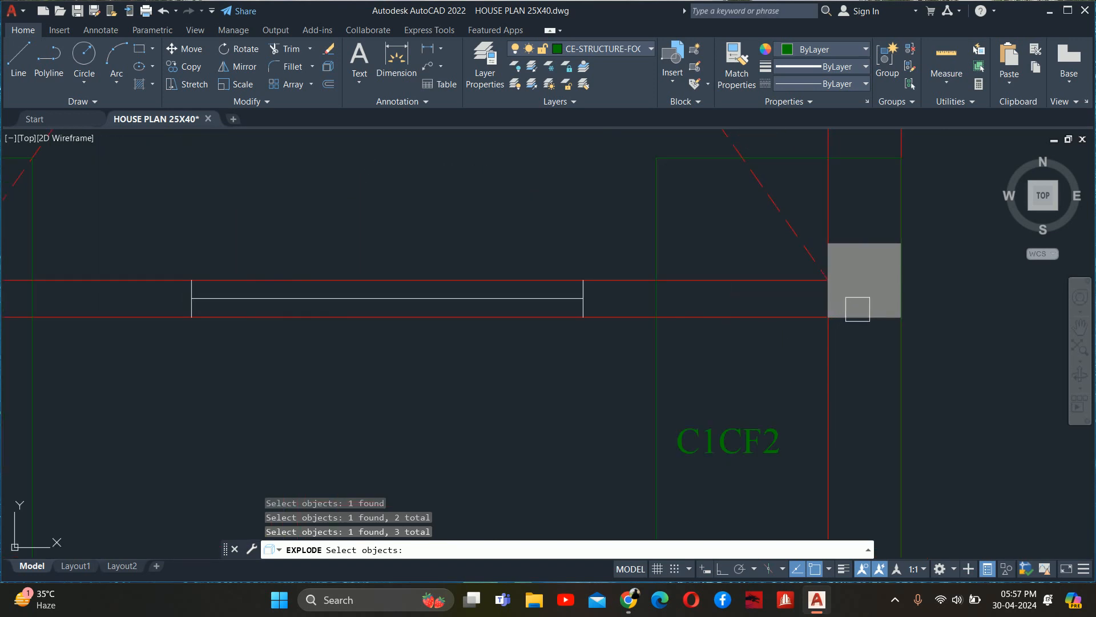
pyautogui.click(856, 306)
pyautogui.scroll(-7, 856, 306)
pyautogui.press('Return')
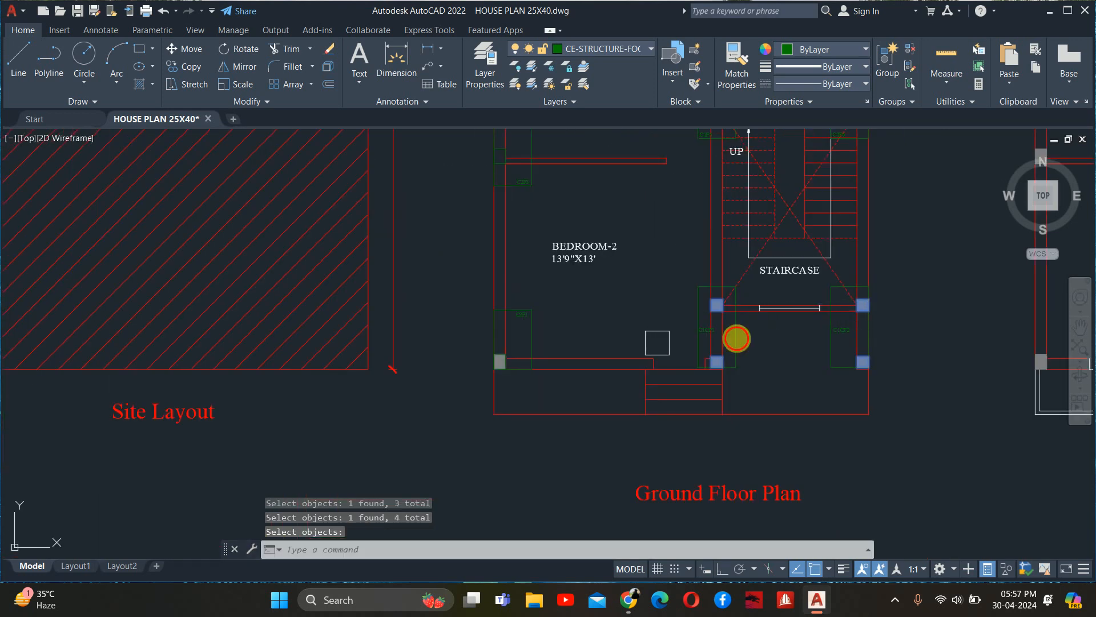
pyautogui.scroll(5, 744, 331)
pyautogui.press('Escape')
pyautogui.press('Escape')
pyautogui.press('Escape')
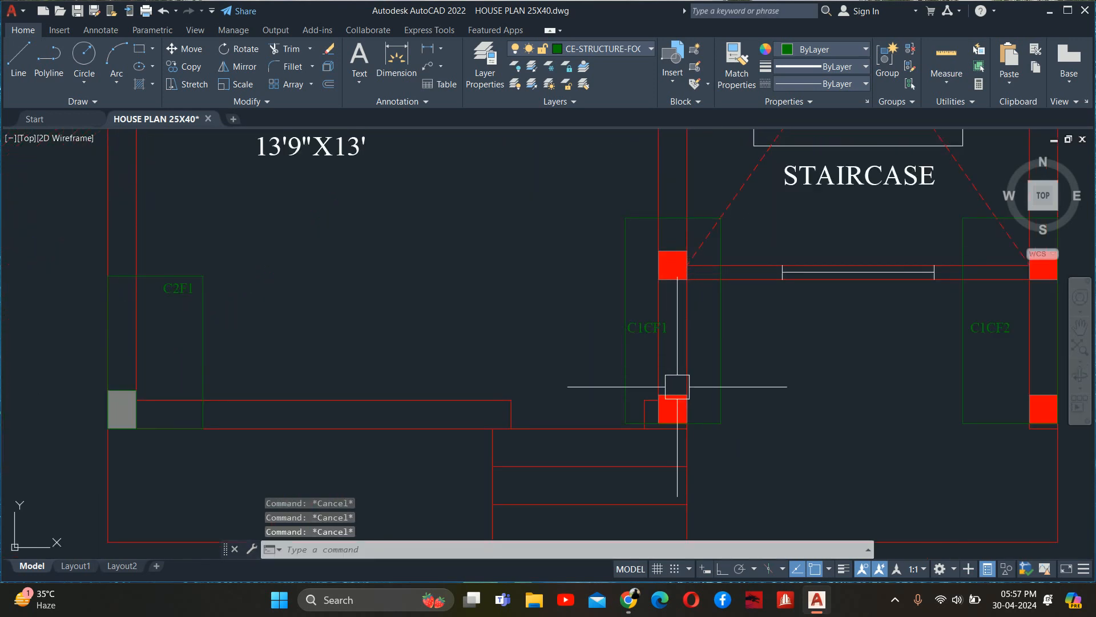
# - Delete the solid hatches of the two columns inside the C1CF1 combined footing
pyautogui.scroll(4, 672, 399)
pyautogui.click(665, 421)
pyautogui.press('Delete')
pyautogui.scroll(-2, 692, 345)
pyautogui.moveTo(697, 313); pyautogui.dragTo(718, 450, button='middle')
pyautogui.click(694, 299)
pyautogui.press('Delete')
# - Delete the solid hatches of the two columns inside the C1CF2 combined footing
pyautogui.scroll(-3, 512, 299)
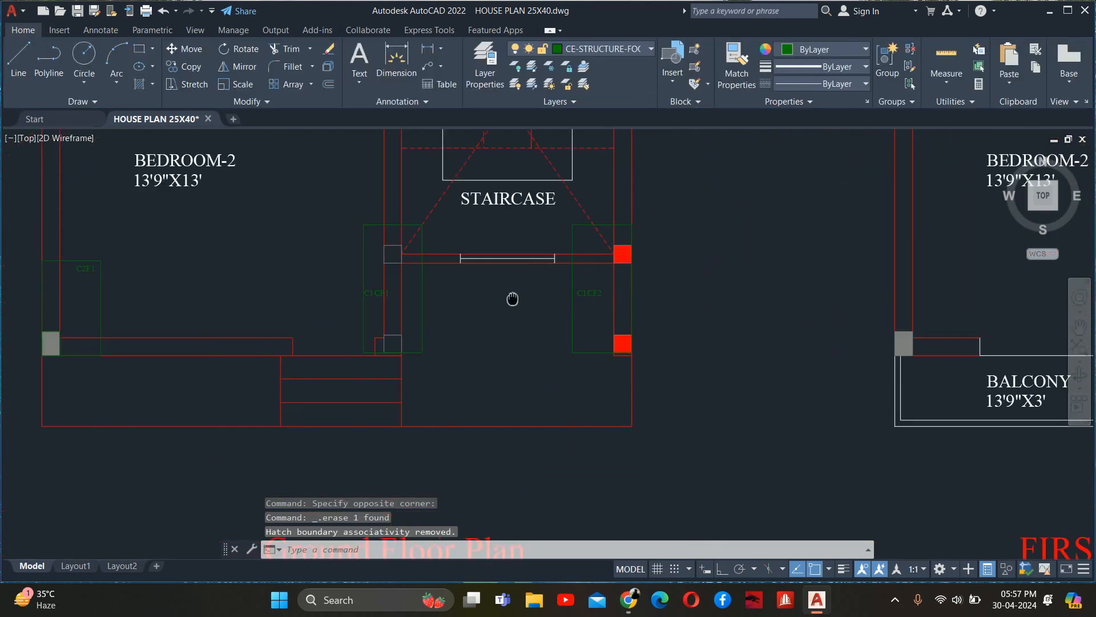
pyautogui.scroll(3, 607, 326)
pyautogui.scroll(2, 560, 335)
pyautogui.click(558, 329)
pyautogui.press('Delete')
pyautogui.scroll(-3, 570, 354)
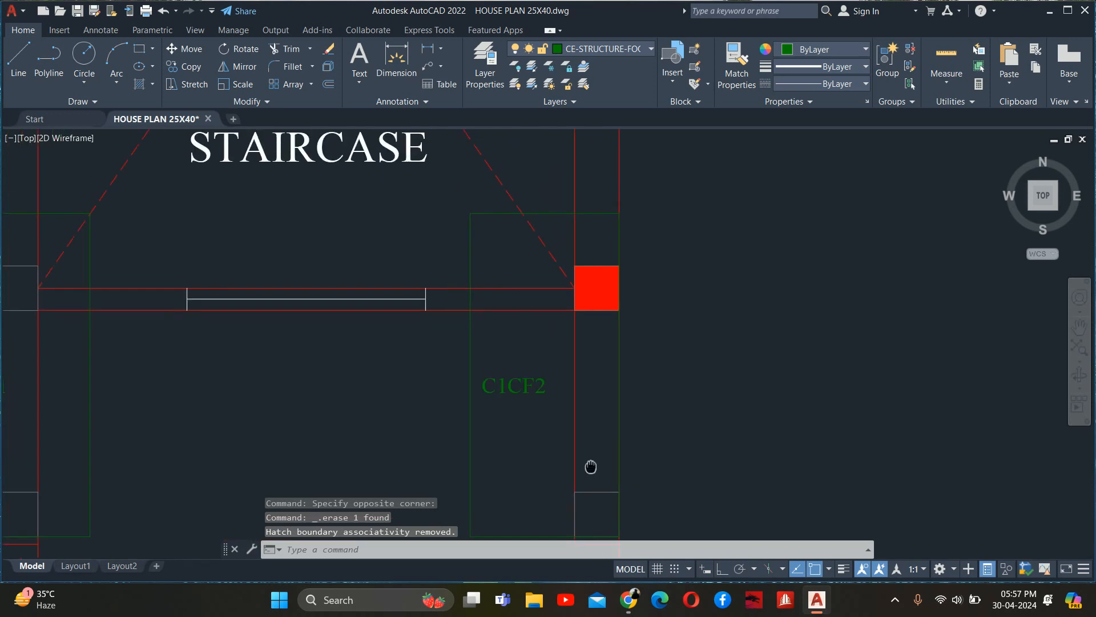
pyautogui.scroll(3, 600, 276)
pyautogui.click(600, 277)
pyautogui.press('Delete')
pyautogui.scroll(-3, 591, 304)
# - Match the two column outlines inside C1CF2 to the properties of the green C1CF2 footing outline
pyautogui.write('ma')
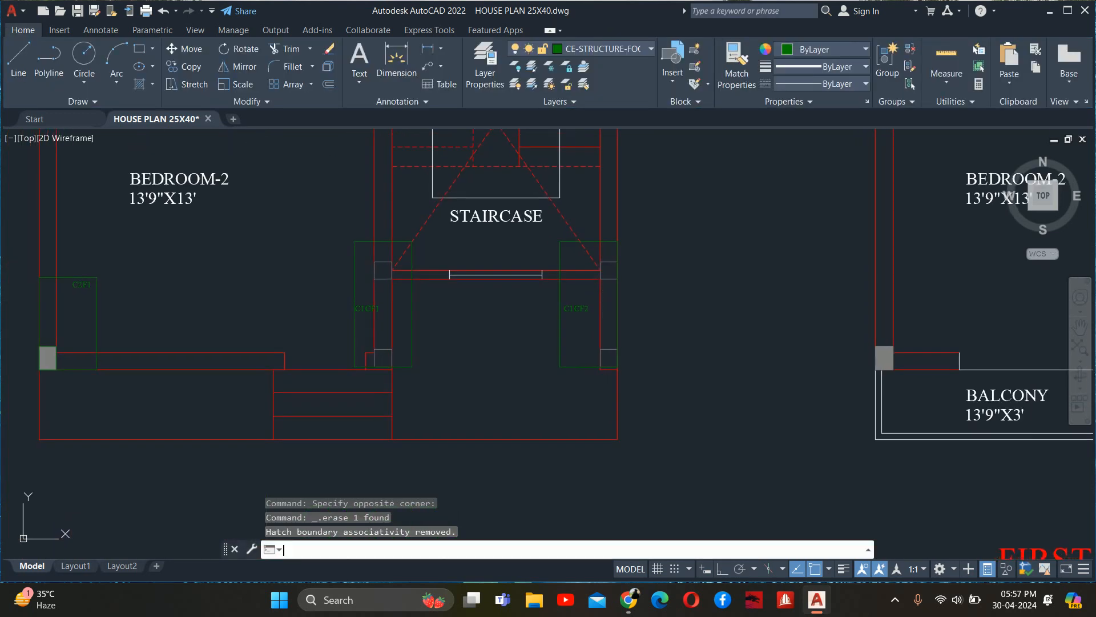
pyautogui.press('Return')
pyautogui.scroll(2, 594, 244)
pyautogui.click(592, 246)
pyautogui.scroll(3, 609, 283)
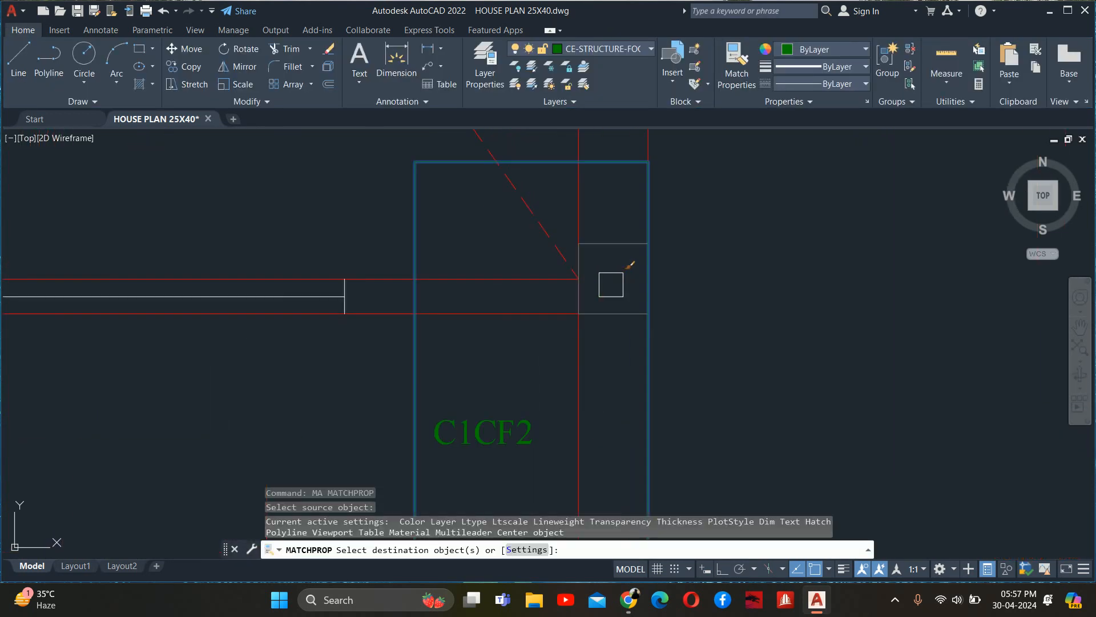
pyautogui.moveTo(607, 463); pyautogui.dragTo(608, 243, button='middle')
pyautogui.click(612, 375)
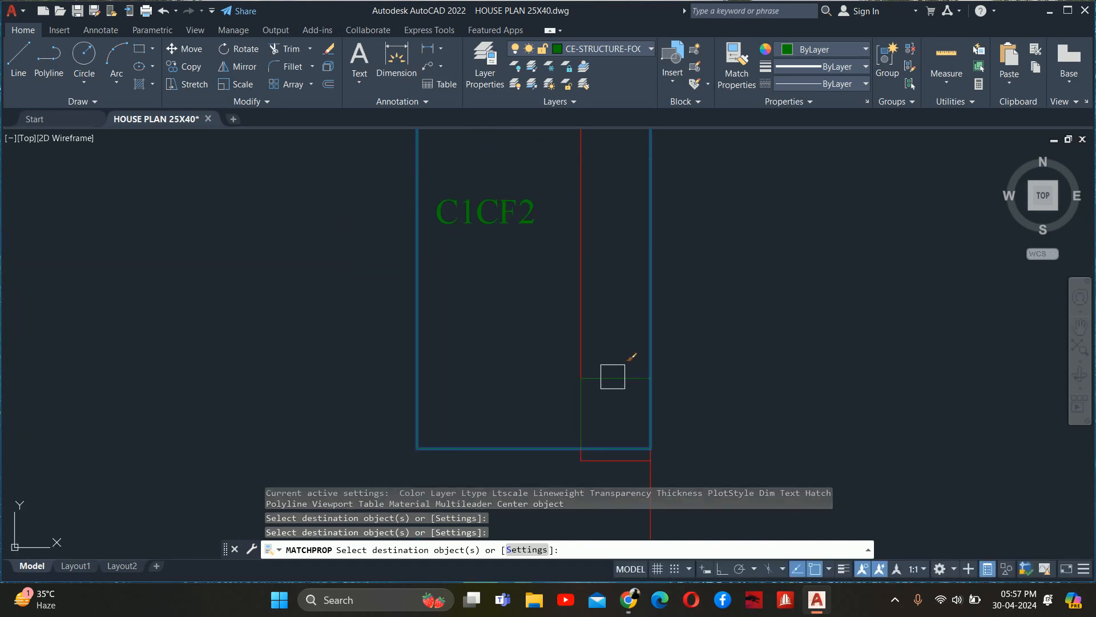
# - Apply the green C1CF2 footing outline's properties to the two column outlines inside C1CF1 and end the matching
pyautogui.scroll(-2, 507, 377)
pyautogui.moveTo(320, 375); pyautogui.dragTo(871, 403, button='middle')
pyautogui.scroll(3, 788, 445)
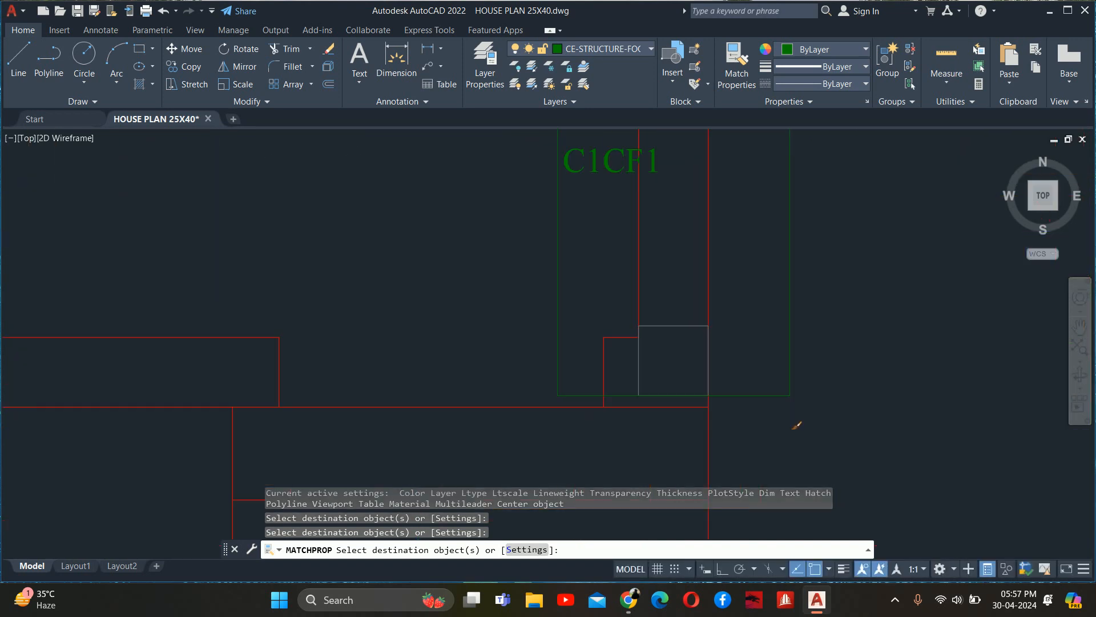
pyautogui.click(652, 317)
pyautogui.click(660, 308)
pyautogui.scroll(-3, 648, 289)
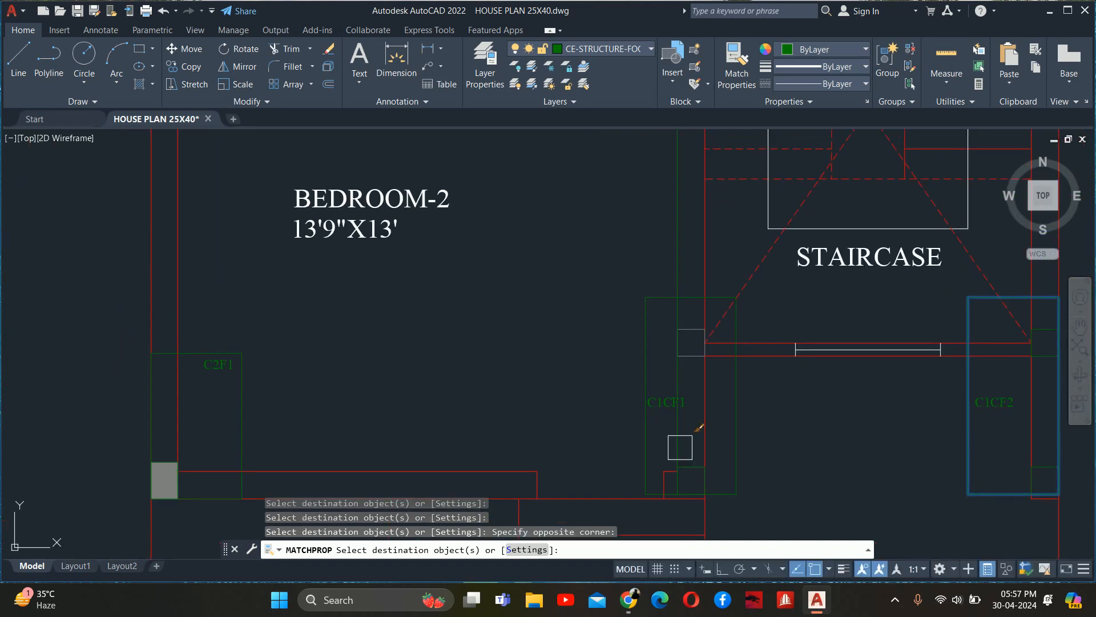
pyautogui.scroll(2, 679, 331)
pyautogui.press('Escape')
pyautogui.press('Escape')
pyautogui.press('Escape')
# - Inspect the C2F1 footing block at Bedroom-2's lower outer corner and check the ground floor footings for remaining hatched columns
pyautogui.scroll(-5, 685, 366)
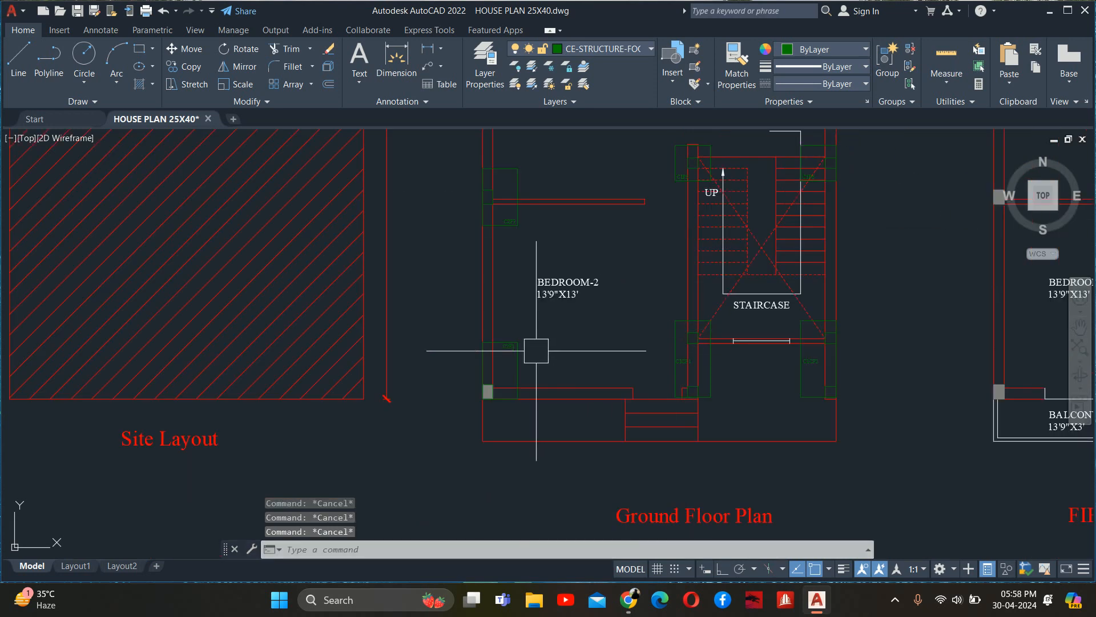
pyautogui.scroll(3, 536, 351)
pyautogui.click(526, 365)
pyautogui.scroll(-1, 531, 365)
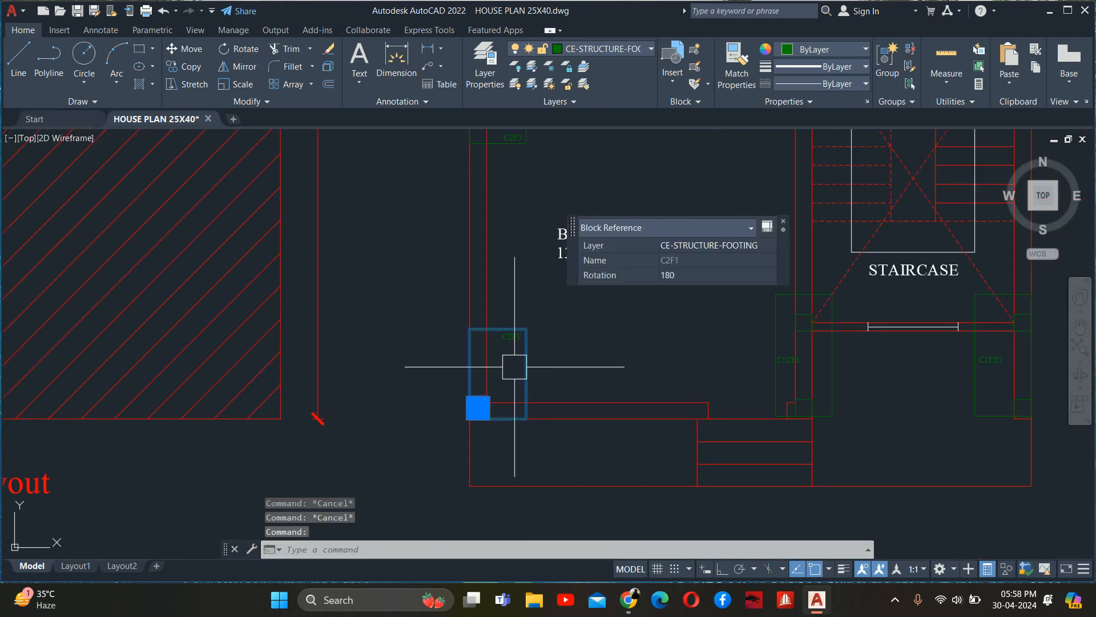
pyautogui.scroll(-4, 491, 349)
pyautogui.scroll(4, 518, 239)
pyautogui.press('Escape')
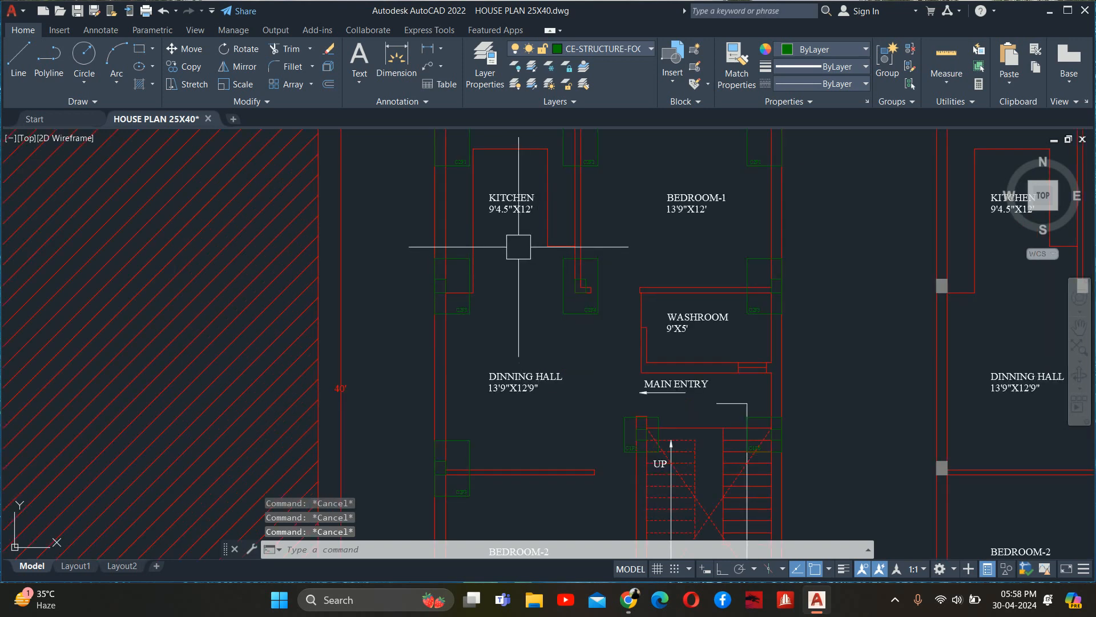
pyautogui.scroll(-4, 501, 251)
# - Delete the separate hatched column overlying the C2F1 footing at Bedroom-2's lower outer corner
pyautogui.scroll(7, 526, 318)
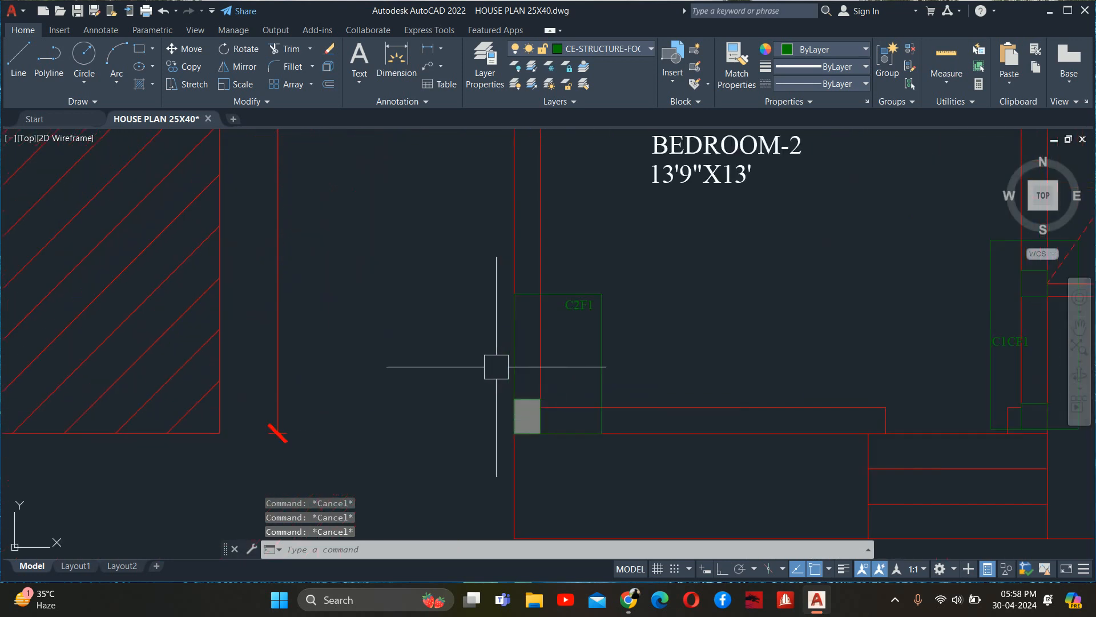
pyautogui.click(488, 367)
pyautogui.click(551, 445)
pyautogui.press('Delete')
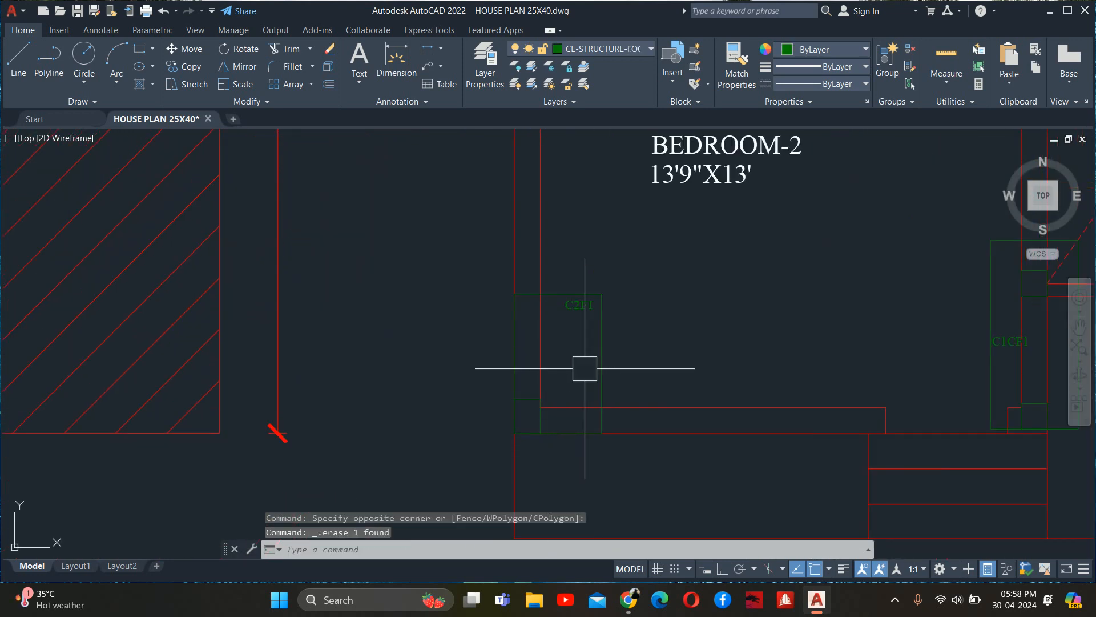
pyautogui.scroll(-3, 588, 365)
pyautogui.press('Escape')
pyautogui.press('Escape')
pyautogui.scroll(-5, 776, 382)
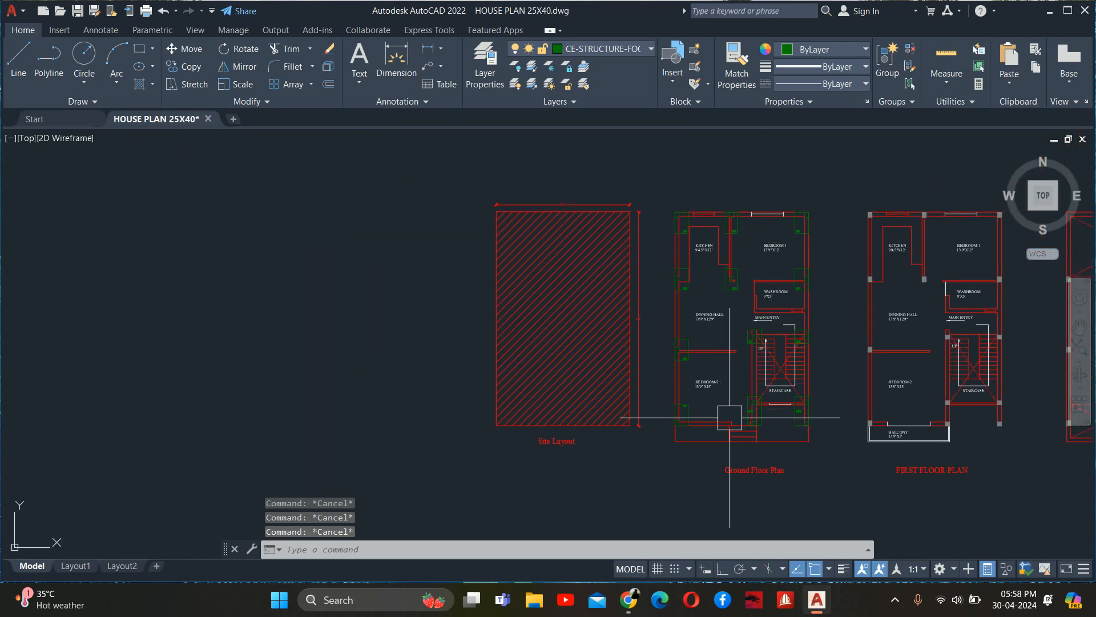
pyautogui.write('b')
pyautogui.press('Return')
pyautogui.press('Escape')
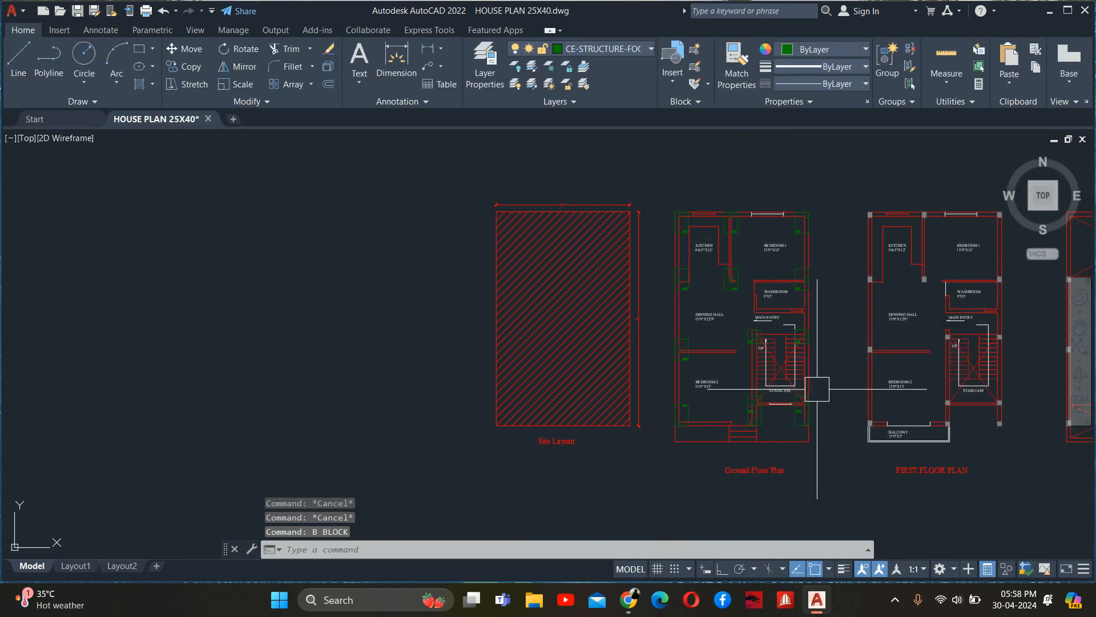
# - Start a block definition named CF1 and pick the centre of the C1CF1 footing as its base point
pyautogui.scroll(6, 749, 392)
pyautogui.moveTo(749, 419); pyautogui.dragTo(687, 274, button='middle')
pyautogui.press('Escape')
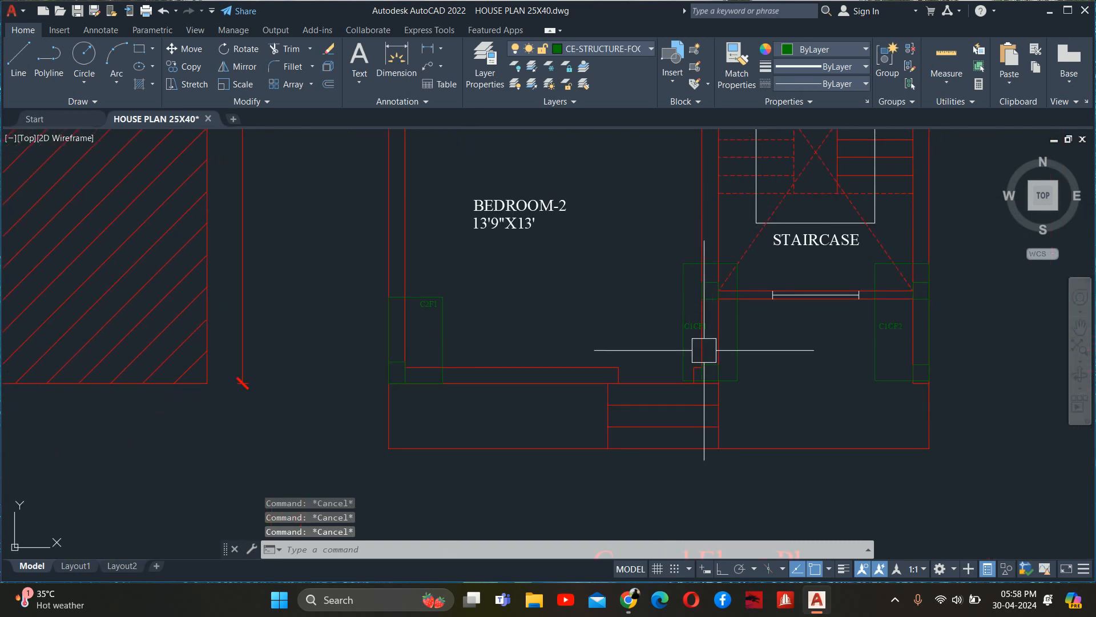
pyautogui.press('Return')
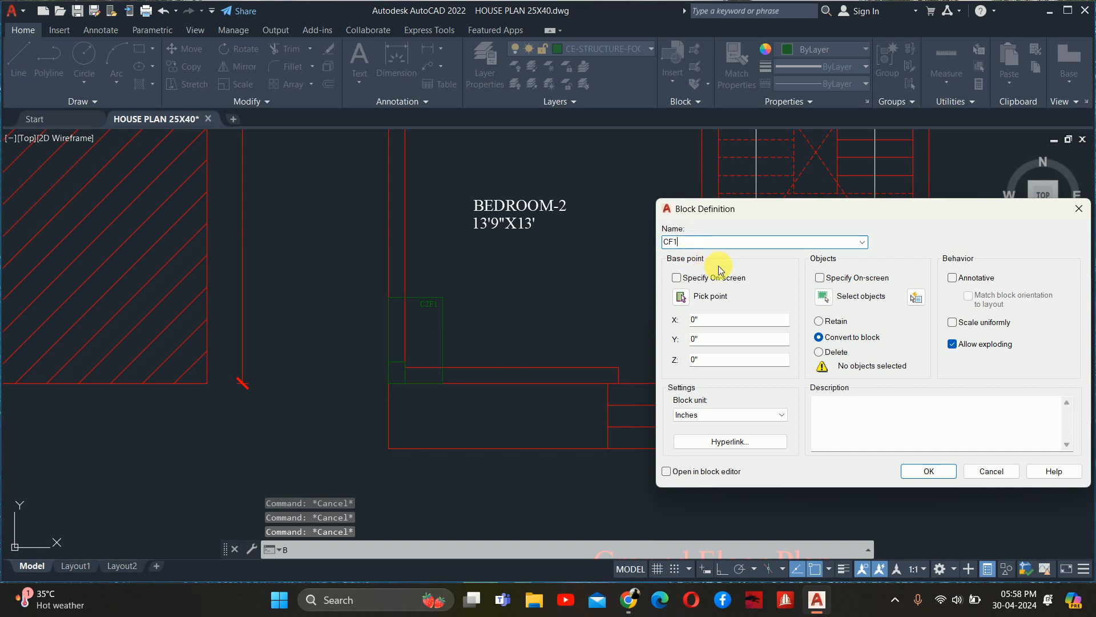
pyautogui.click(682, 296)
pyautogui.scroll(2, 725, 371)
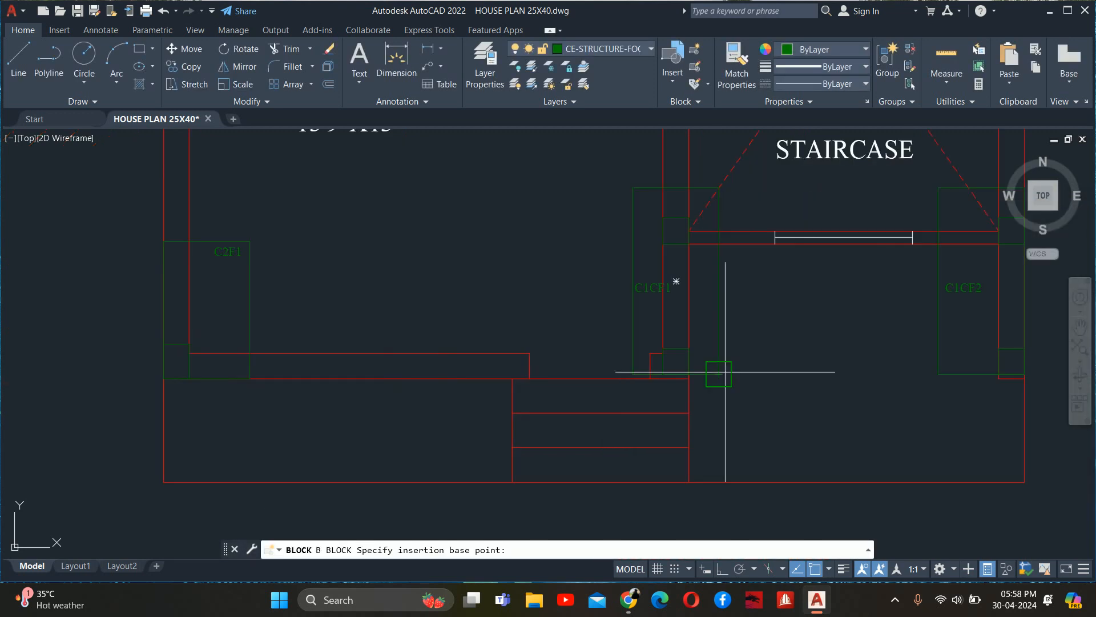
pyautogui.scroll(5, 668, 267)
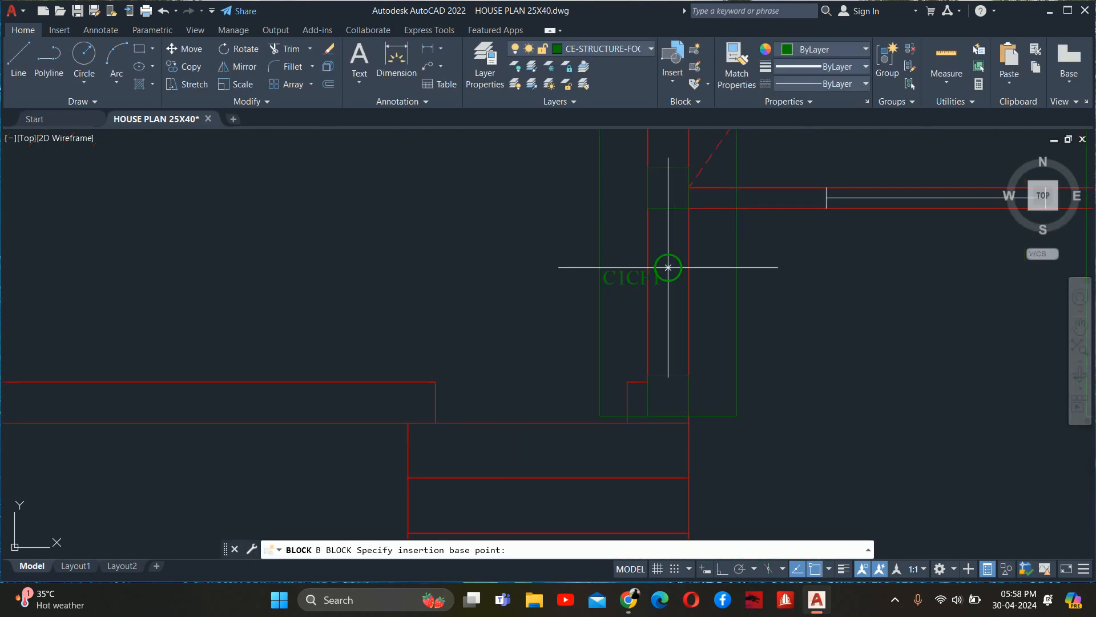
pyautogui.click(668, 267)
# - Add the C1CF1 footing outline and its two column outlines to the CF1 block and create it
pyautogui.click(823, 295)
pyautogui.click(797, 440)
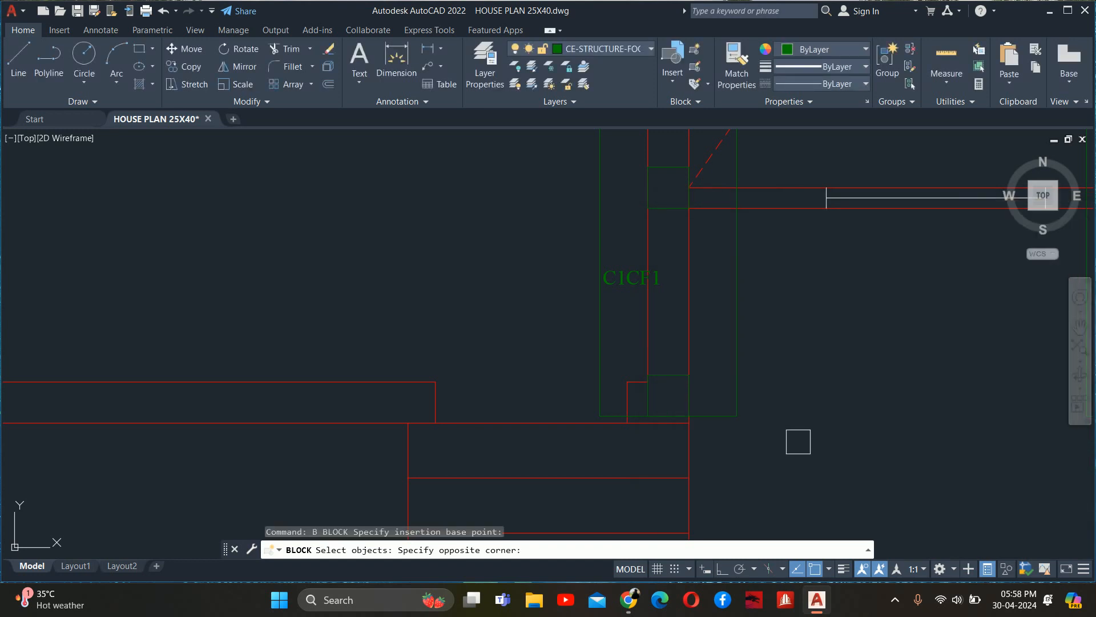
pyautogui.click(744, 375)
pyautogui.scroll(2, 679, 384)
pyautogui.click(661, 357)
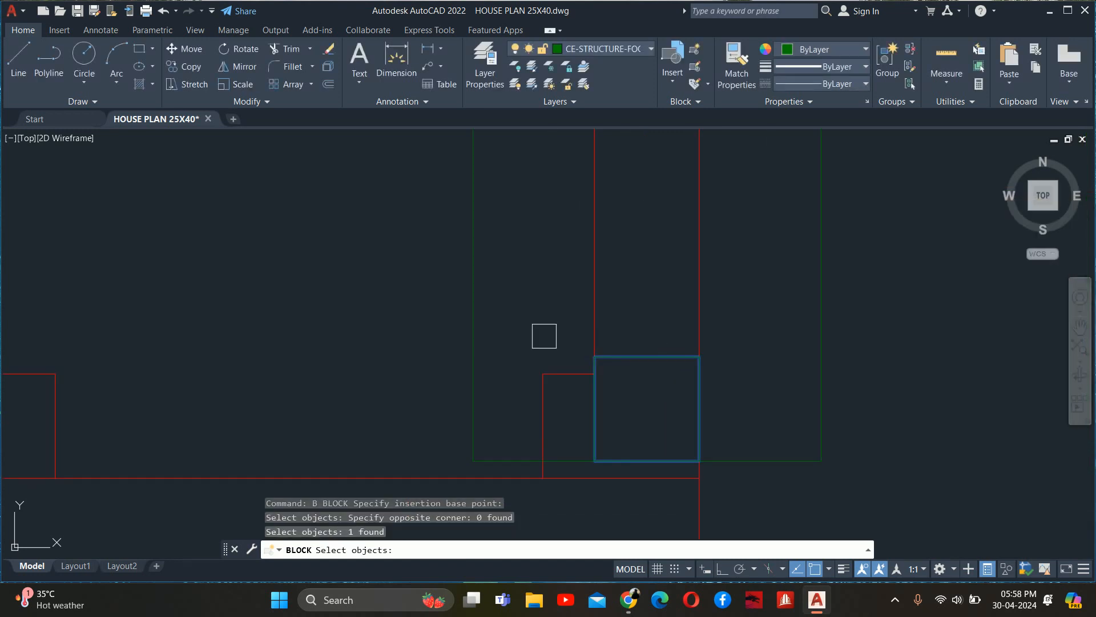
pyautogui.click(534, 331)
pyautogui.click(459, 273)
pyautogui.scroll(-3, 460, 272)
pyautogui.moveTo(459, 274); pyautogui.dragTo(547, 507, button='middle')
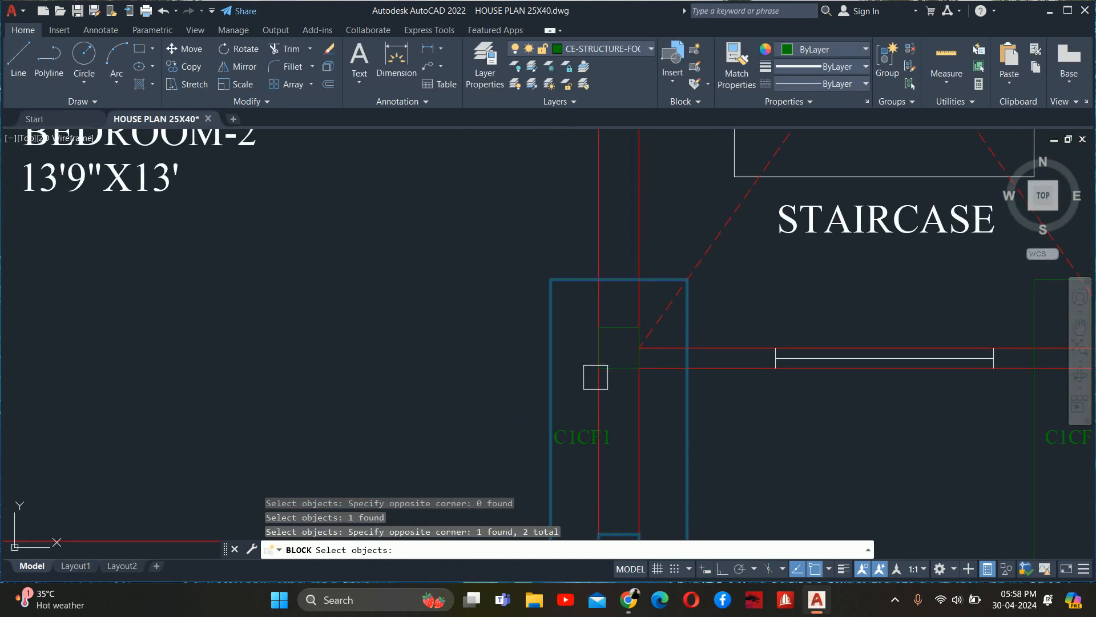
pyautogui.scroll(2, 605, 372)
pyautogui.click(606, 370)
pyautogui.press('Return')
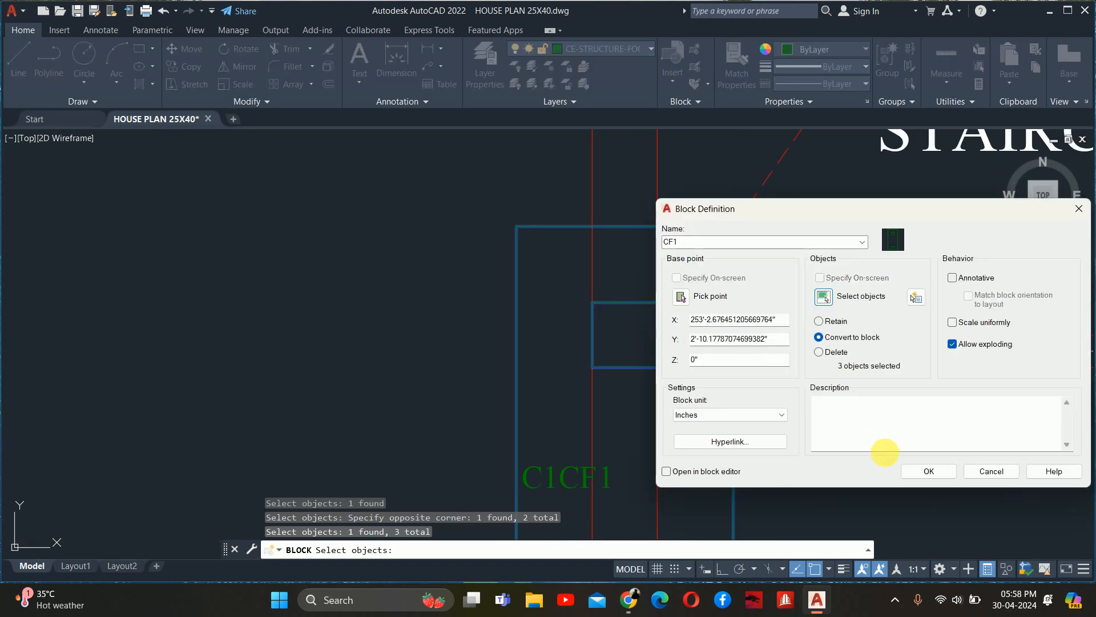
pyautogui.click(910, 468)
# - Start a block definition named CF2 containing the C1CF2 footing outline and its two column outlines
pyautogui.scroll(-4, 635, 348)
pyautogui.moveTo(719, 342); pyautogui.dragTo(593, 327, button='middle')
pyautogui.press('Return')
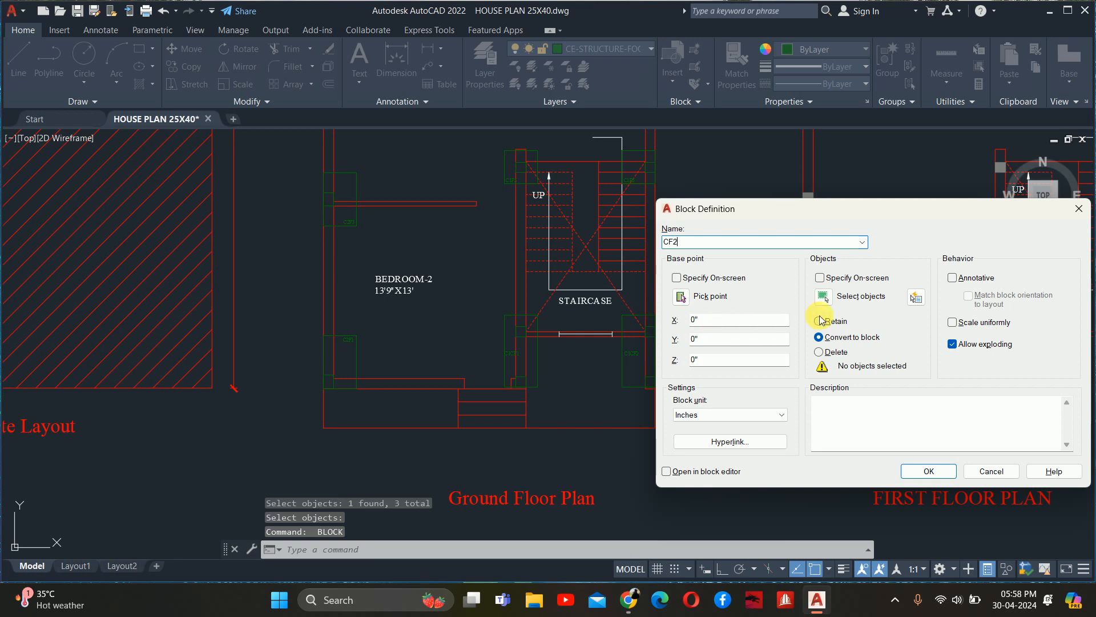
pyautogui.click(822, 297)
pyautogui.scroll(3, 656, 369)
pyautogui.click(577, 439)
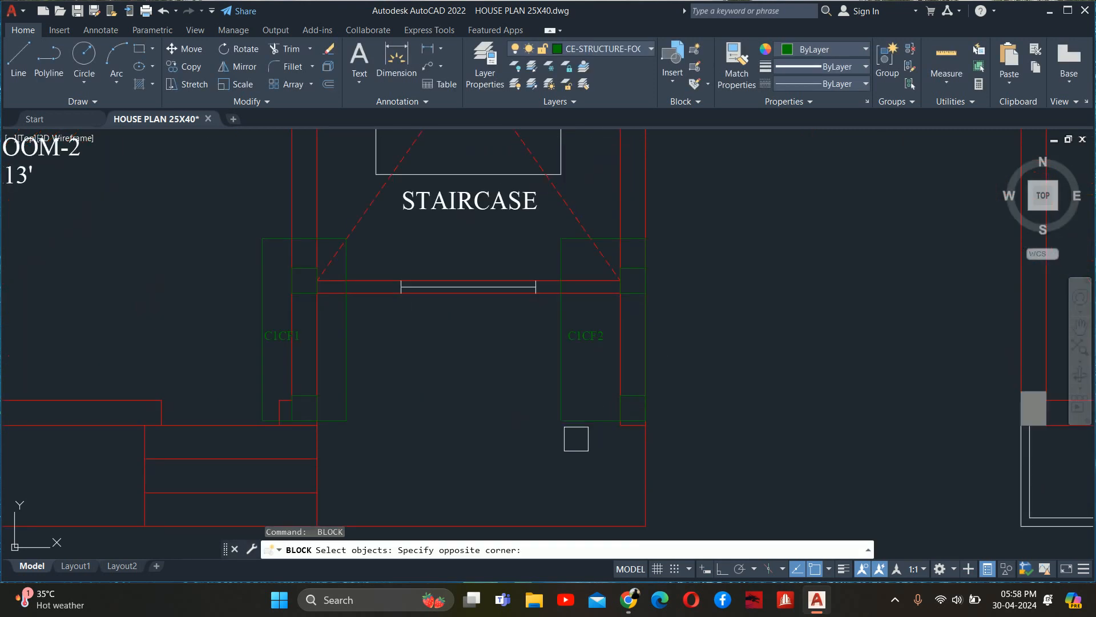
pyautogui.click(519, 380)
pyautogui.scroll(4, 602, 384)
pyautogui.click(651, 399)
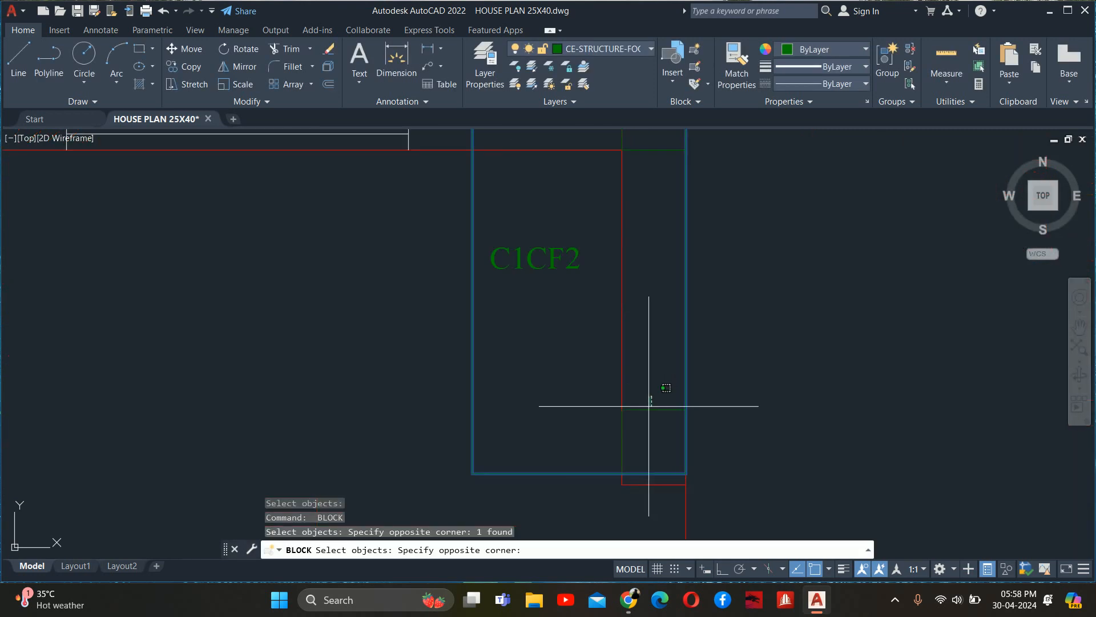
pyautogui.click(642, 412)
pyautogui.scroll(-2, 640, 265)
pyautogui.moveTo(640, 265); pyautogui.dragTo(650, 440, button='middle')
pyautogui.scroll(2, 650, 363)
pyautogui.click(657, 371)
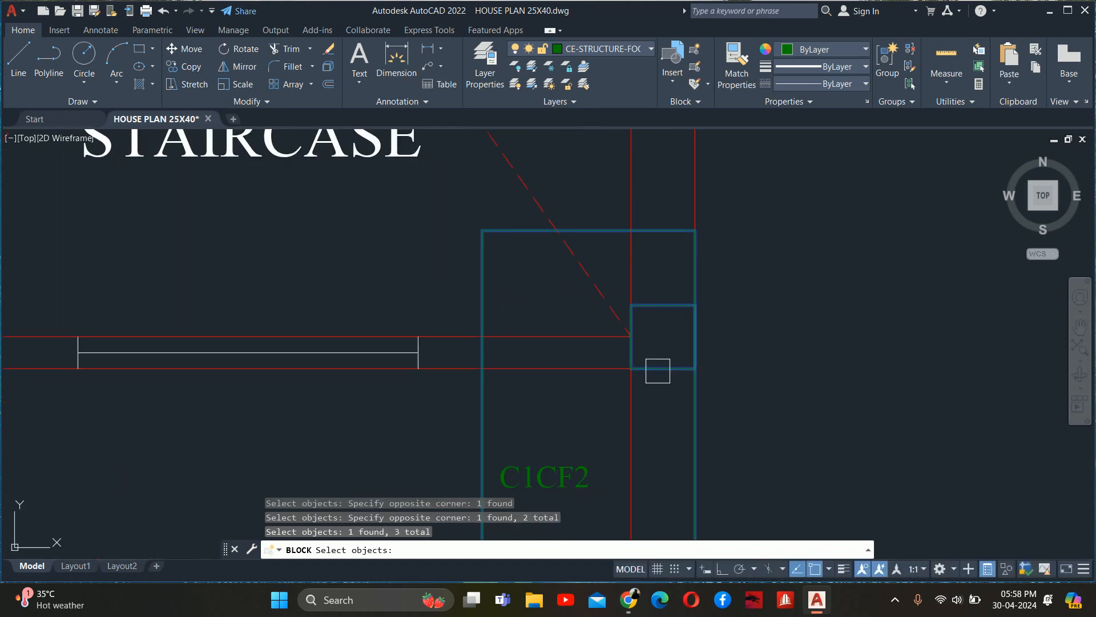
pyautogui.press('Return')
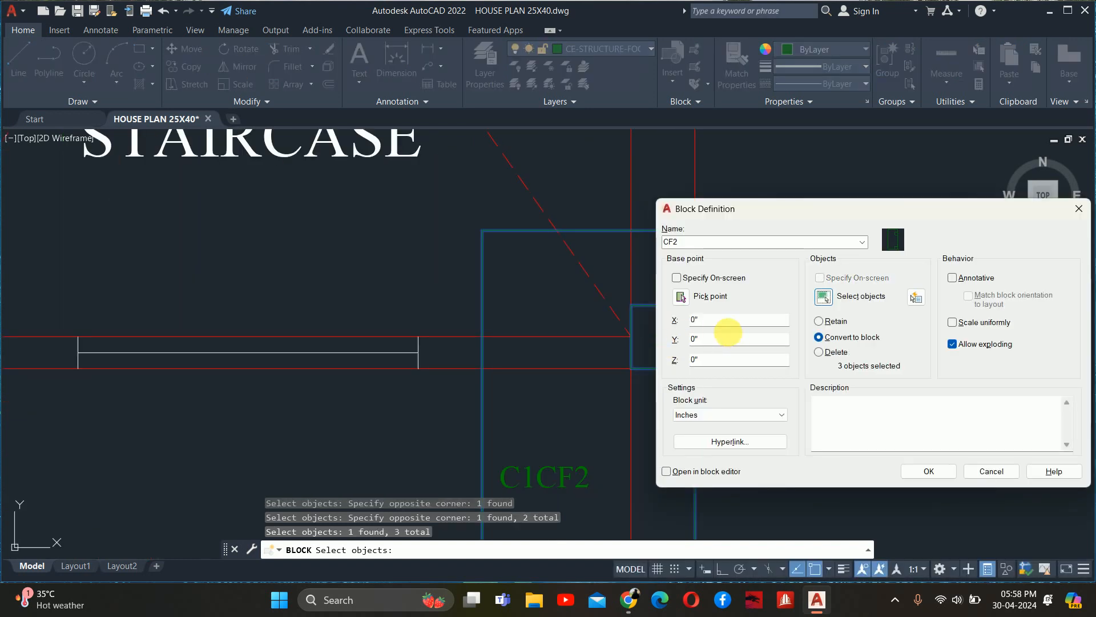
# - Set the CF2 block's base point at the centre of the C1CF2 footing and create the block
pyautogui.click(694, 300)
pyautogui.scroll(-4, 675, 301)
pyautogui.click(640, 365)
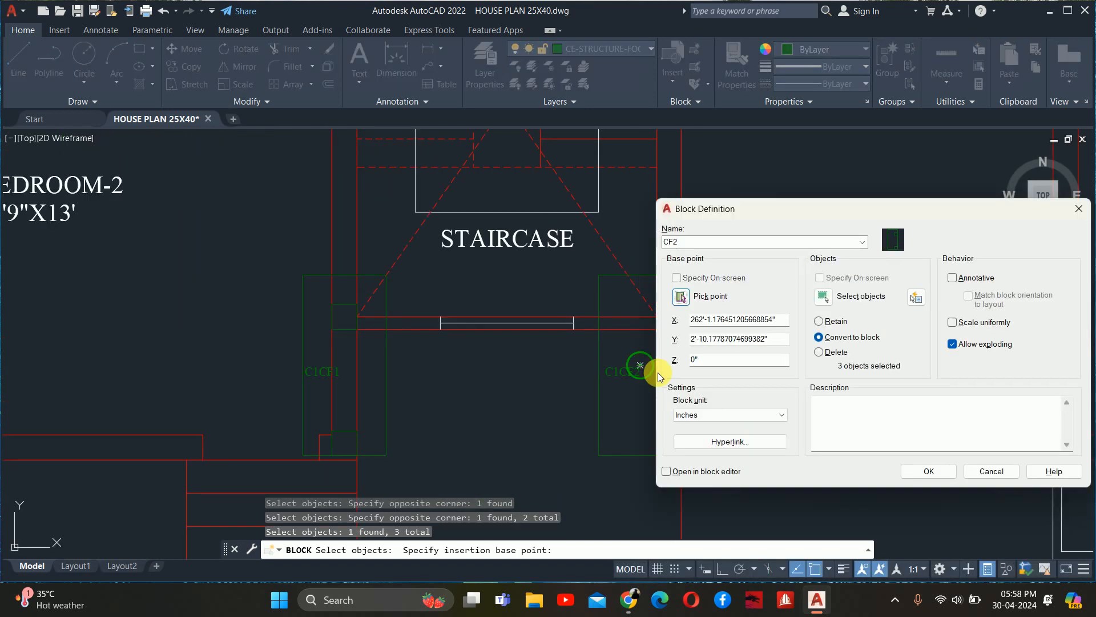
pyautogui.click(930, 476)
pyautogui.scroll(-4, 624, 365)
pyautogui.press('Escape')
pyautogui.press('Escape')
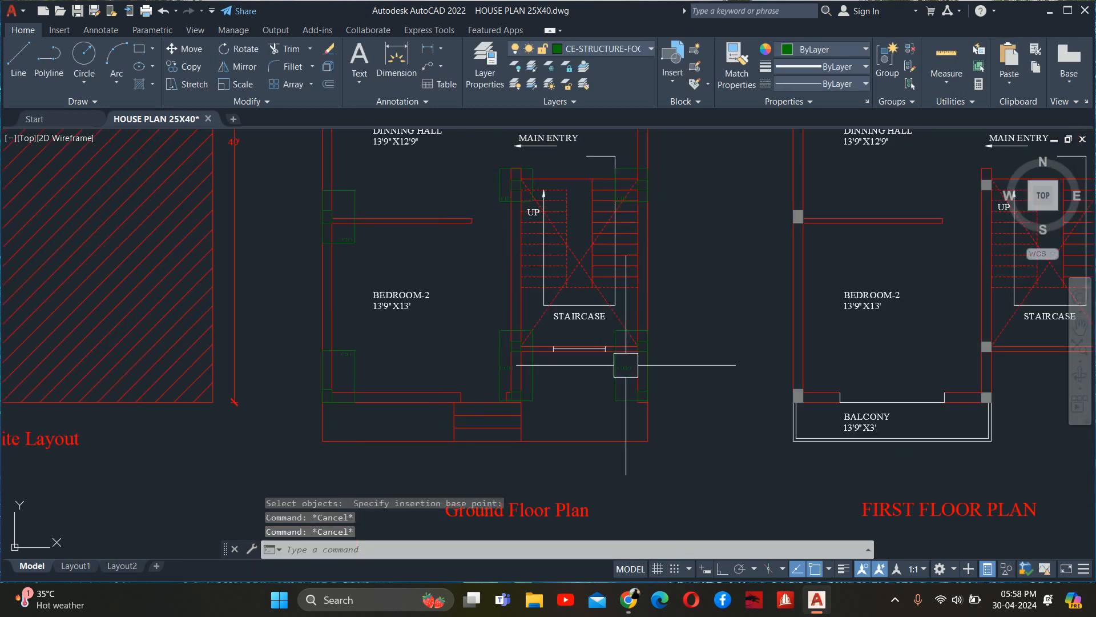
# - Review the footing blocks across the ground floor plan and inspect the C2F4 footing beside the dining hall and kitchen
pyautogui.scroll(-4, 624, 363)
pyautogui.scroll(-2, 677, 235)
pyautogui.moveTo(664, 291); pyautogui.dragTo(659, 331, button='middle')
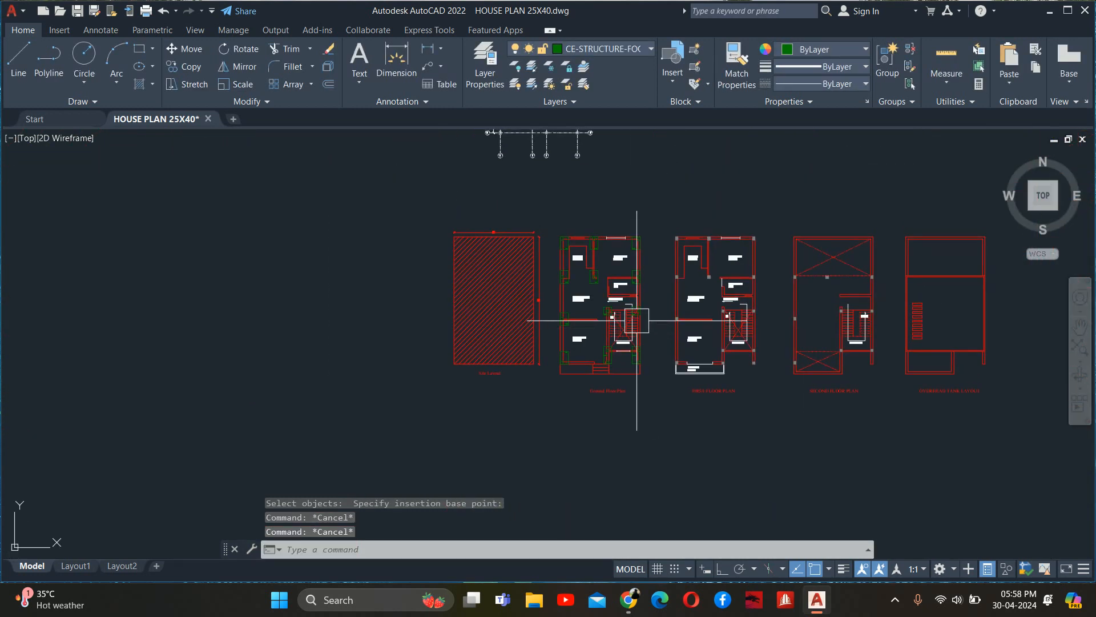
pyautogui.press('Escape')
pyautogui.moveTo(618, 296); pyautogui.dragTo(760, 311, button='middle')
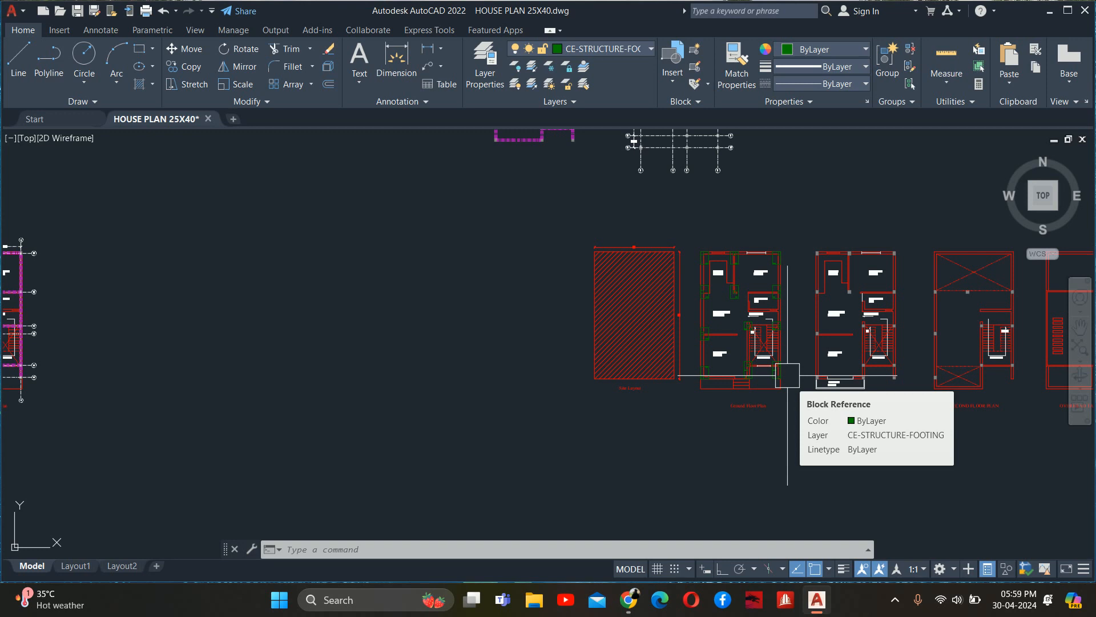
pyautogui.moveTo(759, 318)
pyautogui.mouseDown(button='middle')
pyautogui.moveTo(746, 321)
pyautogui.moveTo(789, 390)
pyautogui.mouseUp(button='middle')
pyautogui.scroll(-2, 786, 382)
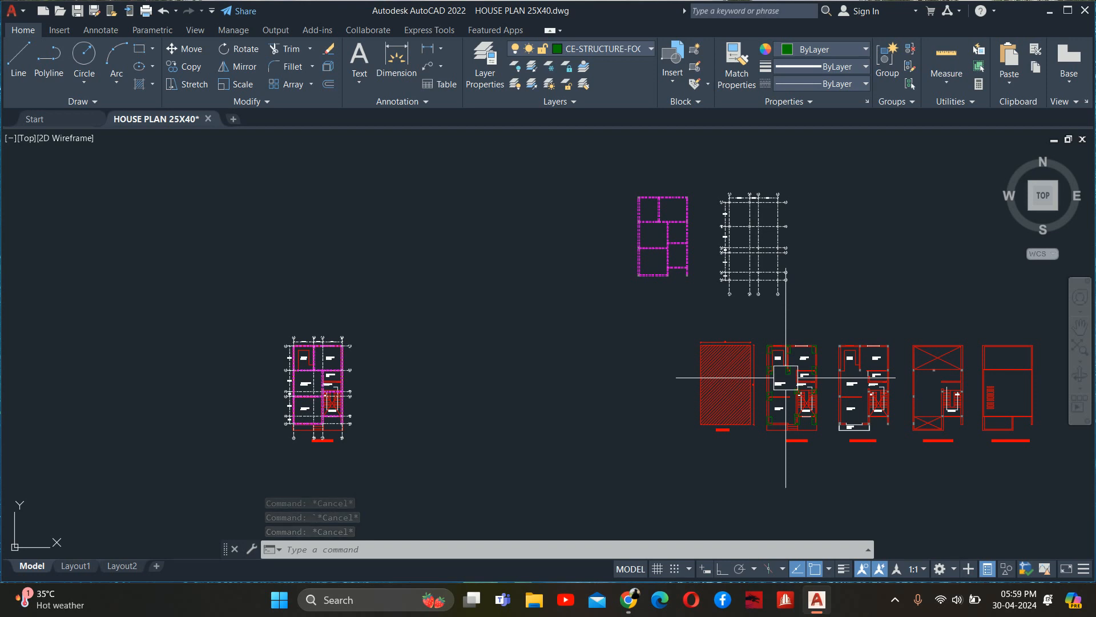
pyautogui.scroll(2, 784, 345)
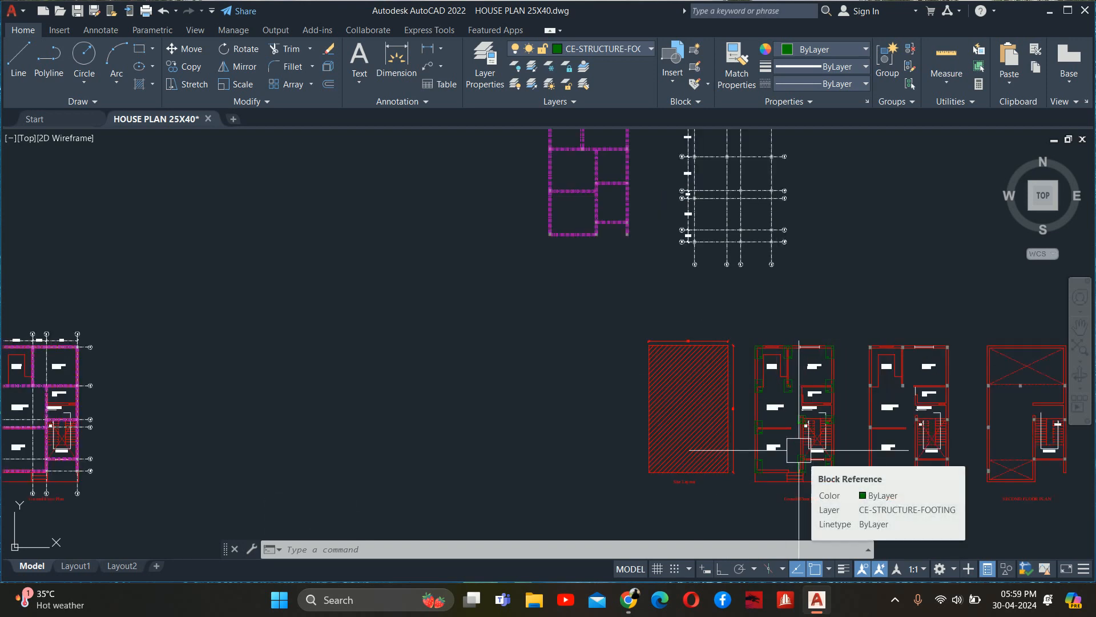
pyautogui.scroll(4, 796, 434)
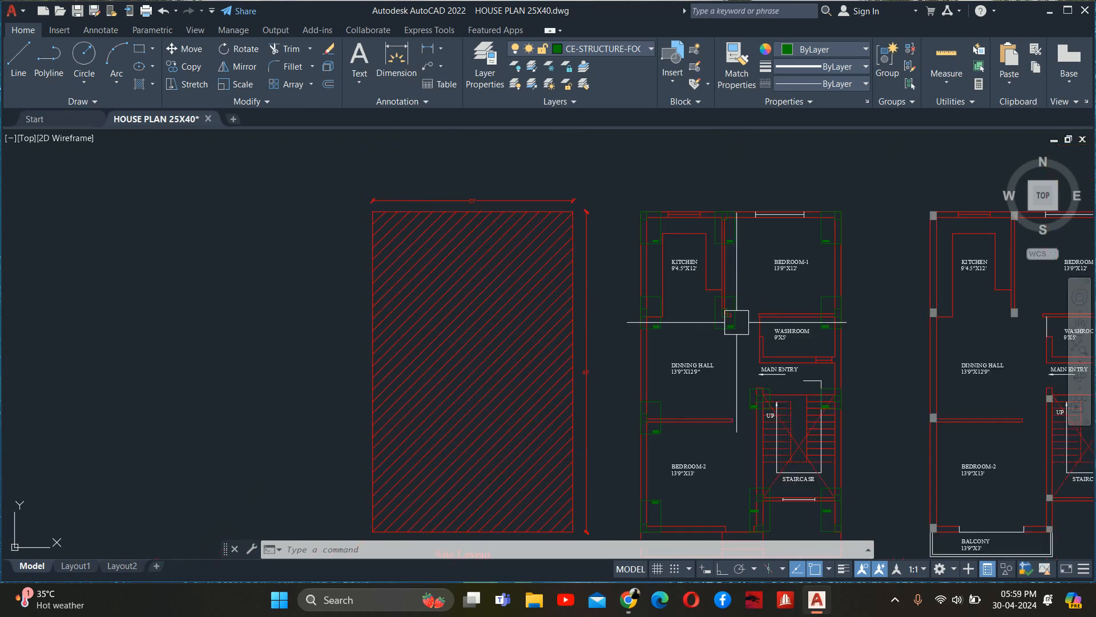
pyautogui.scroll(5, 737, 315)
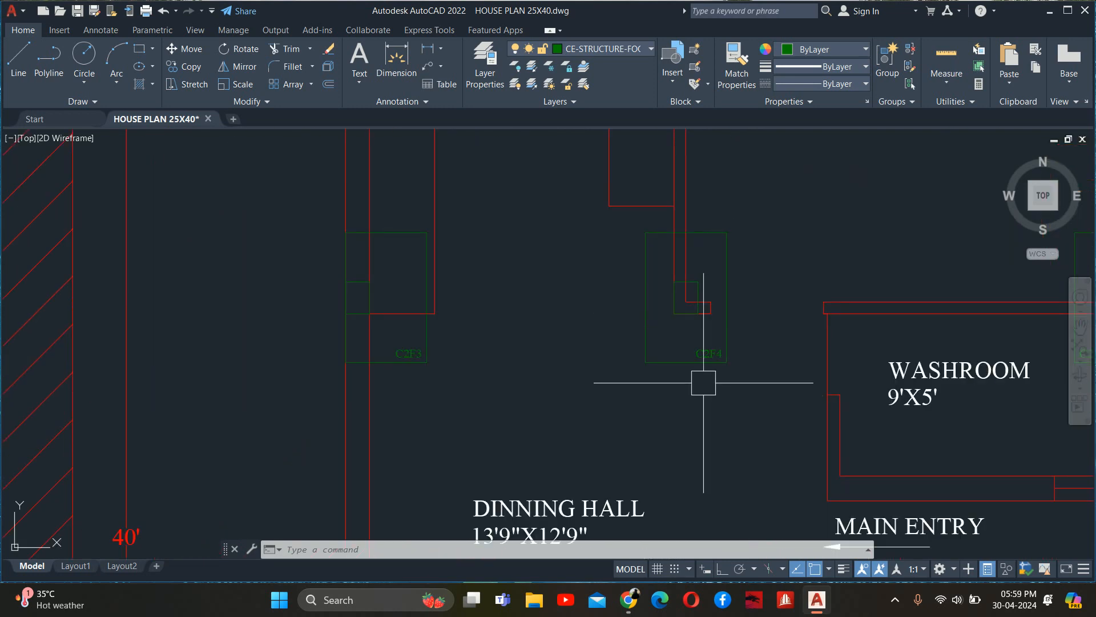
pyautogui.moveTo(704, 382); pyautogui.dragTo(745, 406, button='middle')
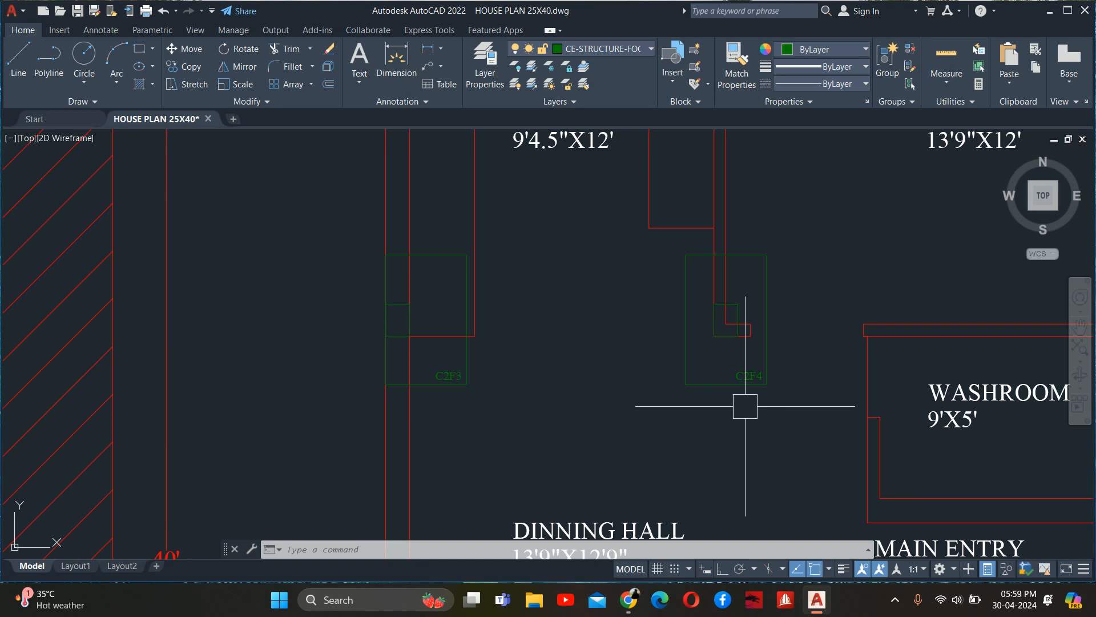
pyautogui.scroll(8, 745, 374)
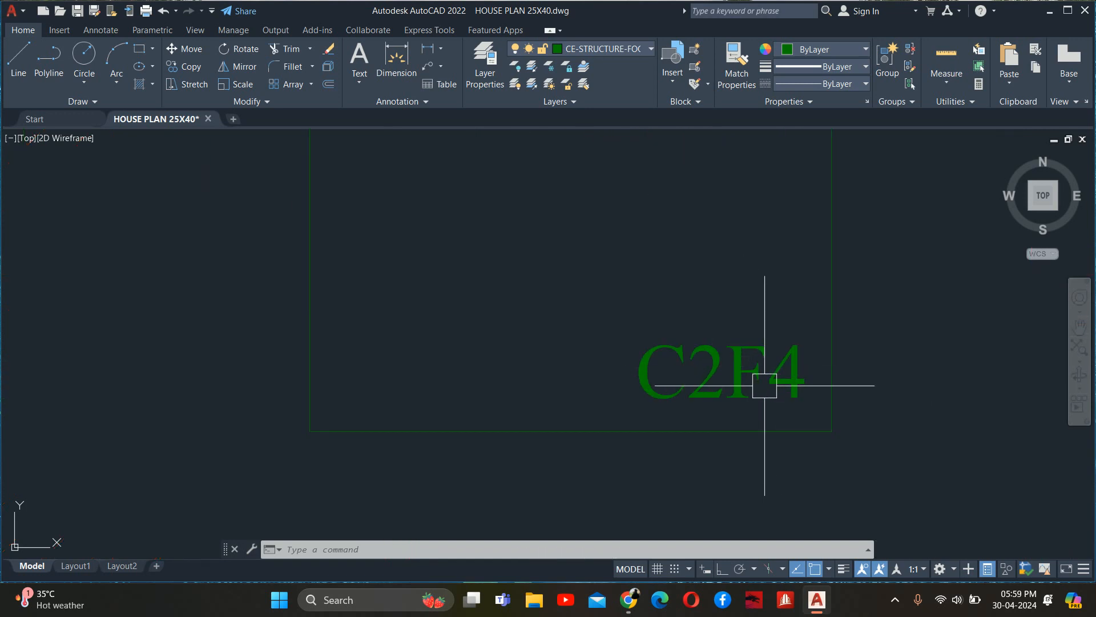
pyautogui.press('Escape')
pyautogui.press('Escape')
pyautogui.press('Escape')
pyautogui.scroll(-4, 747, 390)
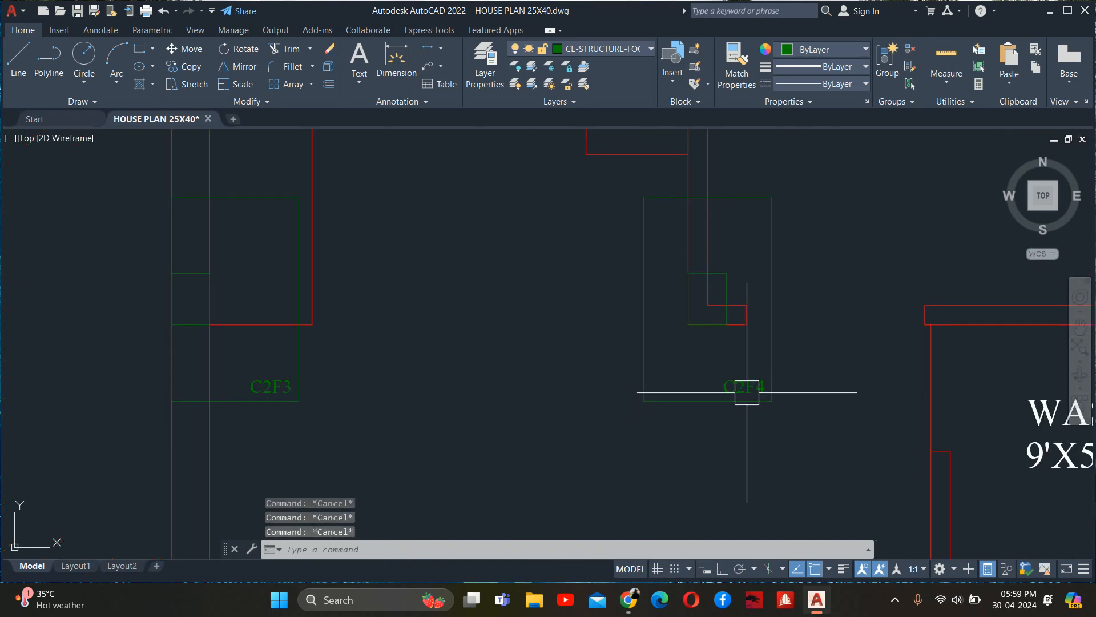
# - Start the Write Block command and choose the existing block C2F4 as its source
pyautogui.write('b')
pyautogui.press('Escape')
pyautogui.write('w')
pyautogui.press('Return')
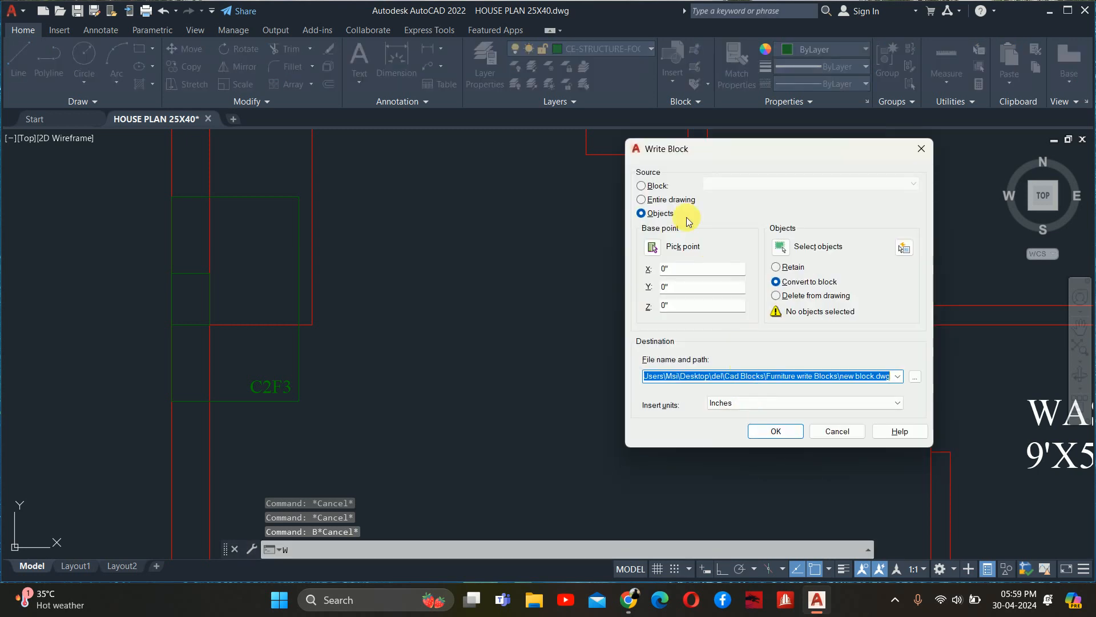
pyautogui.click(656, 188)
pyautogui.click(726, 180)
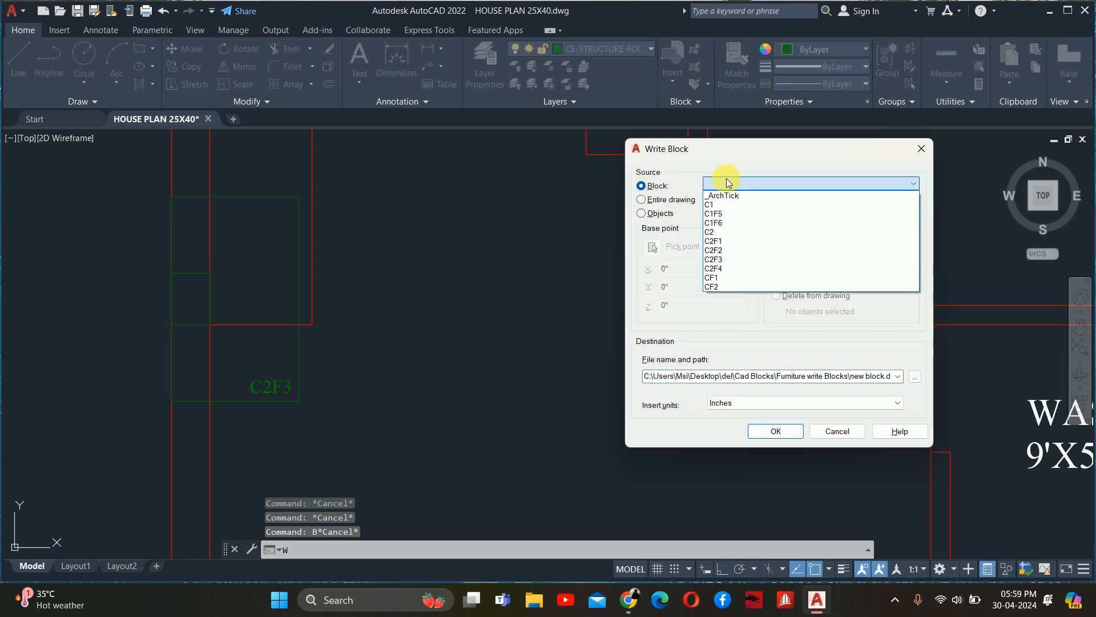
pyautogui.click(722, 267)
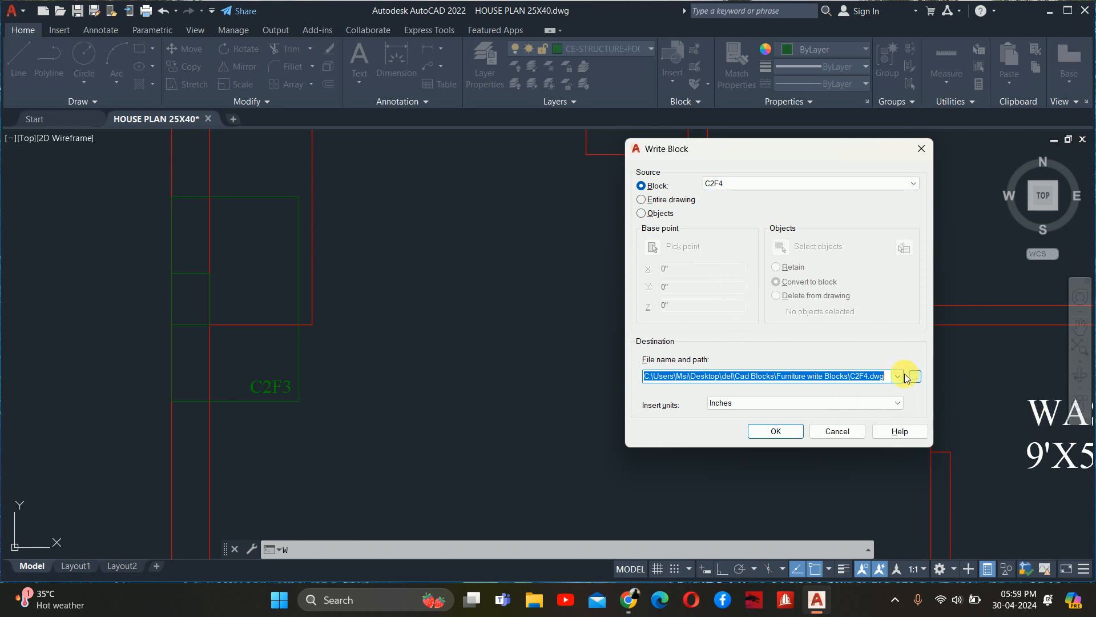
# - Create a folder named sTRUCTURE inside Cad Blocks and set it as the destination for C2F4.dwg
pyautogui.moveTo(832, 147); pyautogui.dragTo(666, 207)
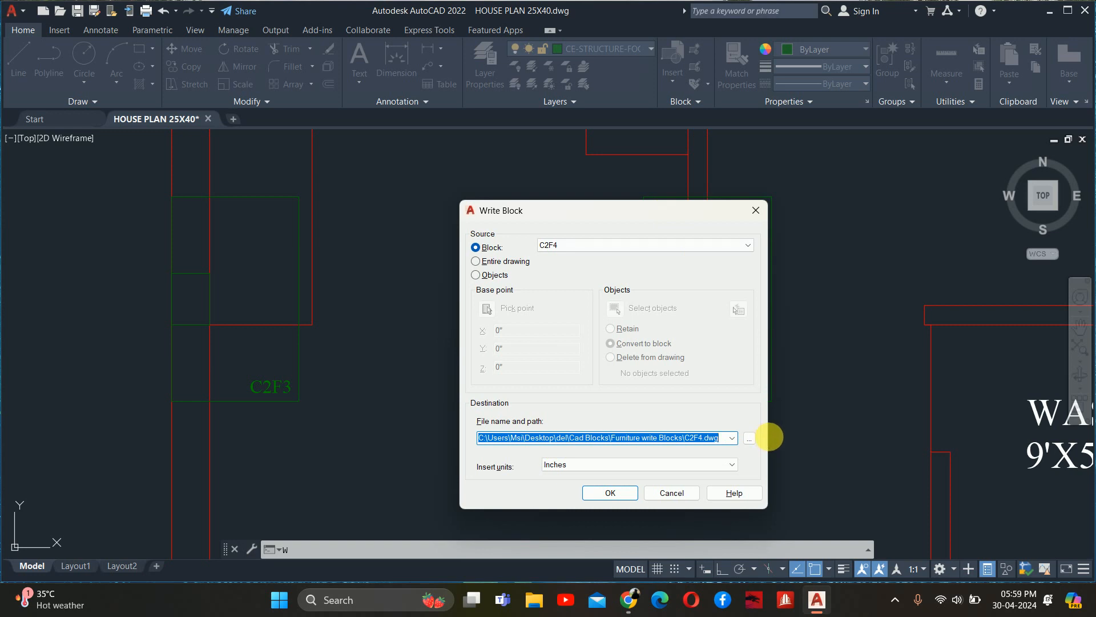
pyautogui.click(749, 438)
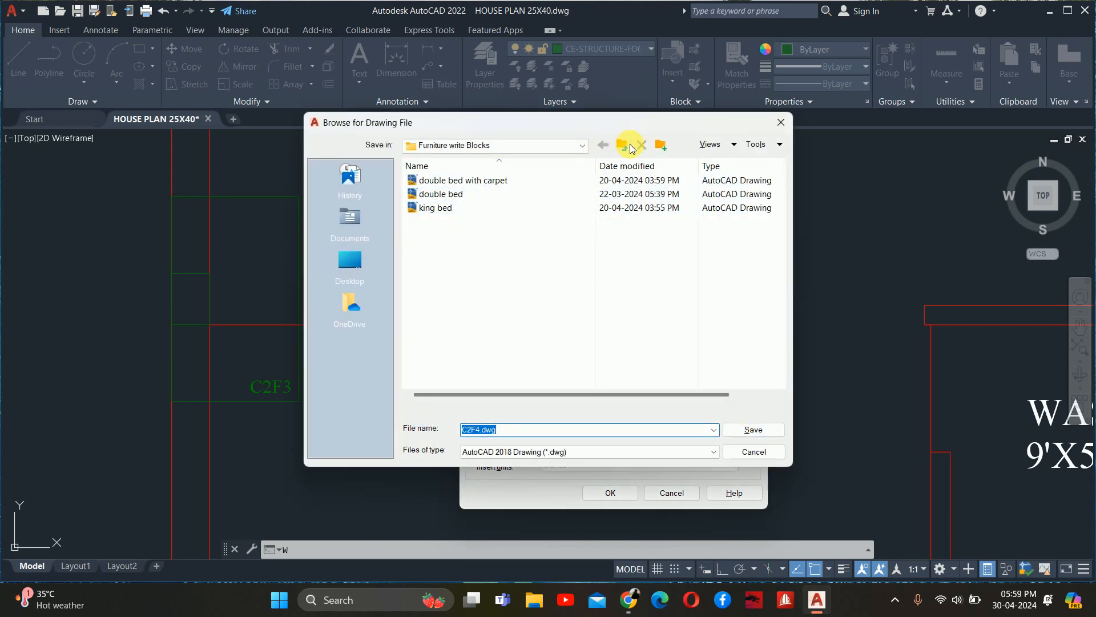
pyautogui.click(618, 147)
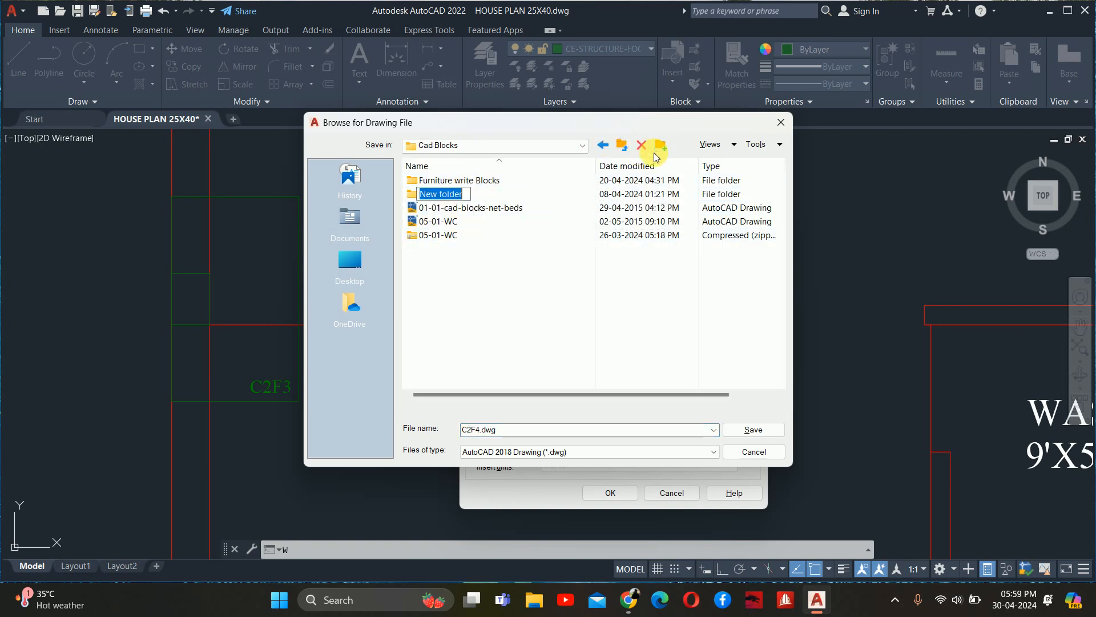
pyautogui.write('TRUCTURE')
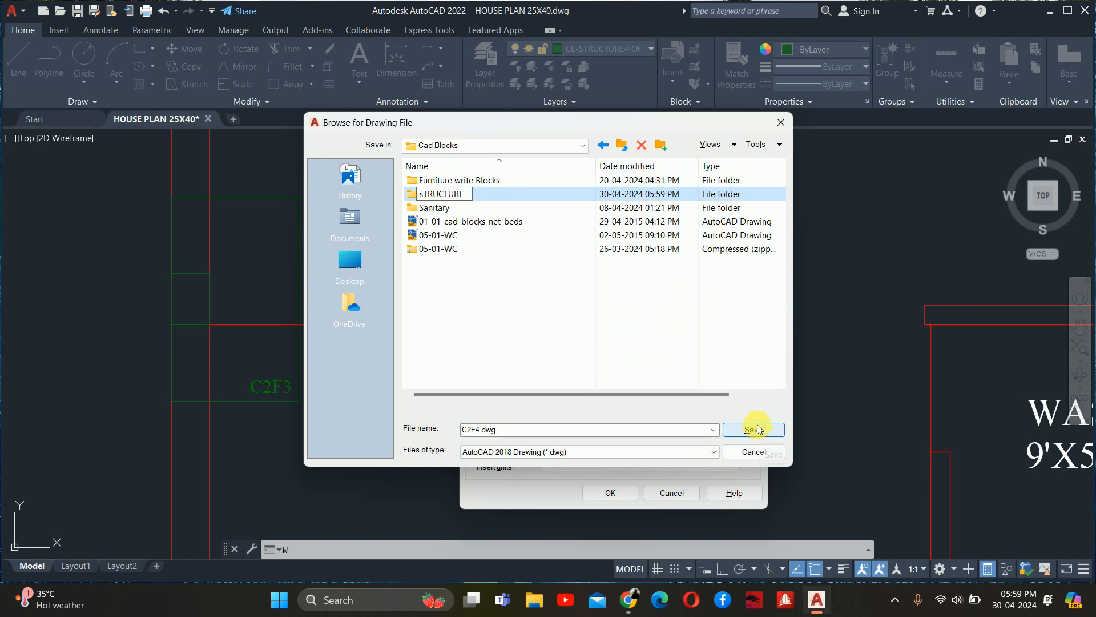
pyautogui.press('Return')
pyautogui.doubleClick(515, 208)
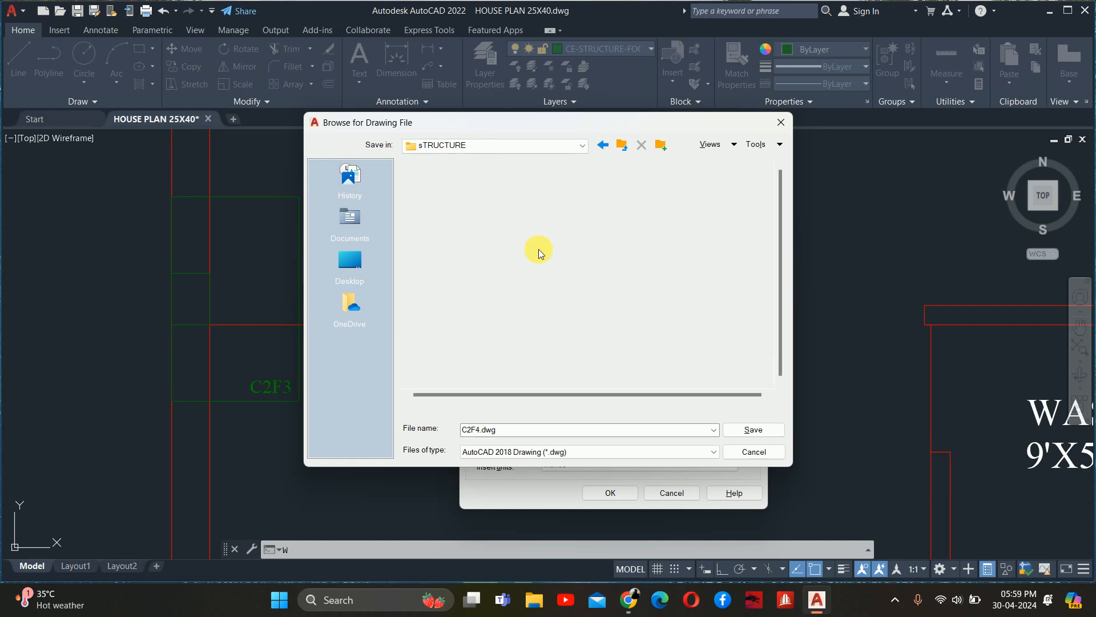
pyautogui.click(748, 429)
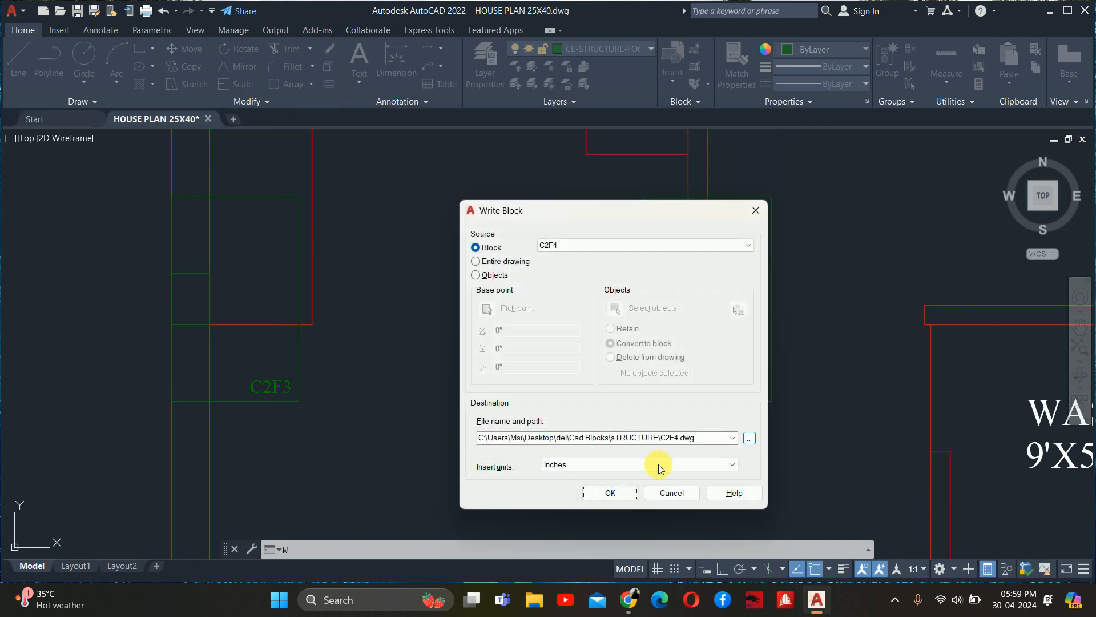
# - Write the C2F4 block out to C2F4.dwg in the sTRUCTURE folder
pyautogui.click(610, 493)
pyautogui.scroll(-5, 707, 352)
pyautogui.scroll(4, 727, 381)
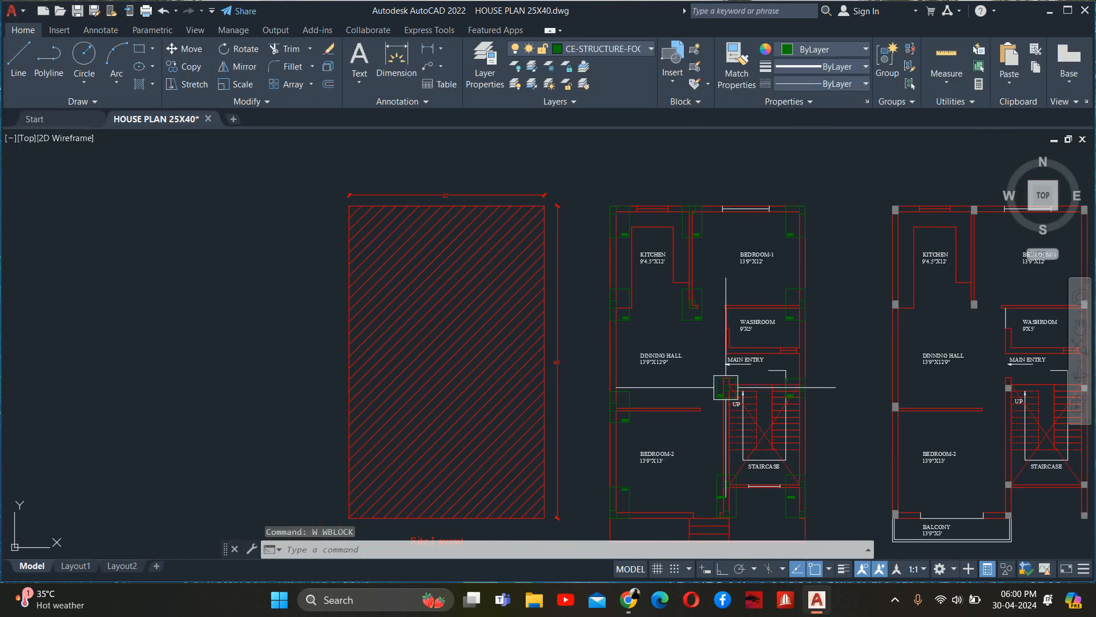
# - Write the existing block C1F5 to the sTRUCTURE folder as C1F5.dwg, with insert units in inches
pyautogui.press('Return')
pyautogui.click(520, 246)
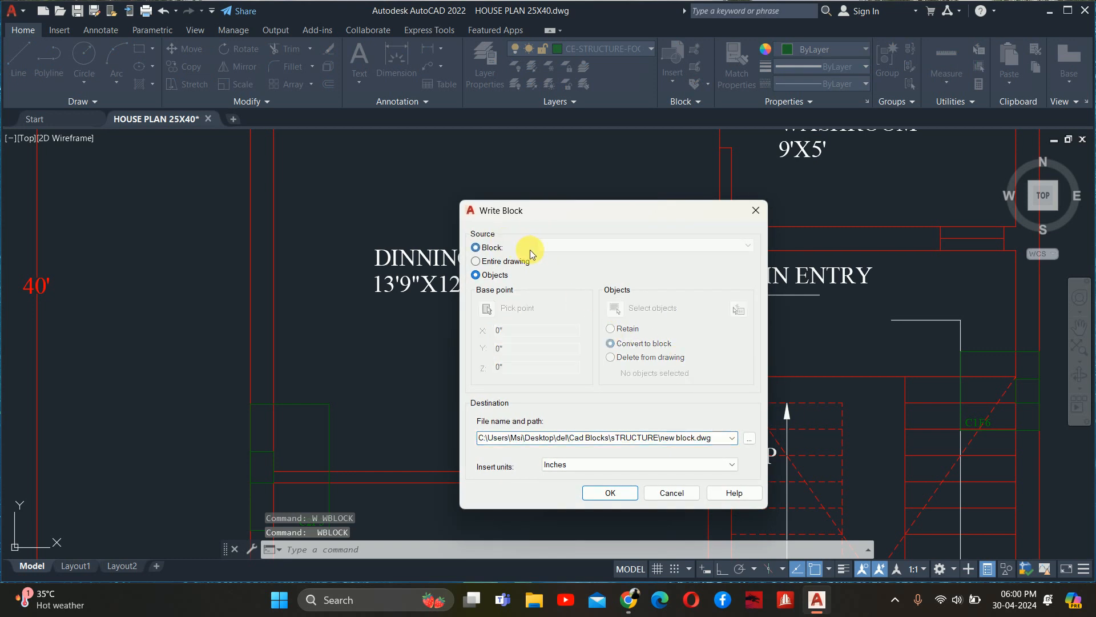
pyautogui.moveTo(657, 214); pyautogui.dragTo(532, 209)
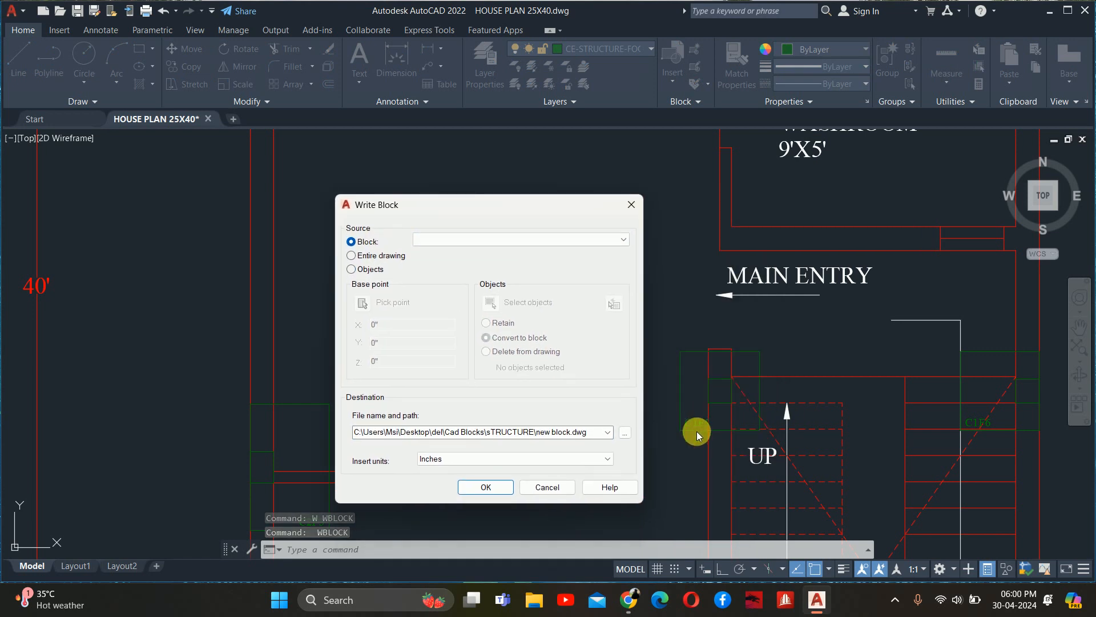
pyautogui.click(441, 242)
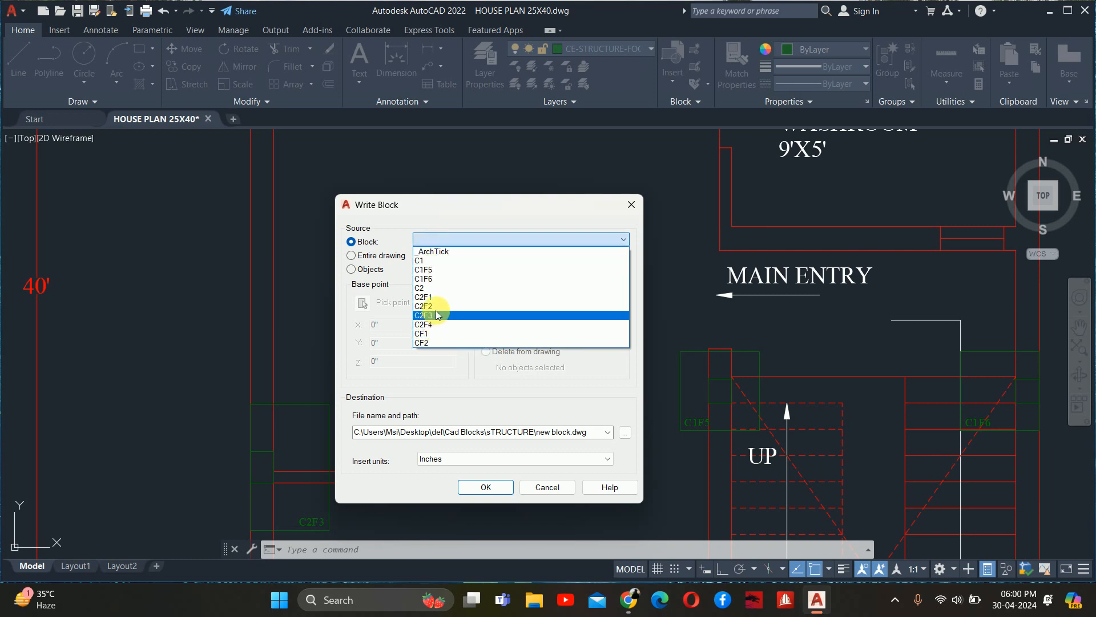
pyautogui.click(437, 269)
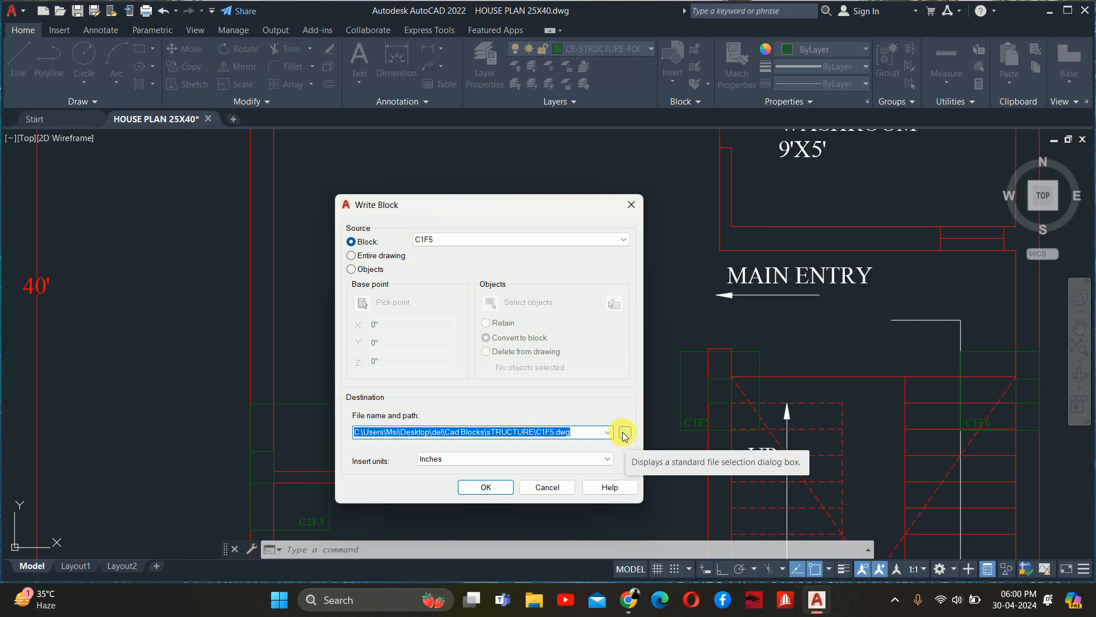
pyautogui.click(492, 494)
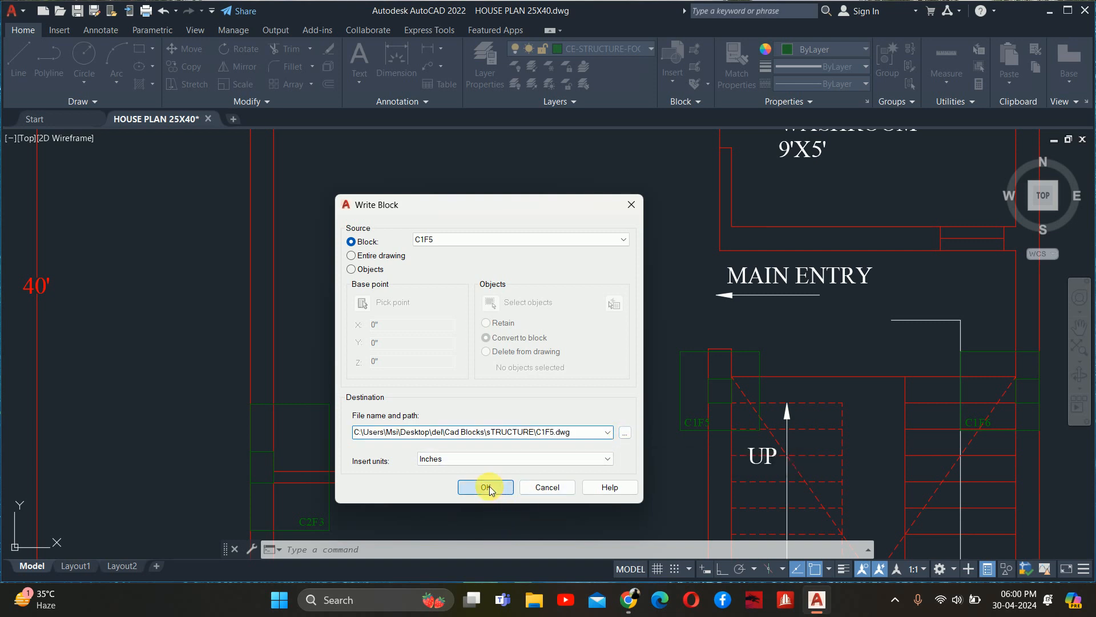
pyautogui.scroll(-5, 703, 360)
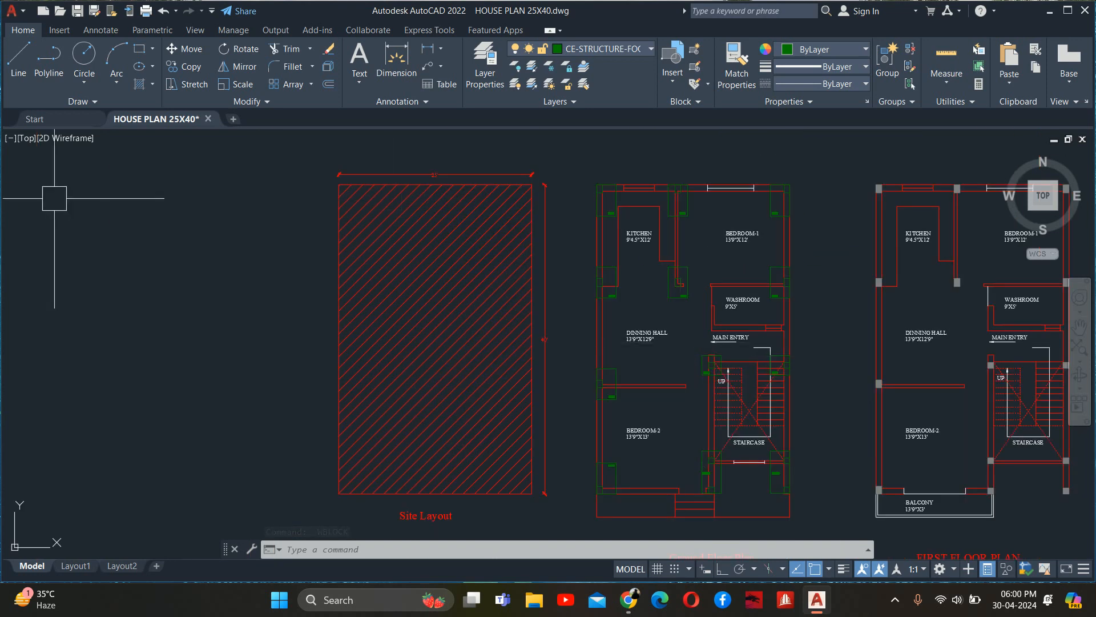
# - Create a new drawing from the acadiso.dwt template
pyautogui.click(53, 120)
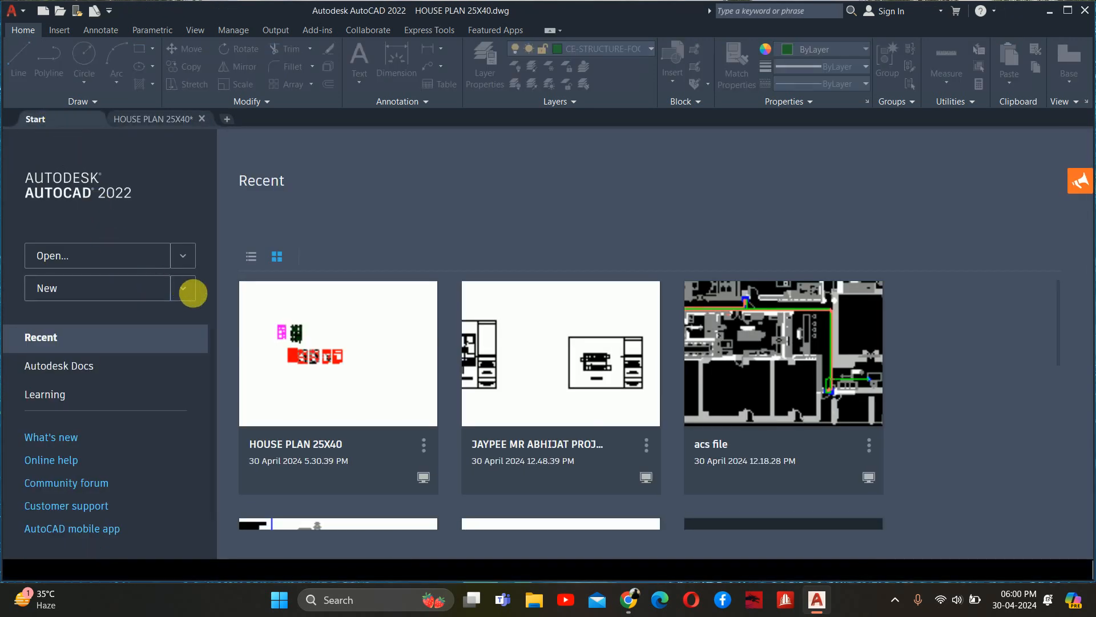
pyautogui.click(192, 293)
pyautogui.click(193, 295)
pyautogui.click(193, 295)
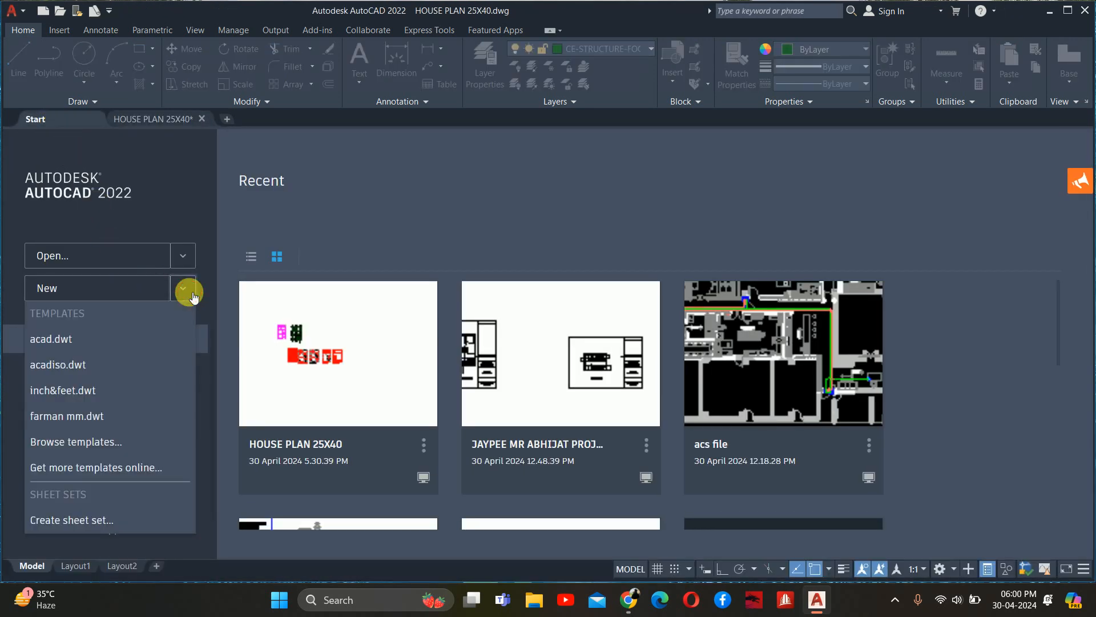
pyautogui.click(86, 365)
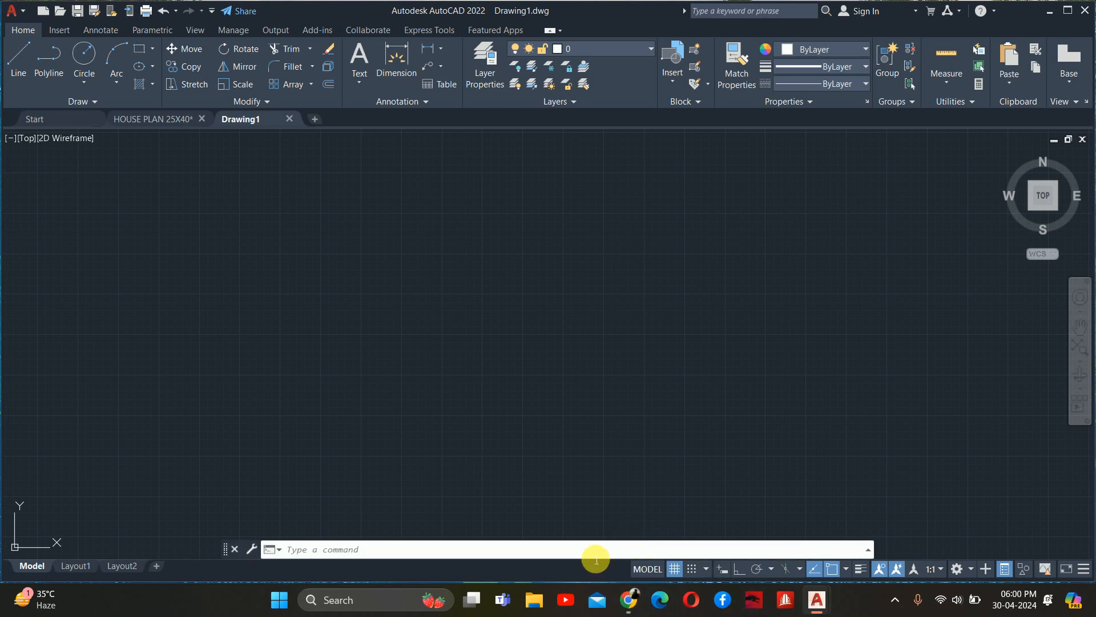
# - Look at the house plan drawing, return to Drawing1, and check which blocks are available for insertion in the current drawing
pyautogui.click(153, 119)
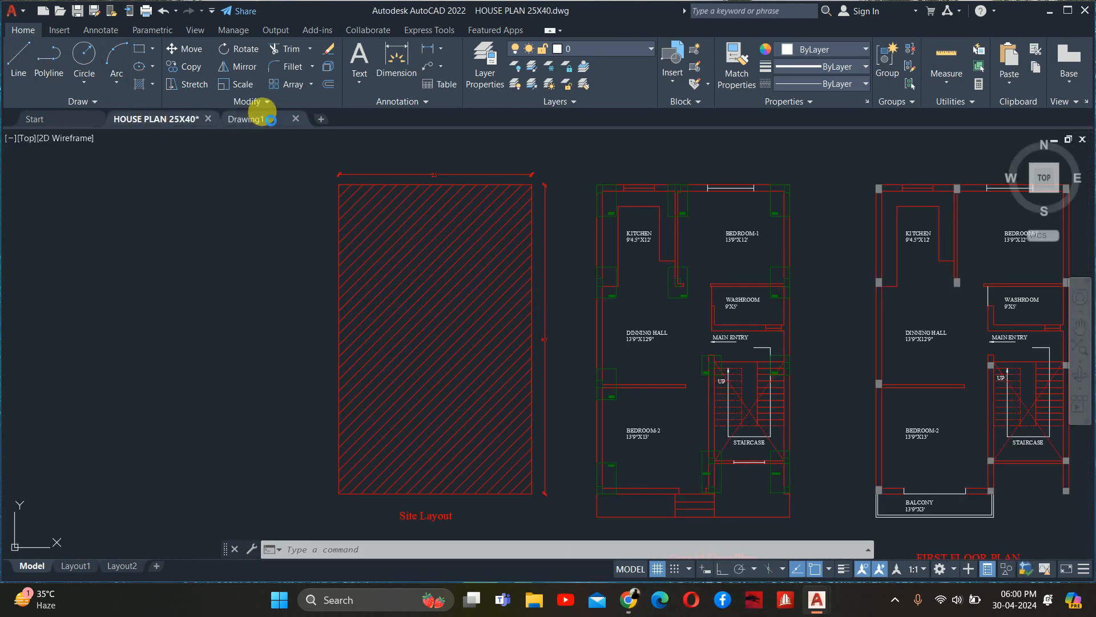
pyautogui.click(255, 119)
pyautogui.write('i')
pyautogui.press('Return')
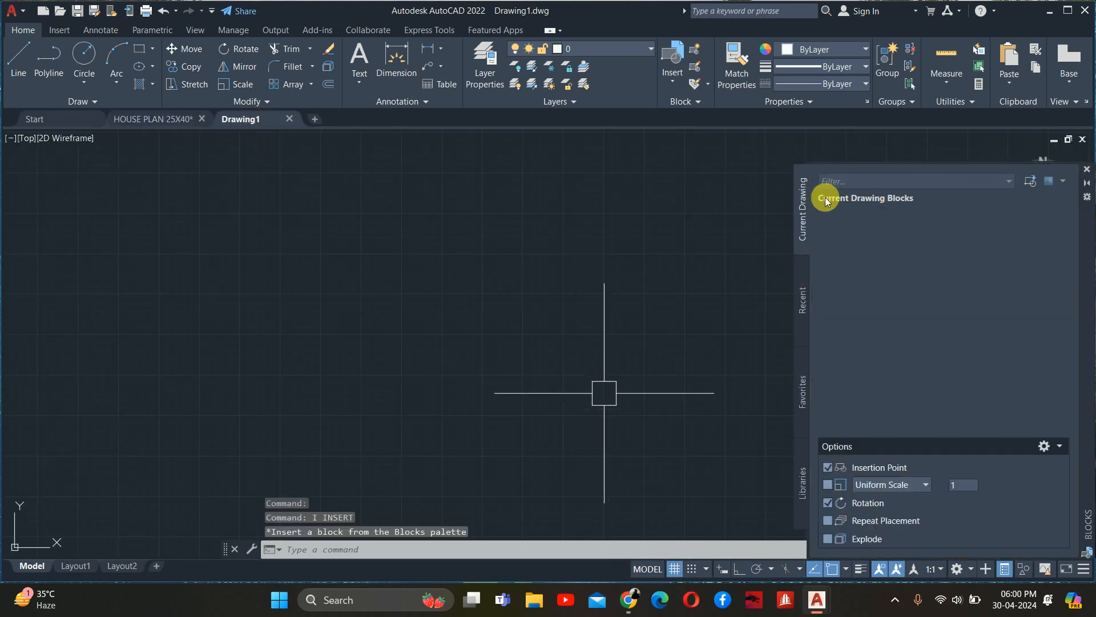
pyautogui.click(428, 519)
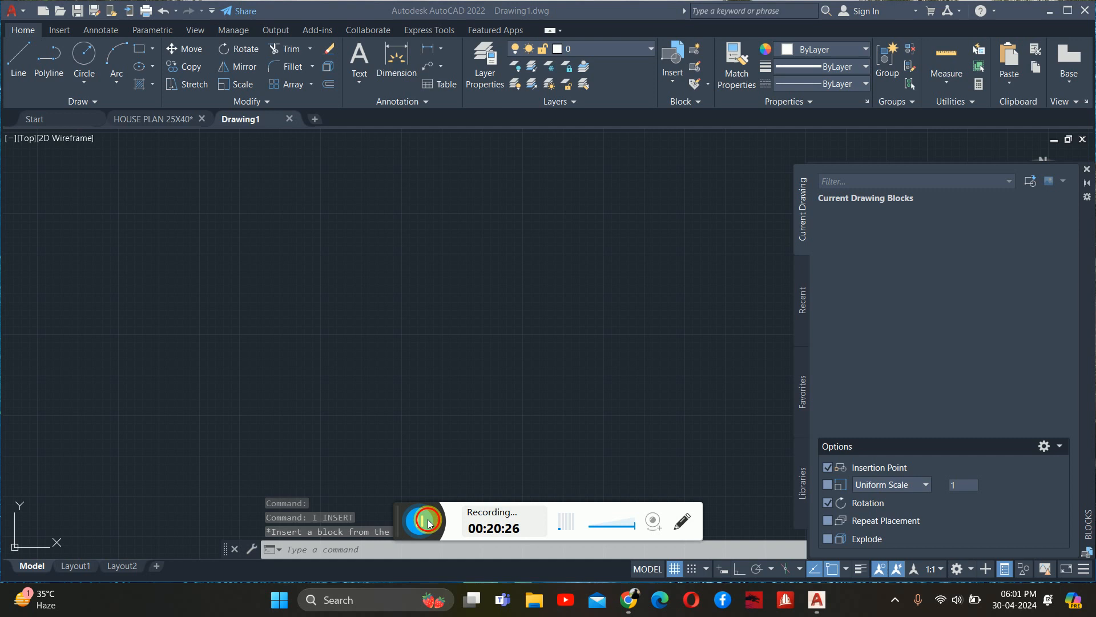
pyautogui.click(387, 520)
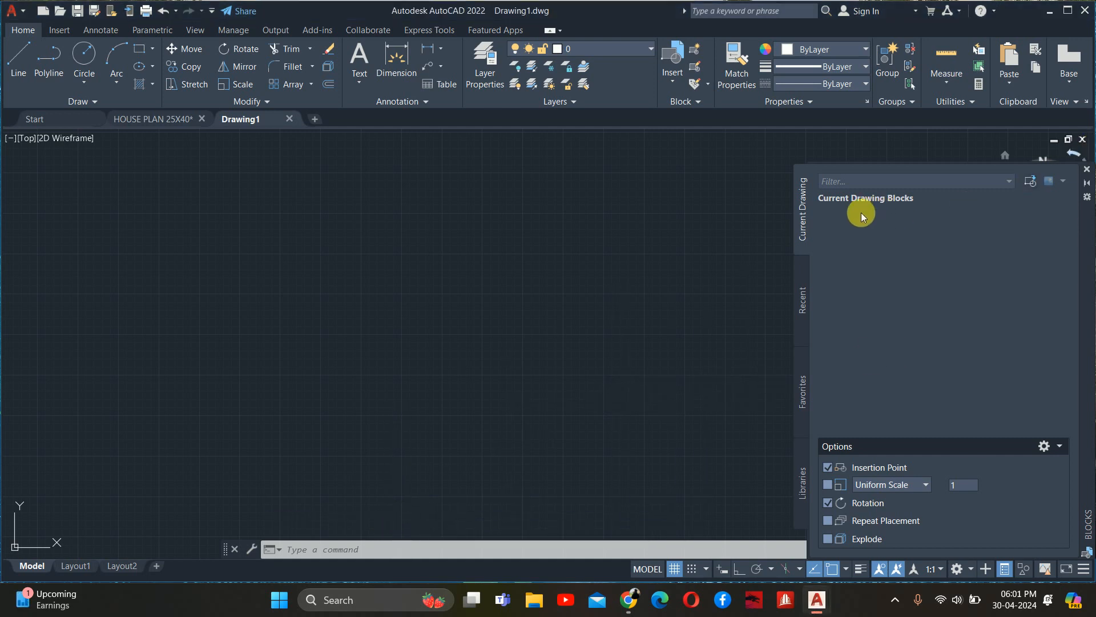
pyautogui.click(1087, 169)
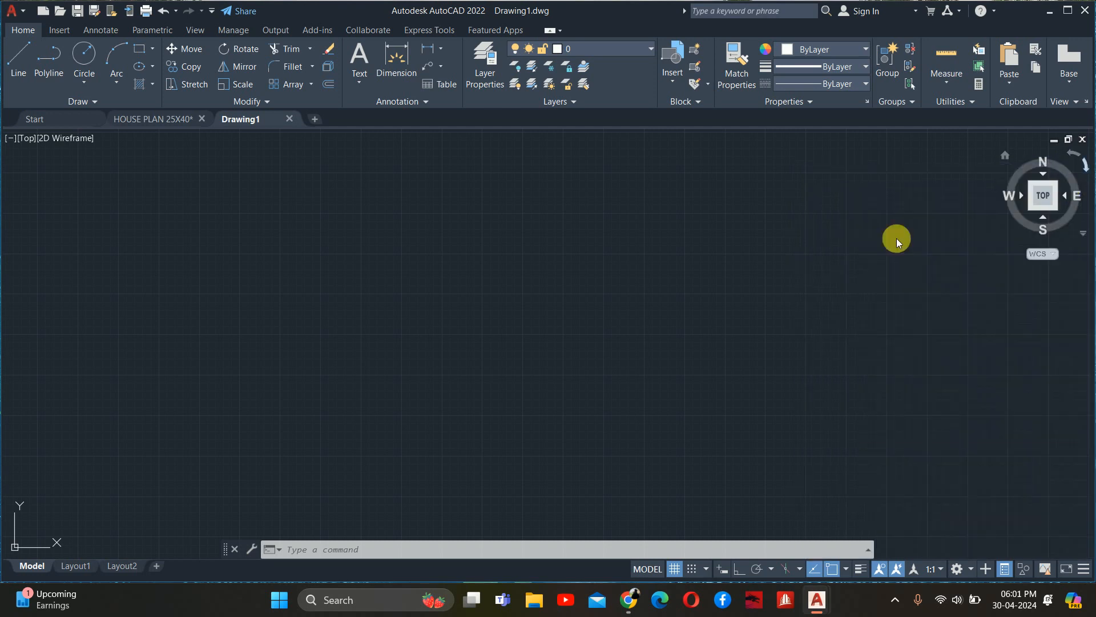
pyautogui.moveTo(553, 337); pyautogui.dragTo(660, 314, button='middle')
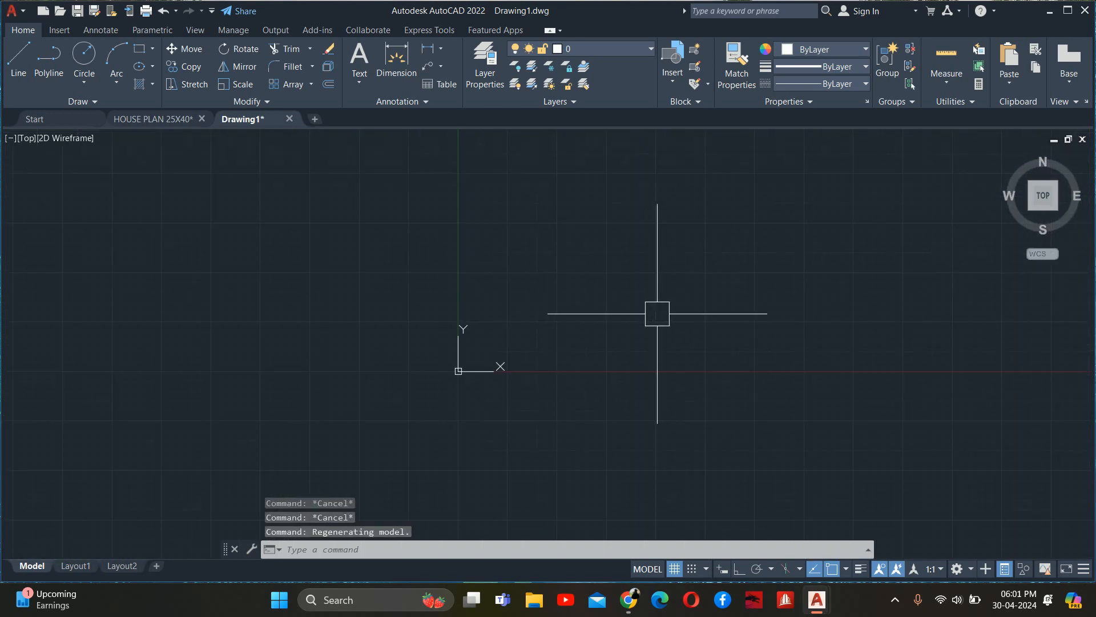
pyautogui.press('Escape')
pyautogui.press('Escape')
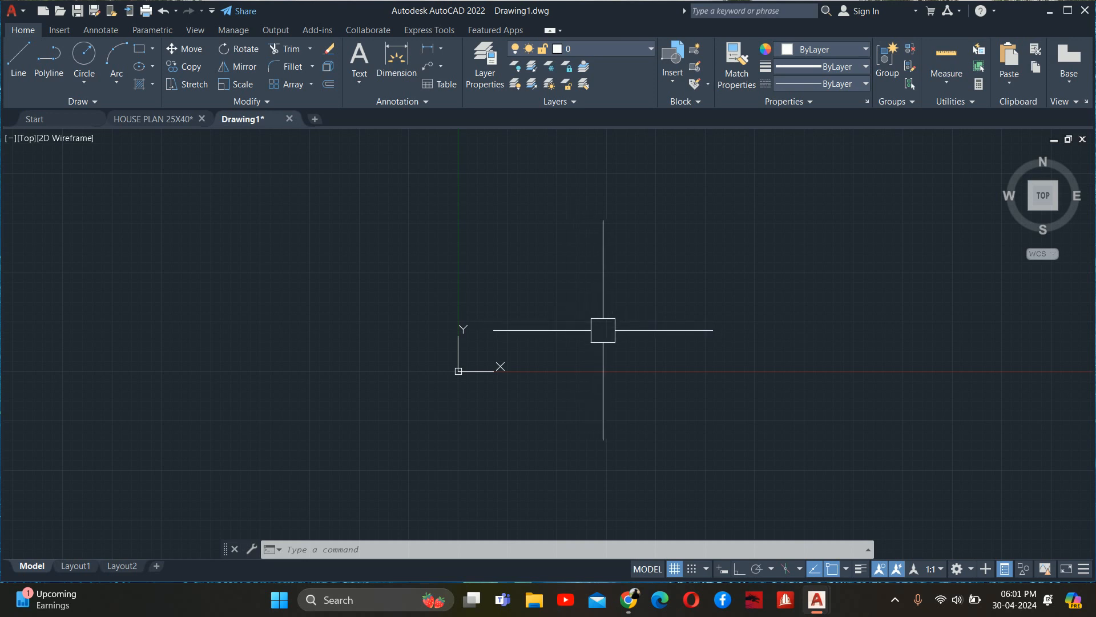
# - Draw a rectangle with a length of 48 and a width of 30 in the new drawing
pyautogui.press('Escape')
pyautogui.press('Escape')
pyautogui.write('rec')
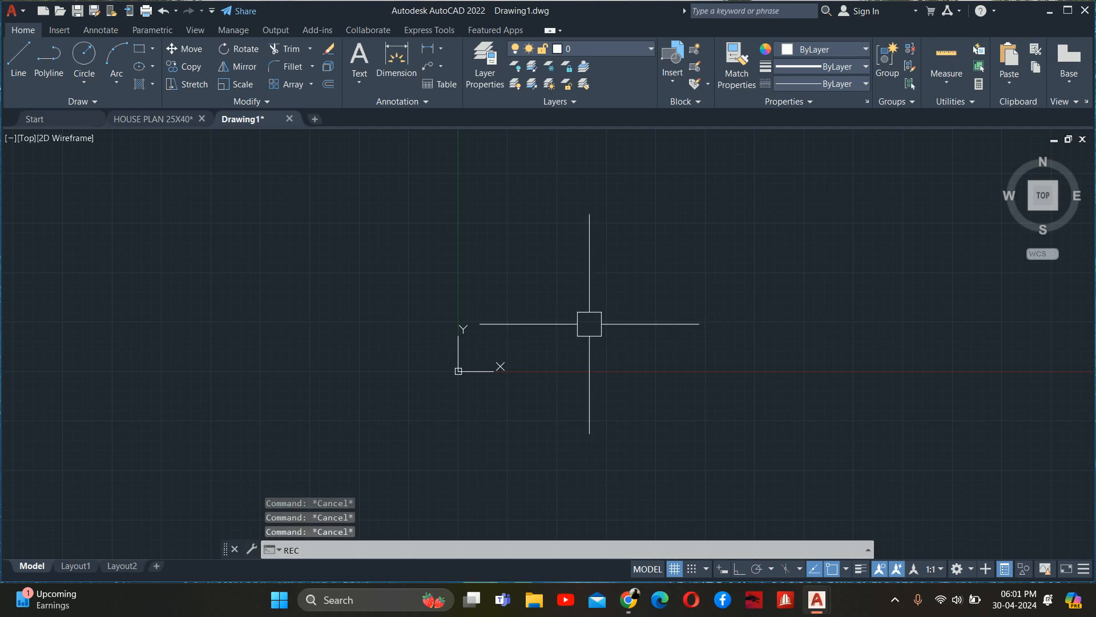
pyautogui.press('Return')
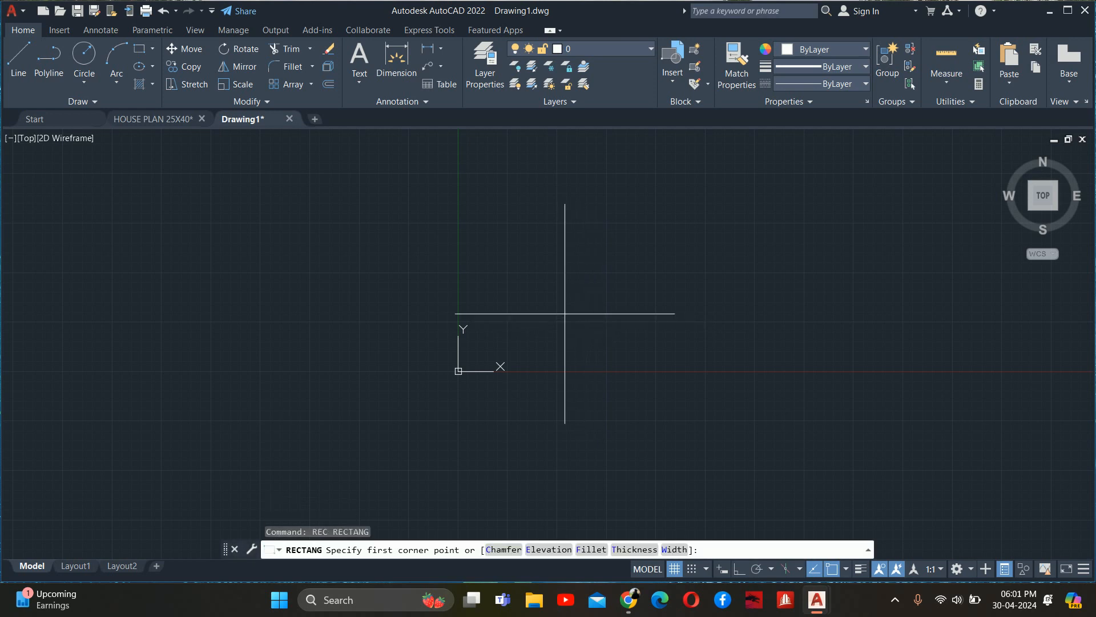
pyautogui.click(500, 323)
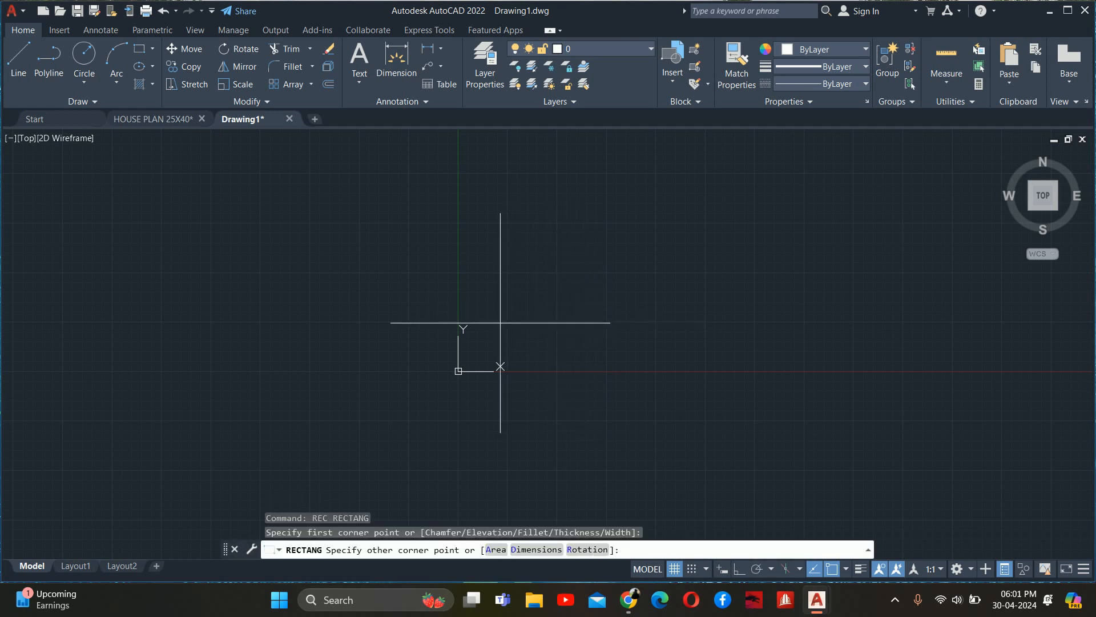
pyautogui.write('D')
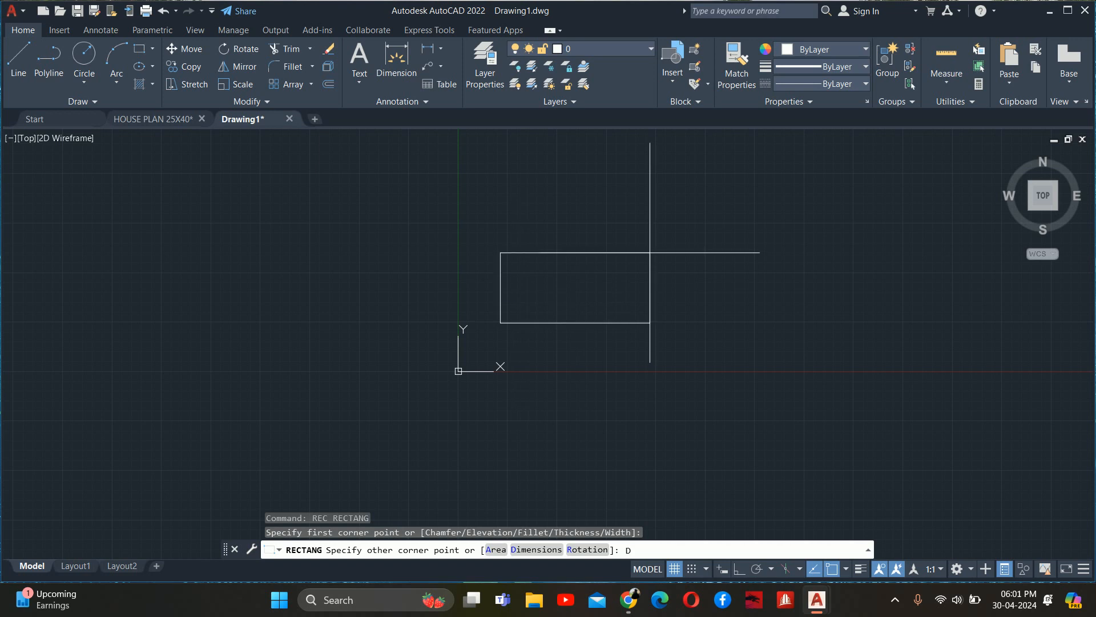
pyautogui.press('Return')
pyautogui.write('48')
pyautogui.press('Return')
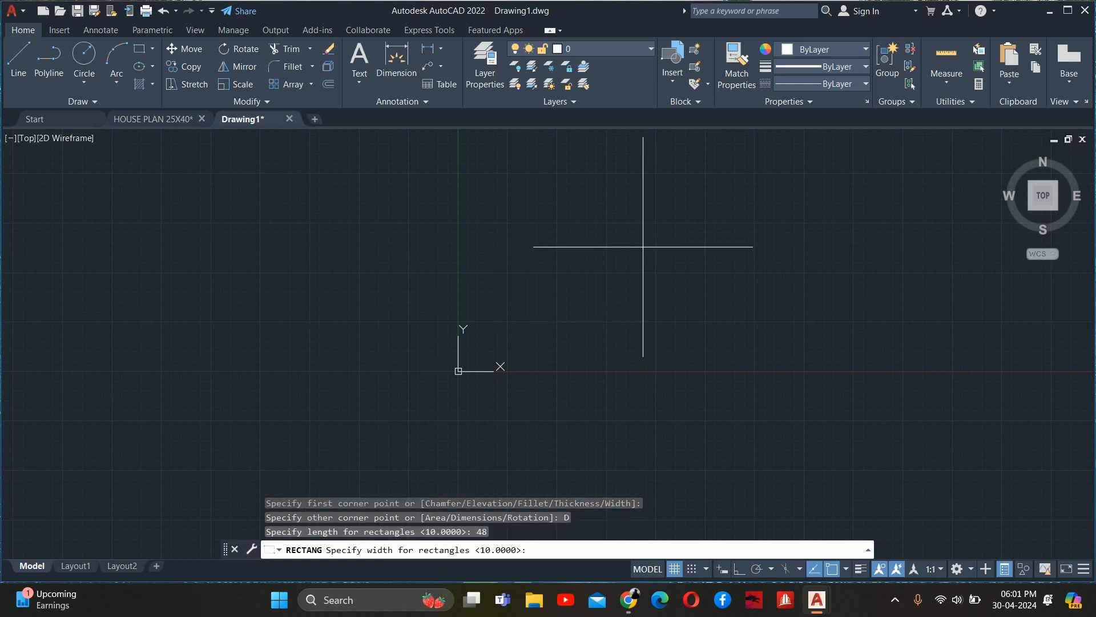
pyautogui.write('30')
pyautogui.press('Return')
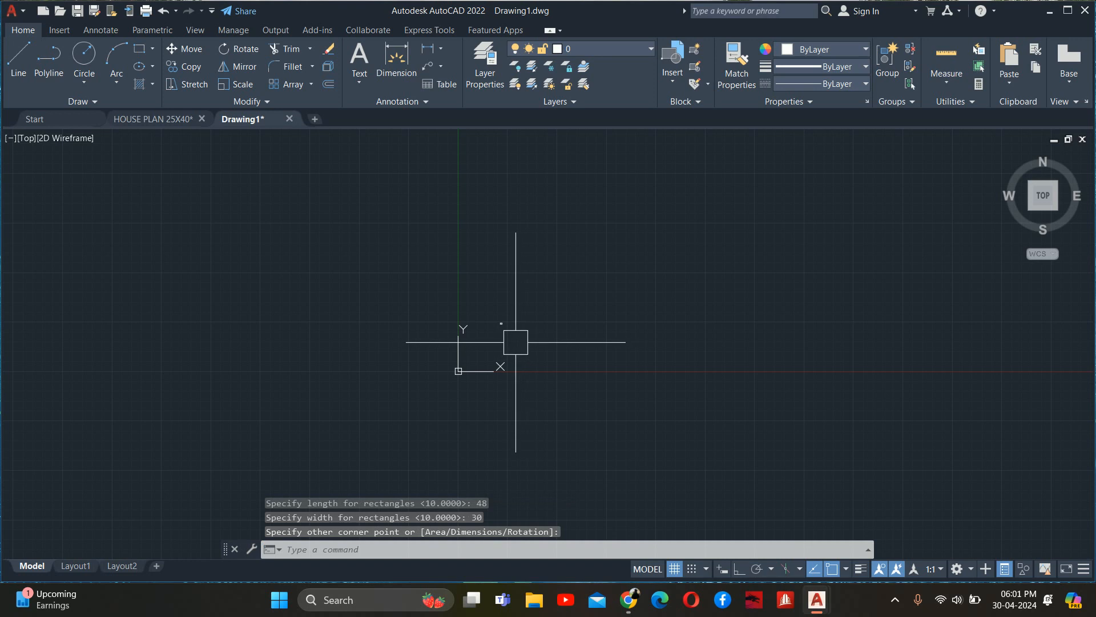
pyautogui.scroll(9, 516, 341)
pyautogui.scroll(6, 328, 196)
pyautogui.scroll(6, 371, 226)
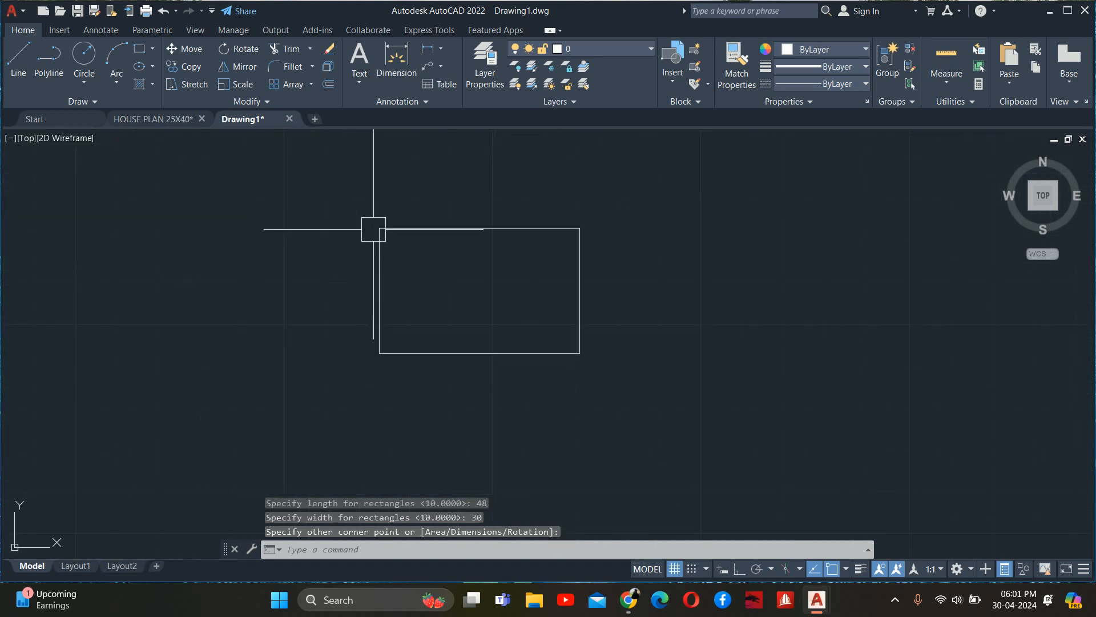
pyautogui.press('Escape')
pyautogui.press('Escape')
pyautogui.press('Escape')
pyautogui.moveTo(478, 286); pyautogui.dragTo(468, 290, button='middle')
pyautogui.write('rec')
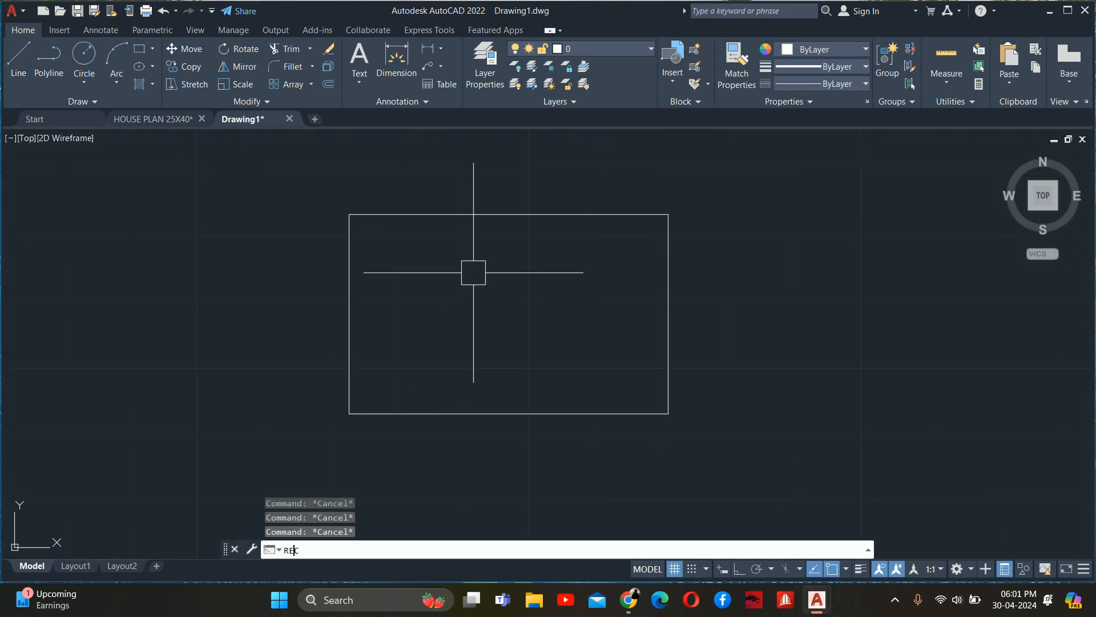
pyautogui.press('Return')
pyautogui.scroll(-4, 651, 339)
pyautogui.click(735, 337)
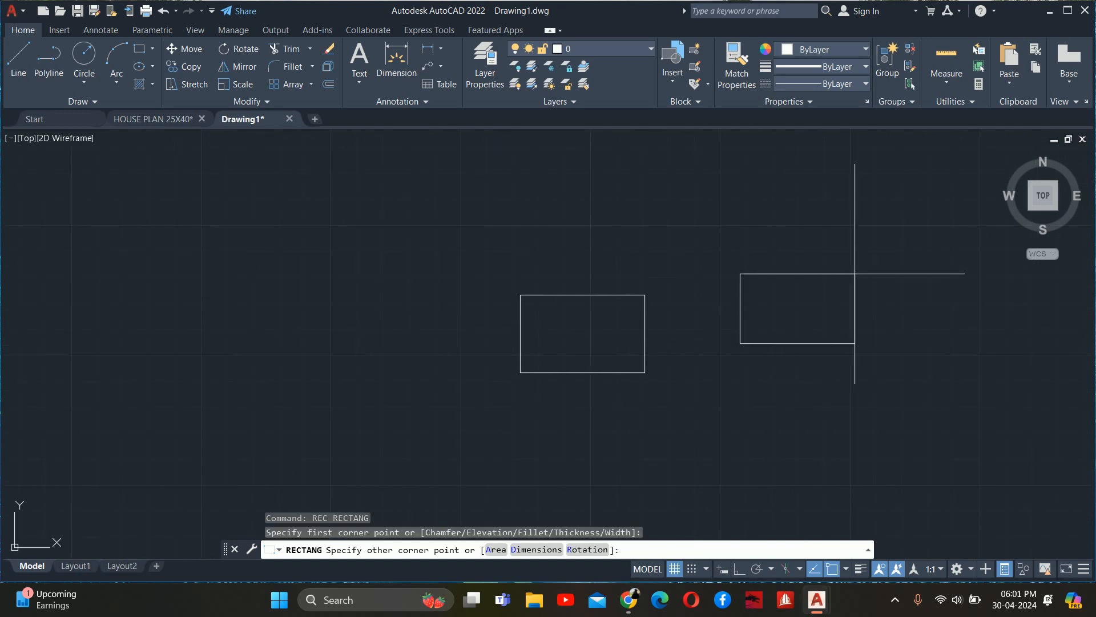
pyautogui.write('d')
pyautogui.press('Return')
pyautogui.write('9')
pyautogui.press('Return')
pyautogui.write('9')
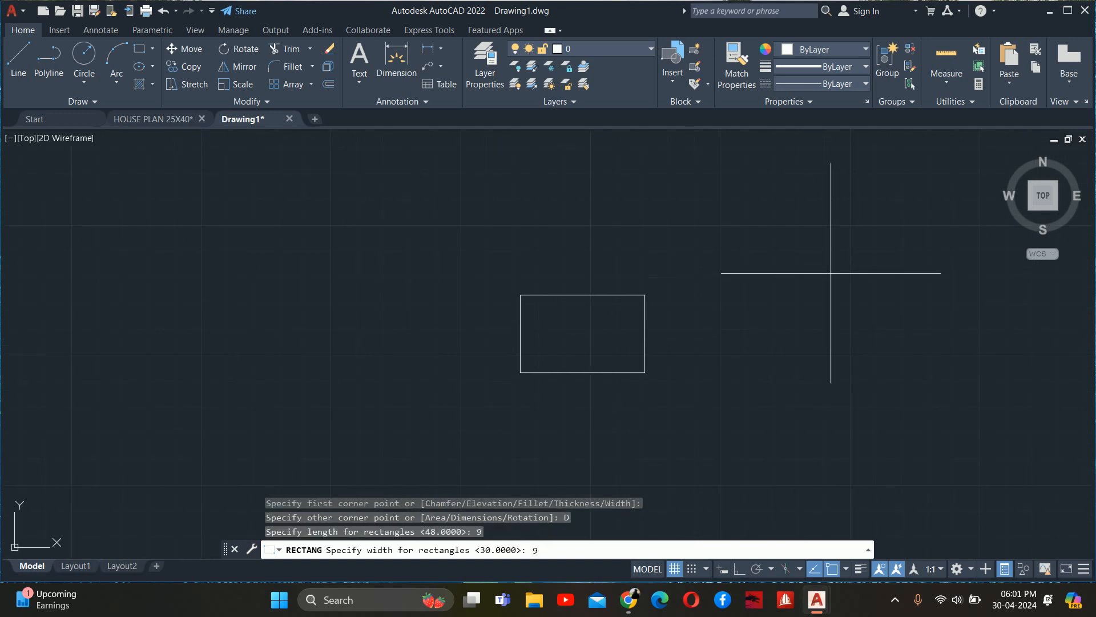
pyautogui.press('BackSpace')
pyautogui.write('12')
pyautogui.press('Return')
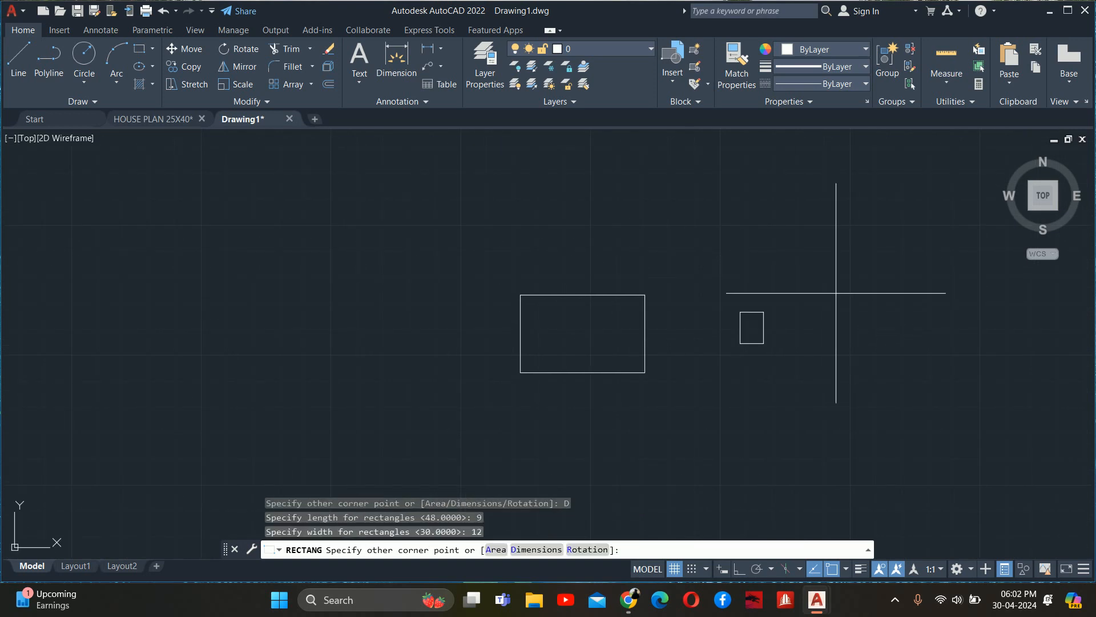
pyautogui.press('Escape')
pyautogui.press('Escape')
pyautogui.press('Escape')
# - Draw a rectangle with a length of 12 and a width of 9 beside the larger one
pyautogui.write('rec')
pyautogui.press('Return')
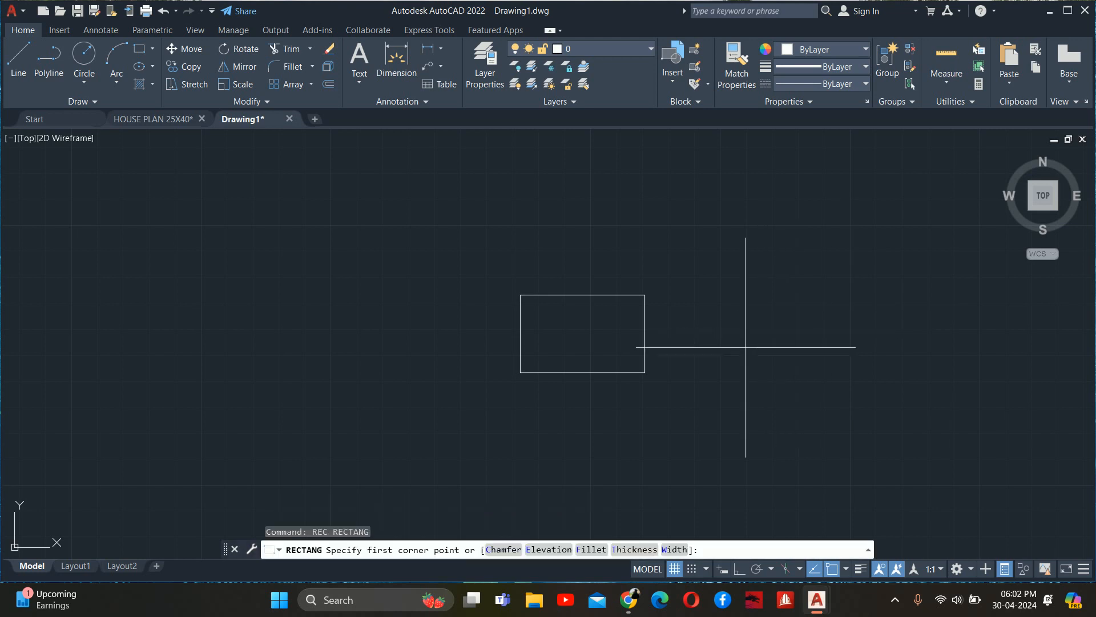
pyautogui.click(745, 347)
pyautogui.write('d')
pyautogui.press('Return')
pyautogui.write('12')
pyautogui.press('Return')
pyautogui.write('9')
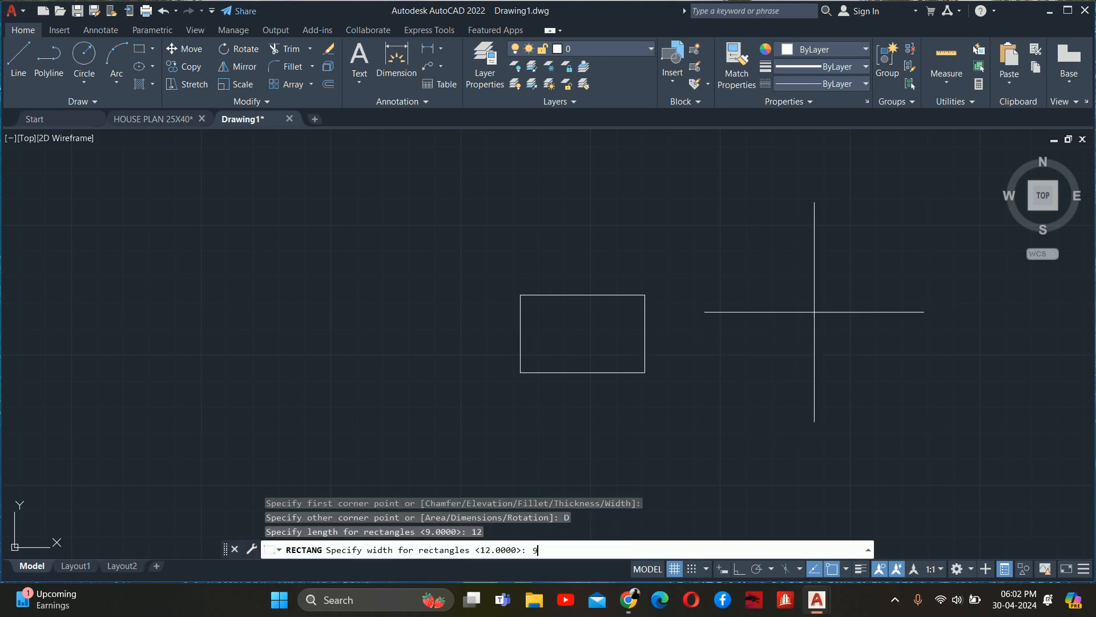
pyautogui.press('Return')
pyautogui.click(806, 309)
pyautogui.press('Escape')
pyautogui.press('Escape')
pyautogui.press('Escape')
# - Move the small rectangle by its centre onto the centre of the larger rectangle
pyautogui.write('m')
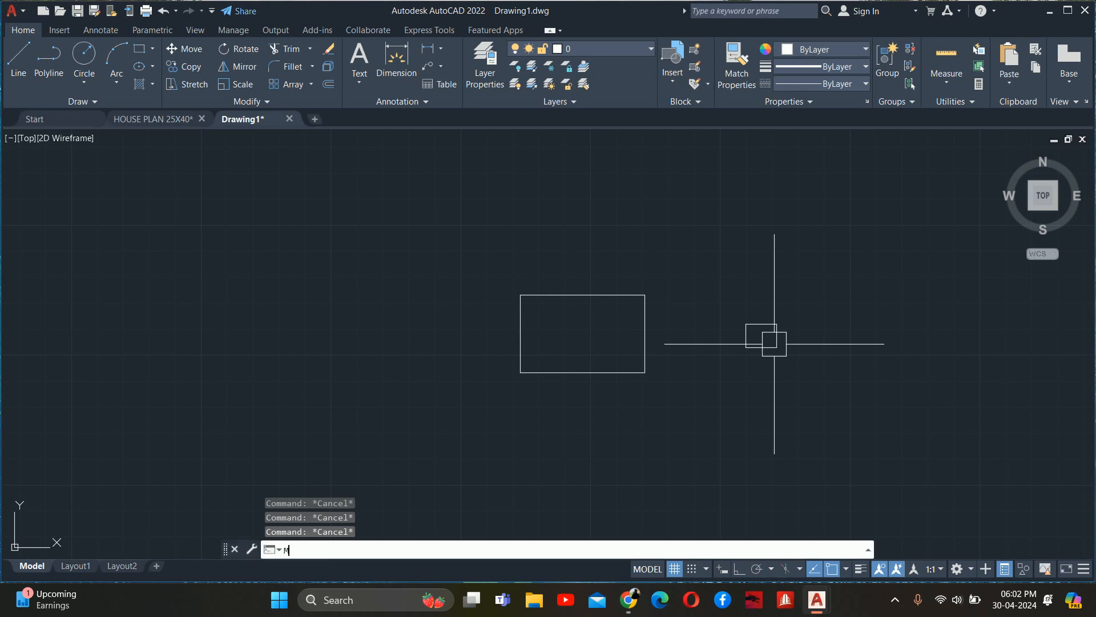
pyautogui.press('Return')
pyautogui.click(774, 343)
pyautogui.press('Return')
pyautogui.scroll(4, 775, 343)
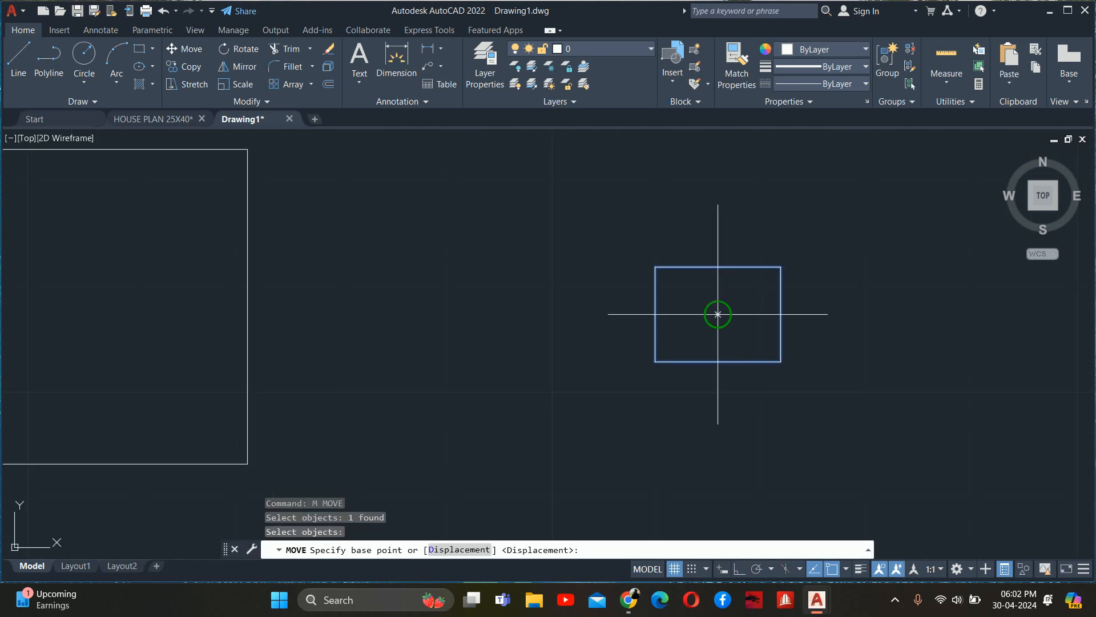
pyautogui.click(718, 314)
pyautogui.scroll(-2, 591, 345)
pyautogui.moveTo(591, 346); pyautogui.dragTo(1045, 351, button='middle')
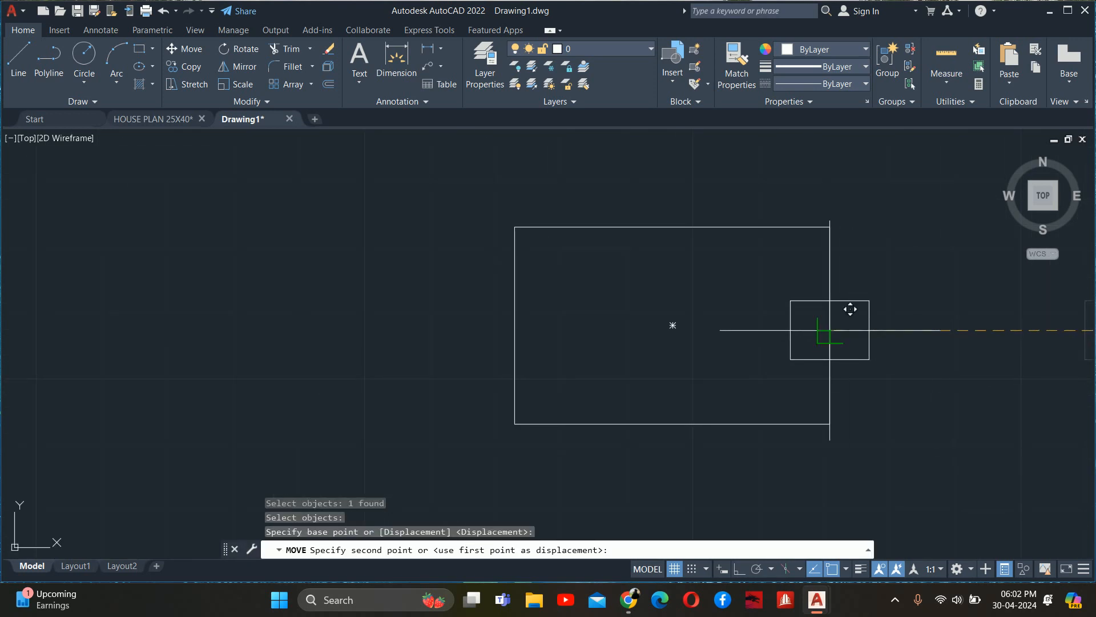
pyautogui.click(672, 328)
pyautogui.press('Escape')
pyautogui.press('Escape')
pyautogui.scroll(-6, 767, 335)
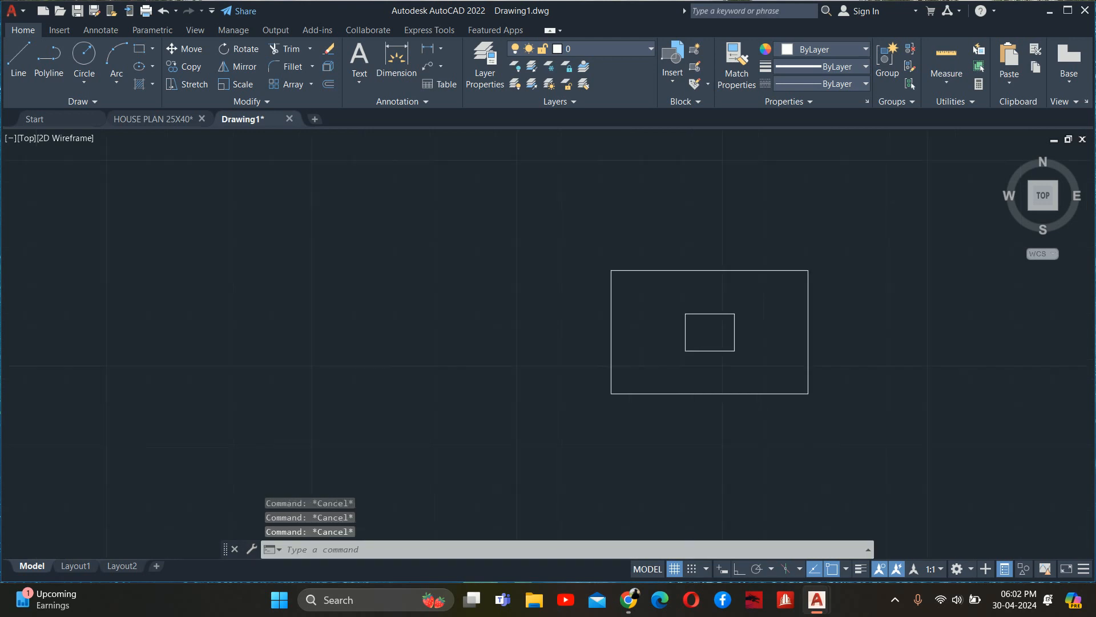
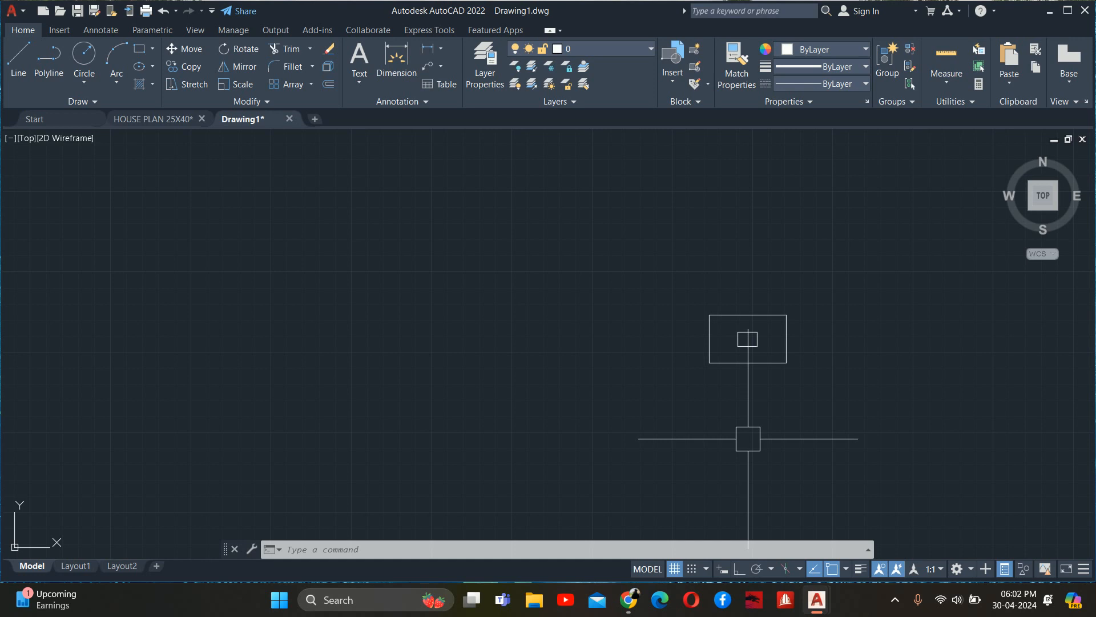
# - Scale both rectangles by a factor of 25 from the midpoint of the larger rectangle's lower edge
pyautogui.press('Escape')
pyautogui.press('Escape')
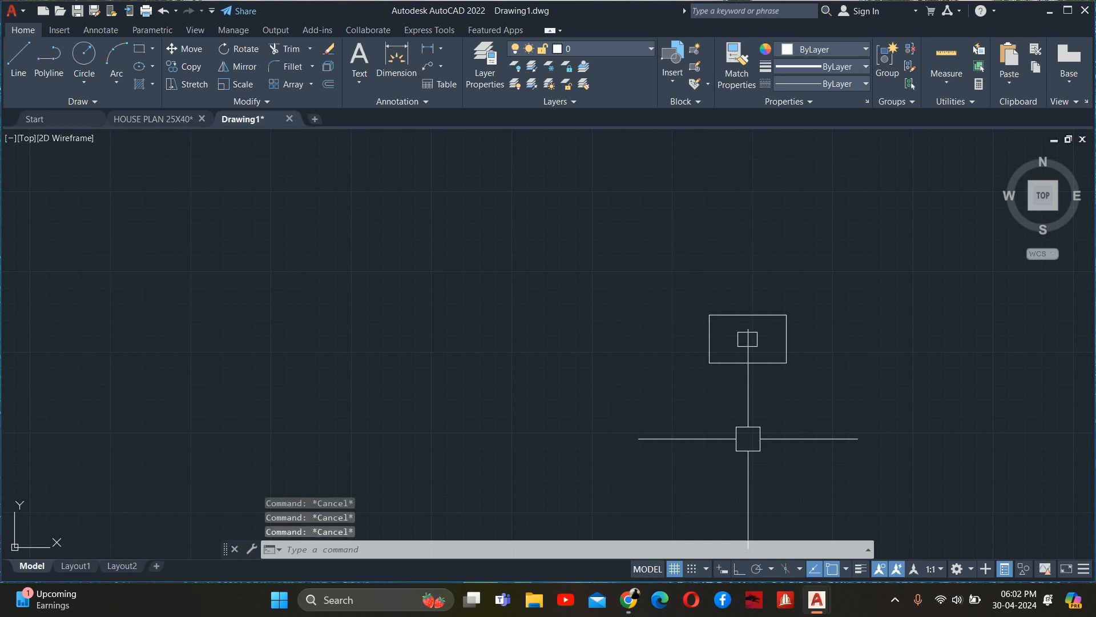
pyautogui.write('sc')
pyautogui.press('Return')
pyautogui.click(841, 411)
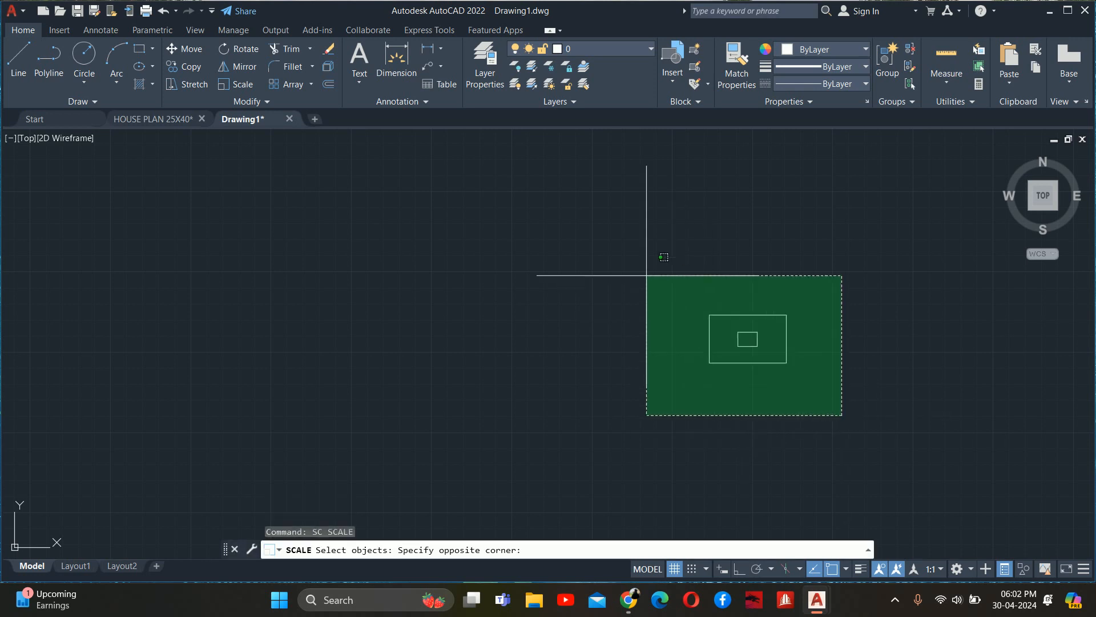
pyautogui.click(649, 274)
pyautogui.press('Return')
pyautogui.click(747, 370)
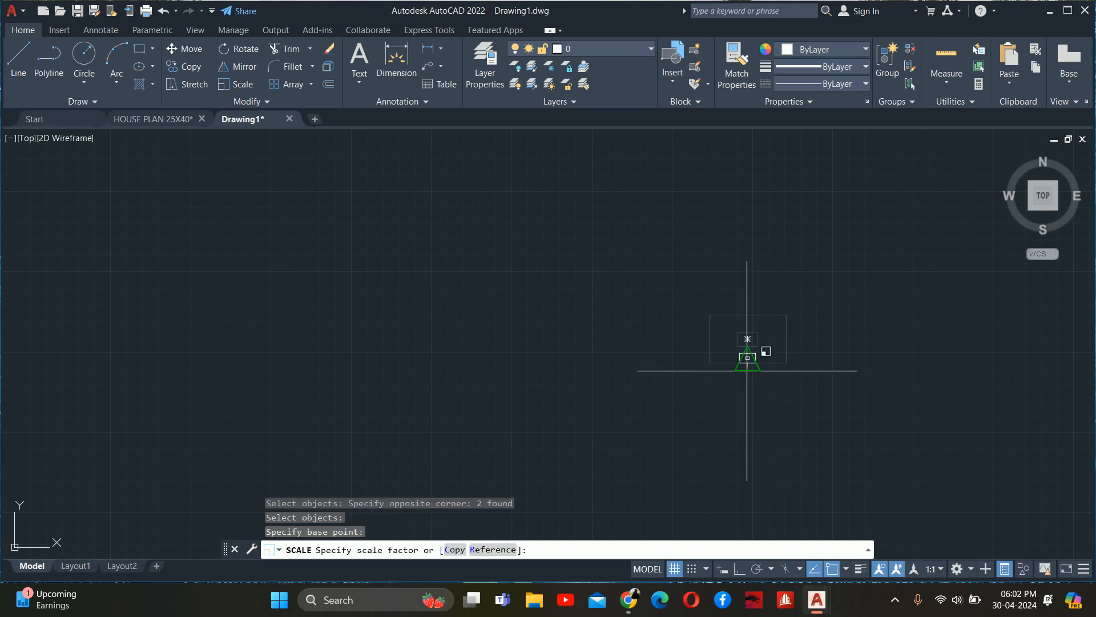
pyautogui.press('Return')
pyautogui.scroll(-15, 745, 369)
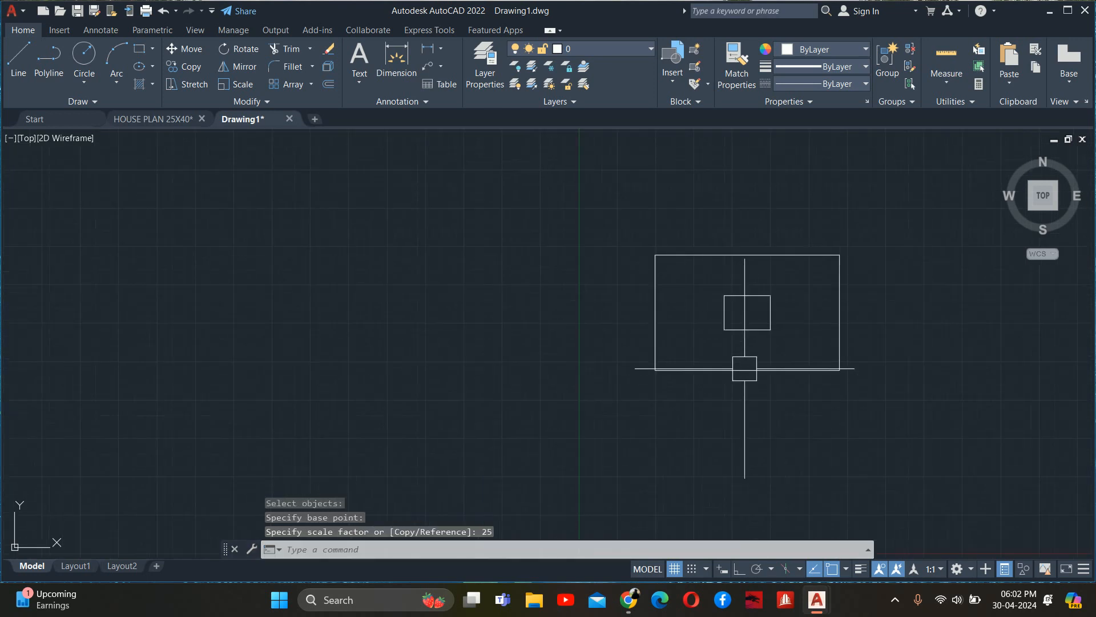
pyautogui.scroll(4, 744, 368)
pyautogui.press('Escape')
pyautogui.press('Escape')
pyautogui.press('Escape')
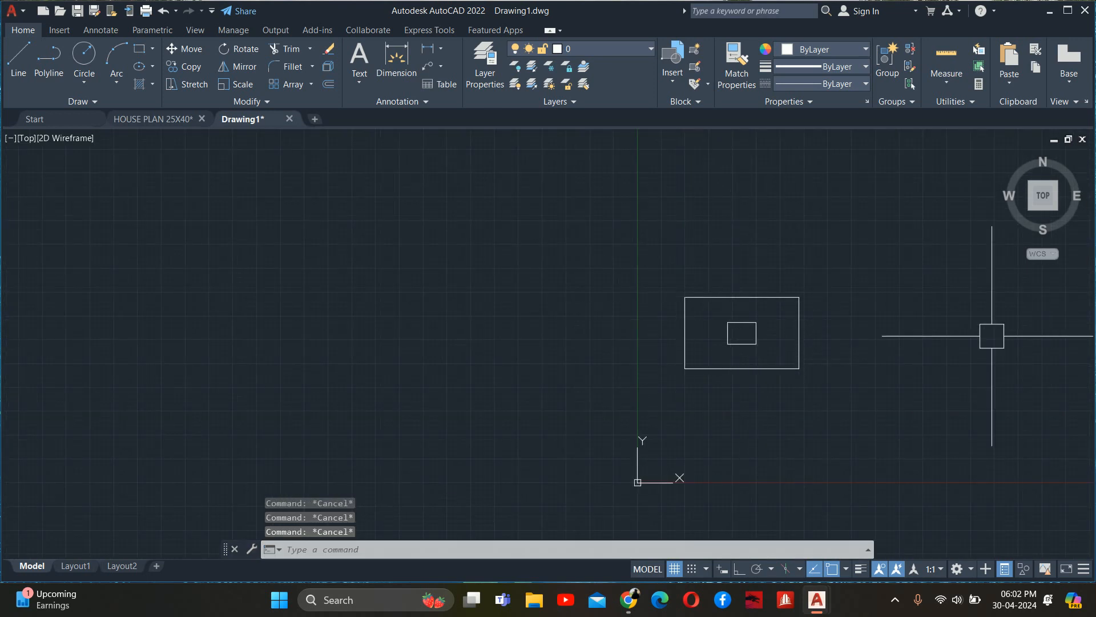
# - Add linear dimensions to the right edge and the upper edge of the larger rectangle
pyautogui.write('dli')
pyautogui.press('Return')
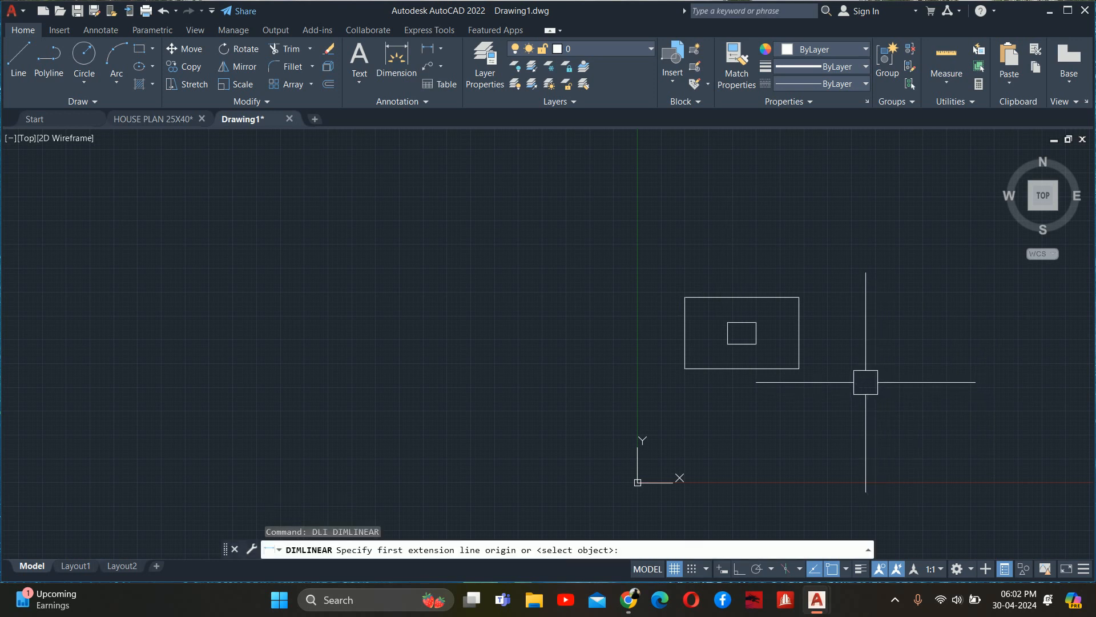
pyautogui.press('Return')
pyautogui.scroll(2, 811, 342)
pyautogui.click(798, 337)
pyautogui.click(791, 337)
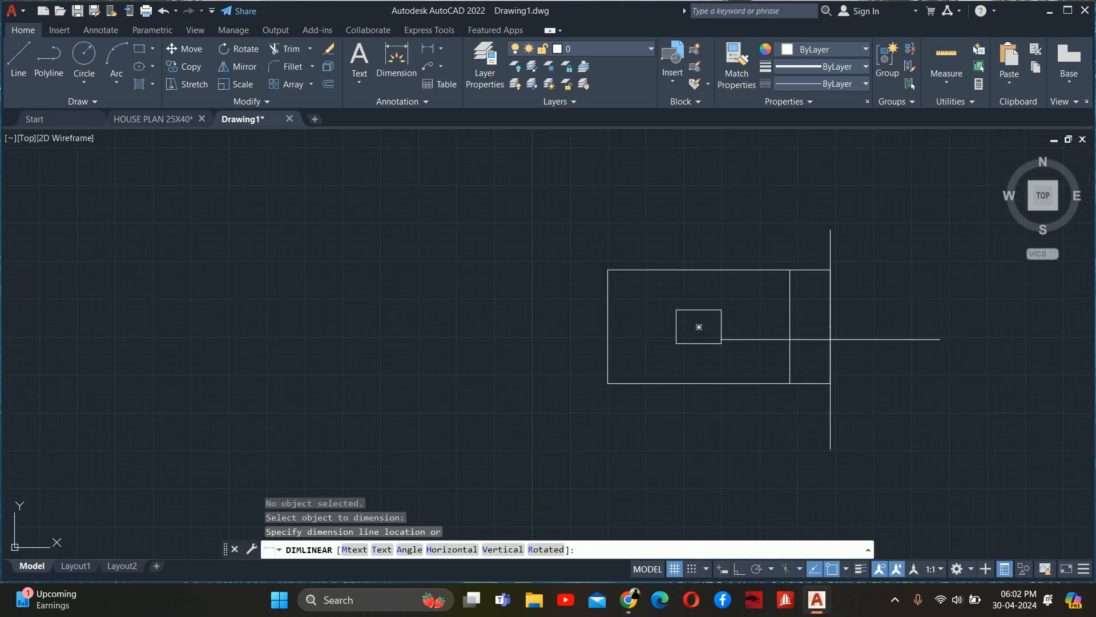
pyautogui.click(826, 336)
pyautogui.press('Return')
pyautogui.click(736, 274)
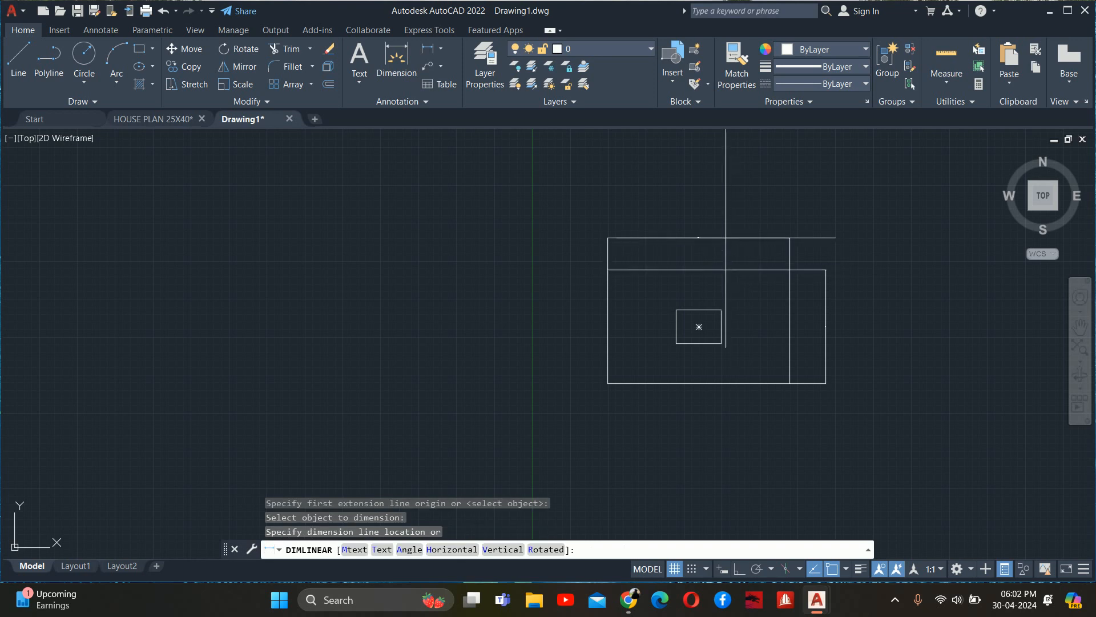
pyautogui.click(725, 243)
pyautogui.press('Escape')
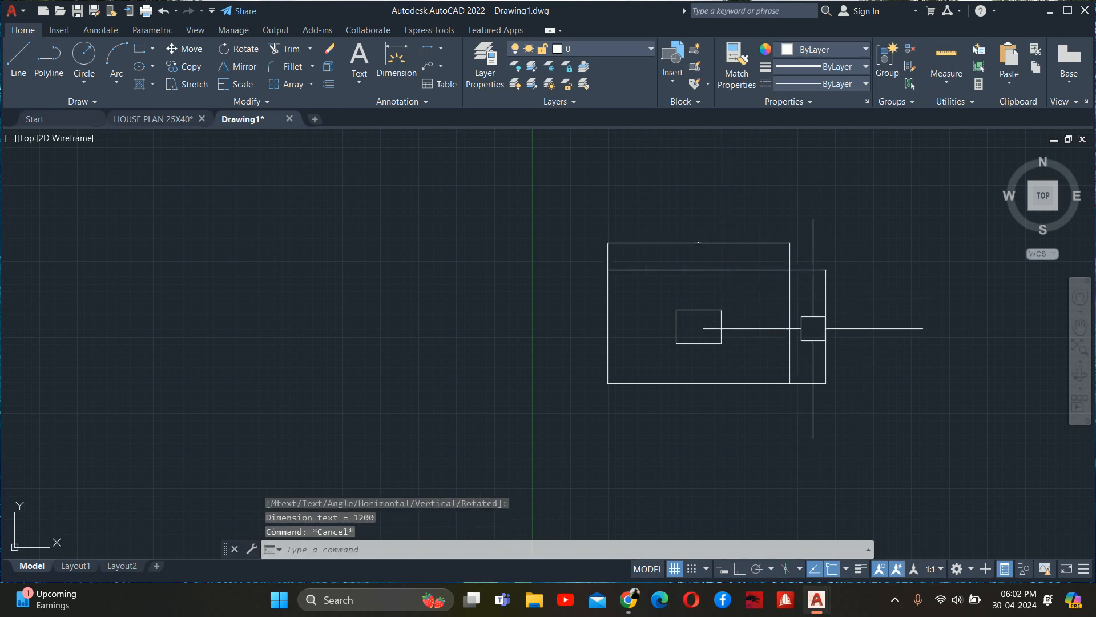
# - Create a dimension style named LARGE DIM based on ISO-25 and set its decimal separator to Period
pyautogui.press('Return')
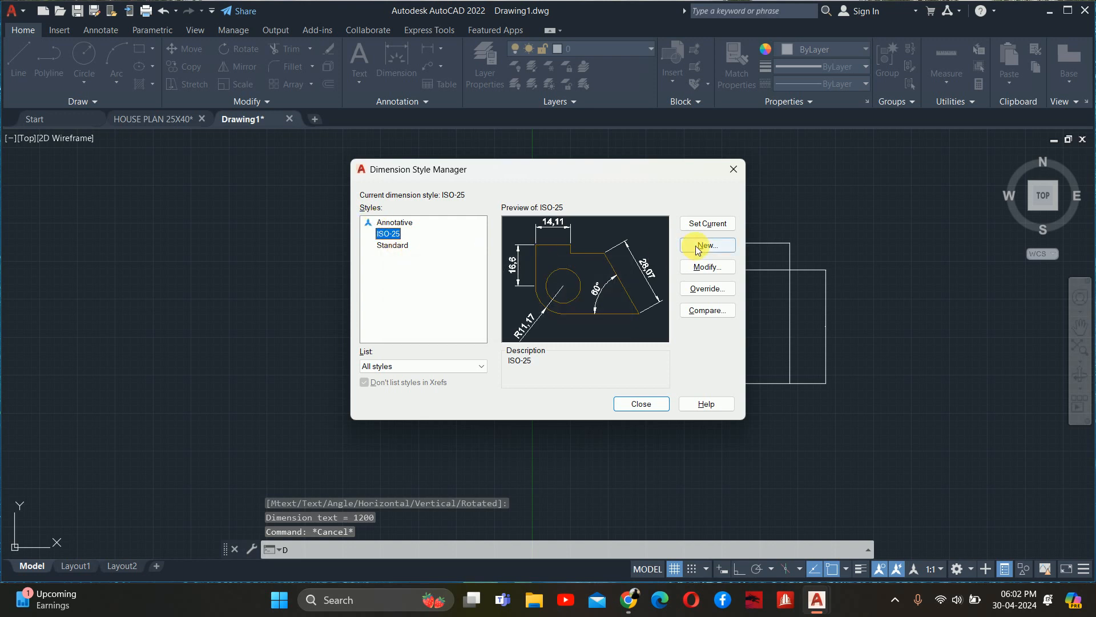
pyautogui.click(697, 246)
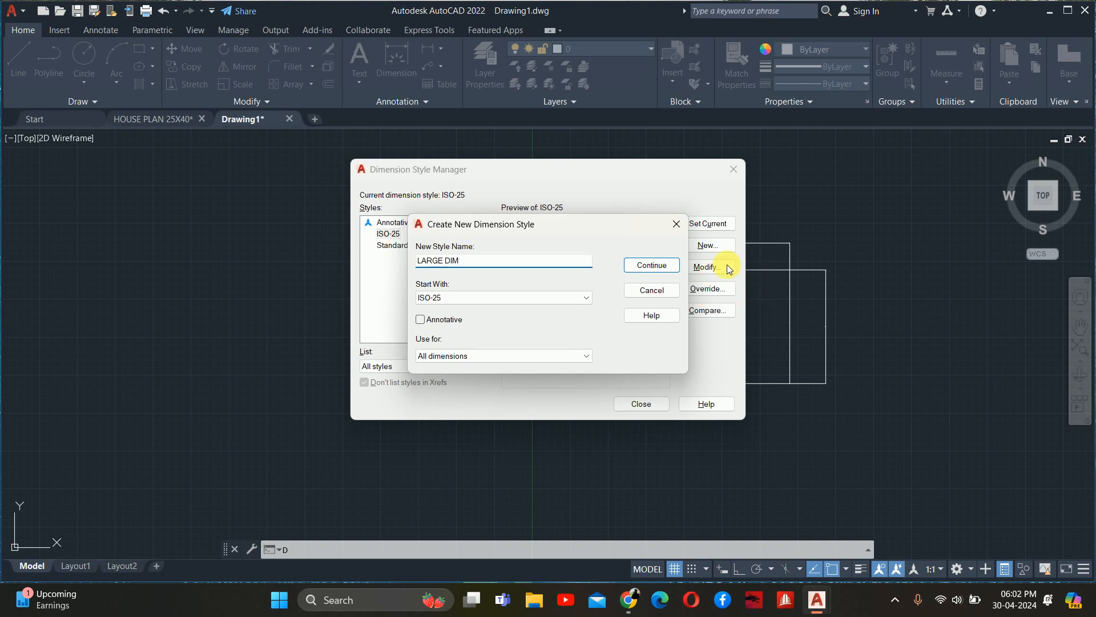
pyautogui.click(649, 266)
pyautogui.click(520, 149)
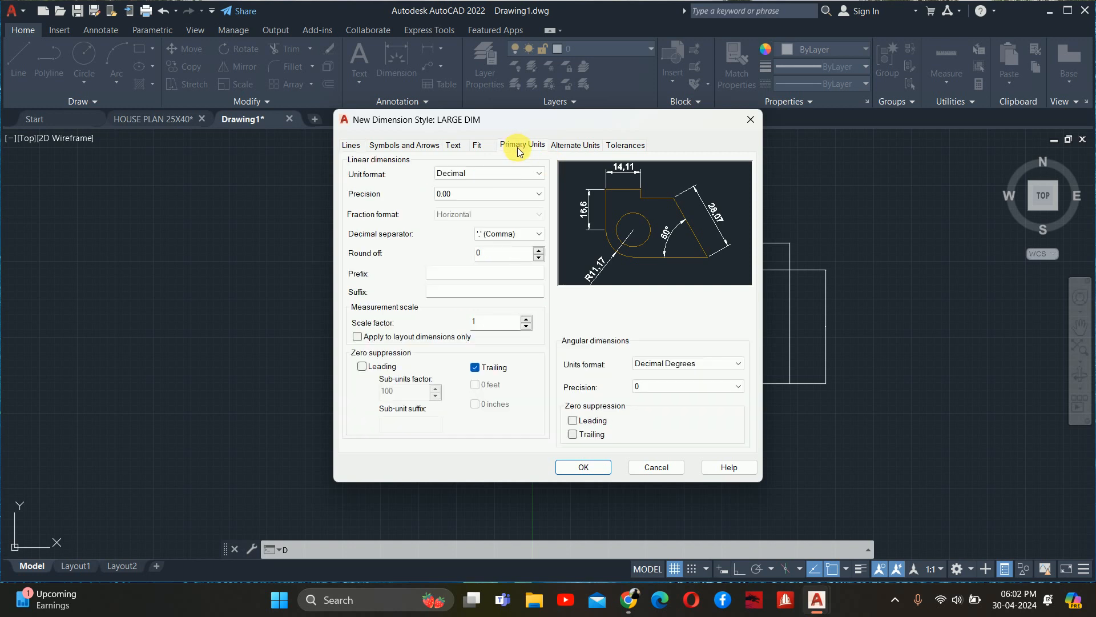
pyautogui.click(499, 233)
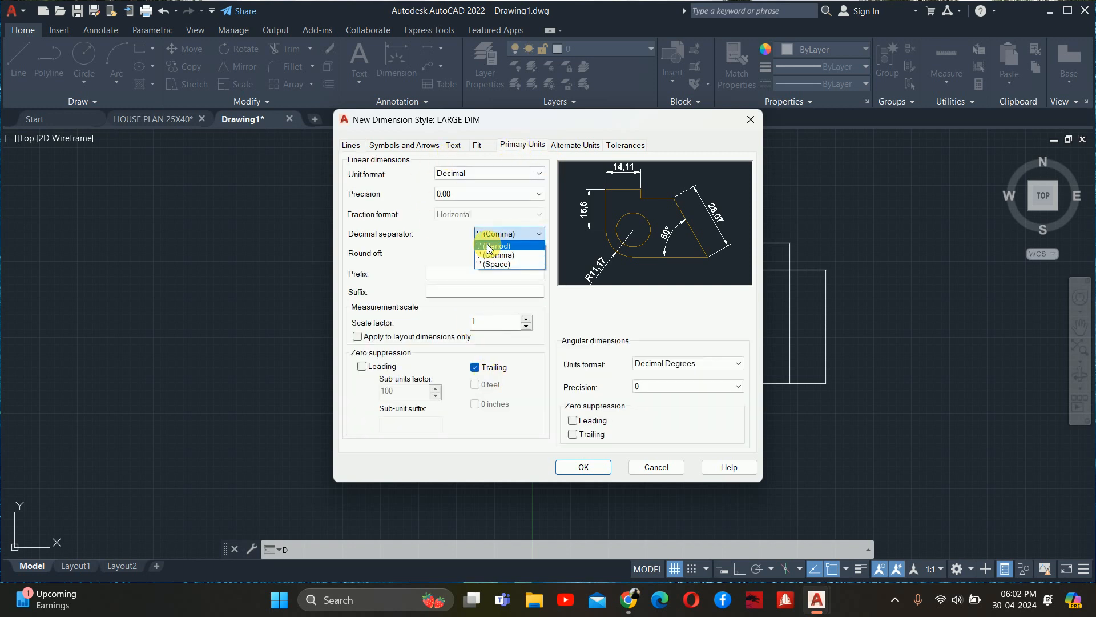
pyautogui.click(489, 245)
# - Set the LARGE DIM style's text height to 150 and its arrow size to 150
pyautogui.click(454, 145)
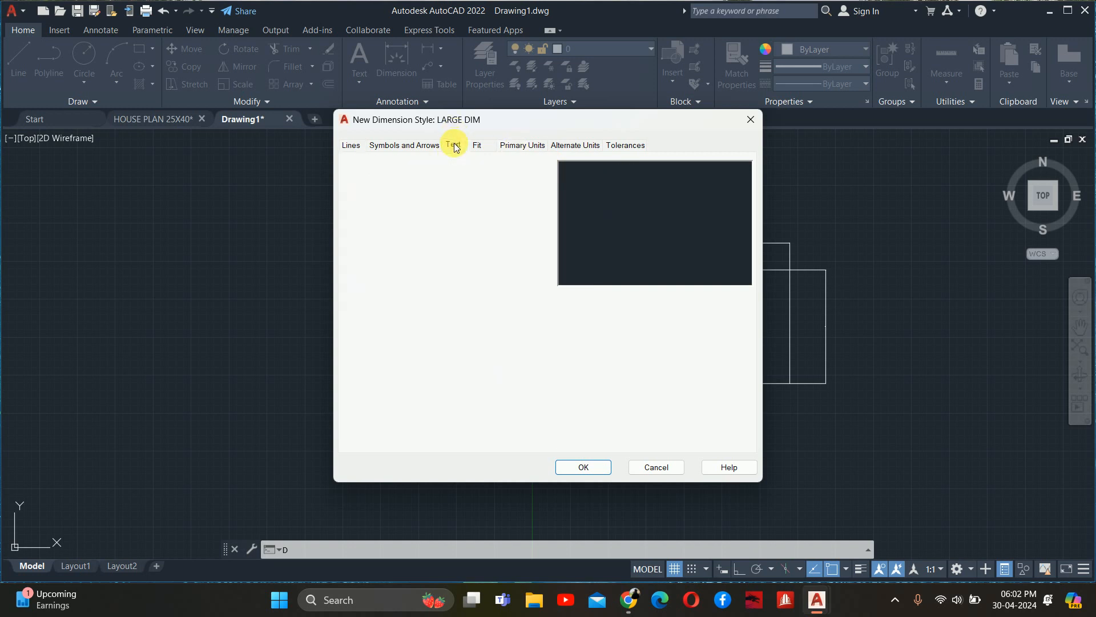
pyautogui.doubleClick(498, 245)
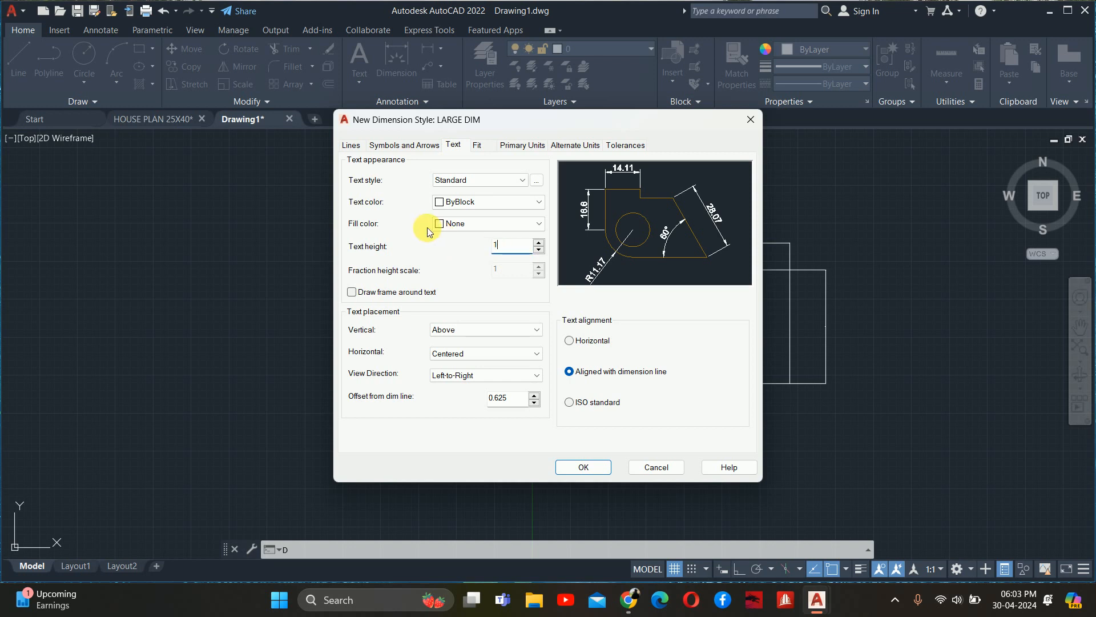
pyautogui.write('150')
pyautogui.click(412, 145)
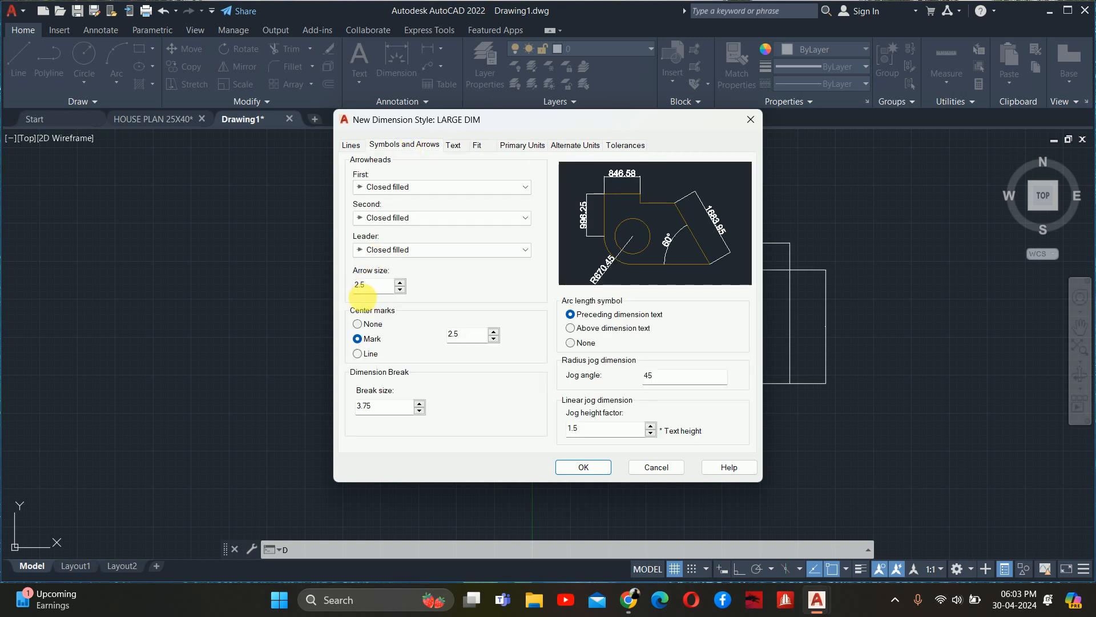
pyautogui.press('BackSpace')
pyautogui.press('BackSpace')
pyautogui.press('BackSpace')
pyautogui.write('150')
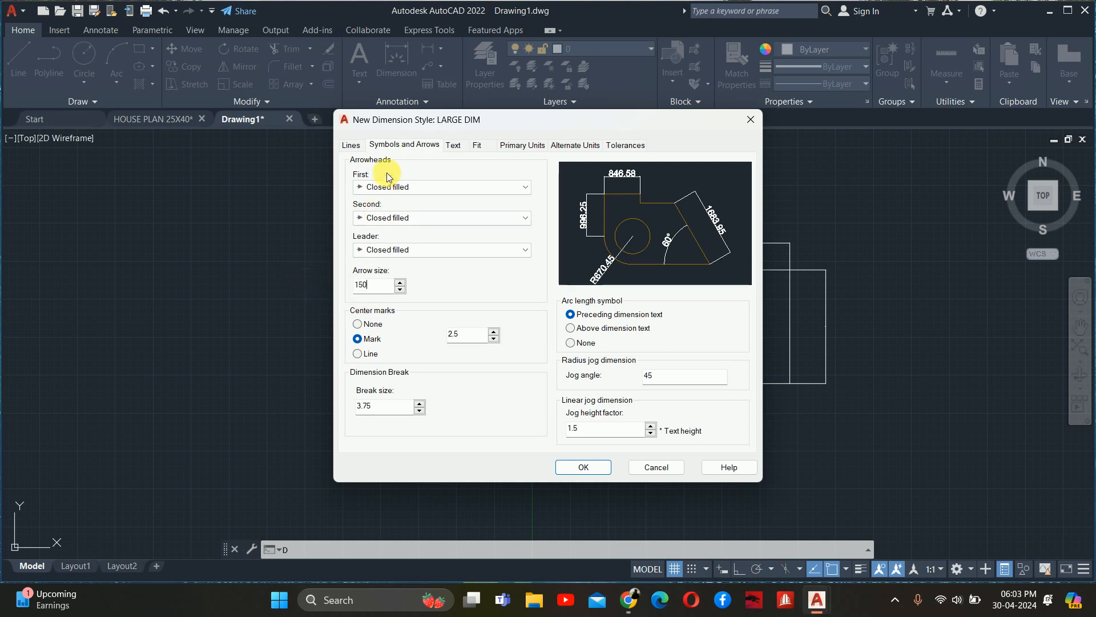
# - Set the style's extension lines to extend 100 beyond the dimension lines, offset 100 from the origin, with a fixed length of 100
pyautogui.click(354, 145)
pyautogui.doubleClick(698, 322)
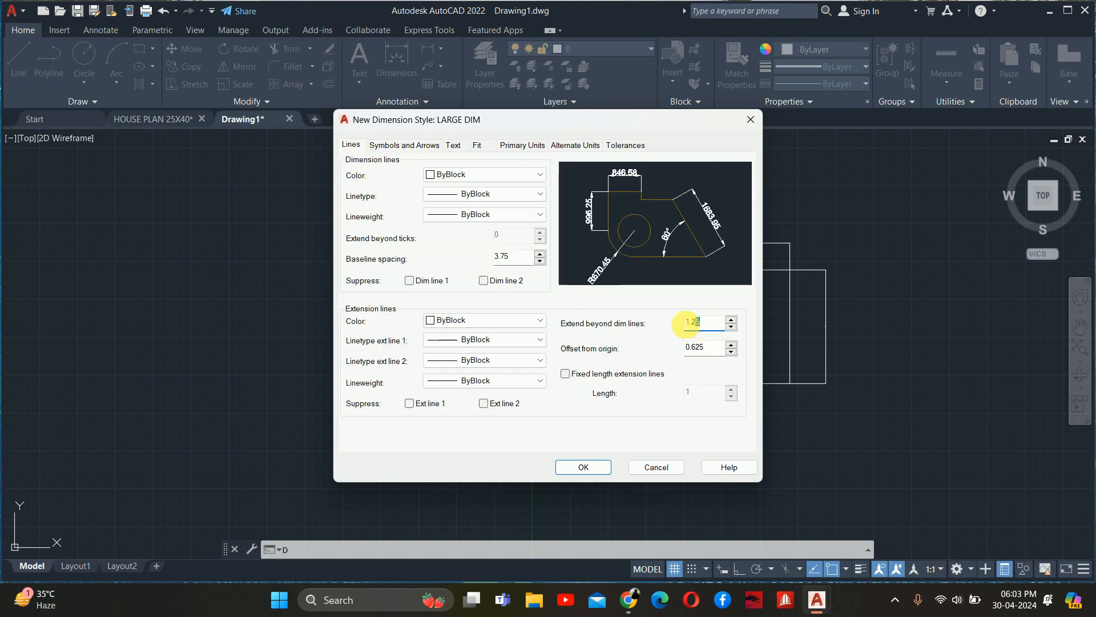
pyautogui.write('100')
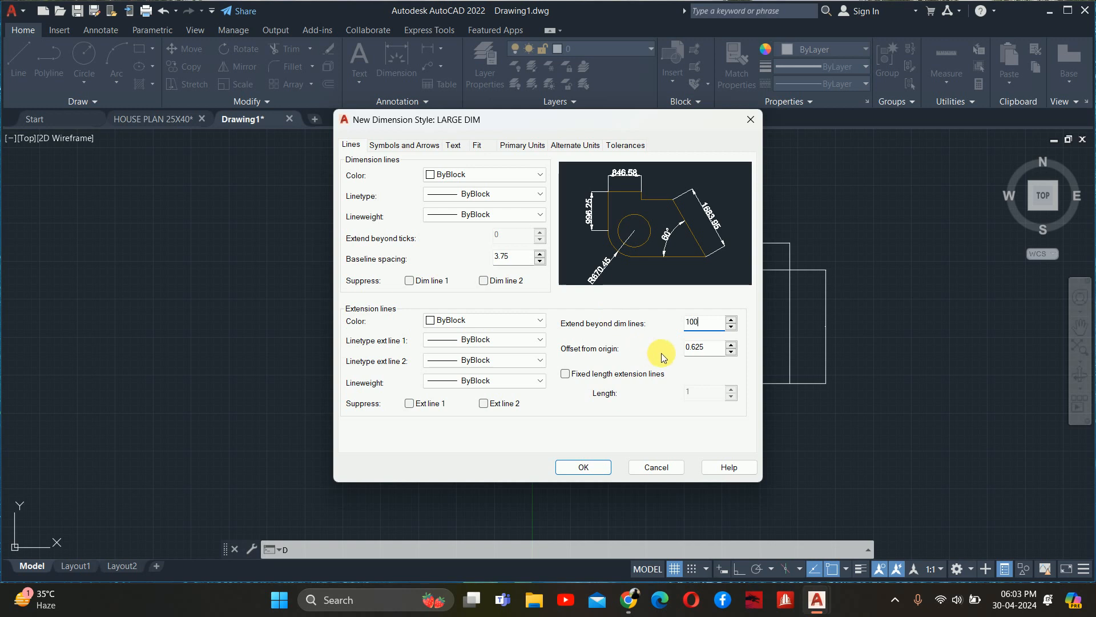
pyautogui.doubleClick(707, 348)
pyautogui.write('100')
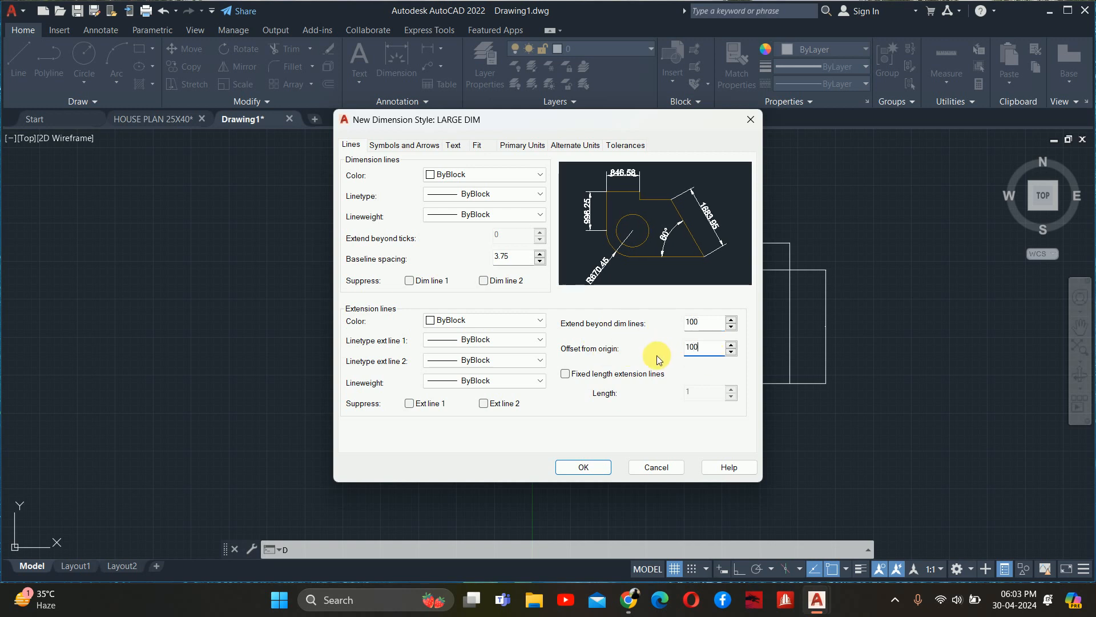
pyautogui.click(641, 373)
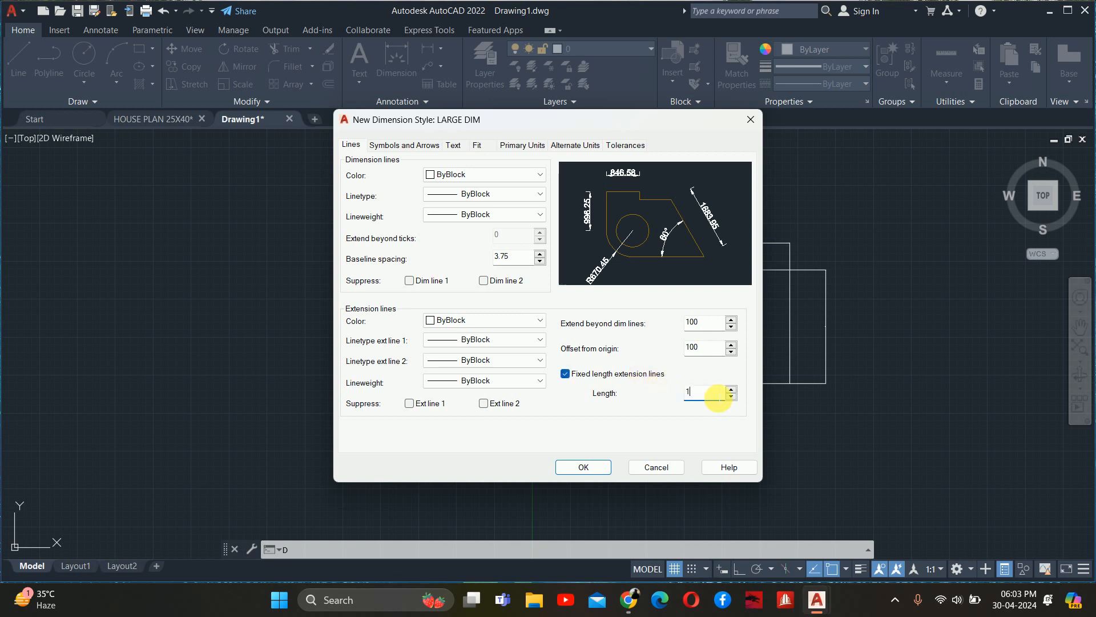
pyautogui.write('100')
# - Change the style's first and second arrowheads to Oblique, save the style and make LARGE DIM current
pyautogui.click(403, 145)
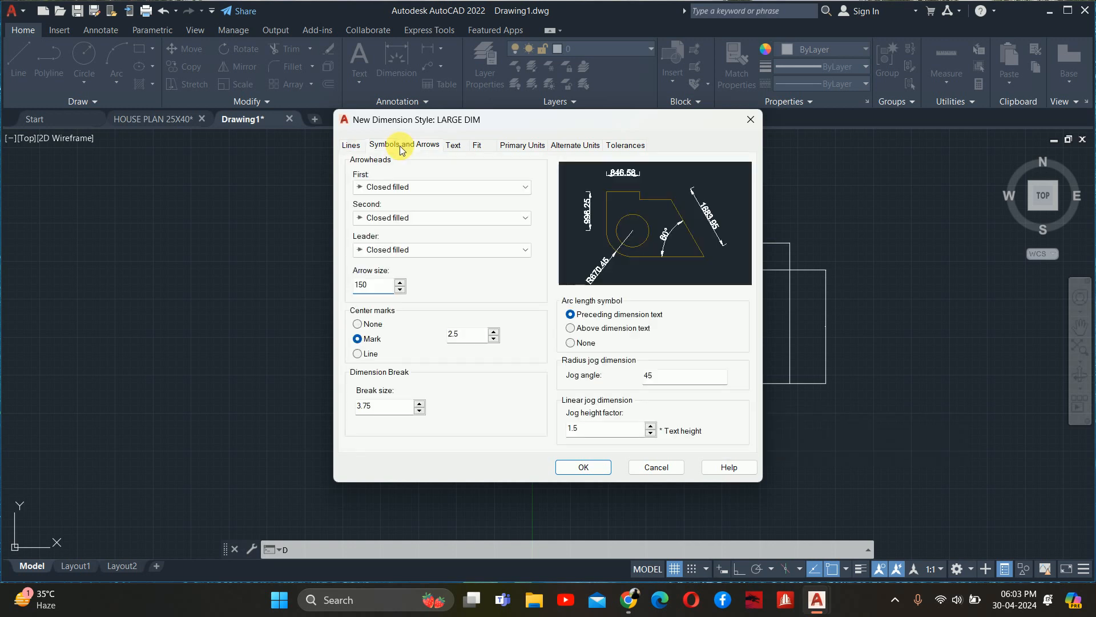
pyautogui.click(388, 187)
pyautogui.click(379, 287)
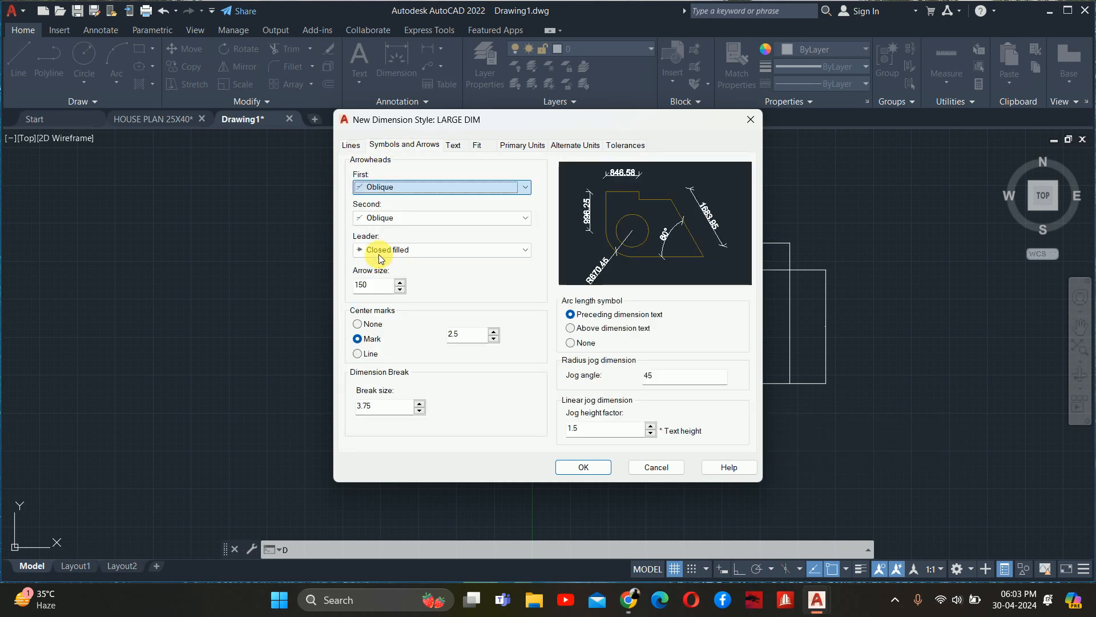
pyautogui.click(583, 467)
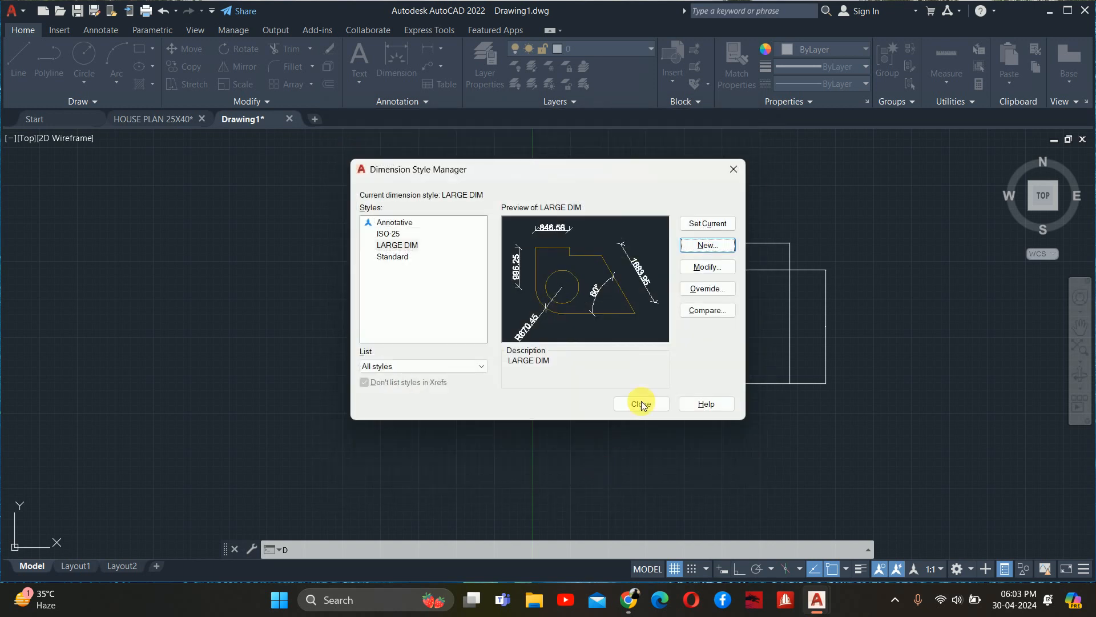
pyautogui.click(707, 224)
pyautogui.click(654, 404)
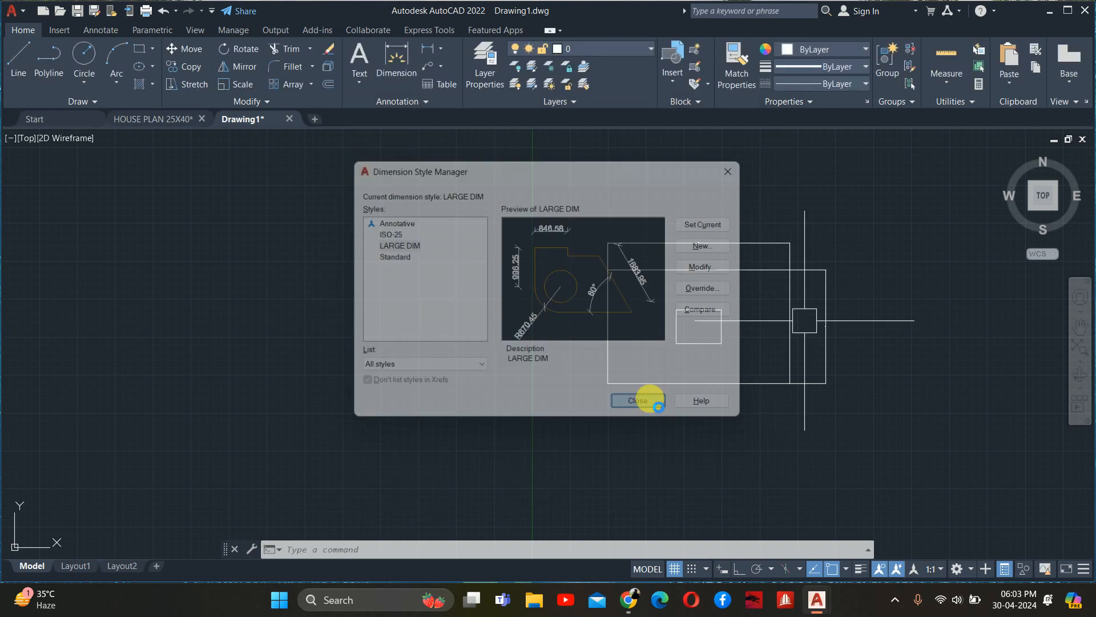
# - Apply the LARGE DIM style to the vertical dimension beside the larger rectangle
pyautogui.click(827, 329)
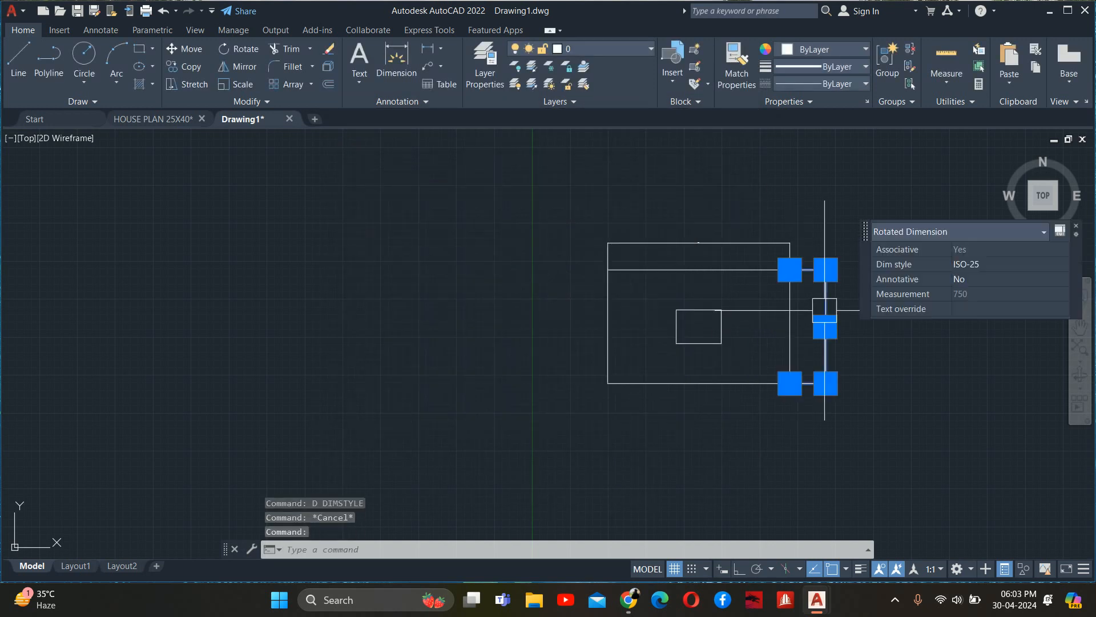
pyautogui.click(970, 266)
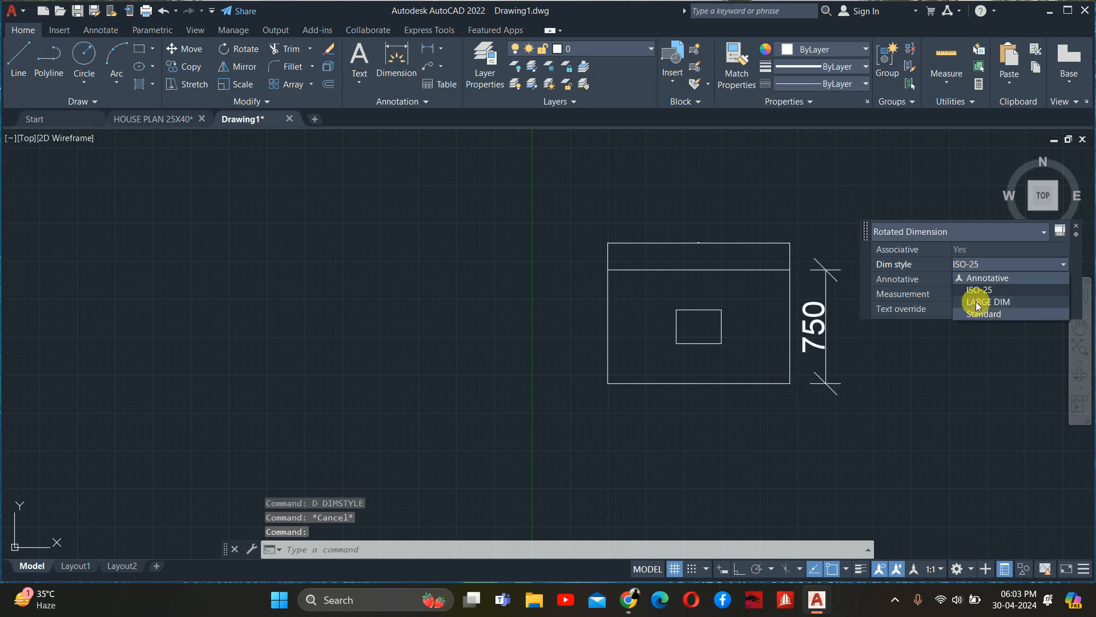
pyautogui.click(977, 302)
pyautogui.press('Escape')
pyautogui.click(765, 242)
pyautogui.press('Escape')
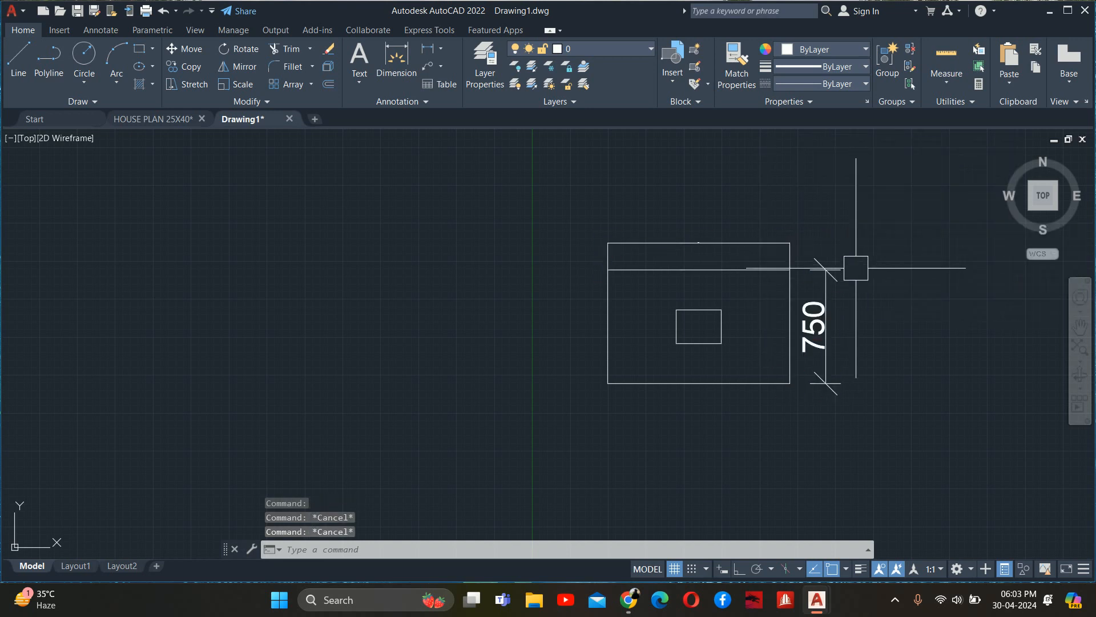
# - Match the properties of the vertical dimension onto the horizontal dimension above the larger rectangle
pyautogui.write('ma')
pyautogui.press('Return')
pyautogui.click(825, 328)
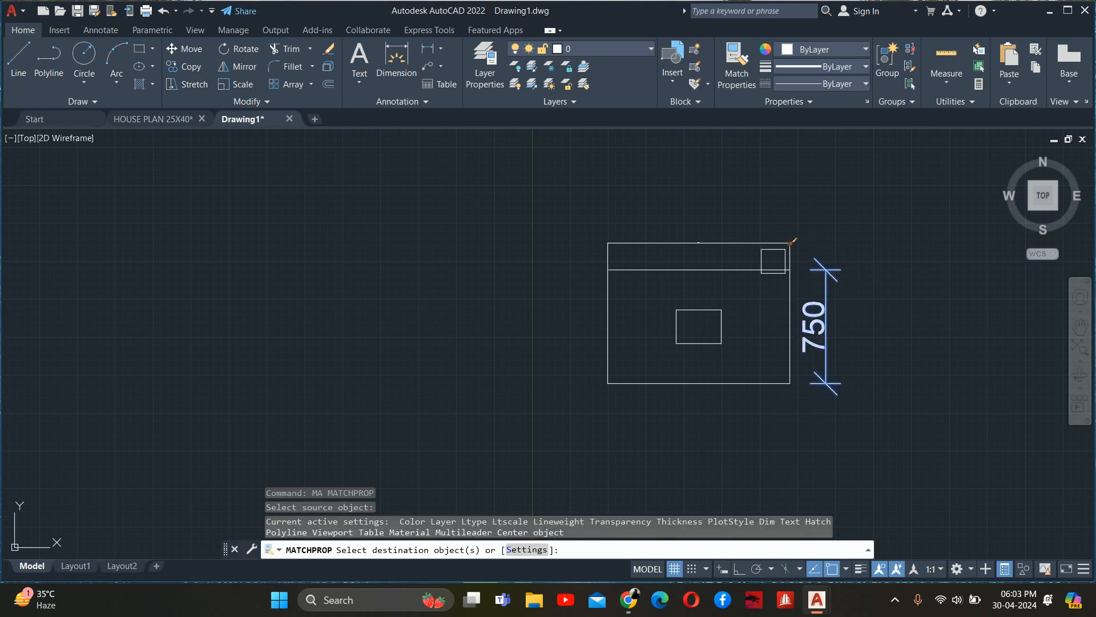
pyautogui.click(745, 242)
pyautogui.press('Return')
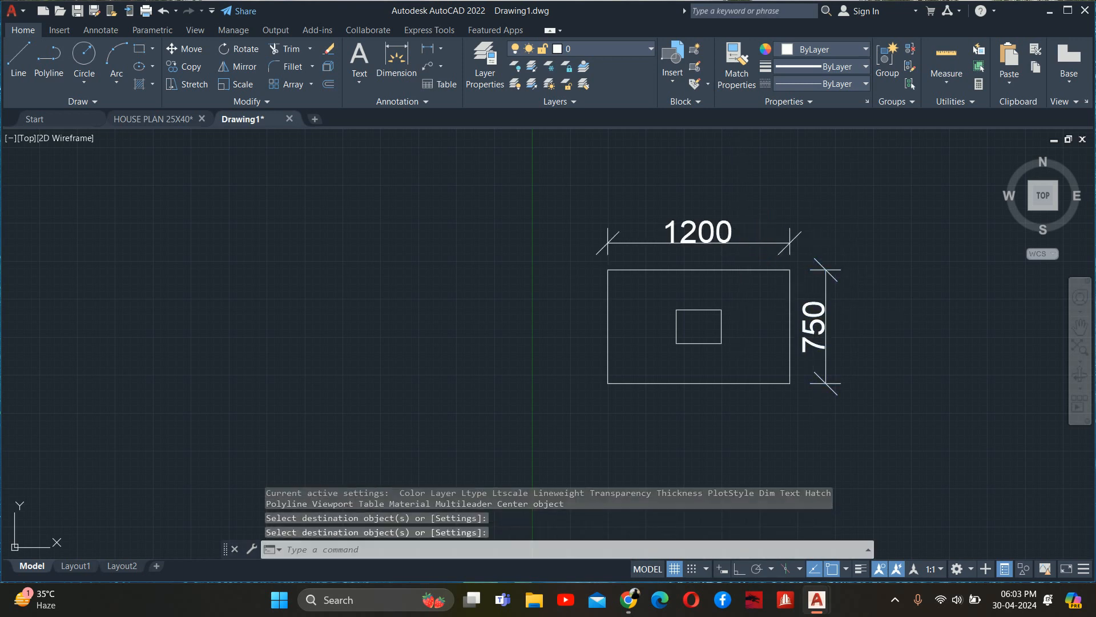
# - Modify the LARGE DIM dimension style to use vertically centered text, a smaller text height and an arrow size of 50
pyautogui.press('Escape')
pyautogui.write('d')
pyautogui.press('Return')
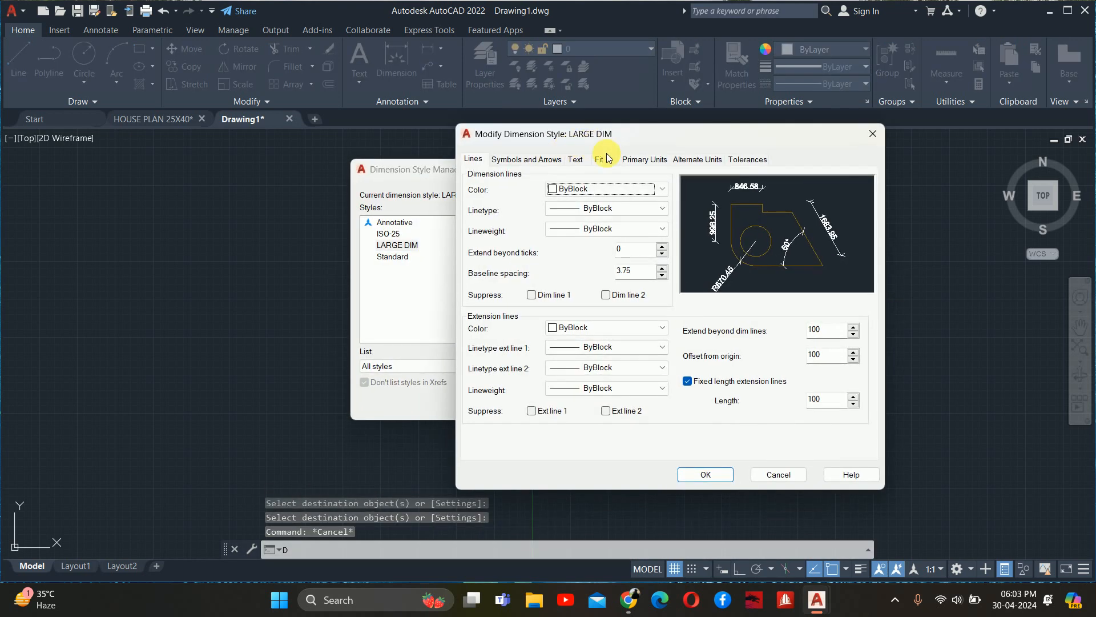
pyautogui.click(643, 158)
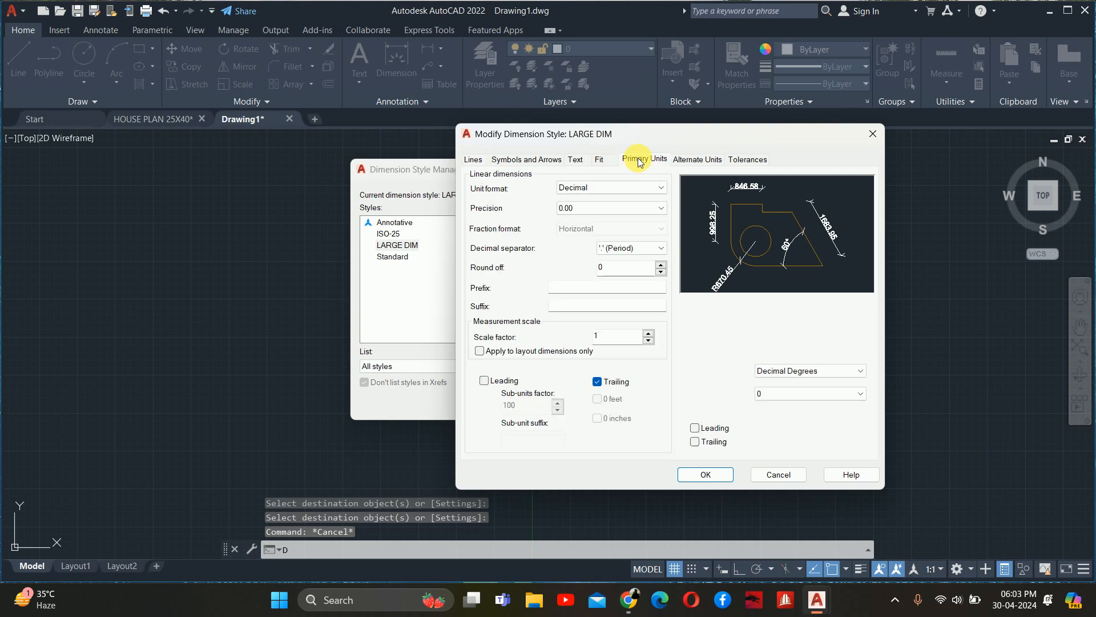
pyautogui.click(574, 159)
pyautogui.click(601, 343)
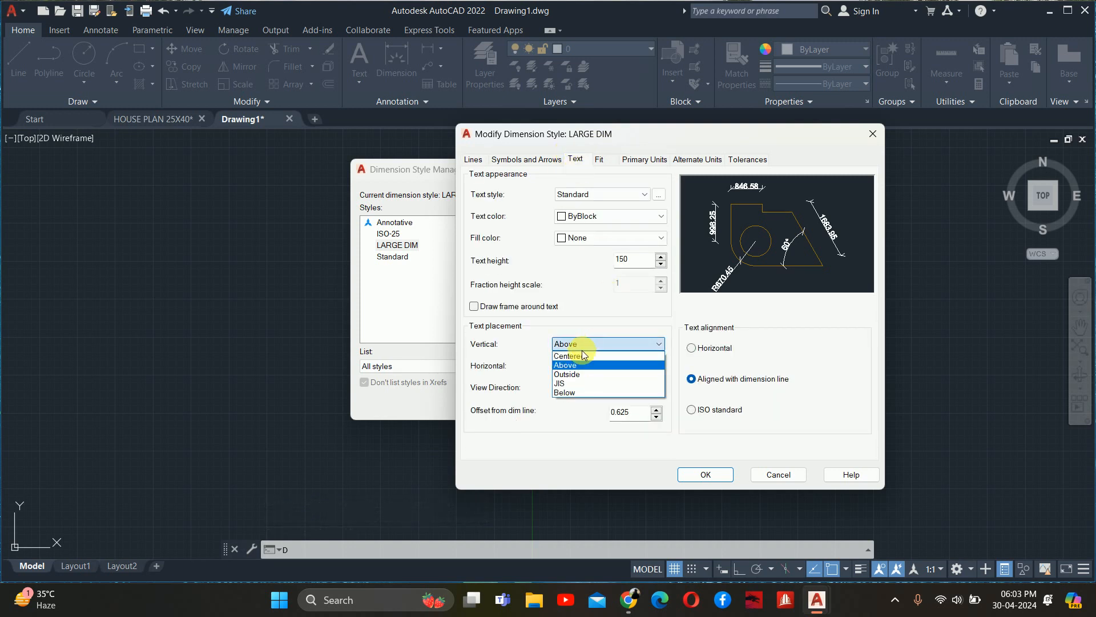
pyautogui.click(574, 355)
pyautogui.moveTo(638, 264); pyautogui.dragTo(535, 257)
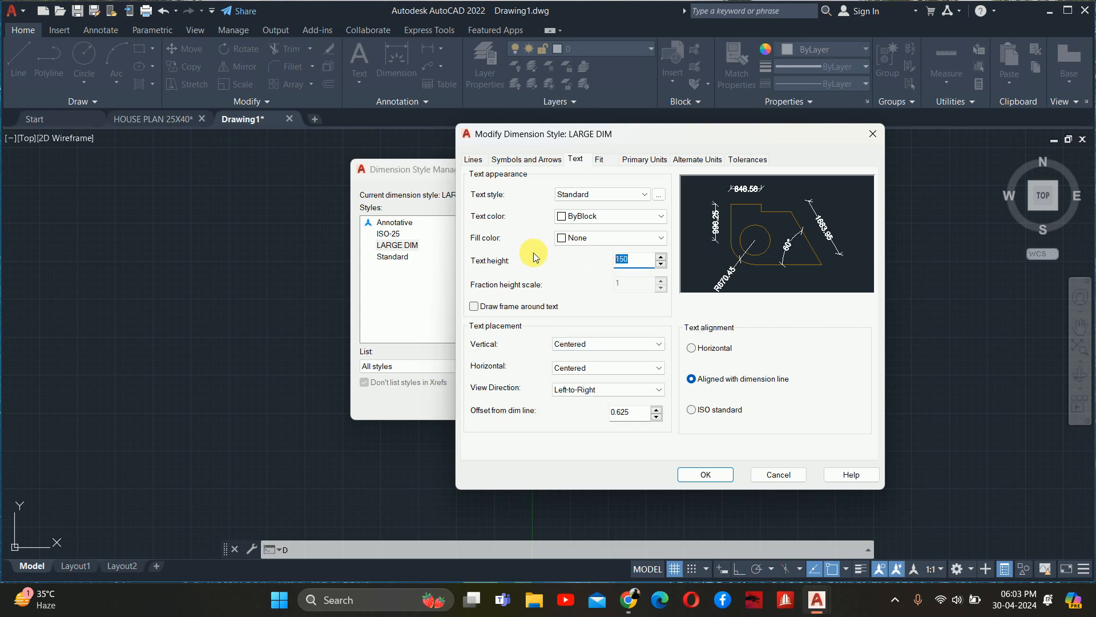
pyautogui.click(543, 162)
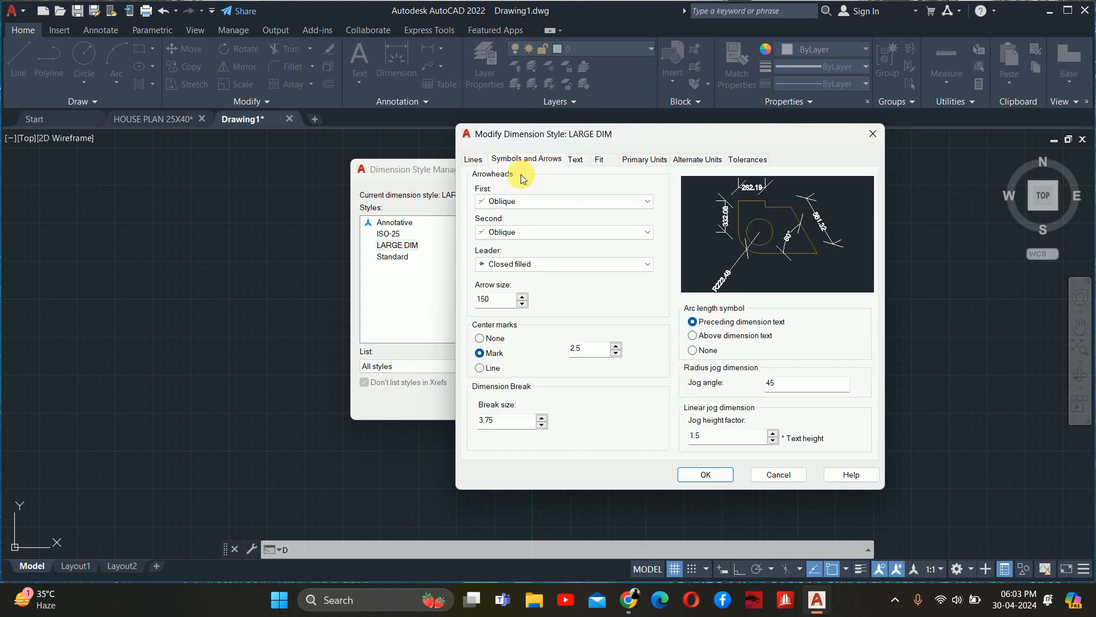
pyautogui.moveTo(498, 299); pyautogui.dragTo(444, 299)
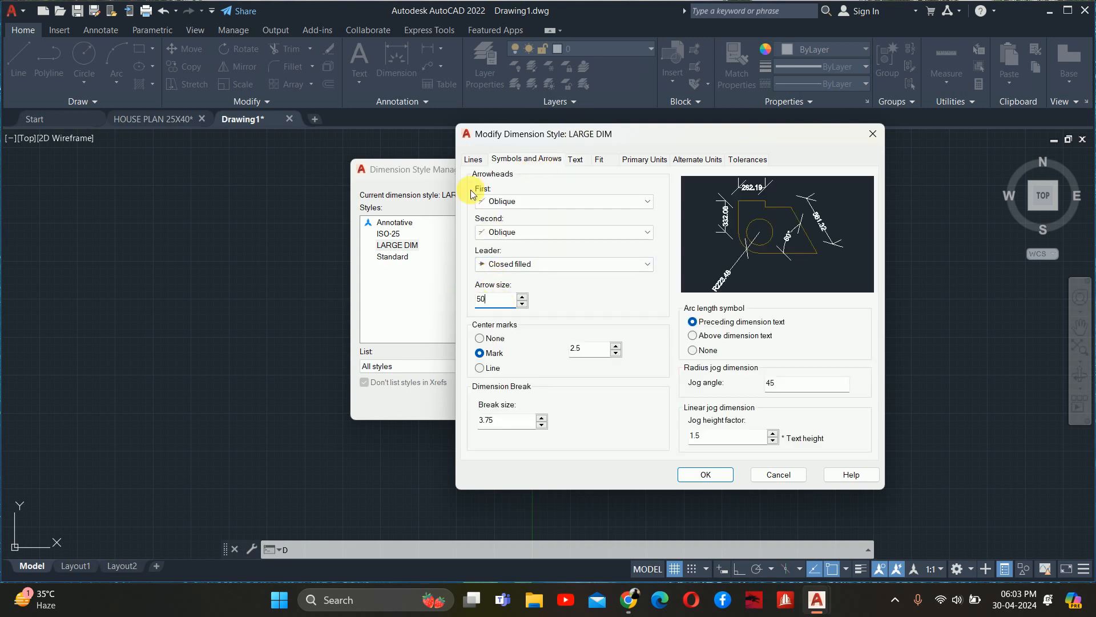
# - Set the style's extension beyond dimension lines, offset from origin and fixed extension line length each to 25, and save the style
pyautogui.click(473, 164)
pyautogui.moveTo(844, 330); pyautogui.dragTo(778, 333)
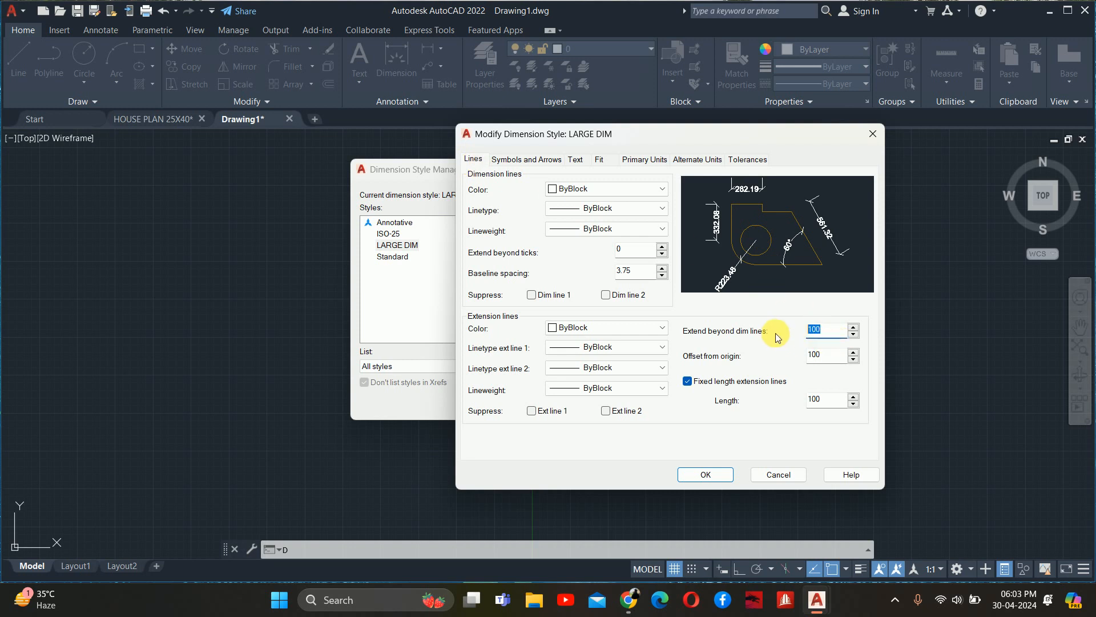
pyautogui.write('25')
pyautogui.doubleClick(809, 352)
pyautogui.write('15')
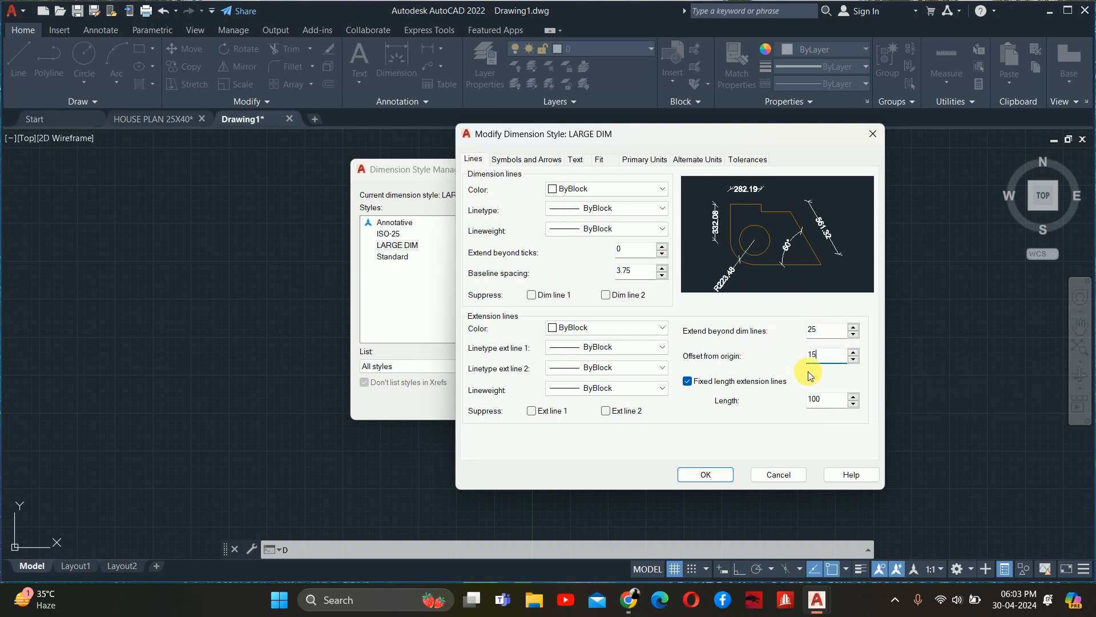
pyautogui.moveTo(822, 356); pyautogui.dragTo(784, 360)
pyautogui.write('2')
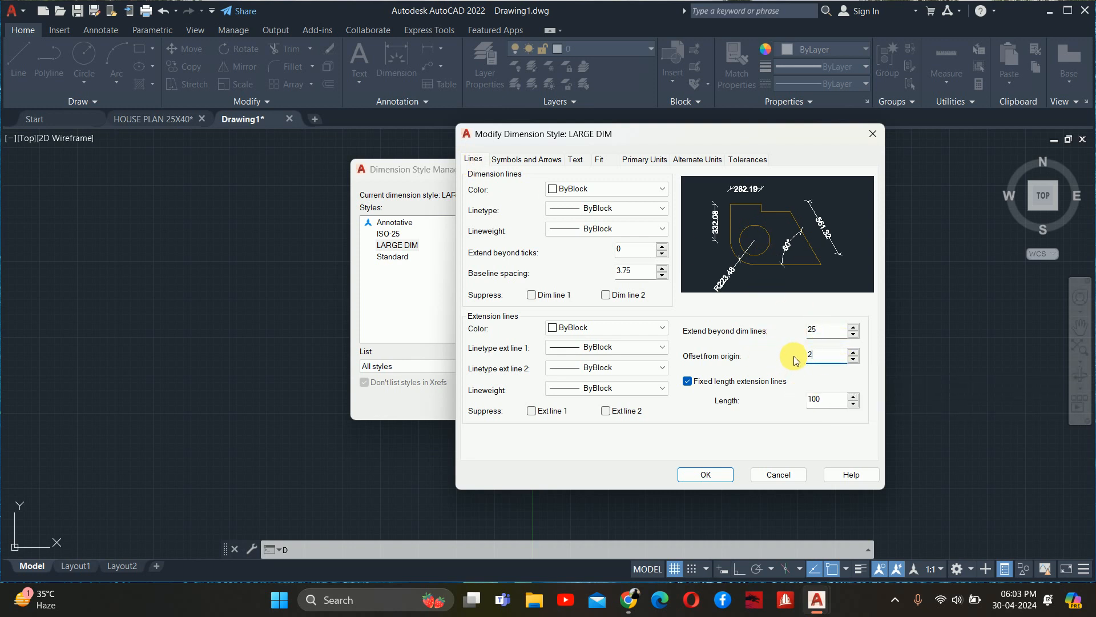
pyautogui.write('5')
pyautogui.moveTo(832, 399); pyautogui.dragTo(772, 403)
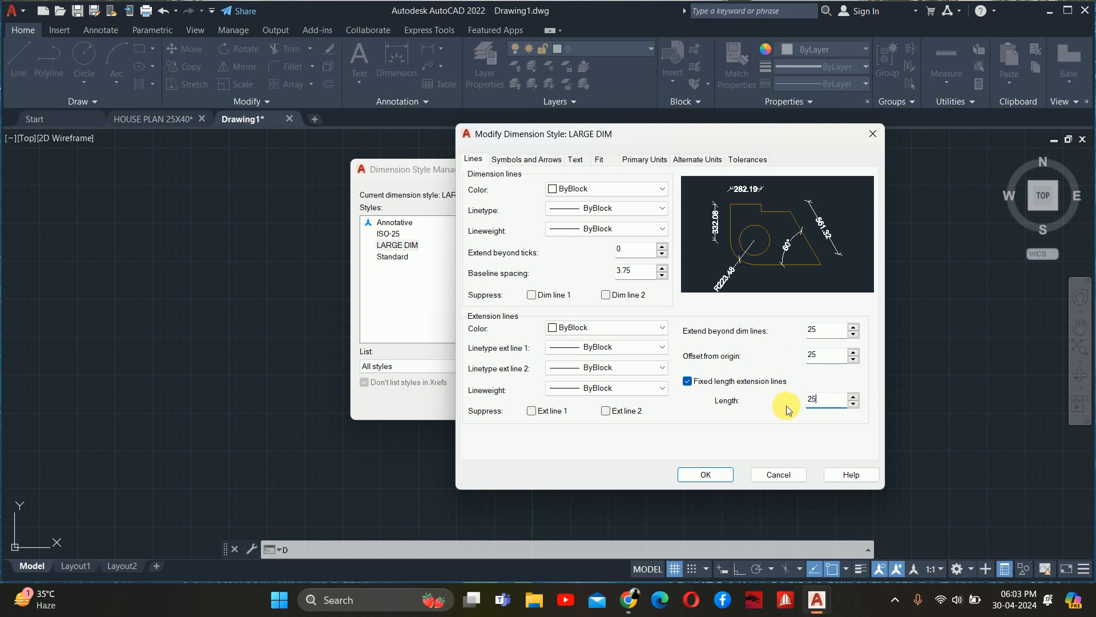
pyautogui.click(706, 475)
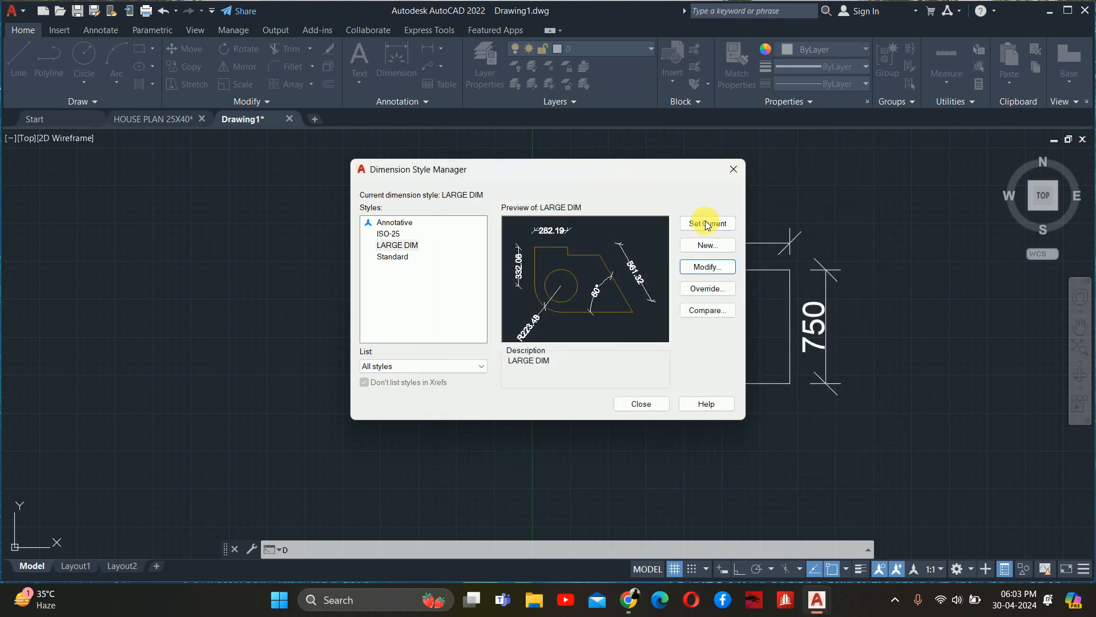
pyautogui.click(648, 403)
pyautogui.press('Escape')
pyautogui.press('Escape')
pyautogui.press('Escape')
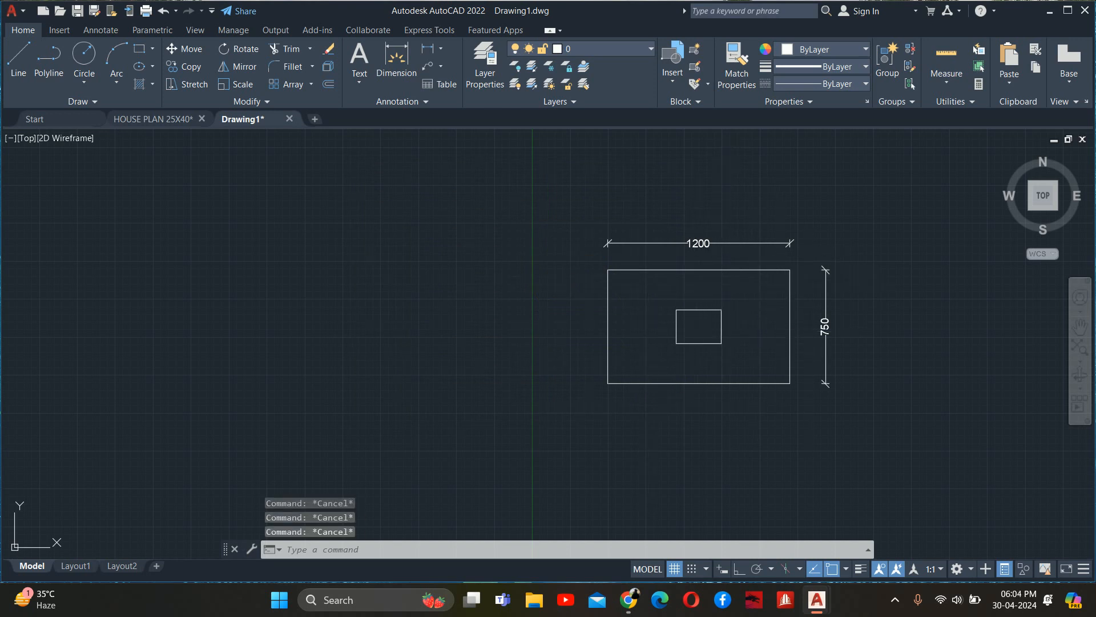
# - Add a vertical linear dimension for the inner rectangle's height, placed outside the larger rectangle on the side opposite its height dimension
pyautogui.write('DLI')
pyautogui.press('Return')
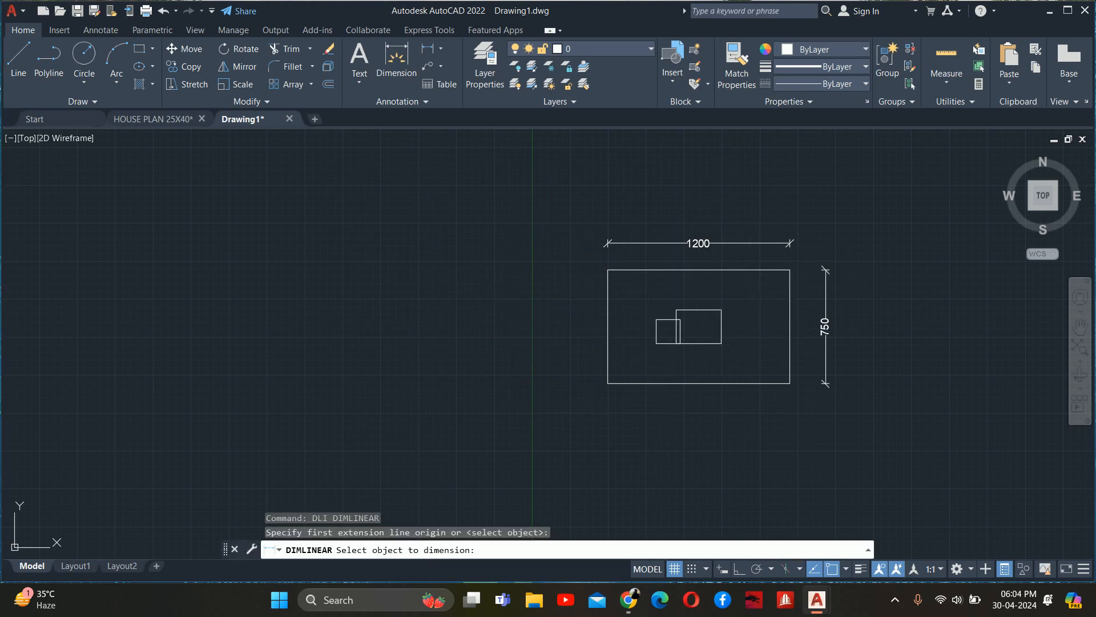
pyautogui.click(676, 328)
pyautogui.scroll(2, 554, 321)
pyautogui.click(556, 321)
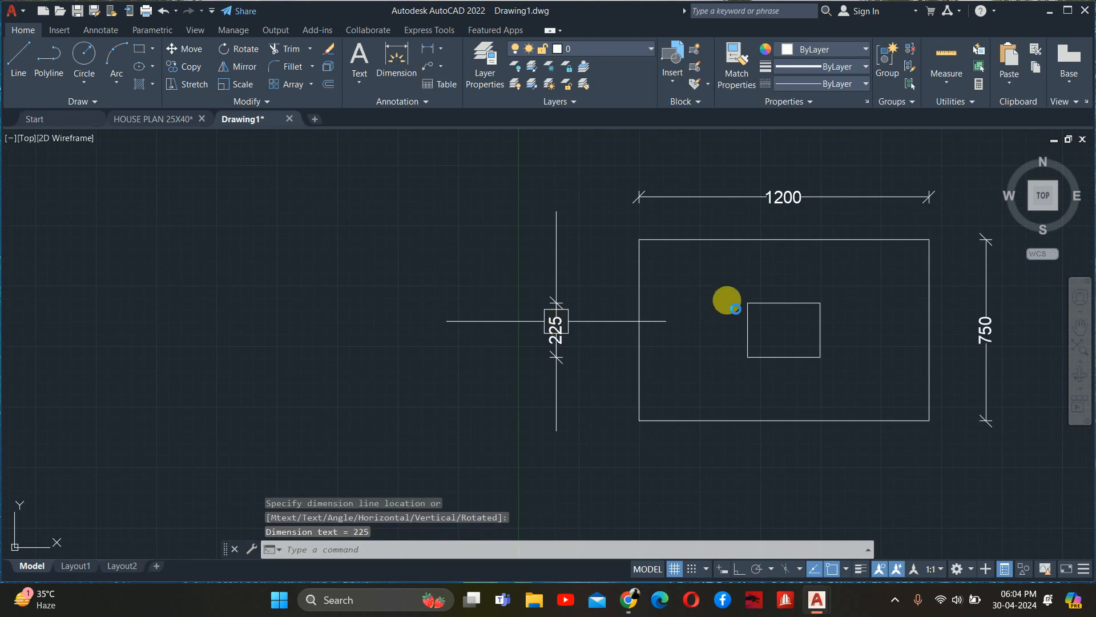
pyautogui.press('Escape')
pyautogui.press('Escape')
# - Add a horizontal linear dimension for the inner rectangle's width, placed between the larger rectangle and its width dimension
pyautogui.press('Return')
pyautogui.press('Return')
pyautogui.click(783, 303)
pyautogui.scroll(2, 783, 217)
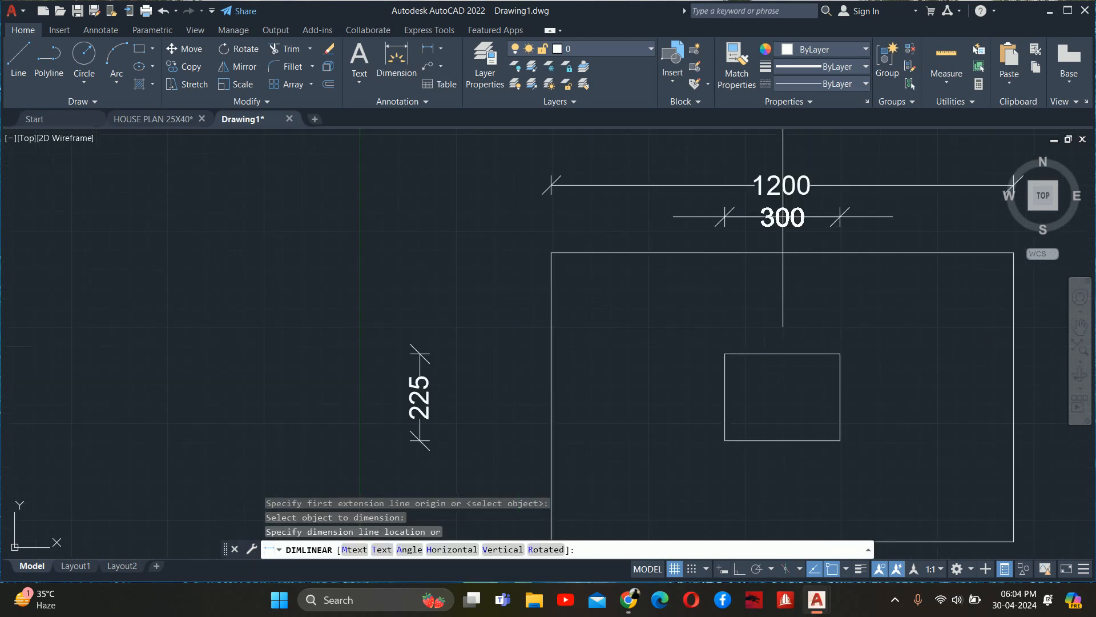
pyautogui.click(782, 222)
pyautogui.press('Escape')
pyautogui.scroll(-3, 783, 222)
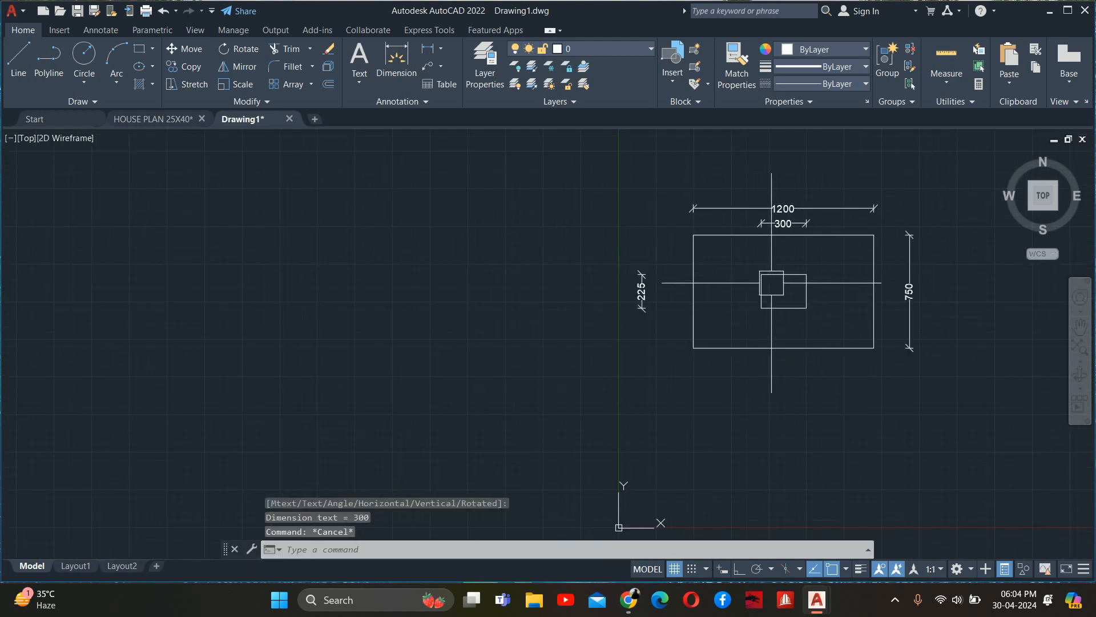
pyautogui.press('Escape')
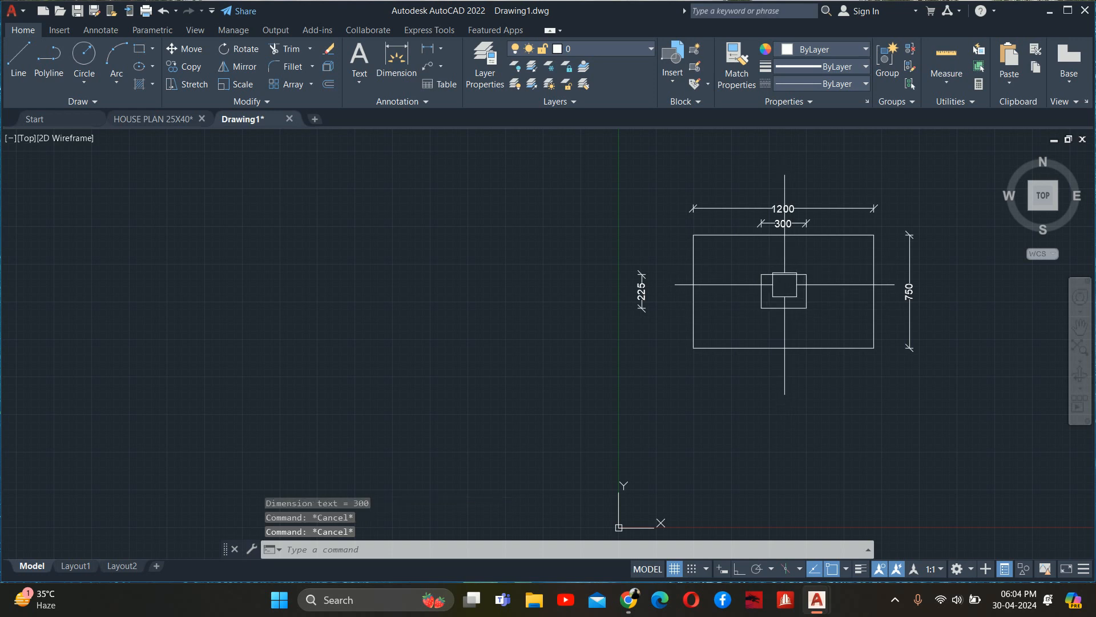
# - Turn off fixed length extension lines in the LARGE DIM dimension style
pyautogui.press('Escape')
pyautogui.write('D')
pyautogui.press('Return')
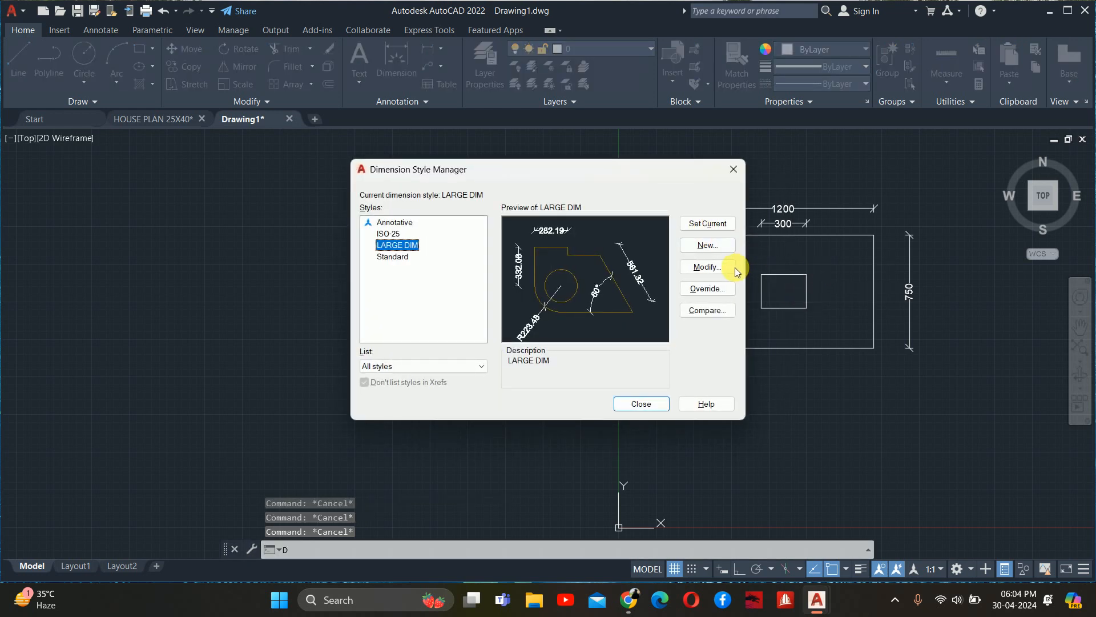
pyautogui.click(733, 267)
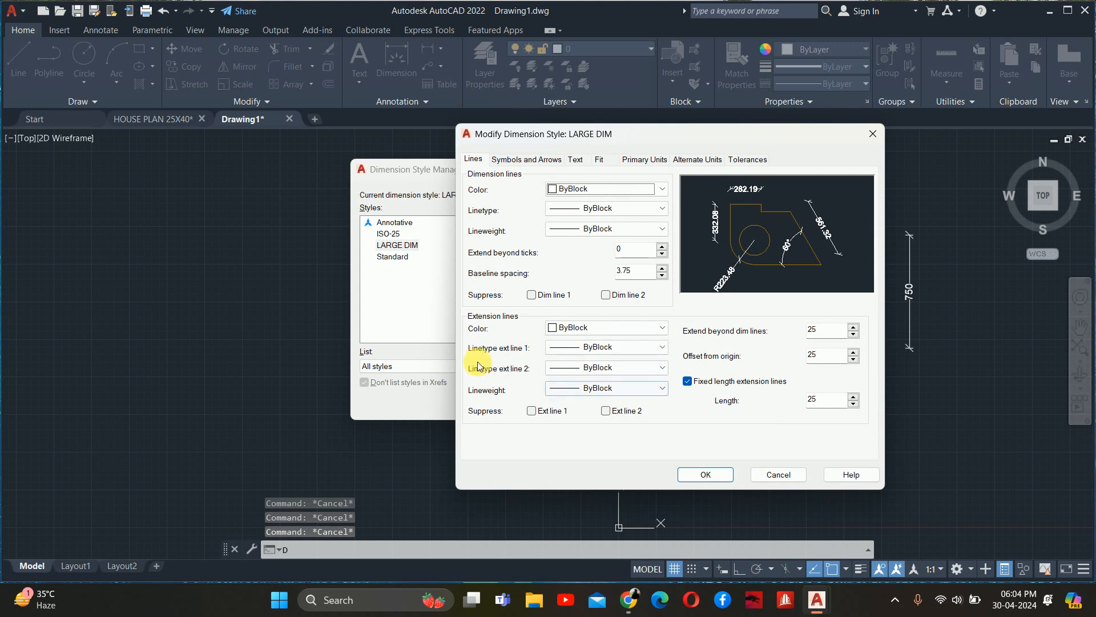
pyautogui.click(688, 381)
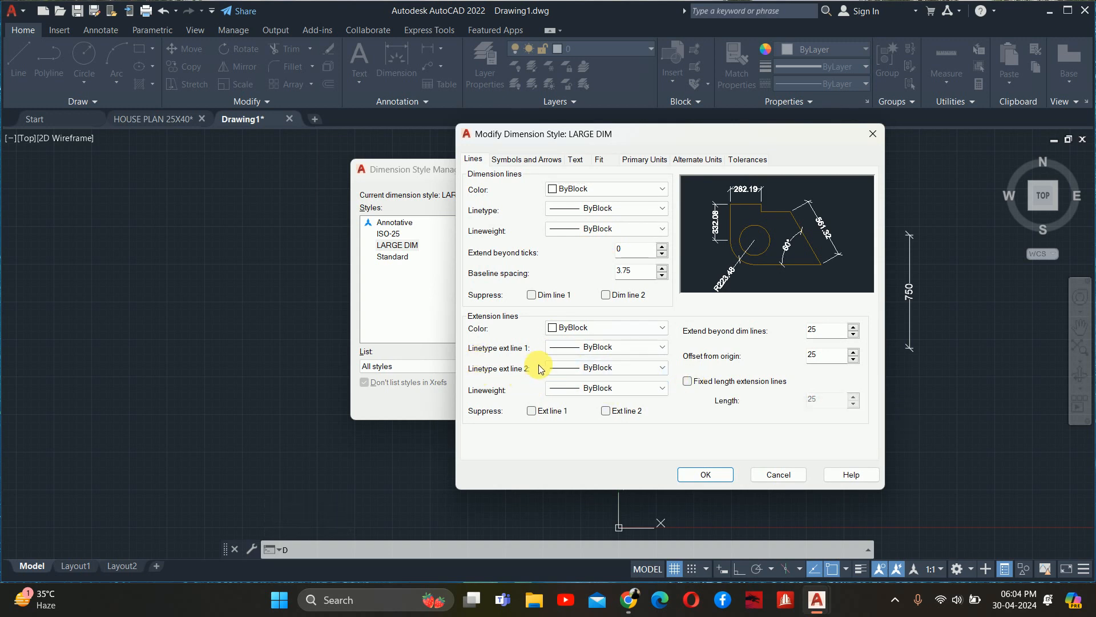
# - Load the HIDDEN linetype from acadiso.lin and assign it to the style's first extension line
pyautogui.click(577, 348)
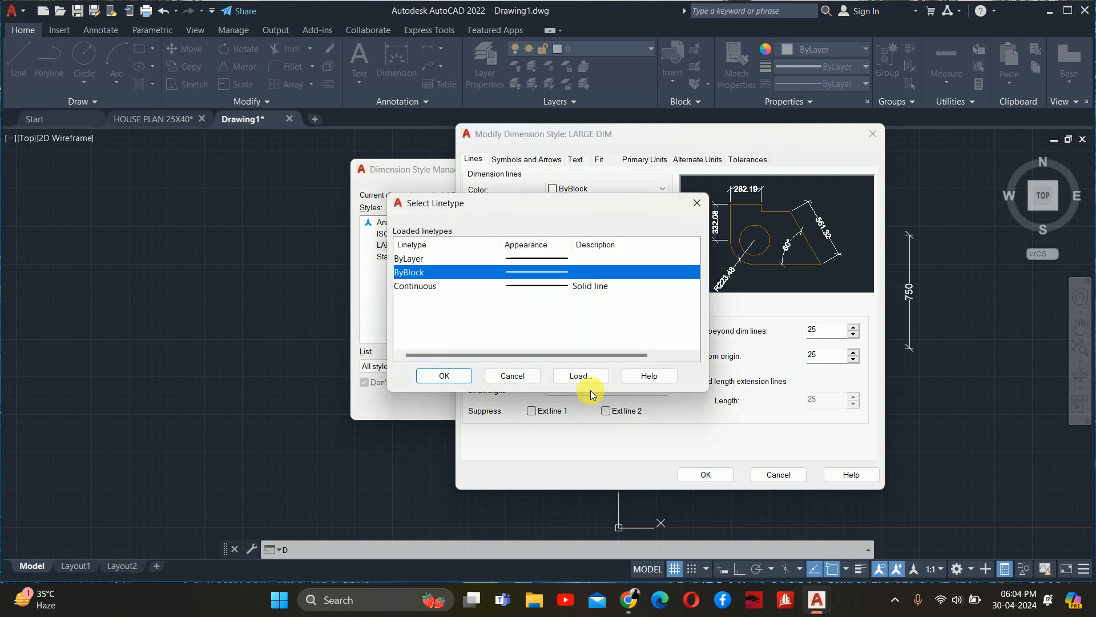
pyautogui.click(580, 375)
pyautogui.scroll(-3, 449, 296)
pyautogui.scroll(-3, 440, 300)
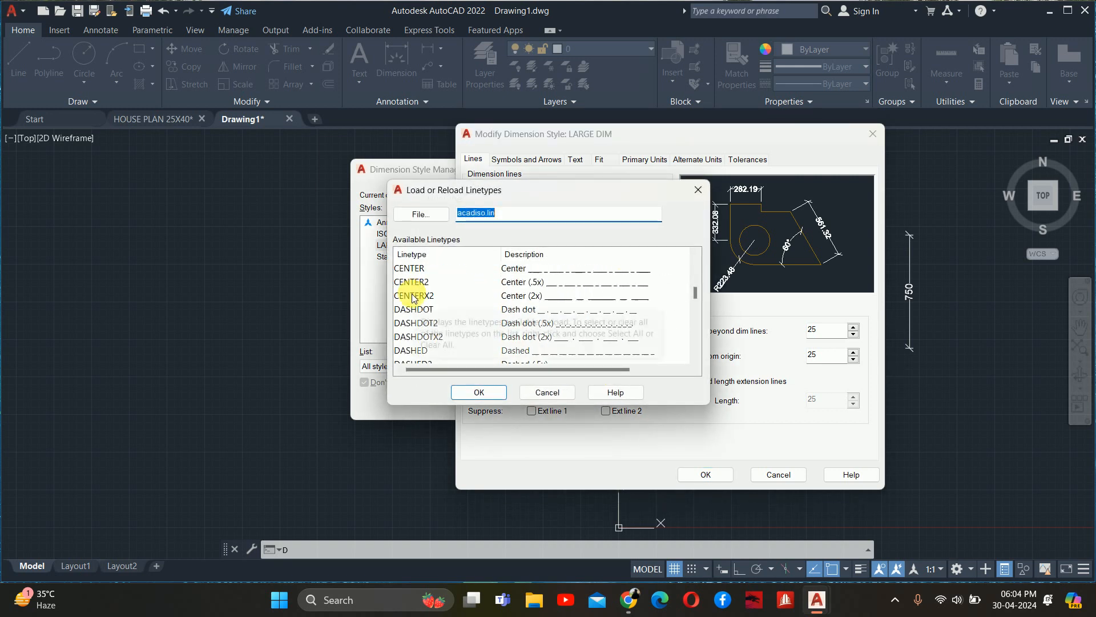
pyautogui.scroll(-6, 415, 309)
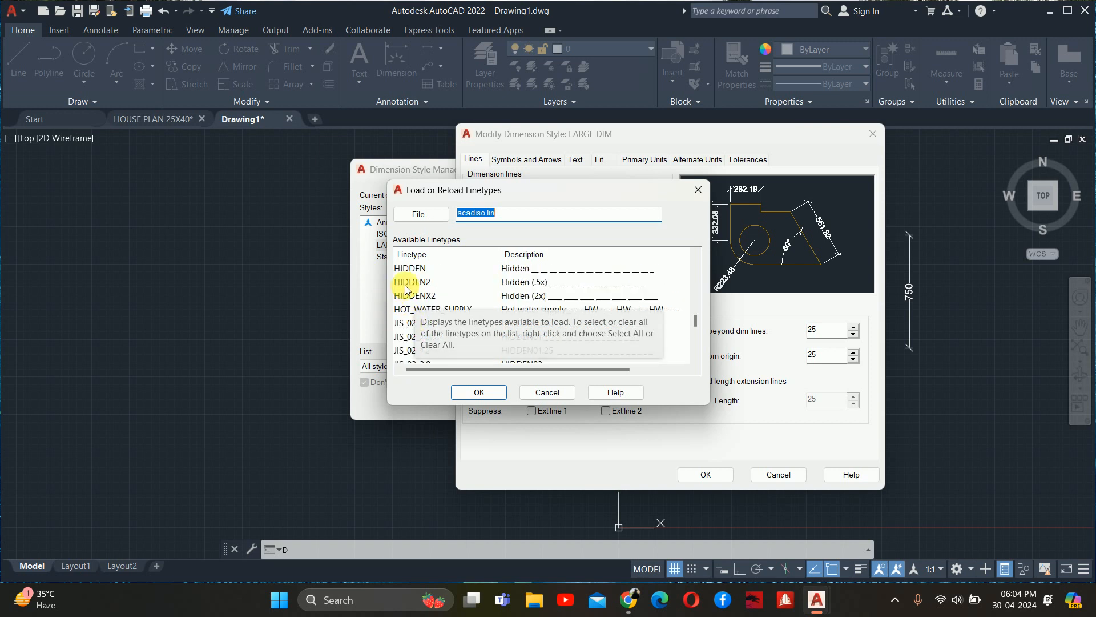
pyautogui.click(409, 268)
pyautogui.click(471, 393)
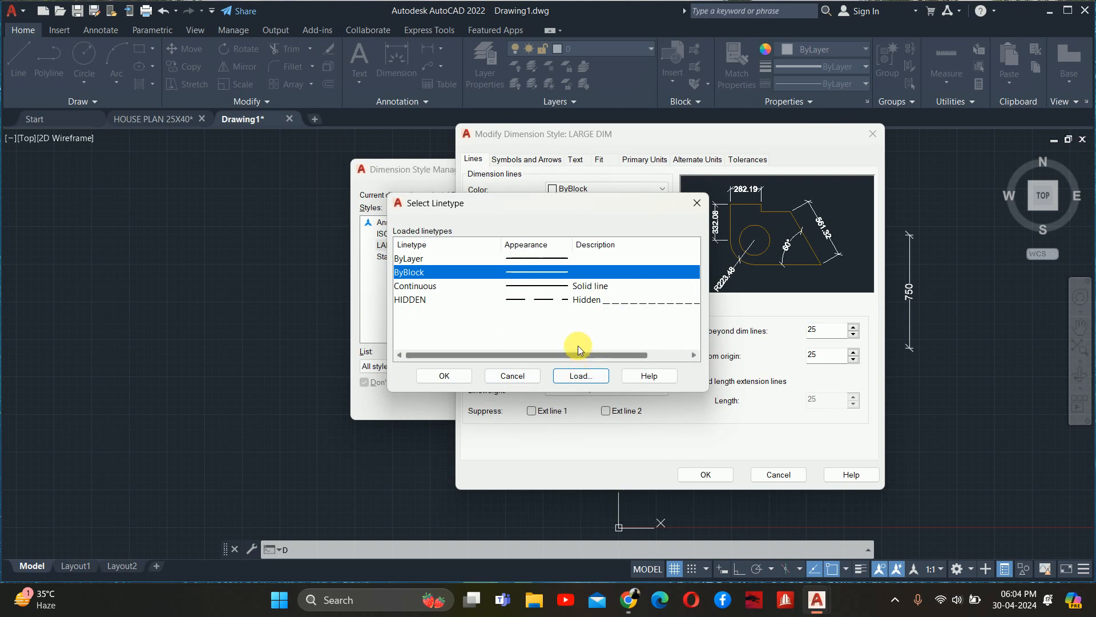
pyautogui.click(582, 300)
pyautogui.click(435, 377)
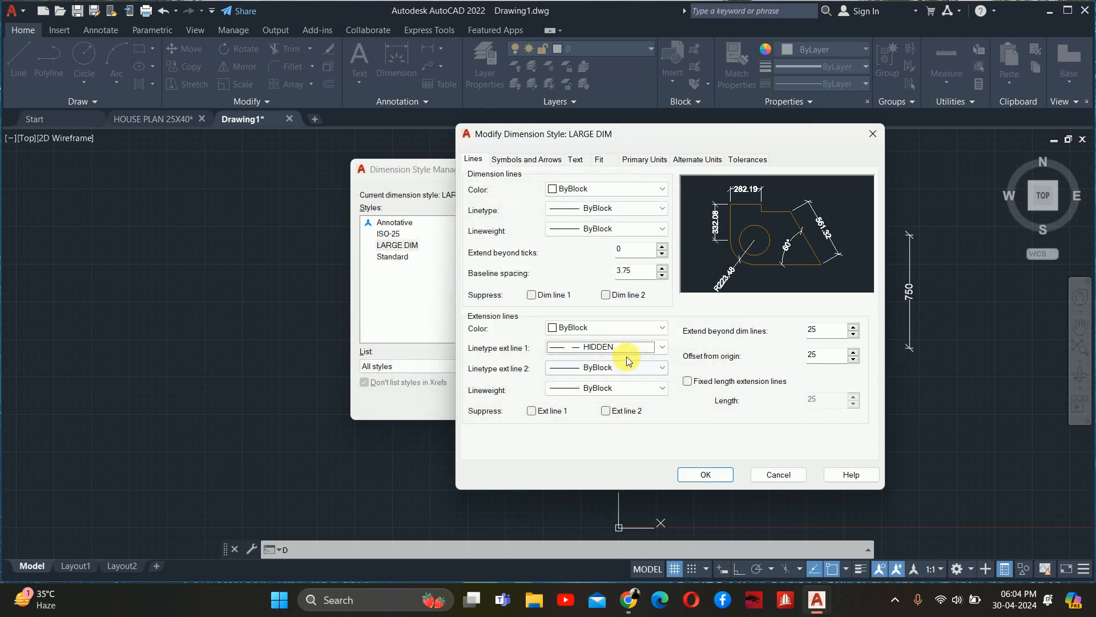
# - Assign the HIDDEN linetype to the second extension line, save the style and make LARGE DIM current
pyautogui.click(610, 375)
pyautogui.click(606, 409)
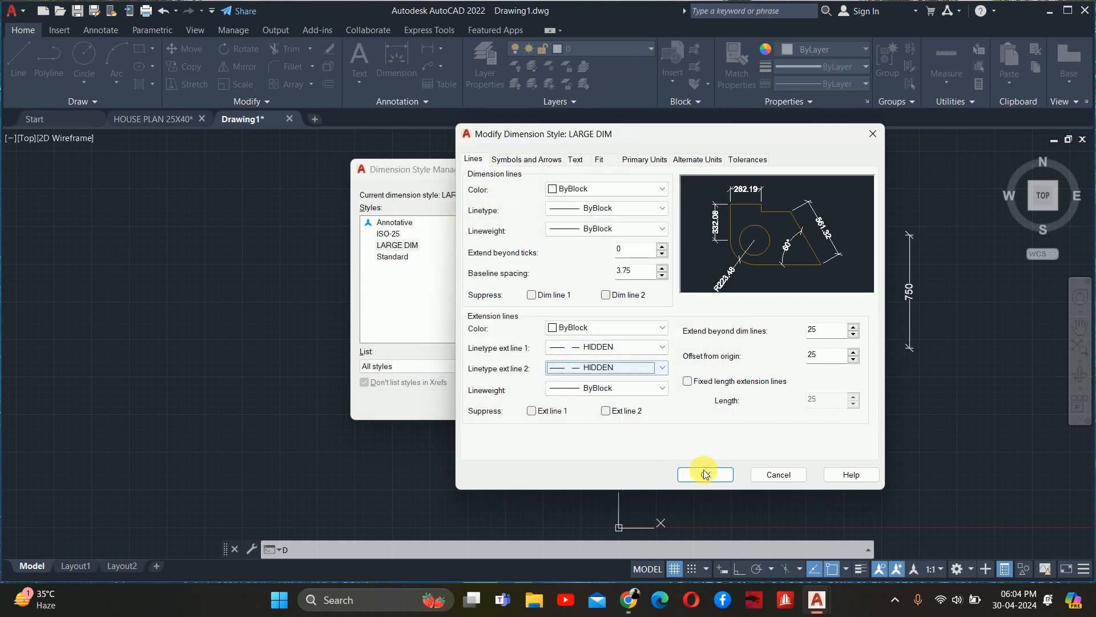
pyautogui.click(723, 475)
pyautogui.click(698, 219)
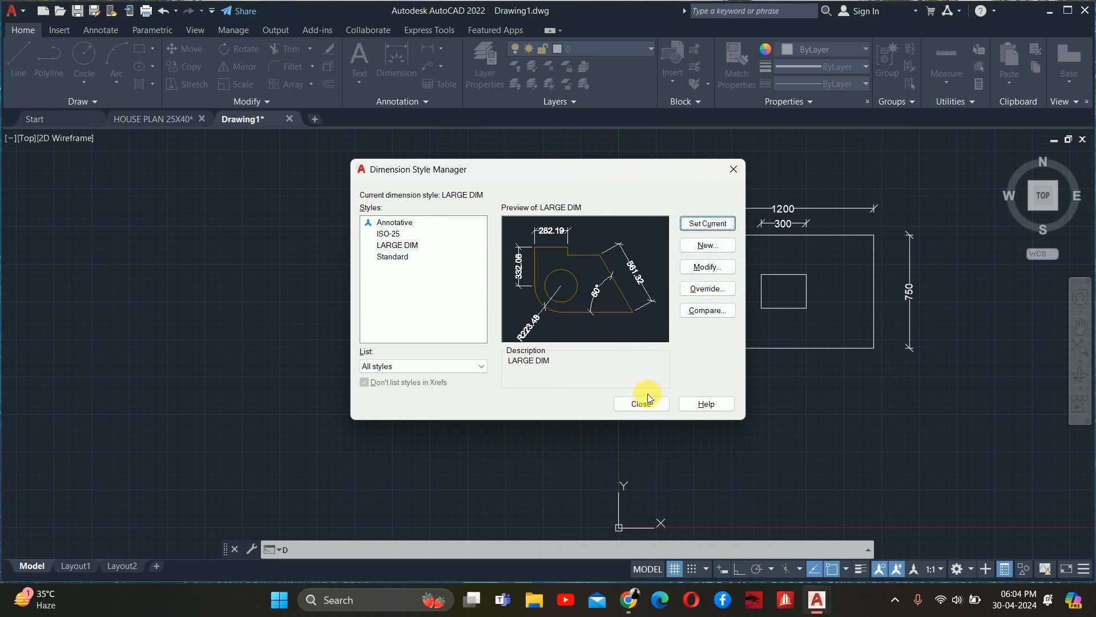
pyautogui.click(647, 402)
pyautogui.press('Escape')
pyautogui.press('Escape')
# - Set the drawing's linetype scale factor to 10
pyautogui.scroll(2, 800, 261)
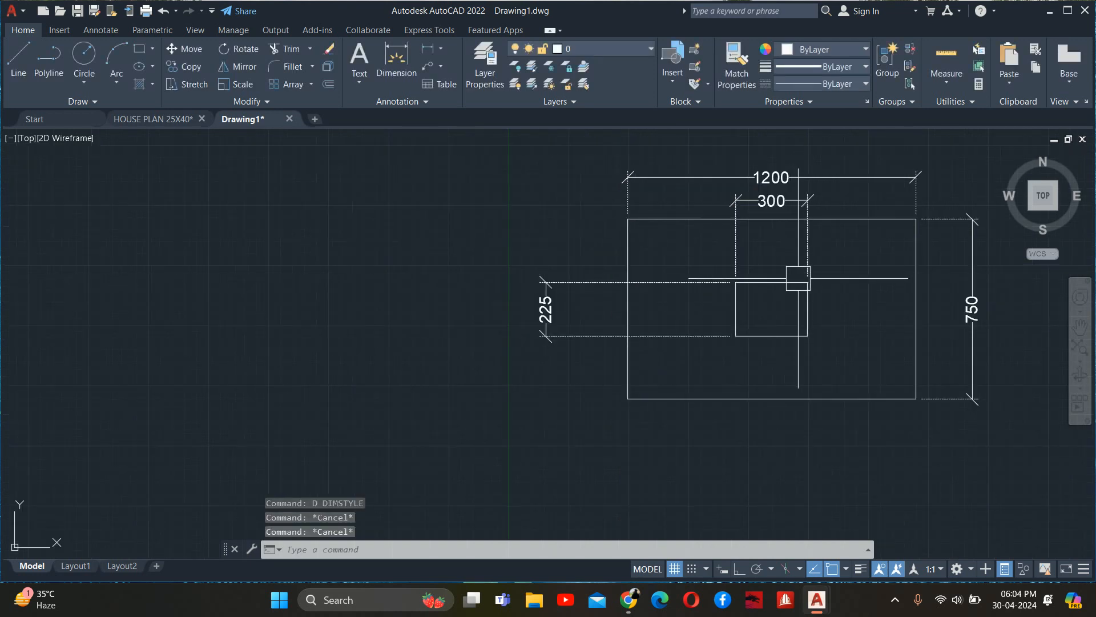
pyautogui.moveTo(799, 279); pyautogui.dragTo(668, 311, button='middle')
pyautogui.write('lts')
pyautogui.press('Return')
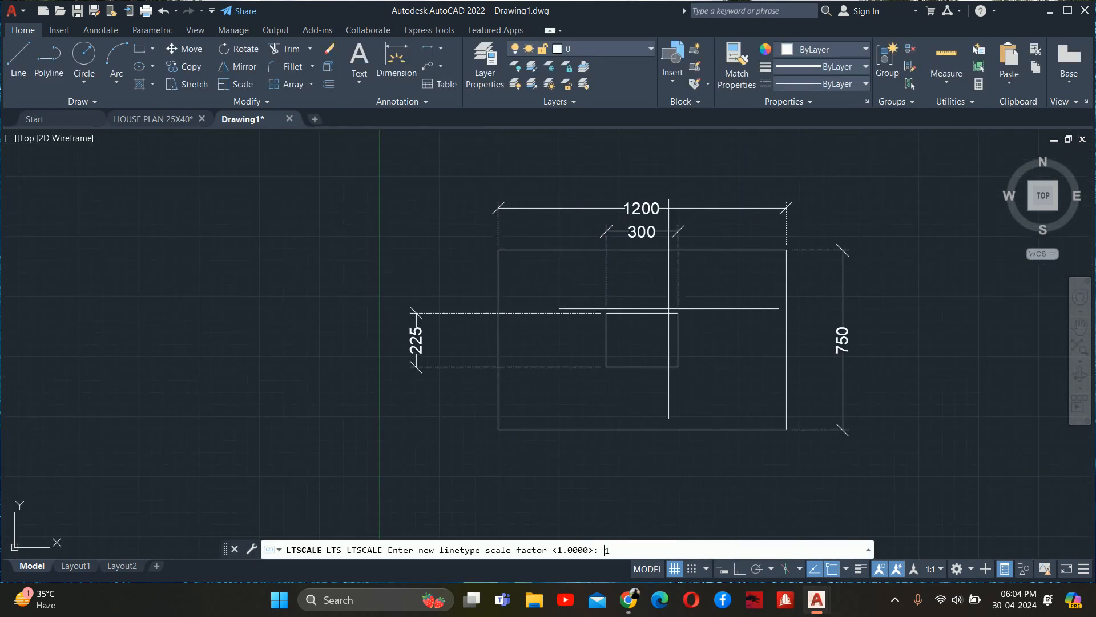
pyautogui.write('10')
pyautogui.press('Return')
pyautogui.press('Escape')
pyautogui.press('Escape')
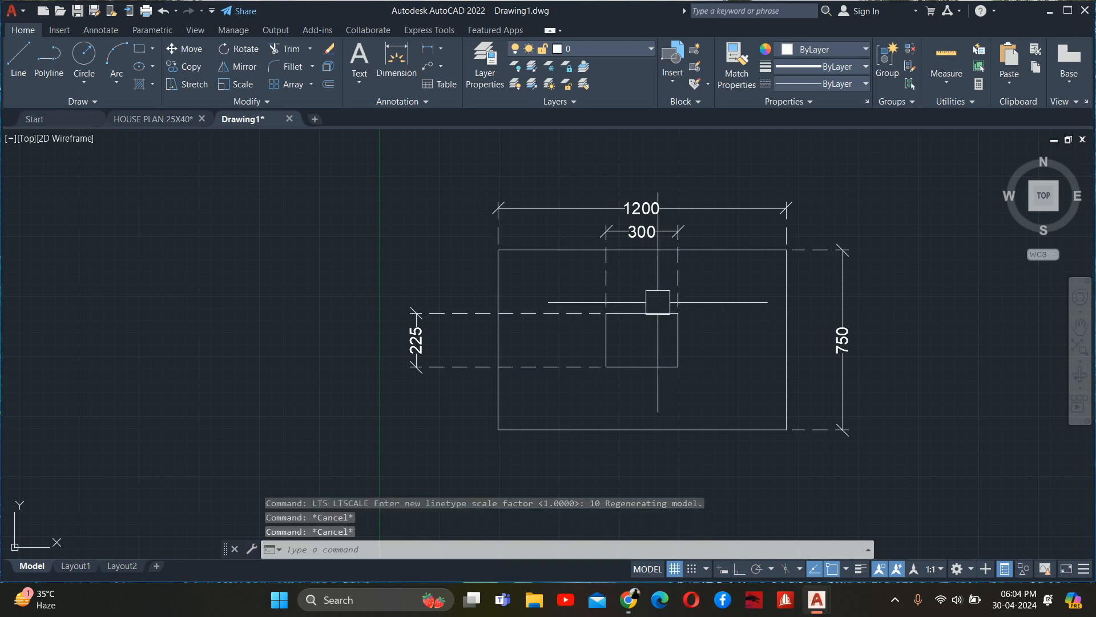
pyautogui.moveTo(673, 283); pyautogui.dragTo(693, 290, button='middle')
pyautogui.press('Escape')
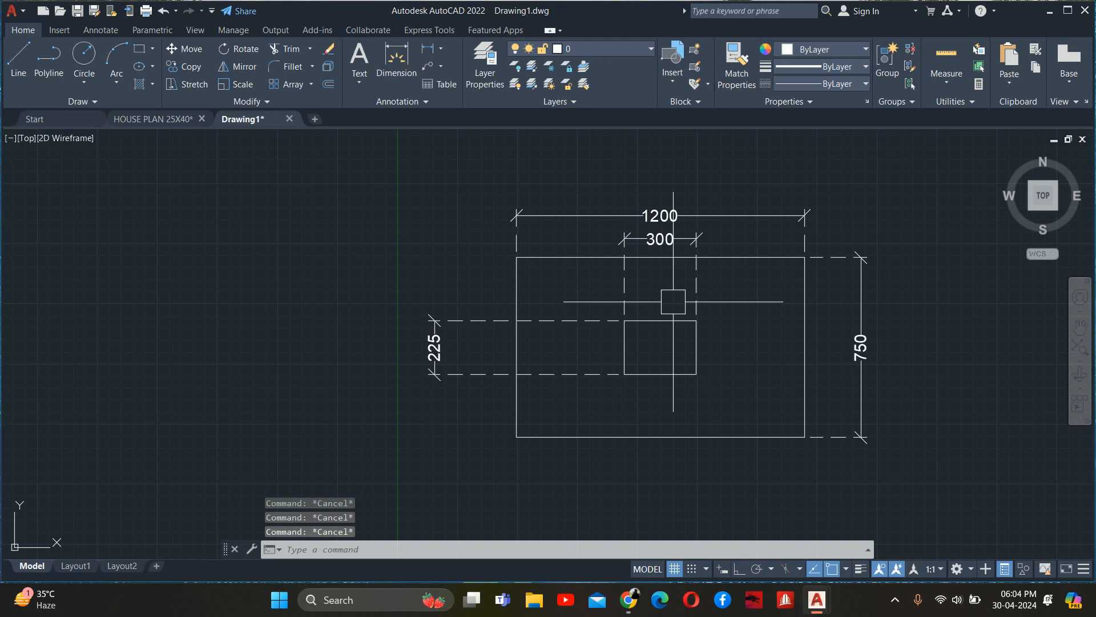
# - Create a new layer named CE-STRUCTURE-FOOTING DETIALS
pyautogui.write('l')
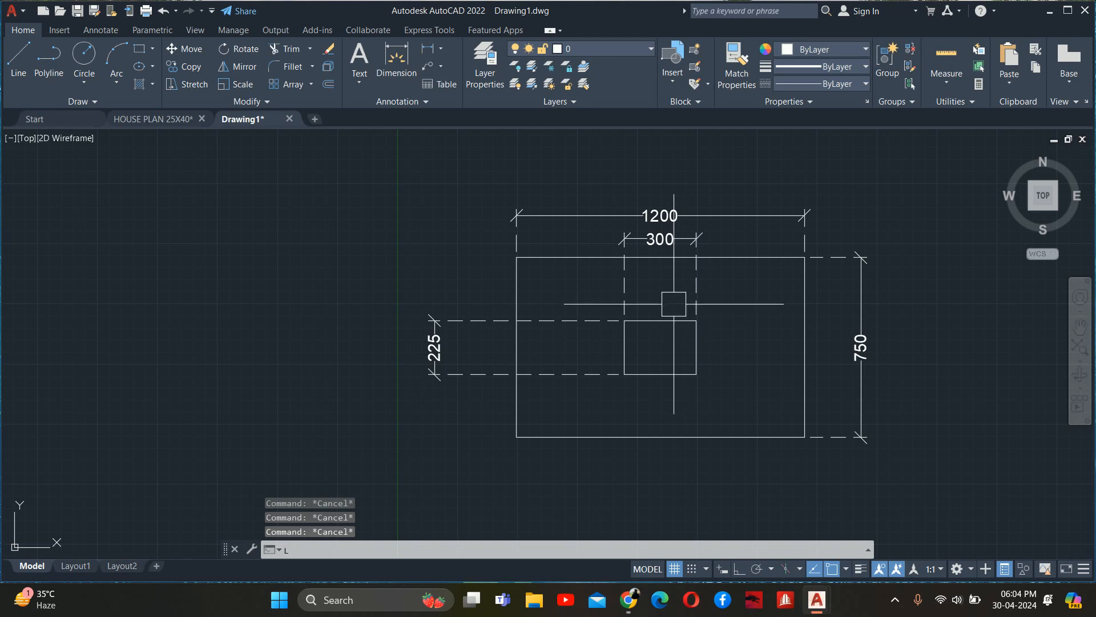
pyautogui.write('a')
pyautogui.press('Return')
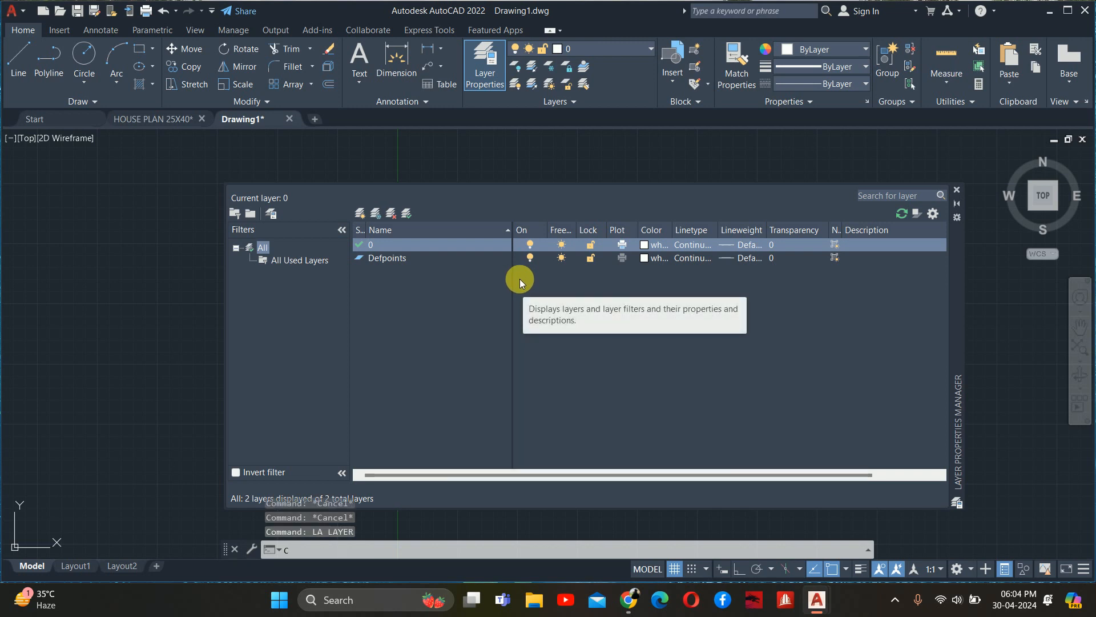
pyautogui.write('ce')
pyautogui.press('Escape')
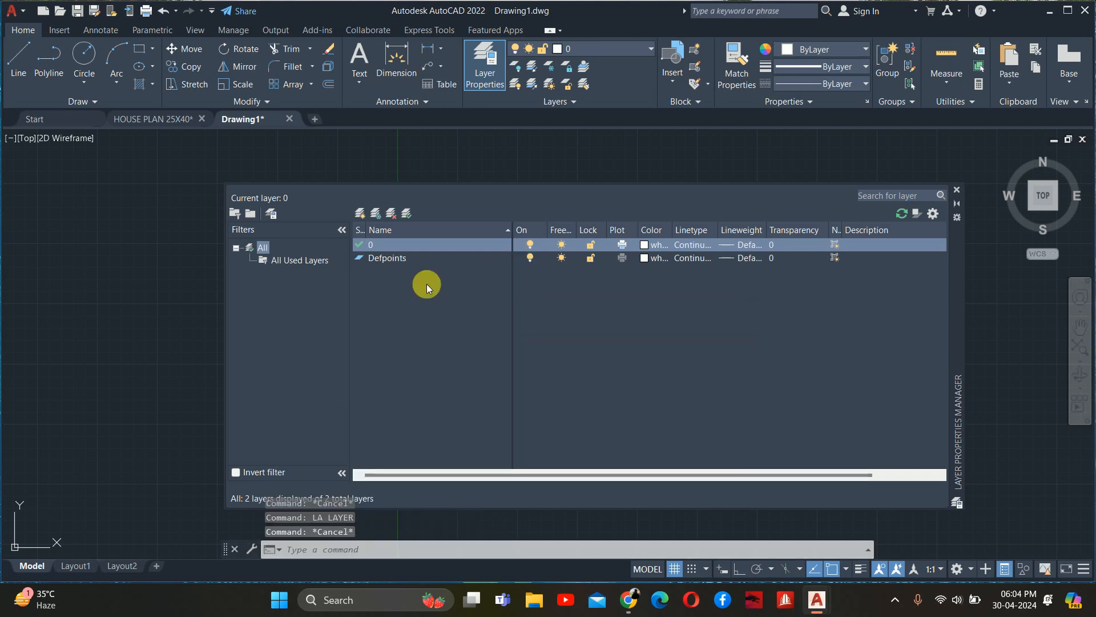
pyautogui.click(360, 214)
pyautogui.write('CE-')
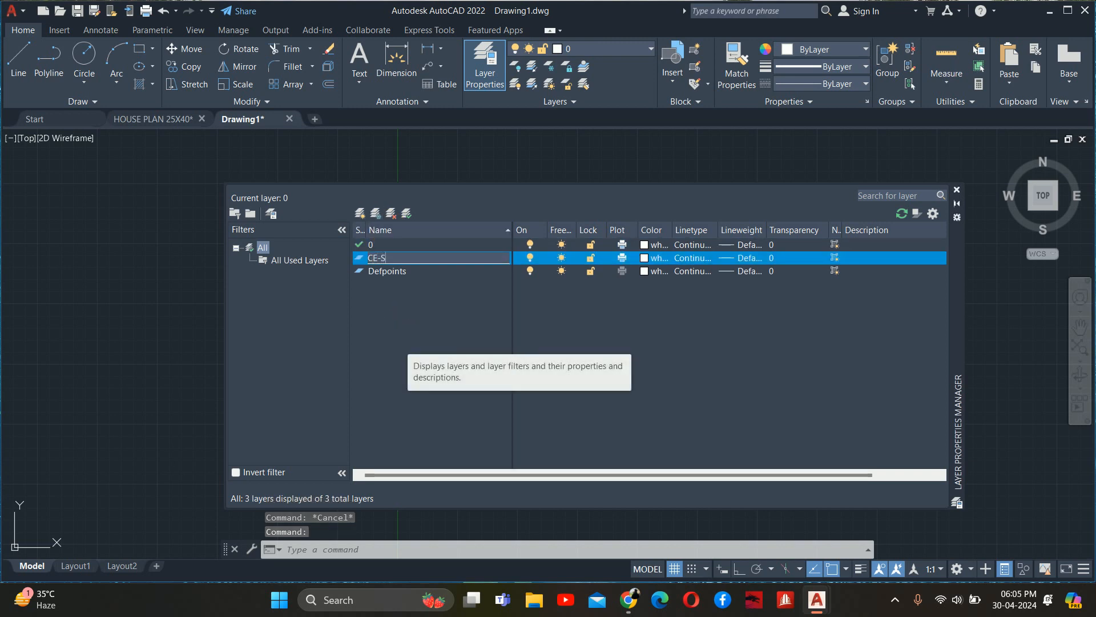
pyautogui.write('STRUCTURE-FOOTIN')
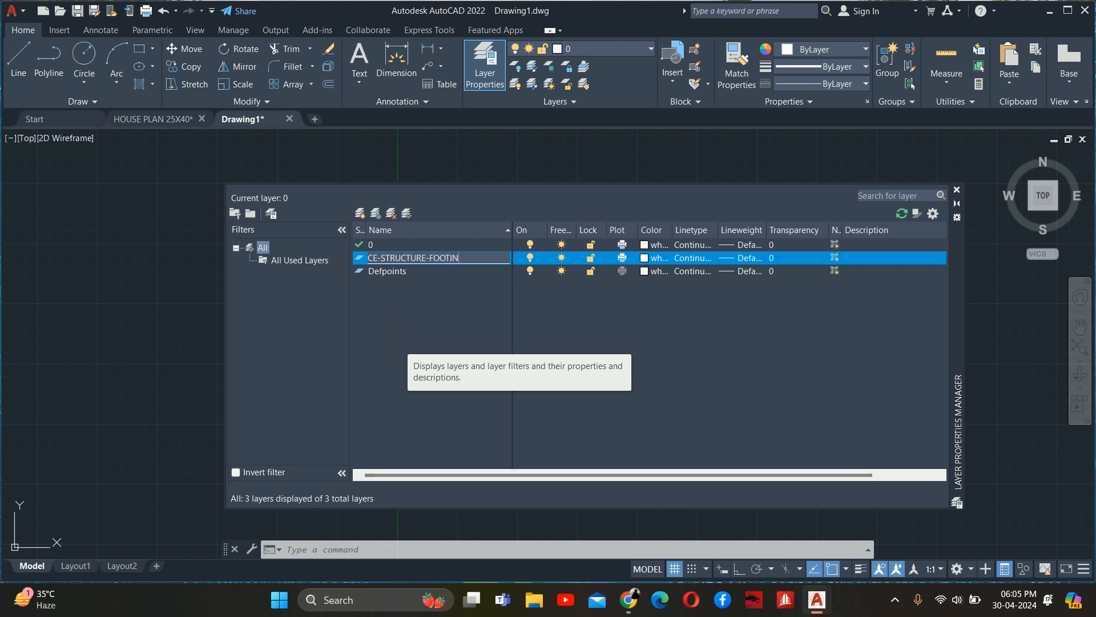
pyautogui.write('G DETIALS')
pyautogui.press('Return')
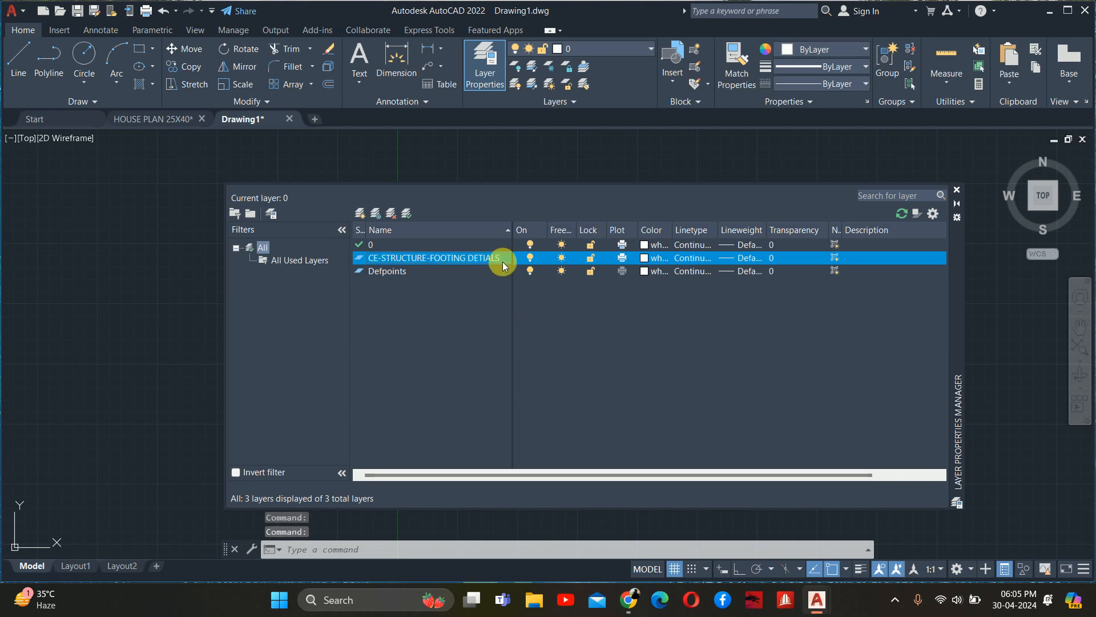
# - Set the CE-STRUCTURE-FOOTING DETIALS layer's color to yellow and make it the current layer
pyautogui.click(644, 258)
pyautogui.click(609, 345)
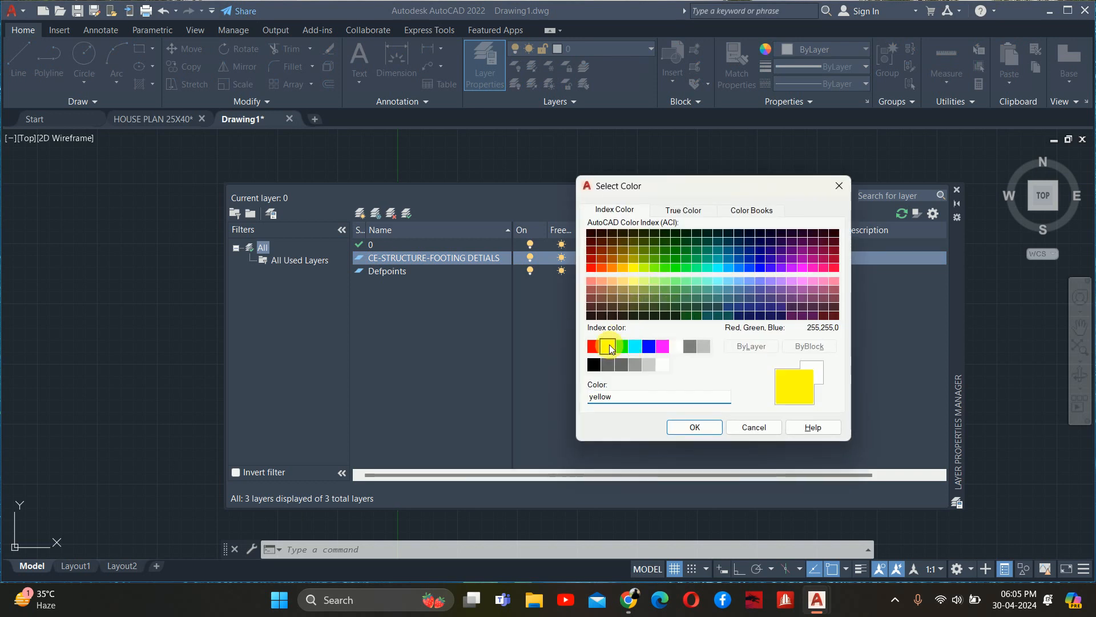
pyautogui.click(691, 429)
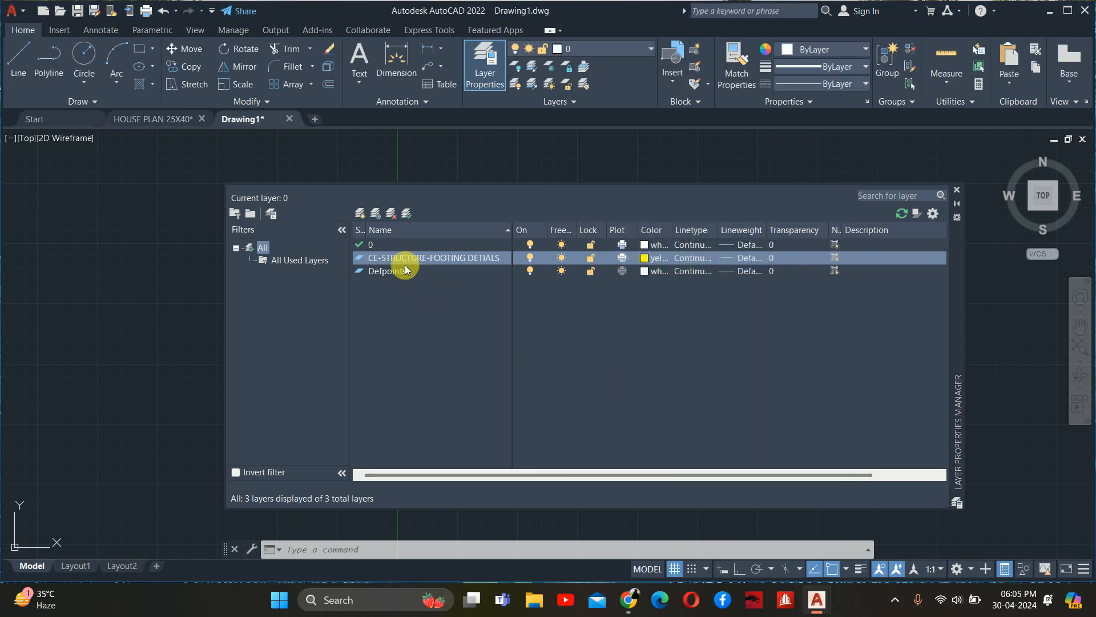
pyautogui.doubleClick(388, 260)
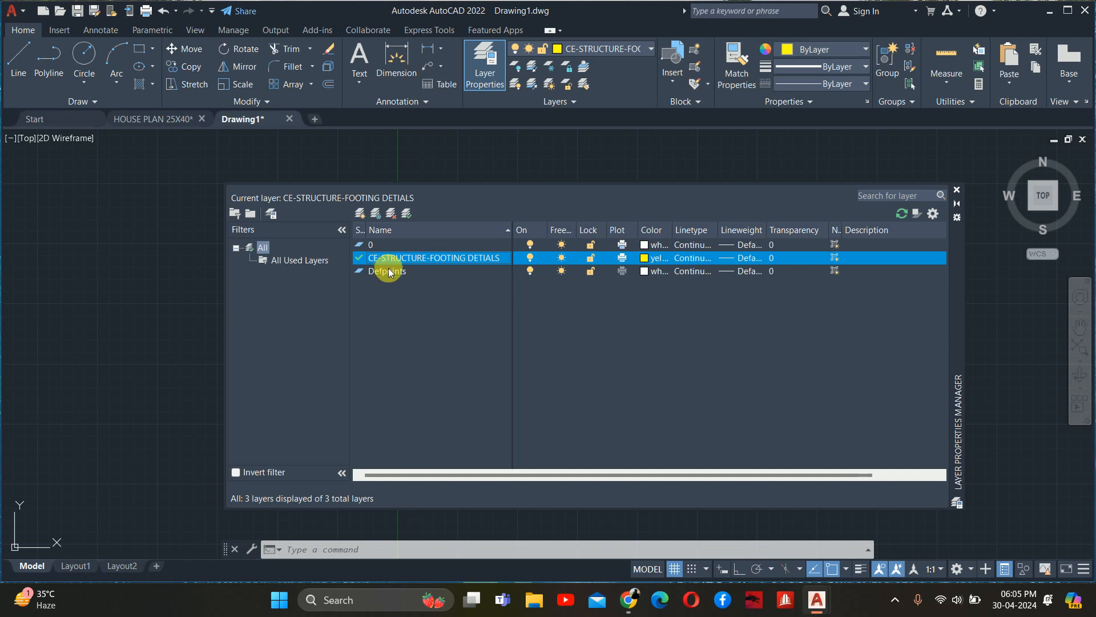
# - Add a layer named CE-STRUCTURE-TEXT with the color white and close the layer manager
pyautogui.click(360, 214)
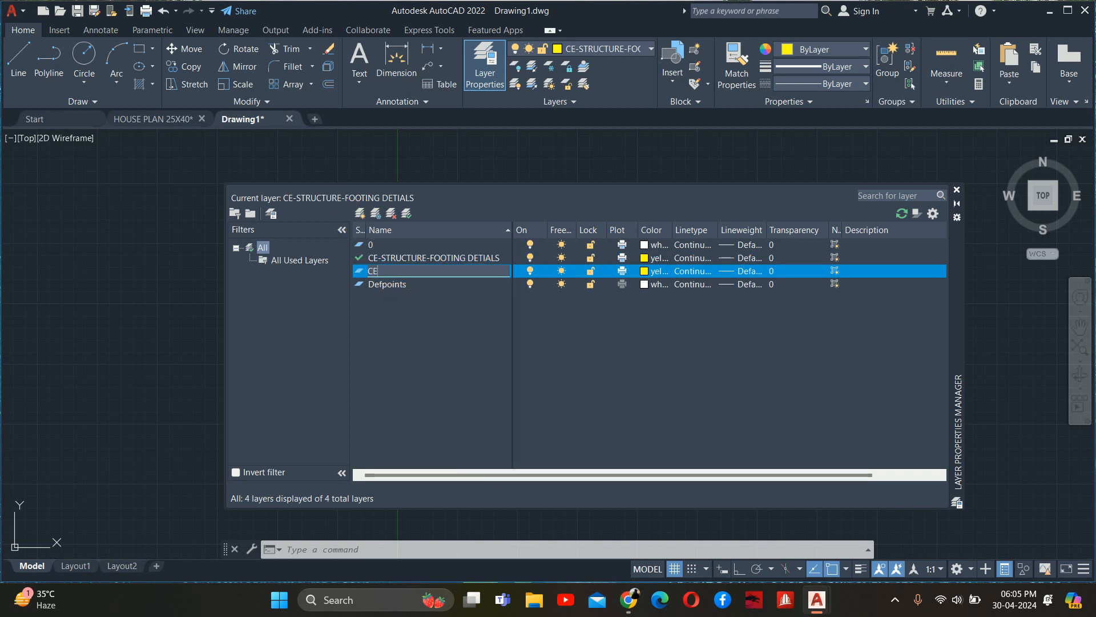
pyautogui.write('CE-STRUCTURE')
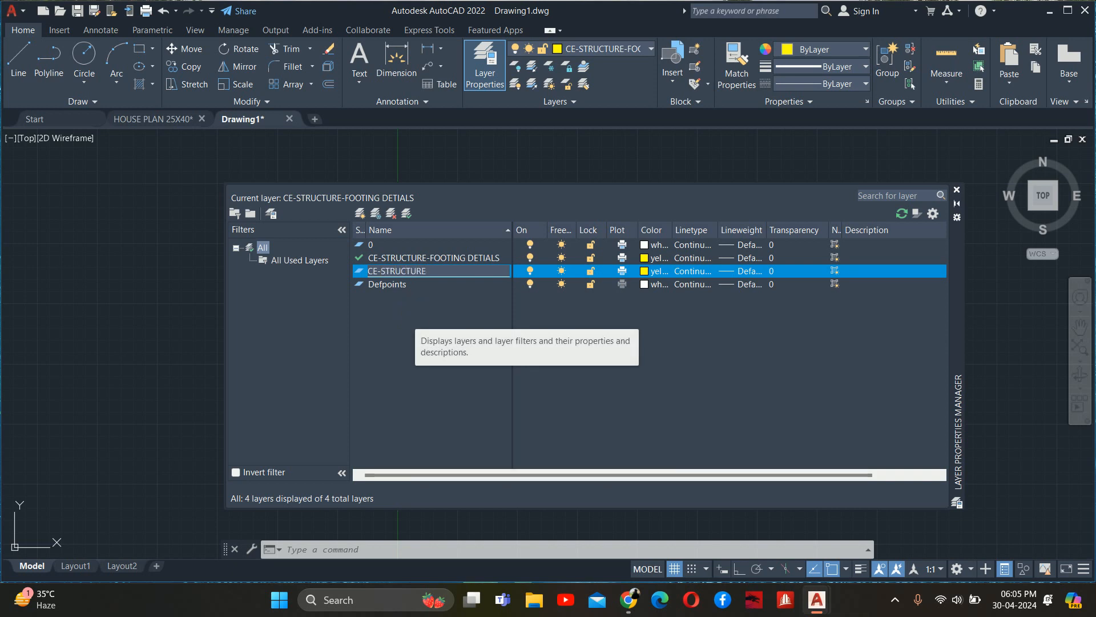
pyautogui.write('-TEXT')
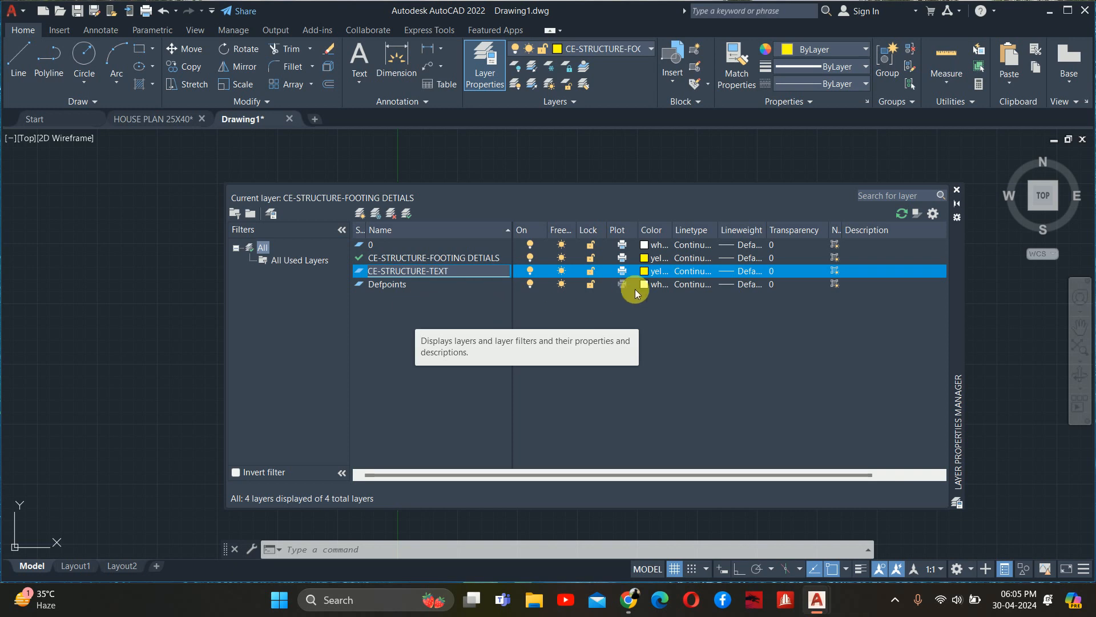
pyautogui.click(644, 271)
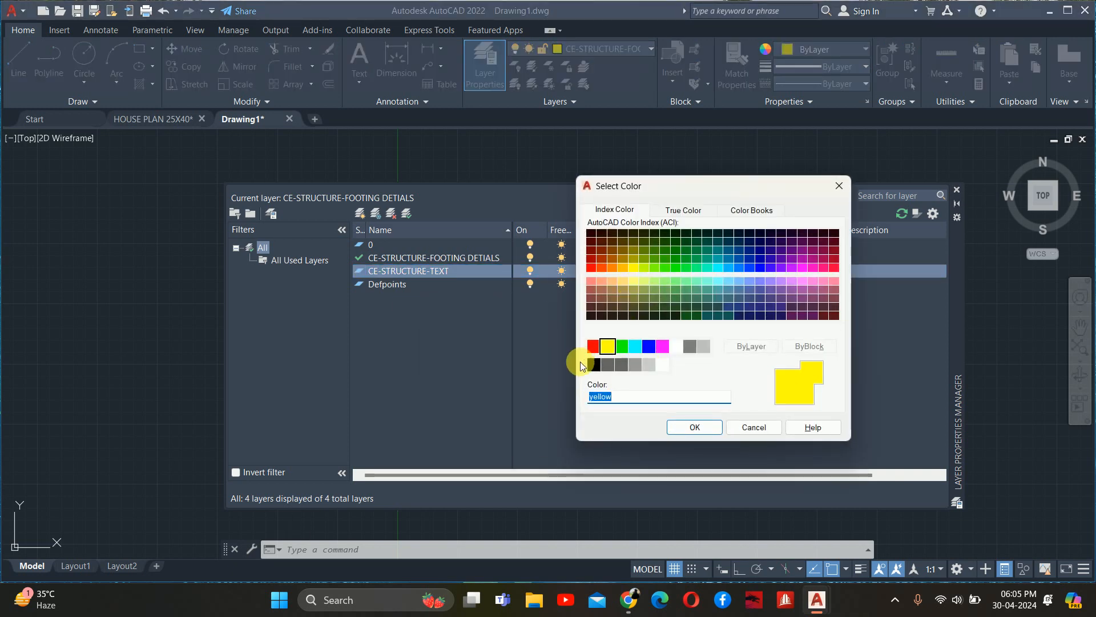
pyautogui.click(676, 347)
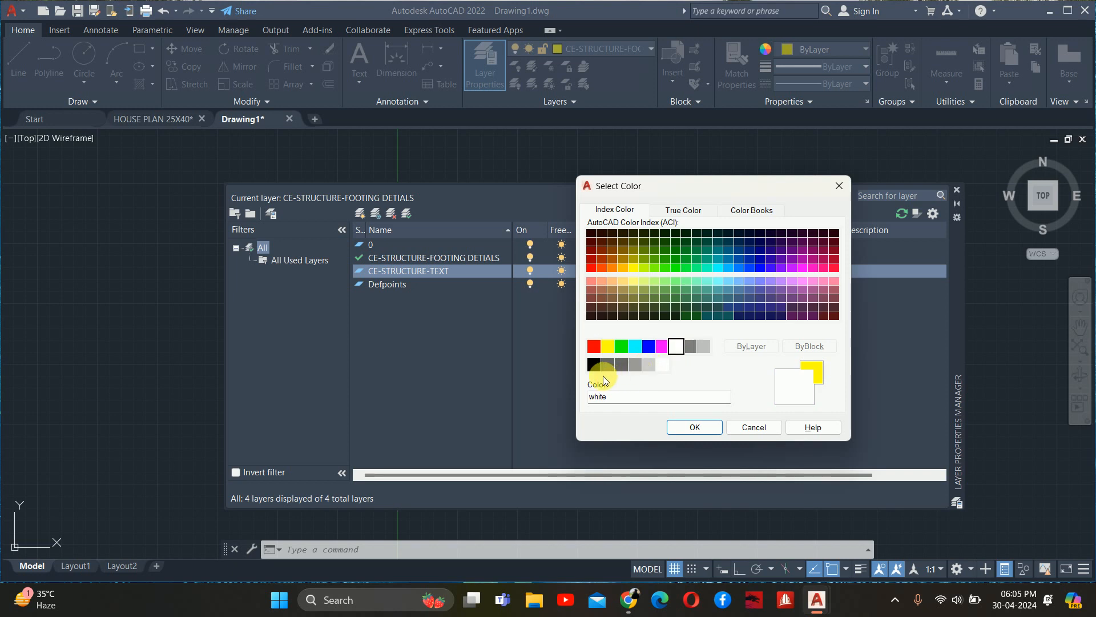
pyautogui.click(664, 347)
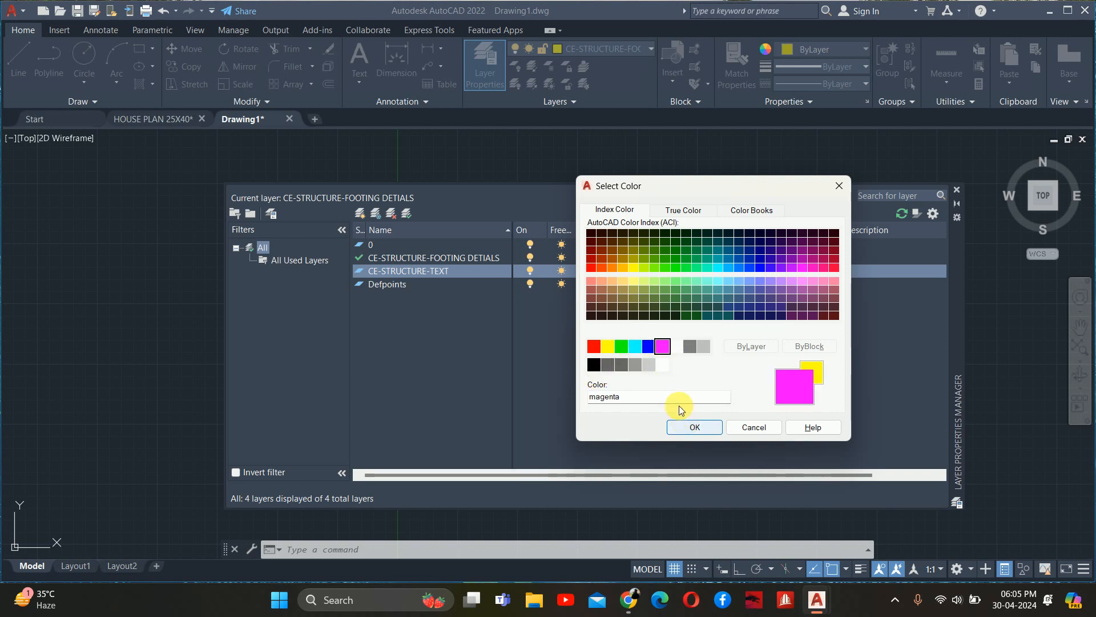
pyautogui.click(676, 347)
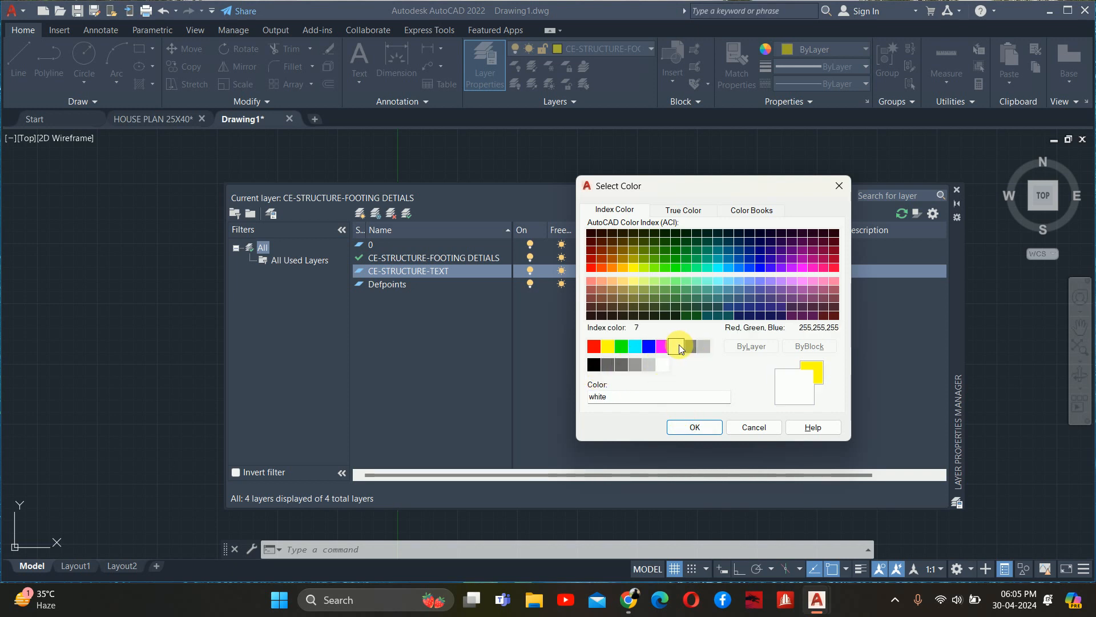
pyautogui.click(684, 430)
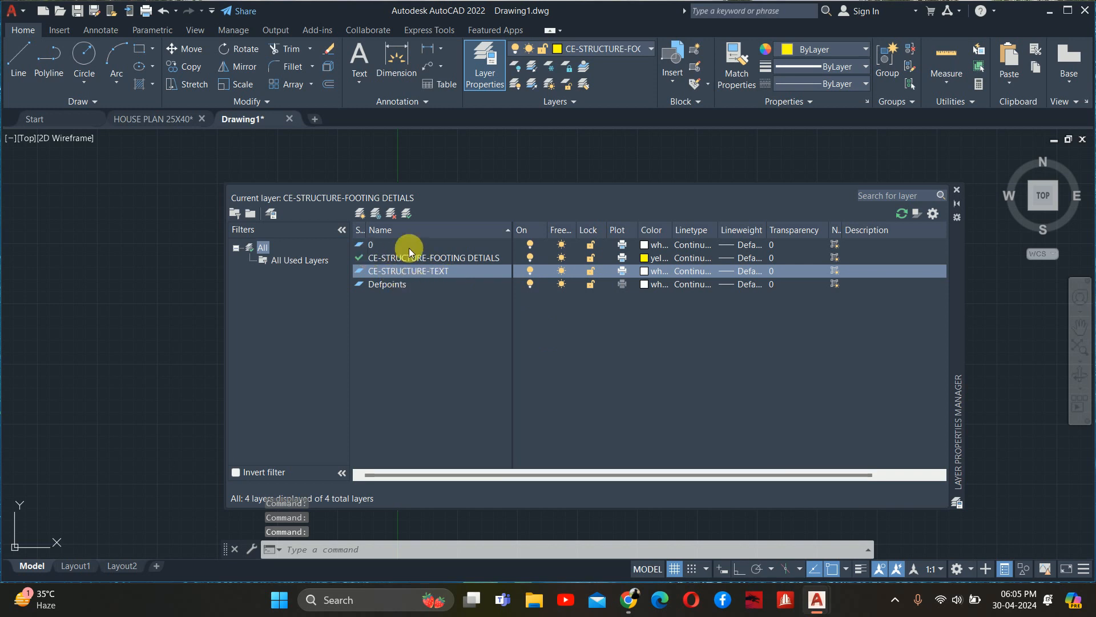
pyautogui.click(957, 190)
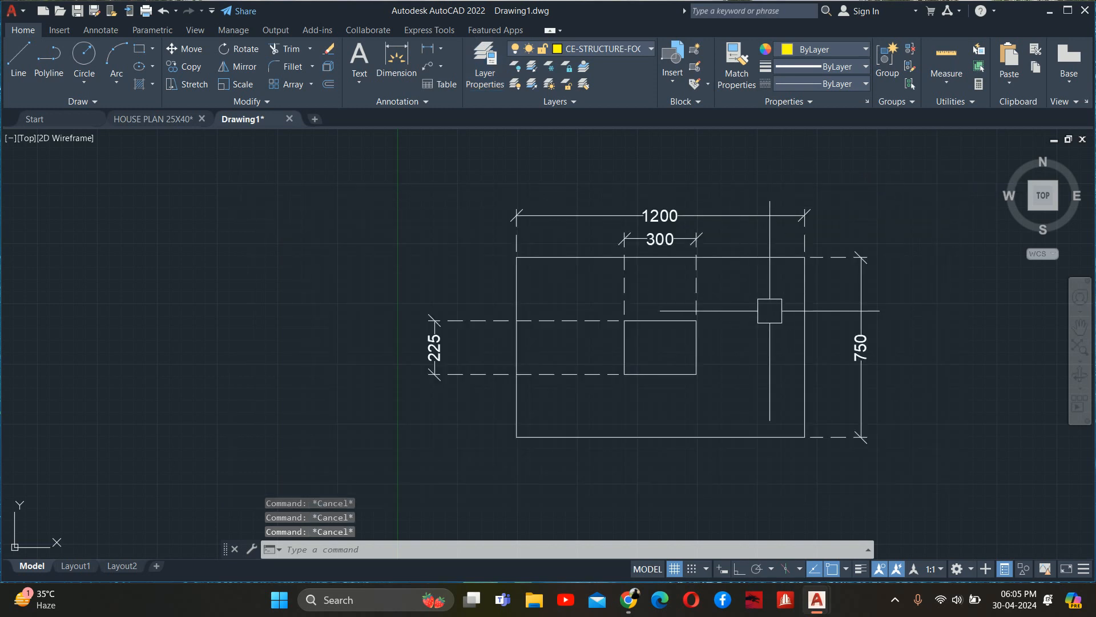
# - Move the outer footing rectangle to the CE-STRUCTURE-FOOTING DETIALS layer
pyautogui.click(794, 313)
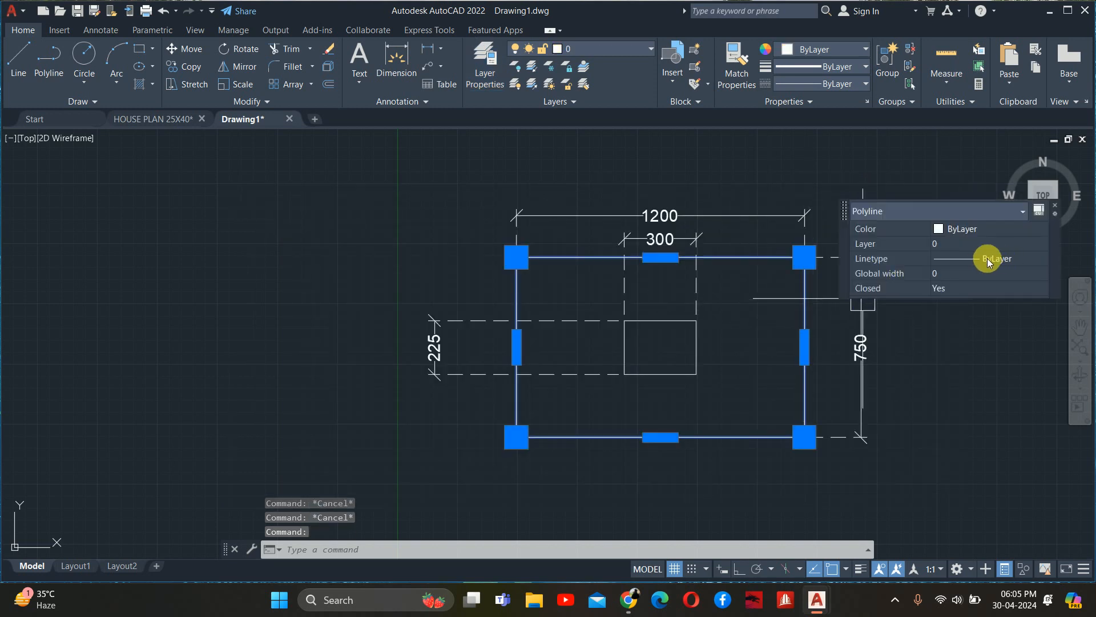
pyautogui.click(987, 258)
pyautogui.click(985, 254)
pyautogui.click(981, 245)
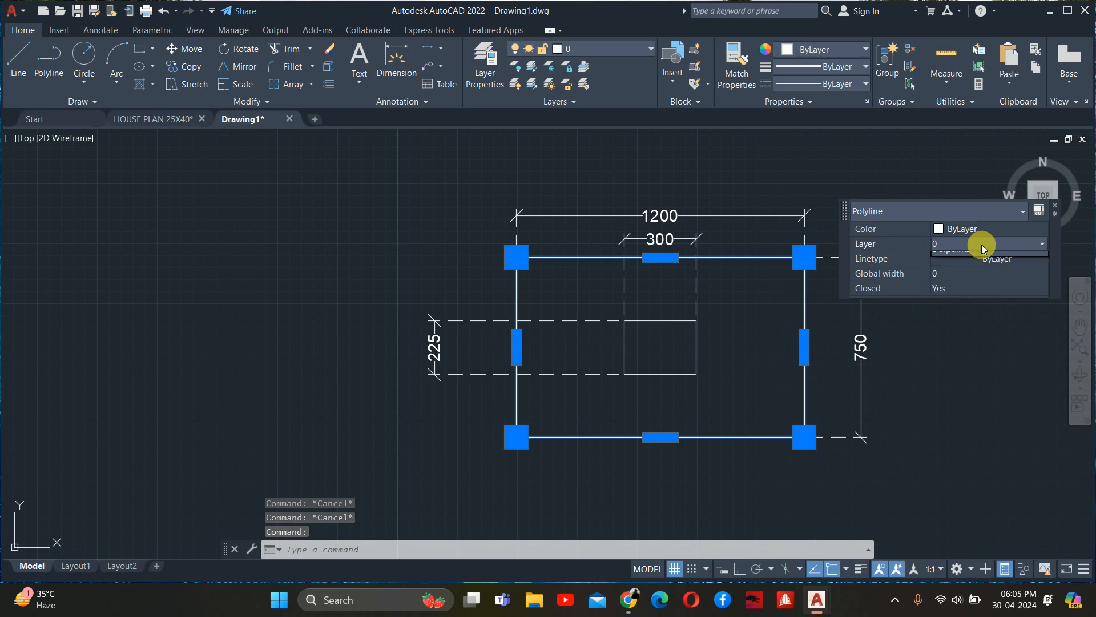
pyautogui.click(975, 272)
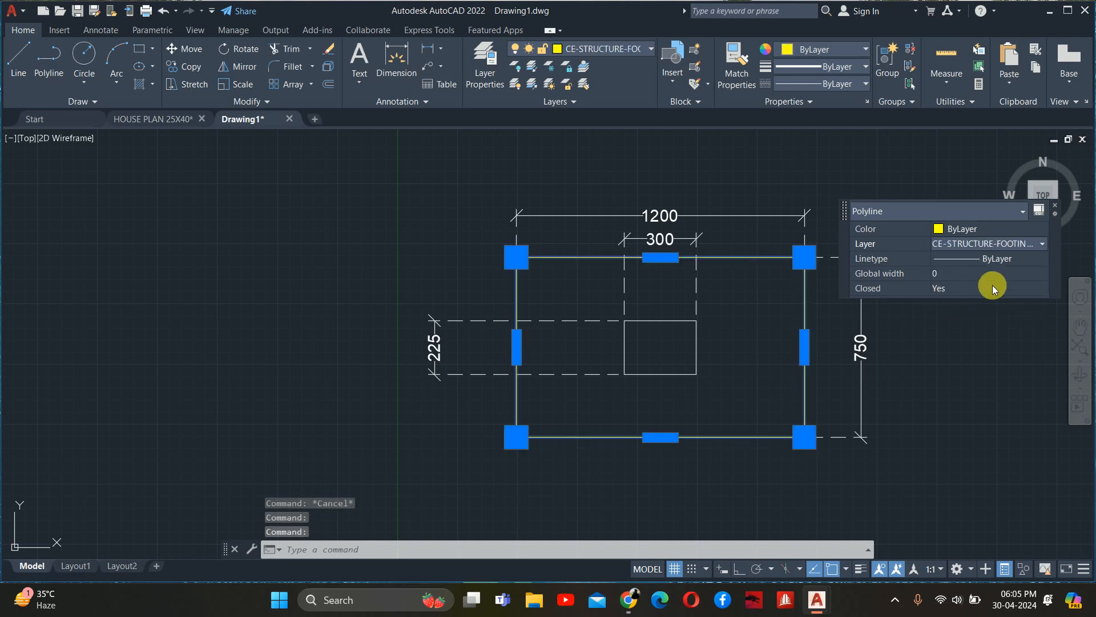
pyautogui.press('Escape')
pyautogui.press('Escape')
# - Move the inner column rectangle to the CE-STRUCTURE-FOOTING DETIALS layer
pyautogui.click(696, 346)
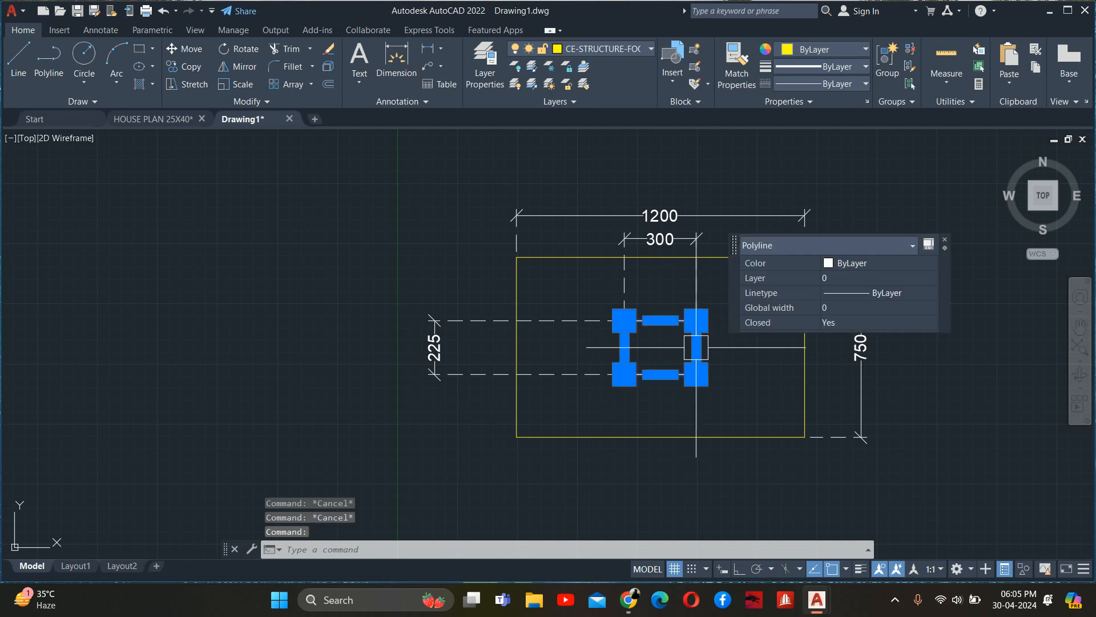
pyautogui.click(880, 283)
pyautogui.click(889, 295)
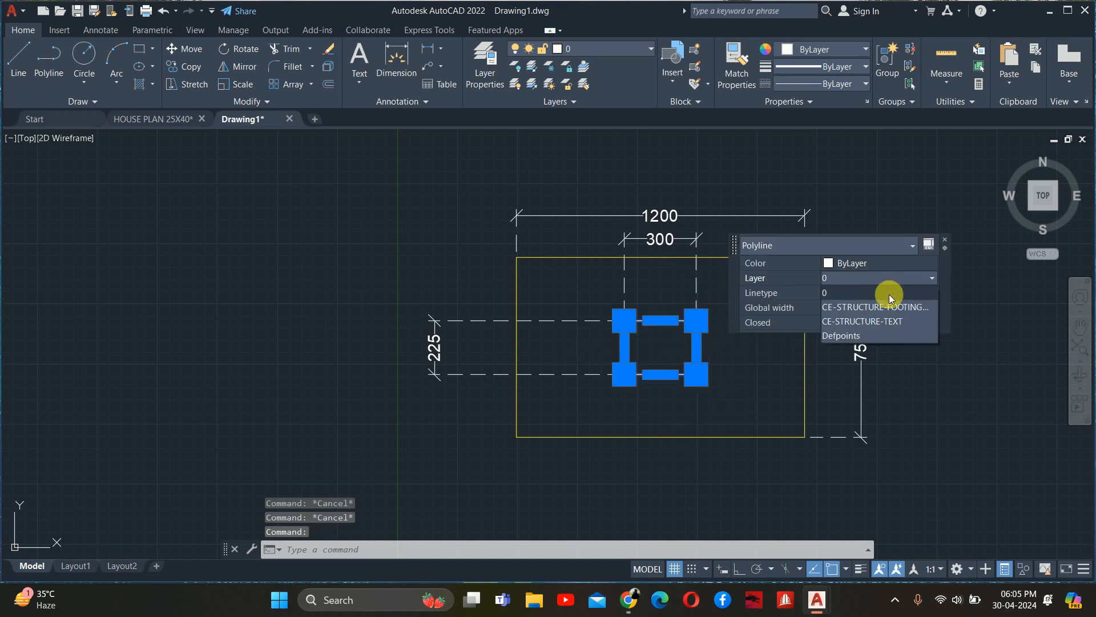
pyautogui.click(876, 307)
pyautogui.press('Escape')
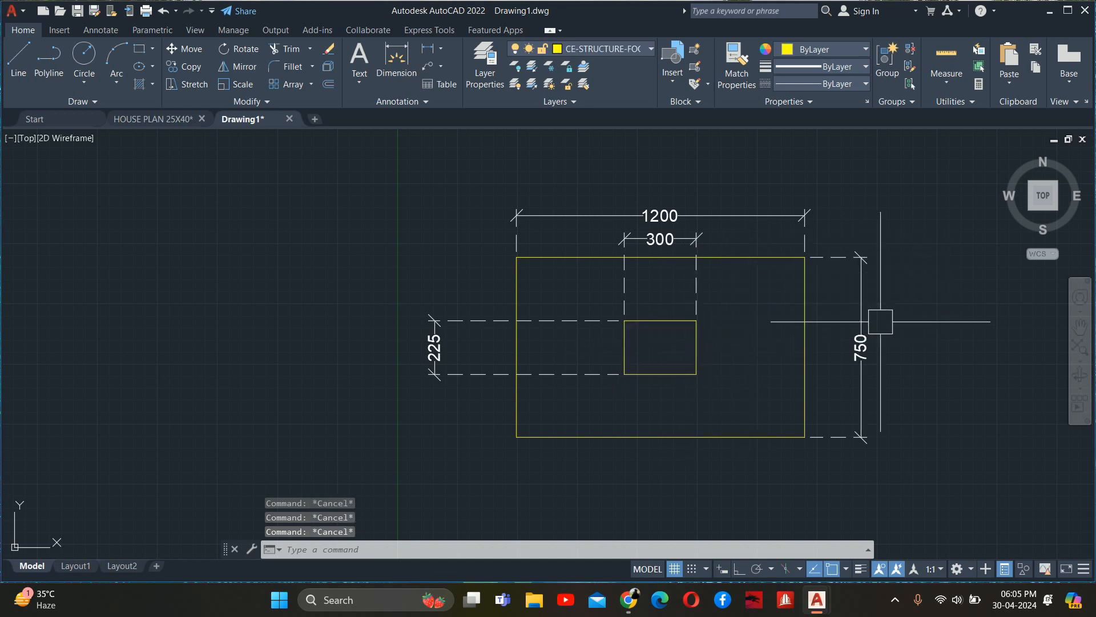
pyautogui.click(882, 320)
pyautogui.click(852, 320)
pyautogui.click(700, 184)
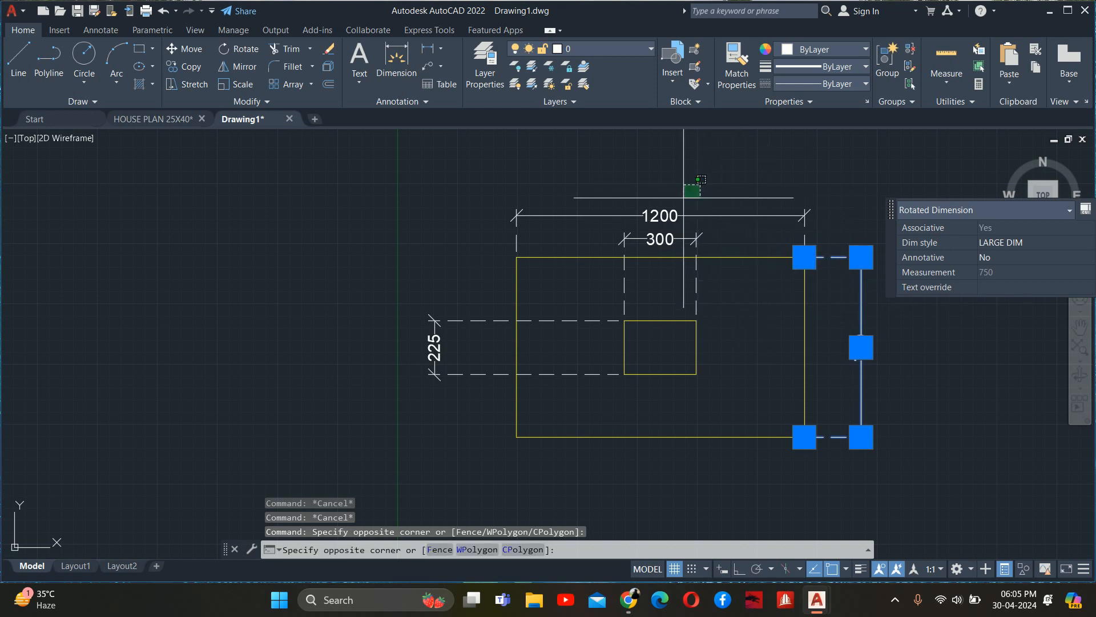
pyautogui.click(617, 244)
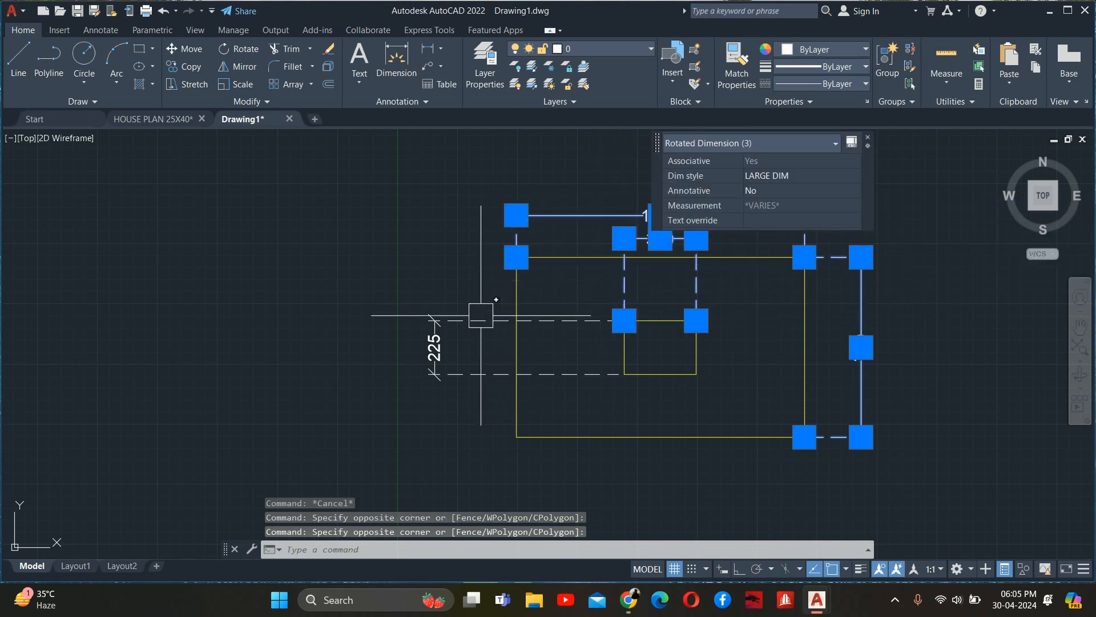
pyautogui.click(481, 319)
pyautogui.click(653, 258)
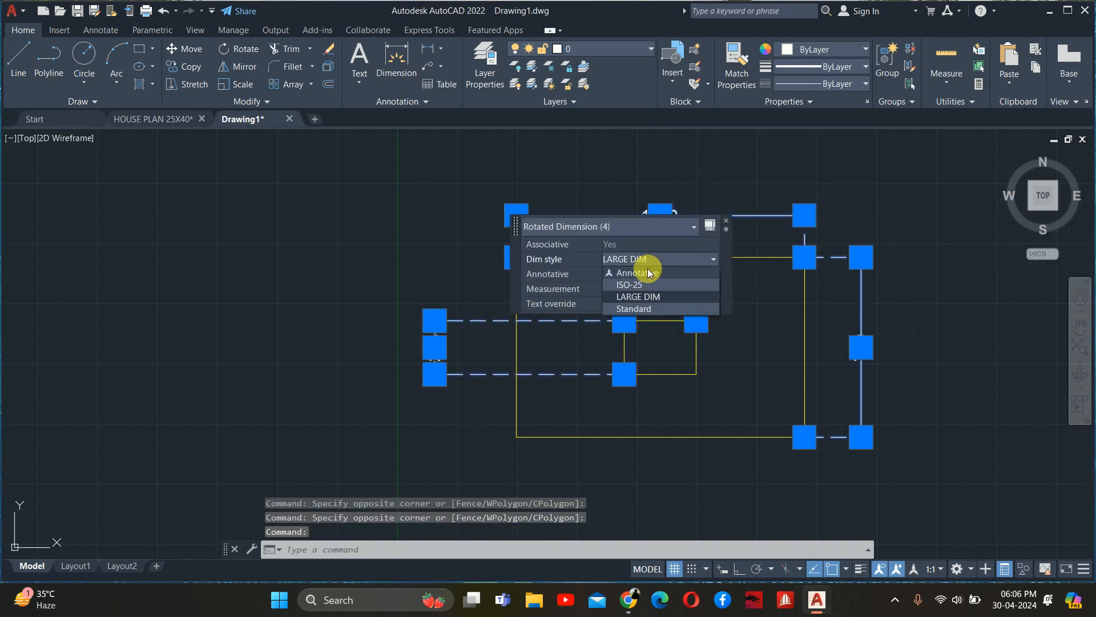
pyautogui.click(624, 255)
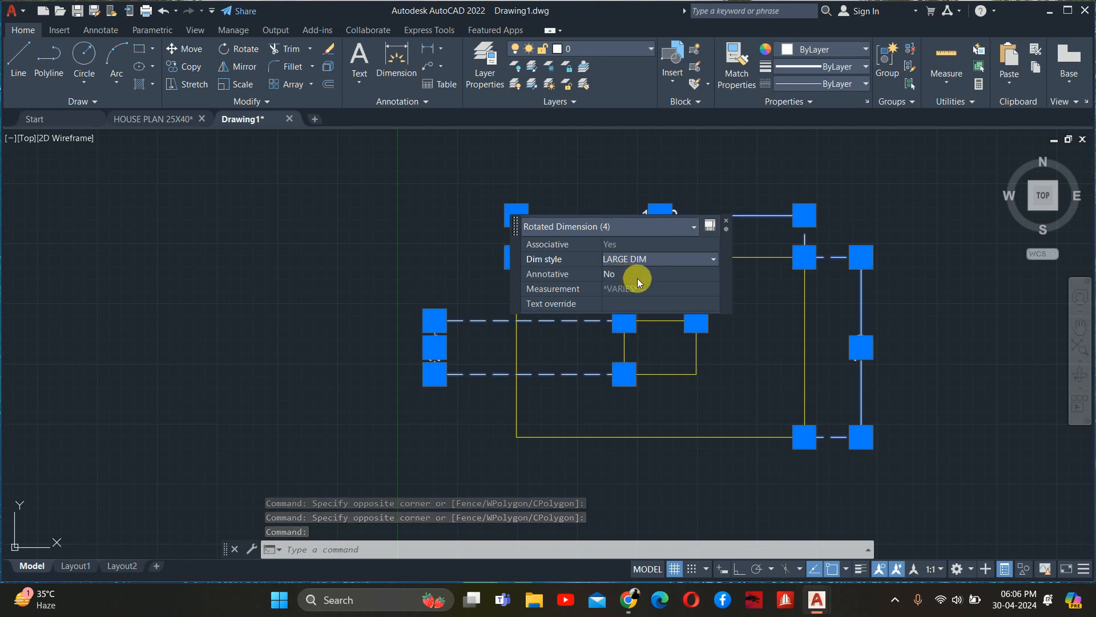
pyautogui.press('Escape')
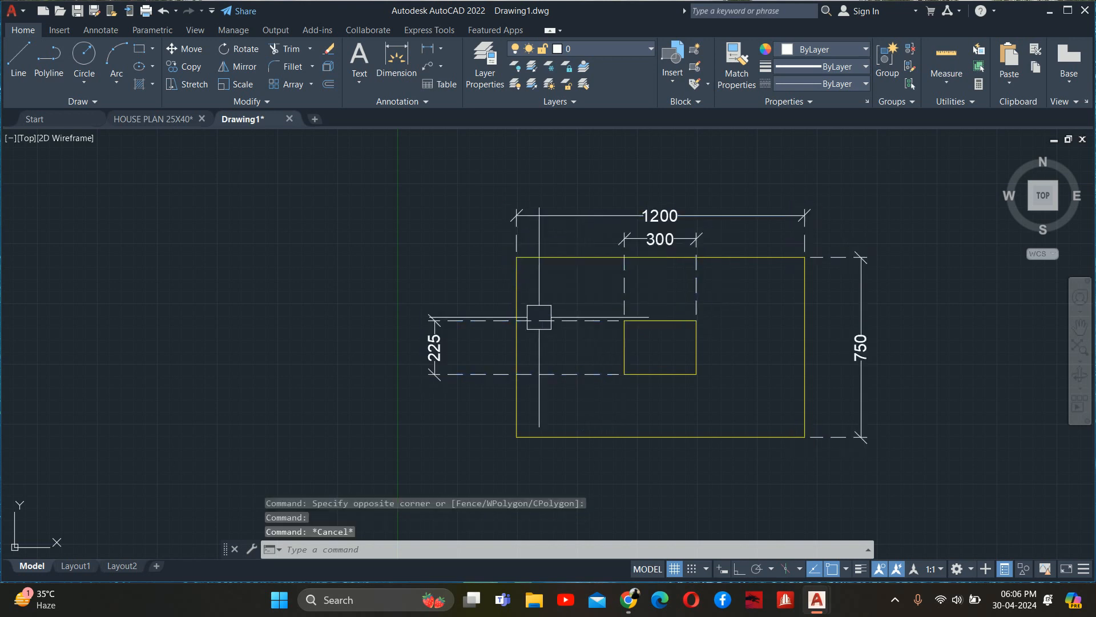
# - Assign all four footing and column dimensions to the CE-STRUCTURE-TEXT layer through their object properties
pyautogui.click(838, 182)
pyautogui.click(608, 231)
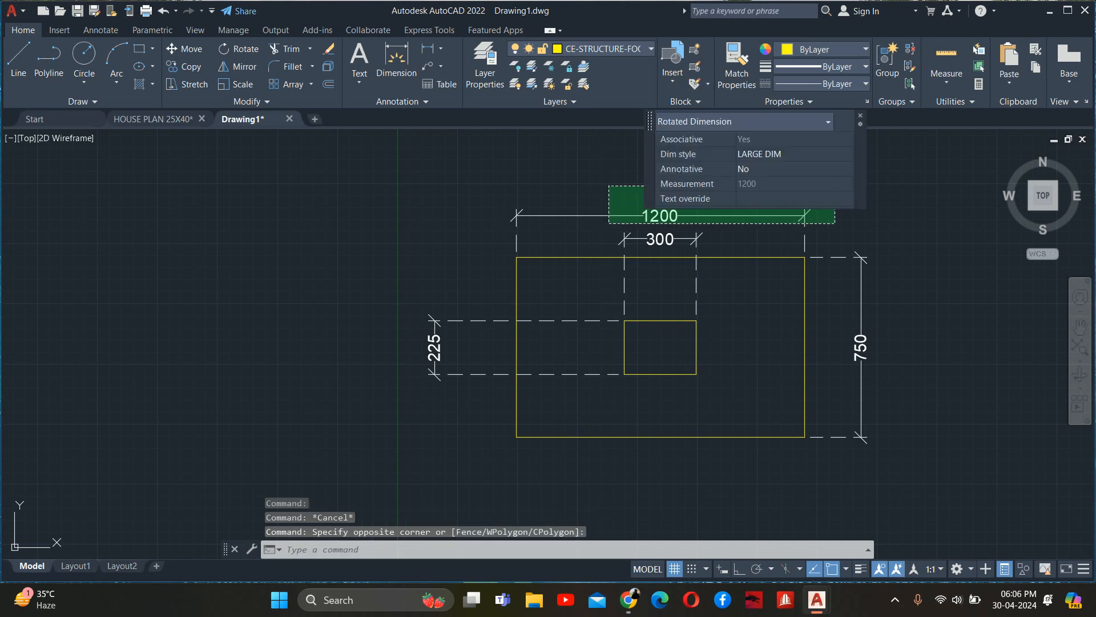
pyautogui.click(639, 239)
pyautogui.click(862, 319)
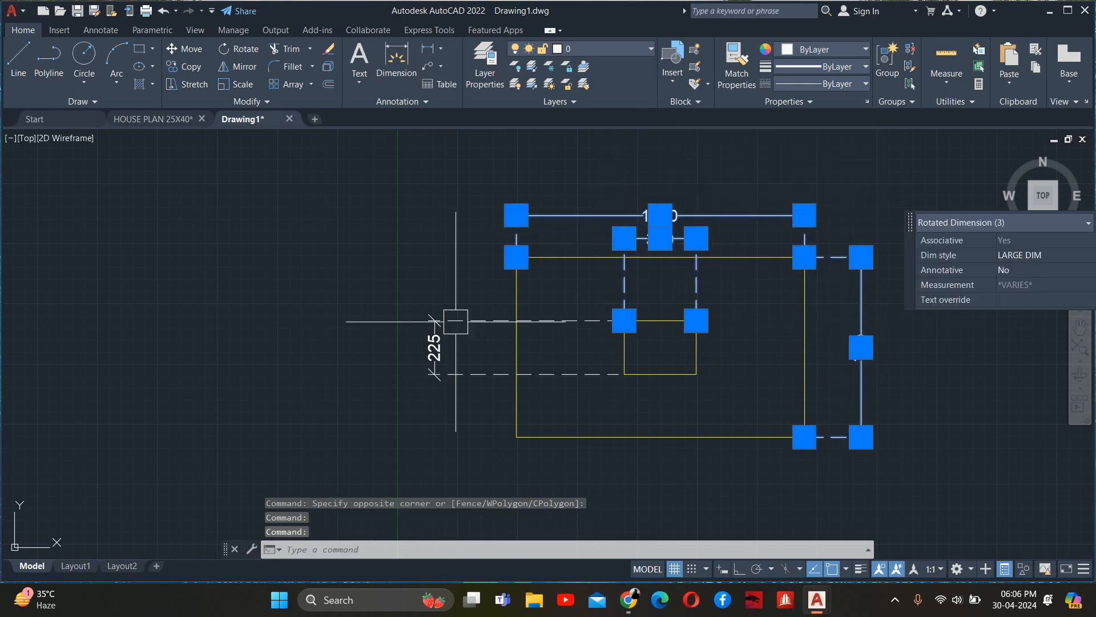
pyautogui.click(434, 324)
pyautogui.moveTo(433, 324)
pyautogui.write('PR')
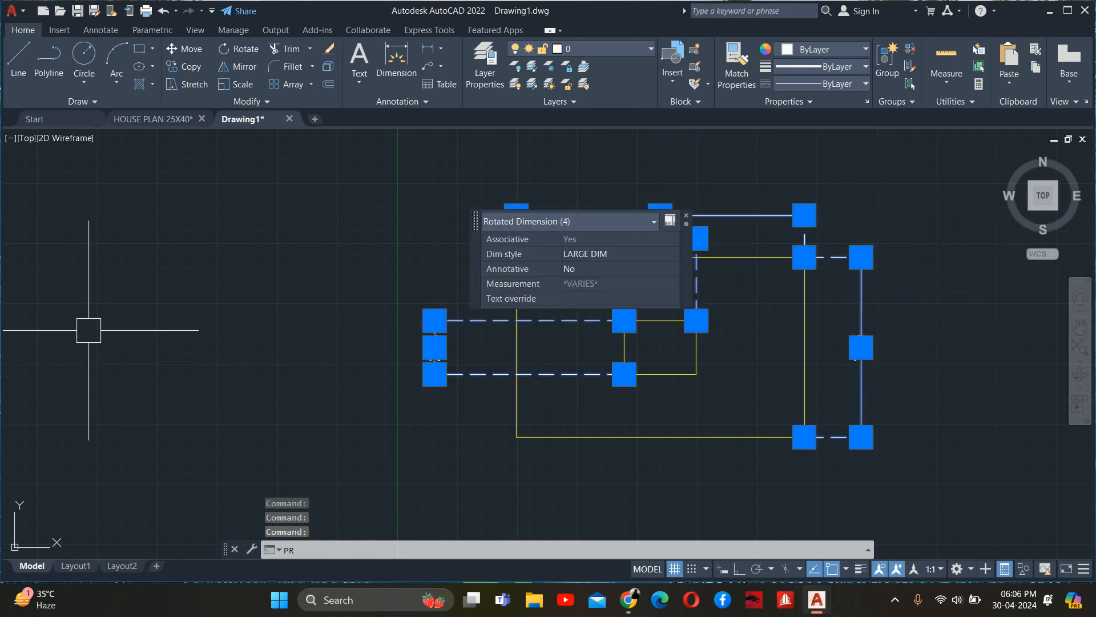
pyautogui.press('Return')
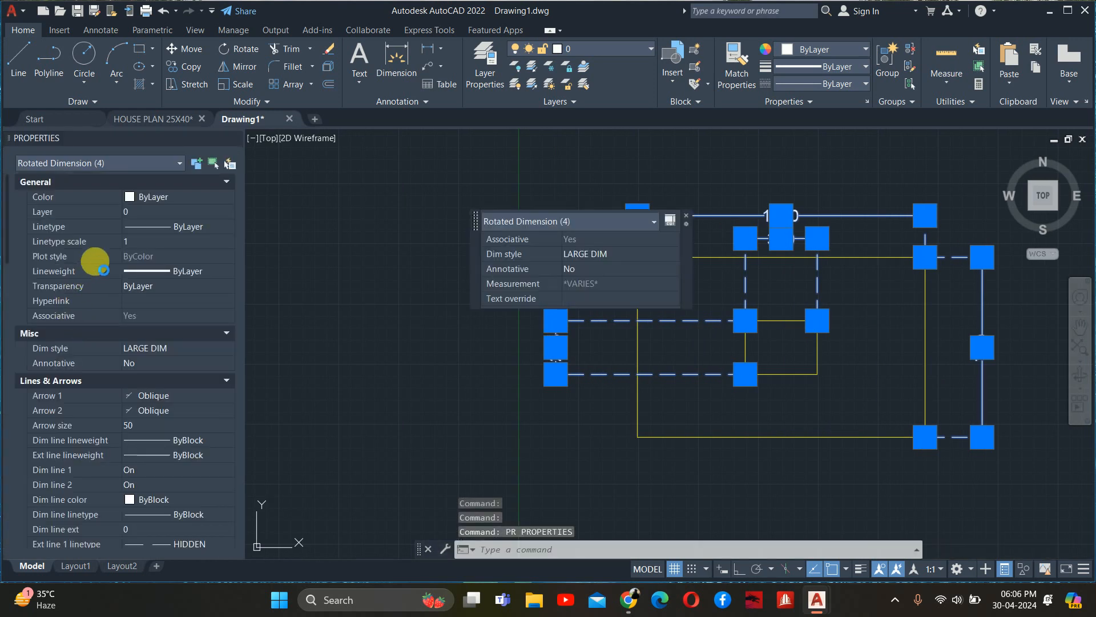
pyautogui.click(161, 213)
pyautogui.click(161, 211)
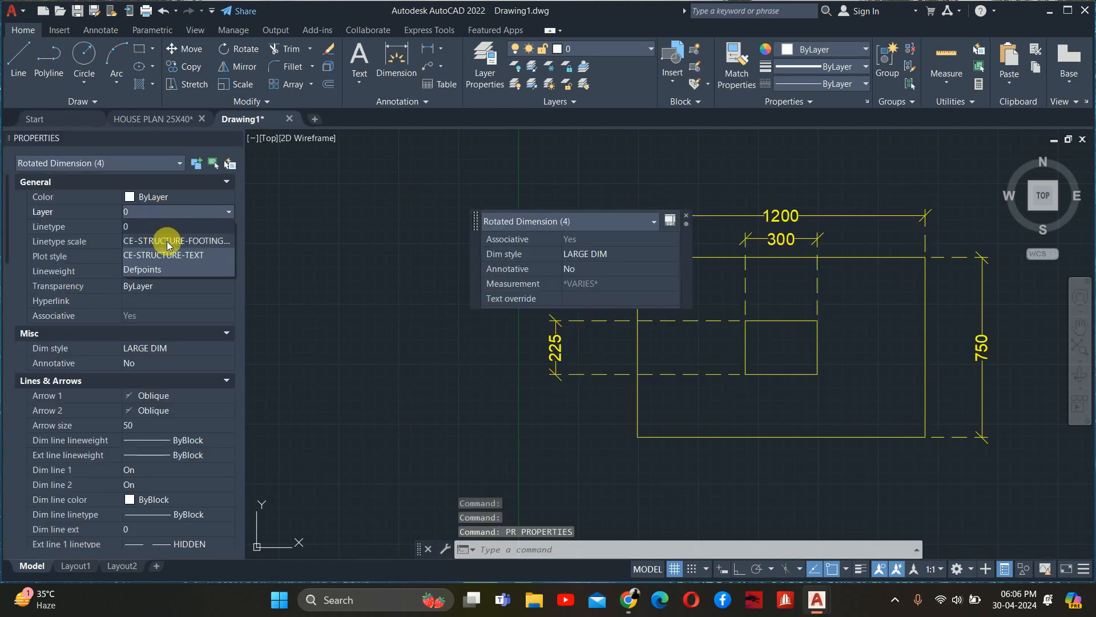
pyautogui.click(182, 255)
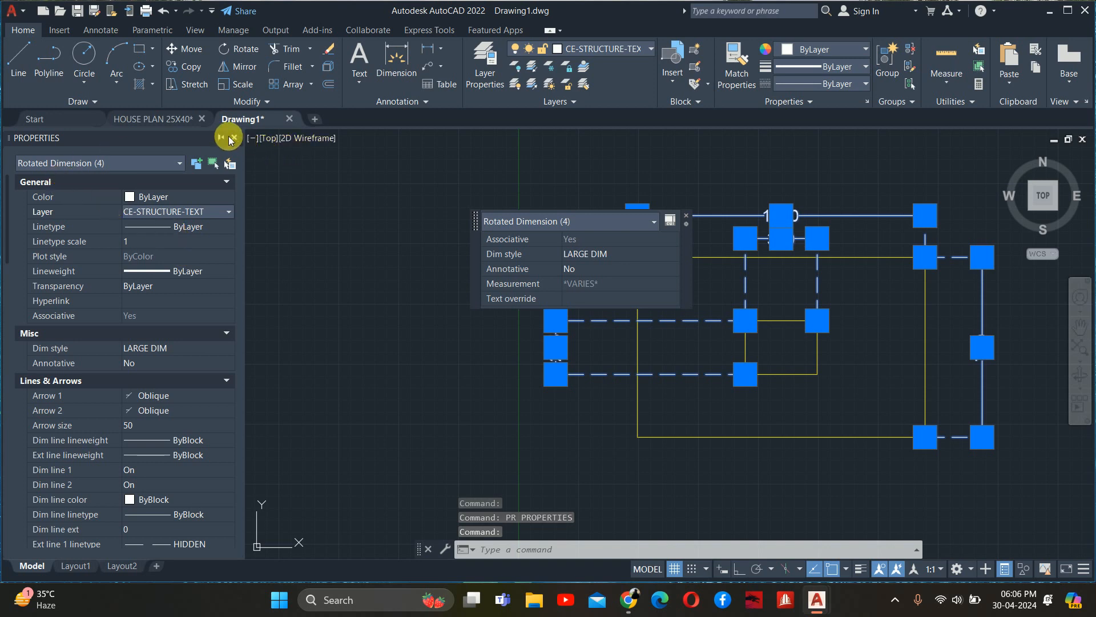
# - Close the object properties and clear the selection of the four dimensions
pyautogui.click(233, 138)
pyautogui.press('Escape')
pyautogui.press('Escape')
pyautogui.press('Escape')
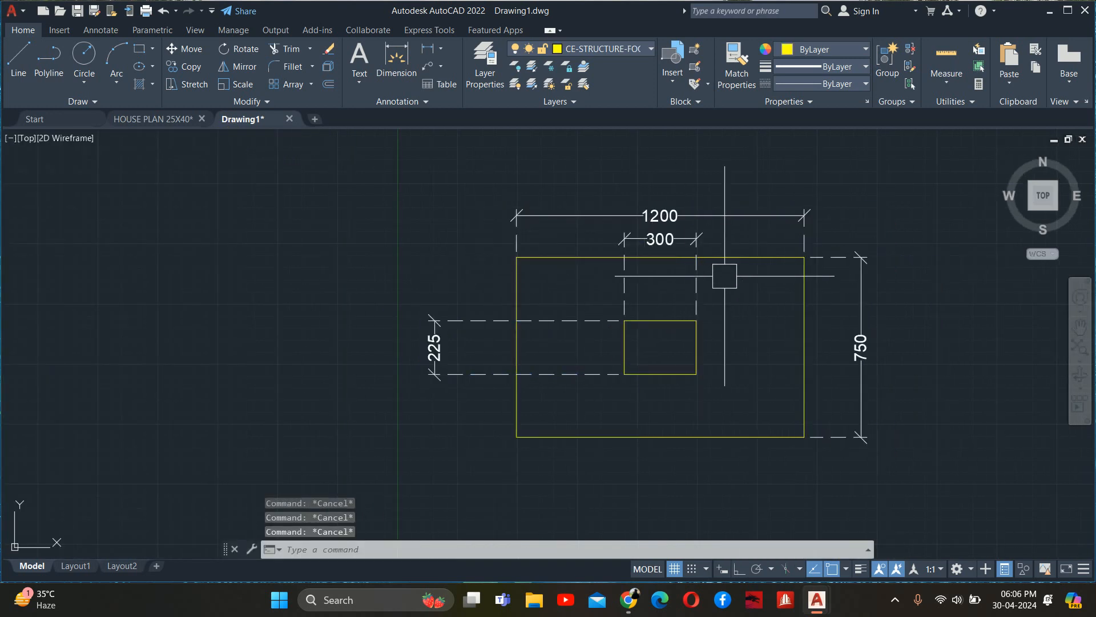
# - Draw a vertical construction line (XLINE) through the footing rectangle's lower-left corner
pyautogui.scroll(-4, 658, 334)
pyautogui.moveTo(643, 346); pyautogui.dragTo(609, 260, button='middle')
pyautogui.scroll(-2, 607, 248)
pyautogui.write('xl')
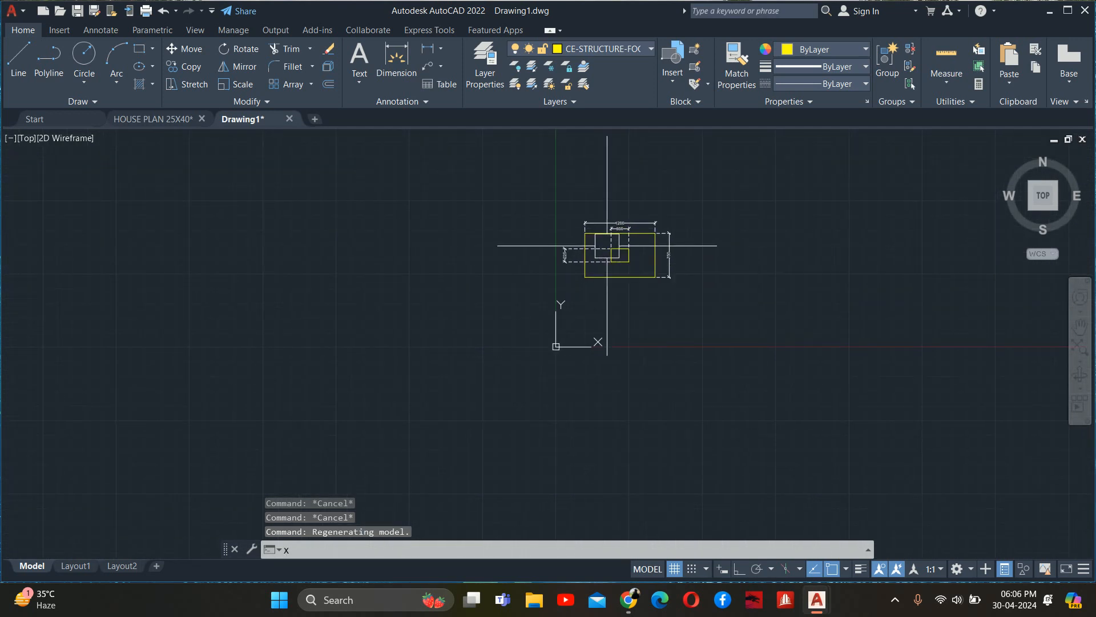
pyautogui.press('Return')
pyautogui.write('v')
pyautogui.press('Return')
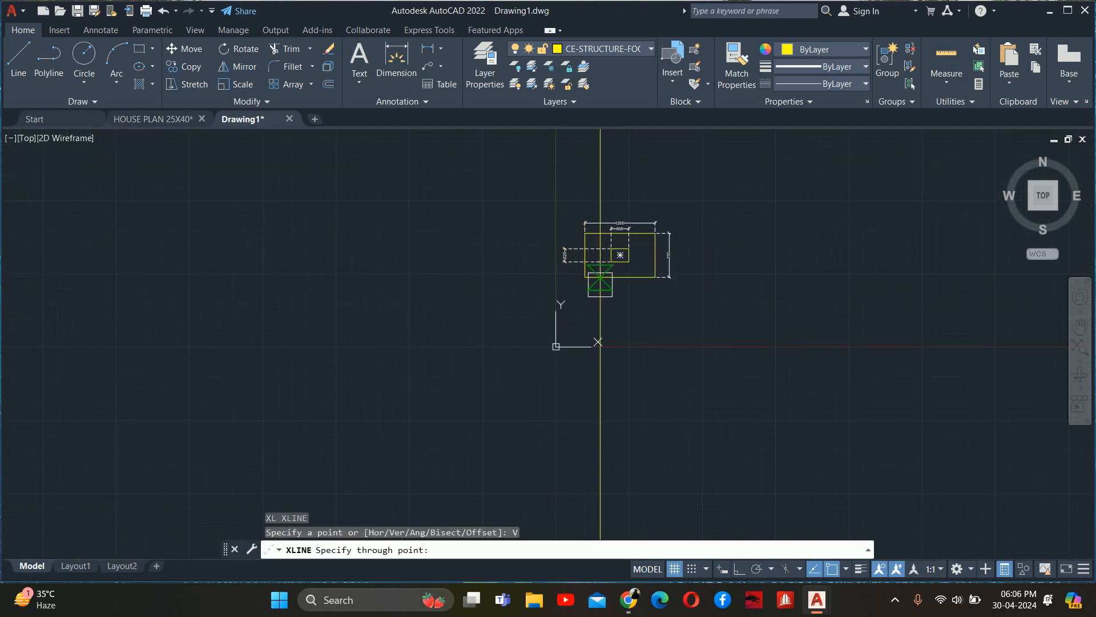
pyautogui.click(585, 277)
# - Add vertical construction lines through both side edges of the column and the footing's right edge, and end the command
pyautogui.scroll(4, 594, 274)
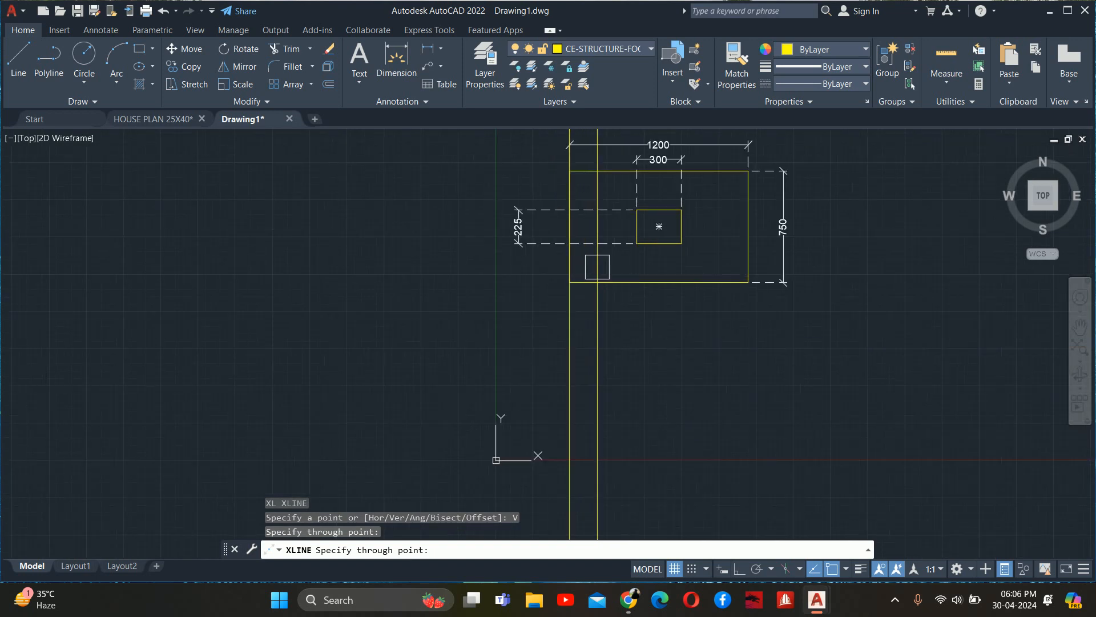
pyautogui.click(610, 262)
pyautogui.click(682, 244)
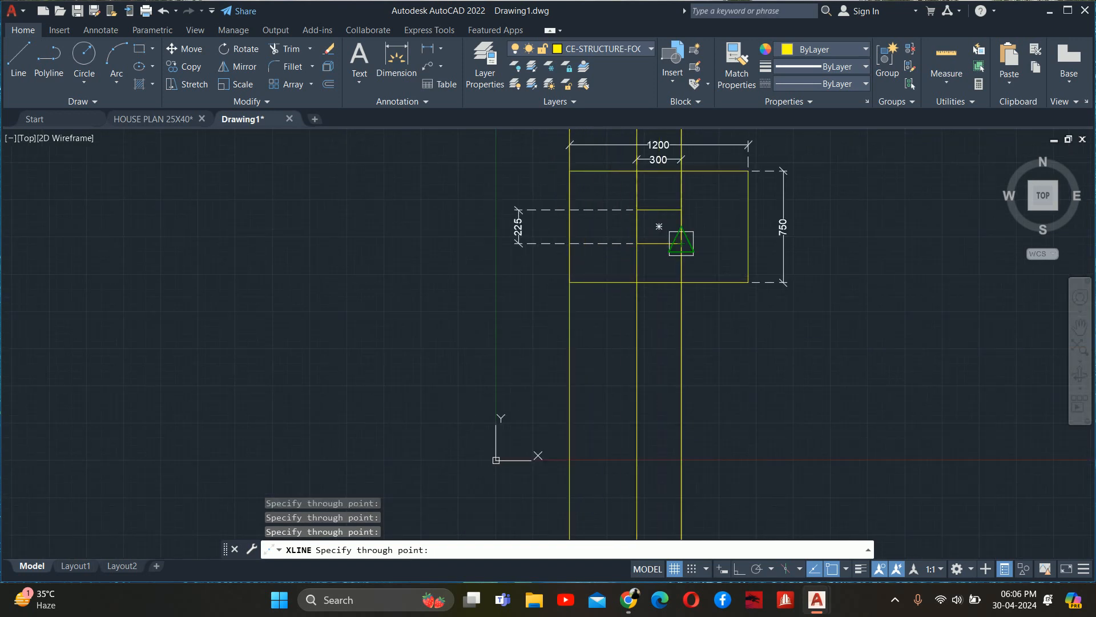
pyautogui.click(748, 282)
pyautogui.press('Return')
pyautogui.scroll(-2, 744, 266)
pyautogui.scroll(-3, 885, 317)
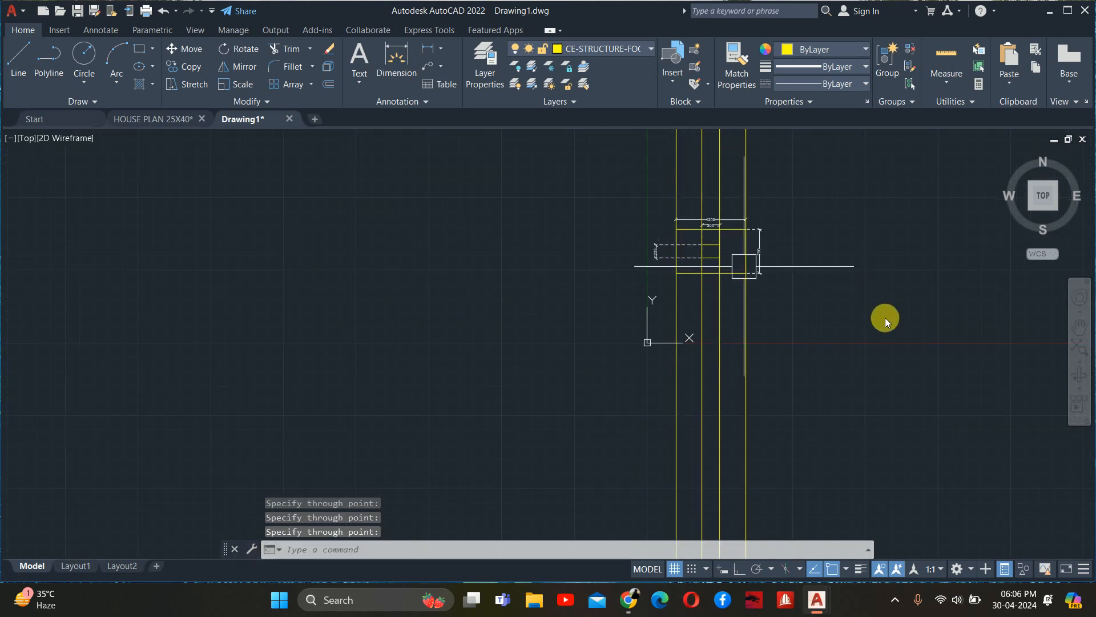
pyautogui.press('Escape')
pyautogui.press('Escape')
pyautogui.scroll(-1, 849, 347)
pyautogui.write('L')
pyautogui.press('Return')
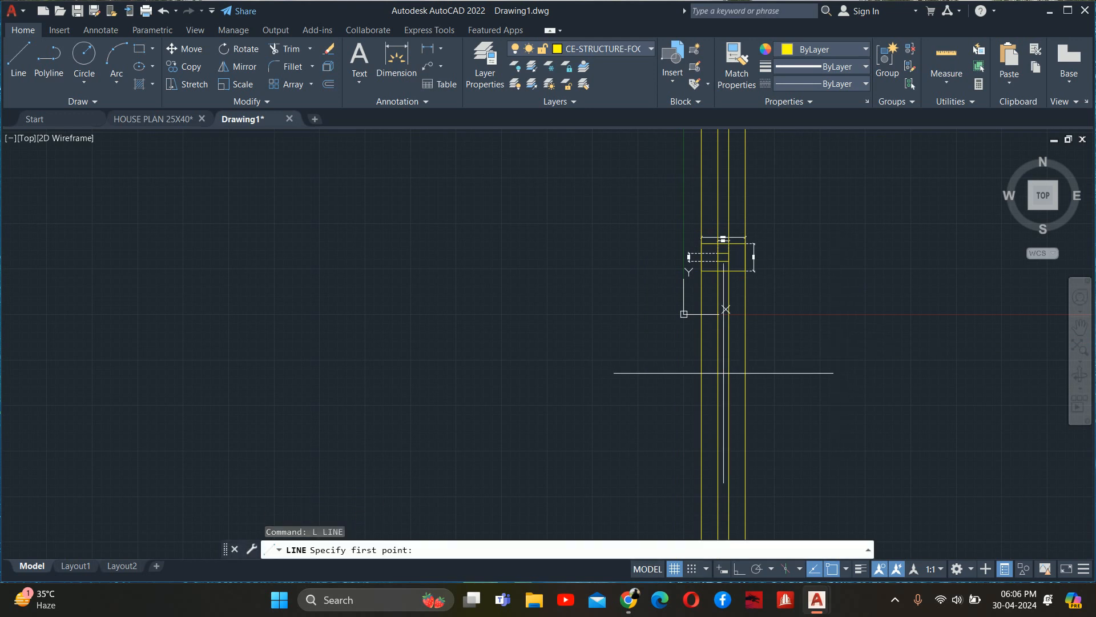
pyautogui.click(632, 352)
pyautogui.press('Escape')
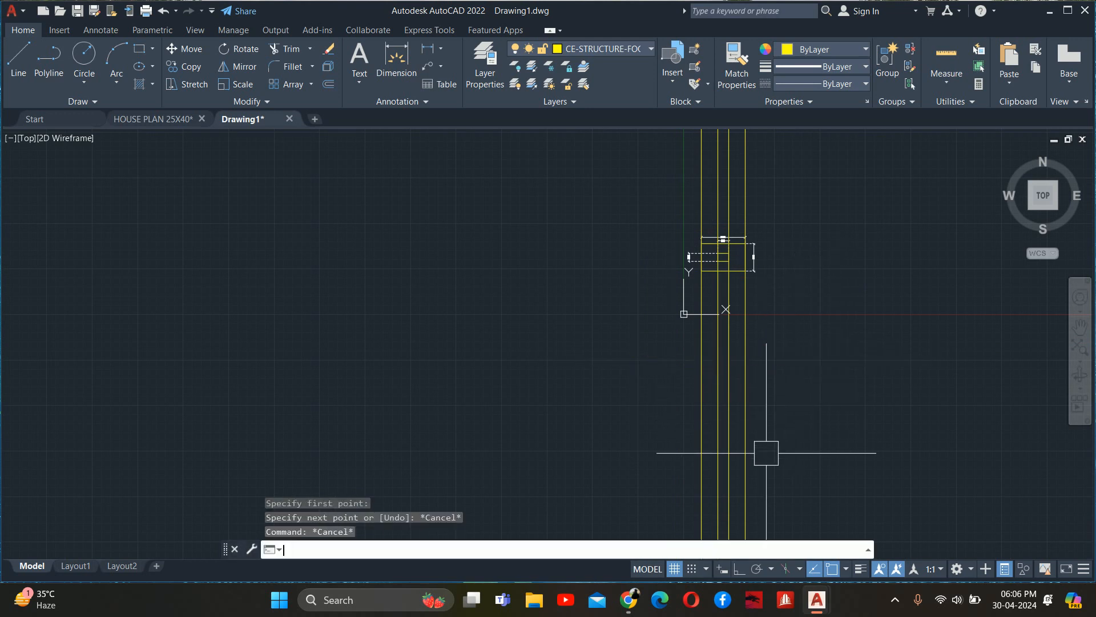
# - Turn on Ortho and draw a horizontal line below the footing plan, crossing all four vertical construction lines
pyautogui.press('Return')
pyautogui.click(740, 568)
pyautogui.click(644, 352)
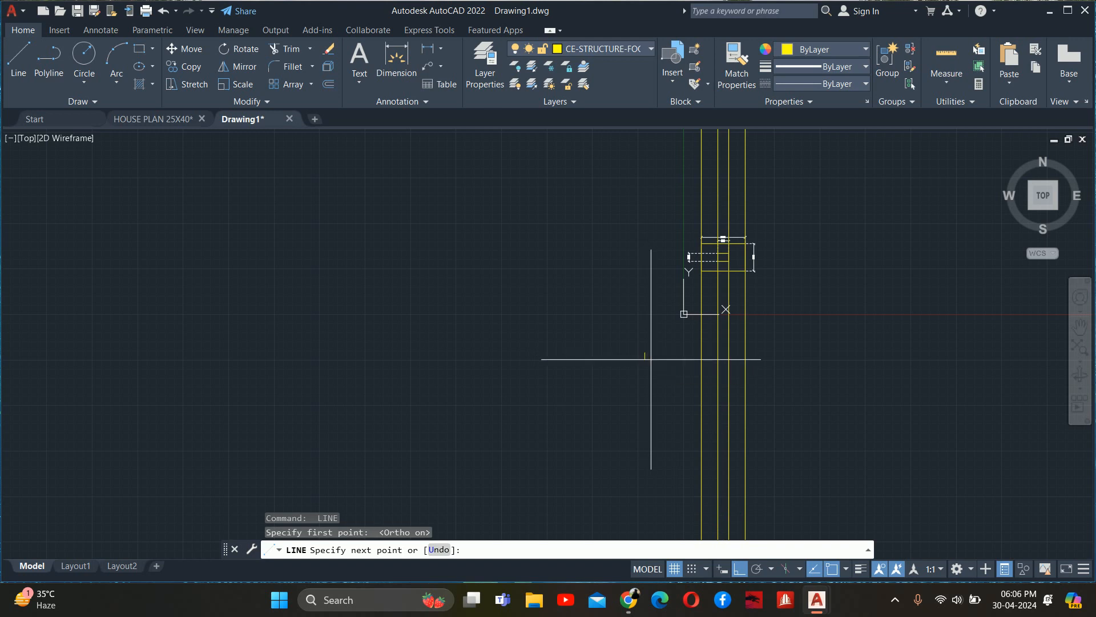
pyautogui.click(792, 351)
pyautogui.press('Escape')
pyautogui.press('Escape')
pyautogui.press('Escape')
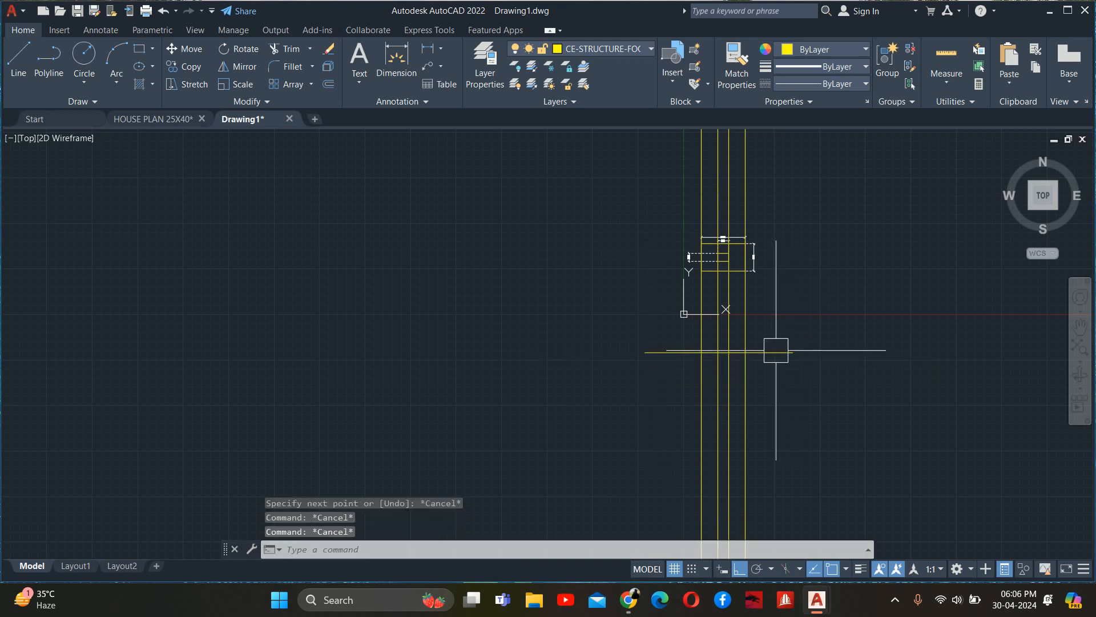
# - Trim the horizontal line to the right of the footing's right construction line and the column's right construction line
pyautogui.scroll(3, 776, 348)
pyautogui.write('tr')
pyautogui.press('Return')
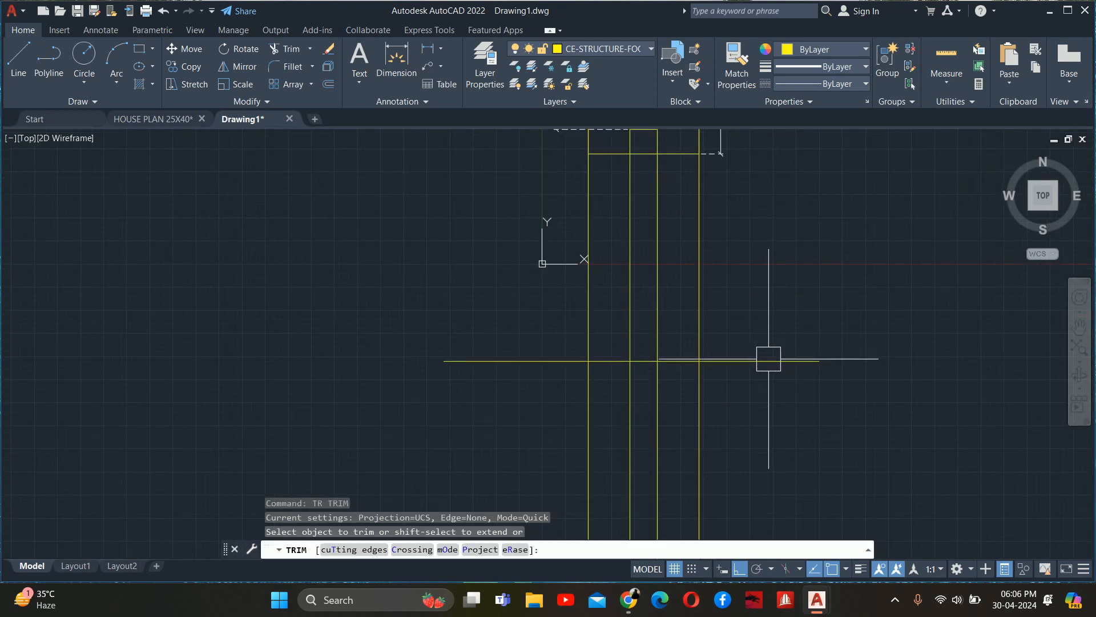
pyautogui.click(762, 366)
pyautogui.press('Escape')
pyautogui.press('Escape')
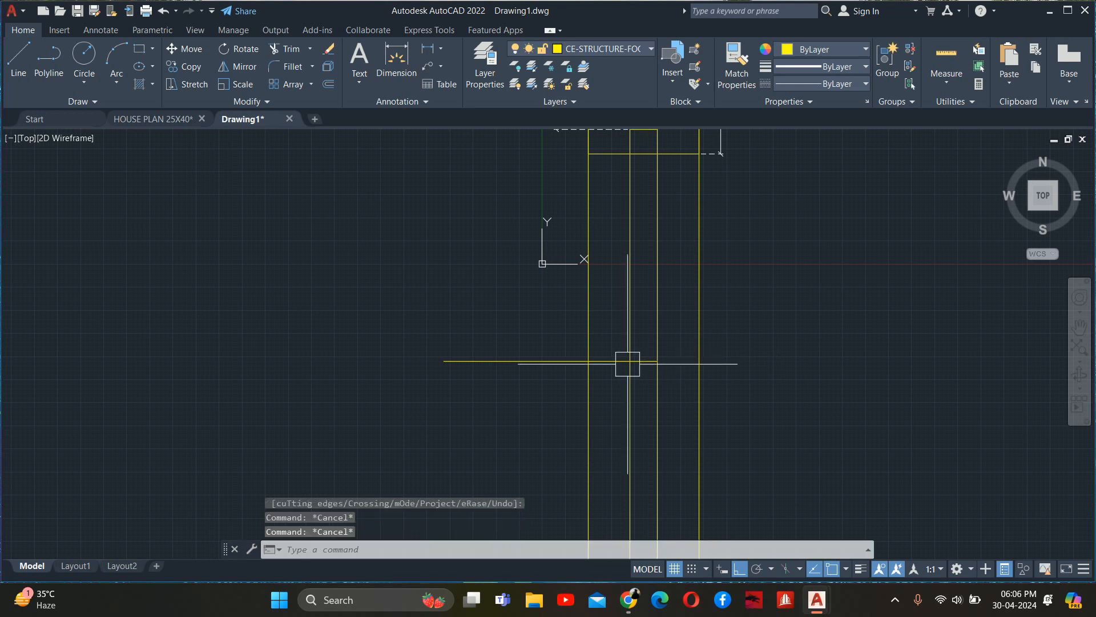
# - Draw a vertical construction line through the midpoint of the footing rectangle's bottom edge
pyautogui.write('xl')
pyautogui.press('Return')
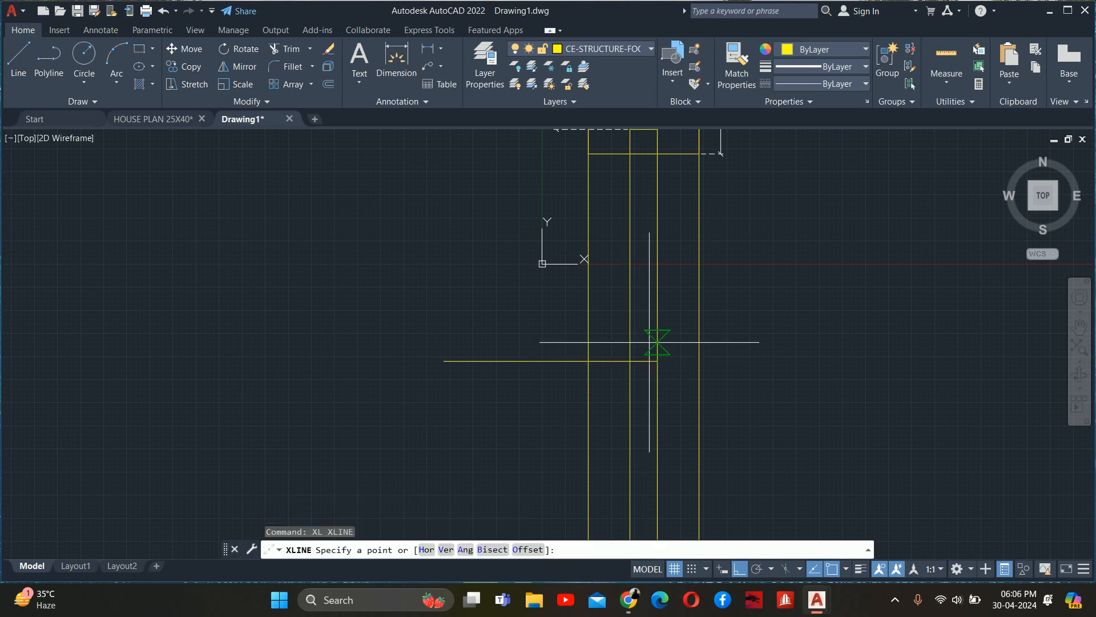
pyautogui.write('v')
pyautogui.press('Return')
pyautogui.click(643, 154)
pyautogui.press('Escape')
pyautogui.press('Escape')
pyautogui.press('Escape')
pyautogui.press('Escape')
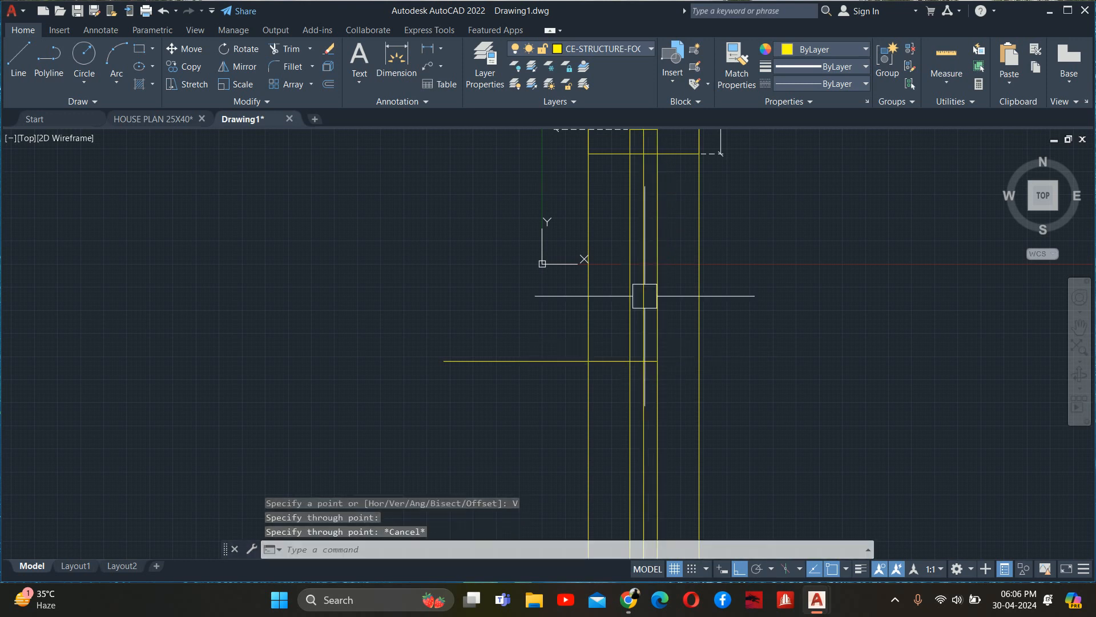
# - Trim the horizontal line so that it ends at the centre construction line
pyautogui.scroll(6, 653, 365)
pyautogui.write('tr')
pyautogui.press('Return')
pyautogui.click(638, 345)
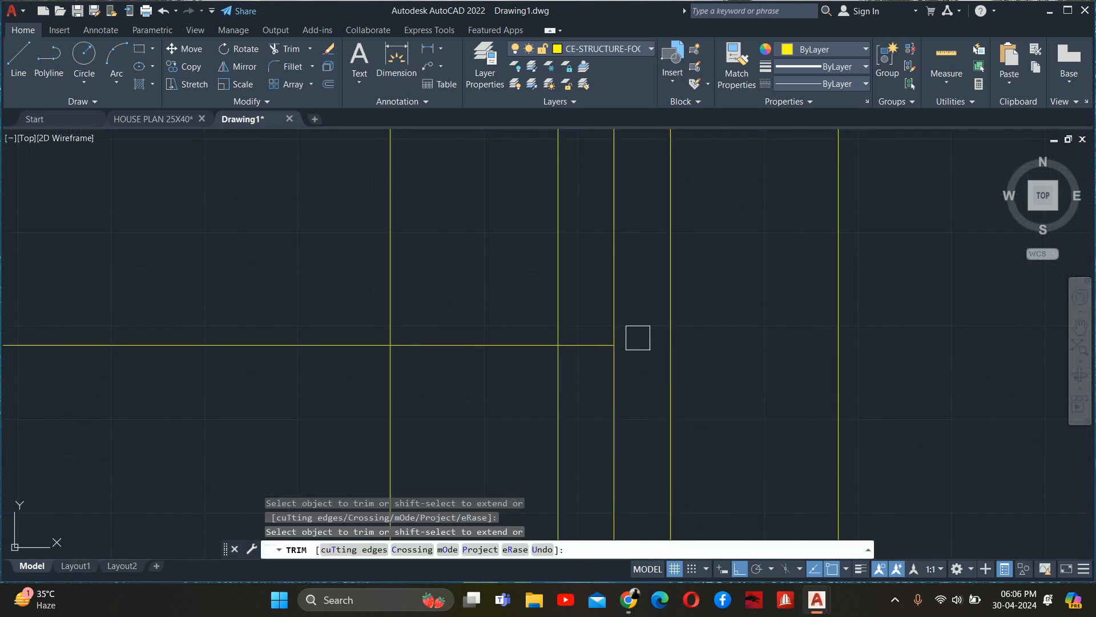
pyautogui.press('Escape')
pyautogui.press('Escape')
# - Mirror the remaining half of the horizontal line about the centre construction line, keeping the source line
pyautogui.write('mi')
pyautogui.press('Return')
pyautogui.click(552, 336)
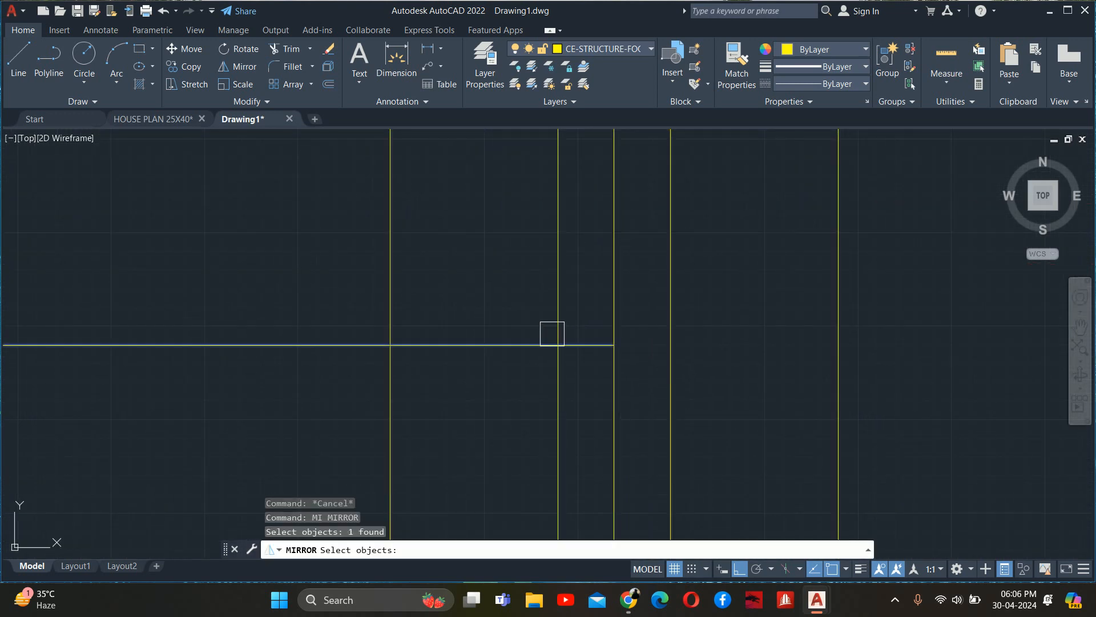
pyautogui.press('Return')
pyautogui.click(614, 344)
pyautogui.click(614, 291)
pyautogui.press('Return')
# - Delete the centre construction line and clear any active command
pyautogui.click(614, 268)
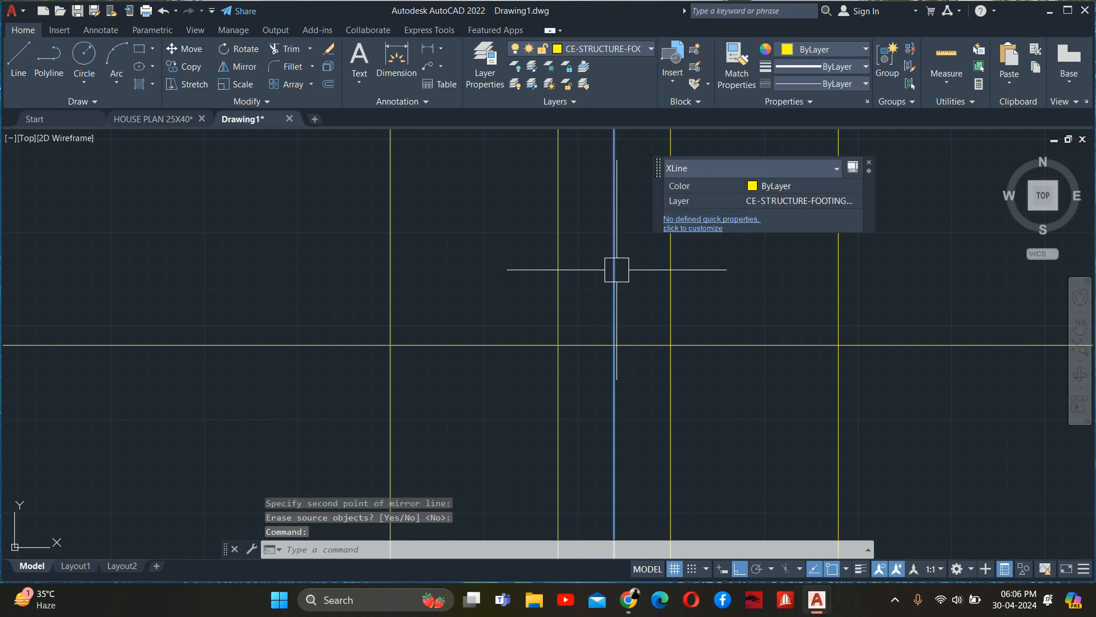
pyautogui.press('Delete')
pyautogui.scroll(-4, 615, 280)
pyautogui.press('Escape')
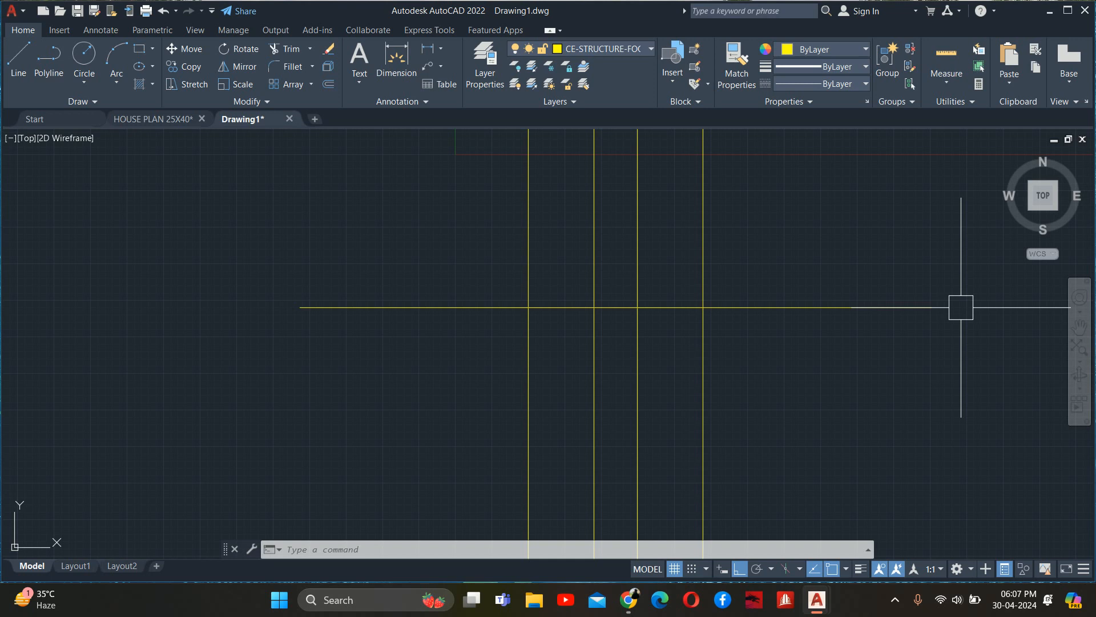
pyautogui.press('Escape')
pyautogui.press('Escape')
pyautogui.press('Escape')
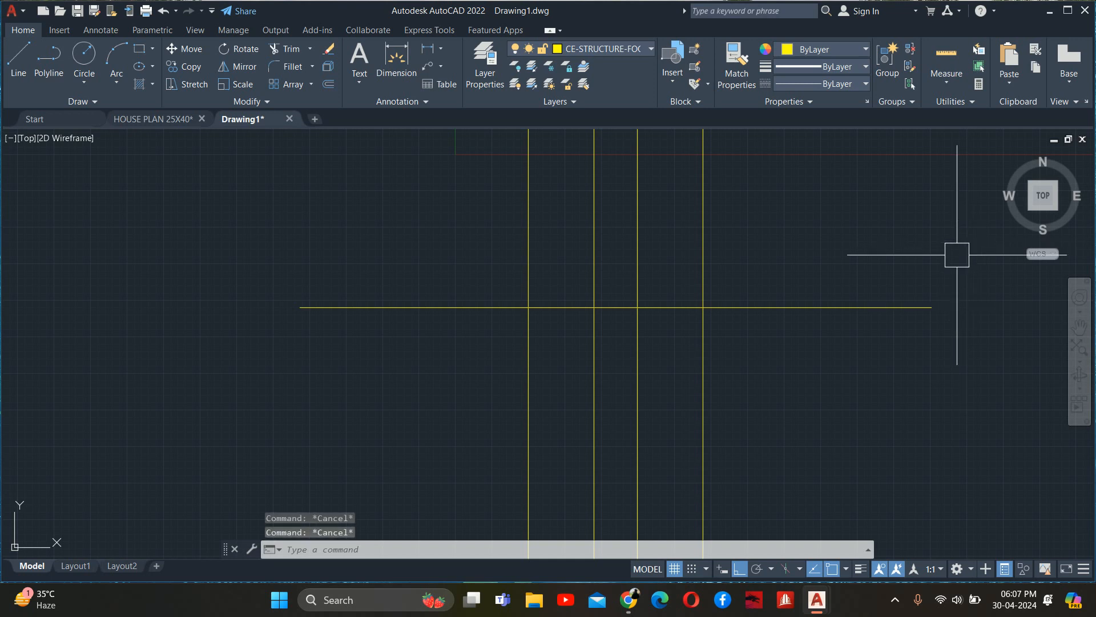
# - Offset the right half of the horizontal line 1200 downward
pyautogui.scroll(-3, 814, 443)
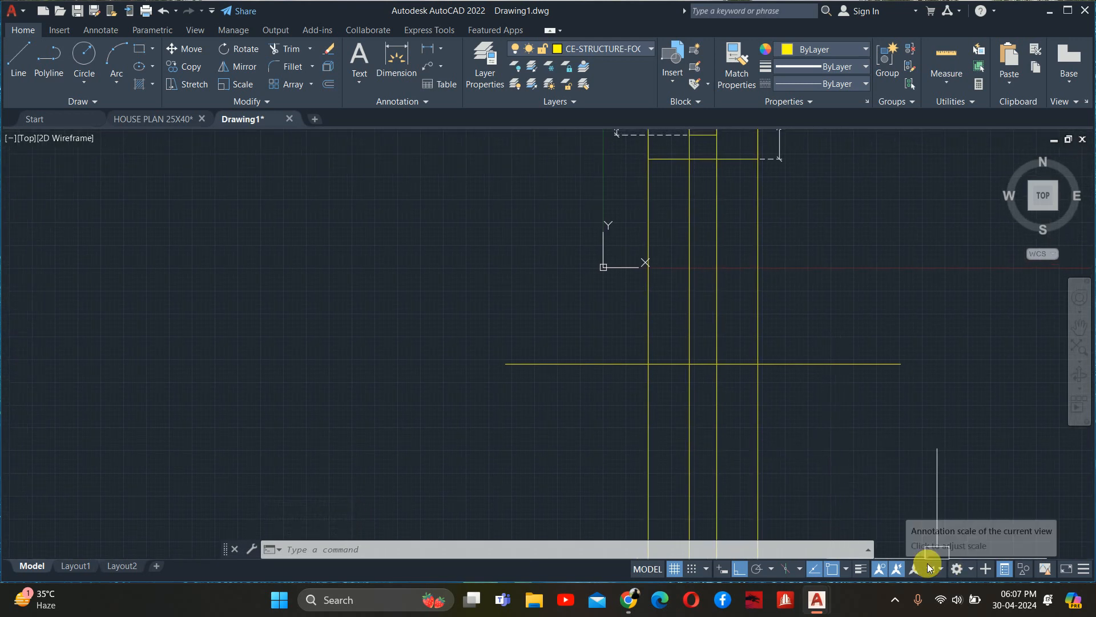
pyautogui.press('Escape')
pyautogui.press('Escape')
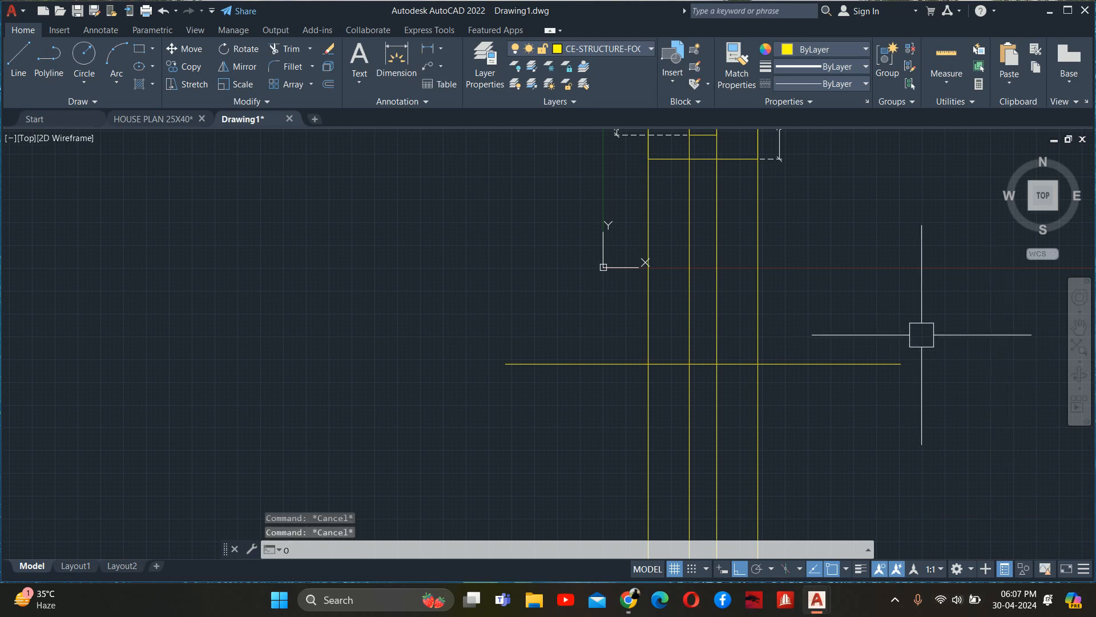
pyautogui.write('o')
pyautogui.press('Return')
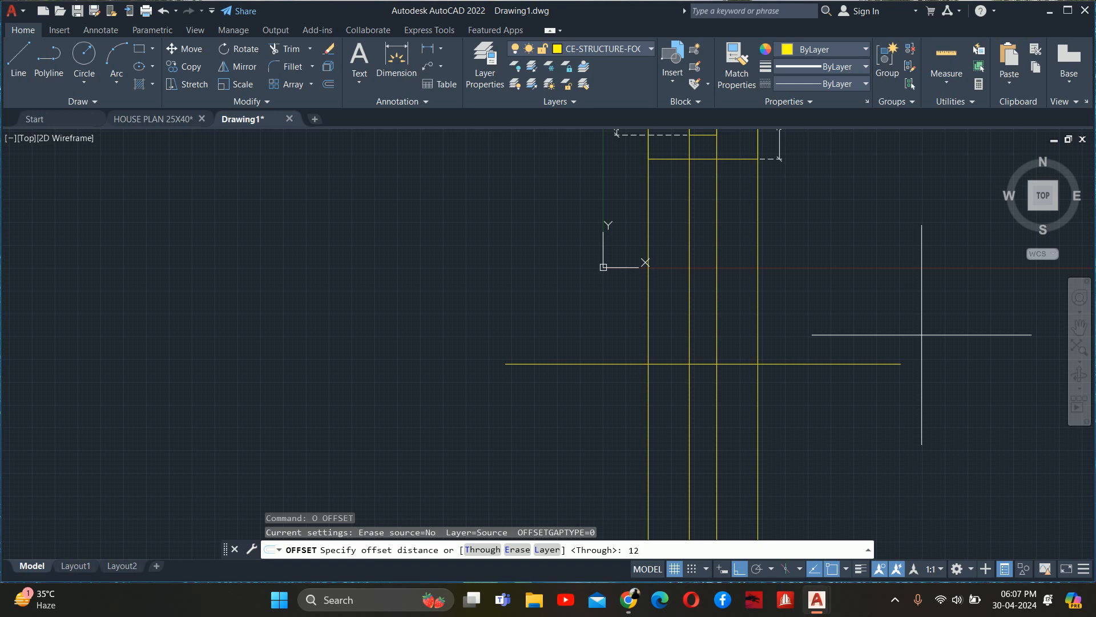
pyautogui.press('Return')
pyautogui.click(878, 365)
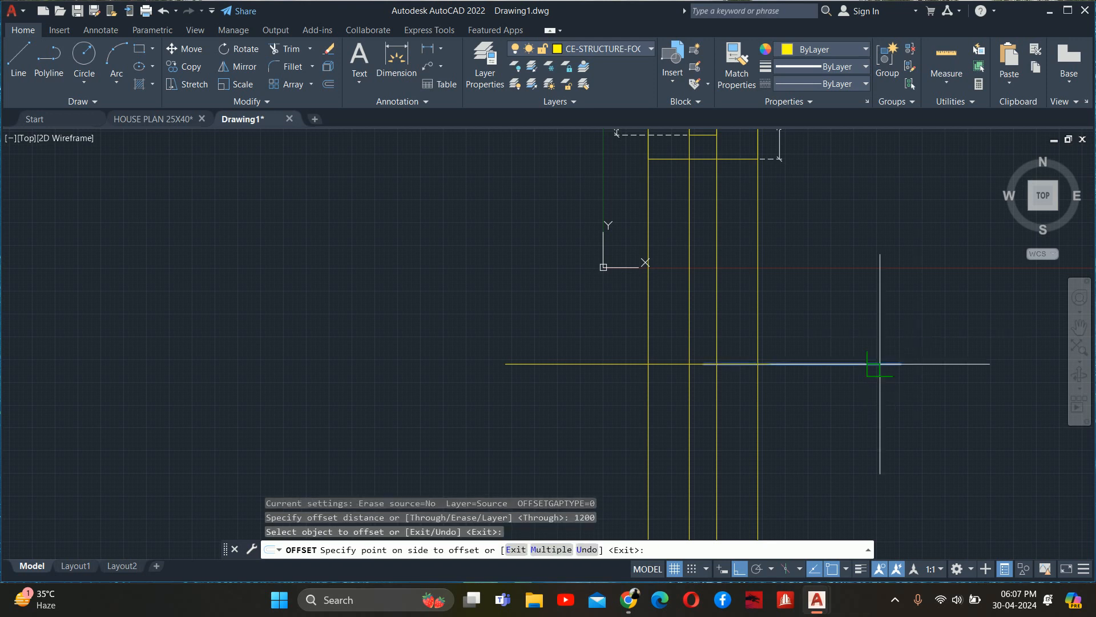
pyautogui.click(872, 410)
pyautogui.scroll(-2, 870, 418)
pyautogui.moveTo(869, 417); pyautogui.dragTo(851, 302, button='middle')
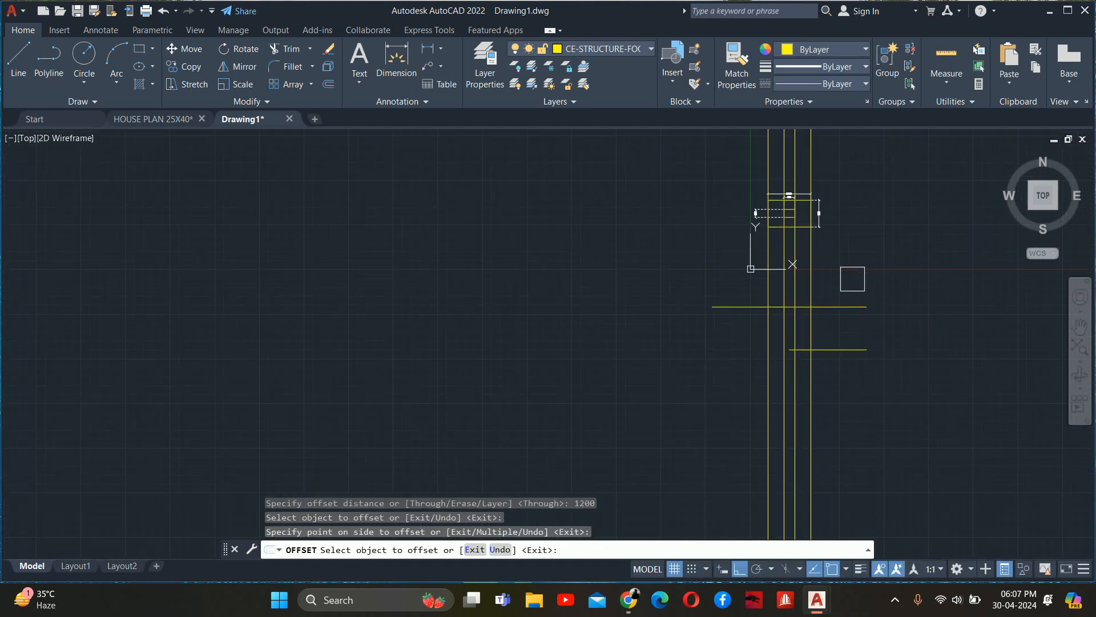
pyautogui.scroll(4, 801, 336)
pyautogui.press('Escape')
pyautogui.press('Escape')
pyautogui.press('Escape')
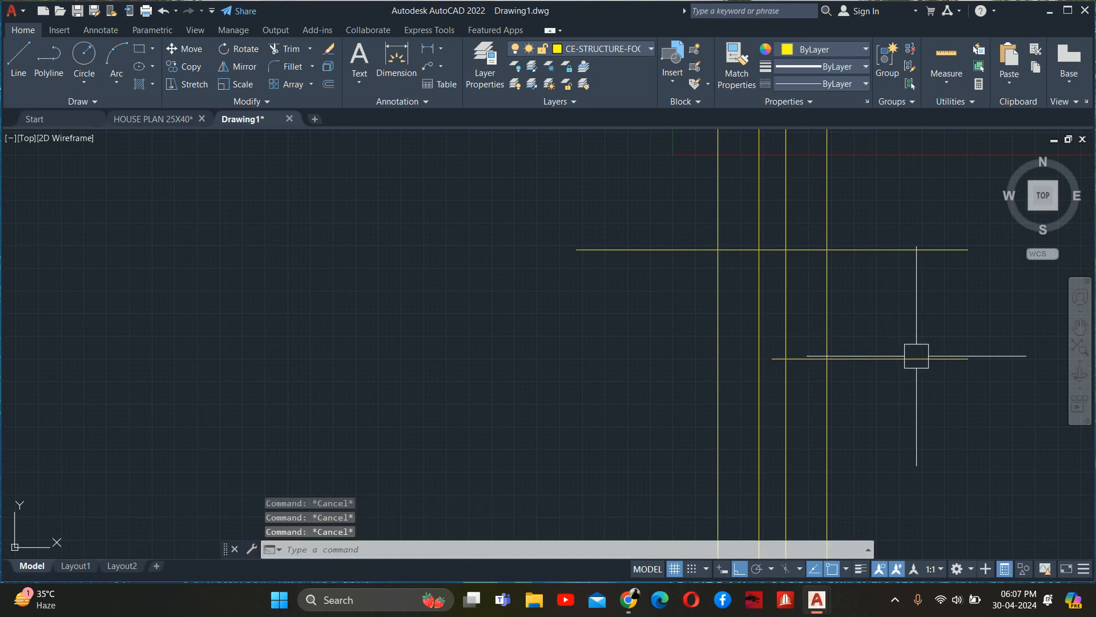
# - Extend the offset line to the footing's left construction line and trim off its part beyond the footing's right construction line
pyautogui.write('E')
pyautogui.press('Return')
pyautogui.scroll(2, 833, 359)
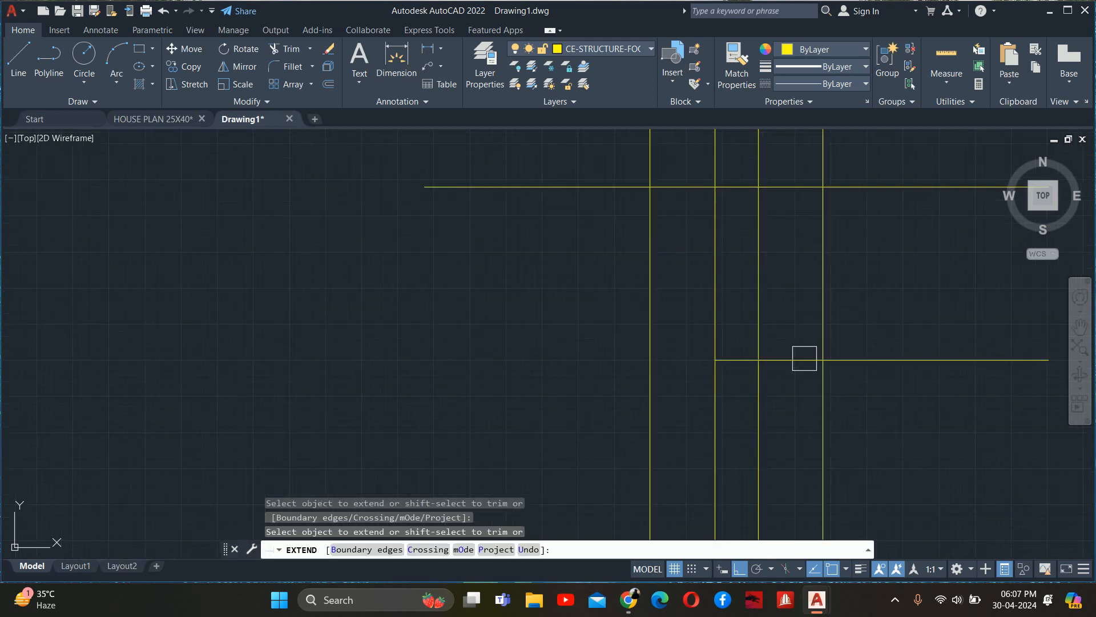
pyautogui.click(720, 359)
pyautogui.click(715, 355)
pyautogui.click(720, 358)
pyautogui.keyDown('shift'); pyautogui.click(935, 372); pyautogui.keyUp('shift')
pyautogui.keyDown('shift'); pyautogui.click(913, 323); pyautogui.keyUp('shift')
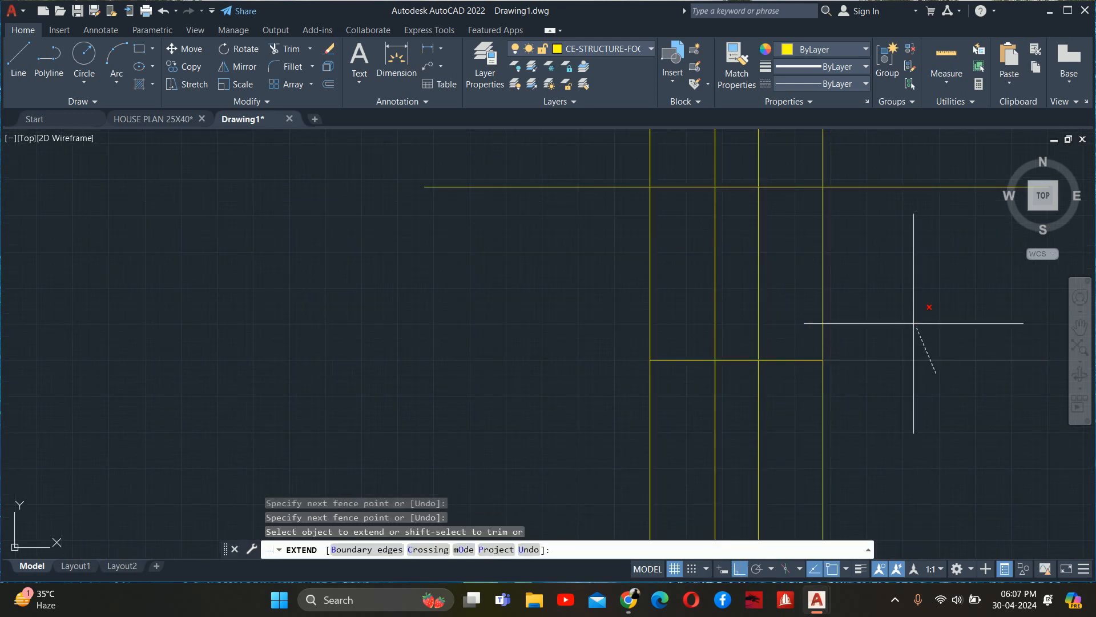
pyautogui.press('Escape')
pyautogui.press('Escape')
pyautogui.press('Escape')
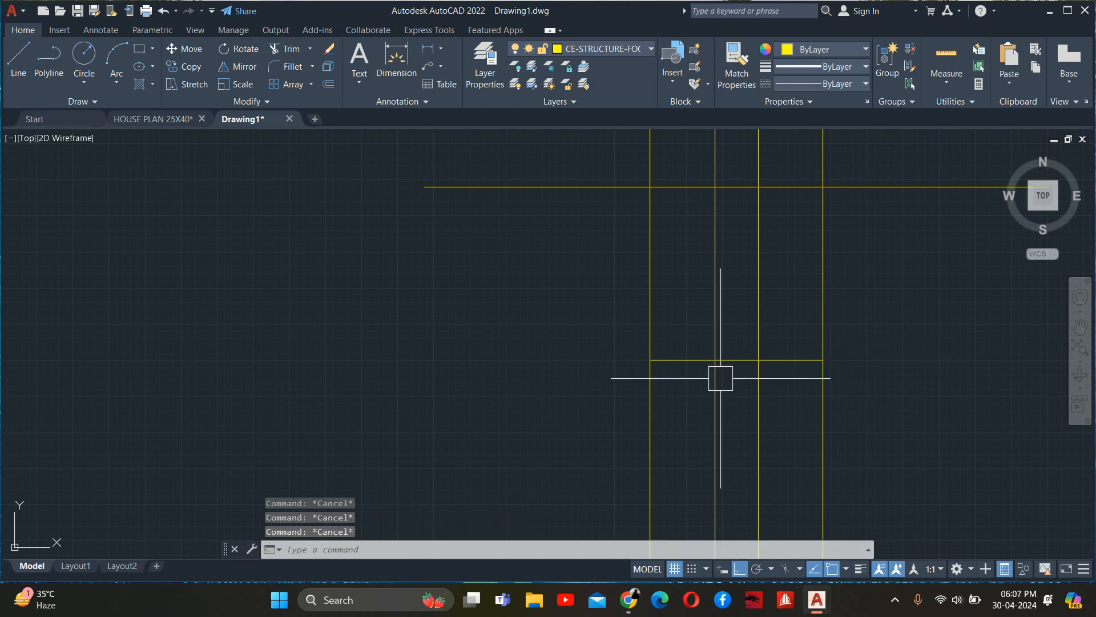
# - Offset the bottom horizontal line 300 upward to form the top of the footing base
pyautogui.write('o')
pyautogui.press('Return')
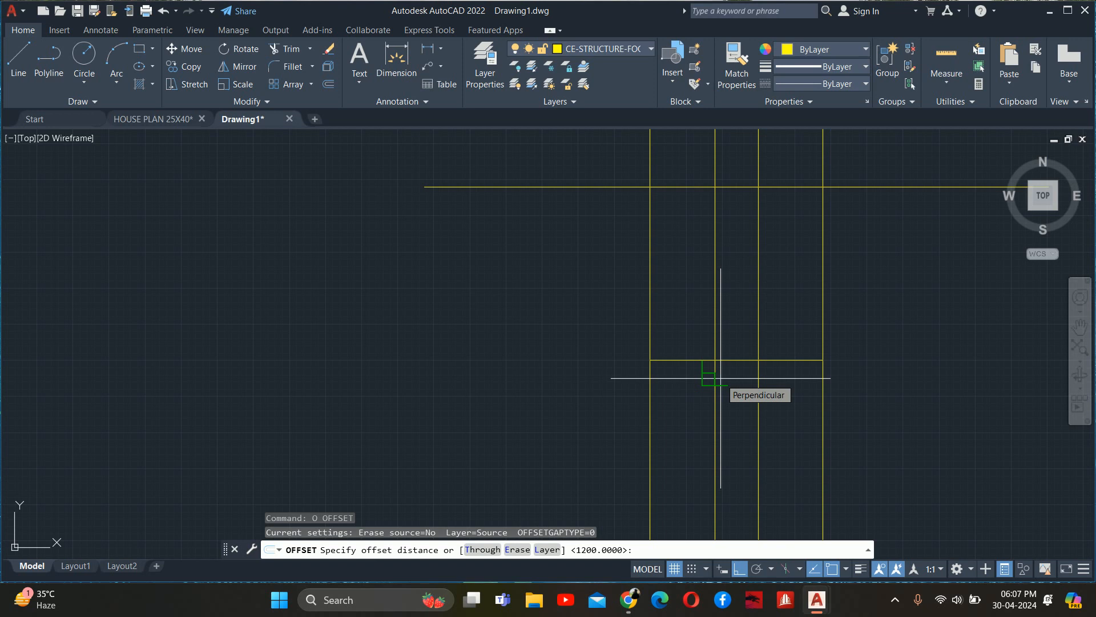
pyautogui.write('3')
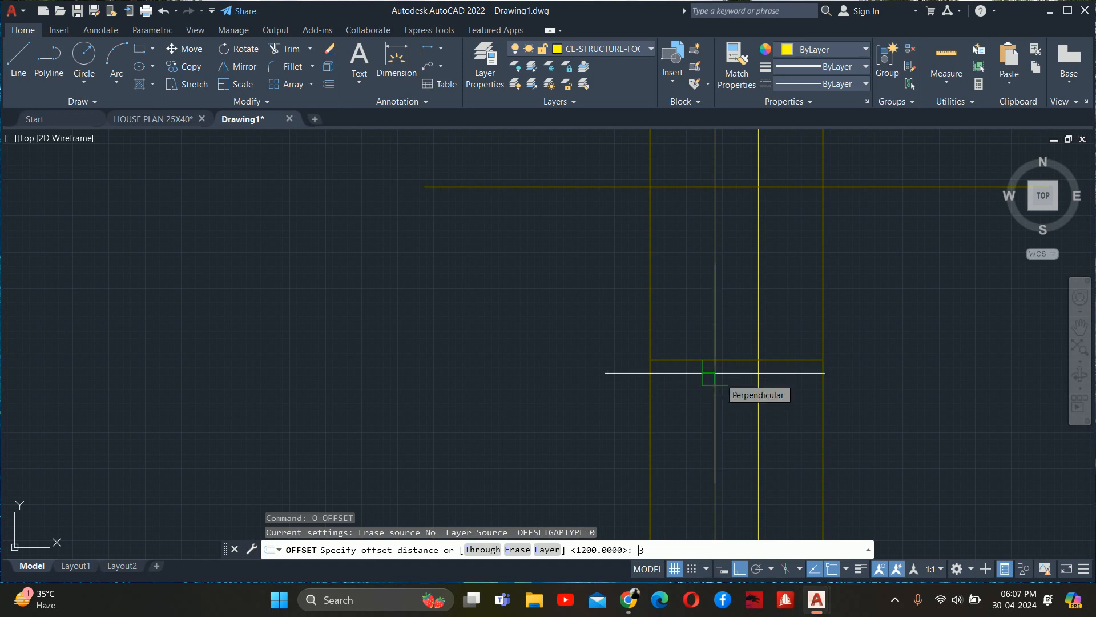
pyautogui.write('00')
pyautogui.press('Return')
pyautogui.click(776, 359)
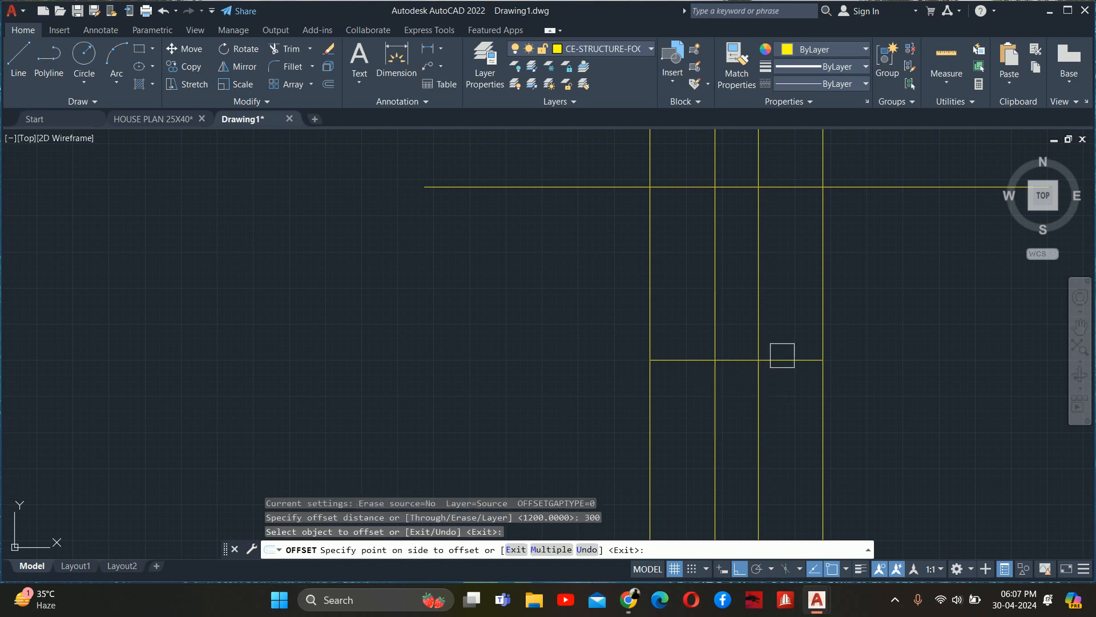
pyautogui.click(804, 300)
pyautogui.press('Escape')
pyautogui.press('Escape')
pyautogui.press('Escape')
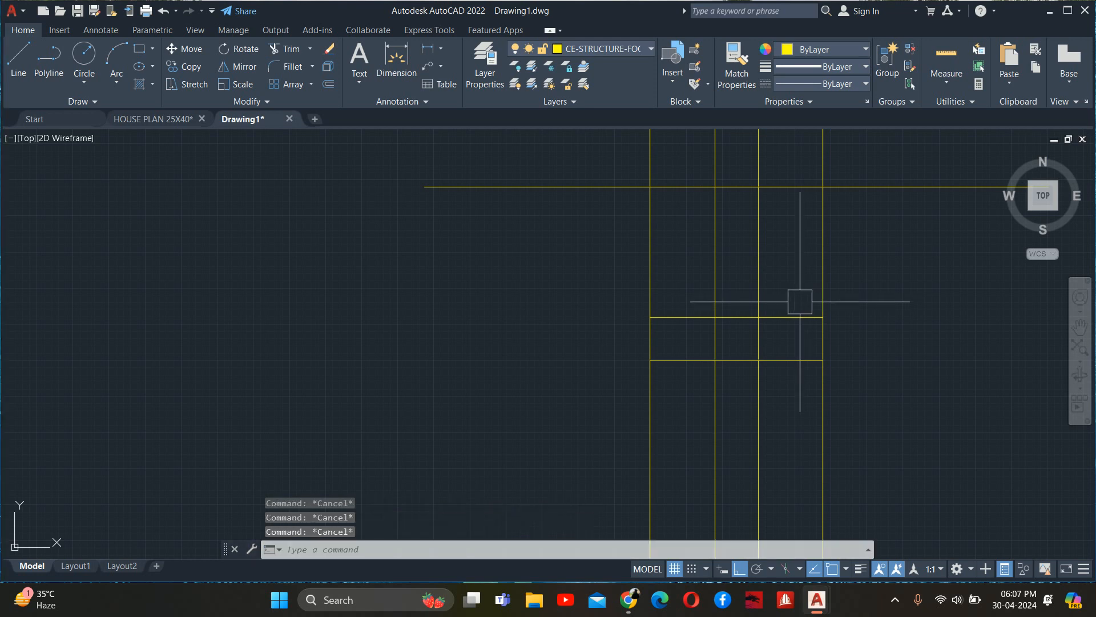
# - Trim all four vertical construction lines below the bottom line of the footing base
pyautogui.write('TR')
pyautogui.press('Return')
pyautogui.click(823, 391)
pyautogui.click(650, 403)
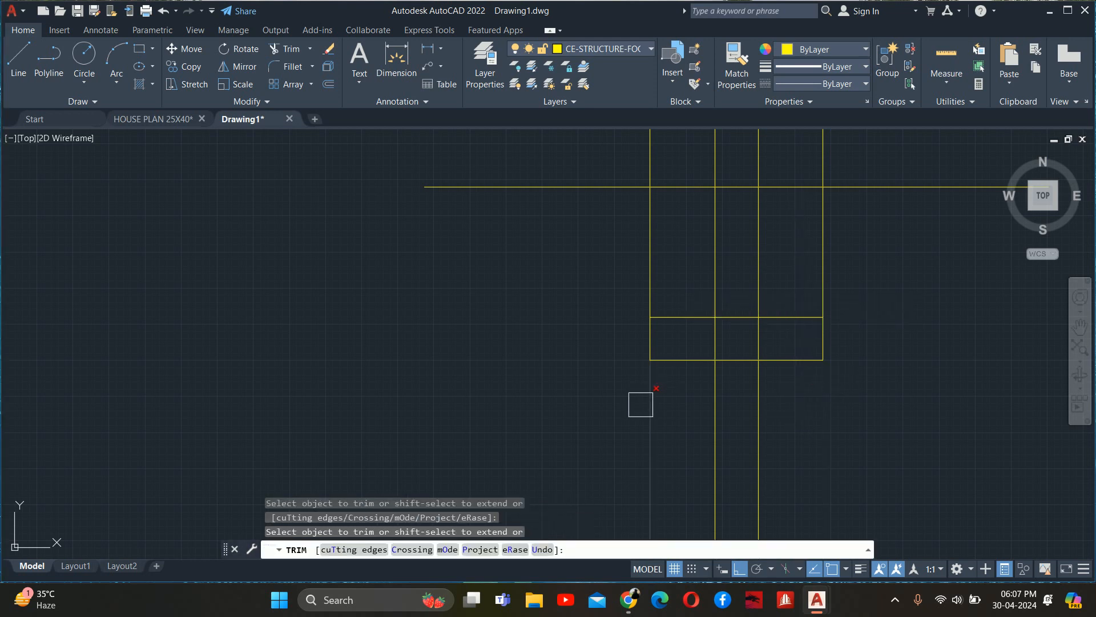
pyautogui.click(649, 410)
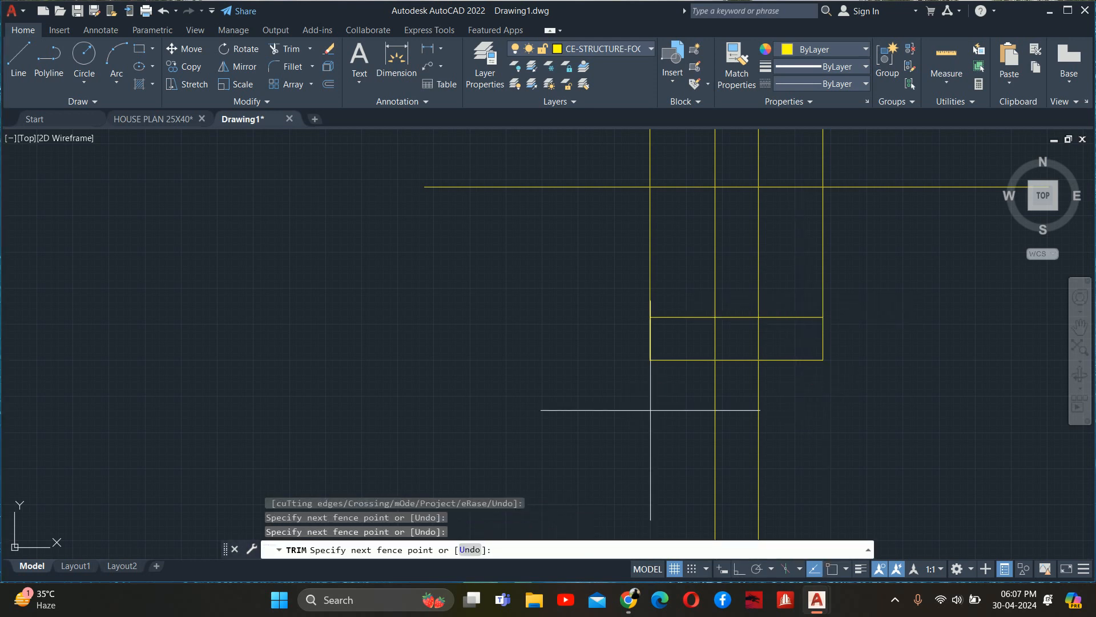
pyautogui.click(802, 411)
# - Trim the two column lines inside the footing base and the two outer vertical lines above it
pyautogui.scroll(4, 766, 323)
pyautogui.click(762, 328)
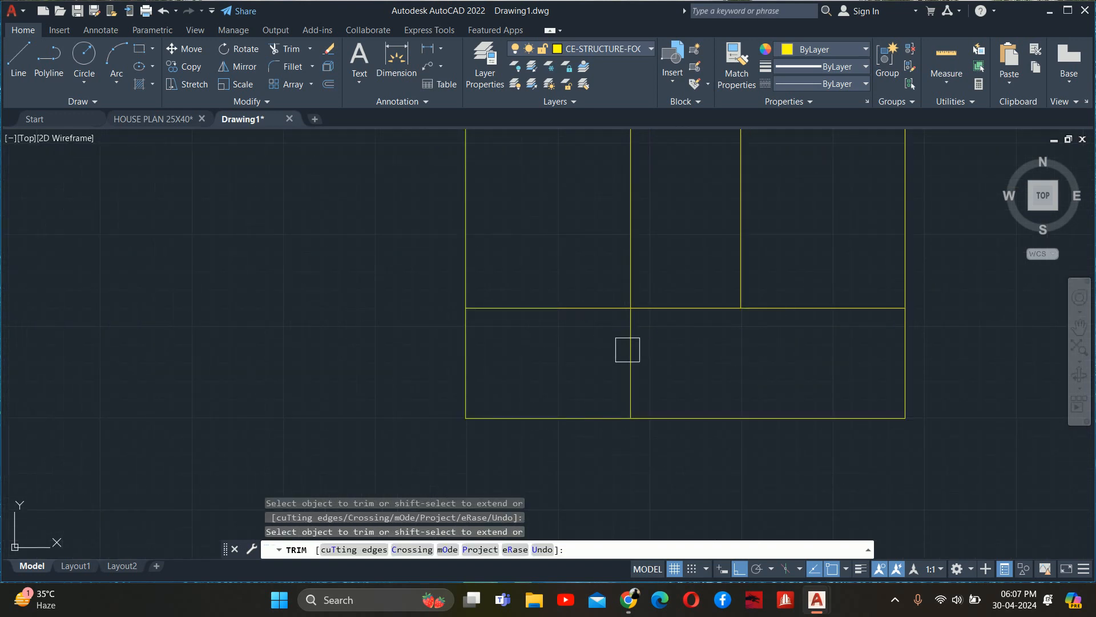
pyautogui.click(713, 332)
pyautogui.click(919, 270)
pyautogui.click(754, 269)
pyautogui.click(539, 264)
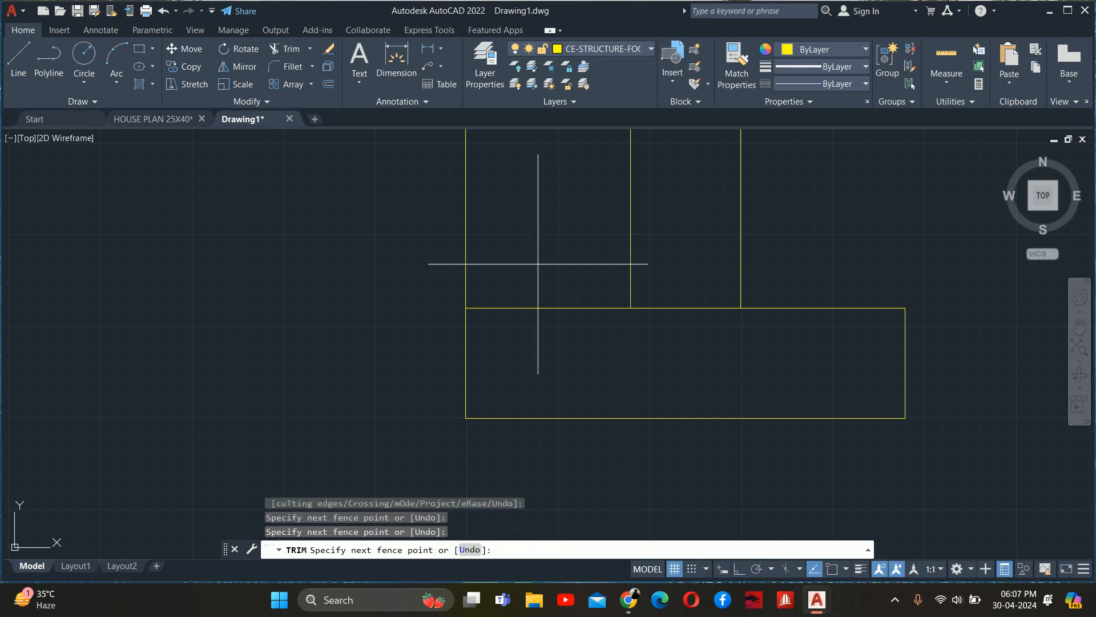
pyautogui.click(359, 253)
# - Trim the footing base's top line between the two column lines and regenerate the drawing
pyautogui.click(718, 308)
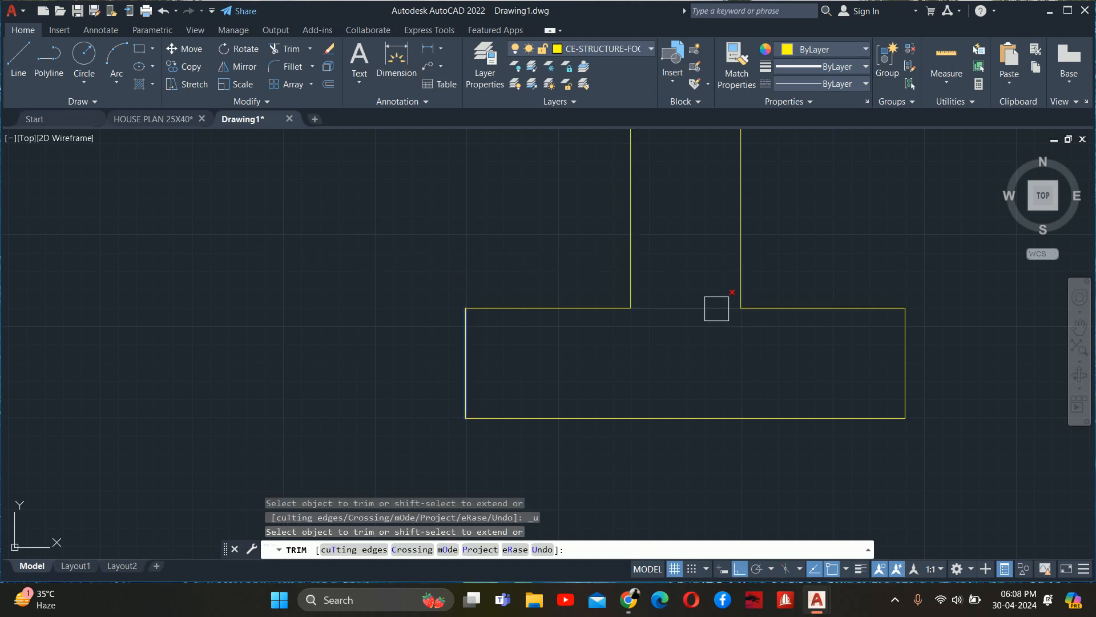
pyautogui.press('Return')
pyautogui.scroll(-4, 716, 307)
pyautogui.write('re')
pyautogui.press('Return')
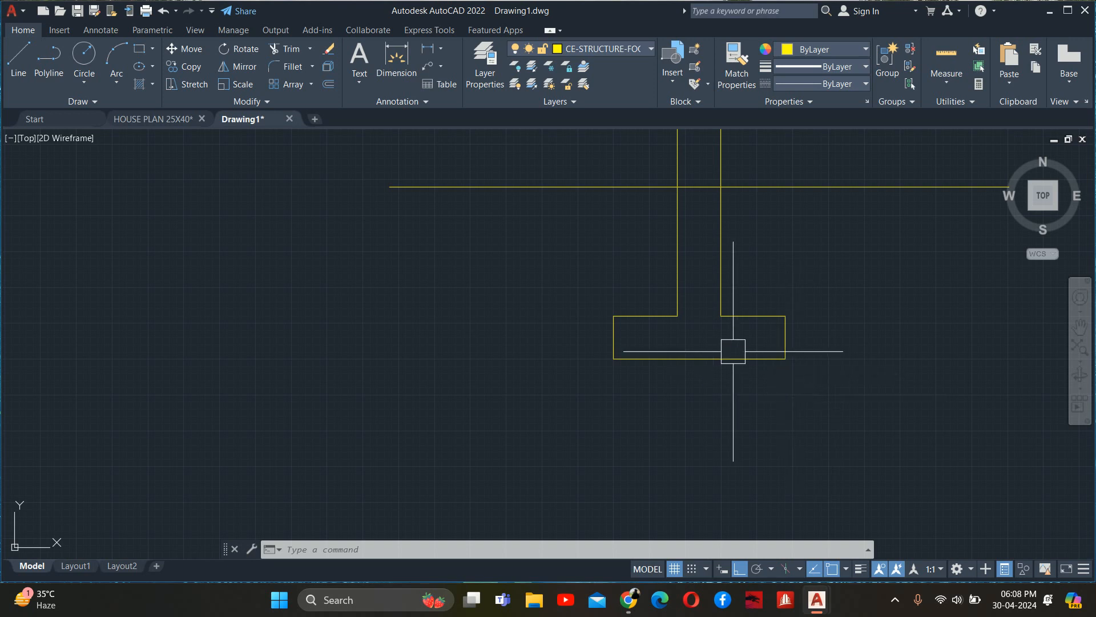
pyautogui.moveTo(733, 351)
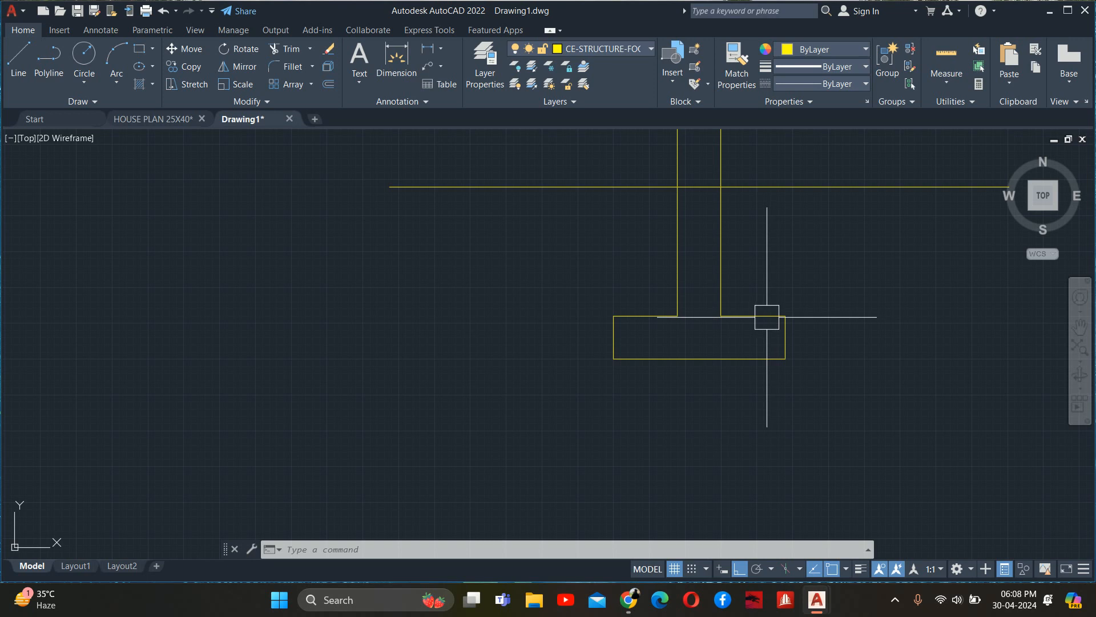
pyautogui.moveTo(668, 274)
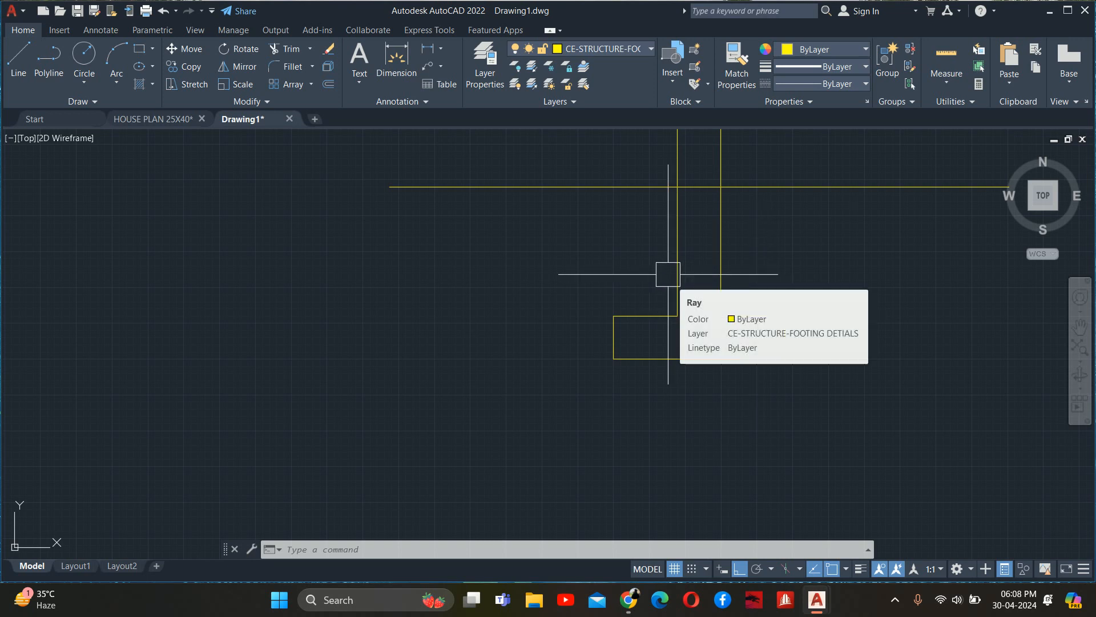
pyautogui.scroll(4, 668, 274)
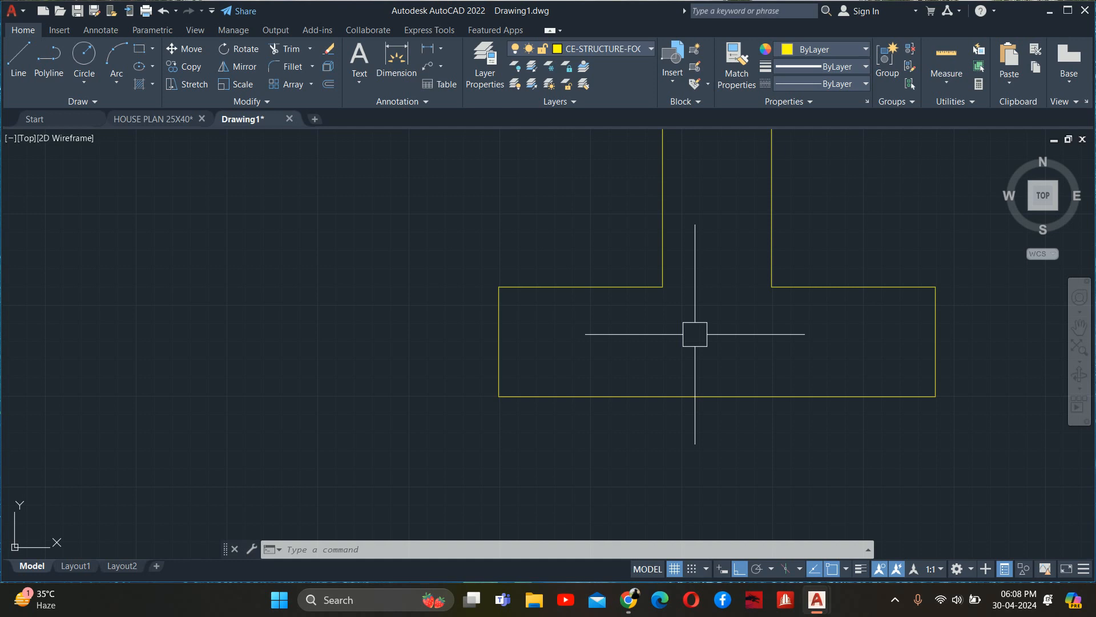
pyautogui.write('o')
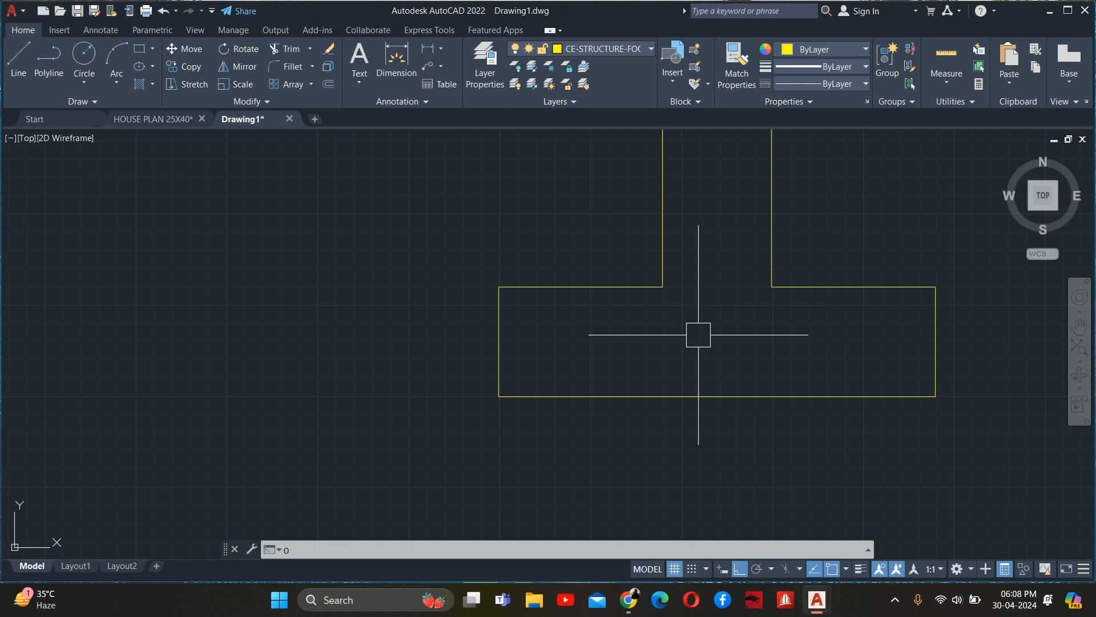
pyautogui.press('Return')
pyautogui.moveTo(717, 373); pyautogui.dragTo(682, 294, button='middle')
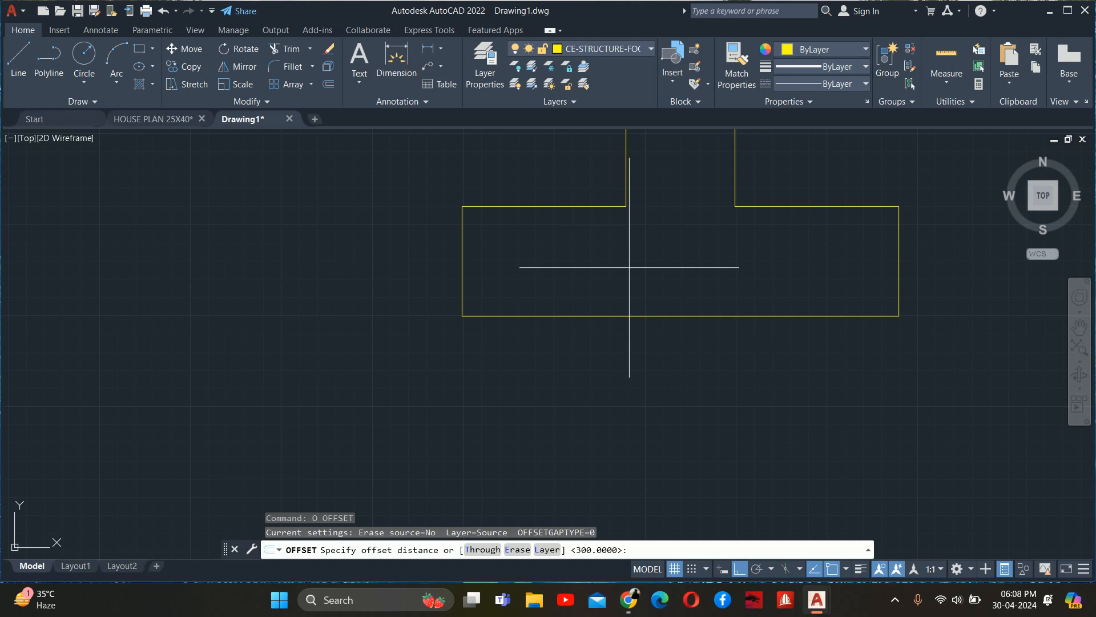
pyautogui.press('Escape')
pyautogui.press('Escape')
pyautogui.press('Escape')
# - Offset the footing base's bottom line downward twice, each time by 50
pyautogui.write('o')
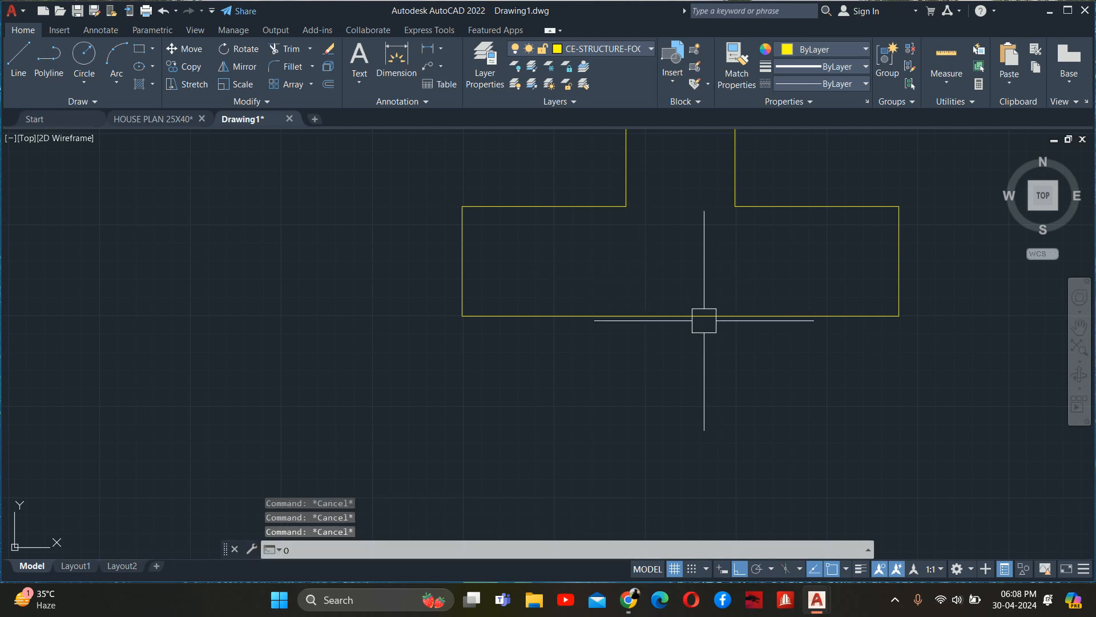
pyautogui.press('Return')
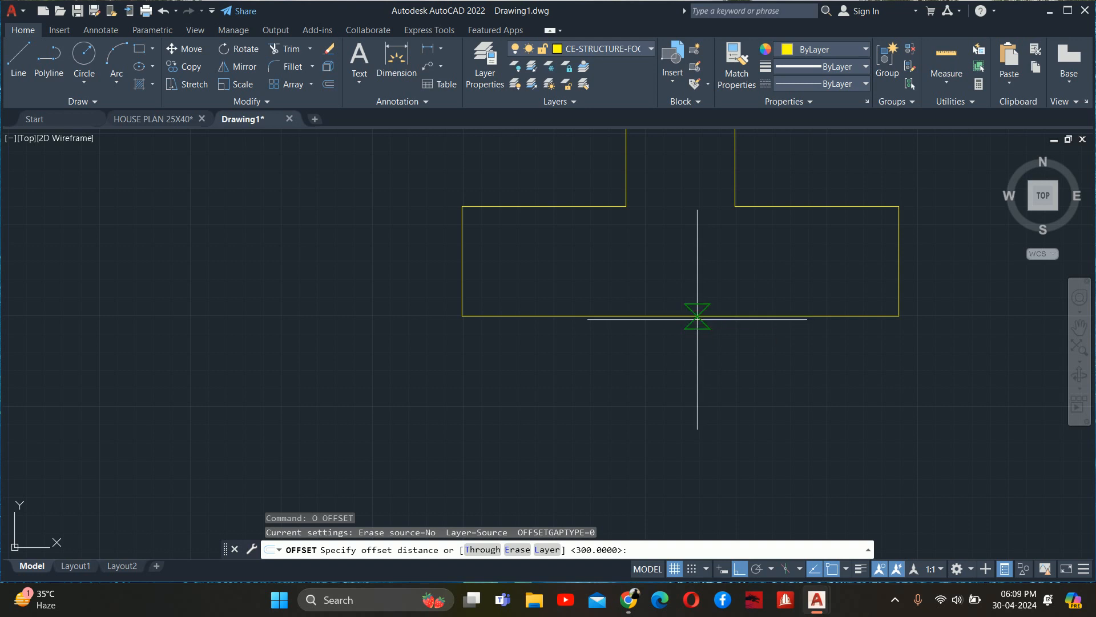
pyautogui.write('0')
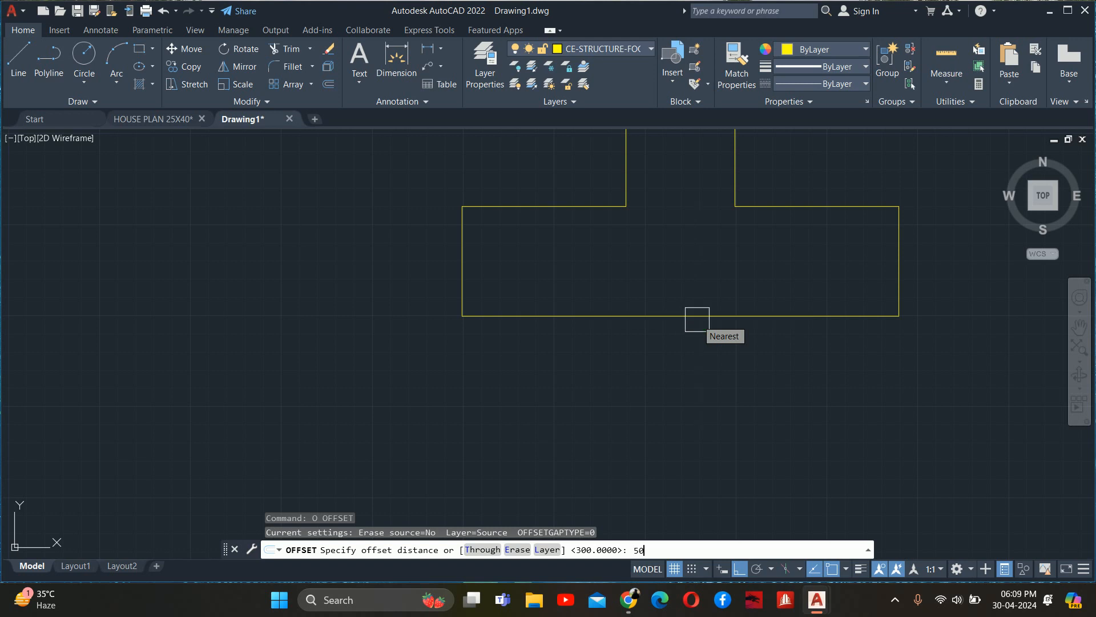
pyautogui.press('Return')
pyautogui.click(676, 315)
pyautogui.click(667, 390)
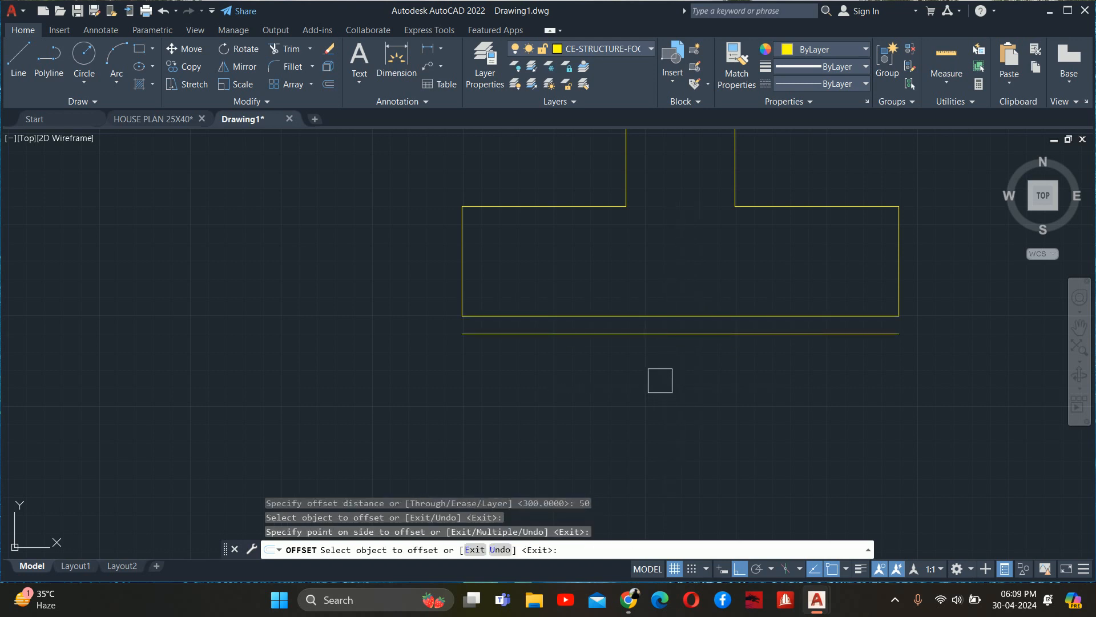
pyautogui.click(669, 334)
pyautogui.click(651, 435)
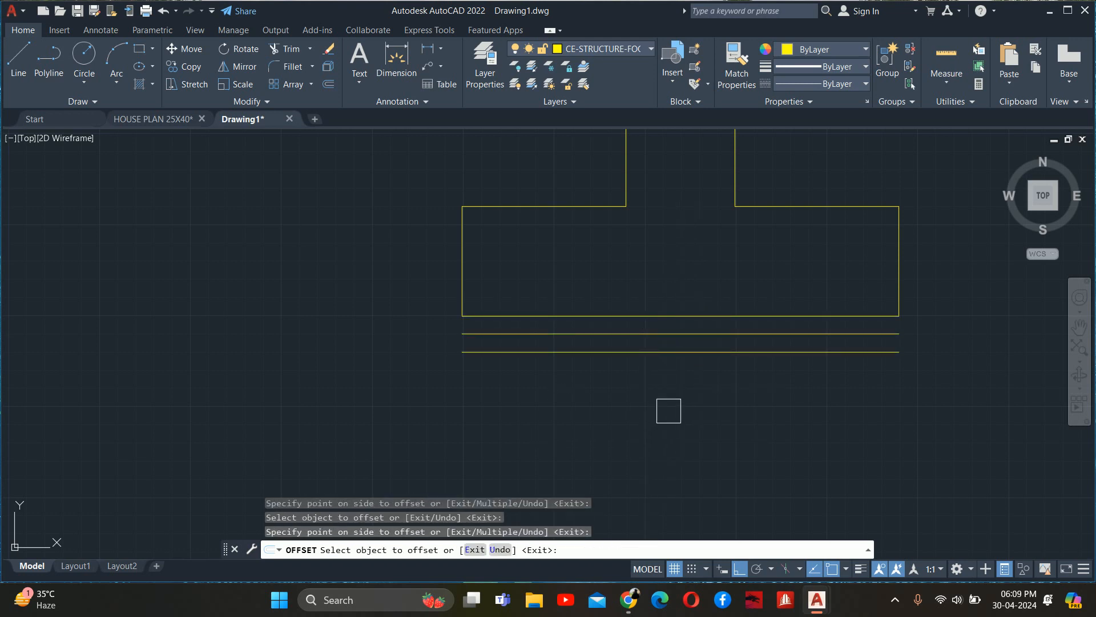
pyautogui.press('Escape')
pyautogui.press('Escape')
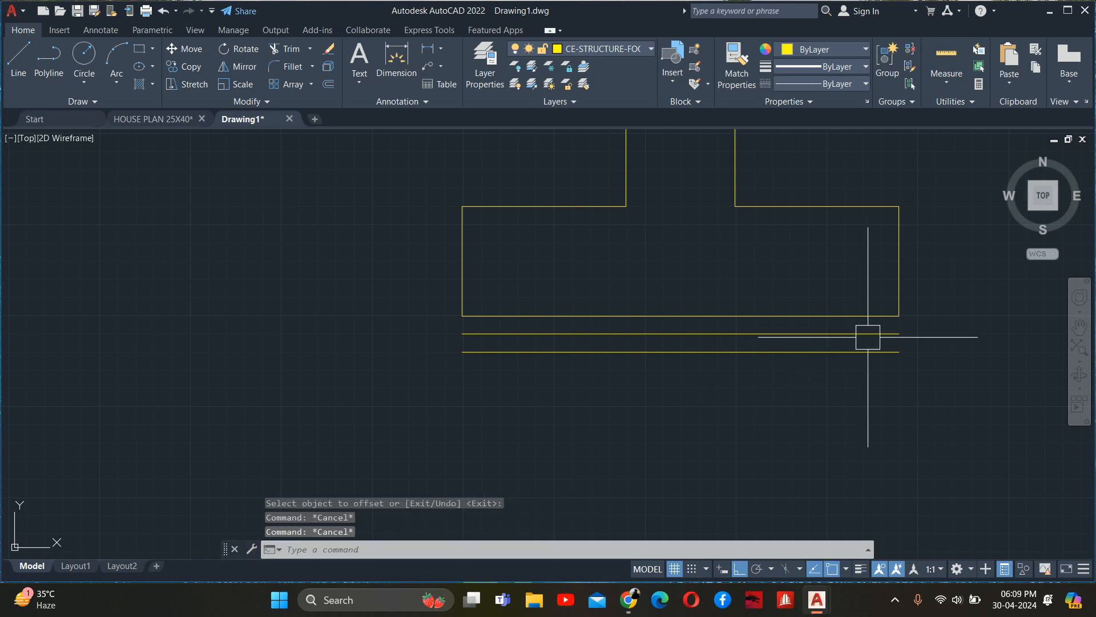
# - Offset both vertical sides of the footing base 50 outward
pyautogui.press('Return')
pyautogui.press('Return')
pyautogui.click(898, 284)
pyautogui.click(939, 288)
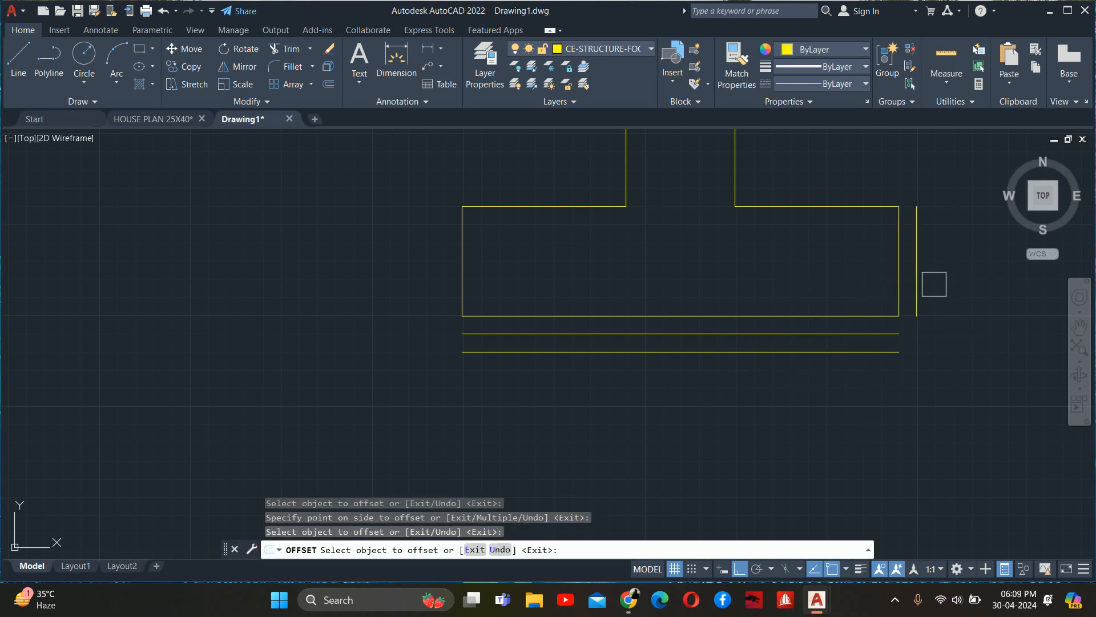
pyautogui.click(462, 283)
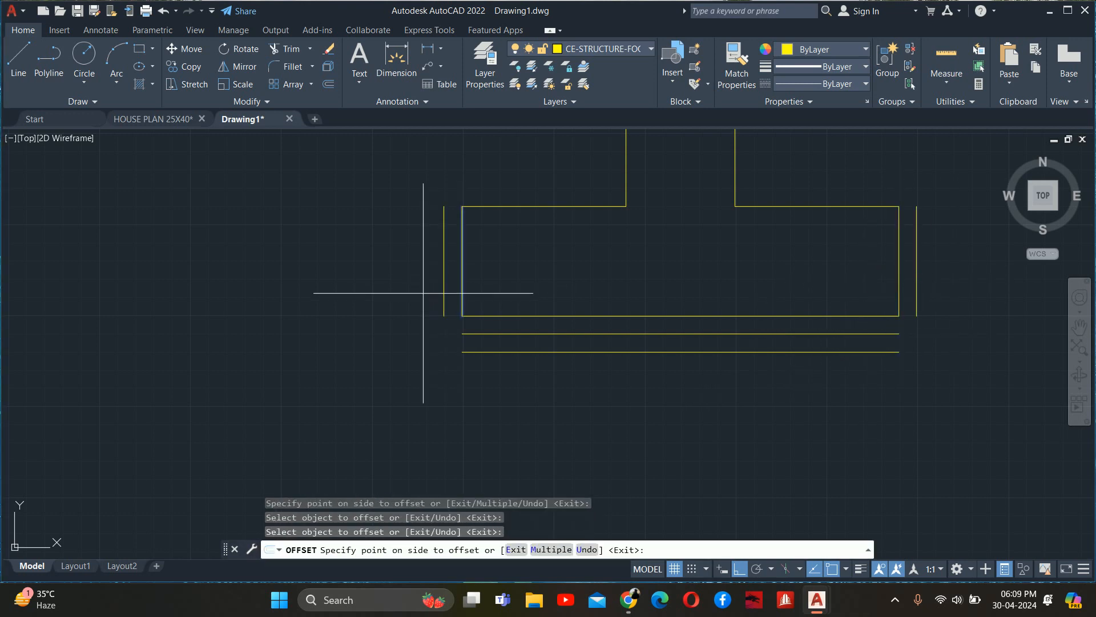
pyautogui.click(423, 289)
pyautogui.press('Escape')
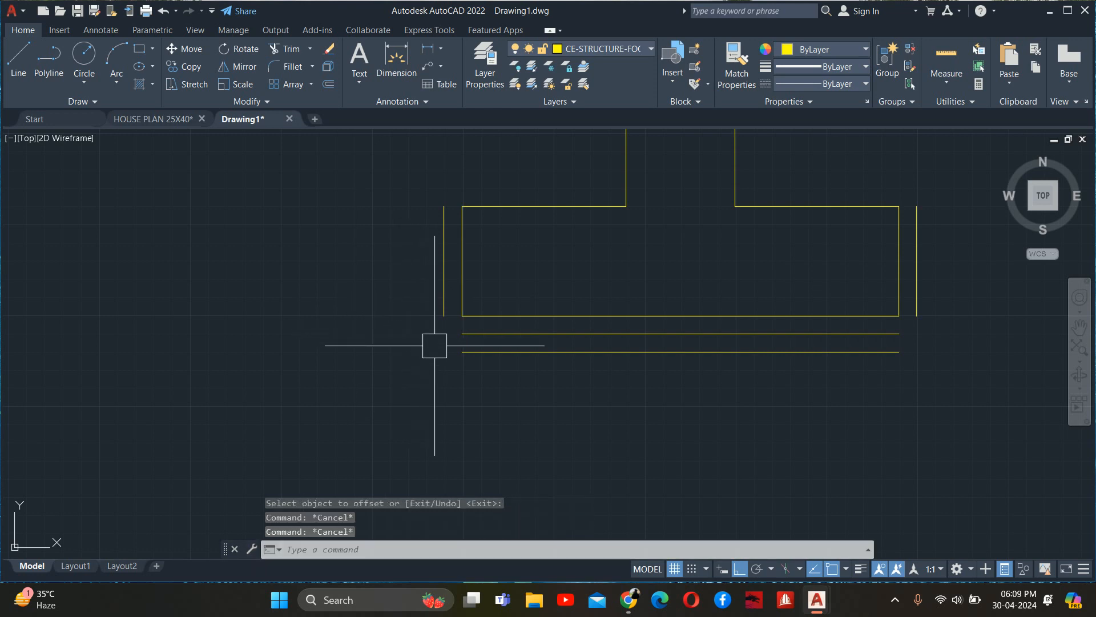
# - Extend the footing base's bottom line at both ends to the outer offset side lines
pyautogui.write('ex')
pyautogui.press('Return')
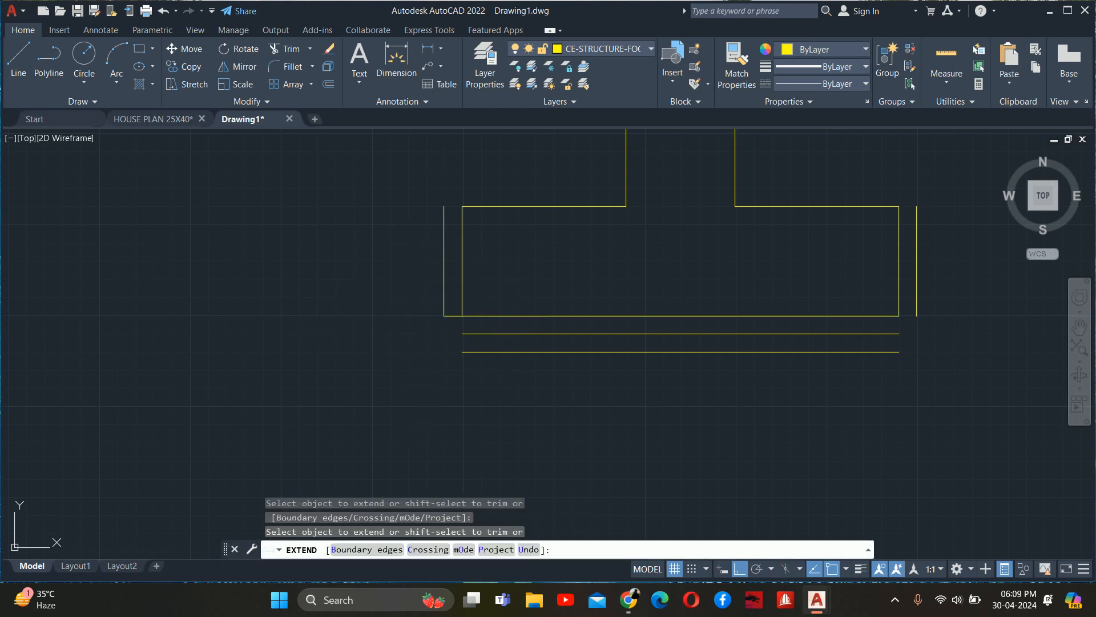
pyautogui.click(714, 332)
pyautogui.click(780, 316)
pyautogui.press('Return')
pyautogui.press('Escape')
# - Delete the two short offset lines below the footing base
pyautogui.click(823, 384)
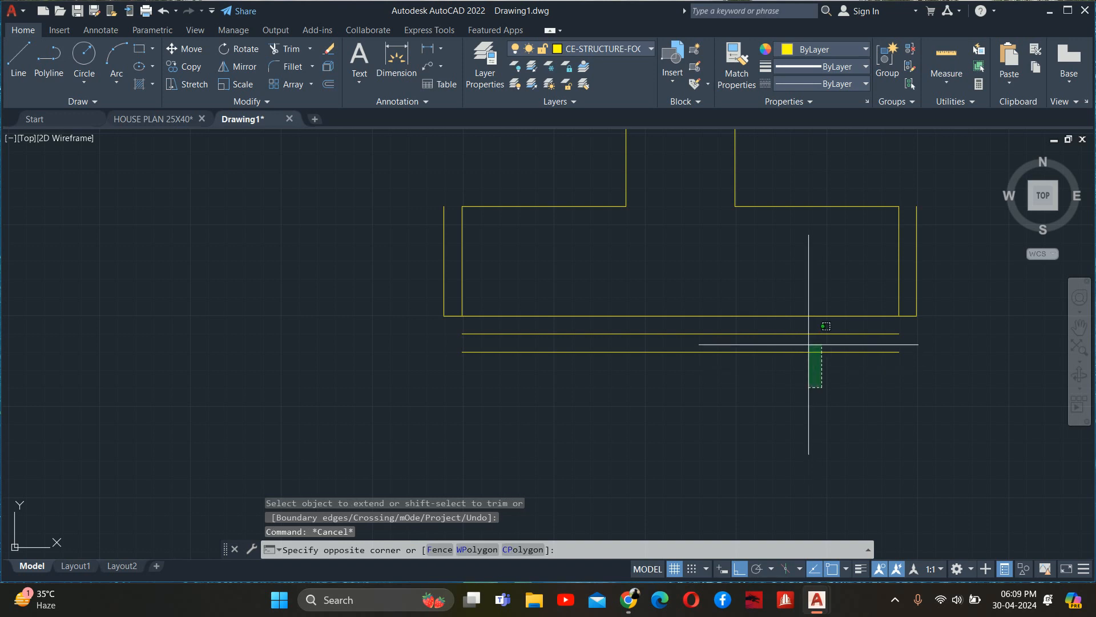
pyautogui.click(779, 326)
pyautogui.press('Delete')
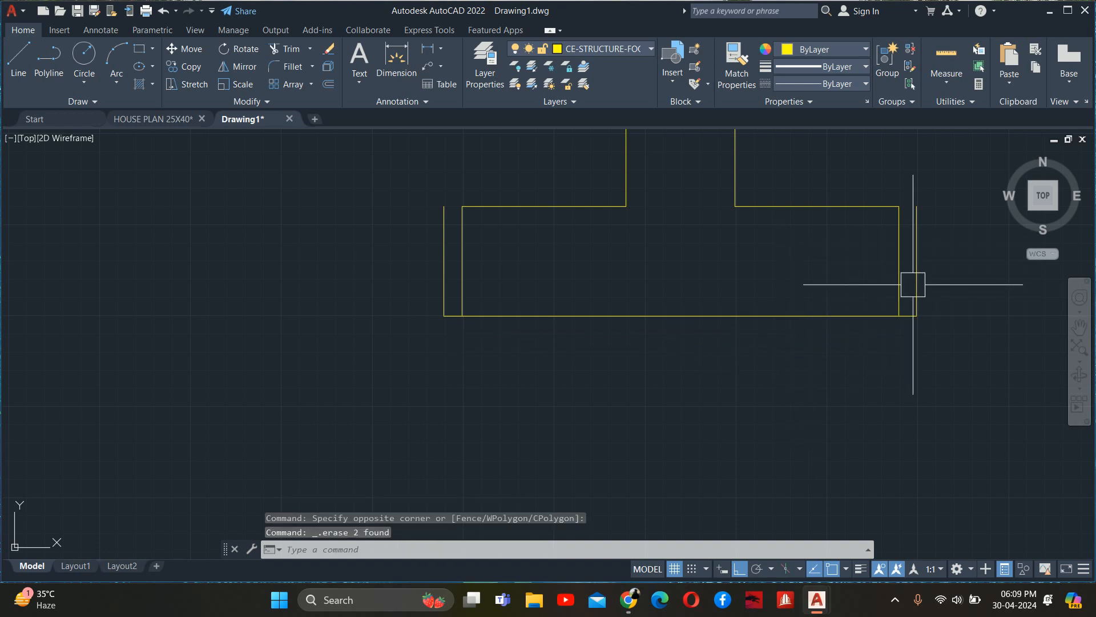
# - Offset the extended bottom line 50 downward, and offset the resulting line another 50 downward
pyautogui.write('o')
pyautogui.press('Return')
pyautogui.write('50')
pyautogui.press('Return')
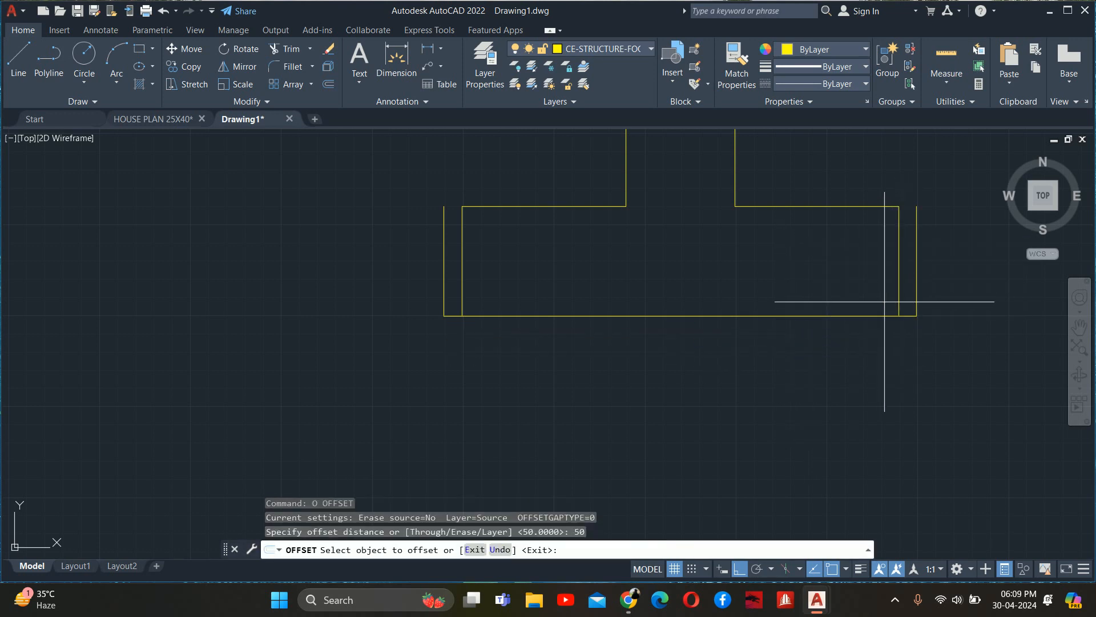
pyautogui.click(824, 316)
pyautogui.click(807, 375)
pyautogui.click(796, 333)
pyautogui.click(793, 365)
pyautogui.press('Escape')
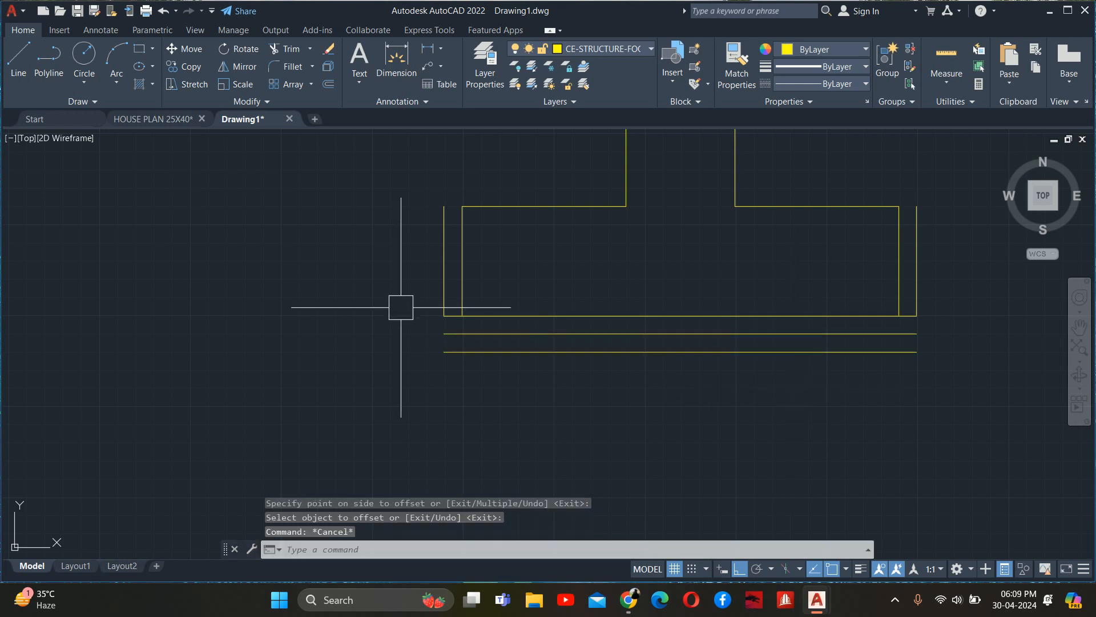
# - Extend the two outer vertical lines down to the lowest base line and trim off their portions above the footing's bottom edge
pyautogui.write('ex')
pyautogui.press('Return')
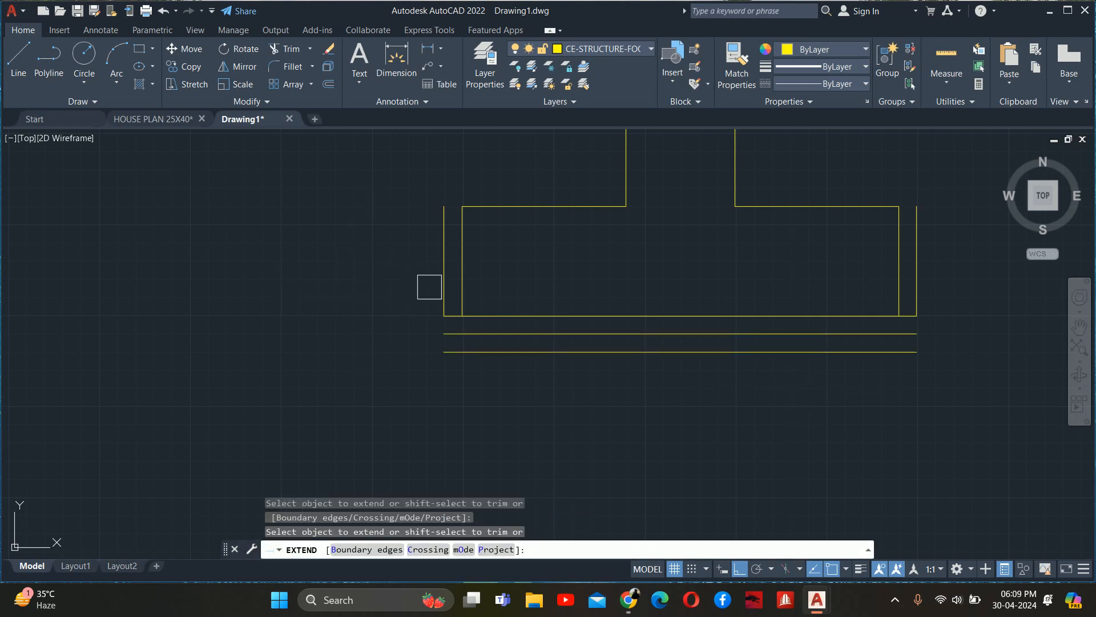
pyautogui.click(429, 285)
pyautogui.click(448, 290)
pyautogui.press('Return')
pyautogui.click(444, 295)
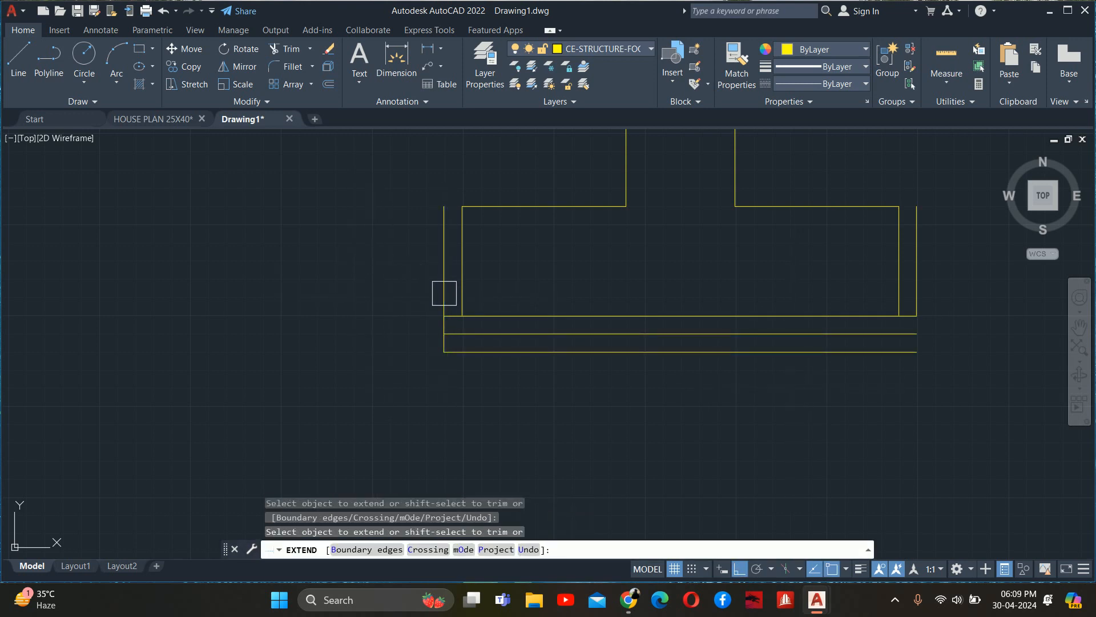
pyautogui.click(928, 287)
pyautogui.keyDown('shift'); pyautogui.click(443, 284); pyautogui.keyUp('shift')
pyautogui.press('Escape')
pyautogui.press('Escape')
# - Examine the base layers under the footing, the edge projection beyond it and the column above
pyautogui.moveTo(778, 386); pyautogui.dragTo(549, 481, button='middle')
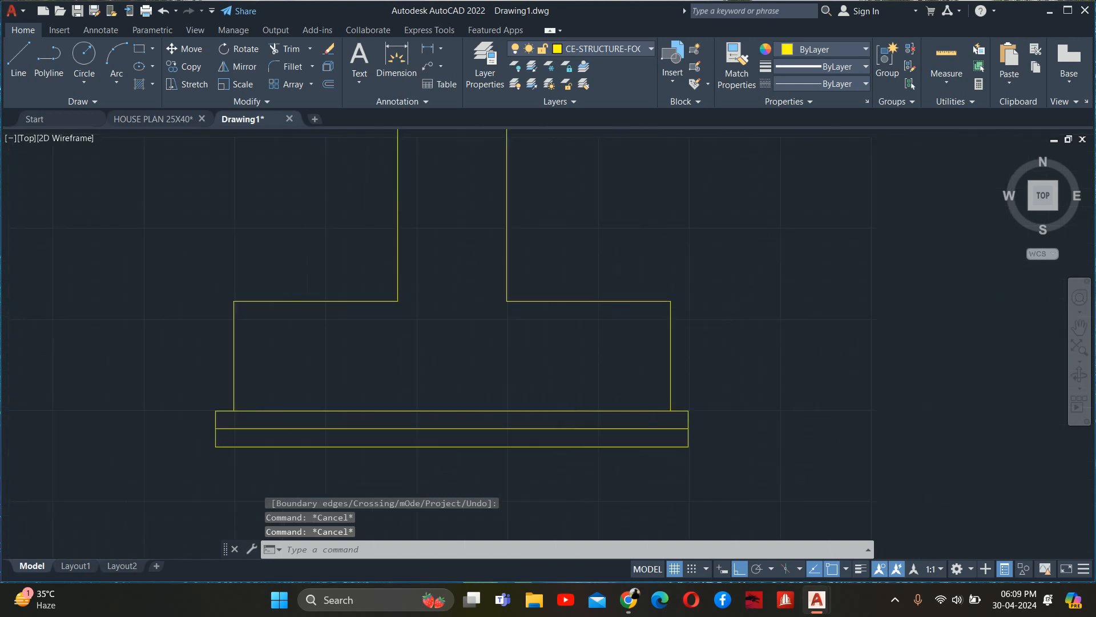
pyautogui.scroll(-2, 539, 406)
pyautogui.press('Escape')
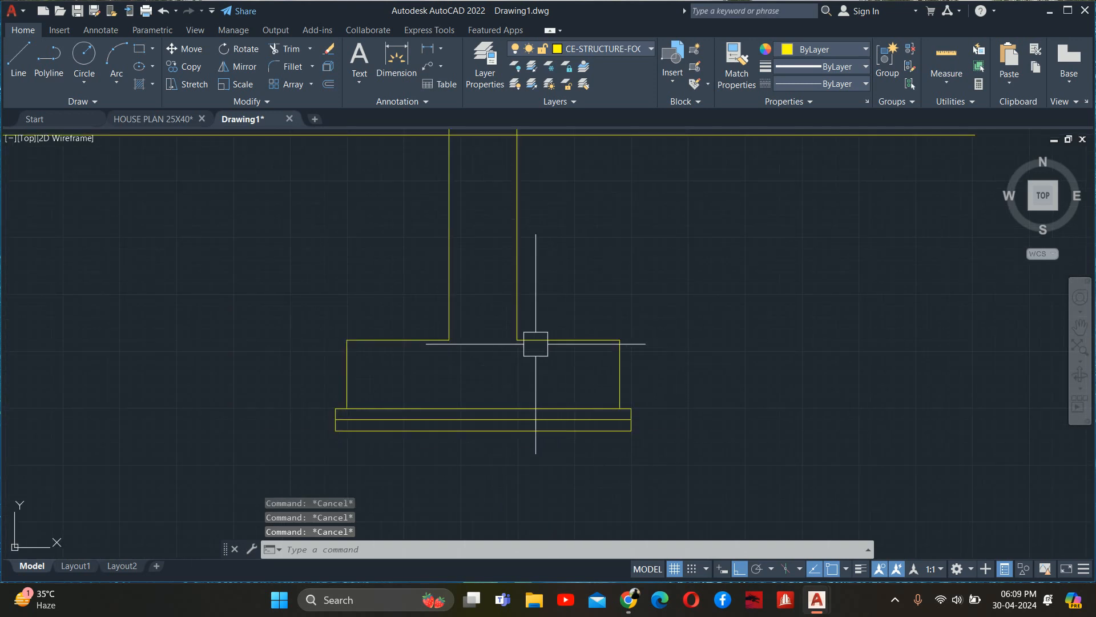
pyautogui.moveTo(485, 338); pyautogui.dragTo(511, 428, button='middle')
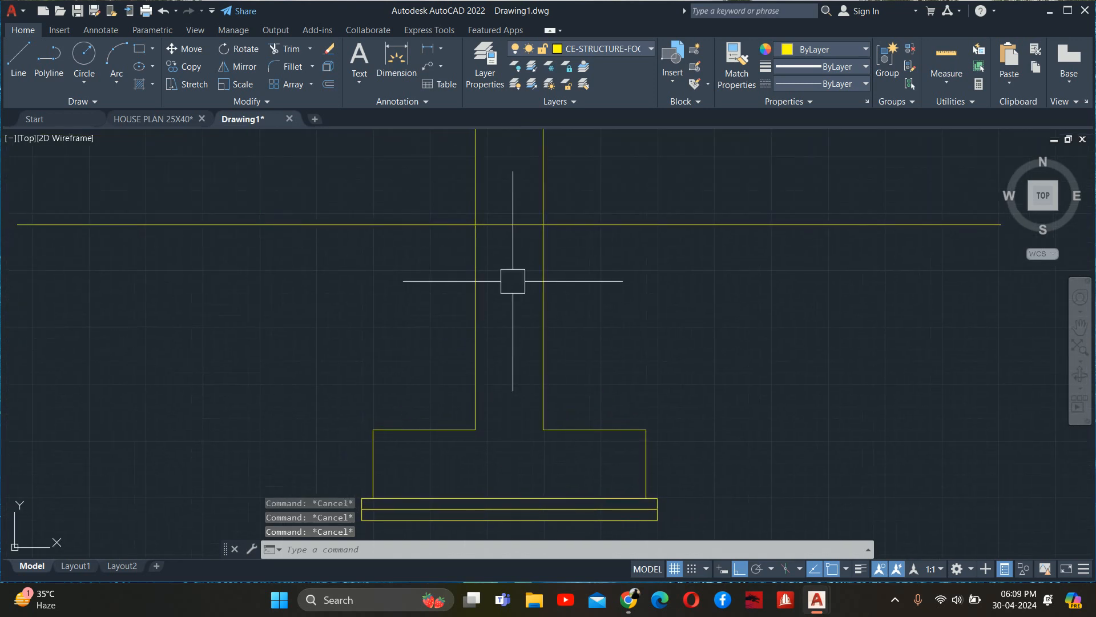
pyautogui.moveTo(611, 360); pyautogui.dragTo(607, 299, button='middle')
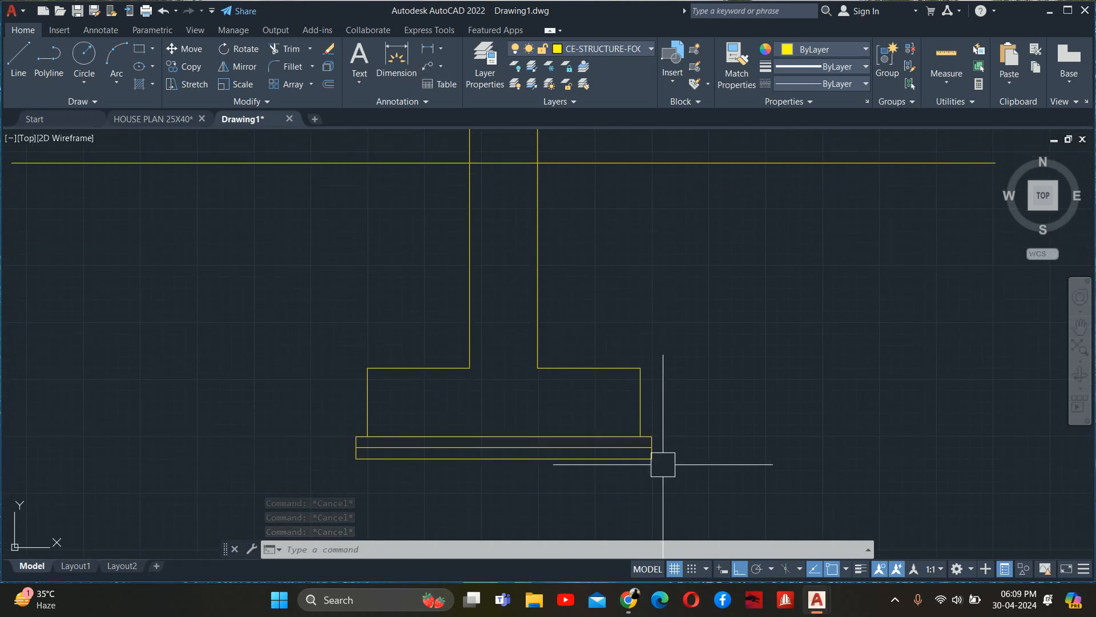
pyautogui.scroll(4, 656, 456)
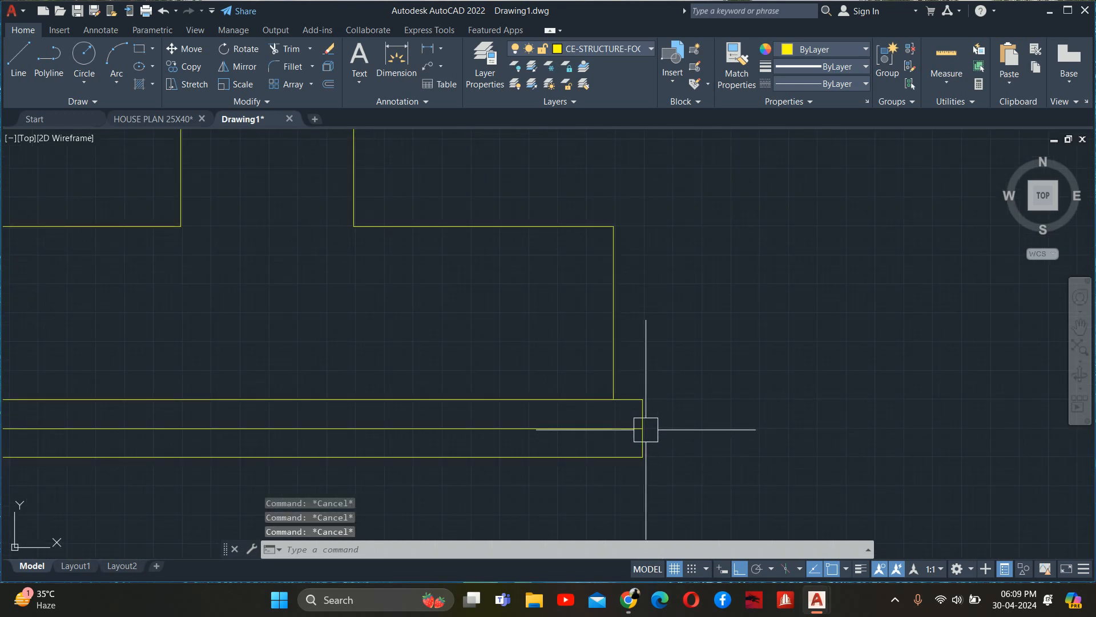
pyautogui.scroll(4, 616, 450)
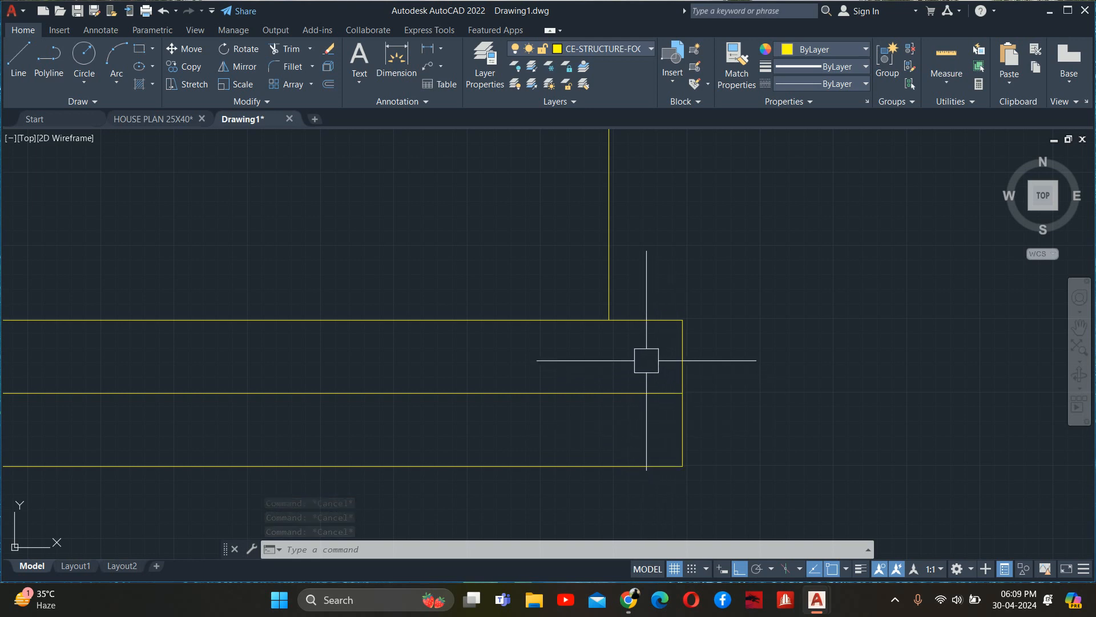
pyautogui.scroll(-6, 647, 361)
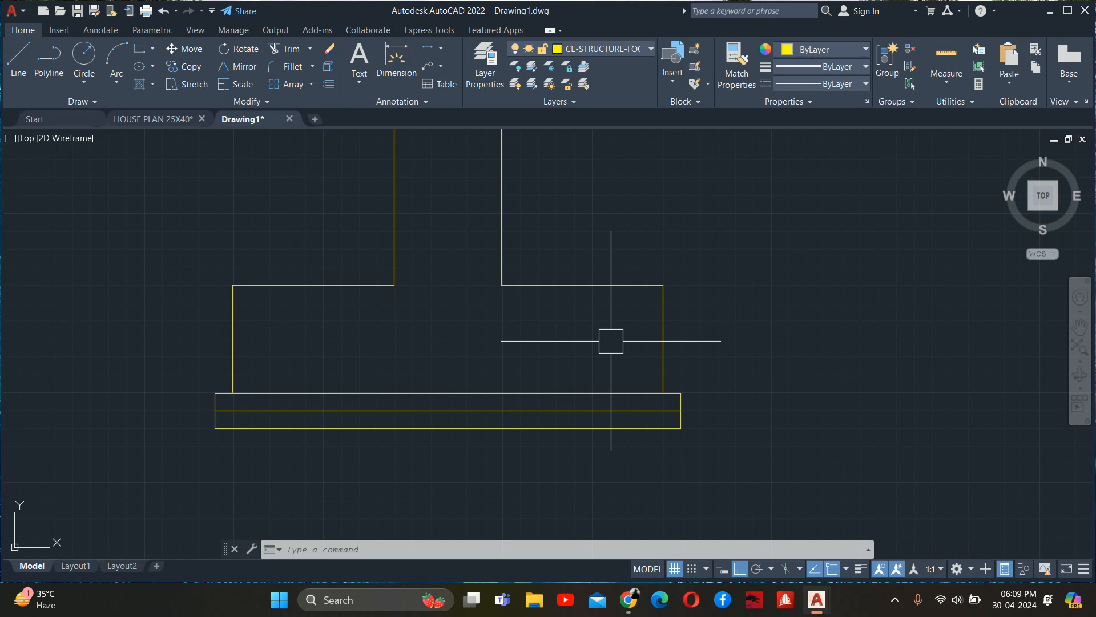
pyautogui.press('Escape')
pyautogui.press('Escape')
pyautogui.scroll(-3, 611, 341)
pyautogui.moveTo(602, 336); pyautogui.dragTo(612, 362, button='middle')
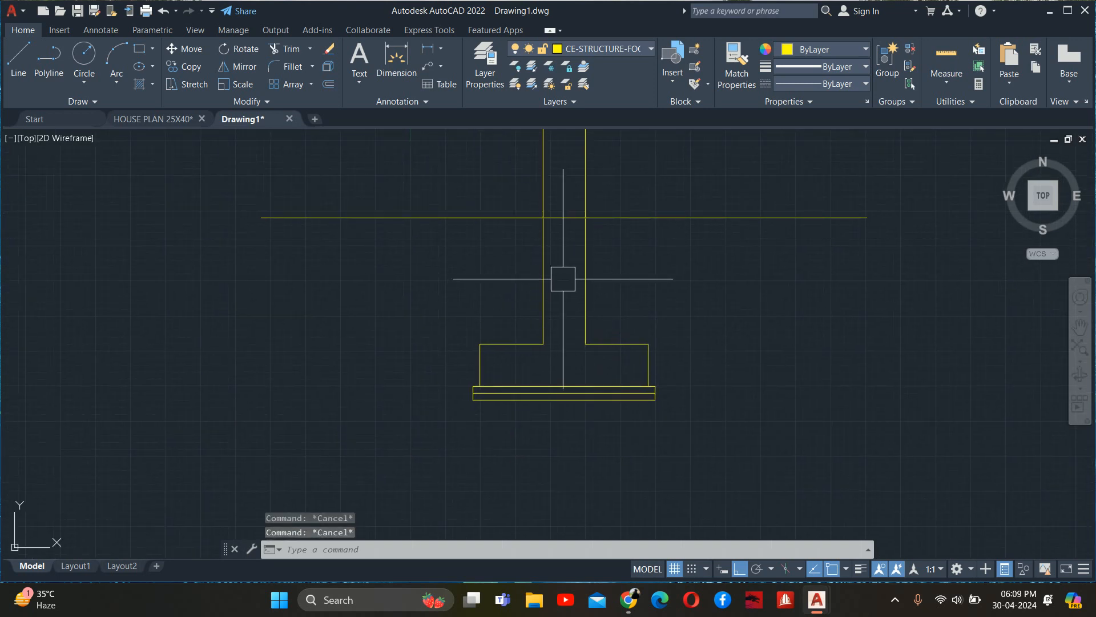
pyautogui.moveTo(563, 278); pyautogui.dragTo(602, 360, button='middle')
pyautogui.press('Escape')
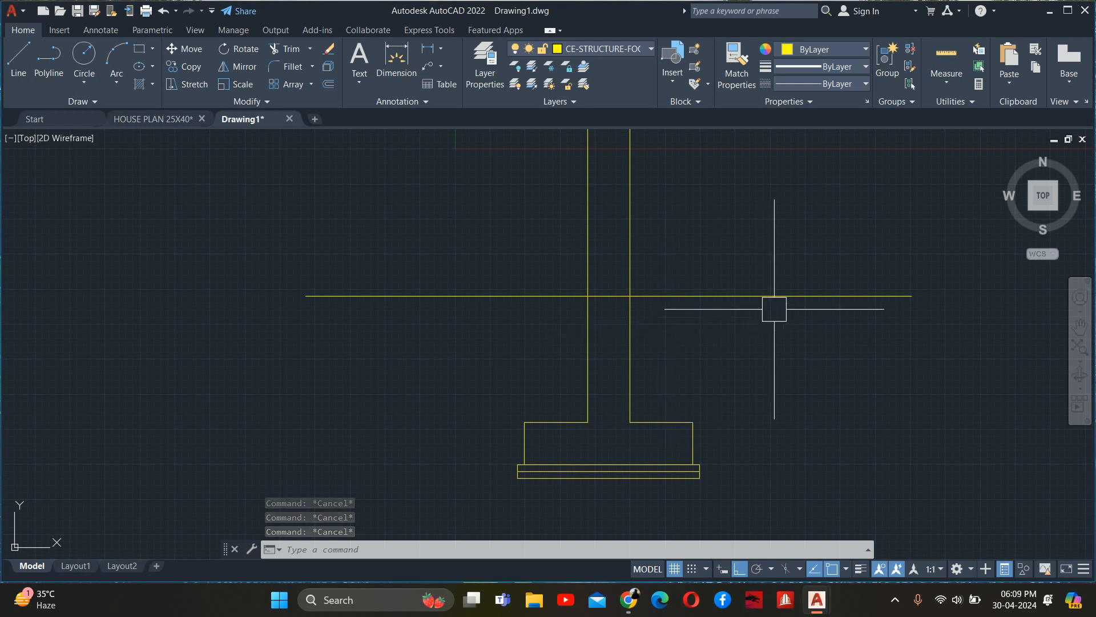
# - Join the two collinear halves of the horizontal ground line into a single line
pyautogui.click(824, 304)
pyautogui.press('Escape')
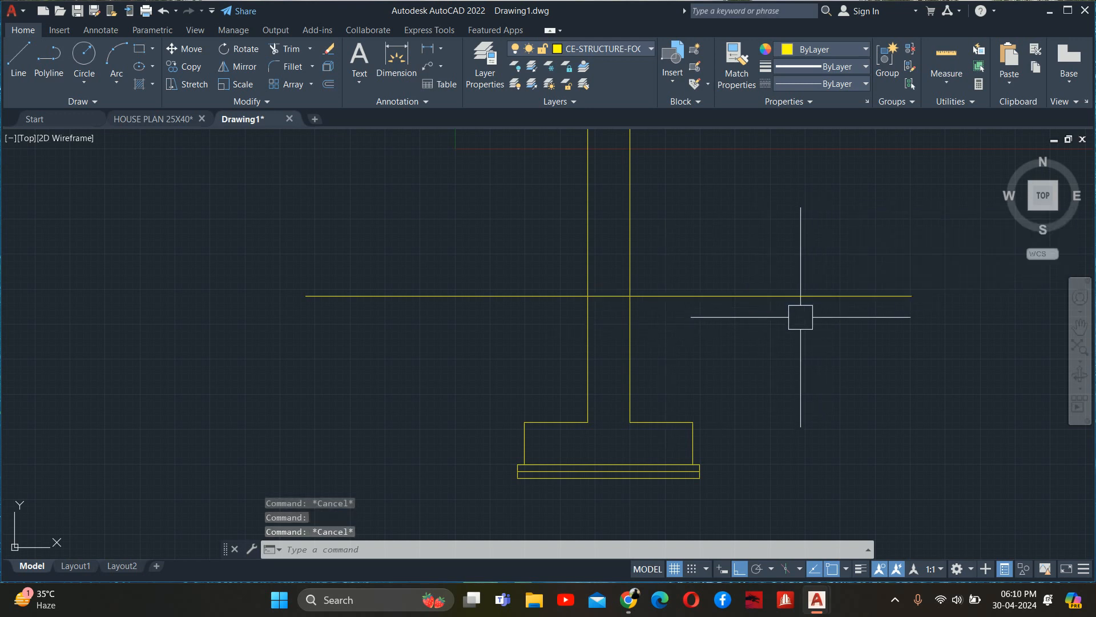
pyautogui.write('J')
pyautogui.press('Return')
pyautogui.click(660, 296)
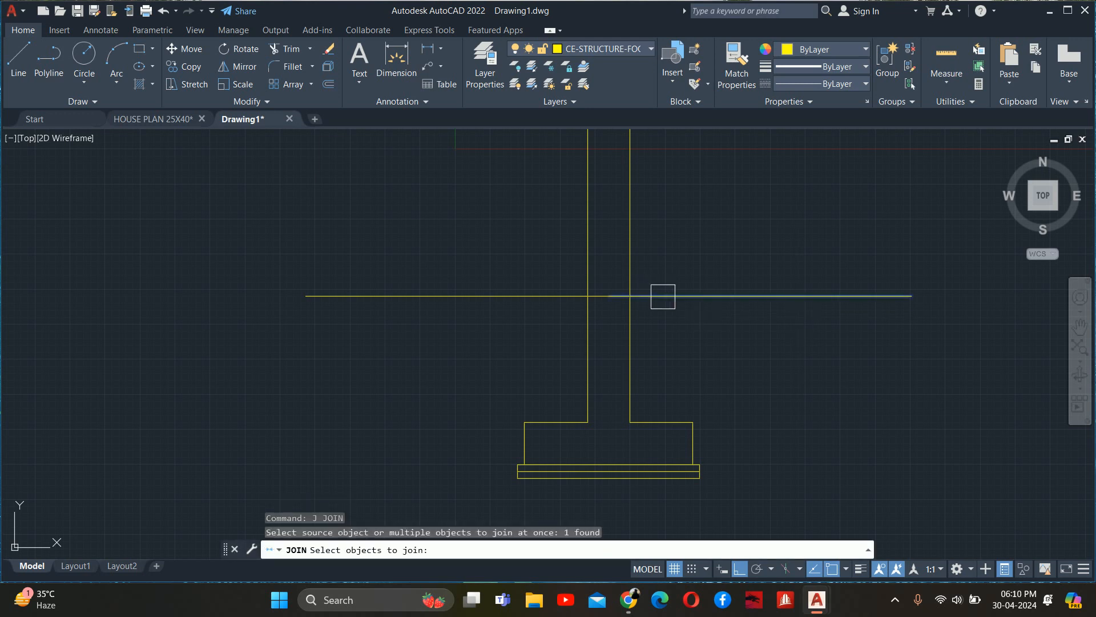
pyautogui.click(514, 296)
pyautogui.press('Return')
pyautogui.press('Escape')
pyautogui.press('Escape')
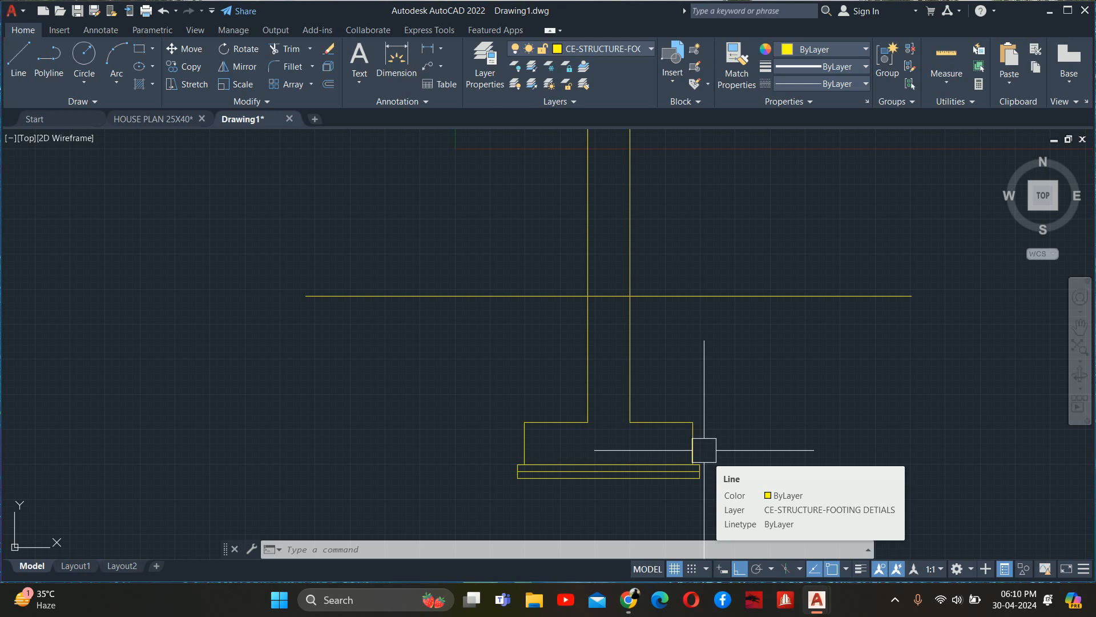
# - Offset the horizontal ground line 450 upward
pyautogui.moveTo(651, 350); pyautogui.dragTo(668, 384, button='middle')
pyautogui.write('o')
pyautogui.press('Return')
pyautogui.write('450')
pyautogui.press('Return')
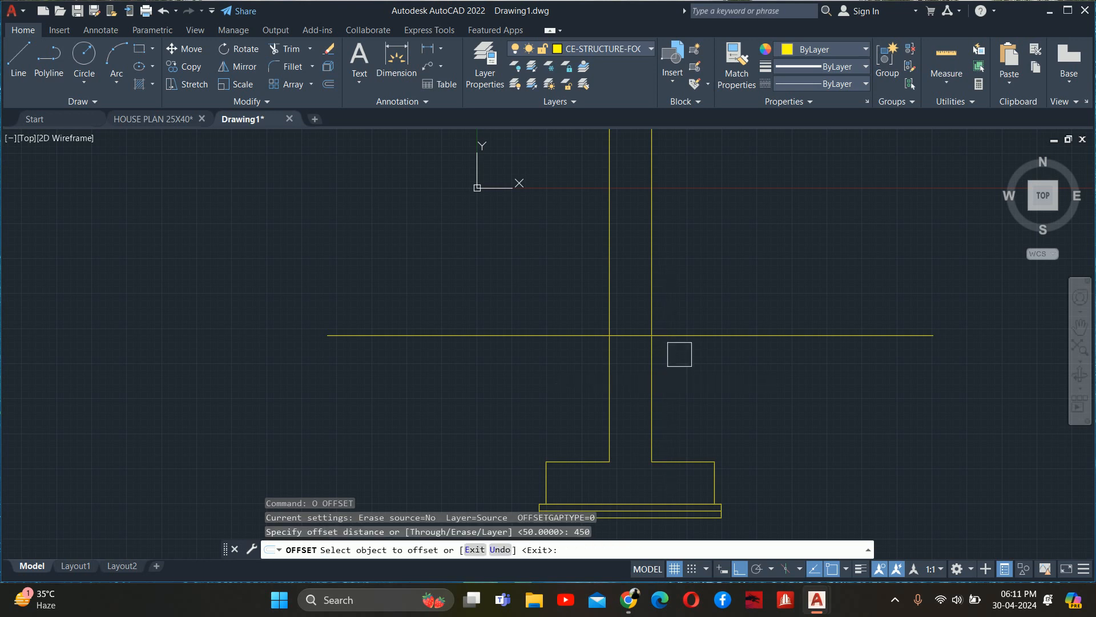
pyautogui.click(679, 335)
pyautogui.click(677, 287)
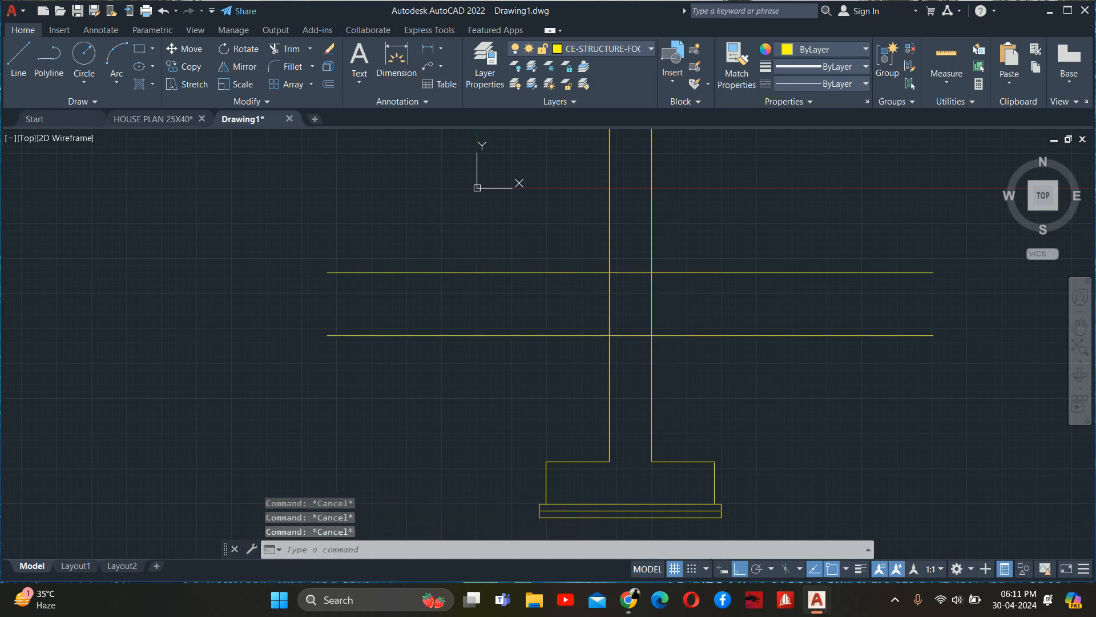
# - Trim the upper offset line on both sides of the column so it only spans between the column faces
pyautogui.write('tr')
pyautogui.press('Return')
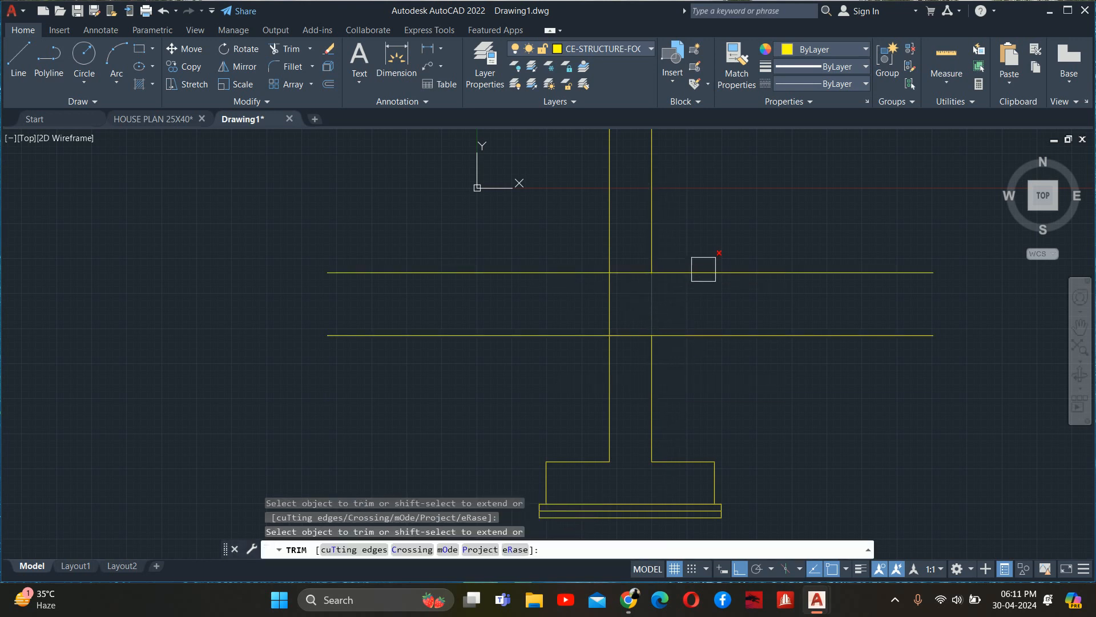
pyautogui.click(703, 272)
pyautogui.click(557, 274)
pyautogui.press('Escape')
pyautogui.press('Escape')
pyautogui.press('Escape')
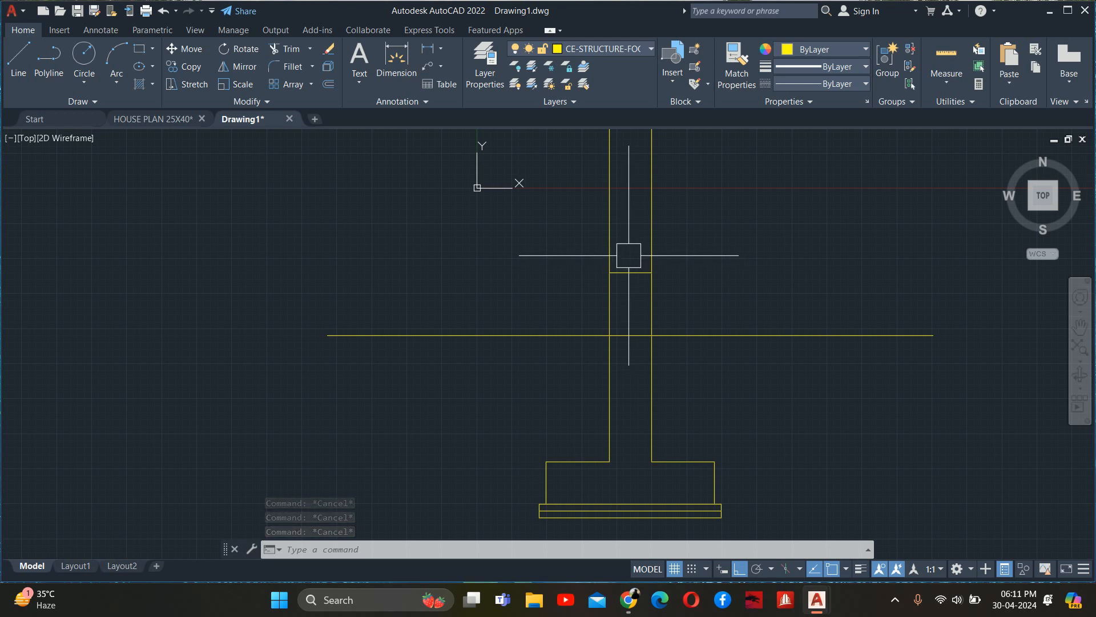
pyautogui.write('o')
pyautogui.press('Return')
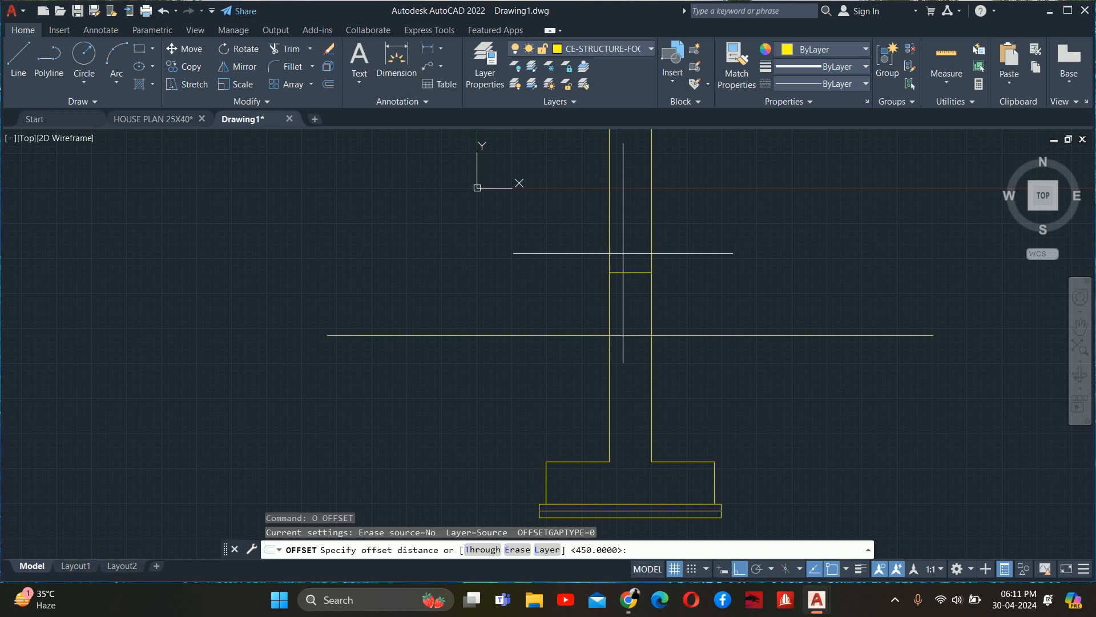
pyautogui.press('Return')
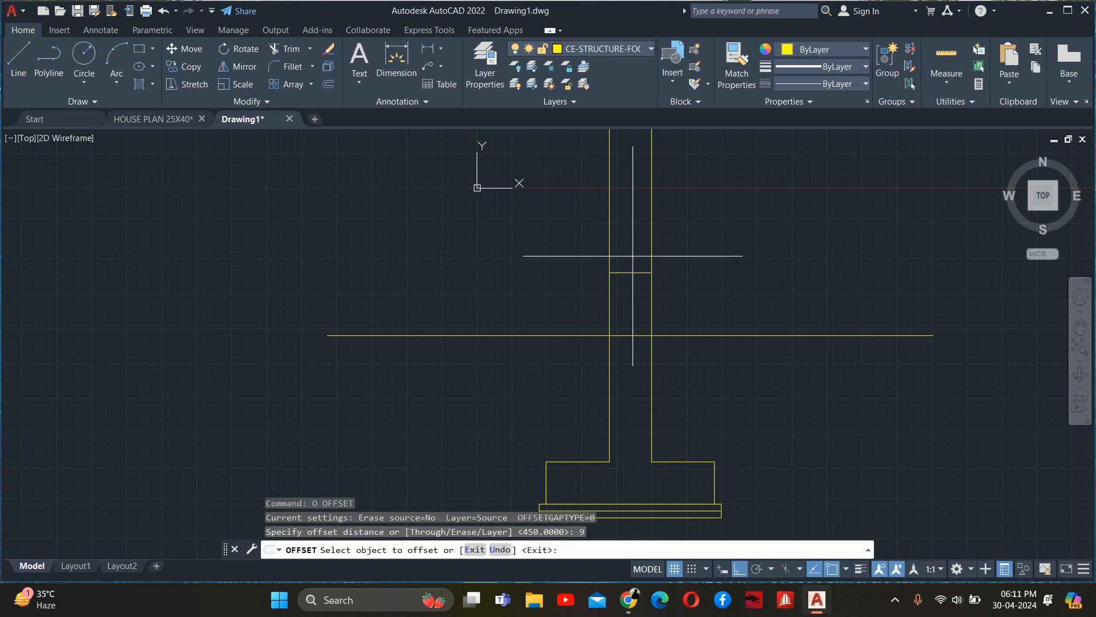
pyautogui.scroll(4, 625, 256)
pyautogui.click(626, 293)
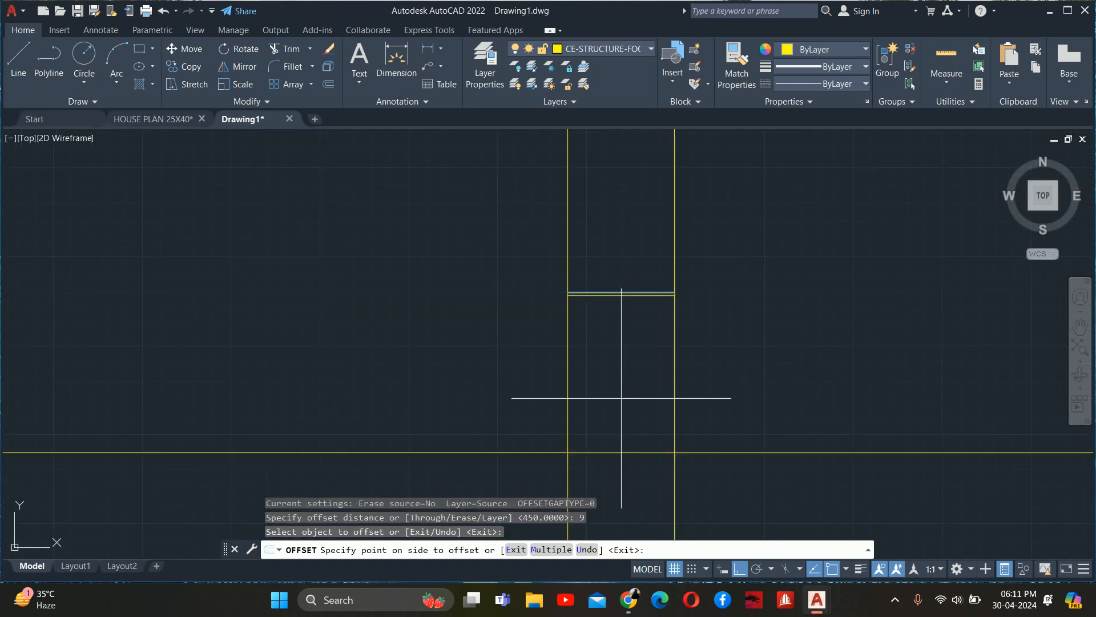
pyautogui.press('Escape')
pyautogui.press('Escape')
pyautogui.press('Escape')
# - Offset the short horizontal line inside the column 230 downward
pyautogui.press('Return')
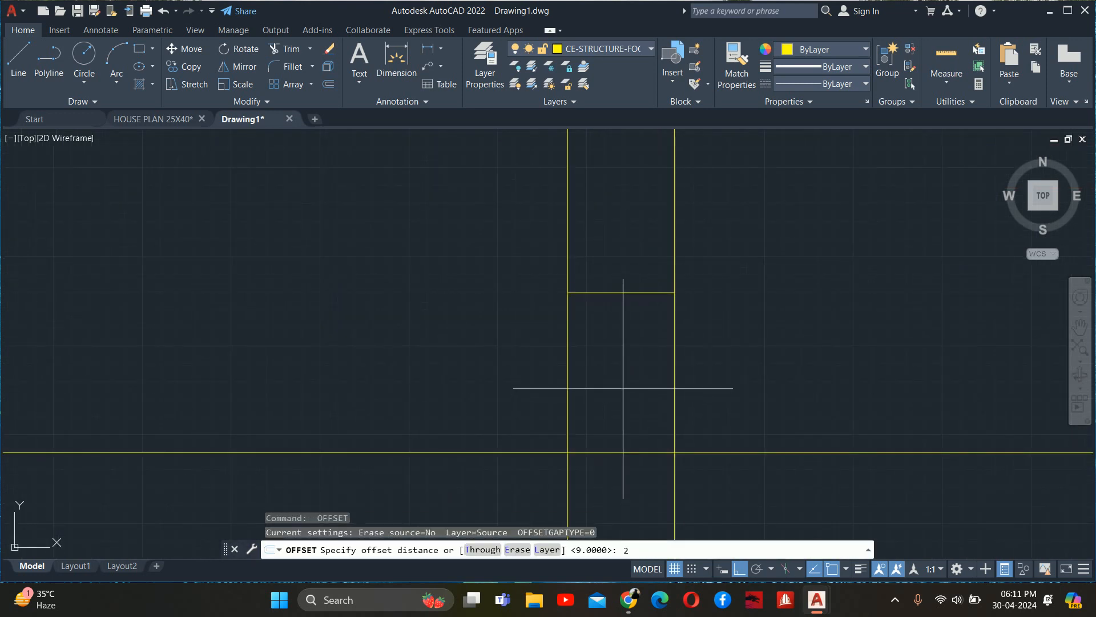
pyautogui.press('Return')
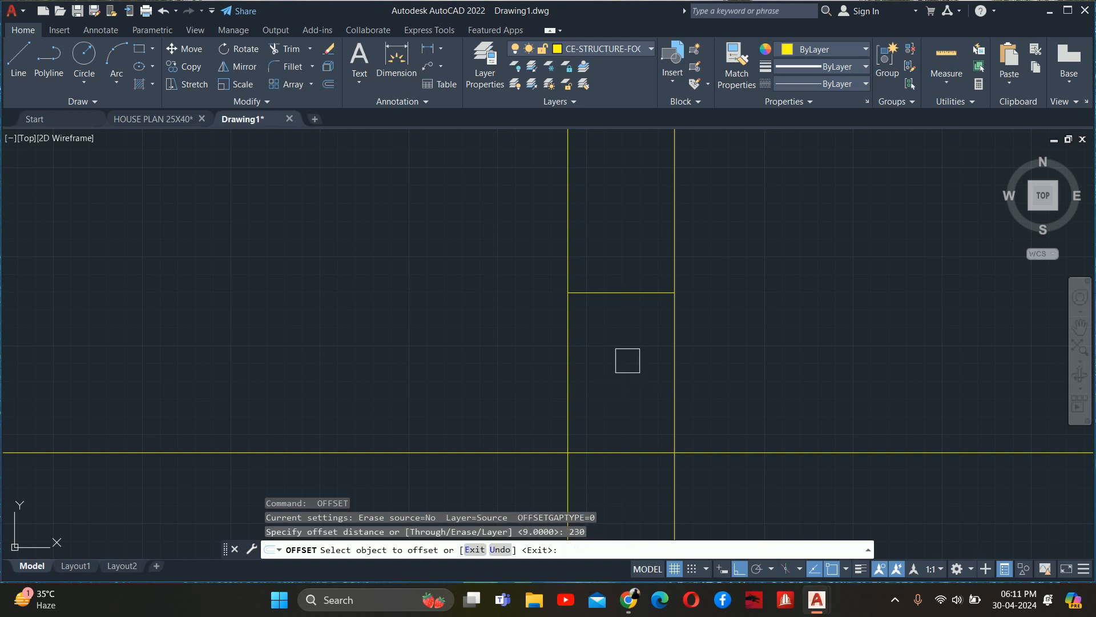
pyautogui.click(627, 293)
pyautogui.click(628, 374)
pyautogui.press('Escape')
pyautogui.press('Escape')
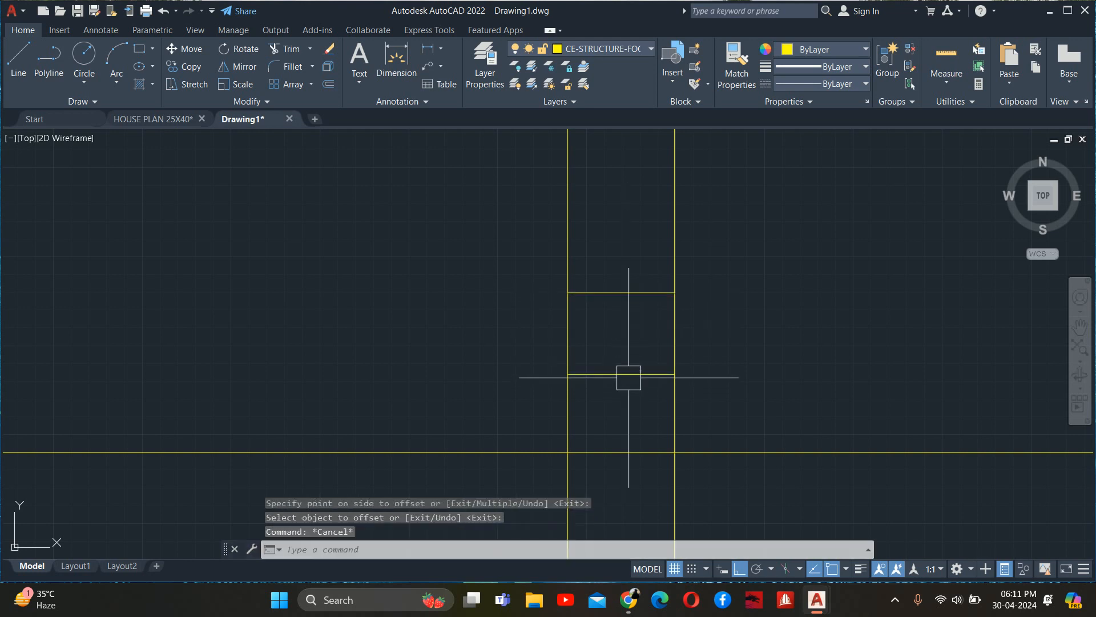
# - Trim the portion of the ground line that crosses the column between its two faces
pyautogui.scroll(-4, 631, 363)
pyautogui.moveTo(631, 362); pyautogui.dragTo(624, 326, button='middle')
pyautogui.press('Escape')
pyautogui.write('tr')
pyautogui.press('Return')
pyautogui.scroll(2, 631, 354)
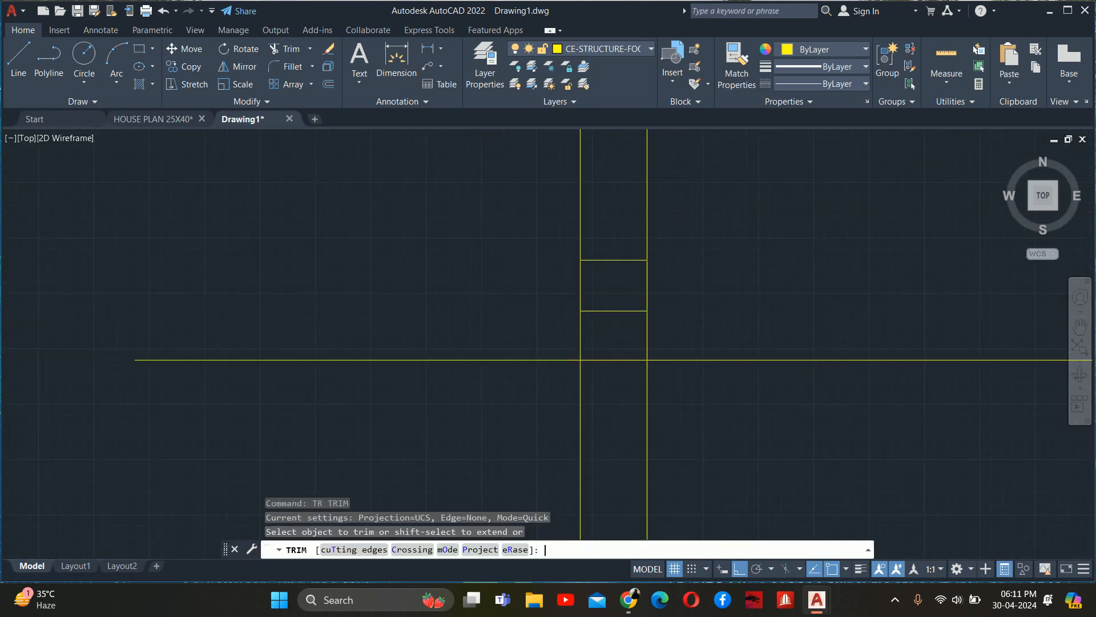
pyautogui.press('Escape')
pyautogui.scroll(-4, 623, 357)
pyautogui.press('Escape')
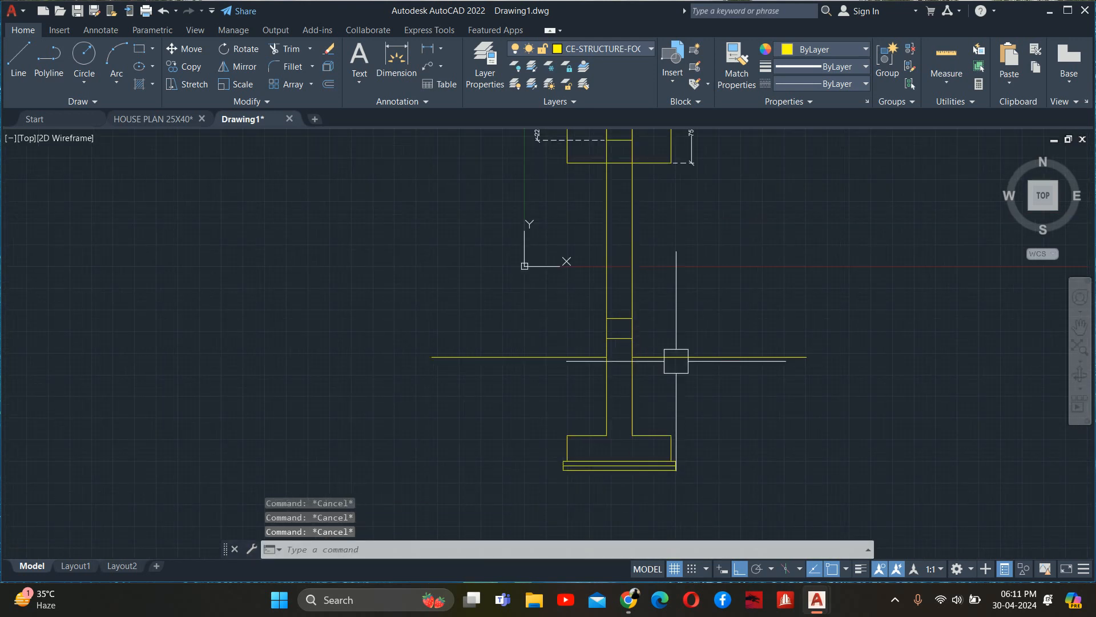
# - Stretch the outer end of the ground line on the column's right side inward to shorten it
pyautogui.write('s')
pyautogui.press('Return')
pyautogui.click(827, 394)
pyautogui.click(802, 320)
pyautogui.press('Return')
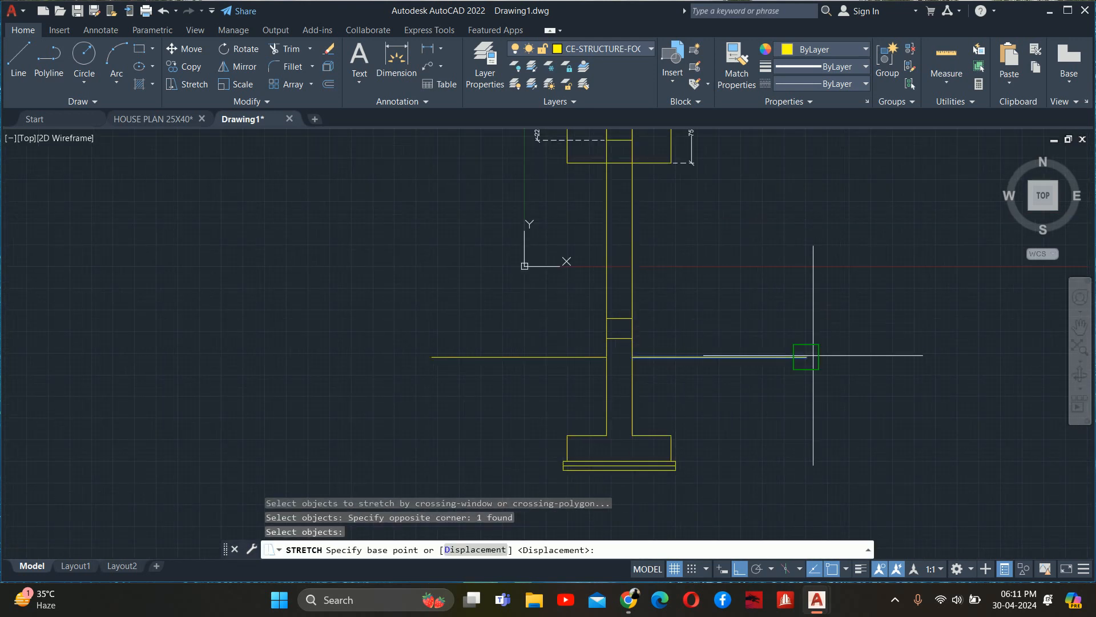
pyautogui.click(802, 357)
pyautogui.press('Escape')
pyautogui.press('Escape')
pyautogui.press('Escape')
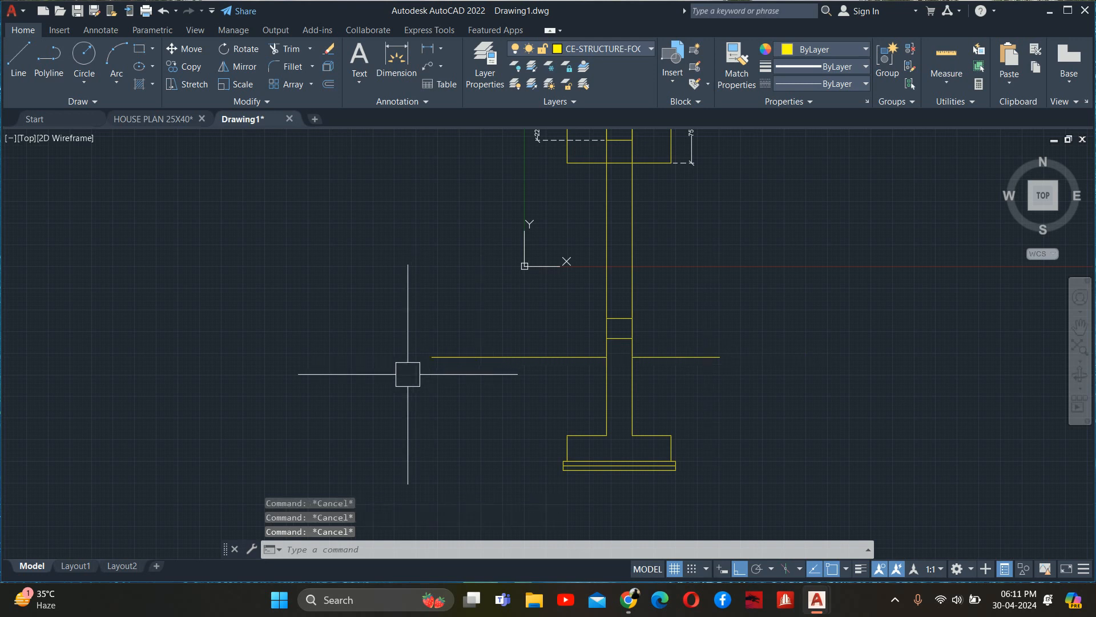
# - Stretch the outer end of the ground line on the column's left side inward to match the opposite side
pyautogui.write('s')
pyautogui.press('Return')
pyautogui.click(449, 387)
pyautogui.click(392, 314)
pyautogui.press('Return')
pyautogui.click(431, 357)
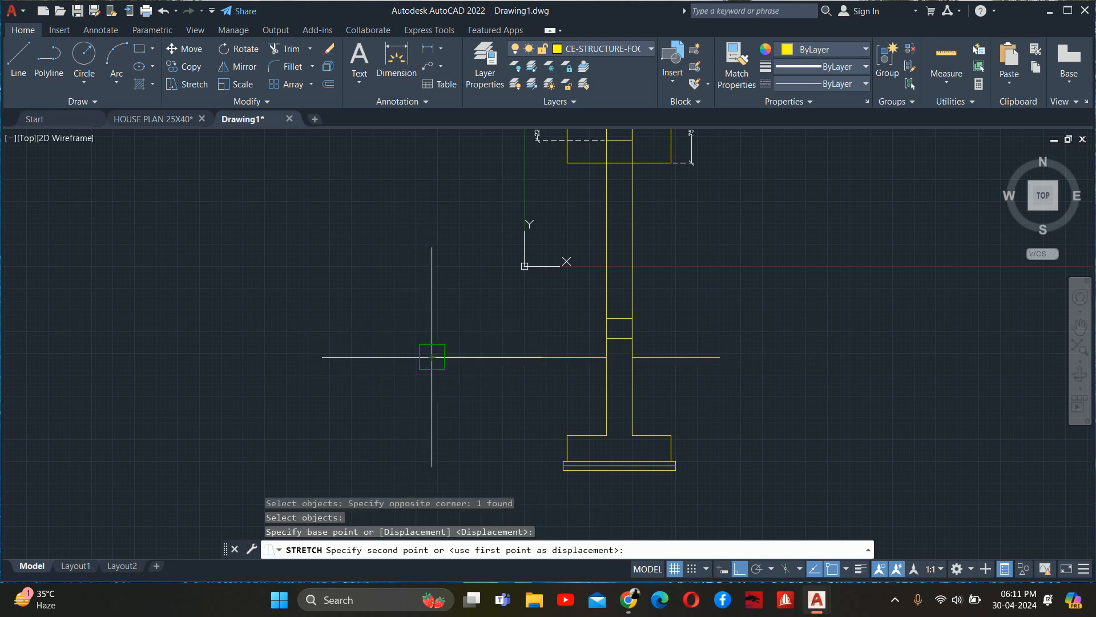
pyautogui.click(519, 357)
pyautogui.press('Escape')
pyautogui.press('Escape')
pyautogui.press('Escape')
pyautogui.scroll(2, 705, 405)
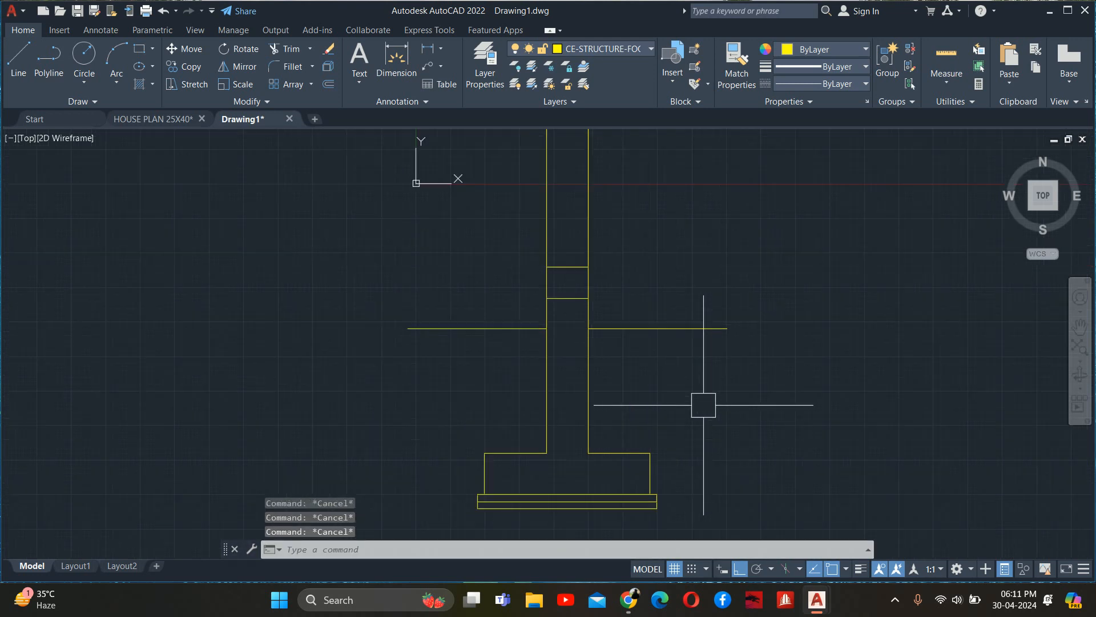
pyautogui.scroll(-4, 684, 329)
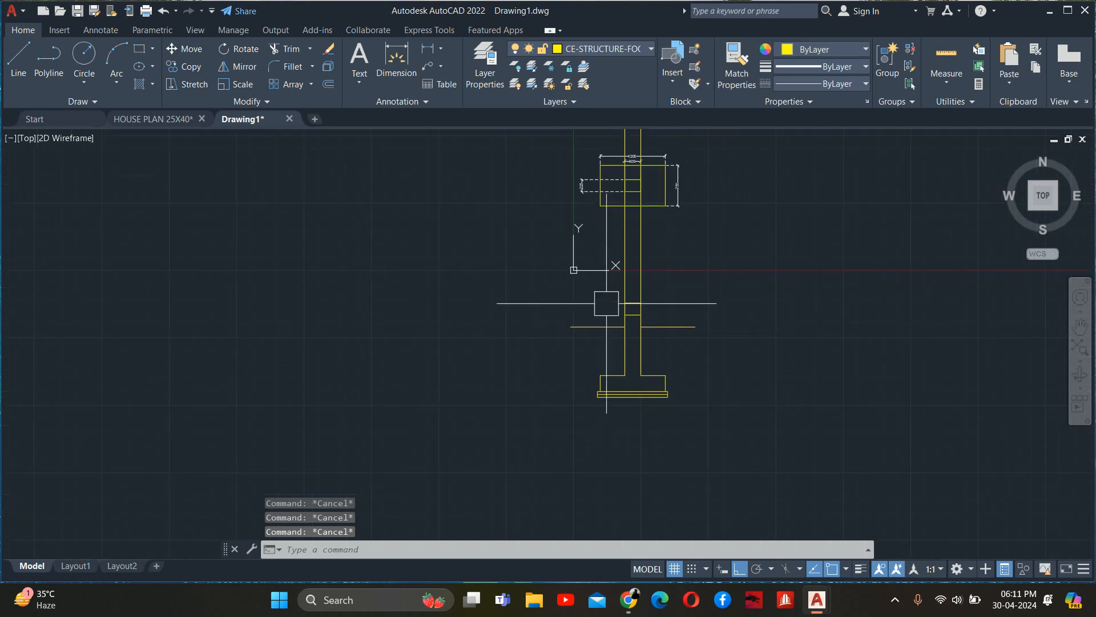
pyautogui.scroll(2, 656, 308)
pyautogui.scroll(2, 607, 314)
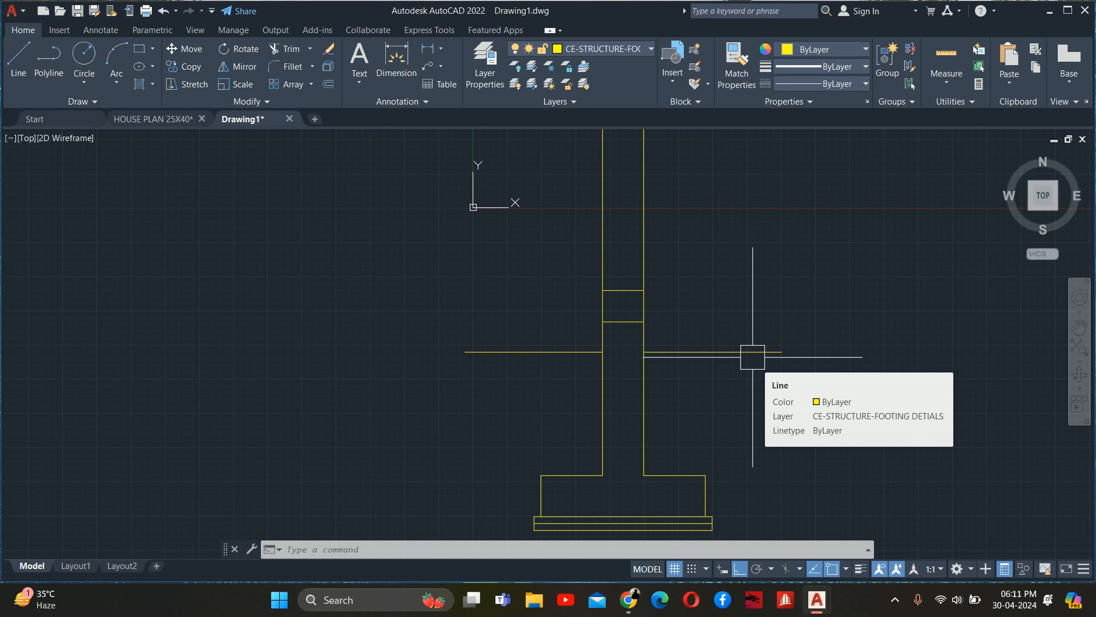
pyautogui.moveTo(751, 367)
pyautogui.mouseDown(button='middle')
pyautogui.moveTo(746, 379)
pyautogui.moveTo(748, 301)
pyautogui.mouseUp(button='middle')
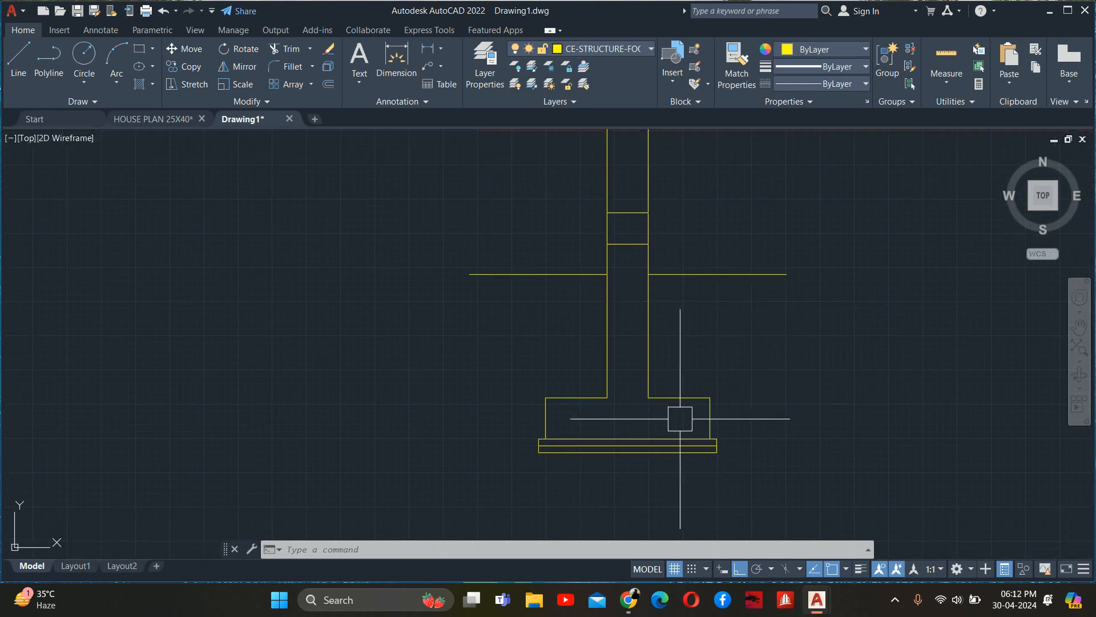
pyautogui.scroll(2, 680, 418)
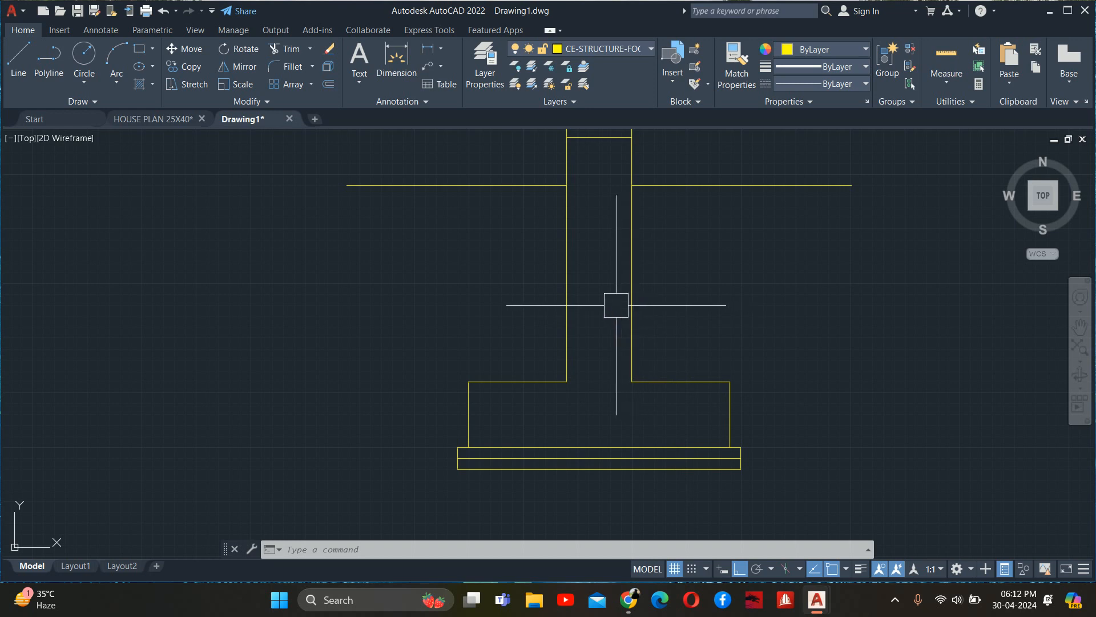
pyautogui.scroll(-2, 628, 314)
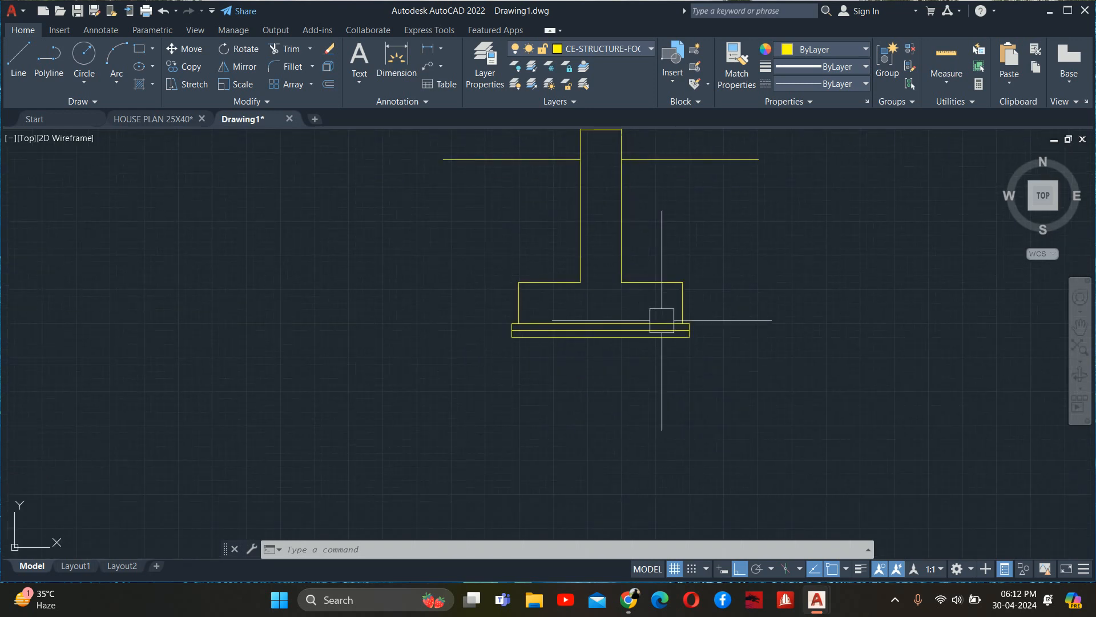
pyautogui.scroll(8, 673, 330)
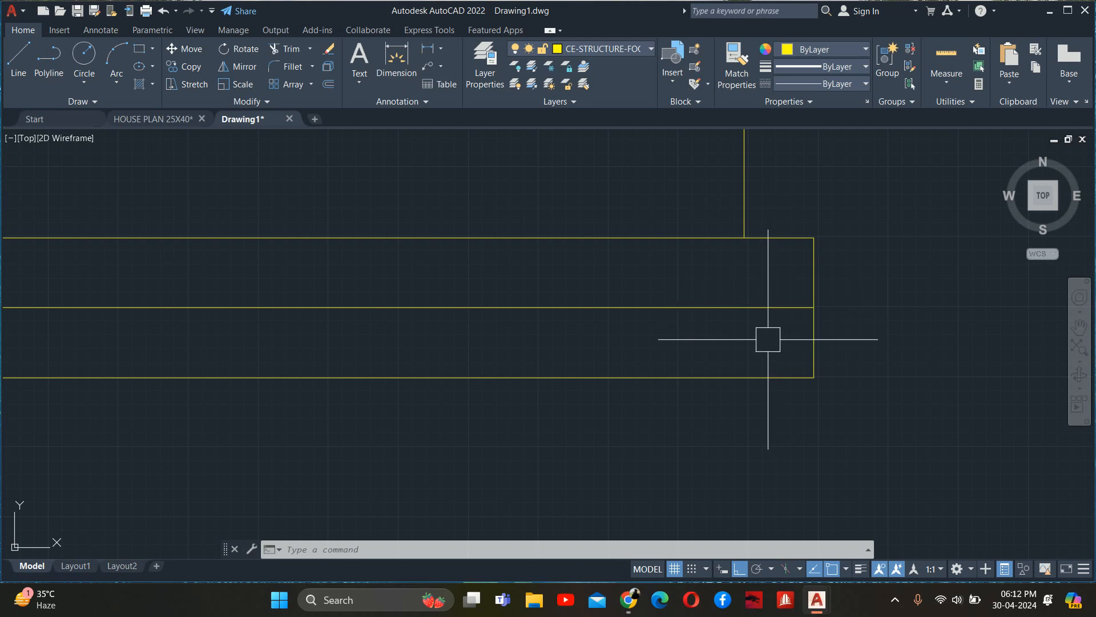
pyautogui.press('Escape')
pyautogui.press('Escape')
pyautogui.press('Escape')
pyautogui.scroll(-6, 768, 338)
pyautogui.scroll(-4, 756, 333)
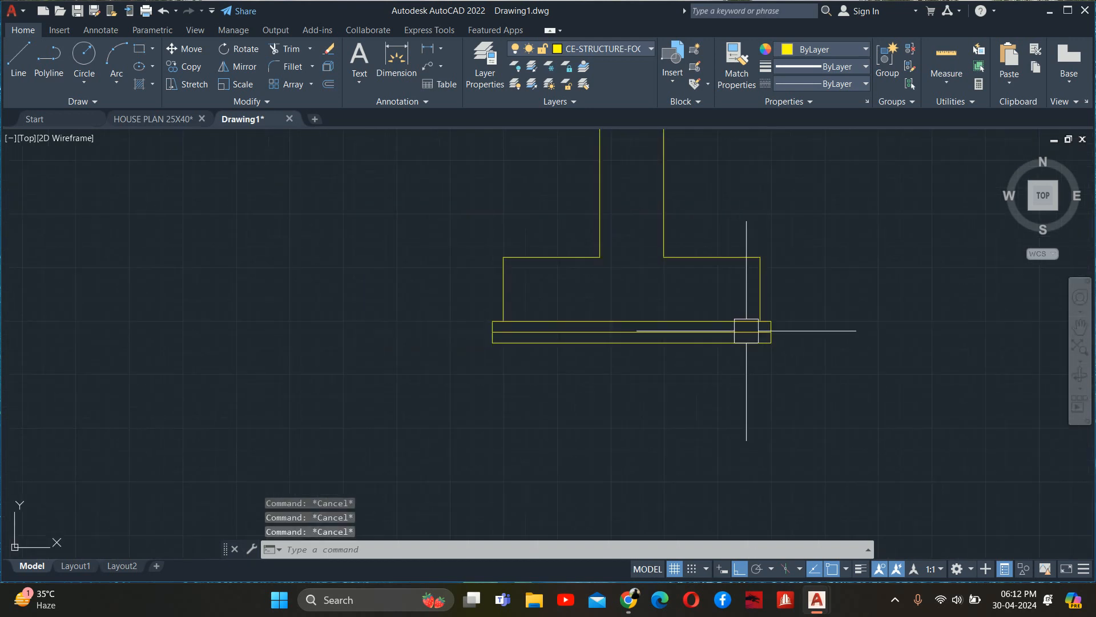
# - Start a hatch and choose the predefined AR-SAND pattern in its settings
pyautogui.moveTo(726, 339); pyautogui.dragTo(769, 386, button='middle')
pyautogui.moveTo(719, 280)
pyautogui.mouseDown(button='middle')
pyautogui.moveTo(729, 281)
pyautogui.moveTo(714, 261)
pyautogui.mouseUp(button='middle')
pyautogui.write('H')
pyautogui.press('Return')
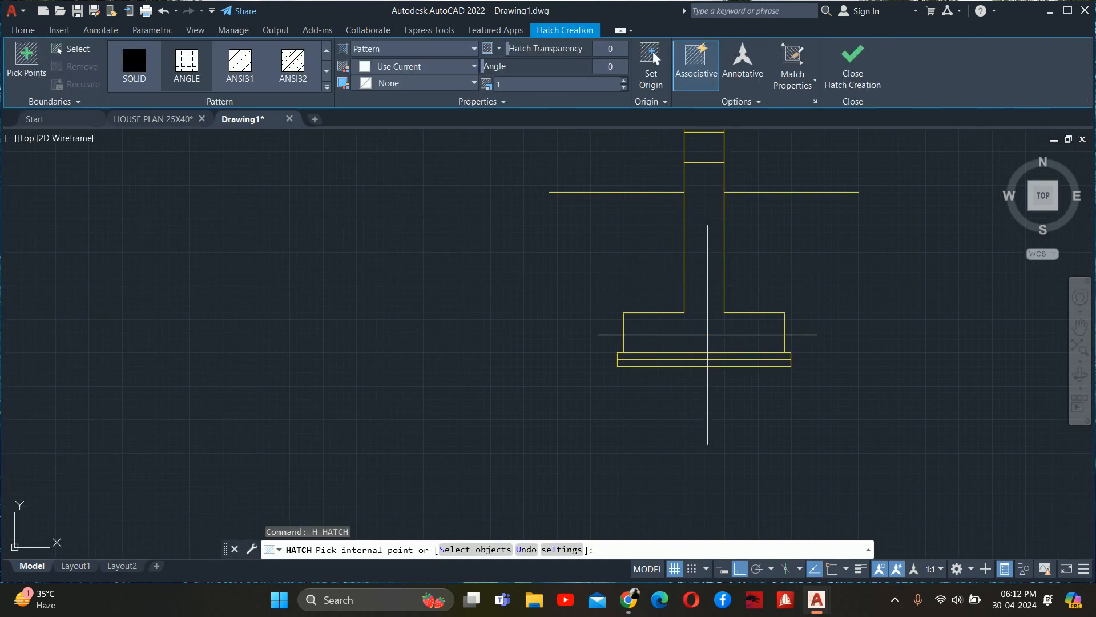
pyautogui.write('T')
pyautogui.press('Return')
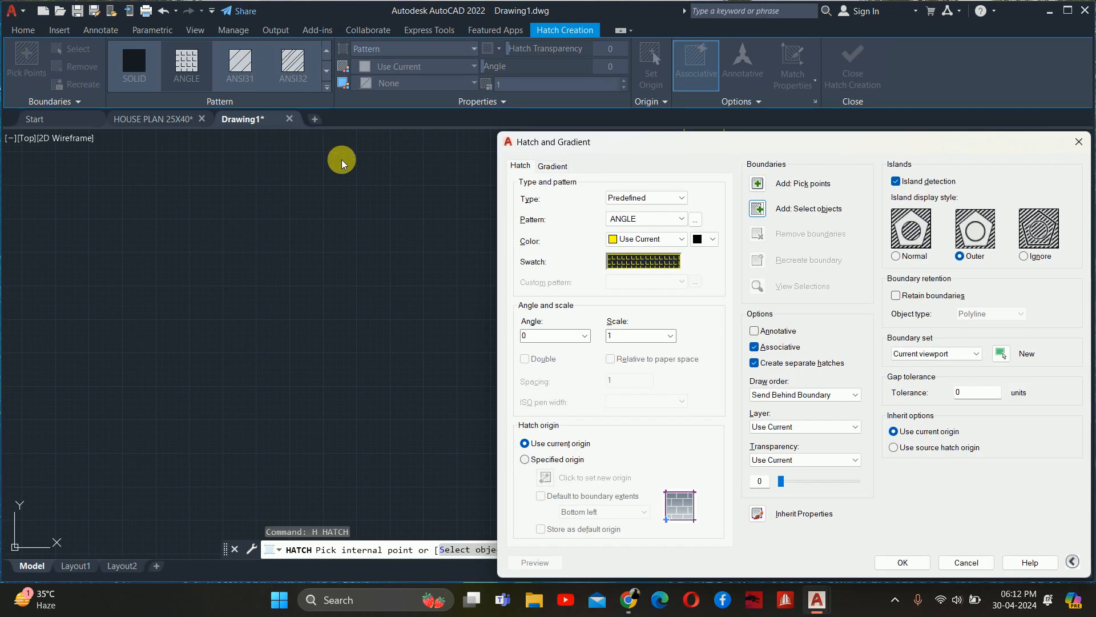
pyautogui.click(695, 218)
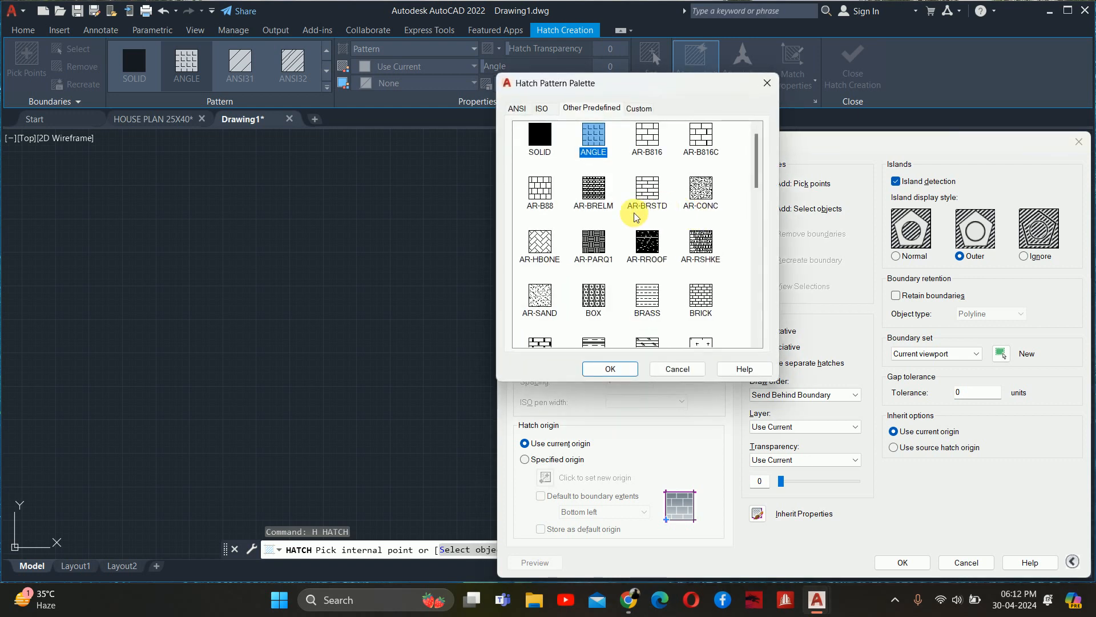
pyautogui.click(540, 296)
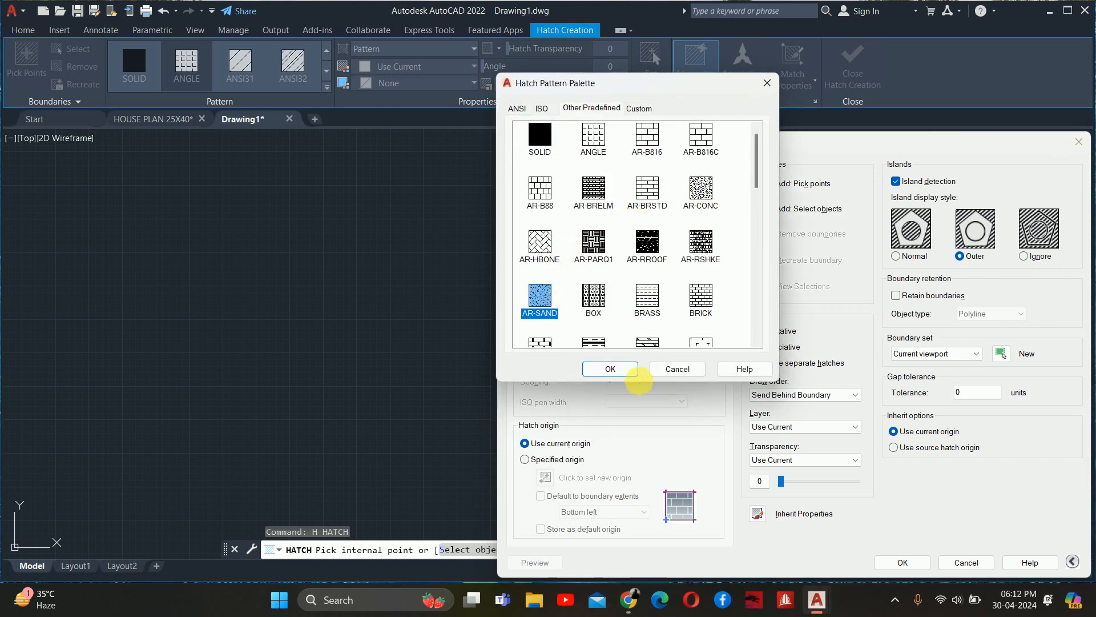
pyautogui.click(629, 368)
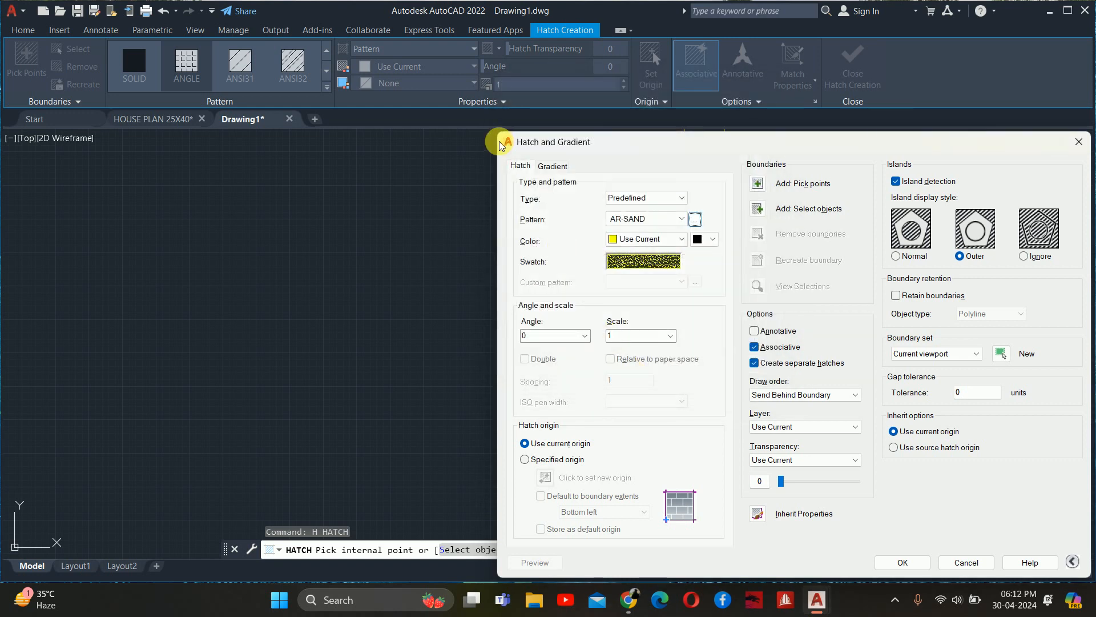
# - Fill the lower base layer under the footing with the AR-SAND hatch by picking an internal point
pyautogui.click(694, 224)
pyautogui.press('Escape')
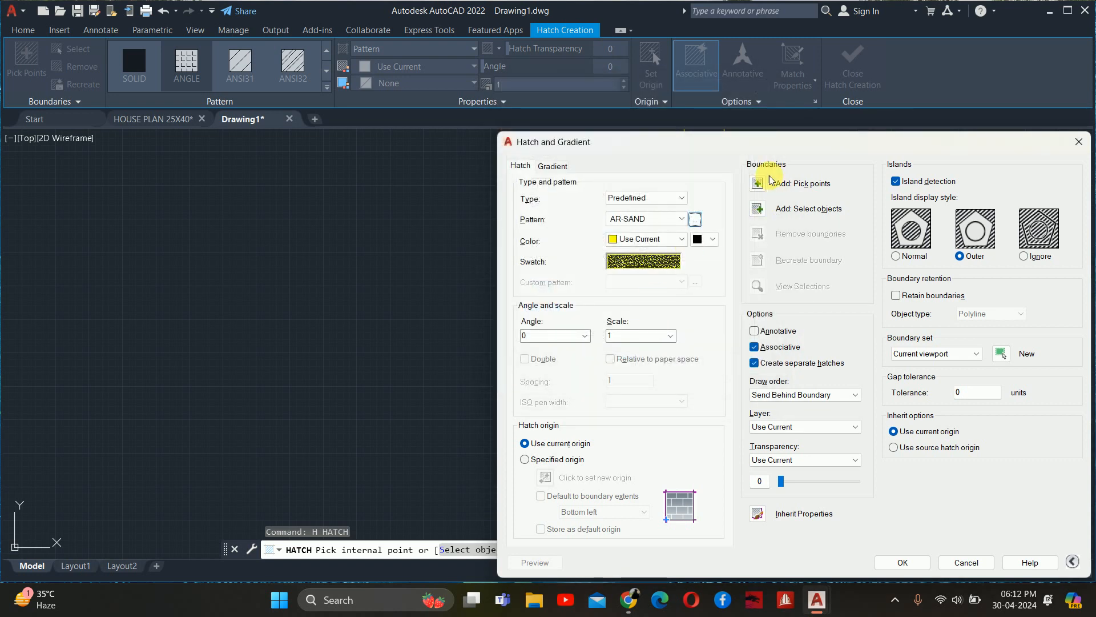
pyautogui.click(757, 184)
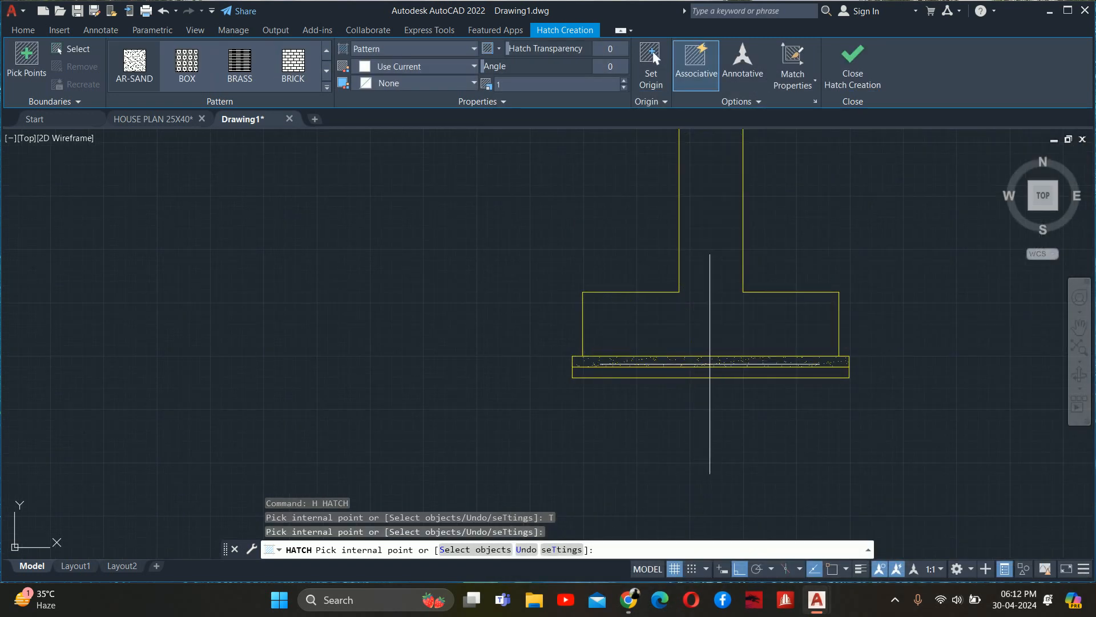
pyautogui.click(711, 372)
pyautogui.press('Escape')
pyautogui.press('Escape')
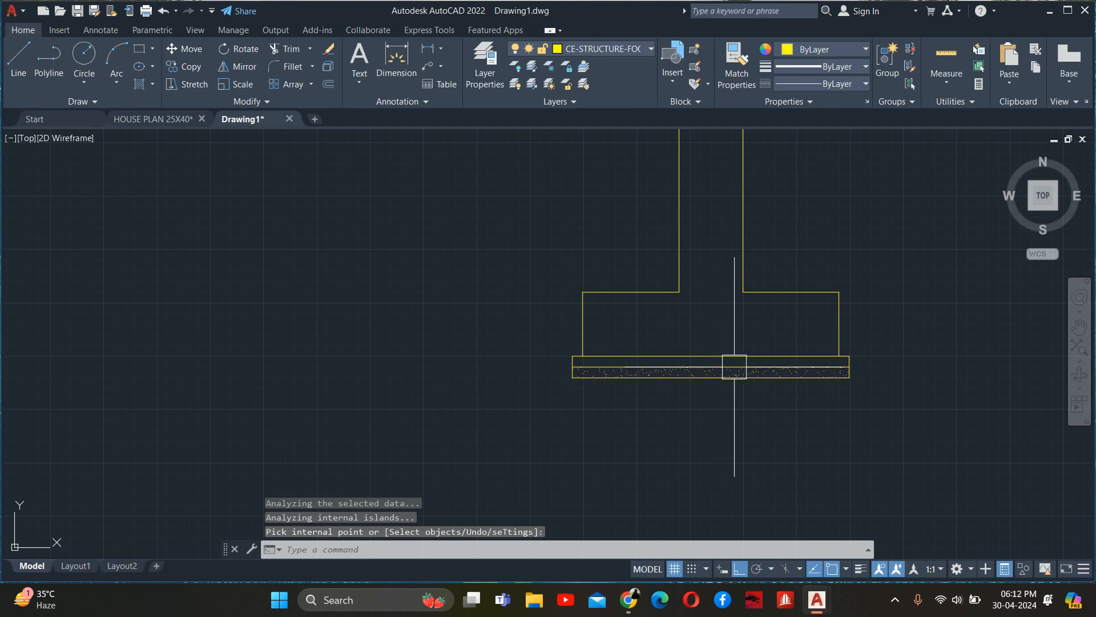
# - Set the scale of the lower base layer's AR-SAND hatch to 0.5
pyautogui.scroll(5, 739, 366)
pyautogui.scroll(4, 746, 382)
pyautogui.click(725, 376)
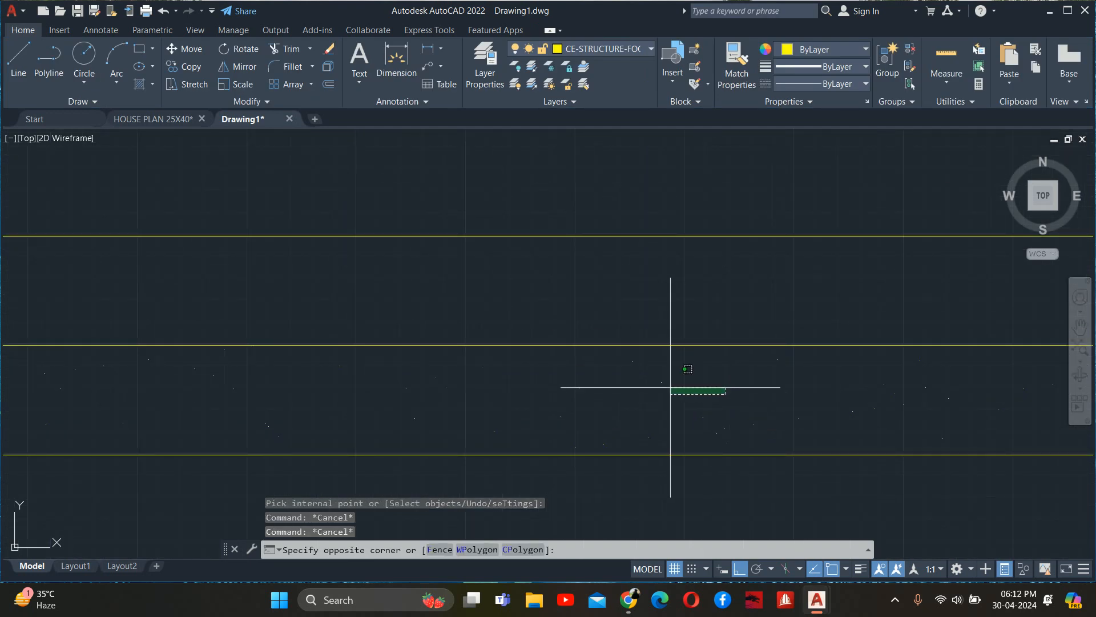
pyautogui.click(652, 376)
pyautogui.click(817, 397)
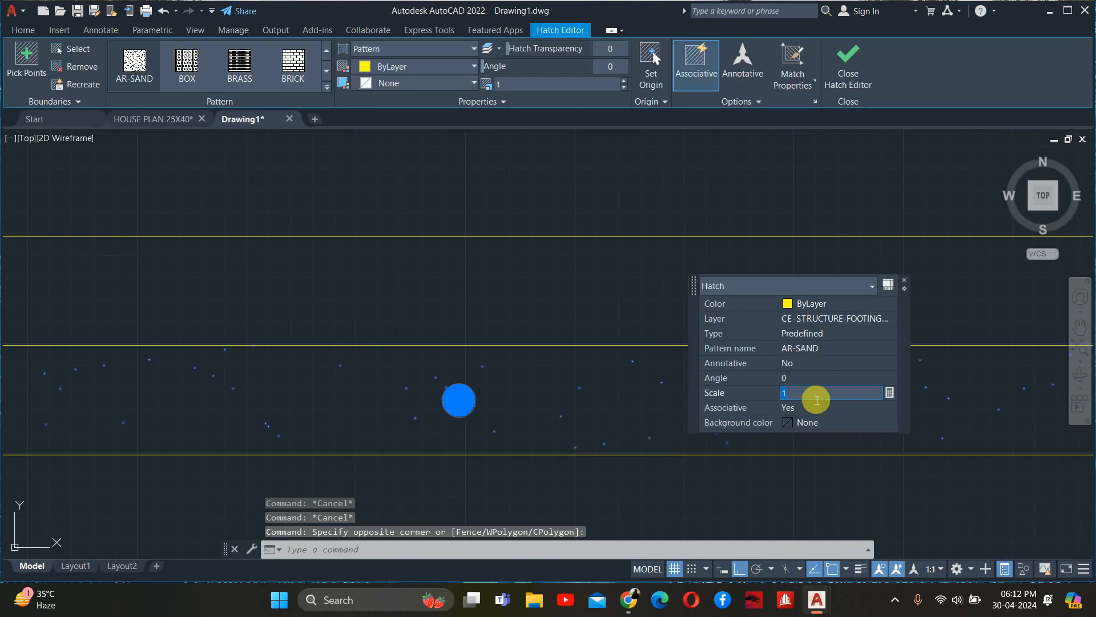
pyautogui.write('.5')
pyautogui.press('Return')
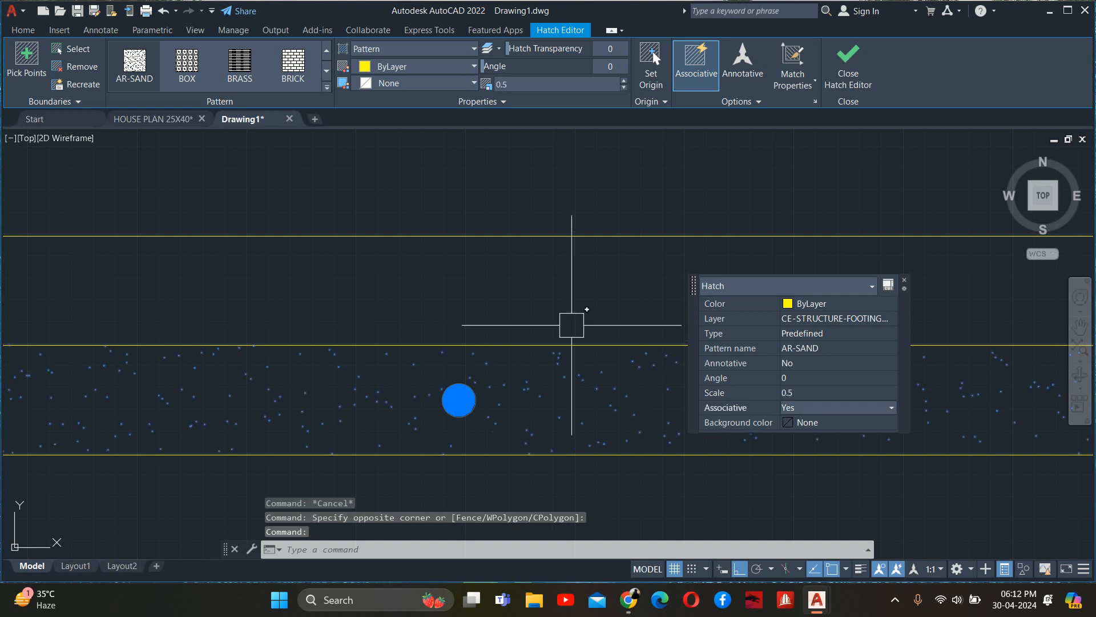
pyautogui.press('Escape')
pyautogui.press('Escape')
# - Start another hatch and choose the predefined AR-CONC pattern in its settings
pyautogui.scroll(-4, 584, 320)
pyautogui.scroll(-2, 726, 363)
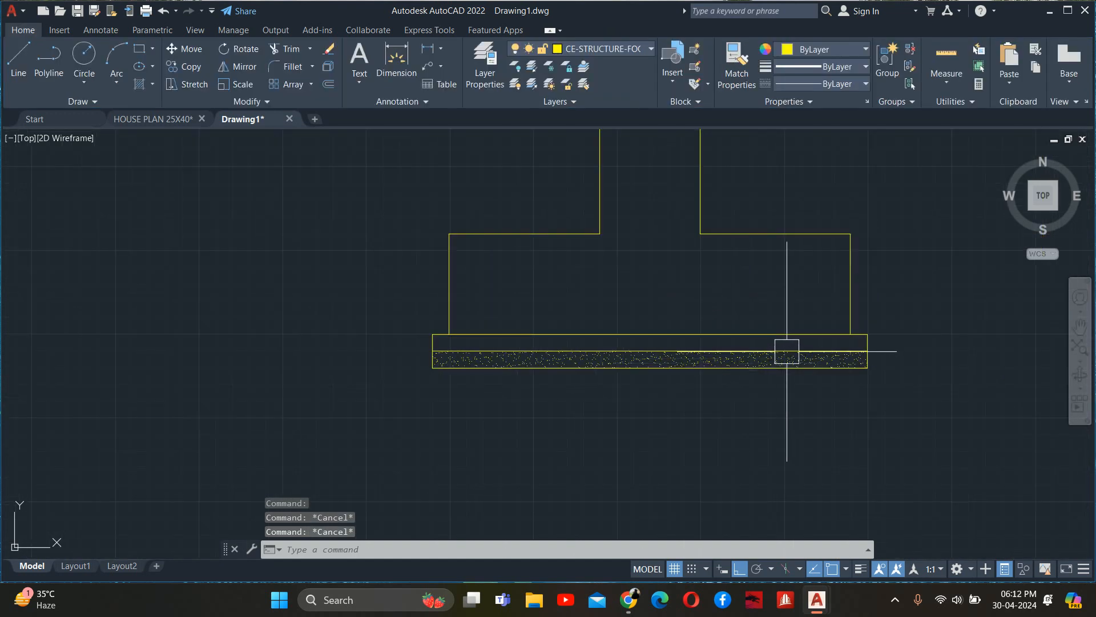
pyautogui.scroll(2, 781, 346)
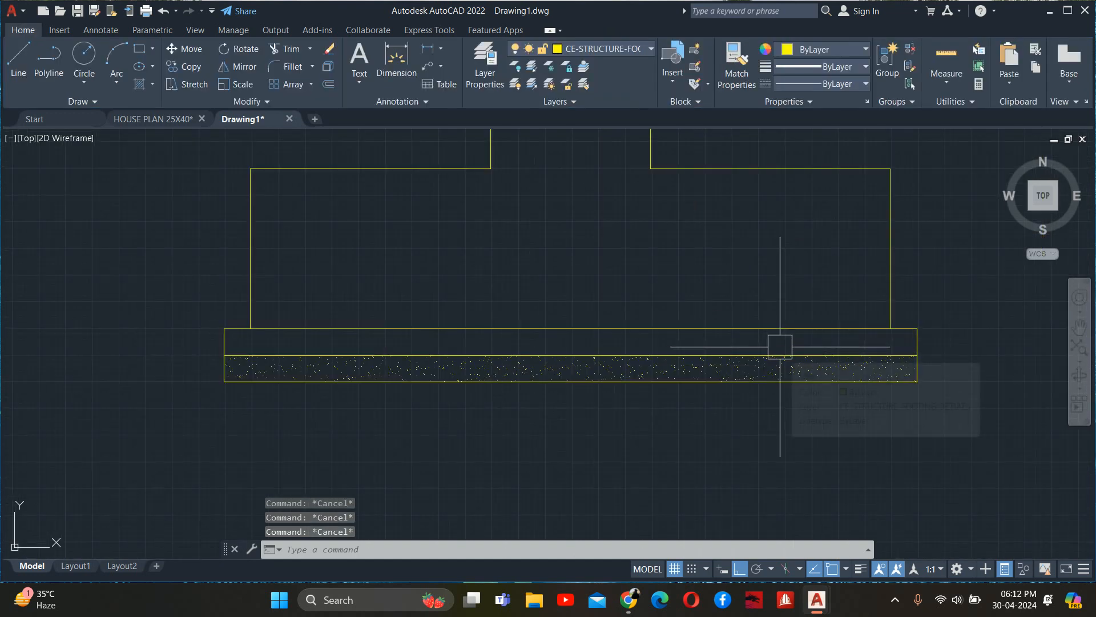
pyautogui.write('h')
pyautogui.press('Return')
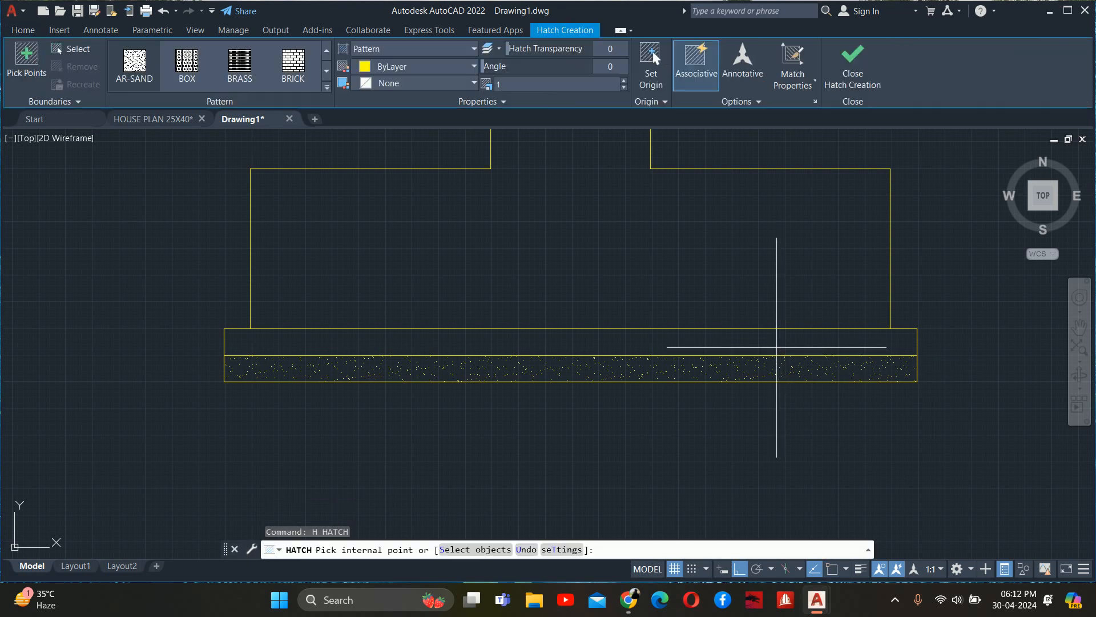
pyautogui.write('T')
pyautogui.press('Return')
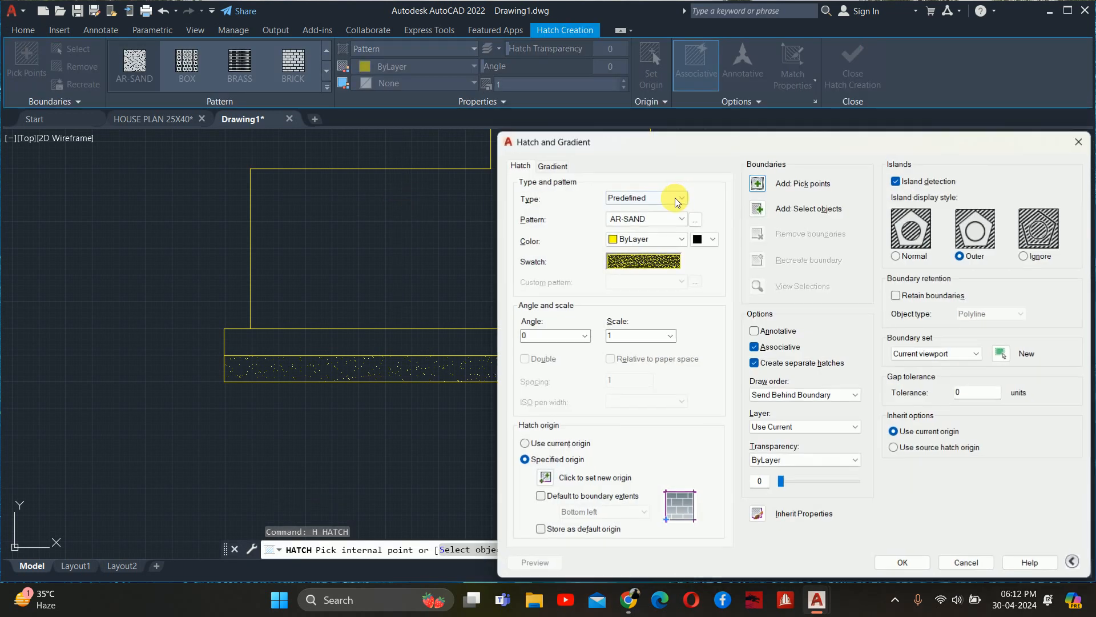
pyautogui.click(689, 216)
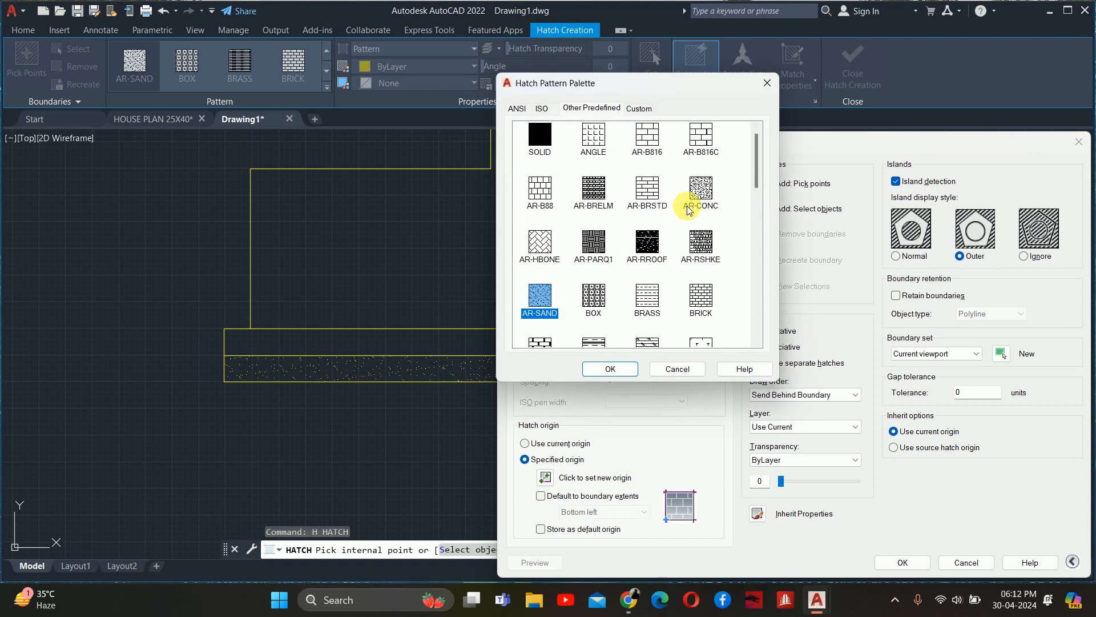
pyautogui.click(703, 194)
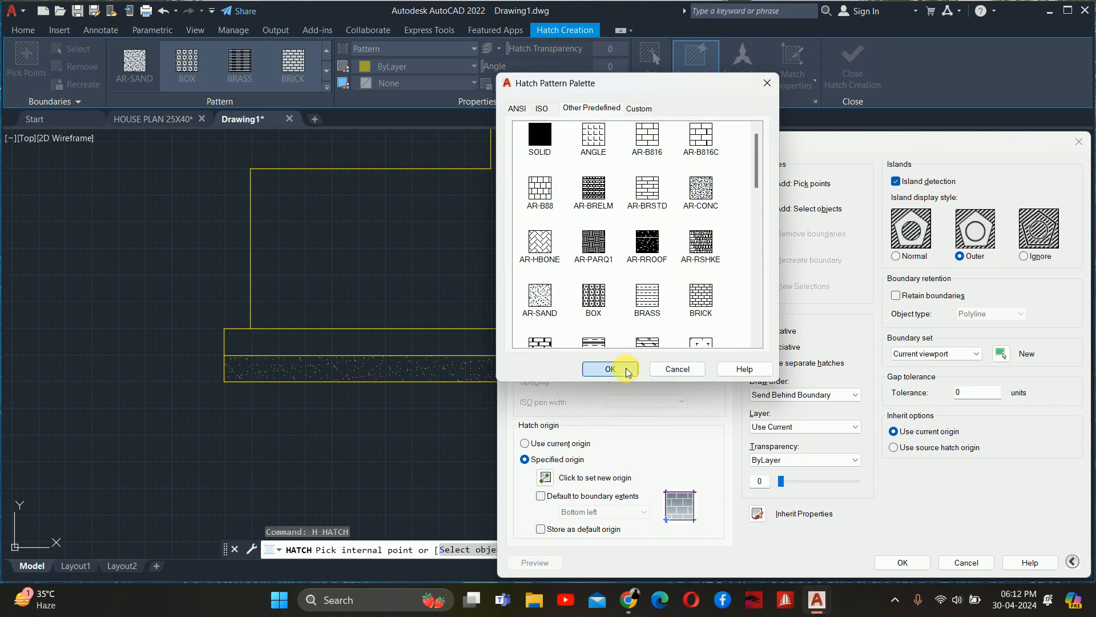
pyautogui.click(625, 369)
# - Fill the upper base layer directly under the footing with the AR-CONC hatch by picking an internal point
pyautogui.click(760, 188)
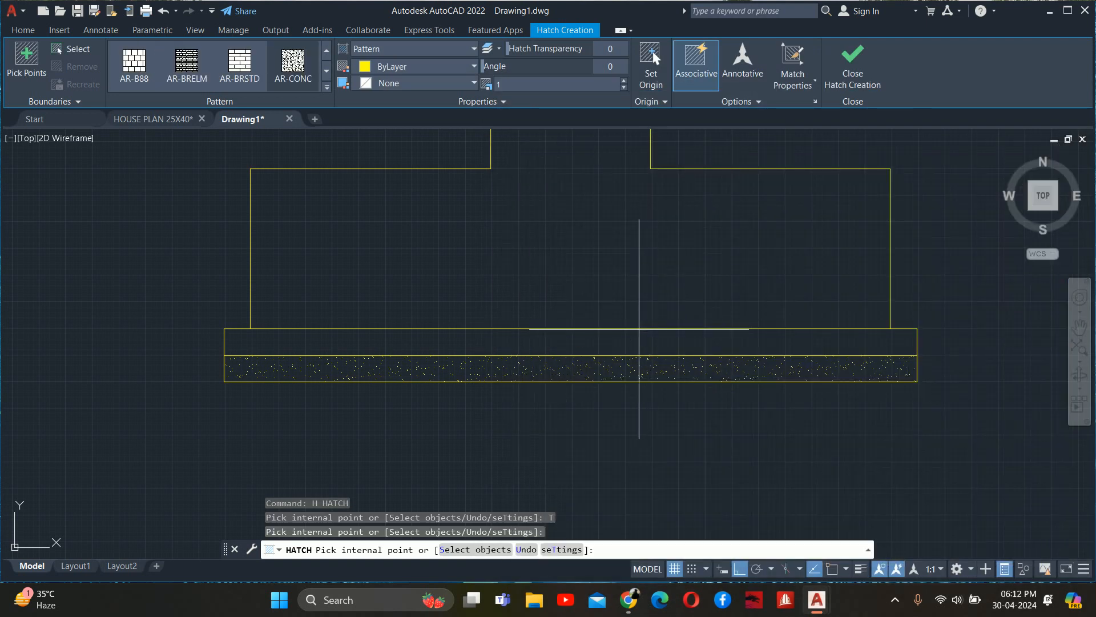
pyautogui.click(641, 334)
pyautogui.press('Escape')
pyautogui.press('Escape')
pyautogui.press('Escape')
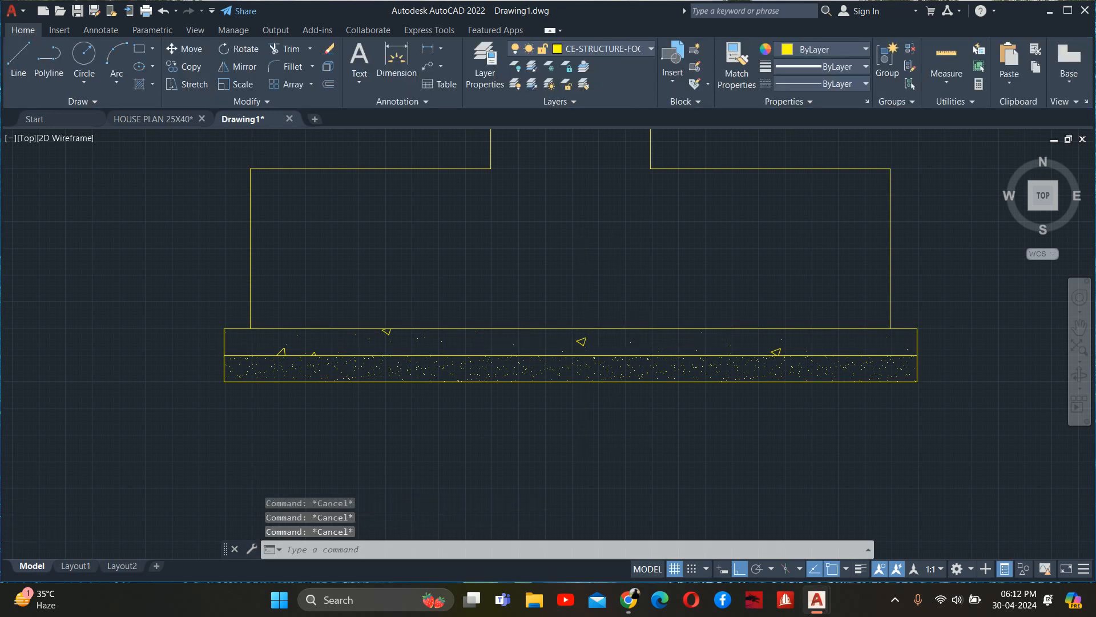
# - Try to change the colour of the lower base layer's sand hatch to Color 8
pyautogui.scroll(4, 583, 371)
pyautogui.click(593, 386)
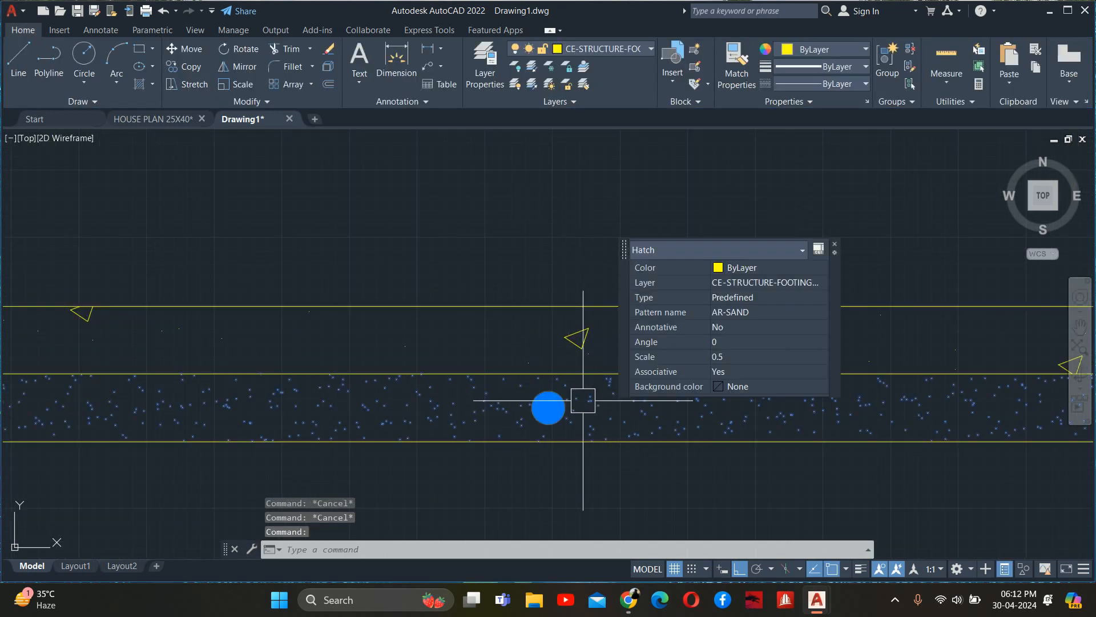
pyautogui.click(734, 276)
pyautogui.click(729, 269)
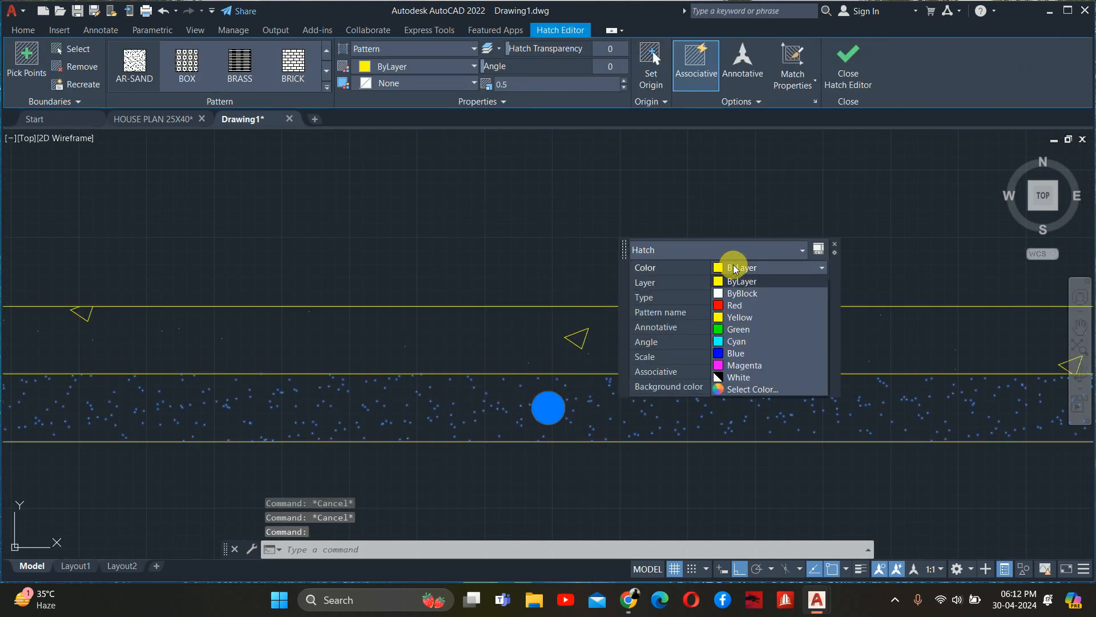
pyautogui.click(746, 389)
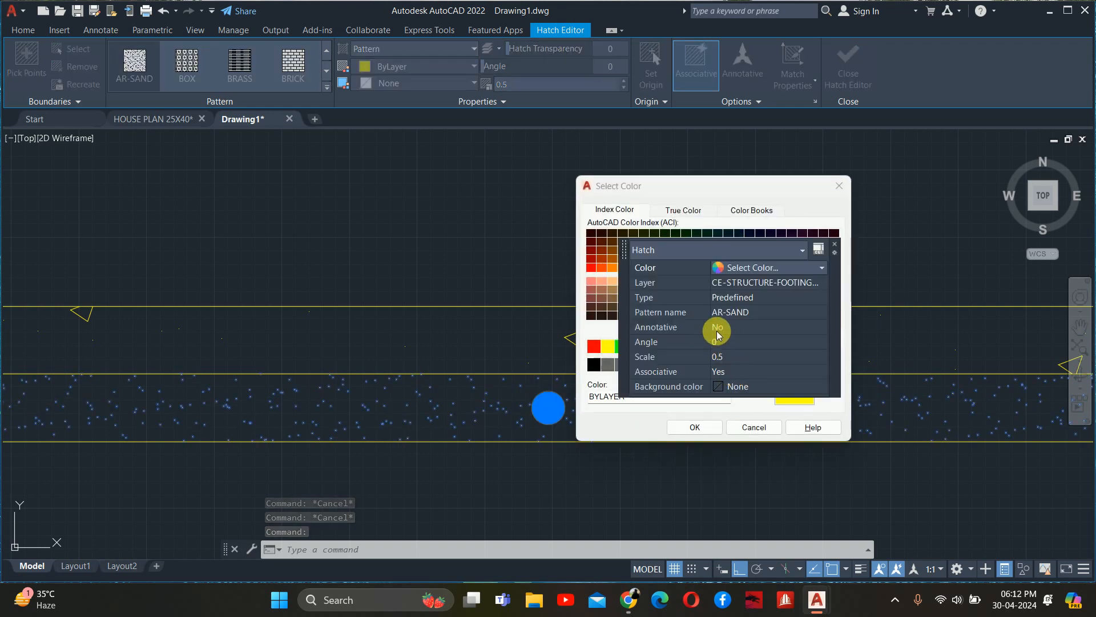
pyautogui.click(834, 244)
pyautogui.click(697, 349)
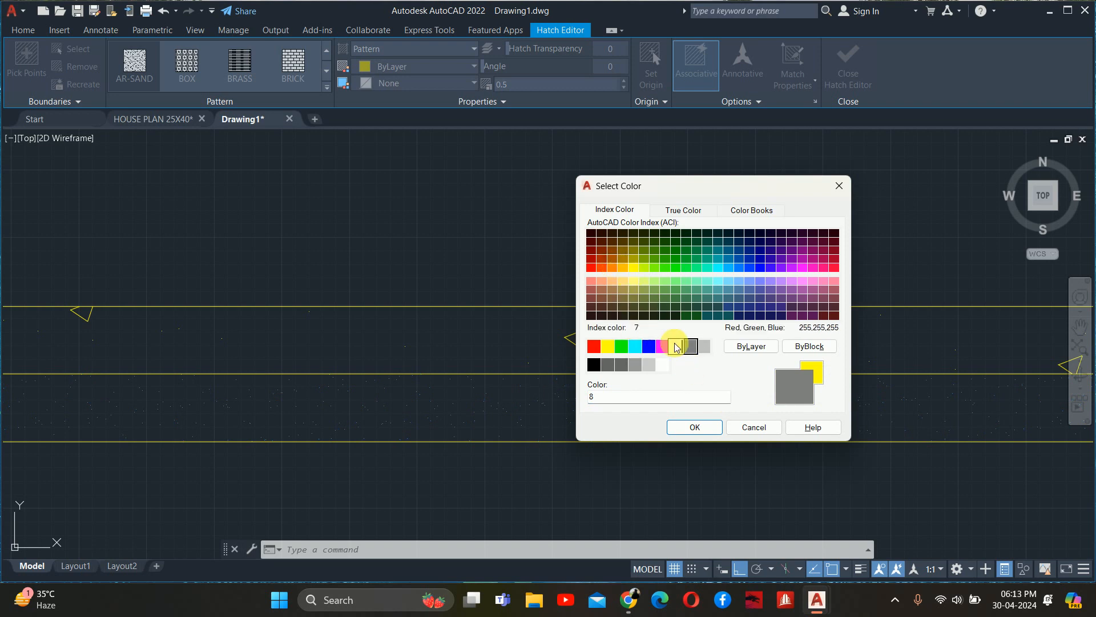
pyautogui.click(705, 429)
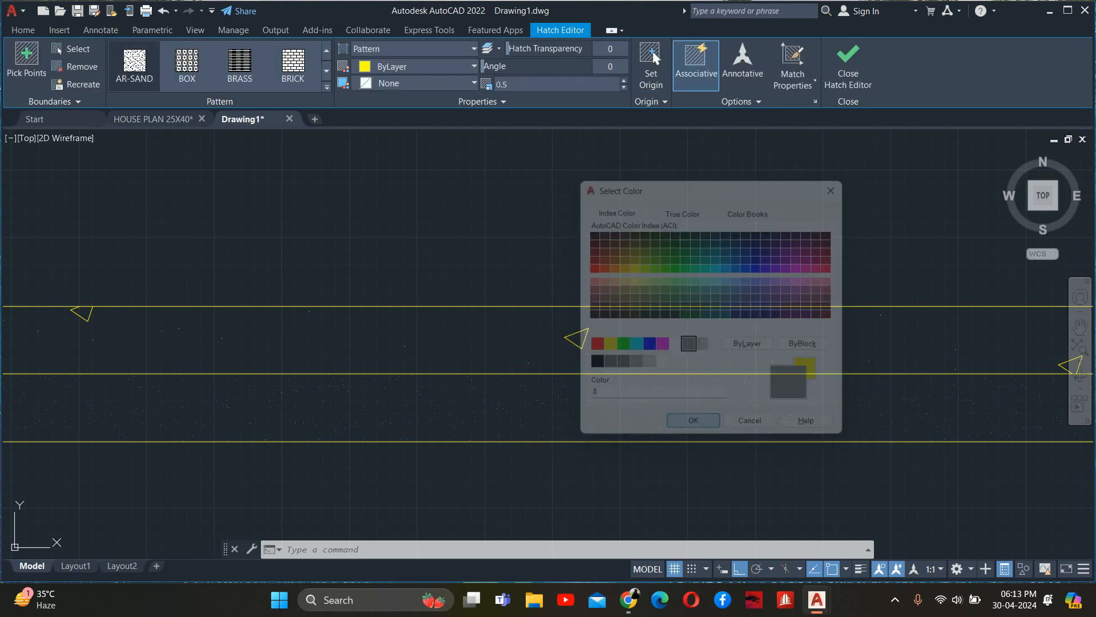
pyautogui.press('Escape')
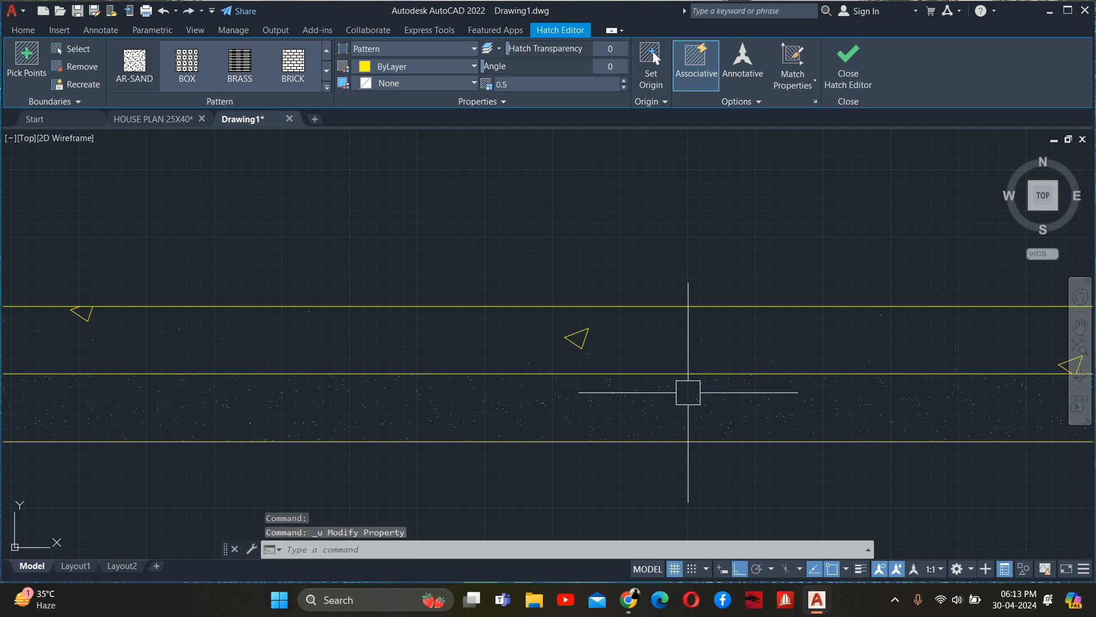
# - Undo the sand hatch colour change and the upper layer's concrete hatch, and redo the concrete hatch
pyautogui.scroll(-4, 614, 351)
pyautogui.hotkey('ctrl', 'z')
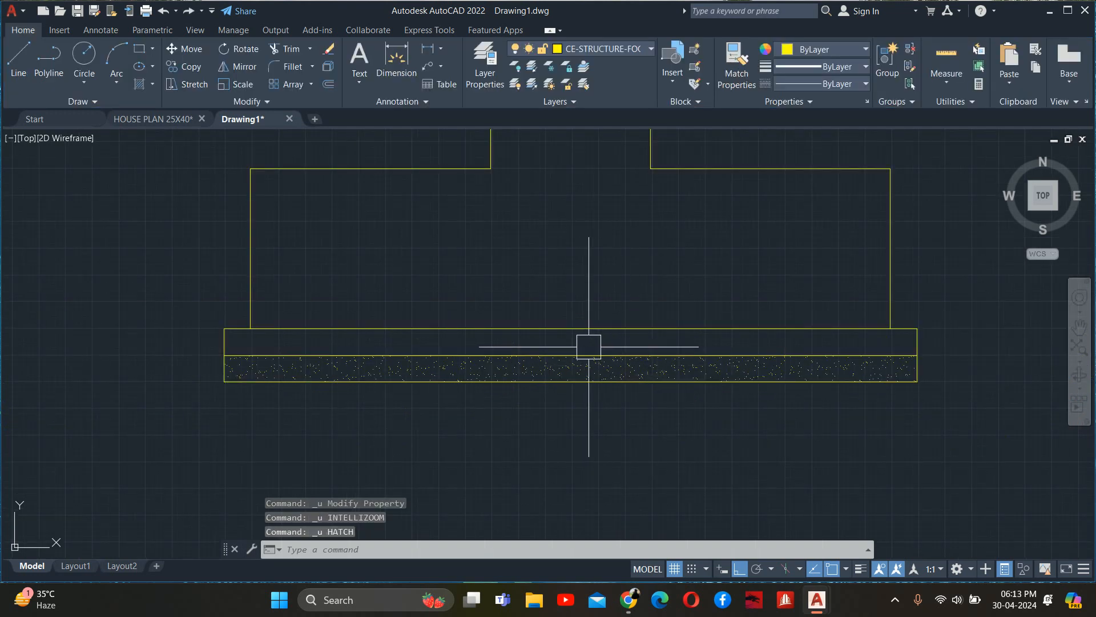
pyautogui.hotkey('ctrl', 'y')
# - Set the upper base layer's AR-CONC hatch to Color 8 and its scale to 0.5
pyautogui.scroll(4, 585, 342)
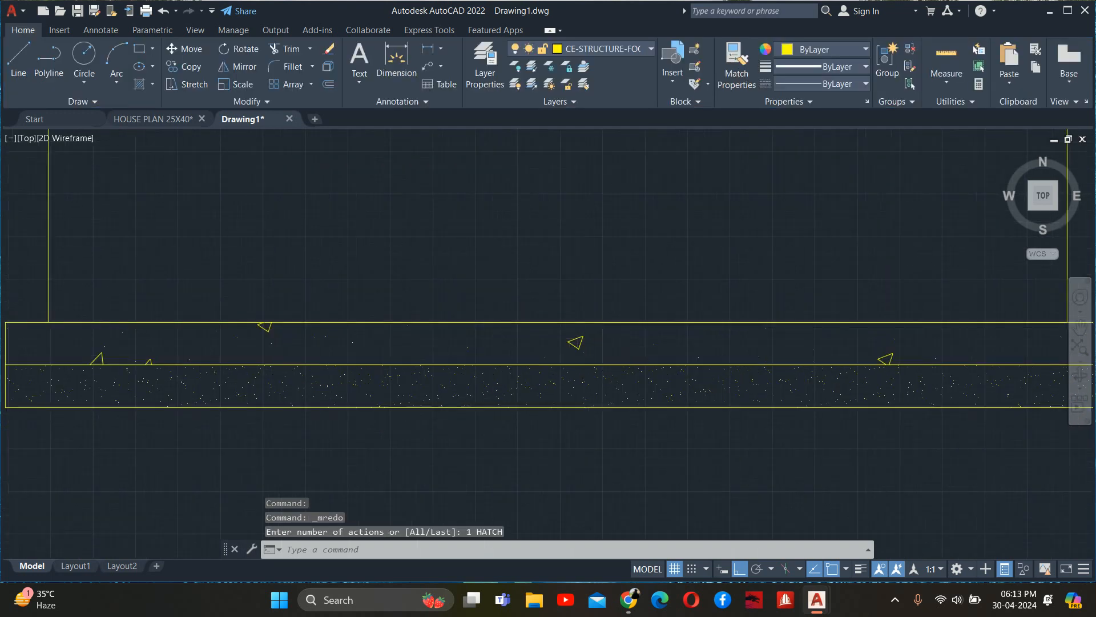
pyautogui.click(714, 212)
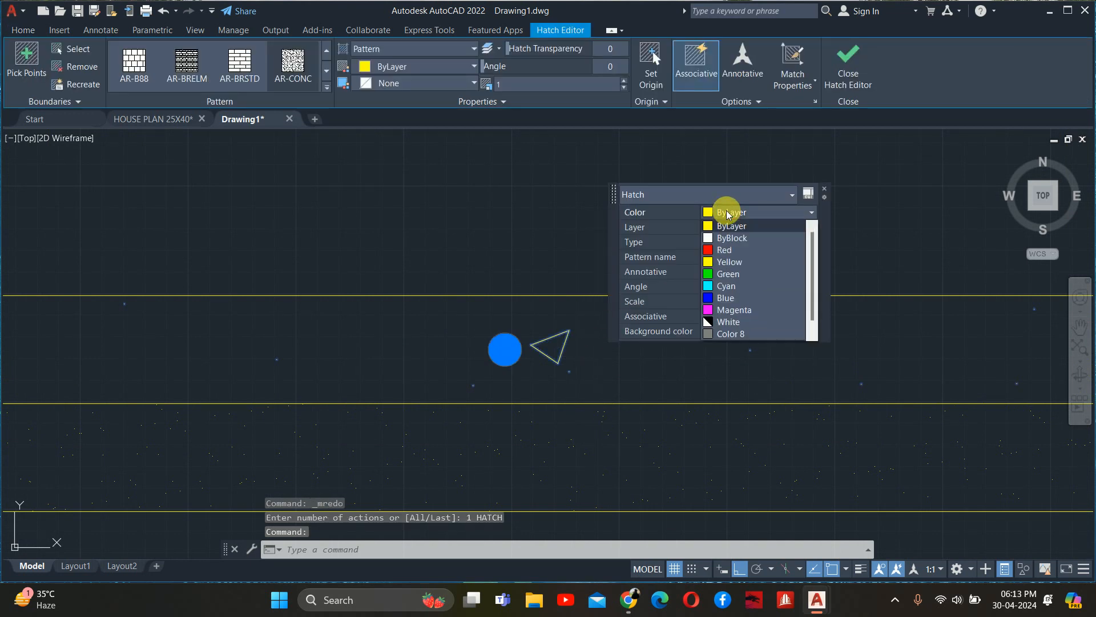
pyautogui.click(735, 334)
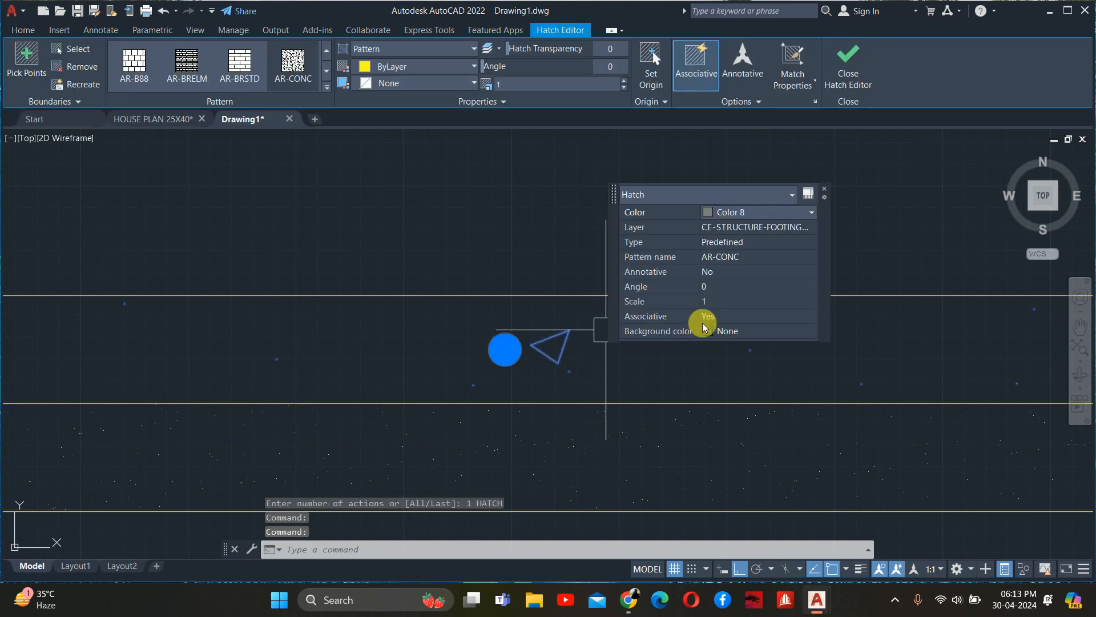
pyautogui.click(735, 305)
pyautogui.write('.5')
pyautogui.press('Return')
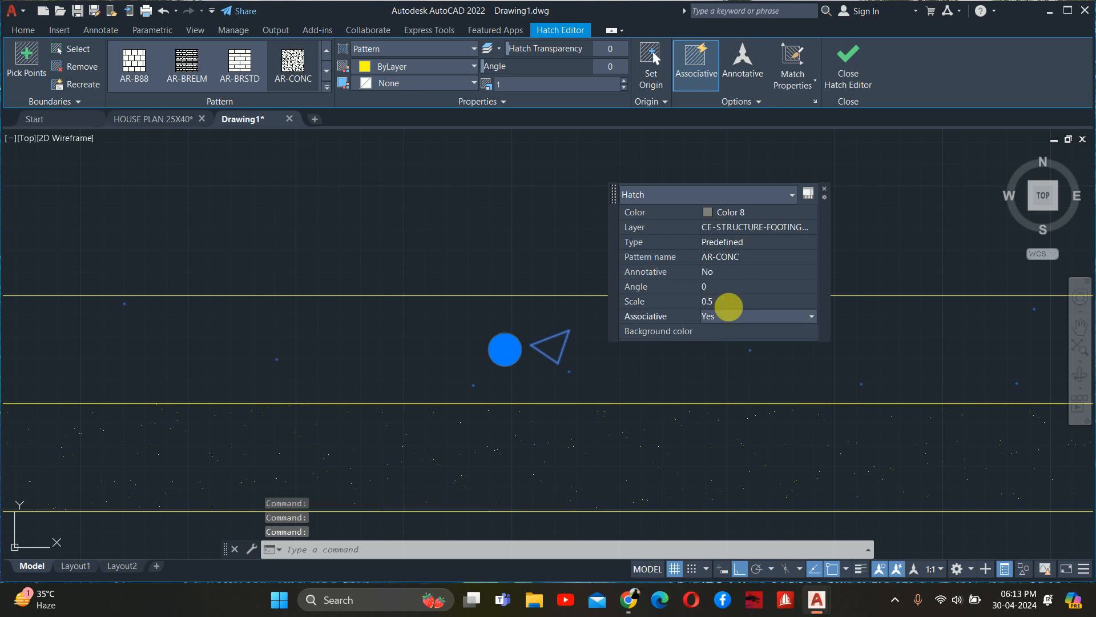
pyautogui.press('Escape')
pyautogui.press('Escape')
pyautogui.press('Escape')
# - Fill the plinth beam area between the two short horizontal lines inside the column with the AR-CONC hatch
pyautogui.scroll(-8, 581, 289)
pyautogui.moveTo(589, 292); pyautogui.dragTo(586, 368, button='middle')
pyautogui.scroll(-2, 600, 279)
pyautogui.moveTo(573, 251); pyautogui.dragTo(579, 360, button='middle')
pyautogui.scroll(-2, 578, 361)
pyautogui.scroll(4, 571, 237)
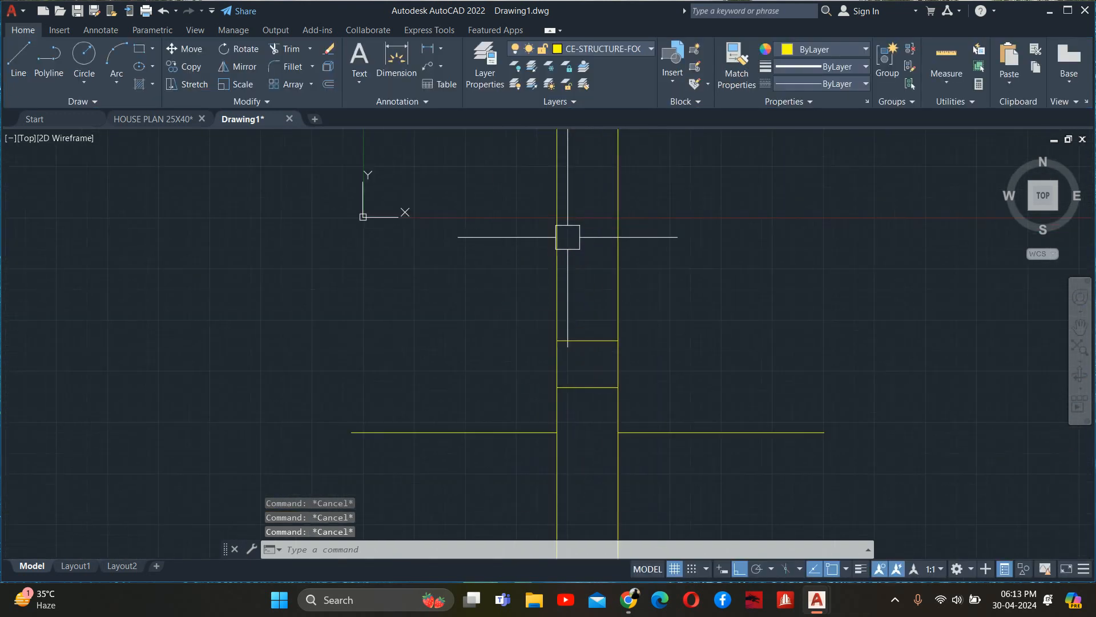
pyautogui.scroll(4, 594, 358)
pyautogui.write('h')
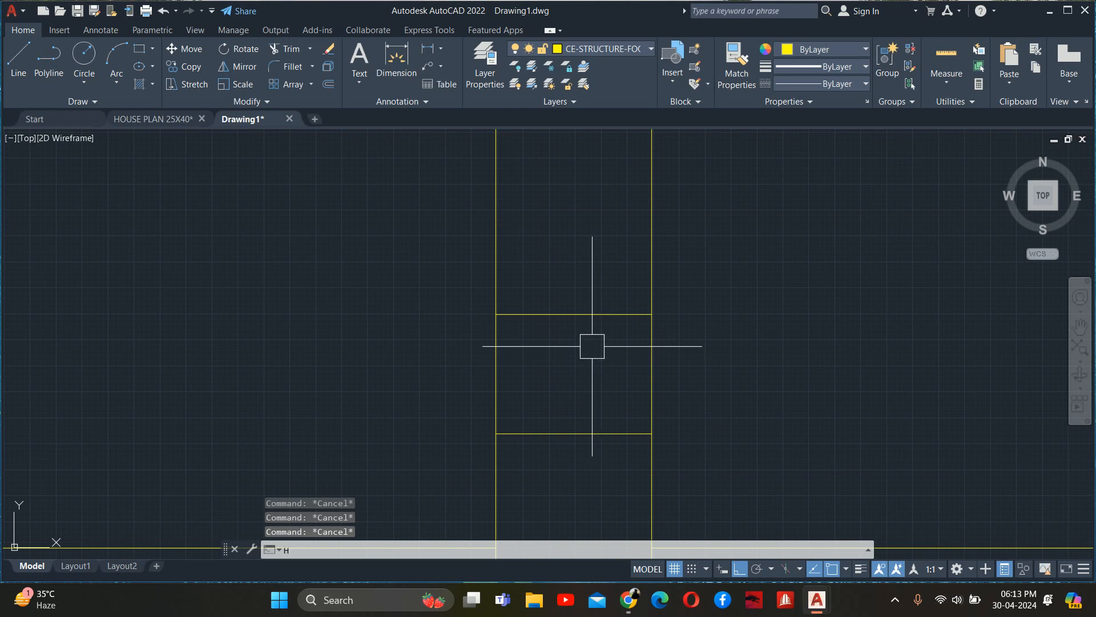
pyautogui.press('Return')
pyautogui.click(590, 345)
pyautogui.press('Escape')
pyautogui.press('Escape')
pyautogui.press('Escape')
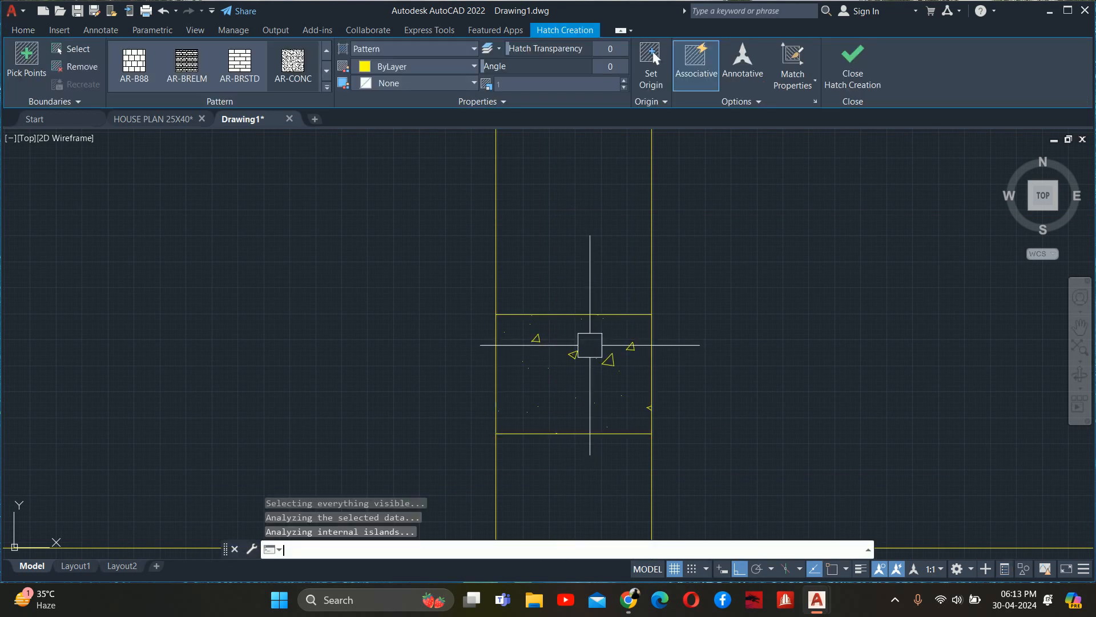
# - Add the multiline text "ROAD LEVEL" with text height 6 near the ground line on the column's right side
pyautogui.scroll(-3, 571, 275)
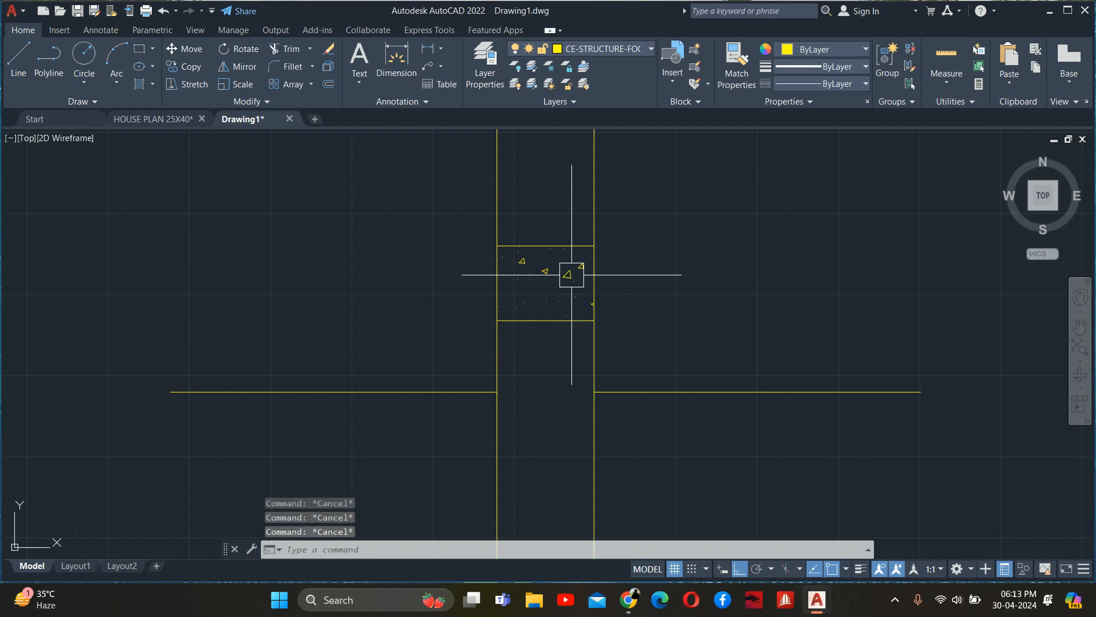
pyautogui.scroll(-2, 571, 291)
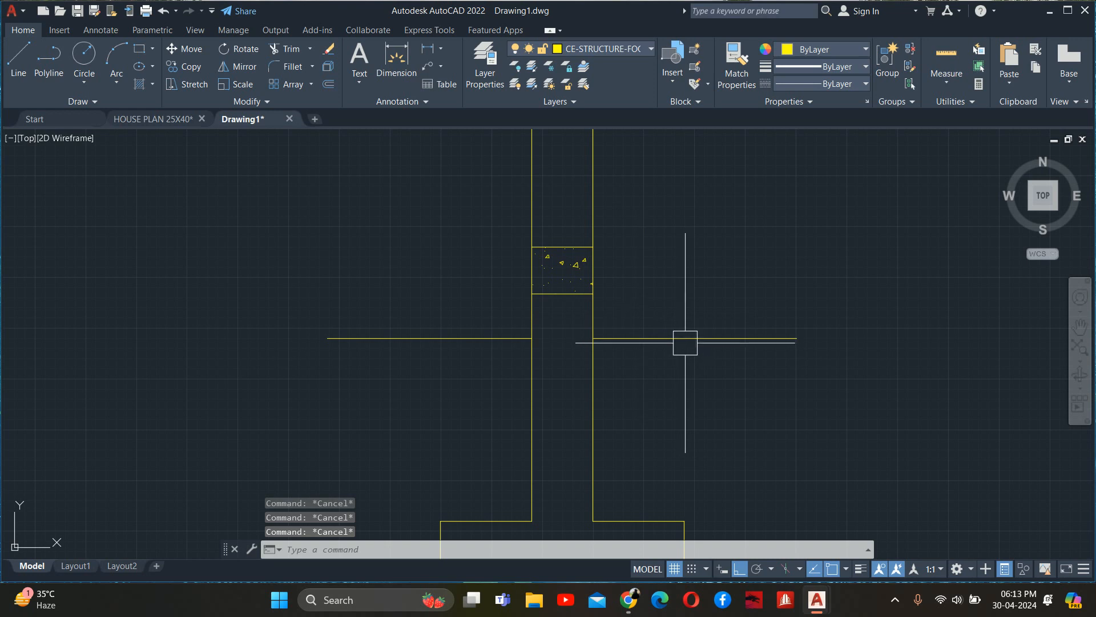
pyautogui.write('T')
pyautogui.press('Return')
pyautogui.scroll(2, 667, 349)
pyautogui.click(666, 349)
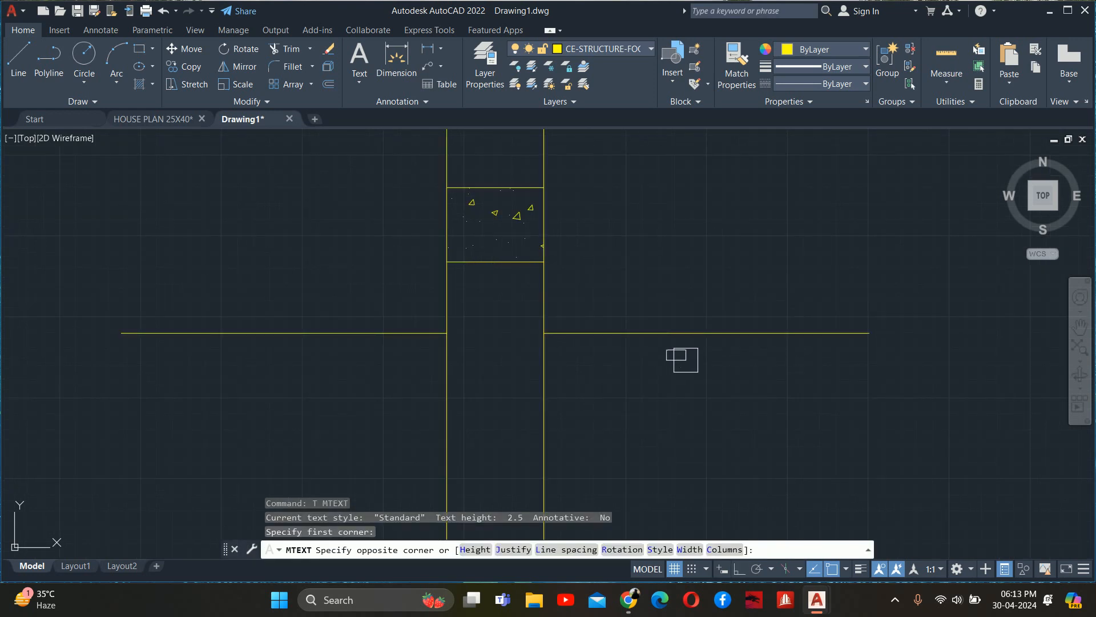
pyautogui.click(779, 298)
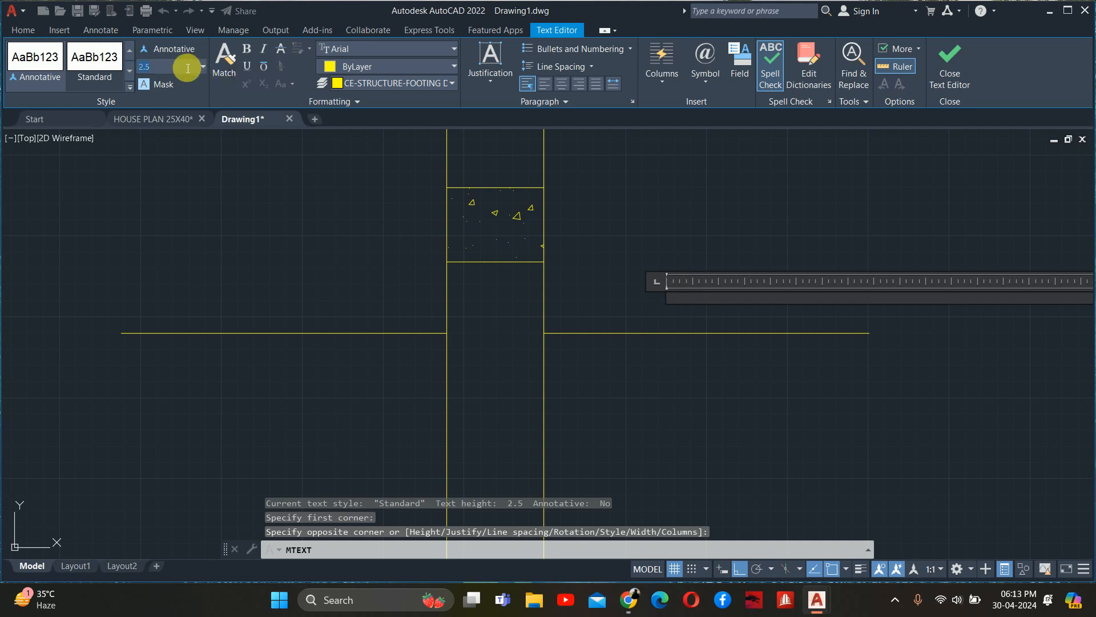
pyautogui.write('6')
pyautogui.press('Return')
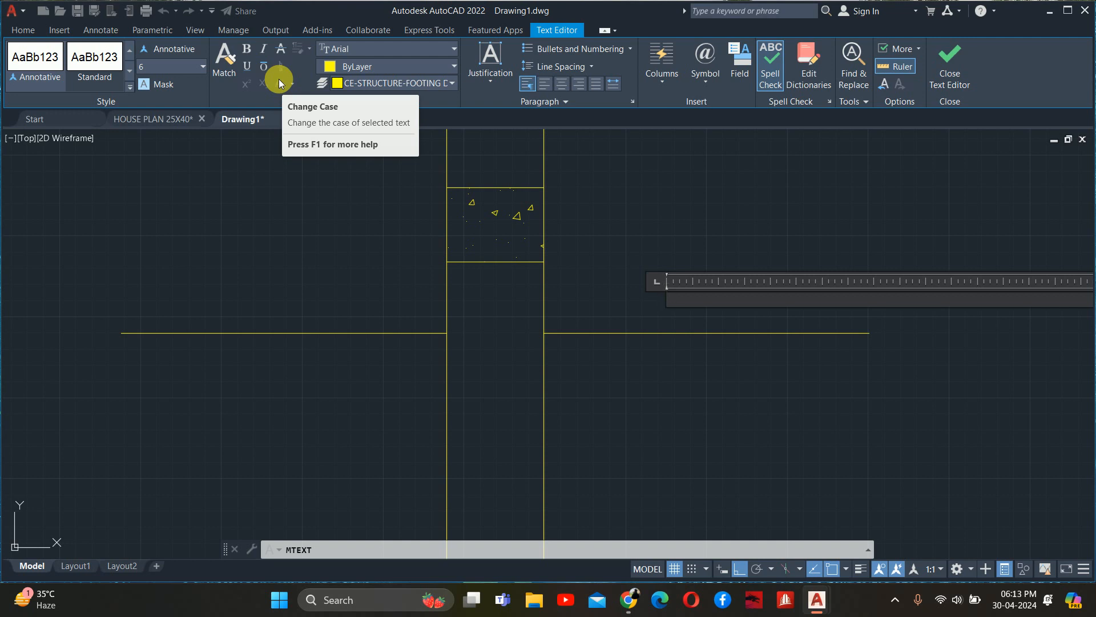
pyautogui.write('ROAD LEVEL')
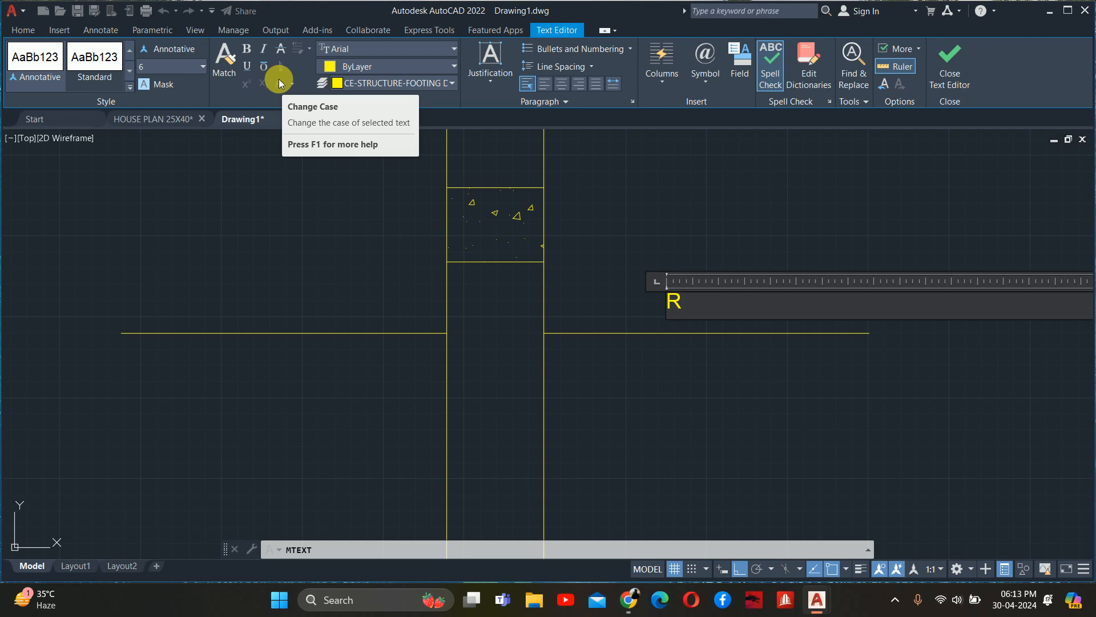
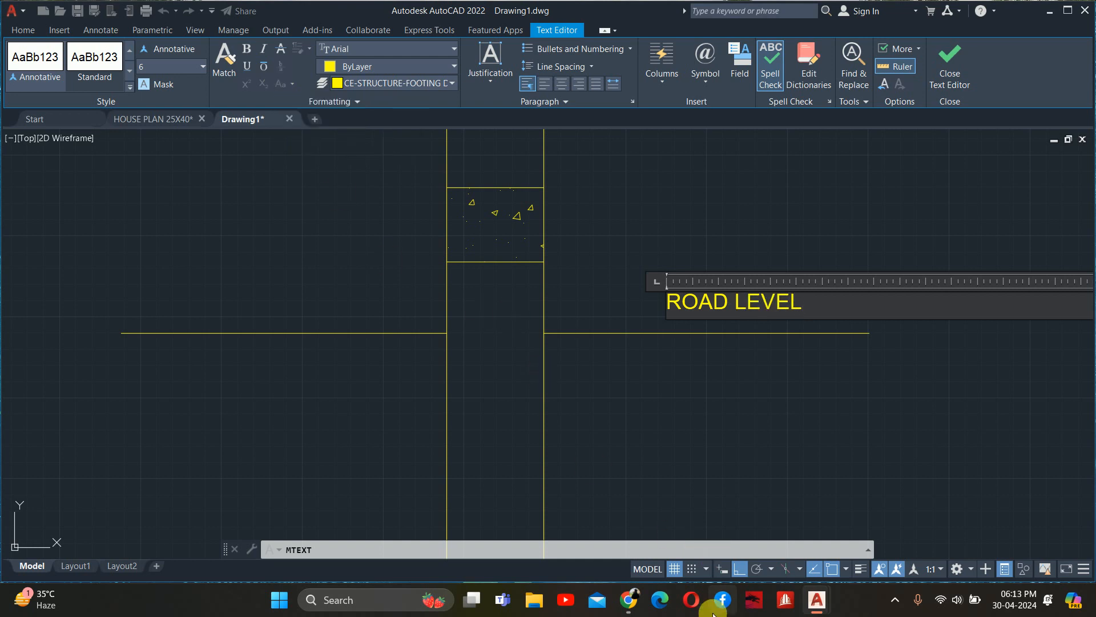
pyautogui.click(769, 363)
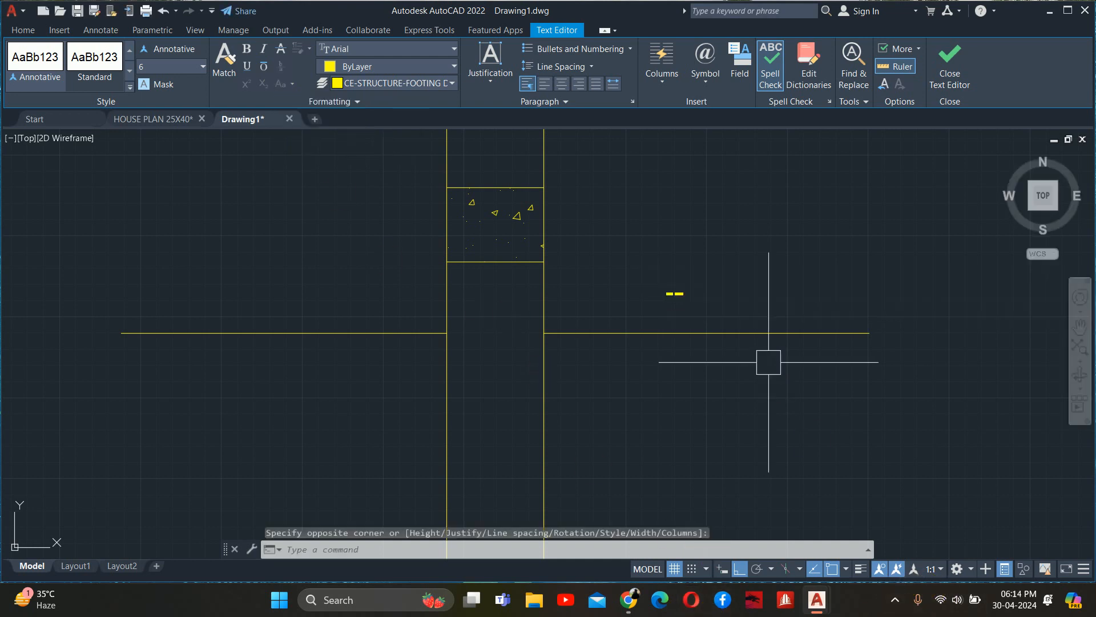
pyautogui.press('Escape')
pyautogui.press('Escape')
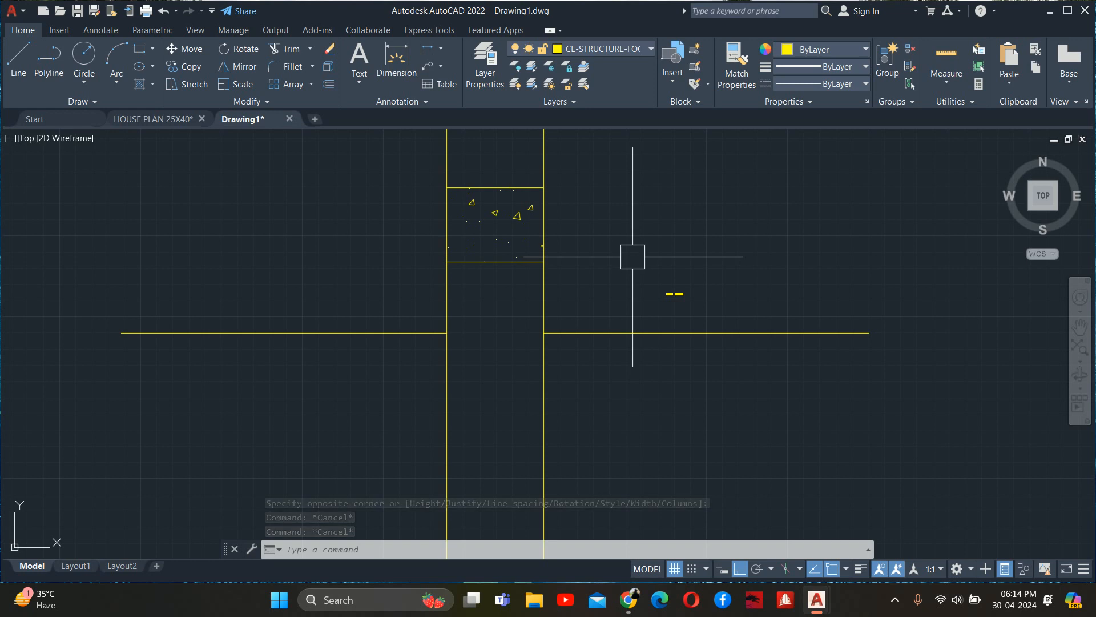
# - Set the ROAD LEVEL text height to 50 and widen its text frame so the label fits on one line
pyautogui.click(666, 292)
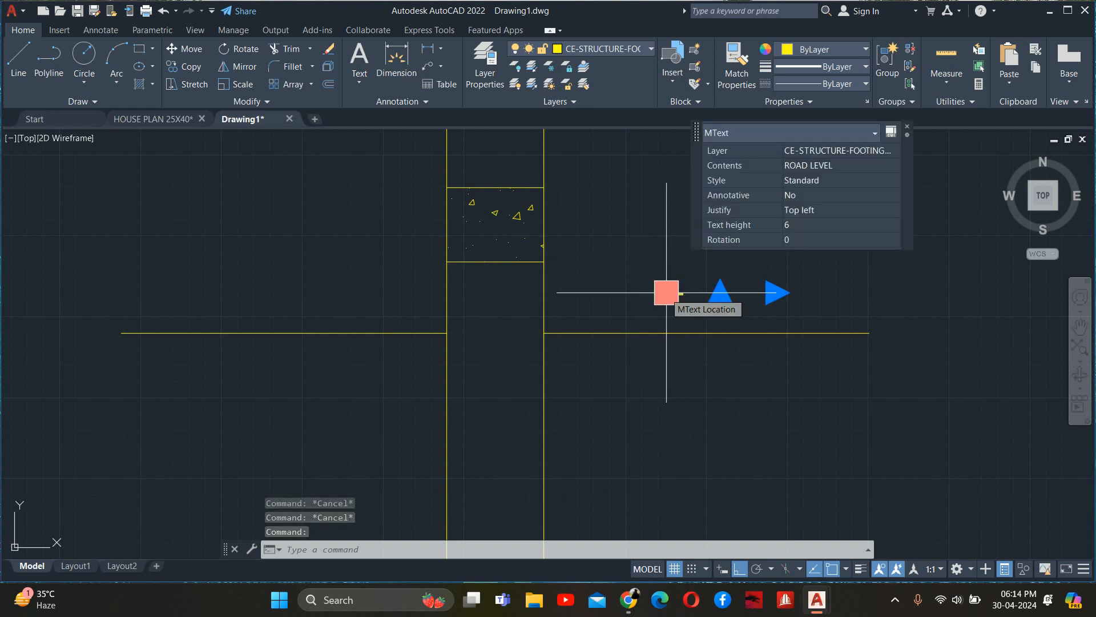
pyautogui.click(772, 228)
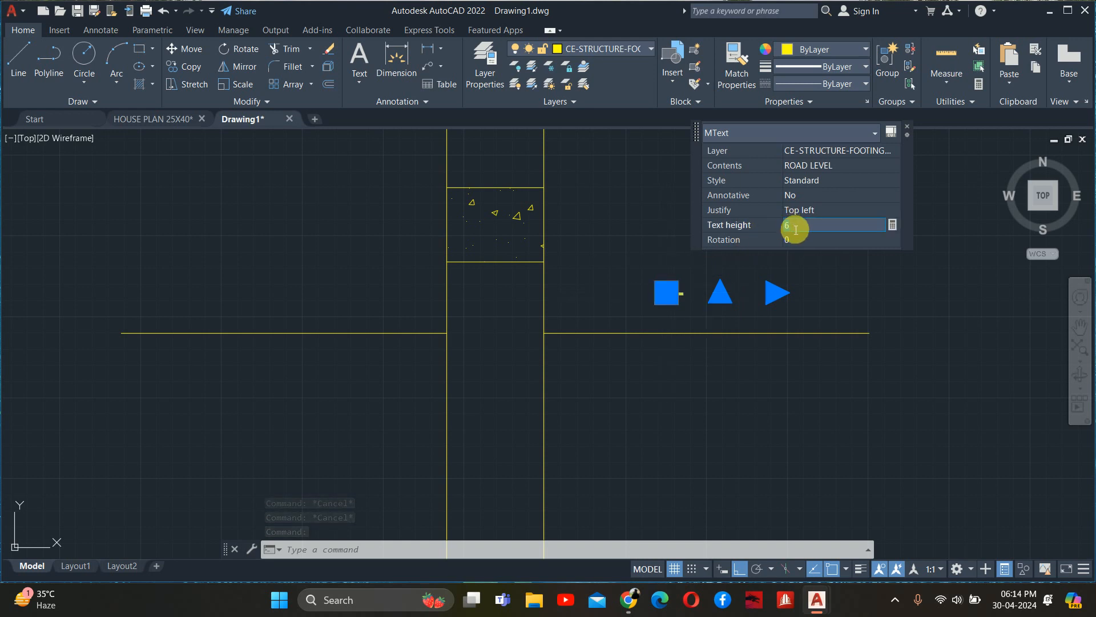
pyautogui.press('Return')
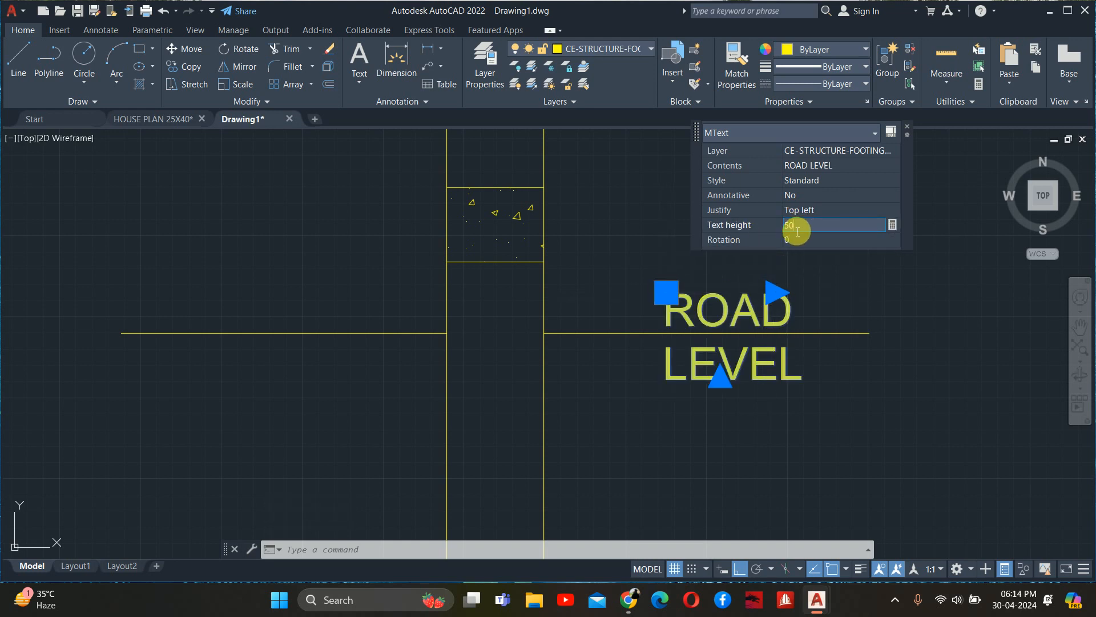
pyautogui.press('Return')
pyautogui.press('Escape')
pyautogui.click(735, 296)
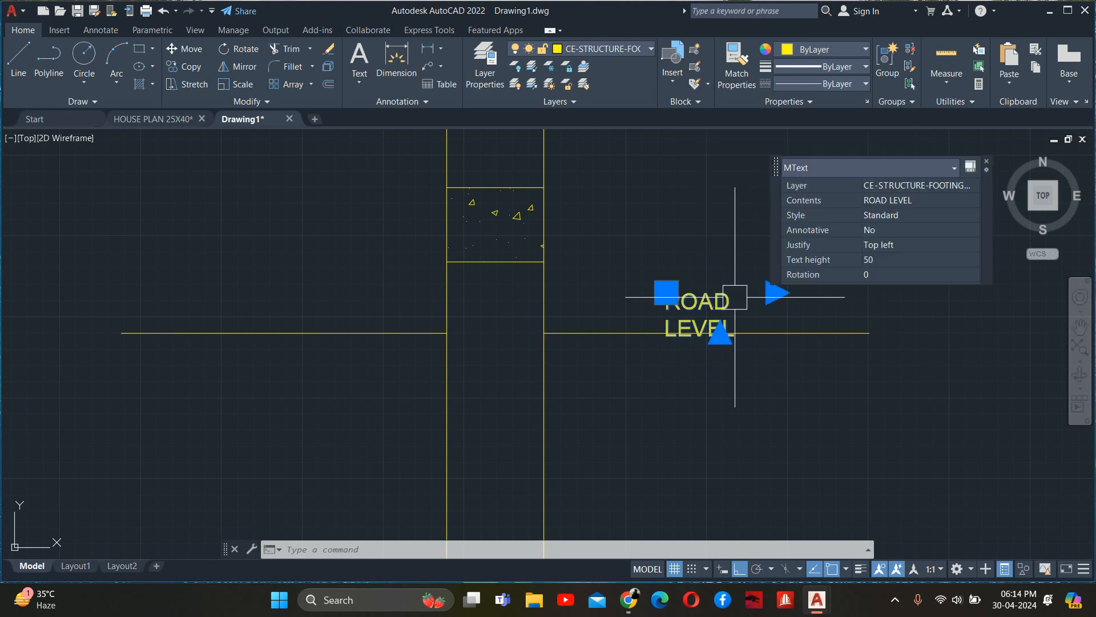
pyautogui.click(776, 293)
pyautogui.click(817, 294)
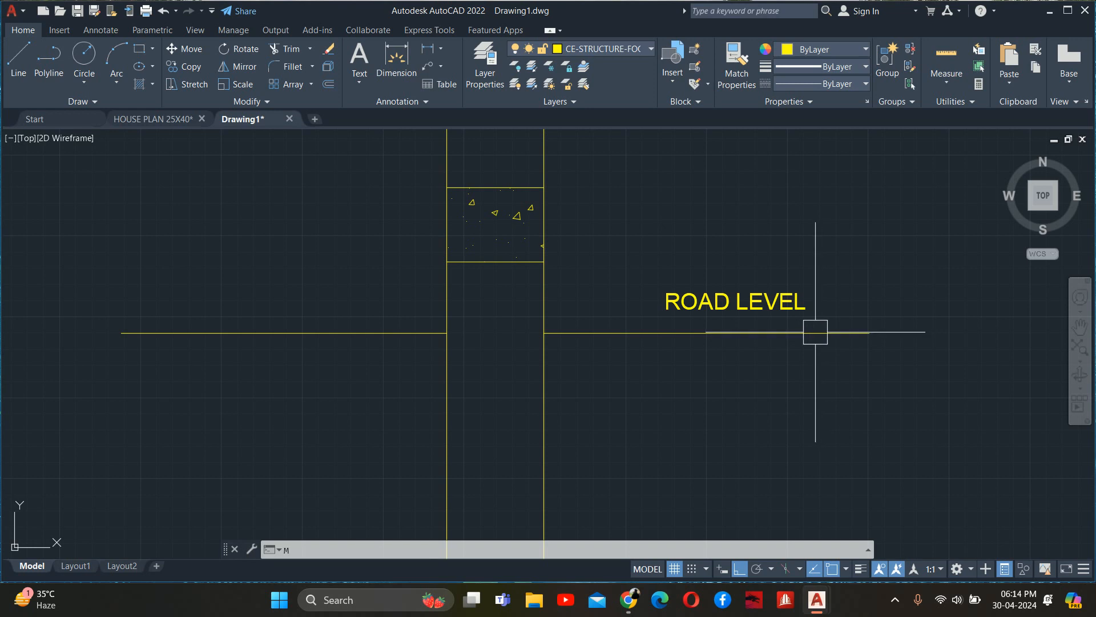
# - Move the ROAD LEVEL text straight down so it sits closer above the ground line
pyautogui.press('space')
pyautogui.click(772, 308)
pyautogui.press('space')
pyautogui.click(798, 204)
pyautogui.click(799, 218)
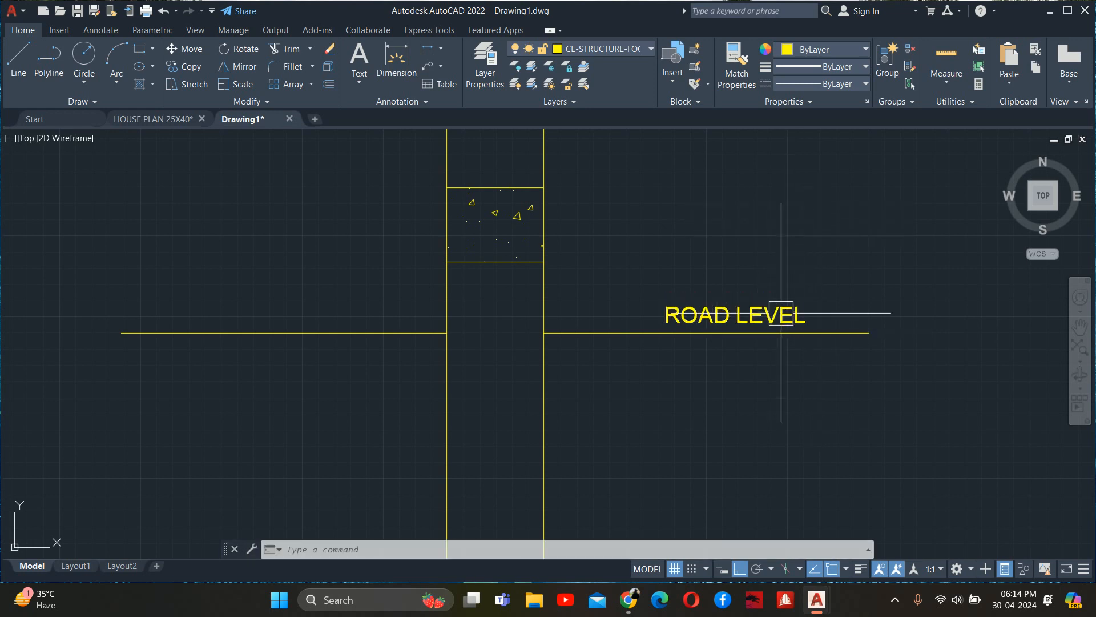
pyautogui.press('space')
pyautogui.scroll(4, 690, 342)
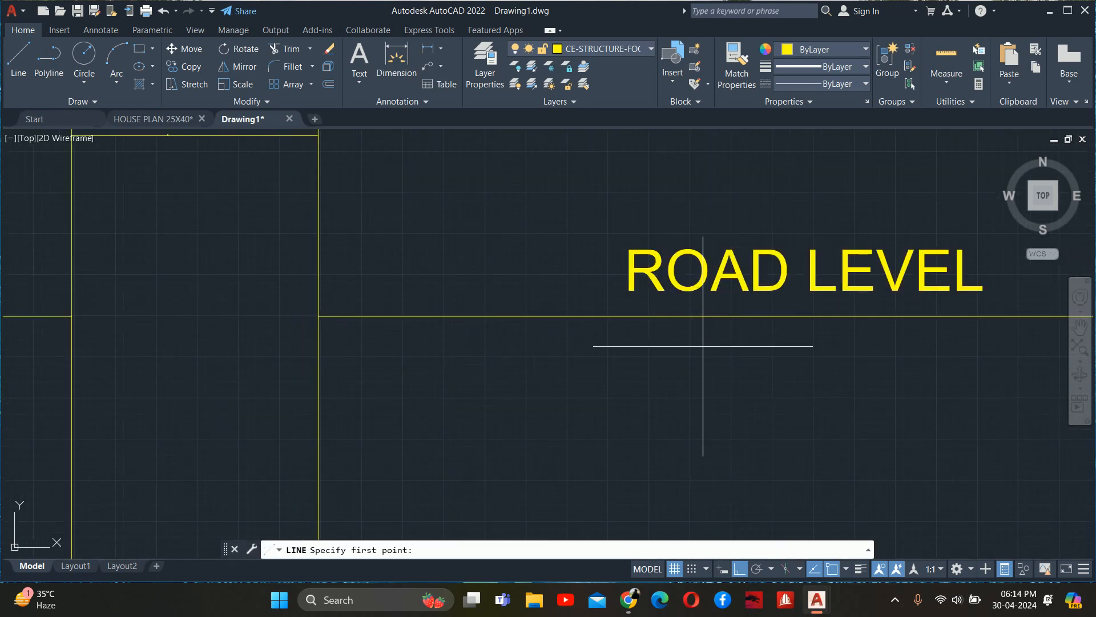
pyautogui.click(703, 346)
pyautogui.press('Escape')
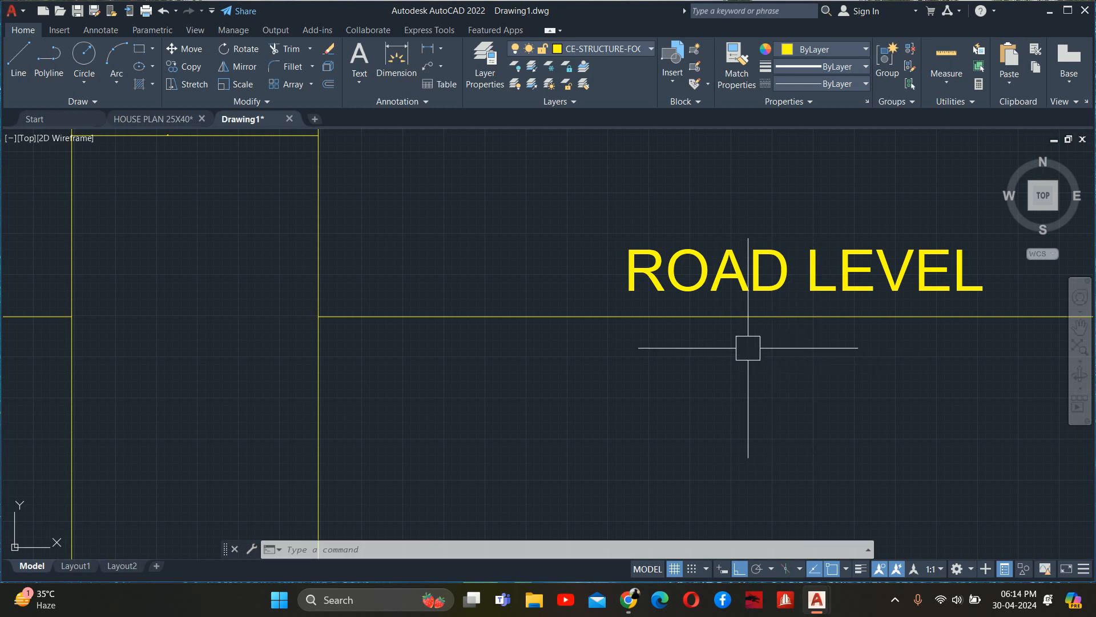
# - With Ortho off, draw a bent line peaking on the ground line below ROAD LEVEL, with a short left leg and long right leg
pyautogui.press('l')
pyautogui.press('space')
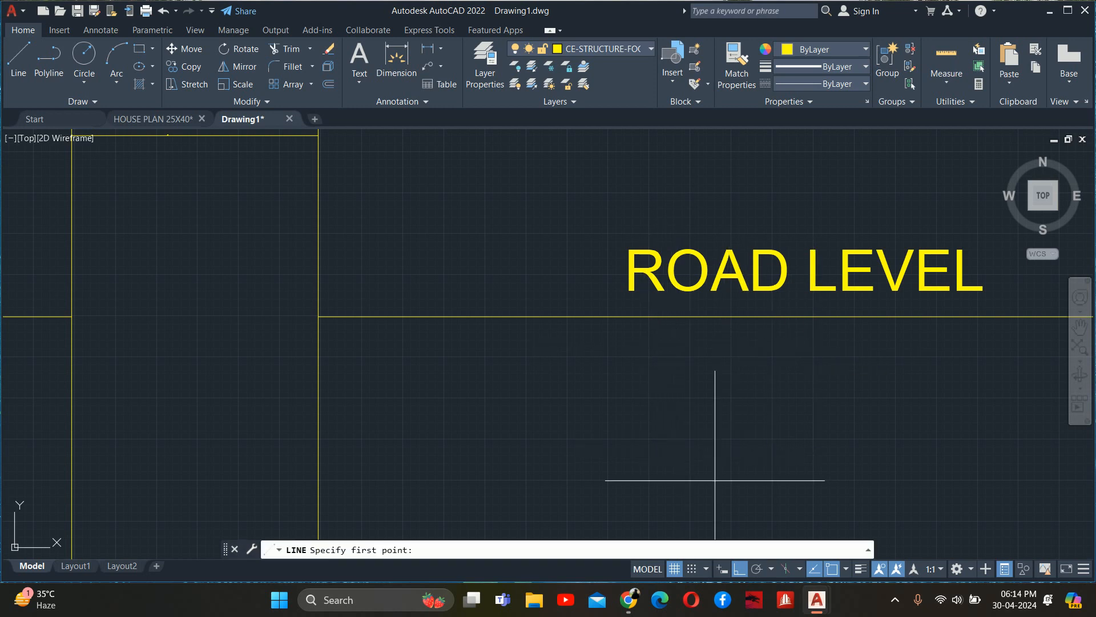
pyautogui.click(739, 568)
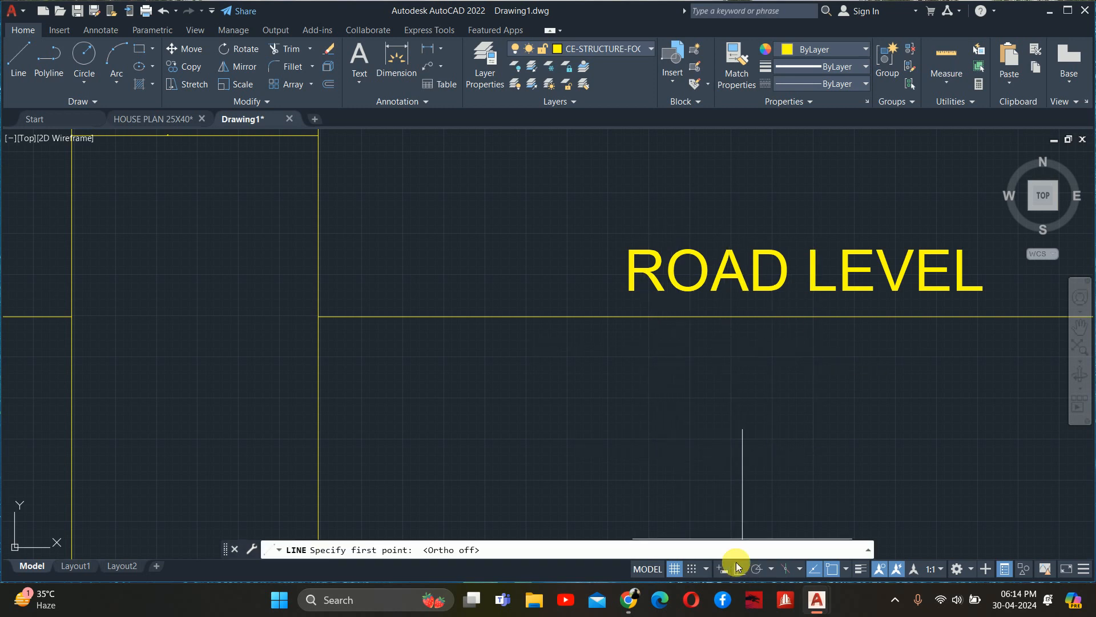
pyautogui.click(621, 338)
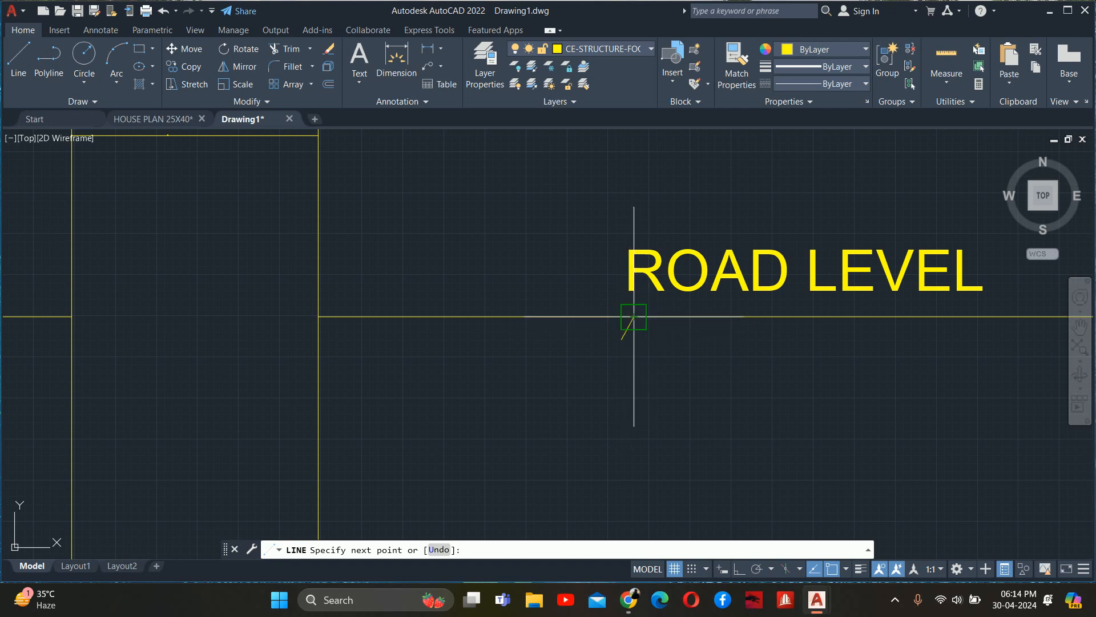
pyautogui.click(634, 317)
pyautogui.click(708, 463)
pyautogui.press('Return')
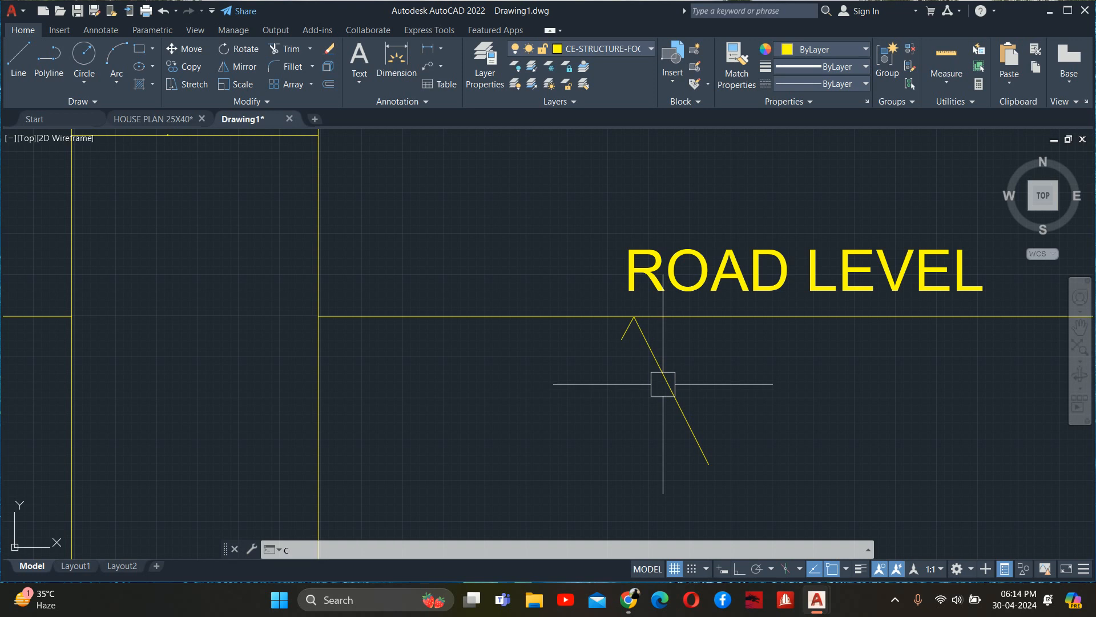
# - Try to copy the bent line a short distance to its right without Ortho, and undo the placed copy
pyautogui.write('o')
pyautogui.press('Return')
pyautogui.click(709, 385)
pyautogui.click(606, 334)
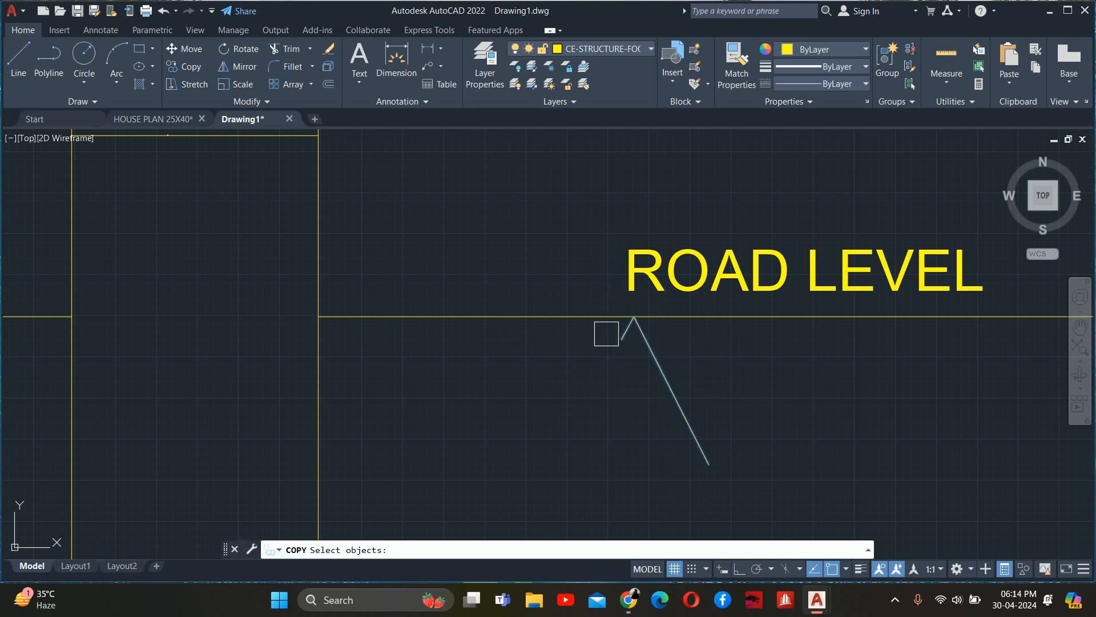
pyautogui.press('Return')
pyautogui.click(770, 368)
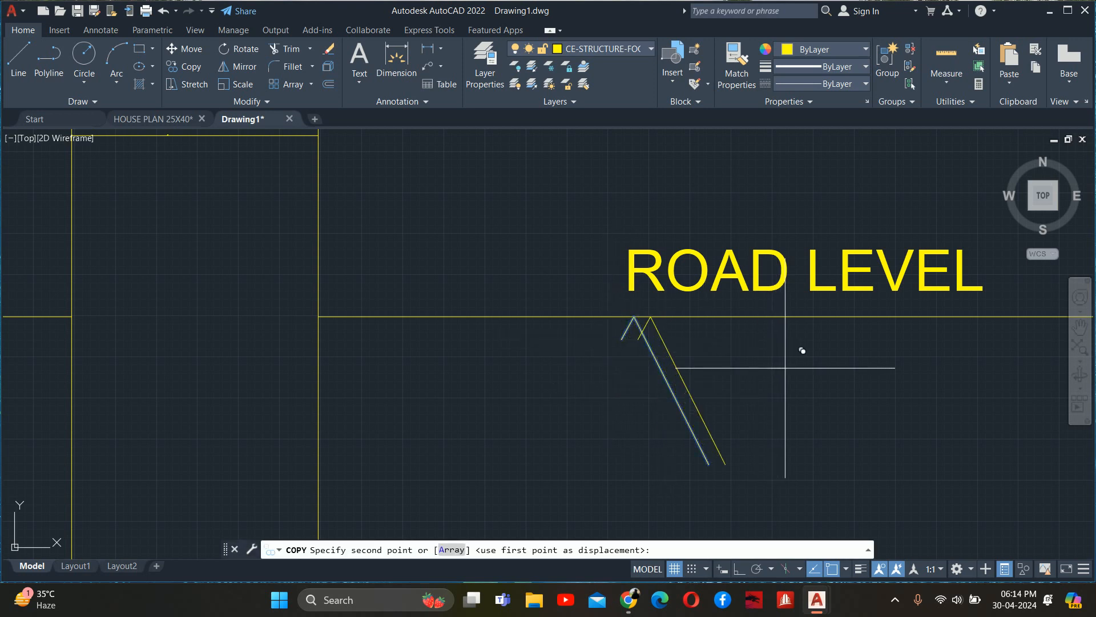
pyautogui.click(787, 368)
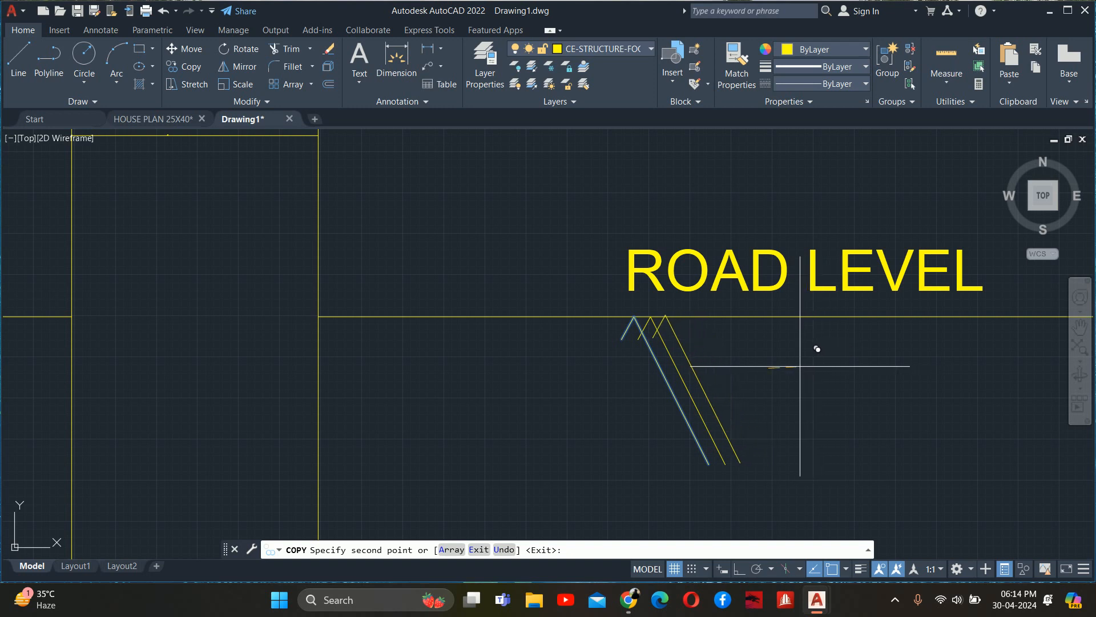
pyautogui.hotkey('ctrl', 'z')
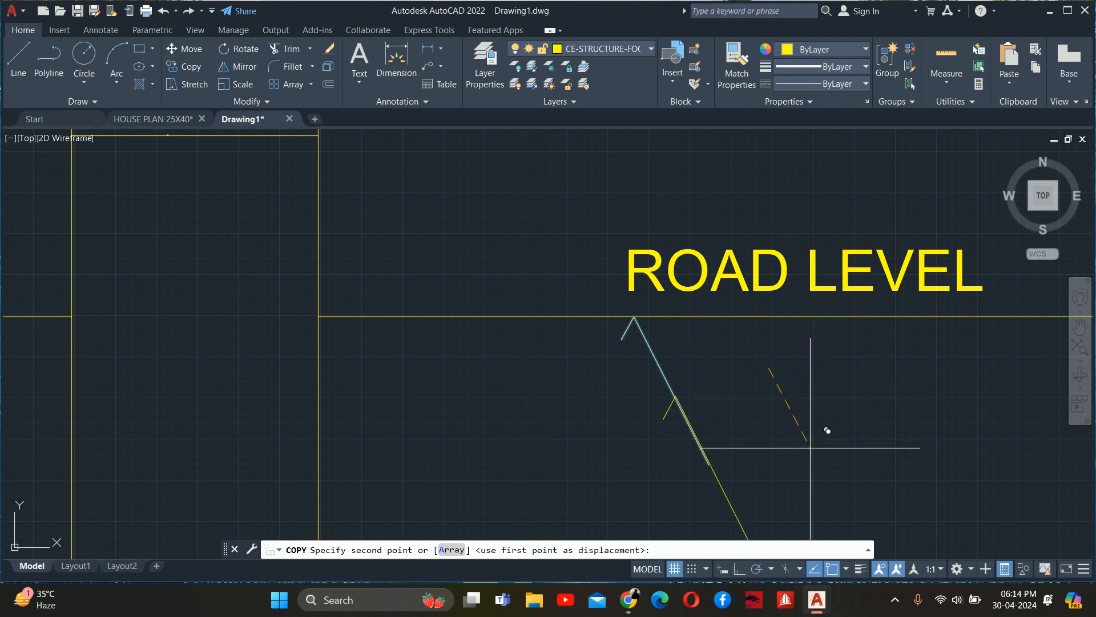
# - Turn Ortho on and place two closely spaced copies of the bent line to its right along the ground line
pyautogui.click(740, 569)
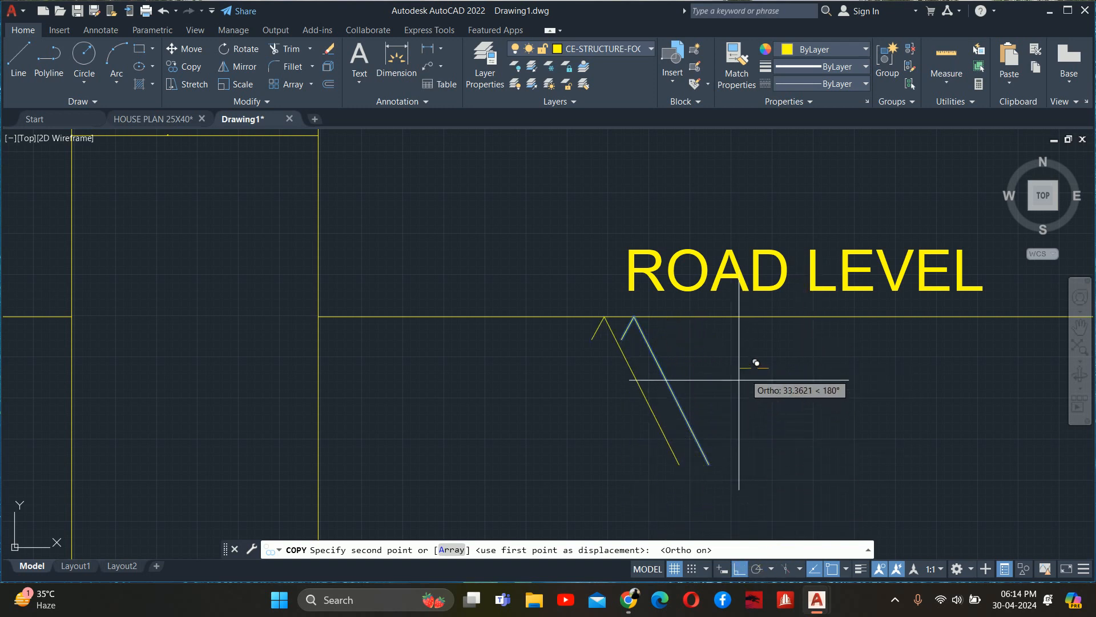
pyautogui.click(788, 372)
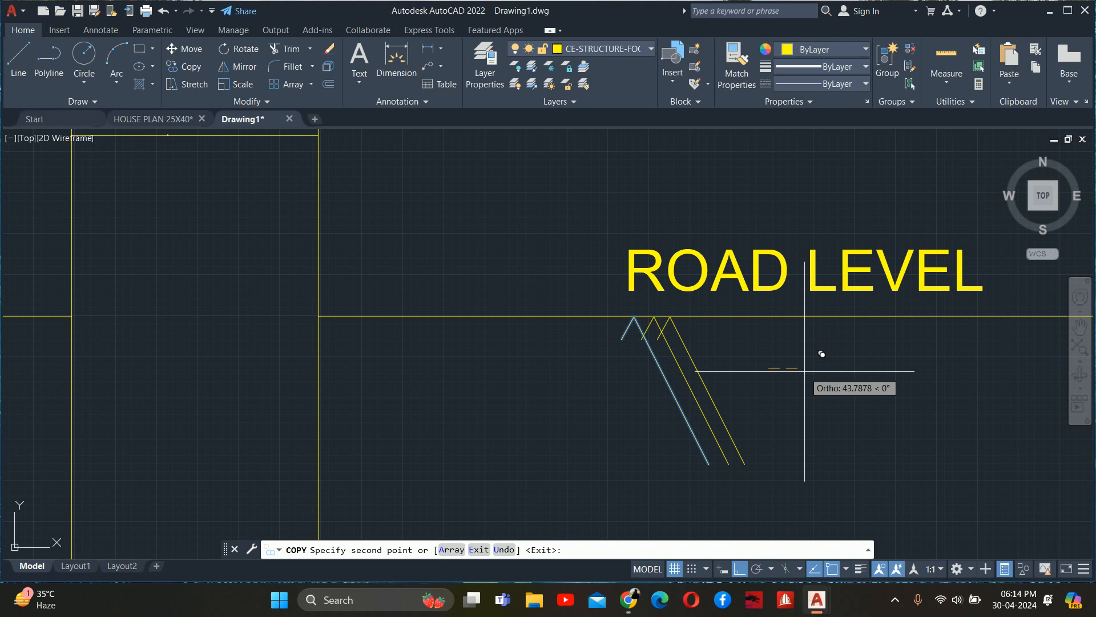
pyautogui.click(805, 371)
pyautogui.press('Return')
pyautogui.scroll(-8, 771, 367)
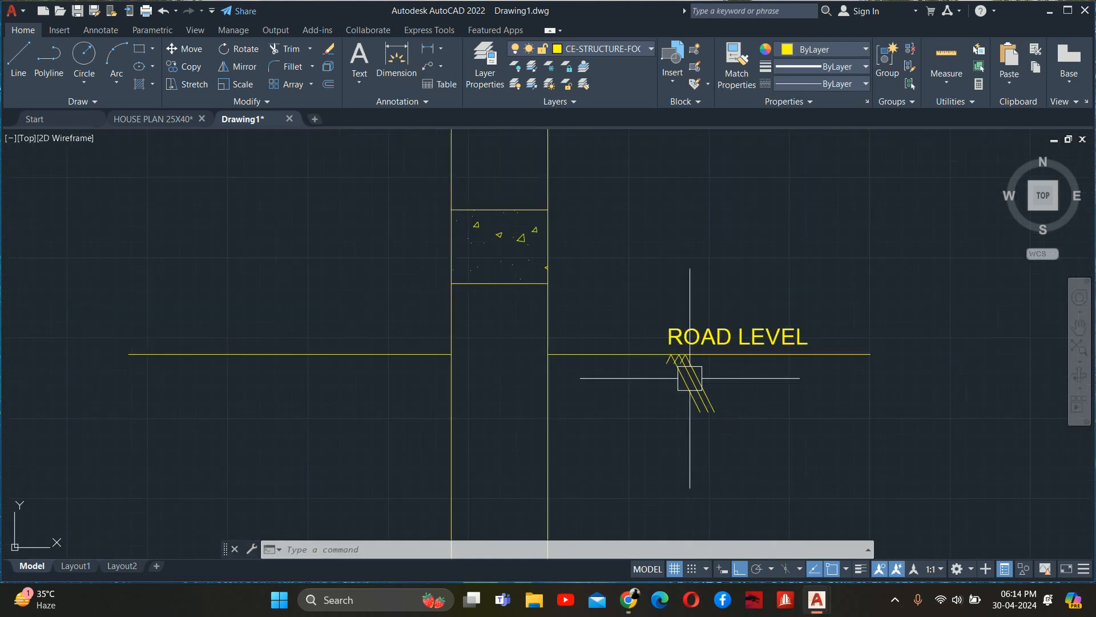
pyautogui.scroll(4, 754, 409)
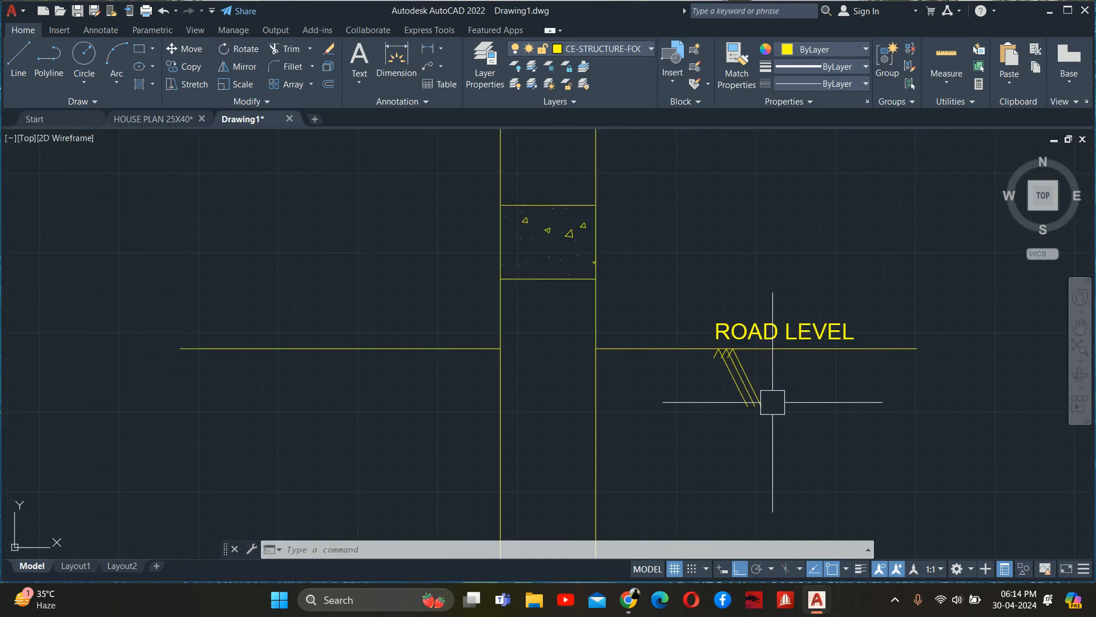
# - Draw a horizontal guide line about 284 units long from the first slanted line's midpoint across the other slanted lines
pyautogui.write('l')
pyautogui.press('Return')
pyautogui.click(733, 377)
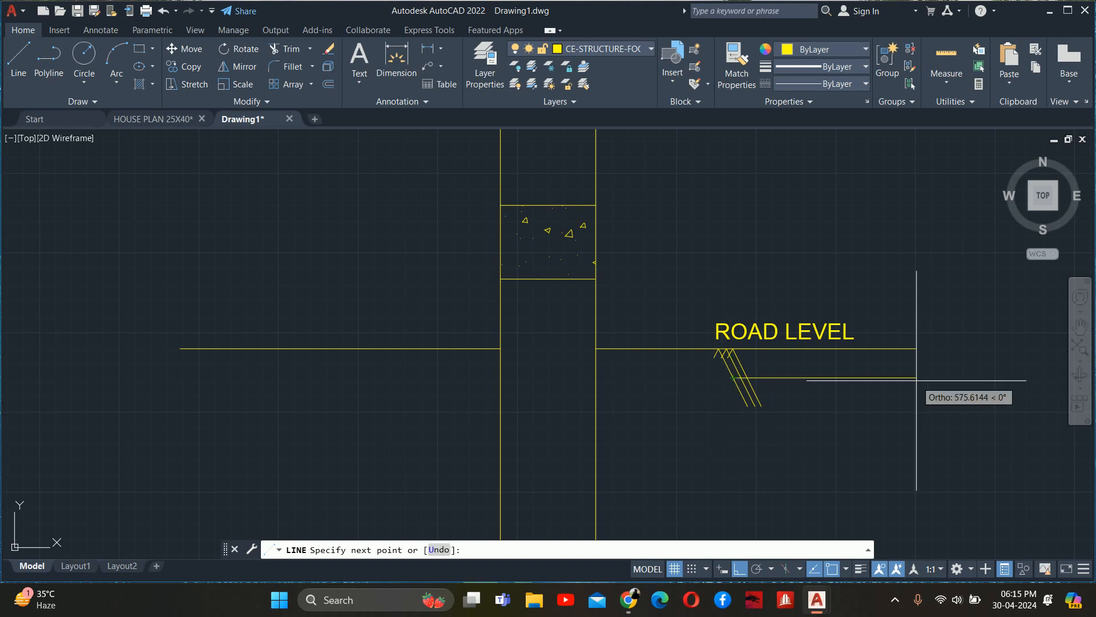
pyautogui.click(823, 378)
pyautogui.press('Return')
# - Trim the three slanted lines below the horizontal guide line and delete the guide line
pyautogui.write('tr')
pyautogui.press('Return')
pyautogui.scroll(5, 778, 384)
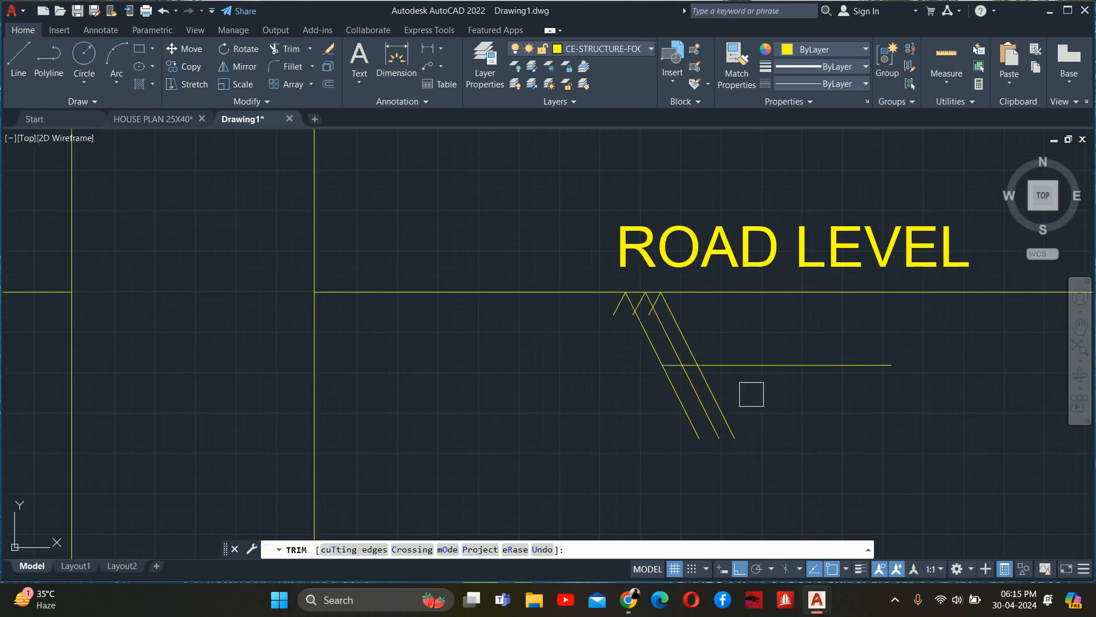
pyautogui.click(719, 391)
pyautogui.click(719, 398)
pyautogui.press('Return')
pyautogui.press('Return')
pyautogui.click(776, 366)
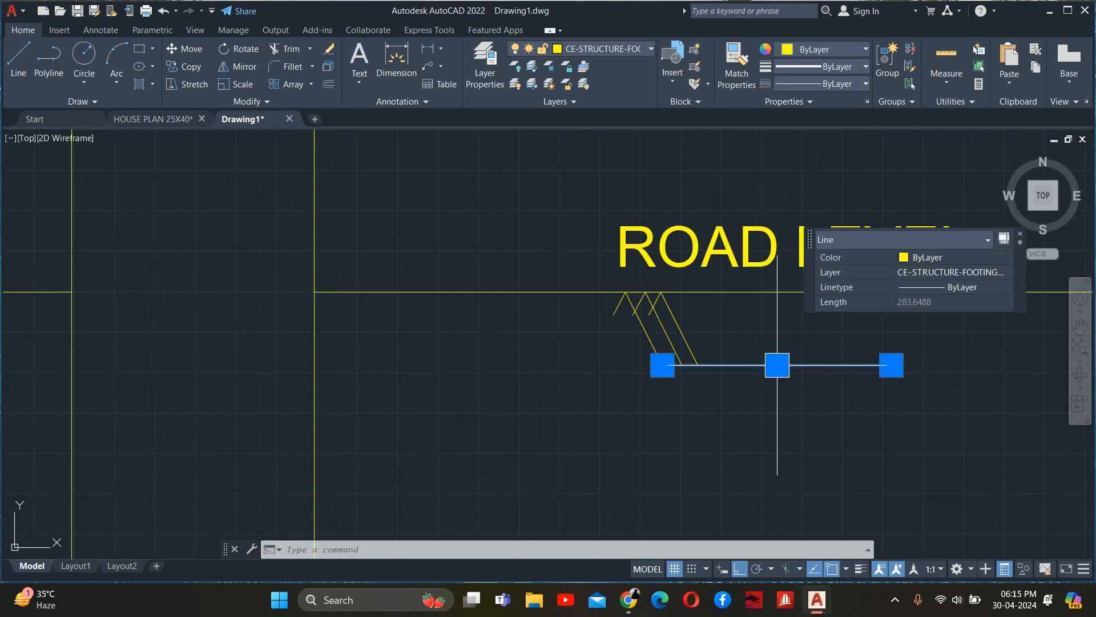
pyautogui.press('Delete')
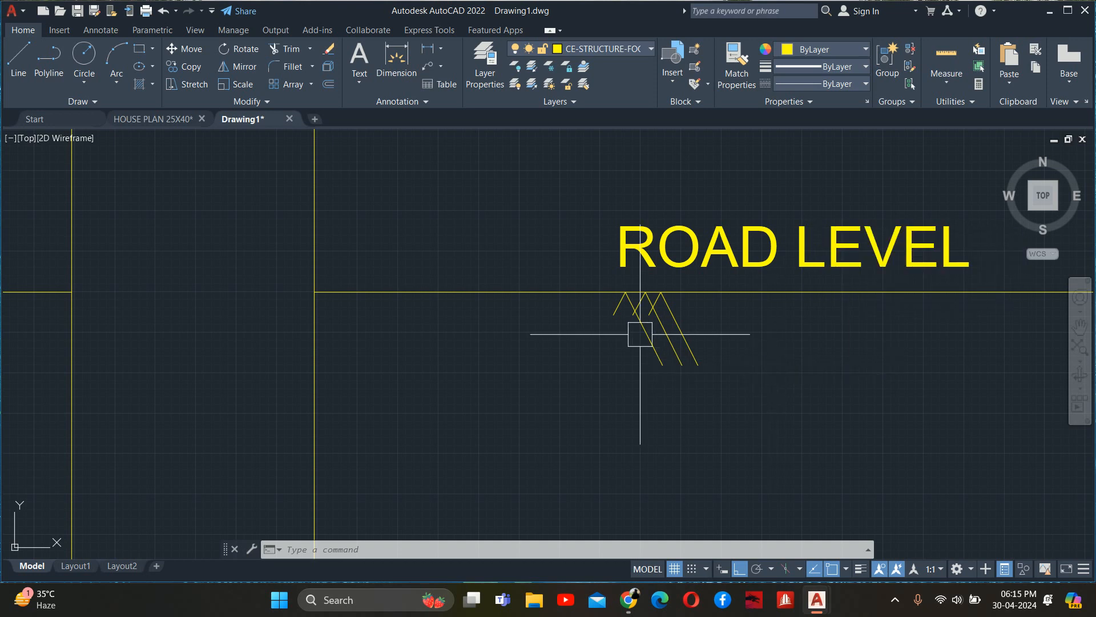
# - Delete all three bent ground marks below the ROAD LEVEL text
pyautogui.click(732, 371)
pyautogui.click(610, 306)
pyautogui.press('Delete')
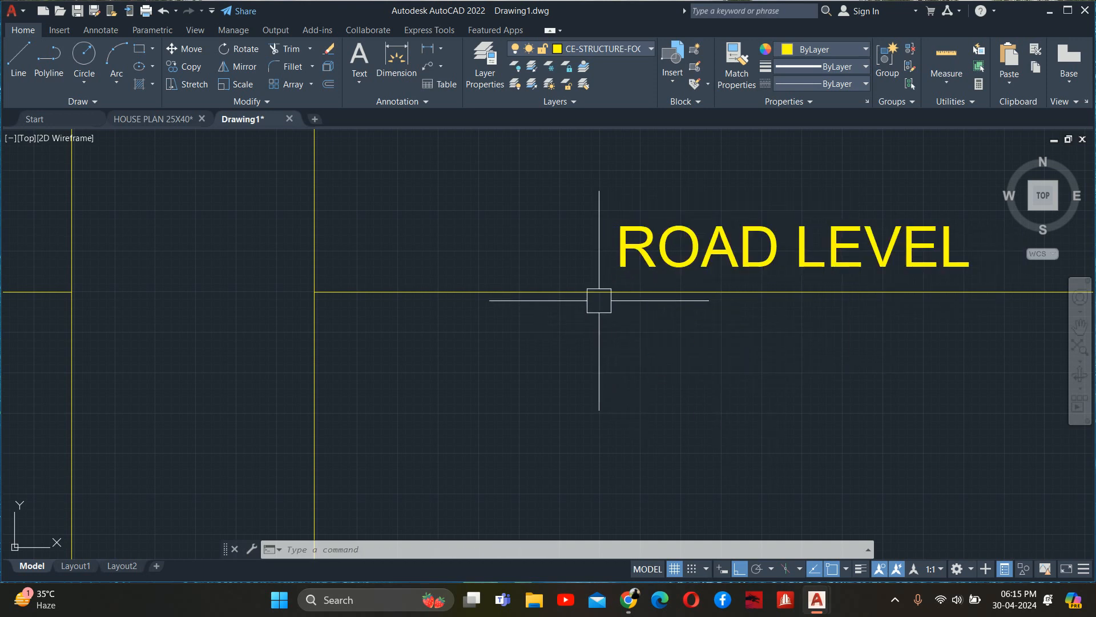
# - Draw three horizontal lines below the road level line, each shorter than the one above, with their right ends aligned
pyautogui.write('l')
pyautogui.press('Return')
pyautogui.scroll(2, 689, 313)
pyautogui.click(625, 306)
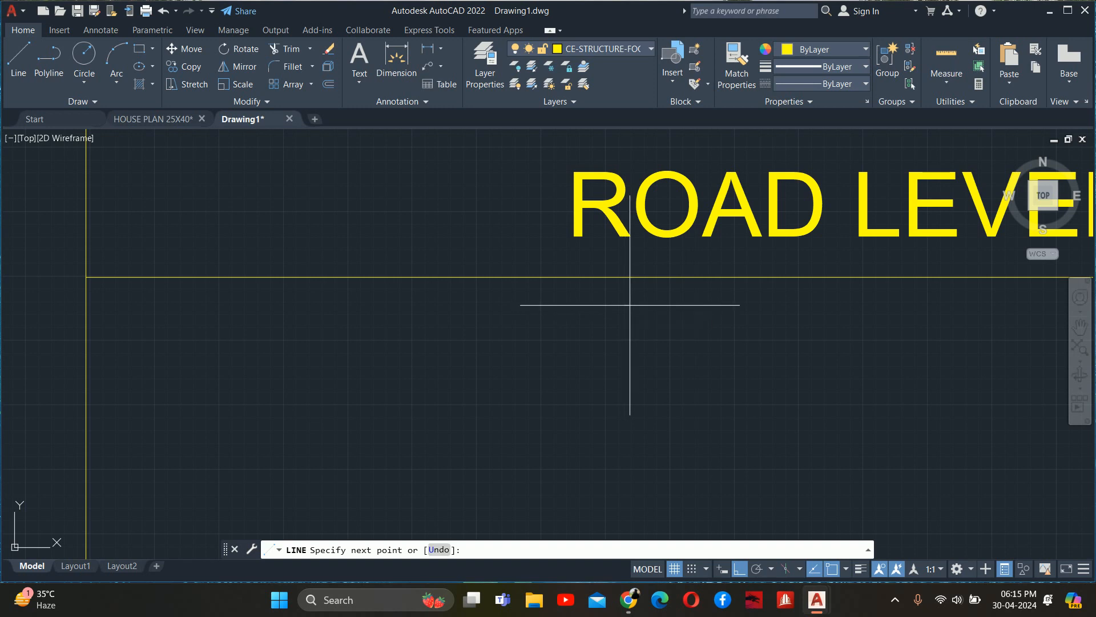
pyautogui.click(788, 329)
pyautogui.press('Return')
pyautogui.press('Return')
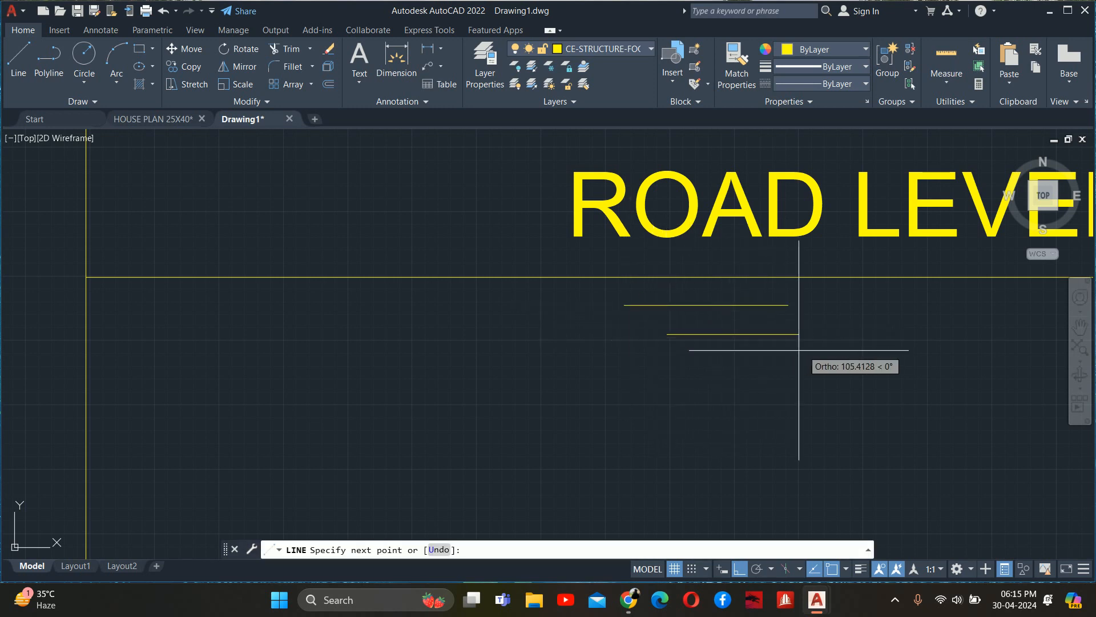
pyautogui.click(788, 334)
pyautogui.press('Return')
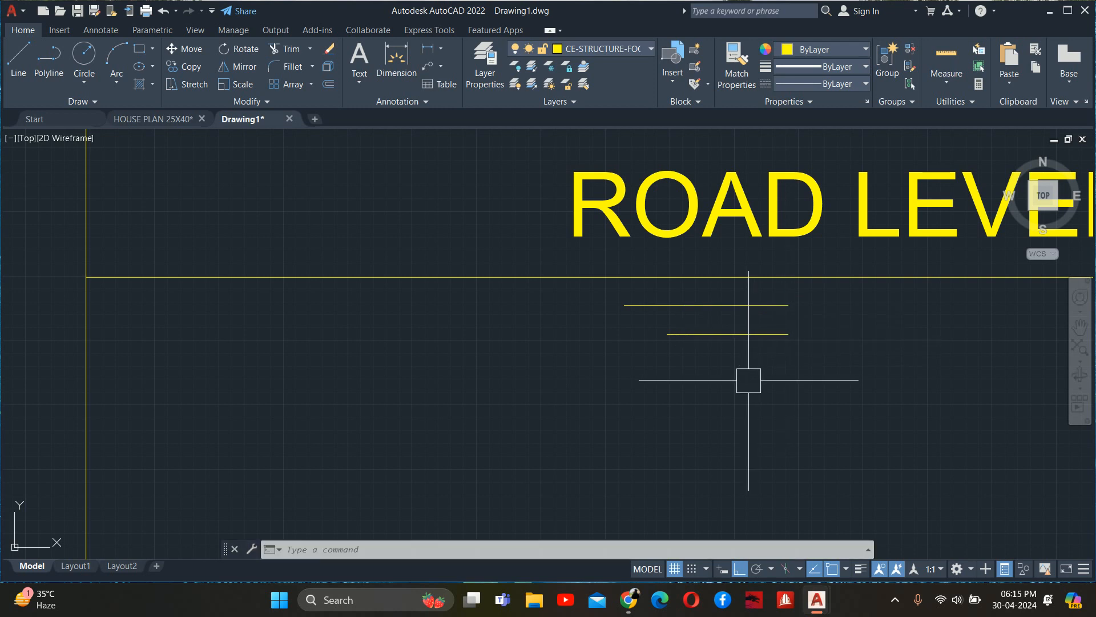
pyautogui.press('Return')
pyautogui.click(704, 367)
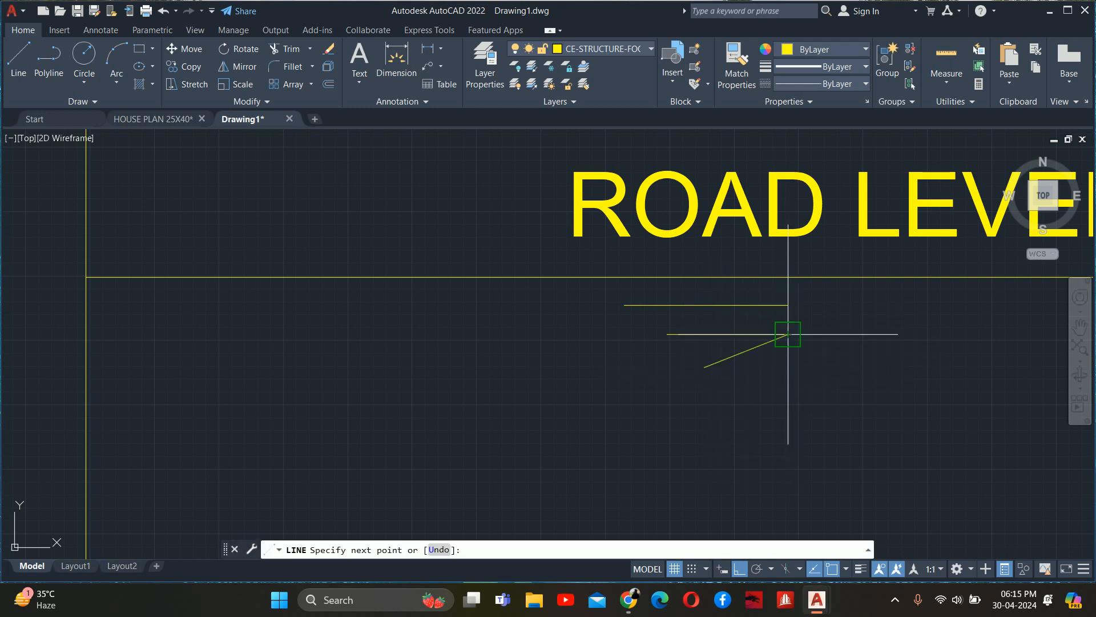
pyautogui.click(788, 367)
pyautogui.press('Return')
# - Mirror the three horizontal lines about a vertical axis through their right ends, keeping the originals
pyautogui.write('mi')
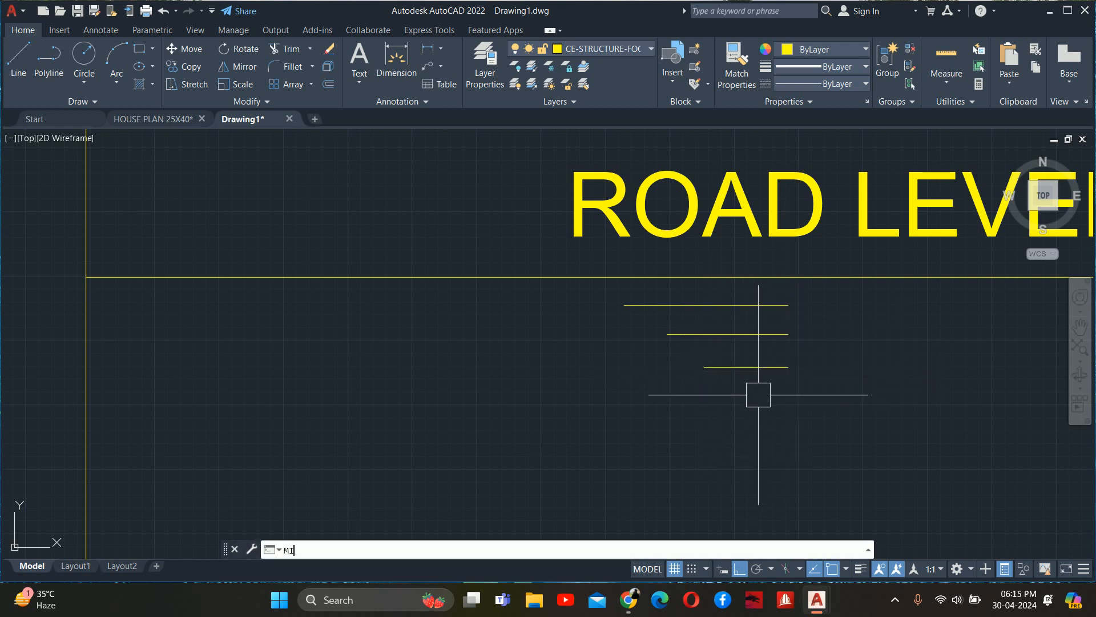
pyautogui.press('Return')
pyautogui.click(751, 396)
pyautogui.click(668, 302)
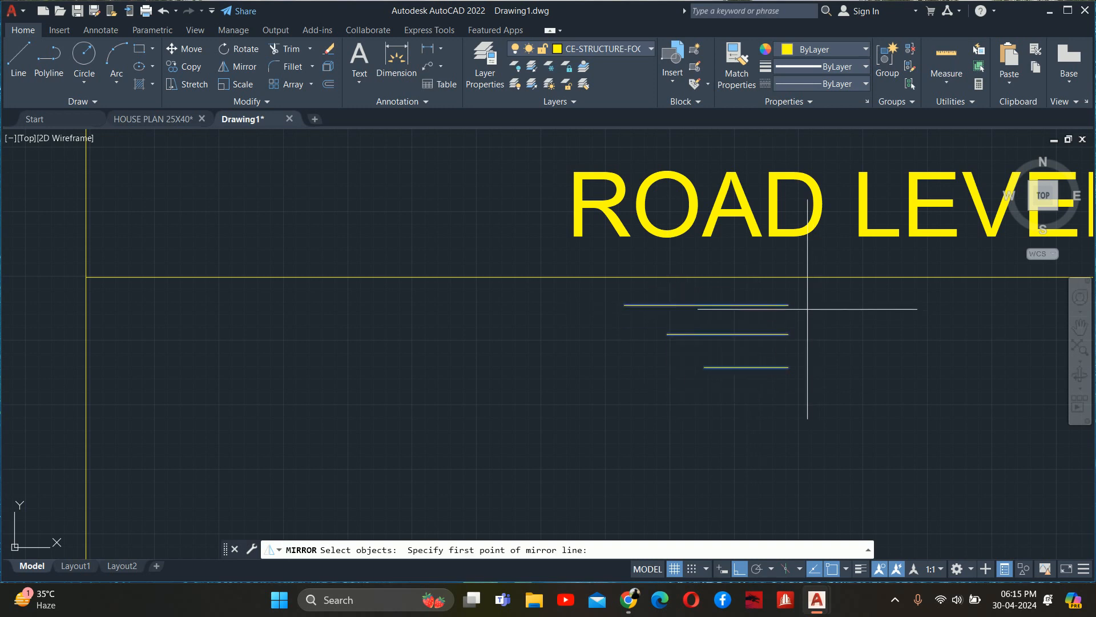
pyautogui.click(788, 305)
pyautogui.click(788, 403)
pyautogui.press('Return')
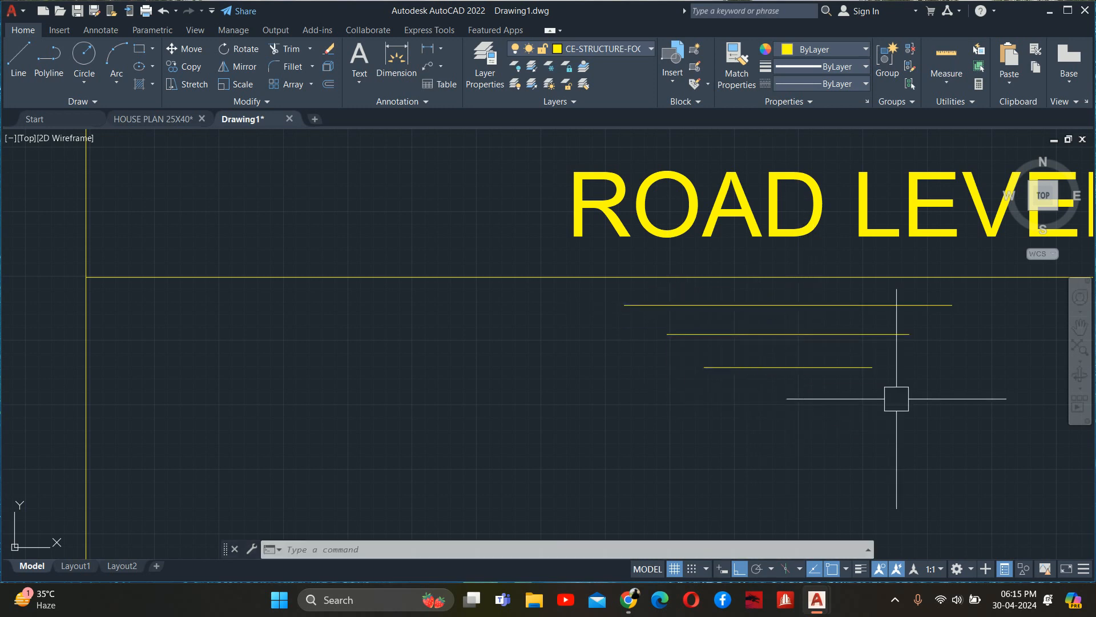
# - Stretch the right ends of the three mirrored ground lines inward to shorten them
pyautogui.scroll(-3, 896, 396)
pyautogui.moveTo(894, 392); pyautogui.dragTo(668, 313, button='middle')
pyautogui.scroll(-2, 604, 314)
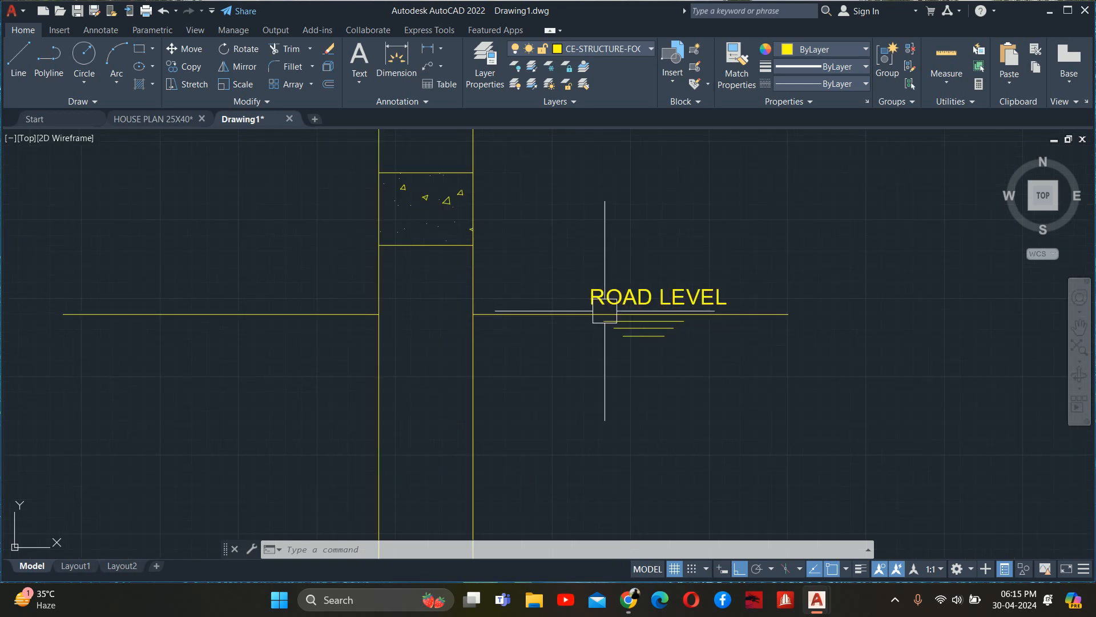
pyautogui.scroll(4, 629, 315)
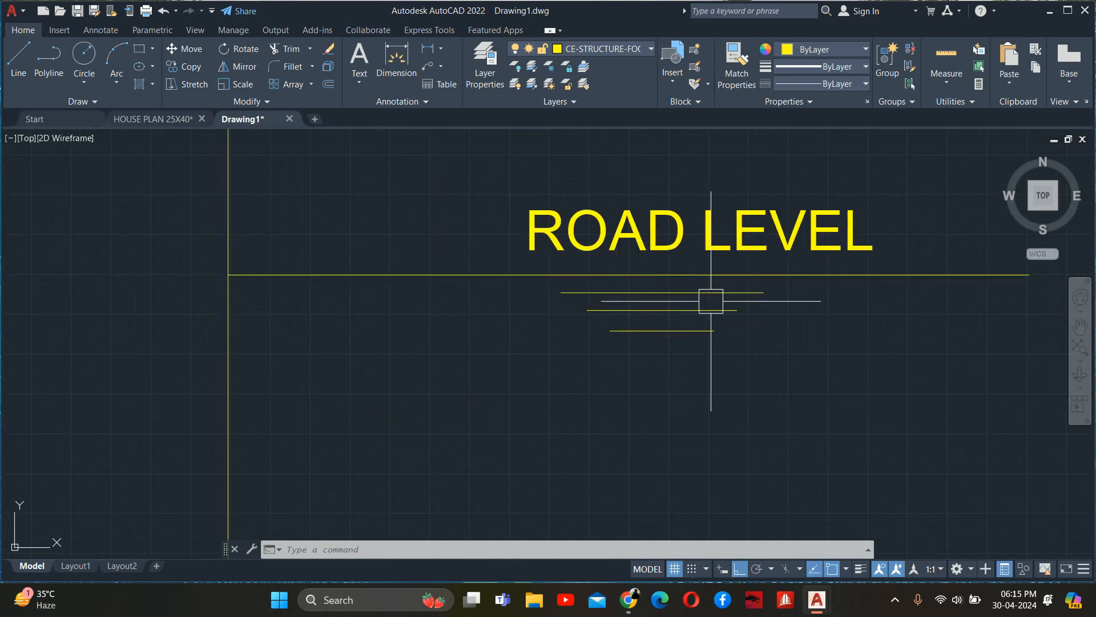
pyautogui.scroll(-2, 703, 317)
pyautogui.scroll(-1, 670, 320)
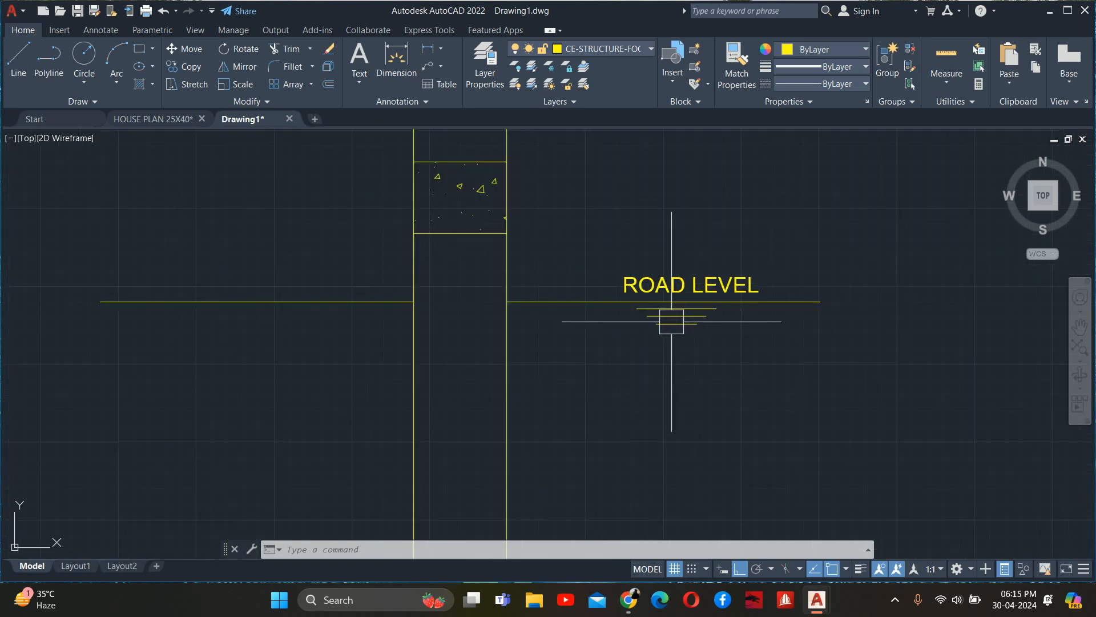
pyautogui.moveTo(670, 320); pyautogui.dragTo(763, 293, button='middle')
pyautogui.press('Return')
pyautogui.scroll(4, 833, 284)
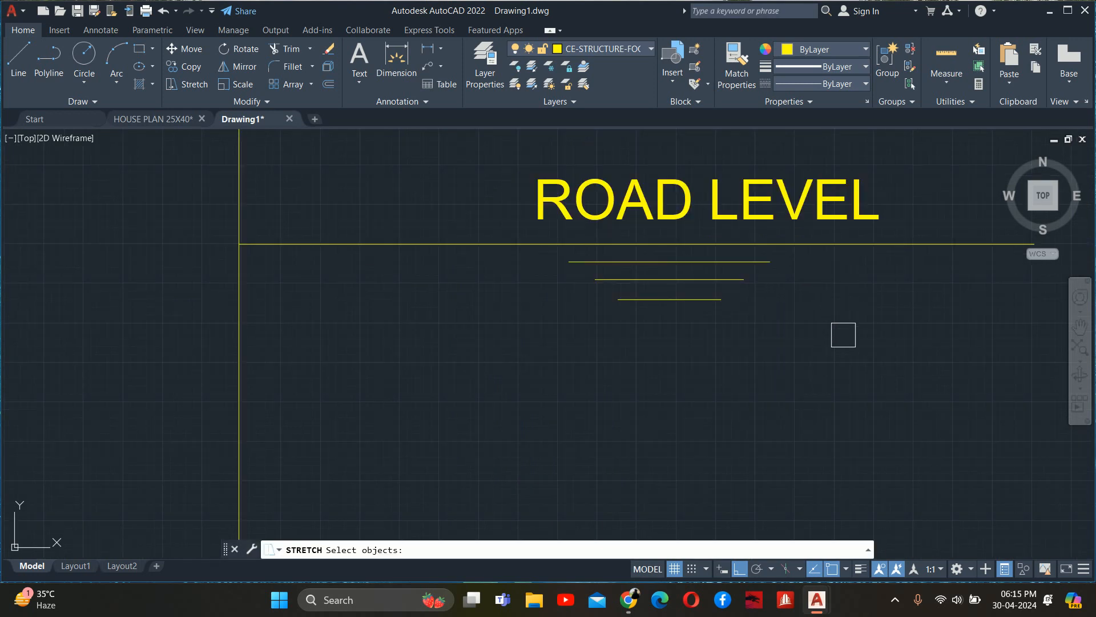
pyautogui.click(842, 337)
pyautogui.click(705, 250)
pyautogui.press('Return')
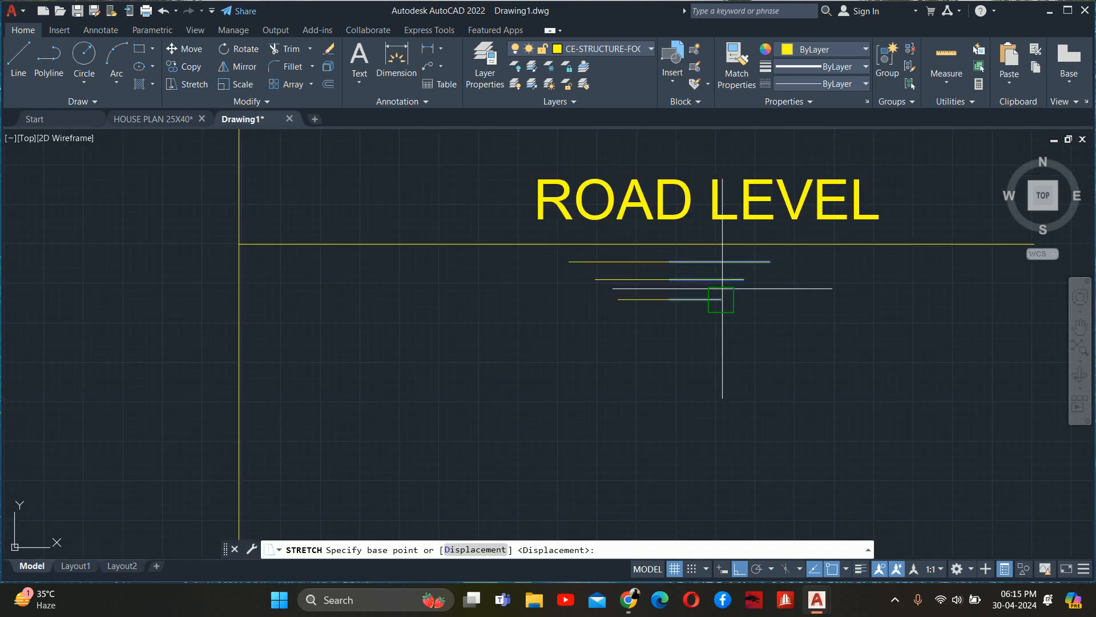
pyautogui.click(721, 299)
pyautogui.click(694, 299)
# - Stretch the left ends of the three ground lines inward to narrow the road level symbol
pyautogui.press('Return')
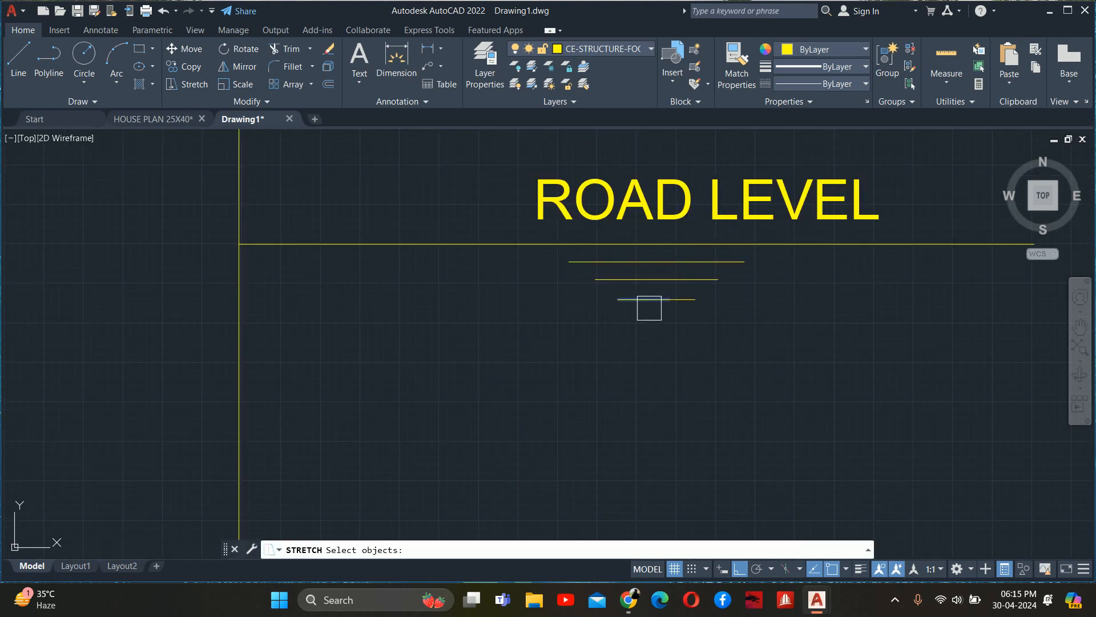
pyautogui.press('Return')
pyautogui.press('Return')
pyautogui.click(641, 335)
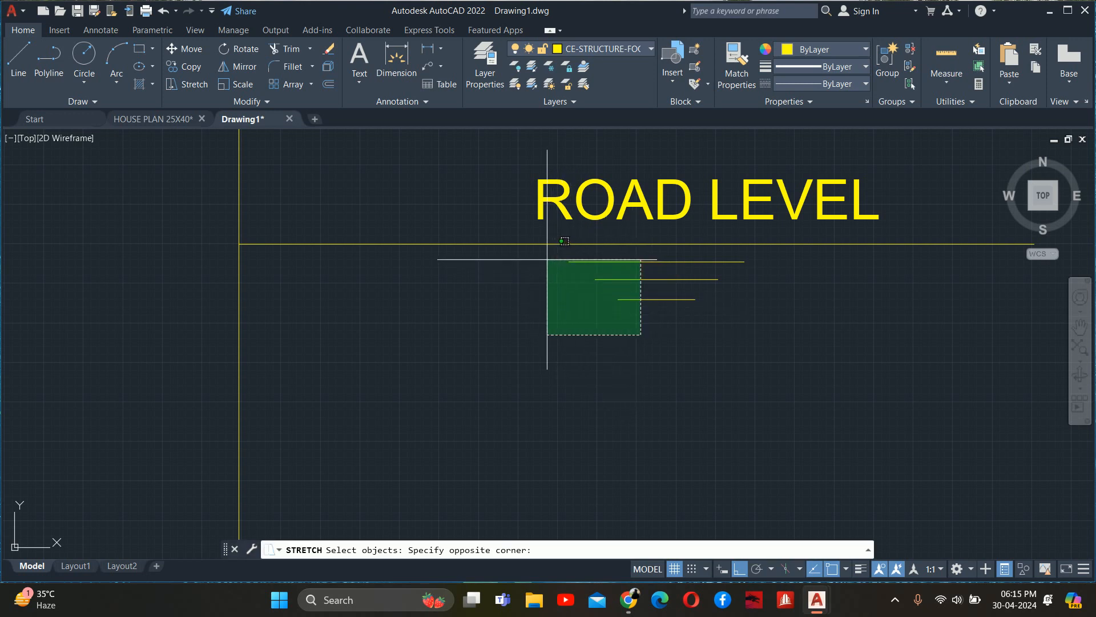
pyautogui.click(547, 259)
pyautogui.press('Return')
pyautogui.scroll(2, 643, 294)
pyautogui.click(602, 302)
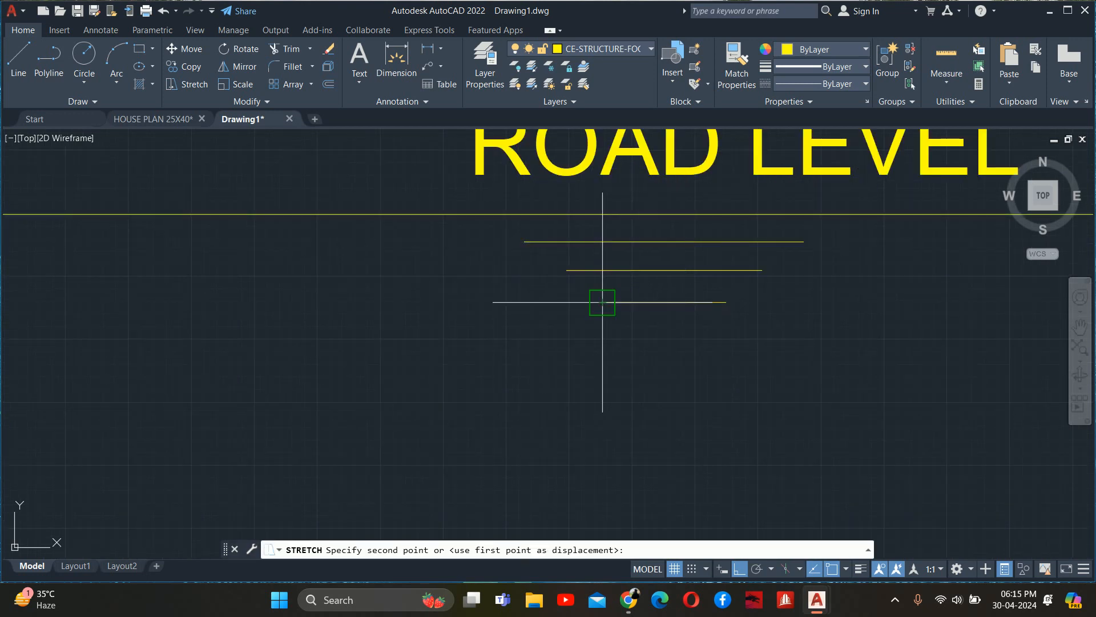
pyautogui.click(643, 302)
pyautogui.scroll(-6, 645, 304)
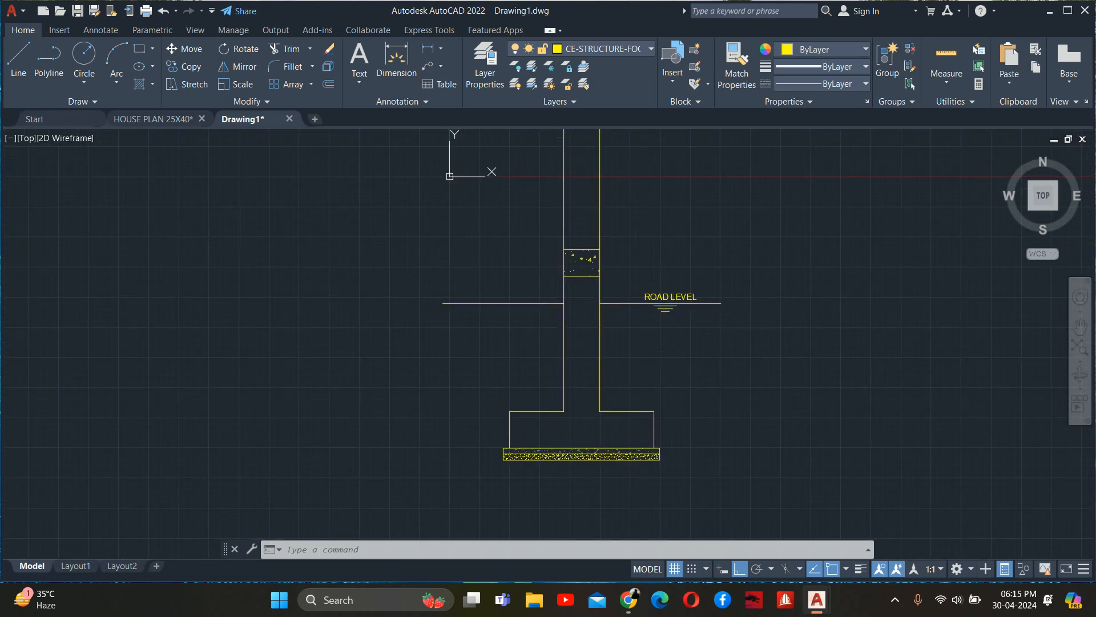
# - Add a horizontal leader without text, pointing at the plinth beam's right edge and extending right to above the ROAD LEVEL text
pyautogui.scroll(2, 644, 307)
pyautogui.moveTo(628, 303); pyautogui.dragTo(652, 332, button='middle')
pyautogui.write('le')
pyautogui.press('Return')
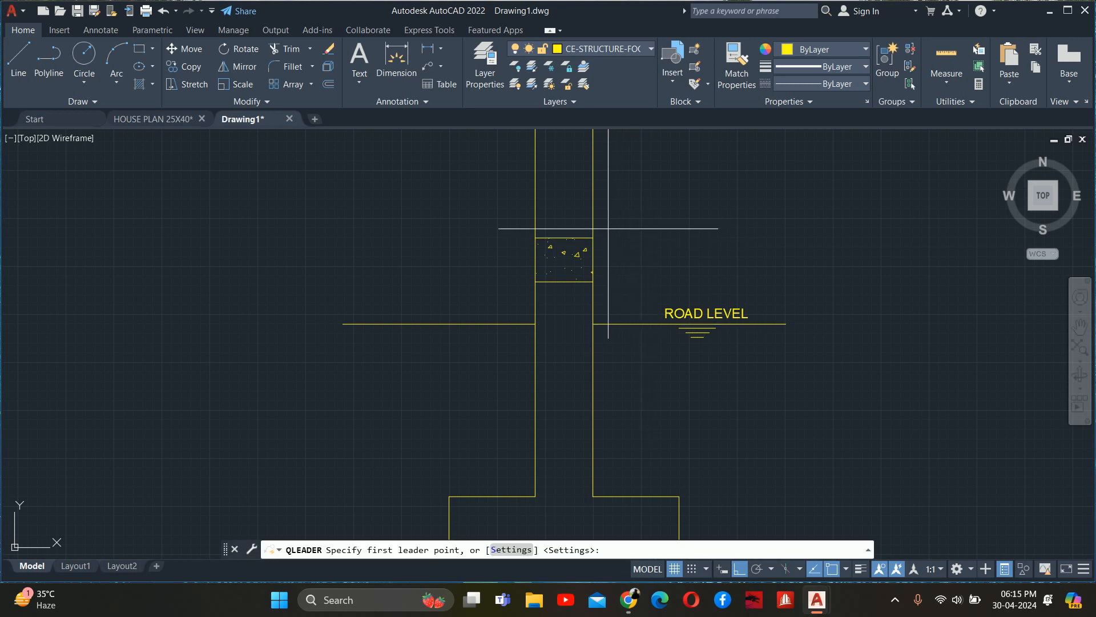
pyautogui.scroll(6, 594, 246)
pyautogui.click(596, 253)
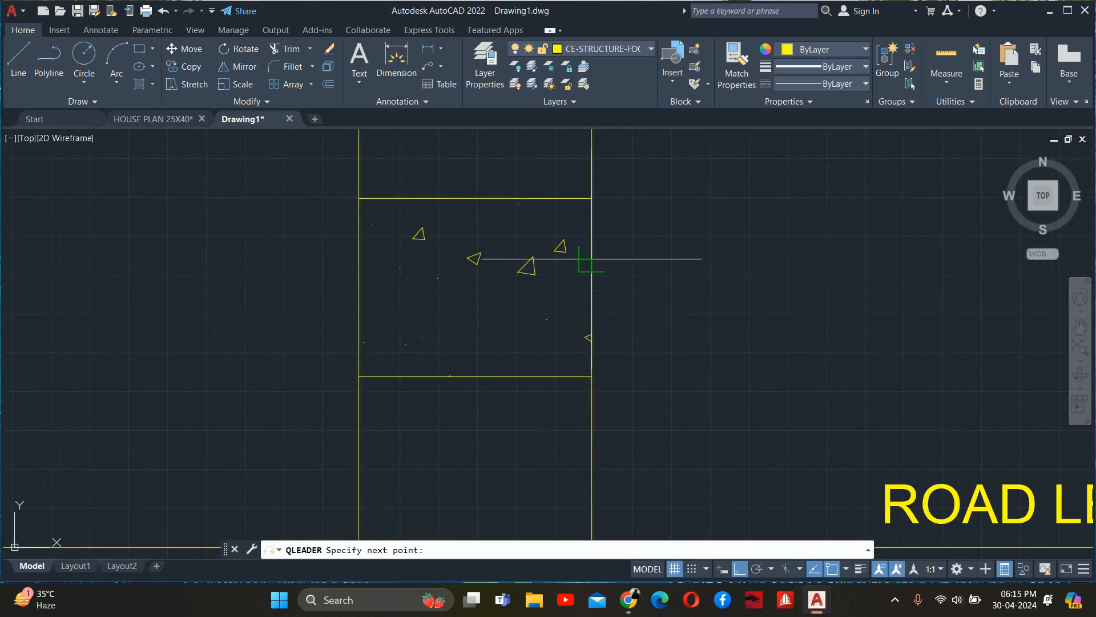
pyautogui.scroll(-4, 800, 263)
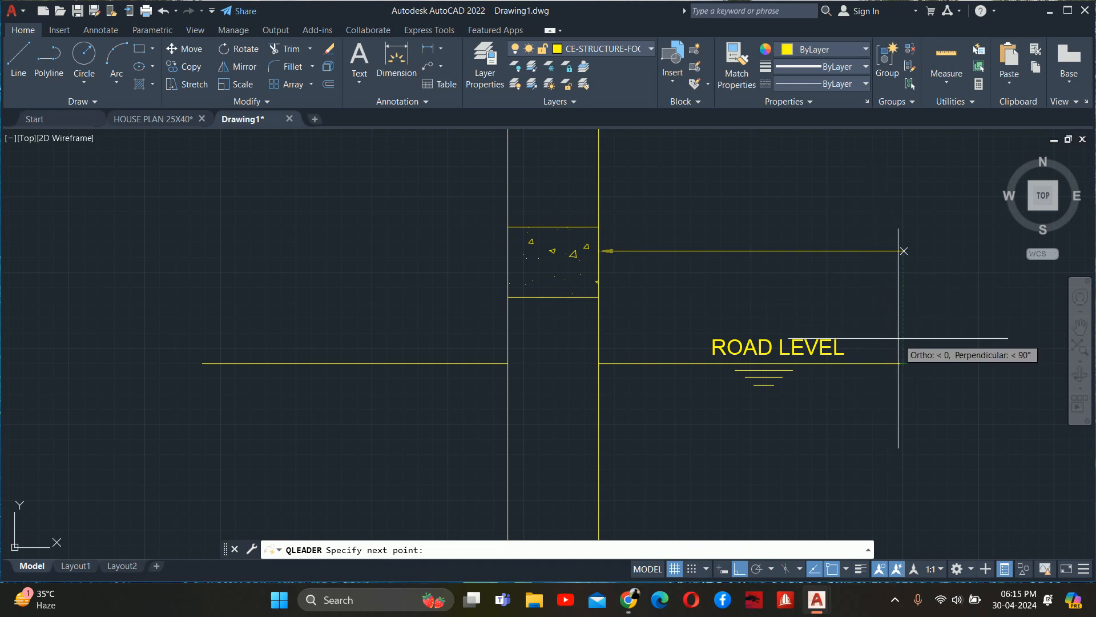
pyautogui.click(791, 263)
pyautogui.press('Return')
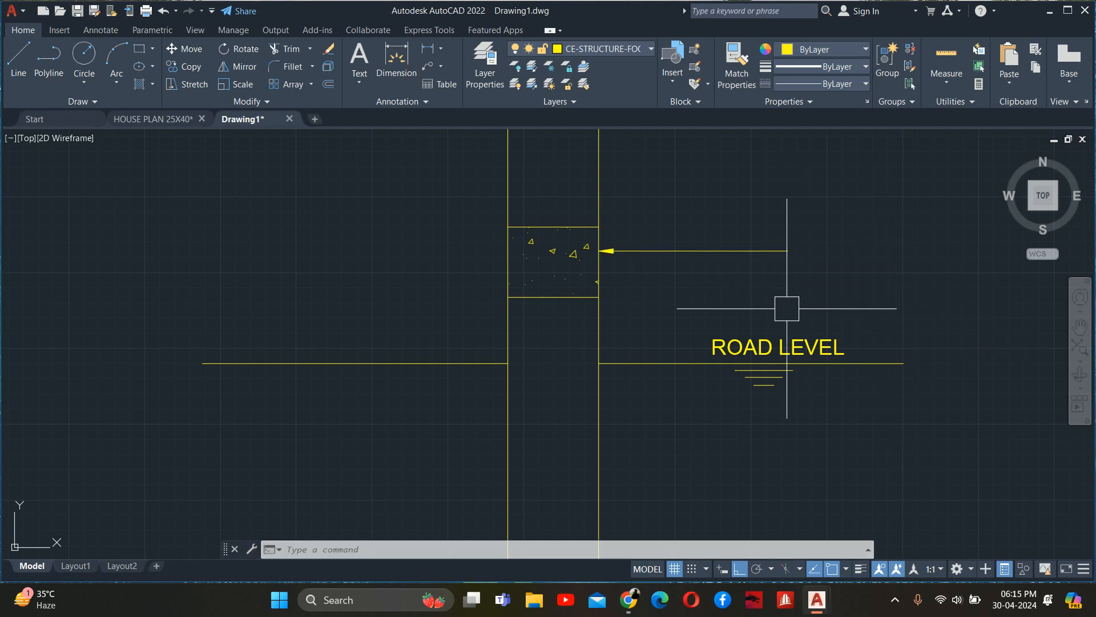
# - Move the ROAD LEVEL text about 295 units horizontally to the right, past the plinth beam leader's end
pyautogui.write('m')
pyautogui.press('Return')
pyautogui.click(771, 331)
pyautogui.press('Return')
pyautogui.click(791, 274)
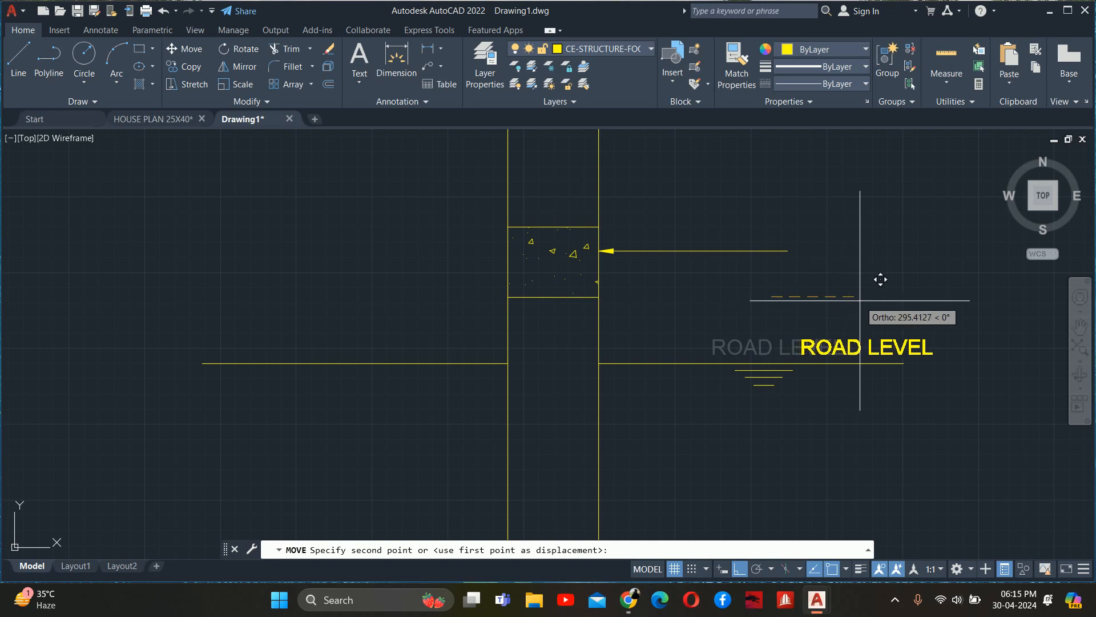
pyautogui.click(879, 277)
# - Add an L-shaped leader pointing down at the road level line above the ground symbol, ending in line with the plinth beam leader
pyautogui.write('le')
pyautogui.press('Return')
pyautogui.scroll(4, 799, 330)
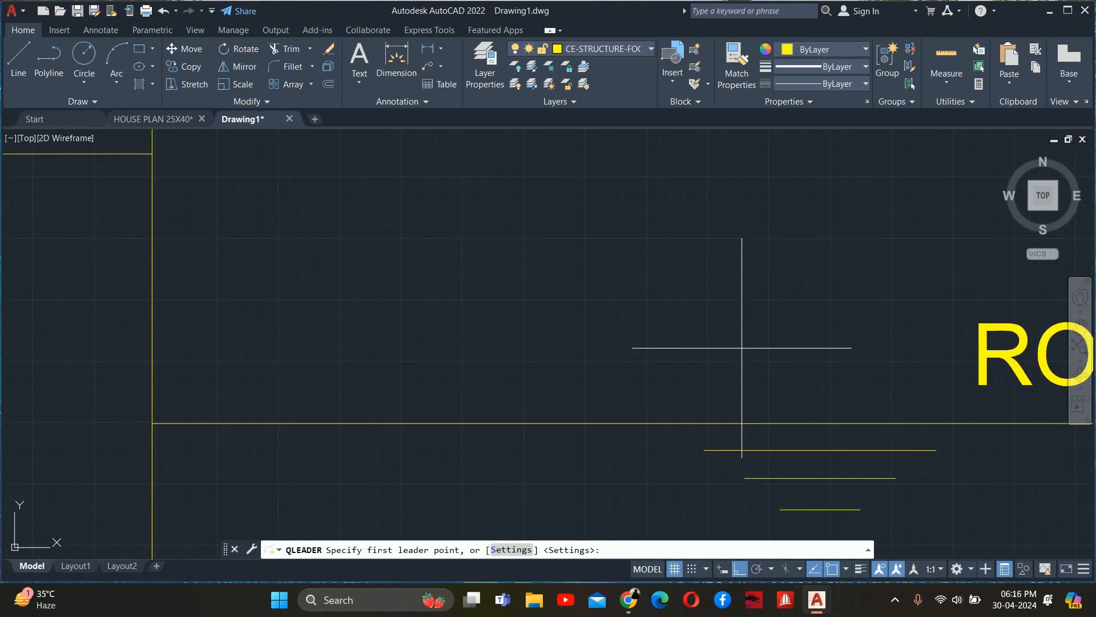
pyautogui.click(788, 423)
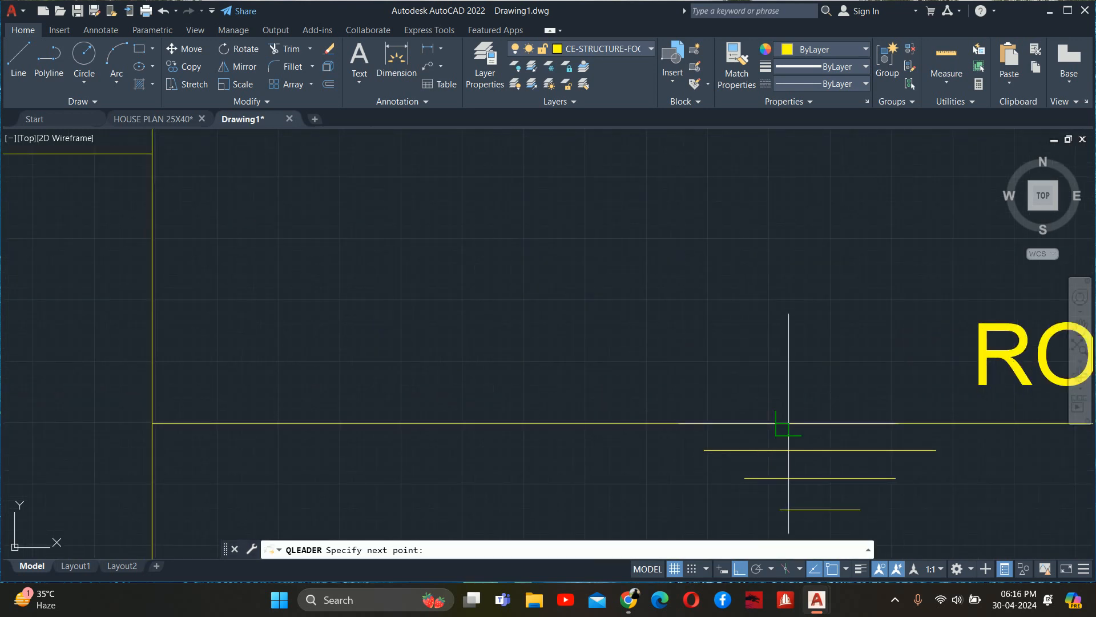
pyautogui.scroll(-4, 765, 312)
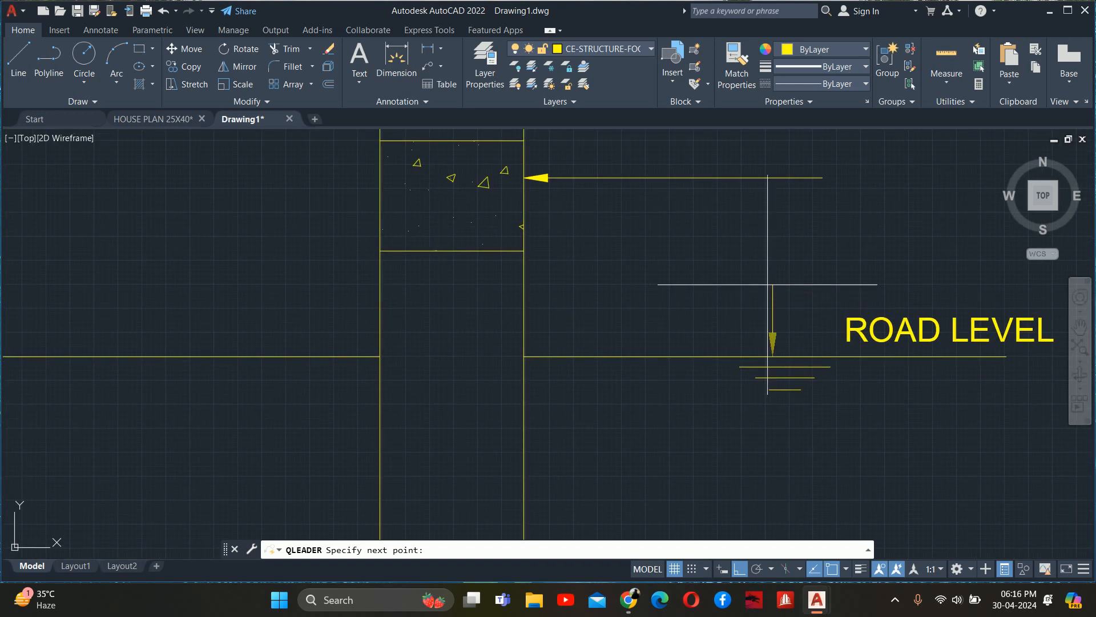
pyautogui.click(773, 283)
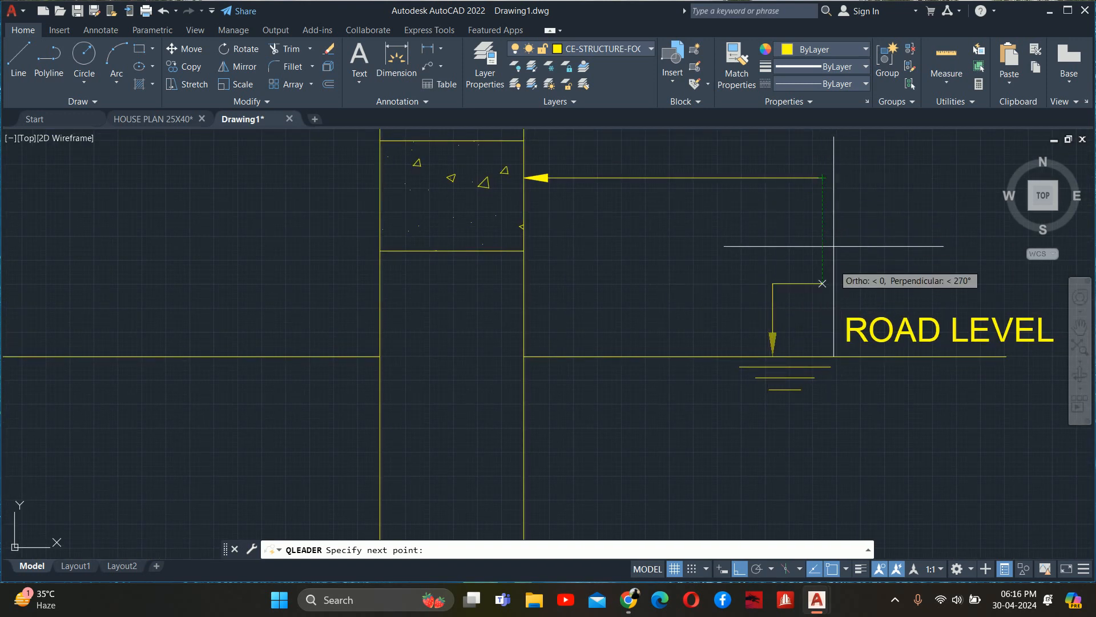
pyautogui.click(823, 282)
pyautogui.press('Escape')
# - Move the ROAD LEVEL text straight up to the height of its leader's horizontal end
pyautogui.write('m')
pyautogui.press('space')
pyautogui.click(855, 324)
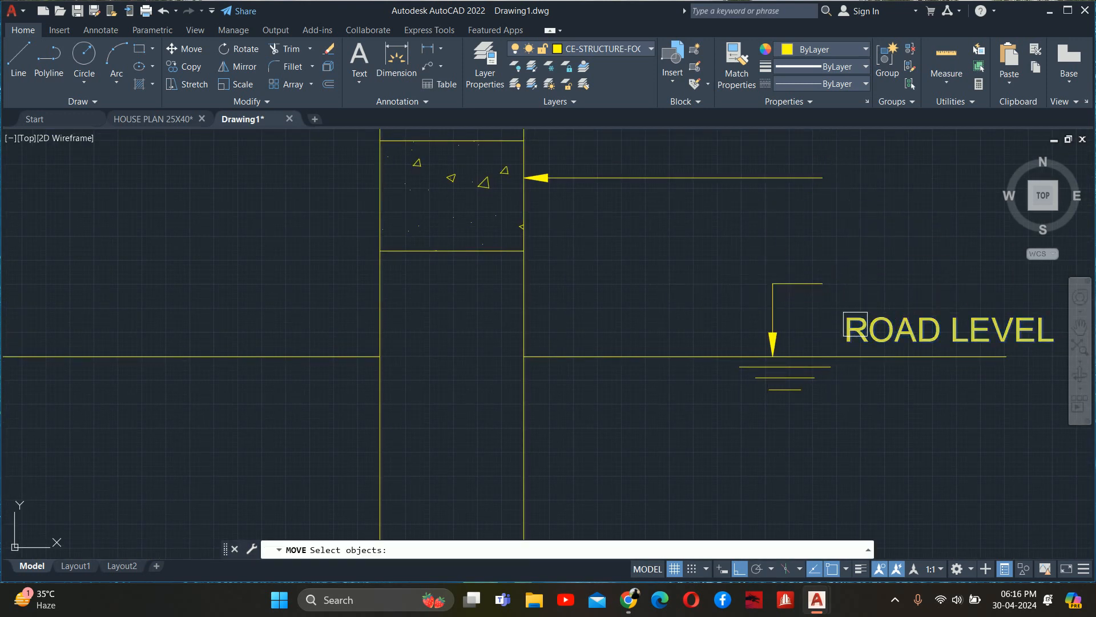
pyautogui.press('space')
pyautogui.click(663, 285)
pyautogui.click(668, 245)
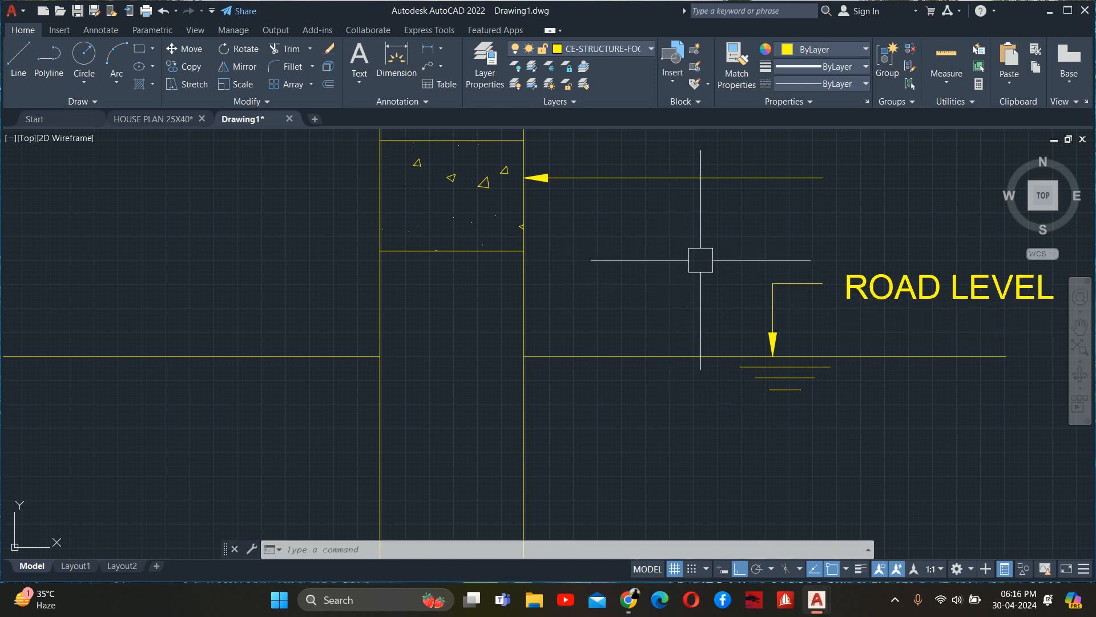
# - Copy the ROAD LEVEL text up to the end of the plinth beam leader
pyautogui.write('c')
pyautogui.press('space')
pyautogui.click(893, 294)
pyautogui.press('space')
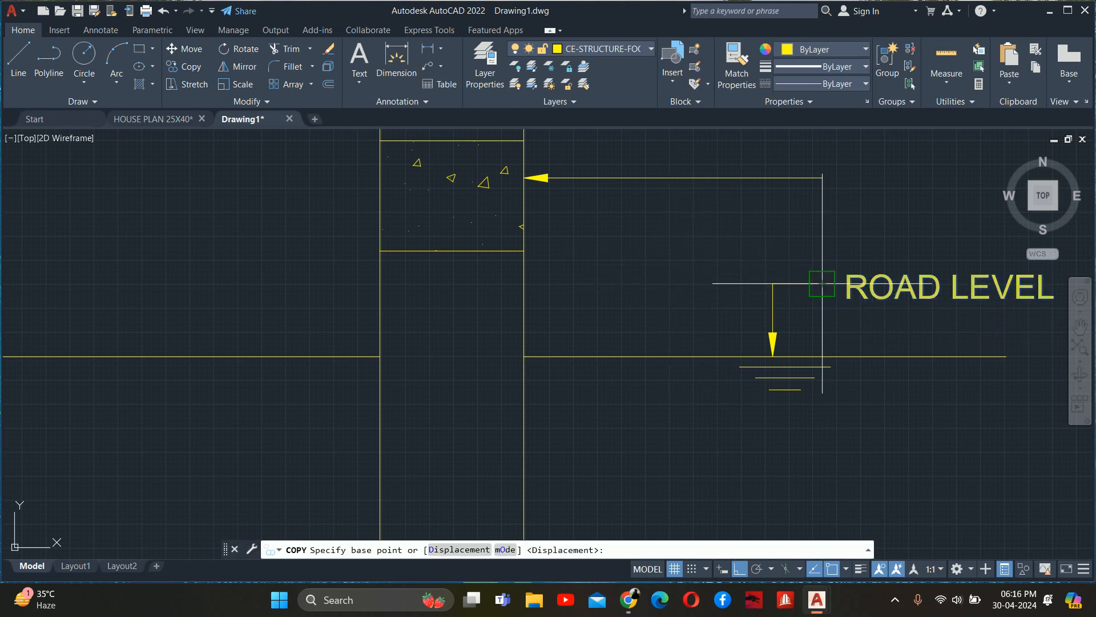
pyautogui.click(797, 283)
pyautogui.click(781, 177)
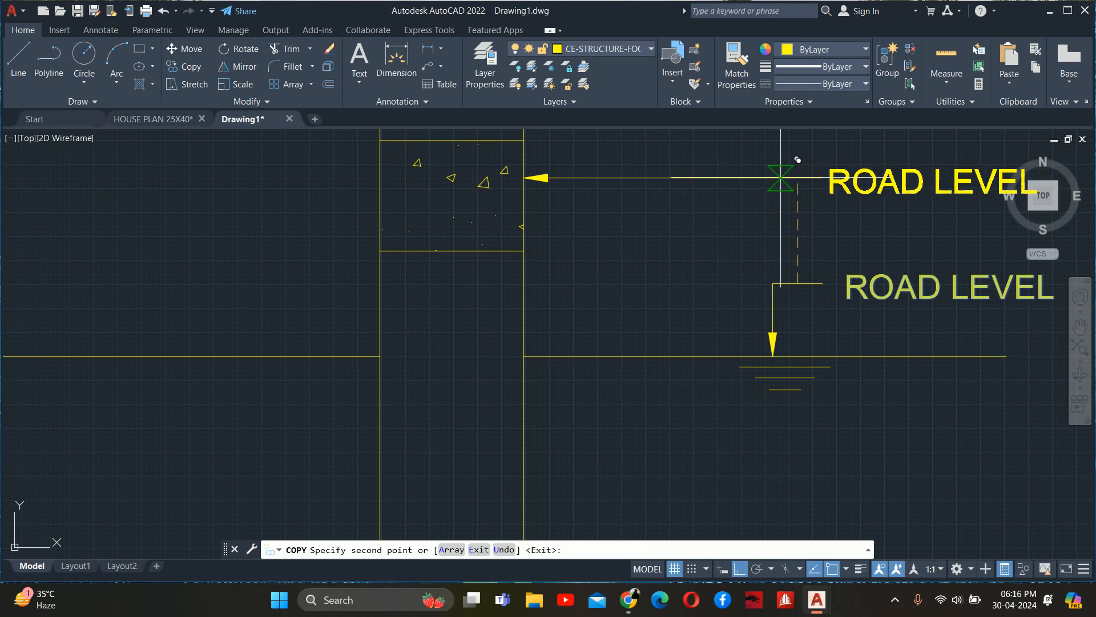
pyautogui.press('Escape')
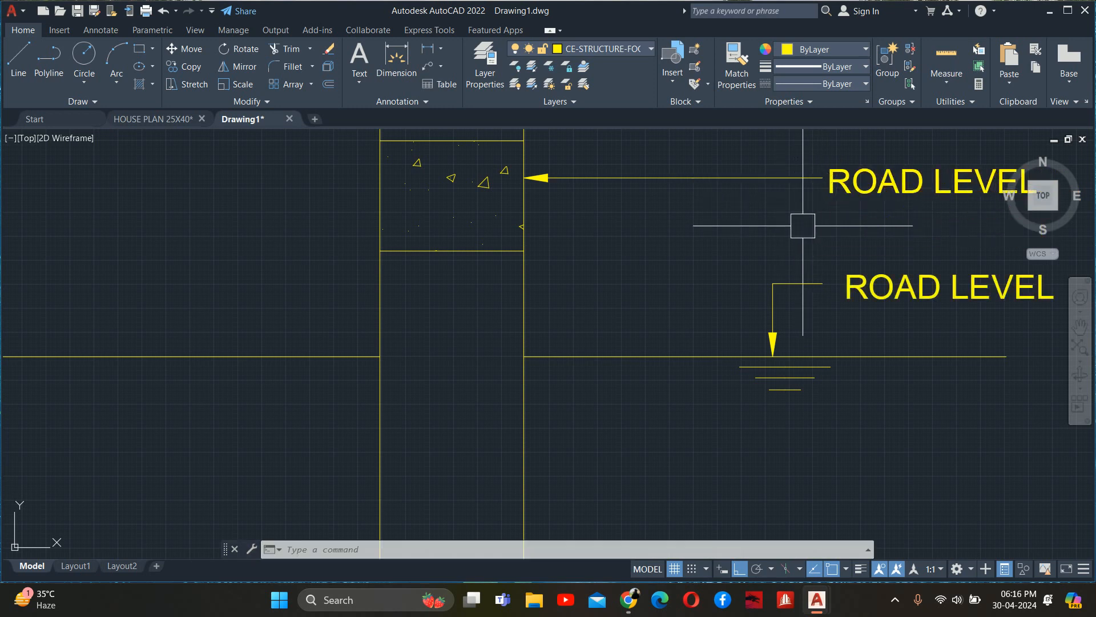
# - Change the copied text at the upper leader to PLINTH BEAM
pyautogui.click(870, 183)
pyautogui.doubleClick(875, 188)
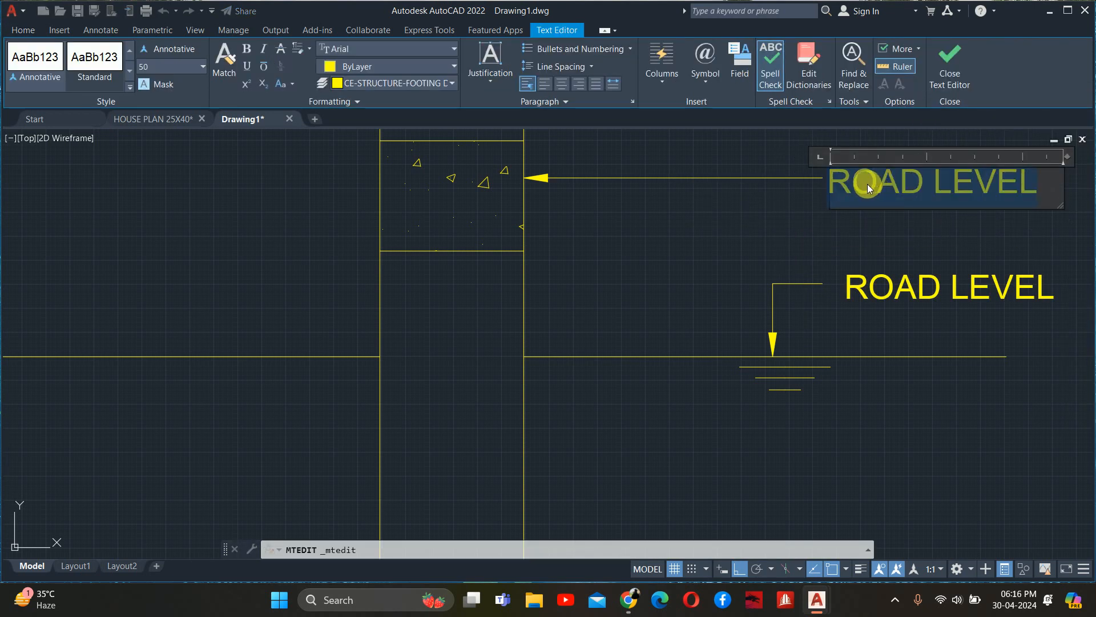
pyautogui.write('PLINTH BEAM')
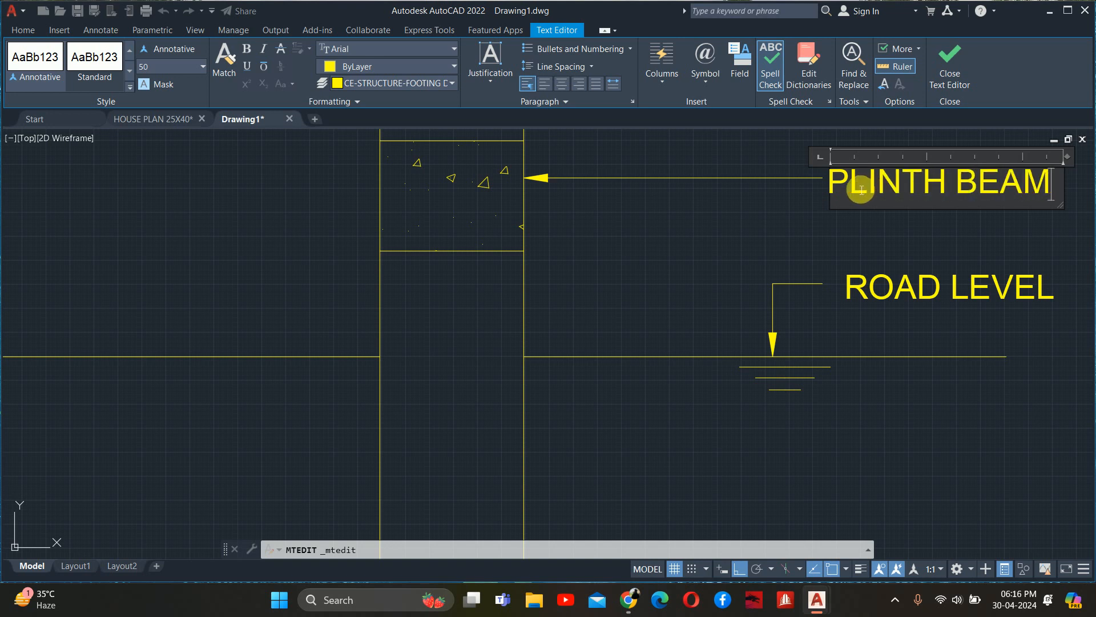
pyautogui.click(809, 234)
pyautogui.scroll(-5, 784, 228)
pyautogui.moveTo(698, 193); pyautogui.dragTo(678, 248, button='middle')
pyautogui.write('le')
pyautogui.press('Return')
pyautogui.scroll(3, 651, 254)
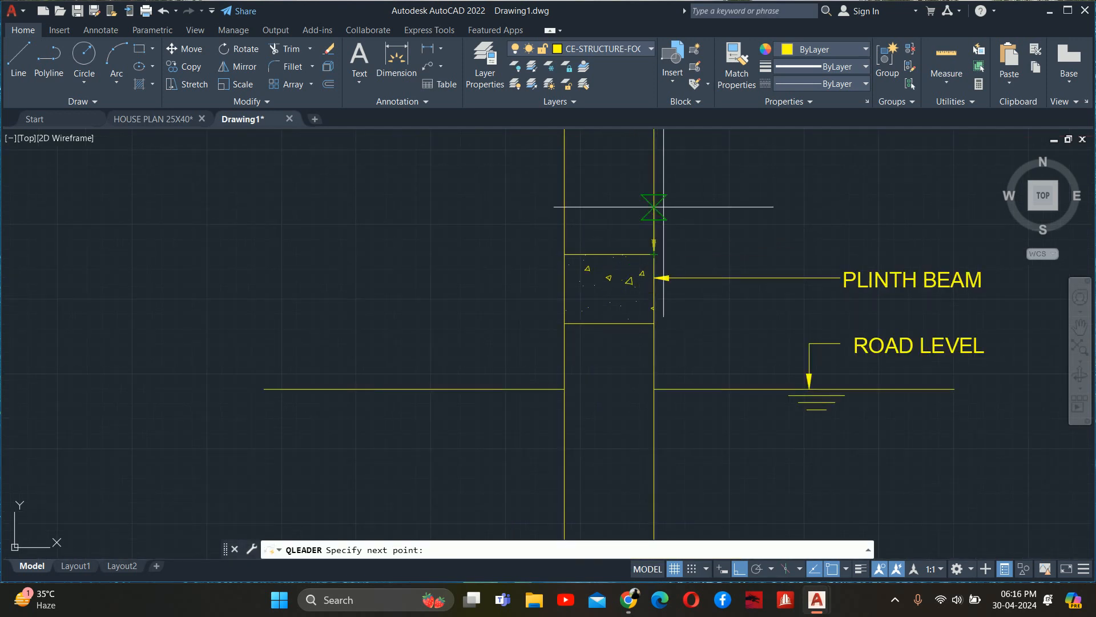
pyautogui.press('Escape')
pyautogui.scroll(-2, 632, 223)
pyautogui.press('Return')
pyautogui.scroll(2, 631, 268)
pyautogui.press('Escape')
pyautogui.scroll(-2, 665, 244)
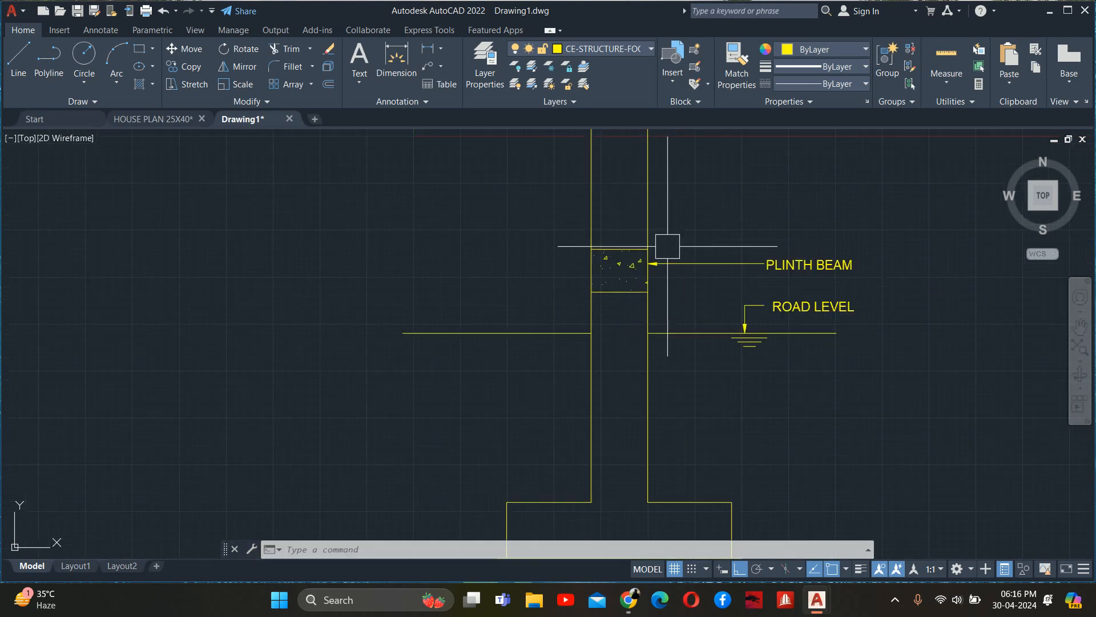
pyautogui.write('l')
pyautogui.press('Return')
pyautogui.click(647, 249)
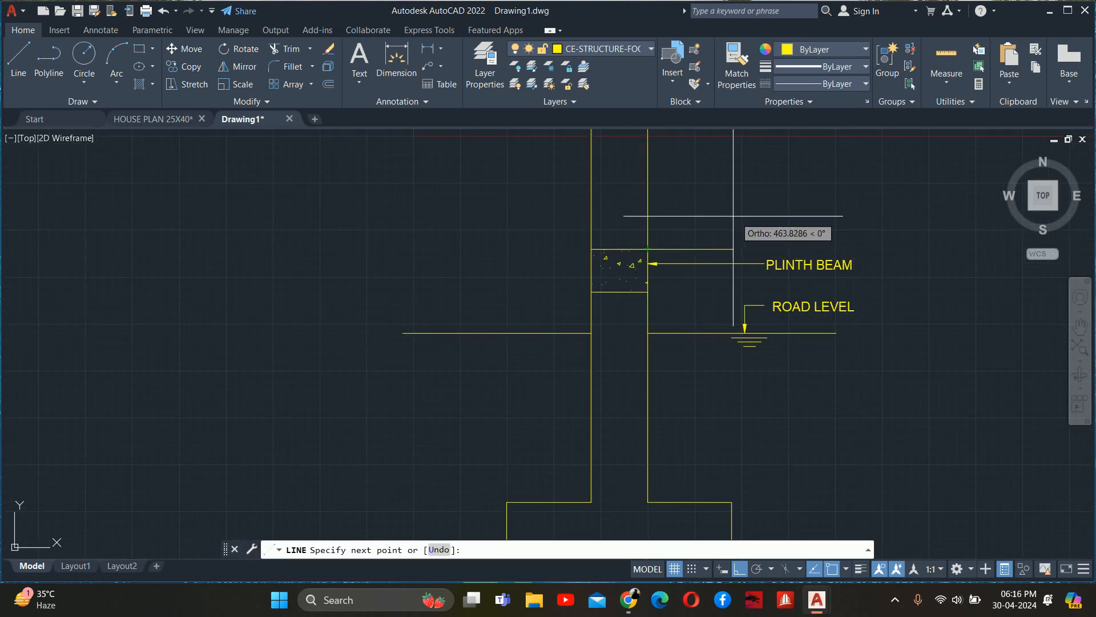
pyautogui.press('Escape')
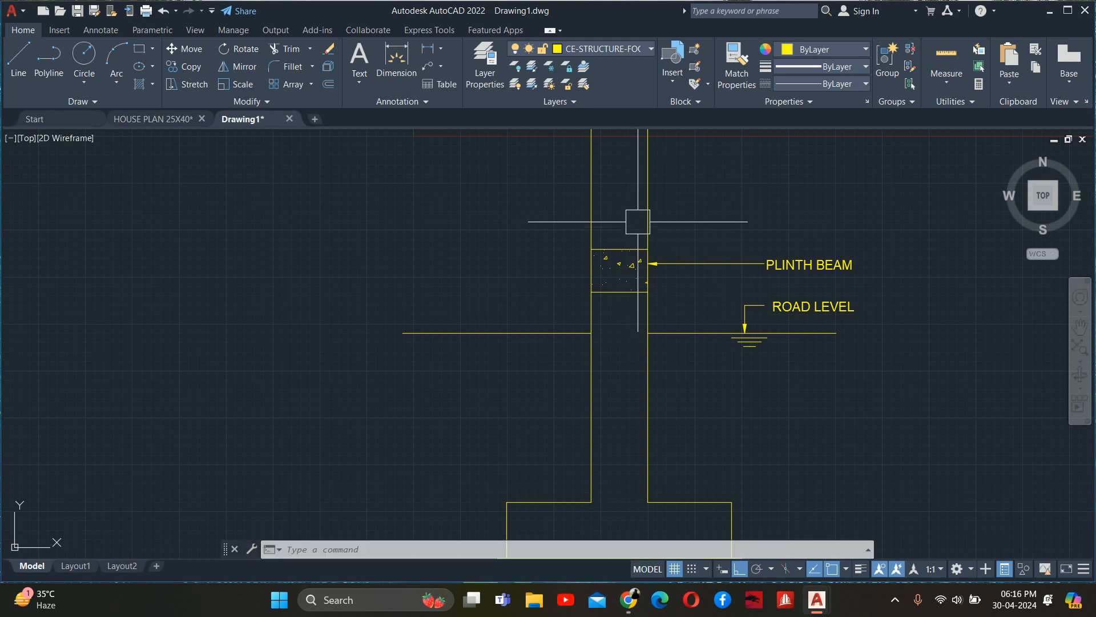
# - Draw a horizontal line across the column along the plinth beam's top edge, from one column face to the other
pyautogui.write('l')
pyautogui.press('Return')
pyautogui.scroll(2, 590, 230)
pyautogui.click(590, 260)
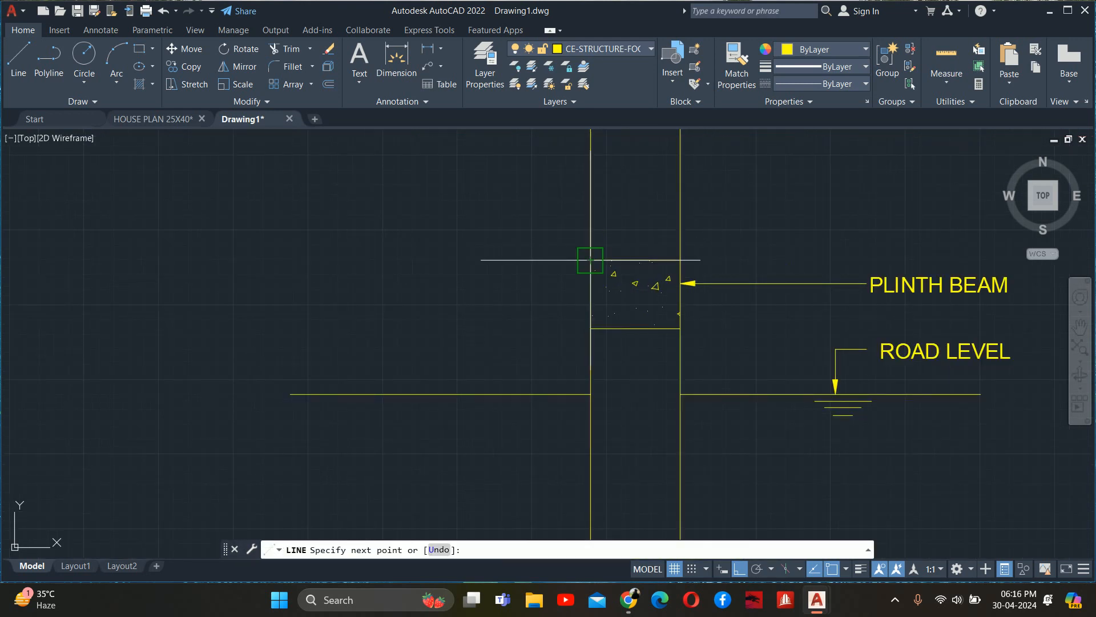
pyautogui.click(680, 260)
pyautogui.press('Return')
# - Offset the line on the plinth beam's top edge upward to form a thin floor layer above the beam
pyautogui.write('o')
pyautogui.press('Return')
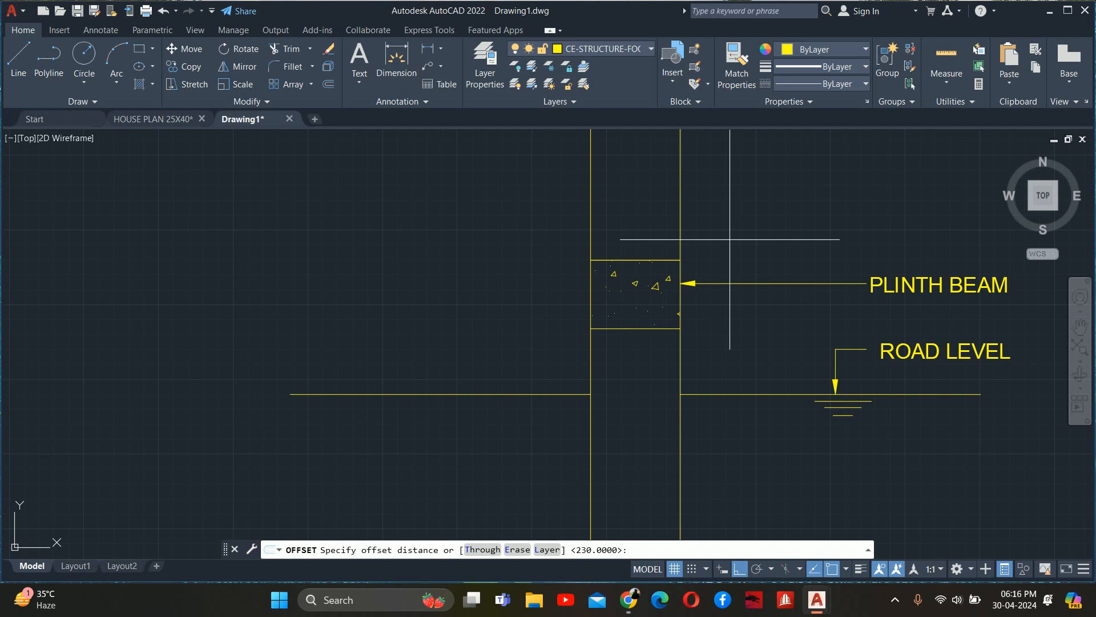
pyautogui.press('Return')
pyautogui.click(633, 260)
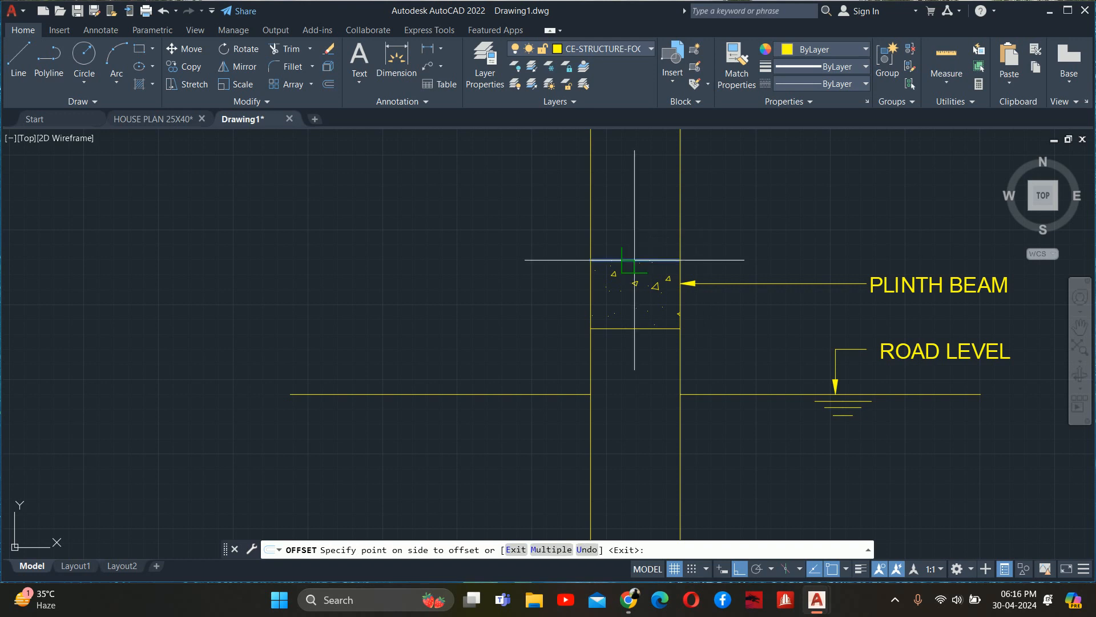
pyautogui.click(645, 210)
pyautogui.press('Return')
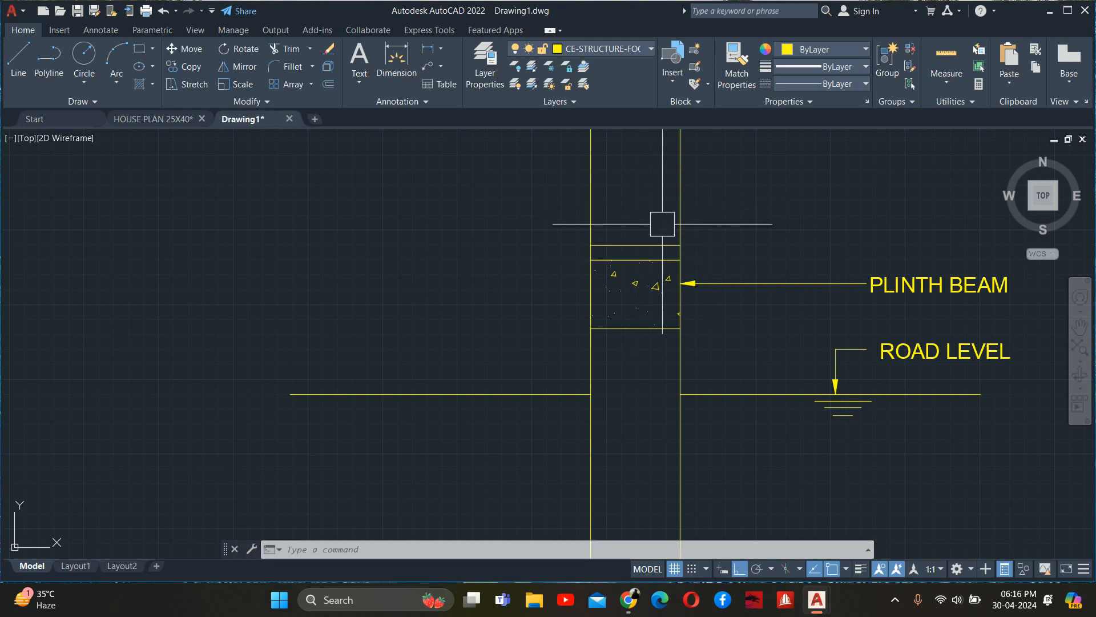
# - Add an L-shaped leader pointing down at the floor line above the plinth beam, ending in line with the plinth beam leader
pyautogui.write('LE')
pyautogui.press('Return')
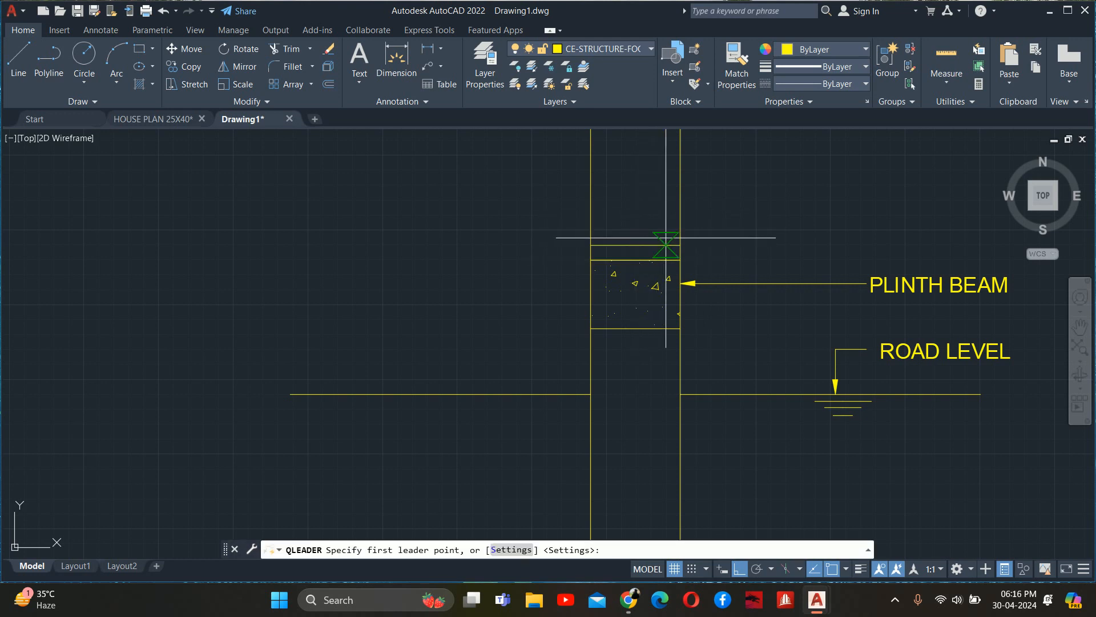
pyautogui.click(643, 245)
pyautogui.click(644, 187)
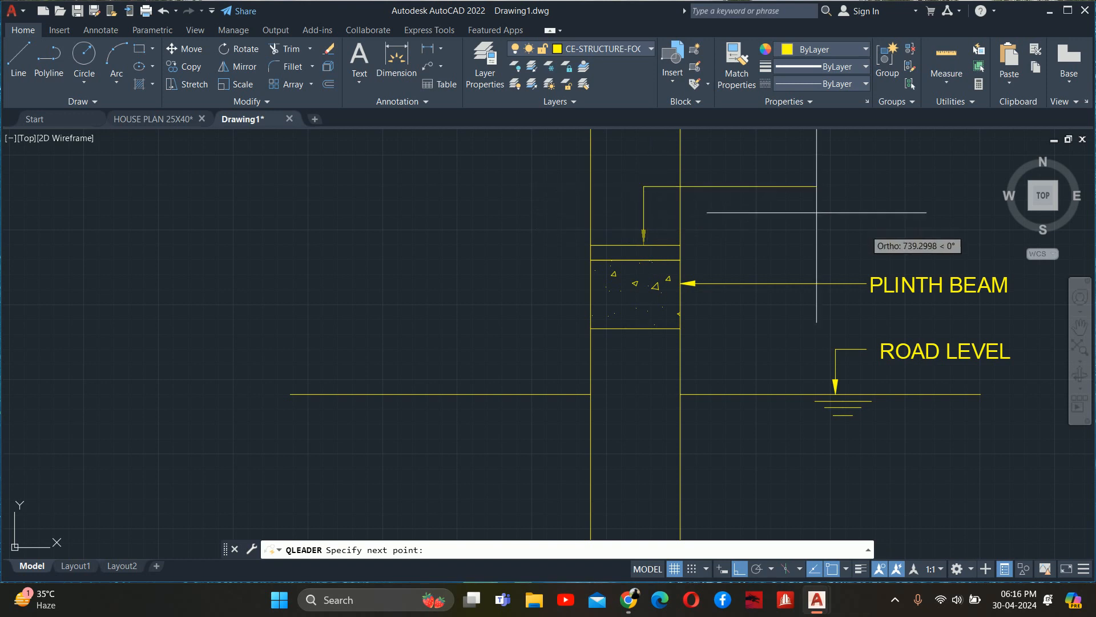
pyautogui.click(867, 187)
pyautogui.press('Escape')
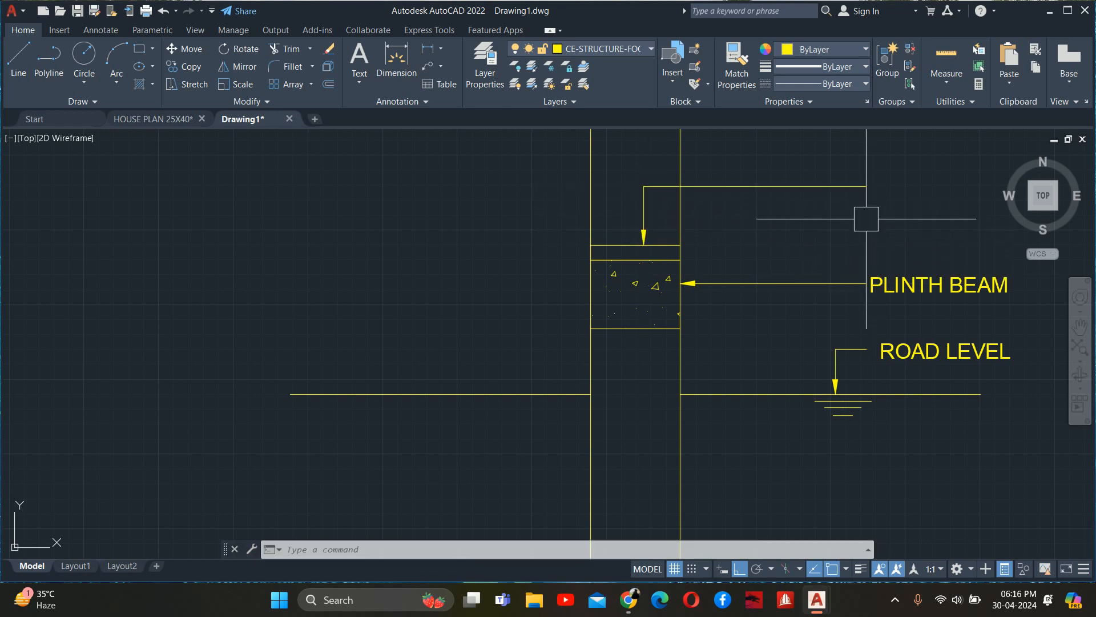
# - Copy the PLINTH BEAM text straight up to the end of the floor line's leader
pyautogui.write('co')
pyautogui.press('Return')
pyautogui.click(883, 271)
pyautogui.press('Return')
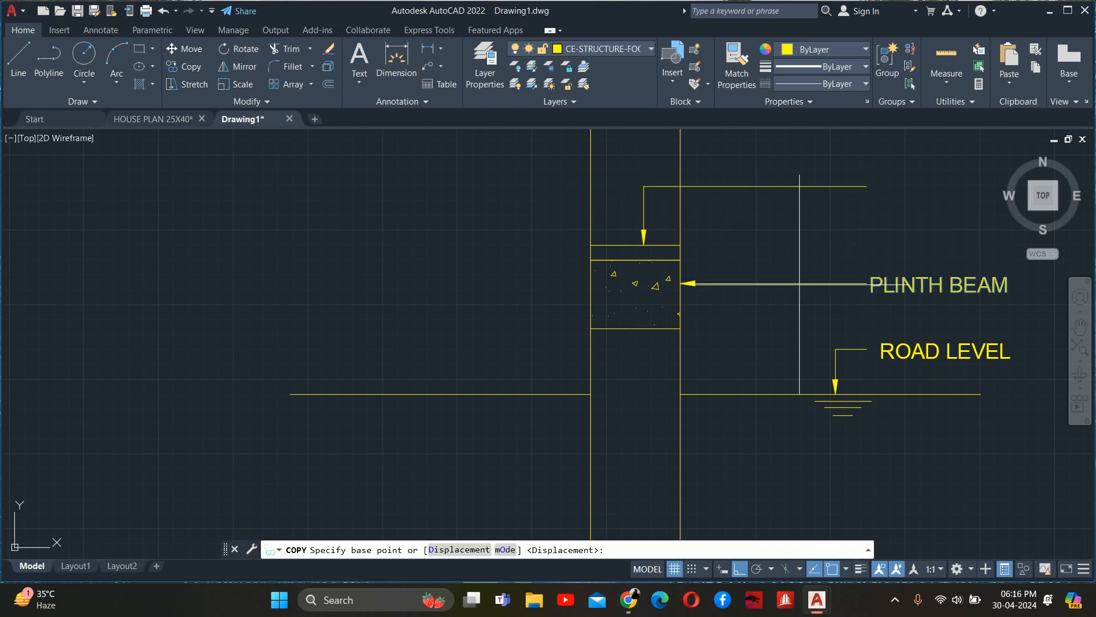
pyautogui.click(827, 284)
pyautogui.click(828, 187)
pyautogui.press('Return')
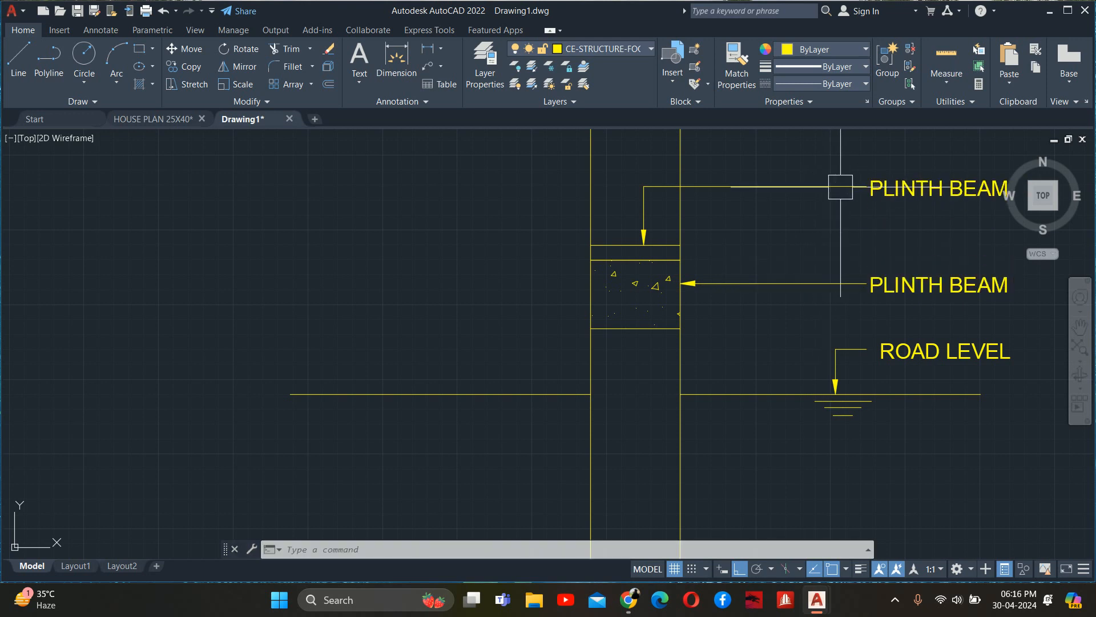
# - Change the copied upper text to GROUND FLOOR FINISHED LEVEL and widen its text frame so it wraps onto two lines
pyautogui.click(913, 188)
pyautogui.doubleClick(923, 188)
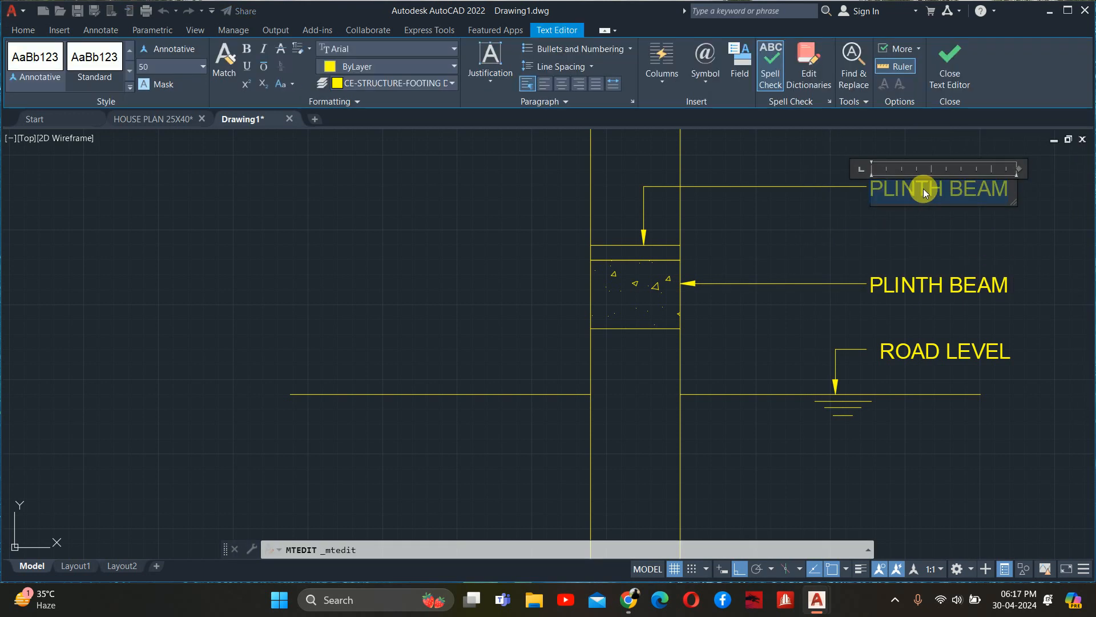
pyautogui.write('g')
pyautogui.press('BackSpace')
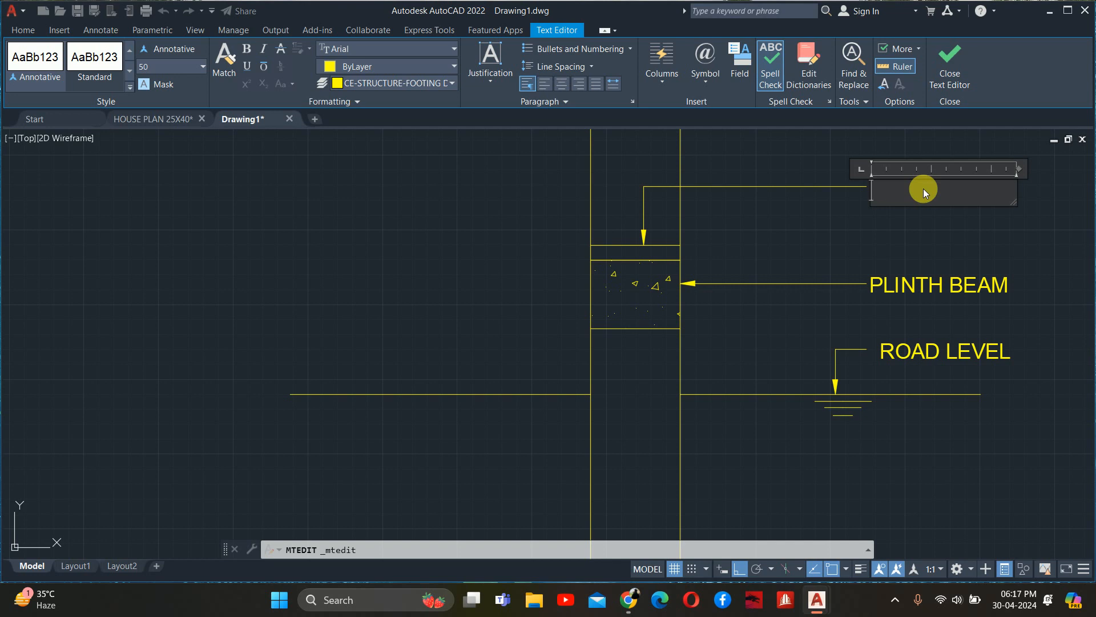
pyautogui.write('GROU')
pyautogui.write('NF')
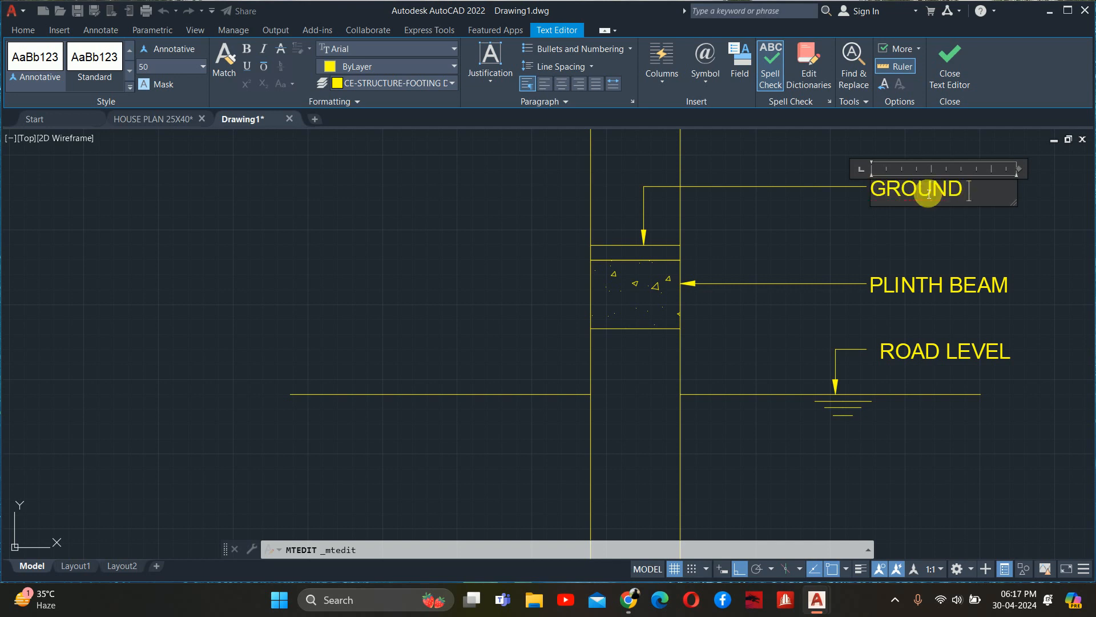
pyautogui.write(' FLOOR FI')
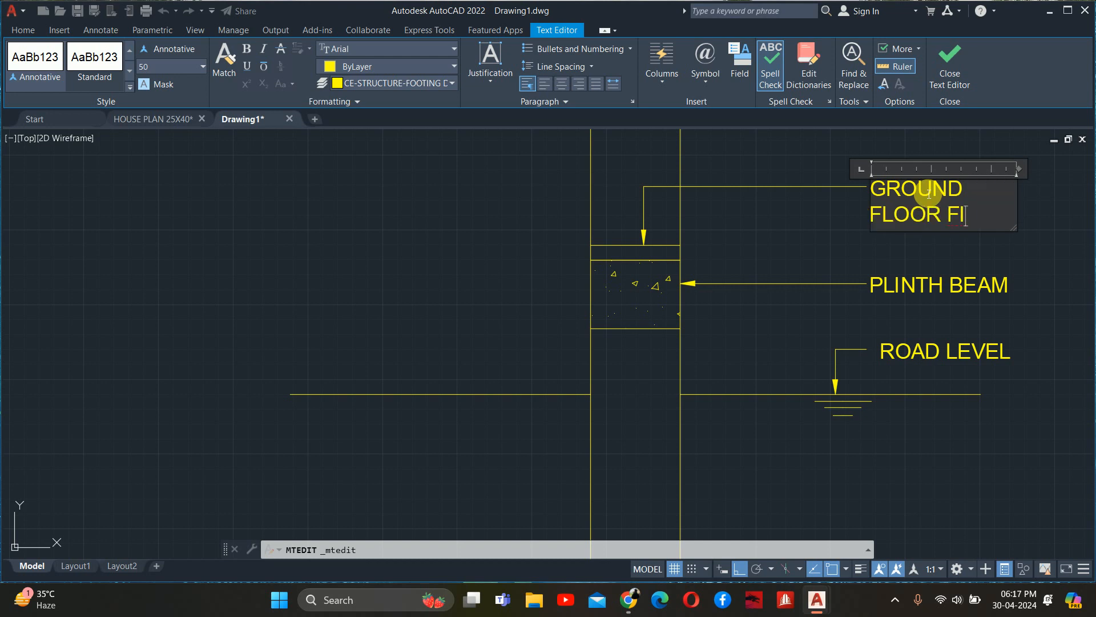
pyautogui.write('NISHE')
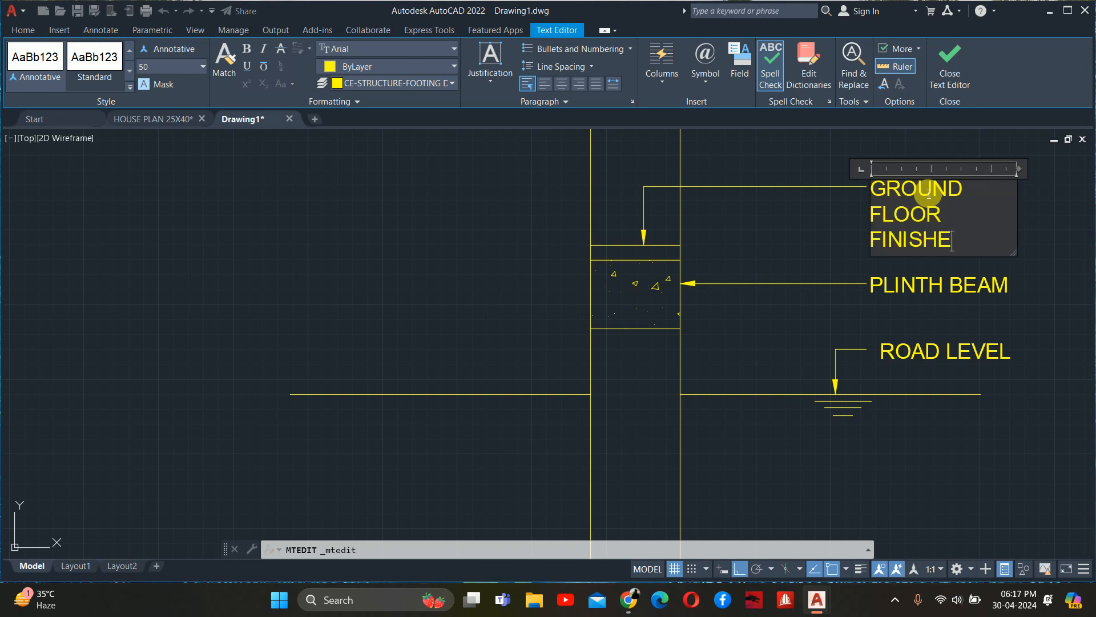
pyautogui.write('D LEVEL')
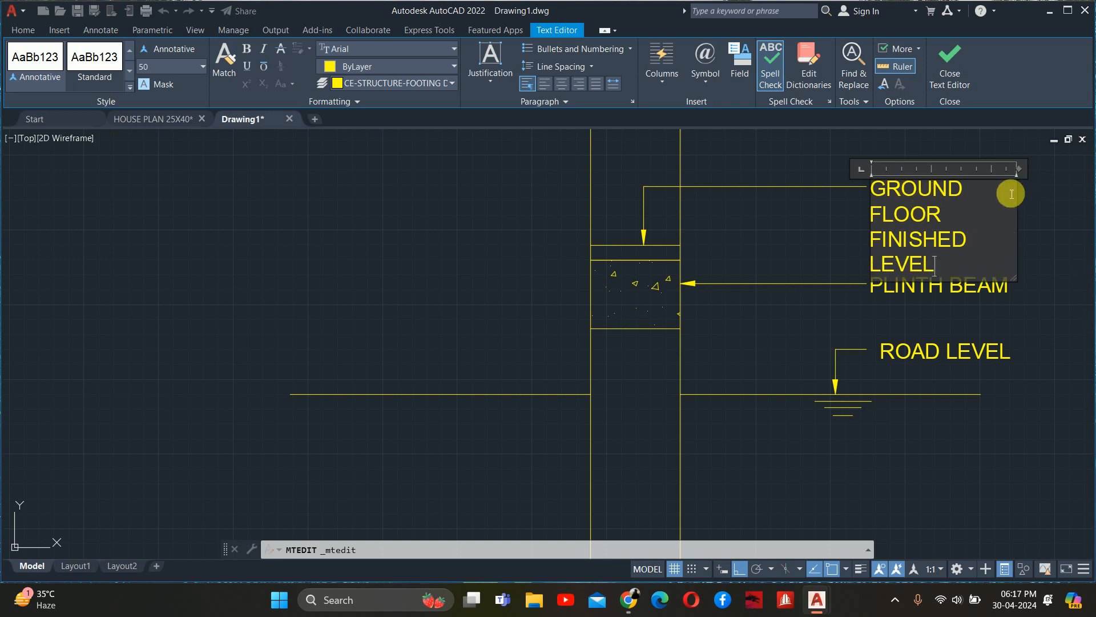
pyautogui.scroll(-2, 1011, 194)
pyautogui.moveTo(1022, 175)
pyautogui.mouseDown()
pyautogui.moveTo(1075, 175)
pyautogui.moveTo(1040, 180)
pyautogui.mouseUp()
pyautogui.click(1032, 246)
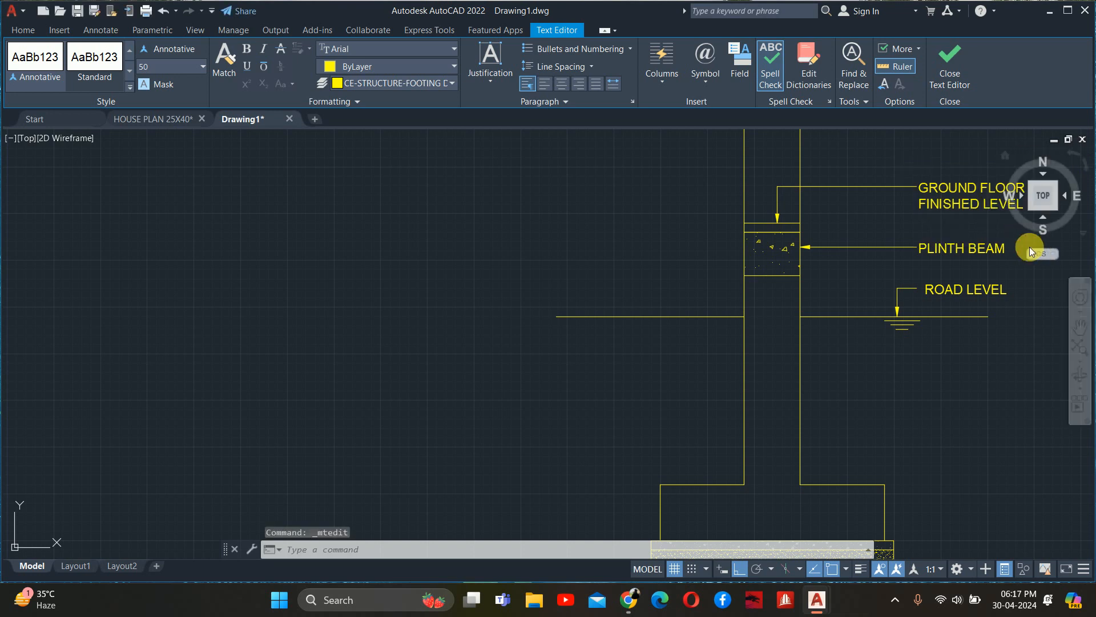
# - Add a horizontal leader pointing into the column below road level, ending in line with the leaders above
pyautogui.scroll(-2, 976, 236)
pyautogui.scroll(2, 888, 234)
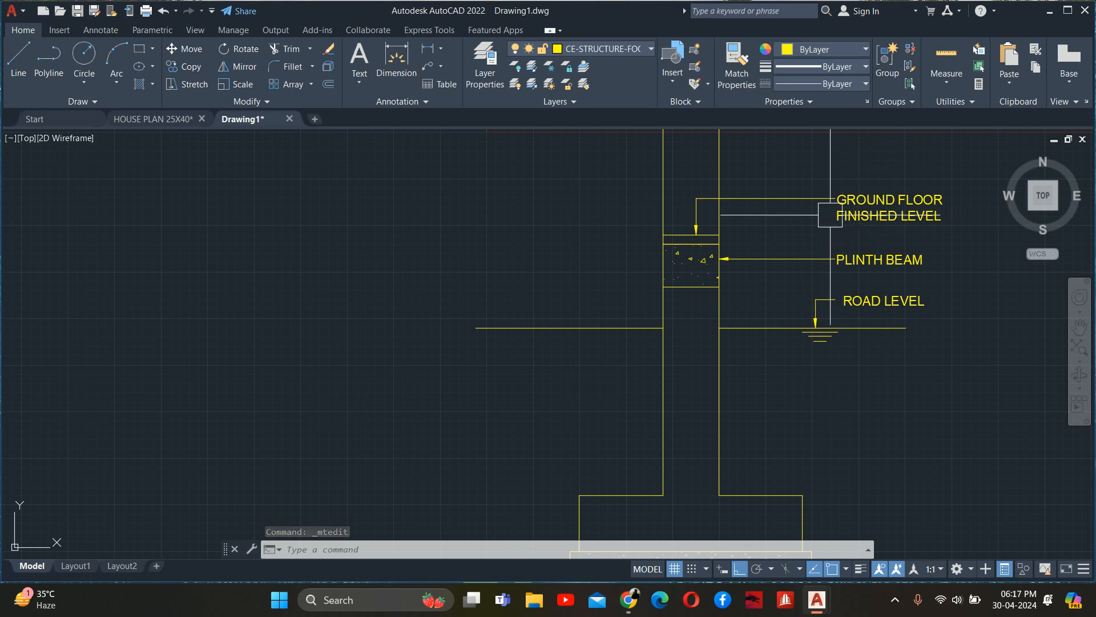
pyautogui.moveTo(797, 204); pyautogui.dragTo(707, 162, button='middle')
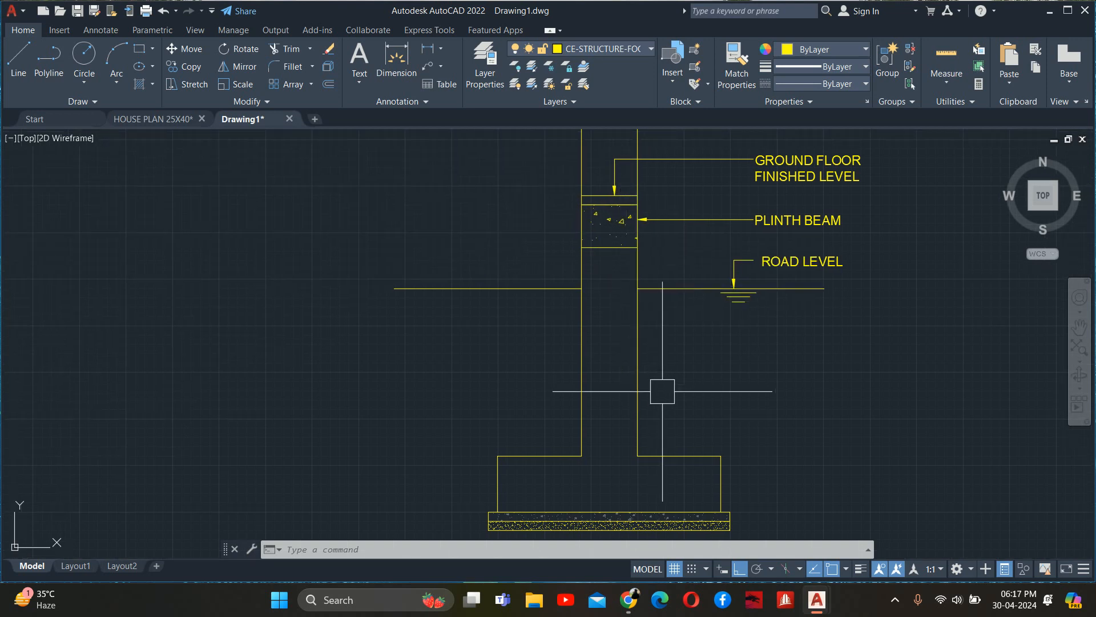
pyautogui.moveTo(661, 391); pyautogui.dragTo(587, 320, button='middle')
pyautogui.write('le')
pyautogui.press('Return')
pyautogui.scroll(2, 582, 325)
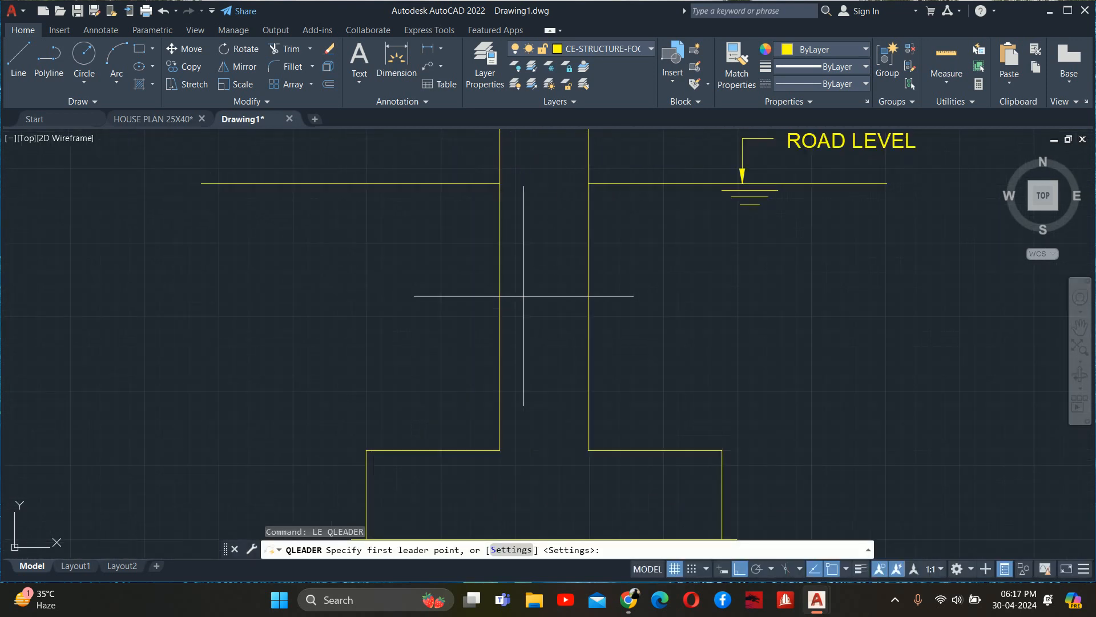
pyautogui.click(570, 289)
pyautogui.scroll(-2, 857, 349)
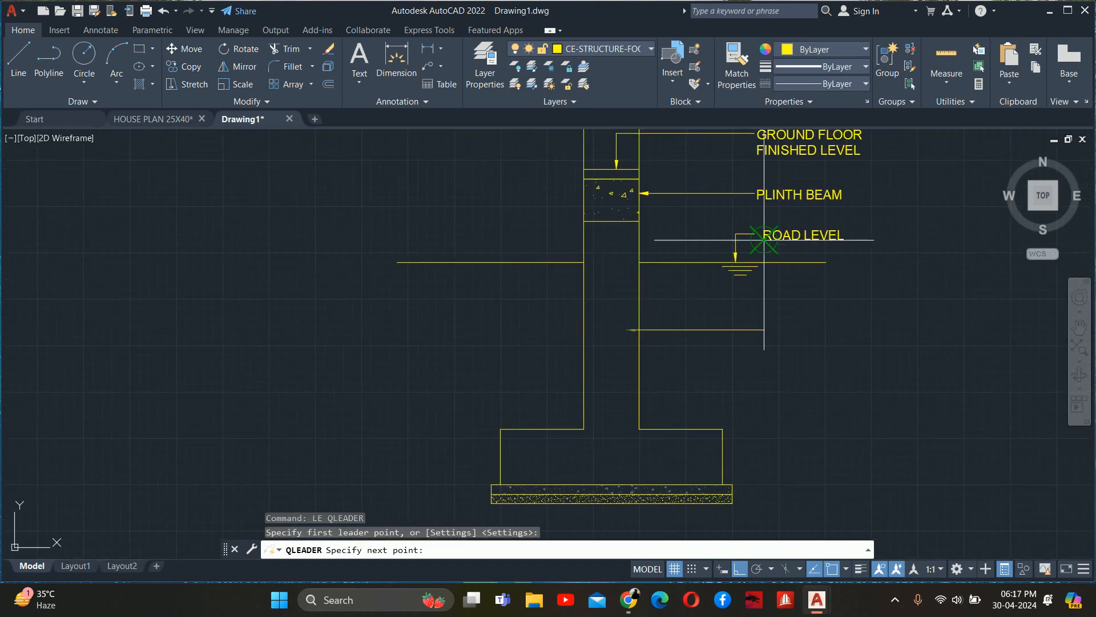
pyautogui.click(754, 329)
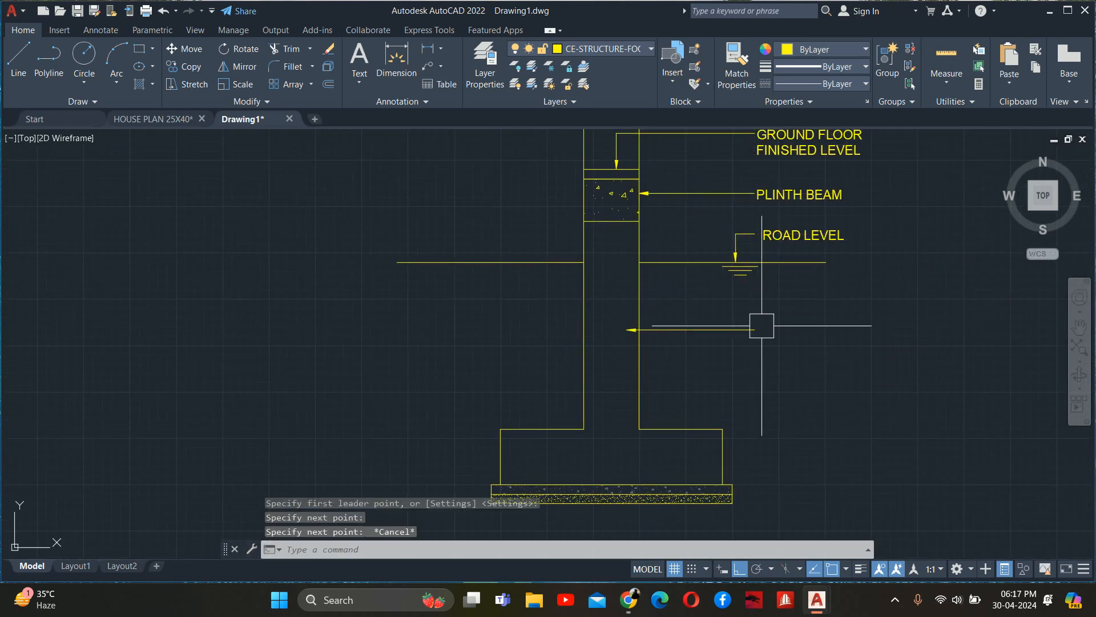
pyautogui.press('Escape')
# - Copy the PLINTH BEAM text straight down to the end of the column's leader
pyautogui.write('co')
pyautogui.press('Return')
pyautogui.click(787, 200)
pyautogui.press('Return')
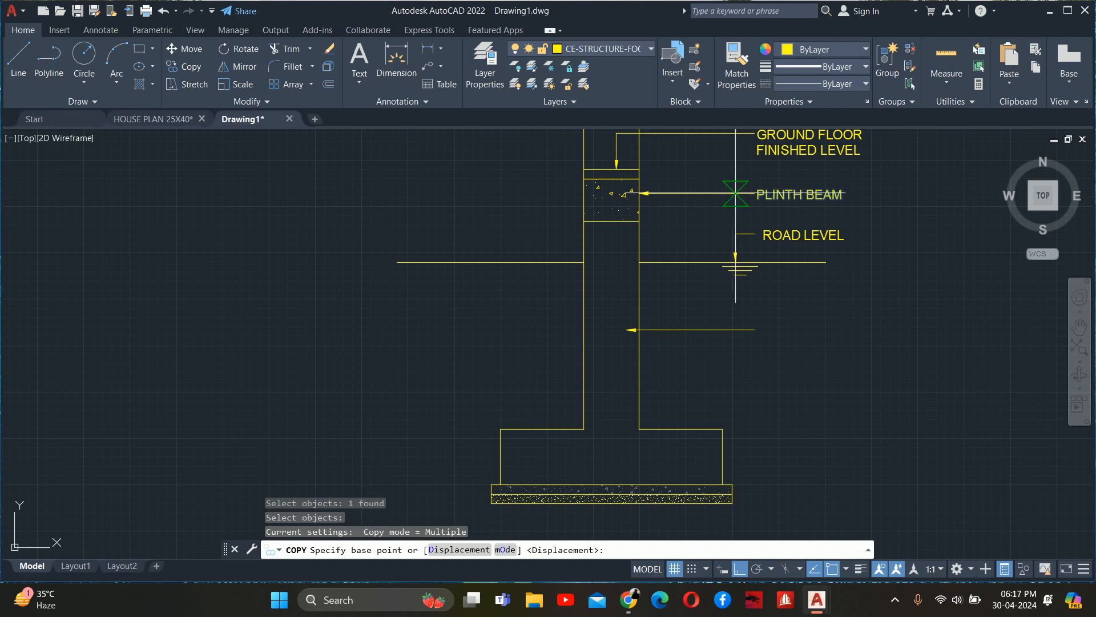
pyautogui.click(730, 194)
pyautogui.click(730, 330)
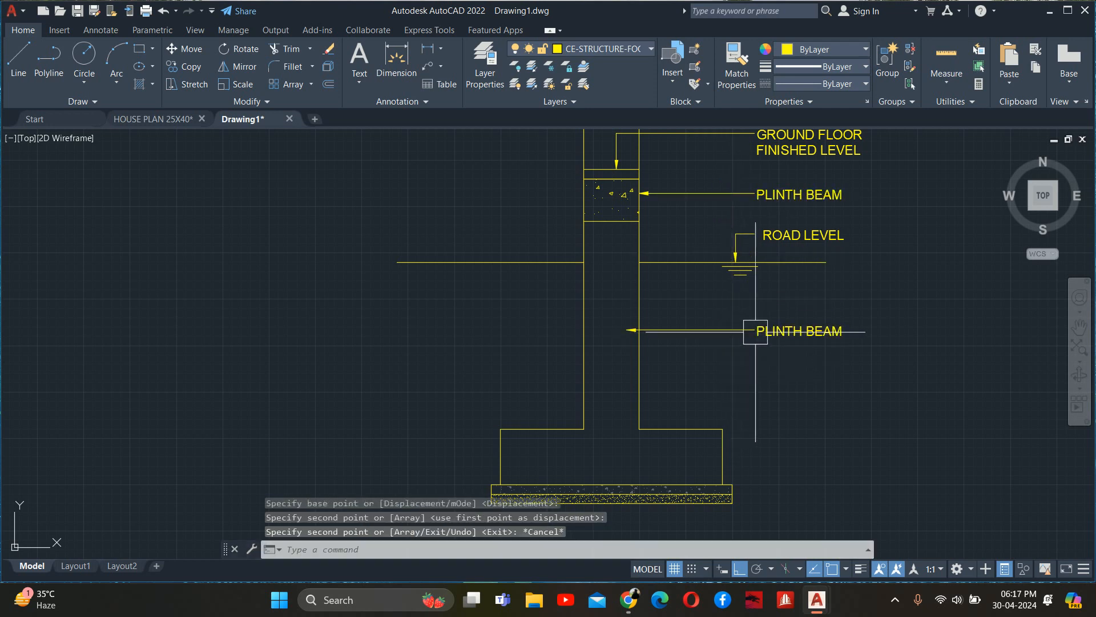
pyautogui.press('Escape')
# - Change the copied text at the column's leader to COLUMN
pyautogui.doubleClick(777, 330)
pyautogui.write('CO')
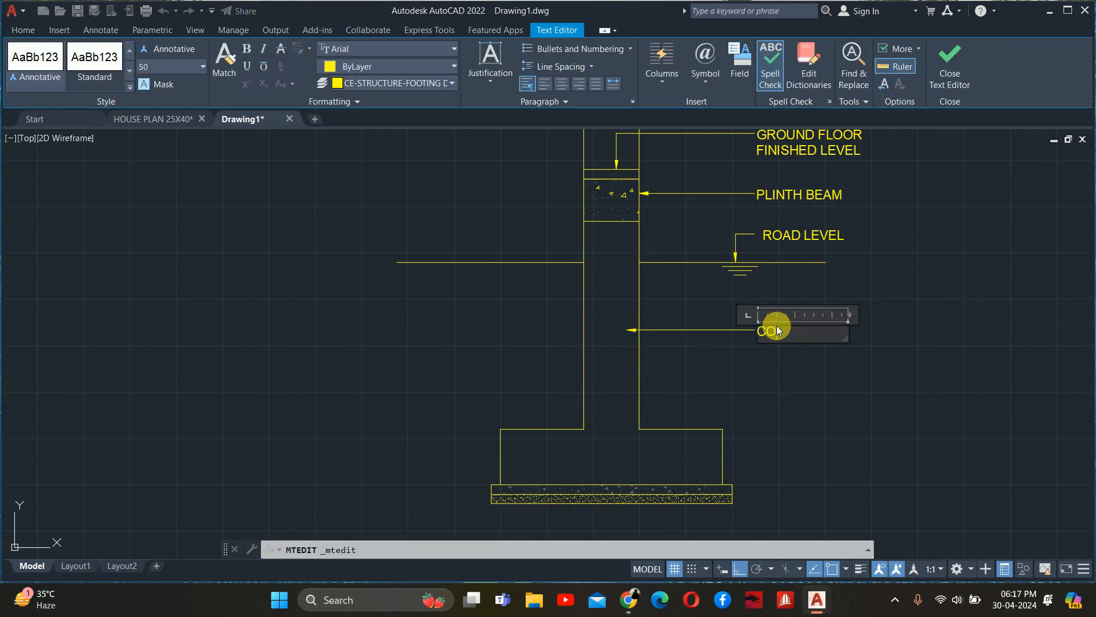
pyautogui.press('Escape')
pyautogui.press('Escape')
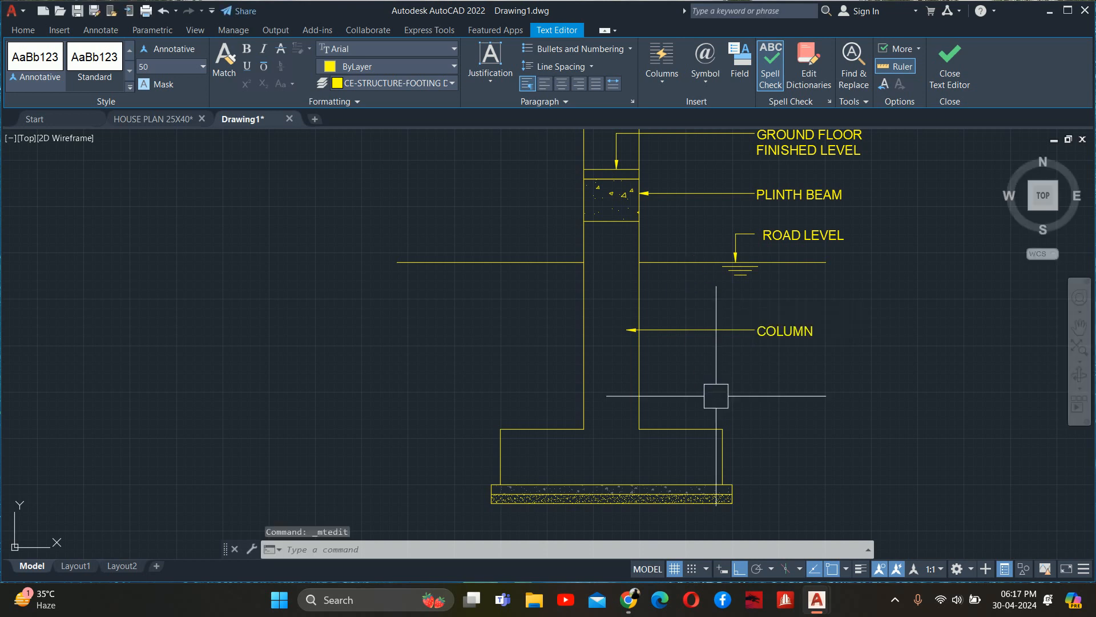
# - Add a horizontal leader pointing into the footing block, ending in line with the column's leader
pyautogui.write('LE')
pyautogui.press('Return')
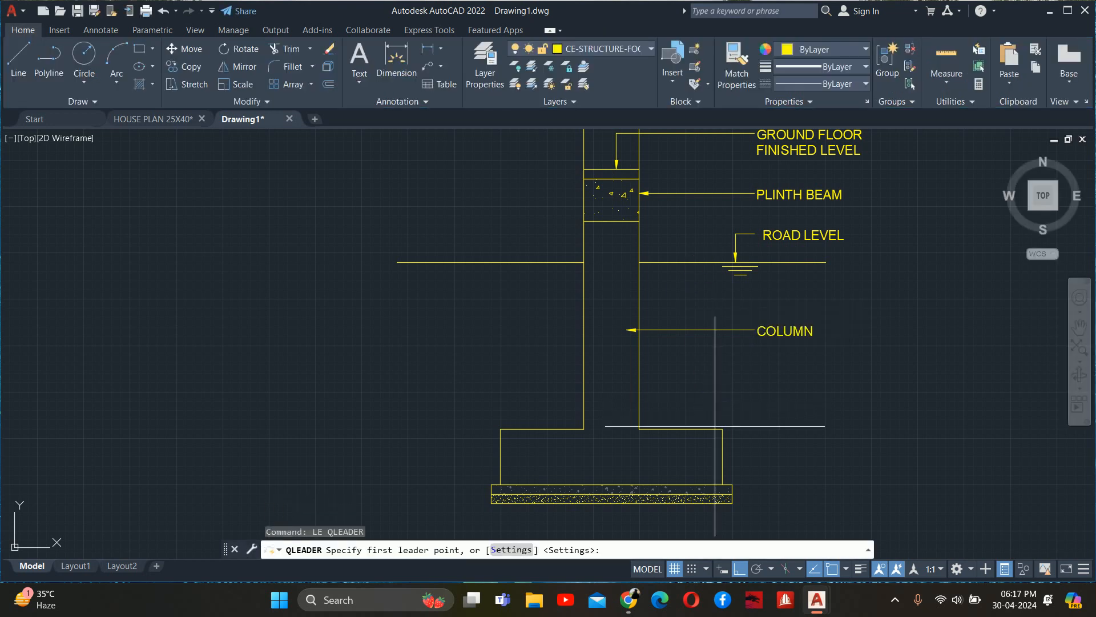
pyautogui.click(682, 455)
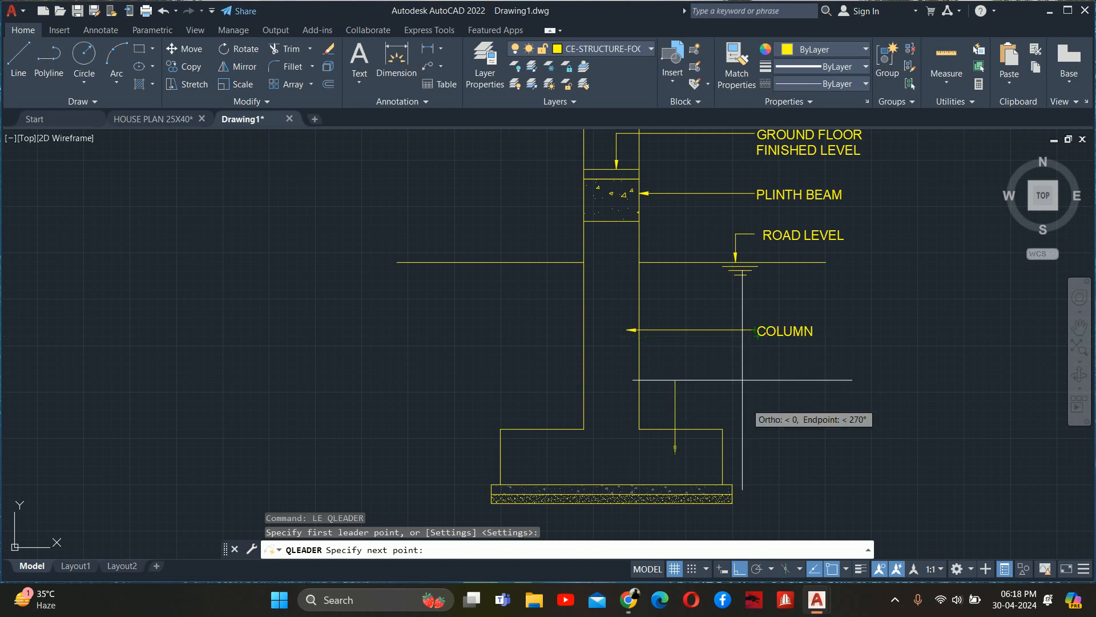
pyautogui.press('Escape')
pyautogui.press('Escape')
pyautogui.press('Escape')
pyautogui.press('Escape')
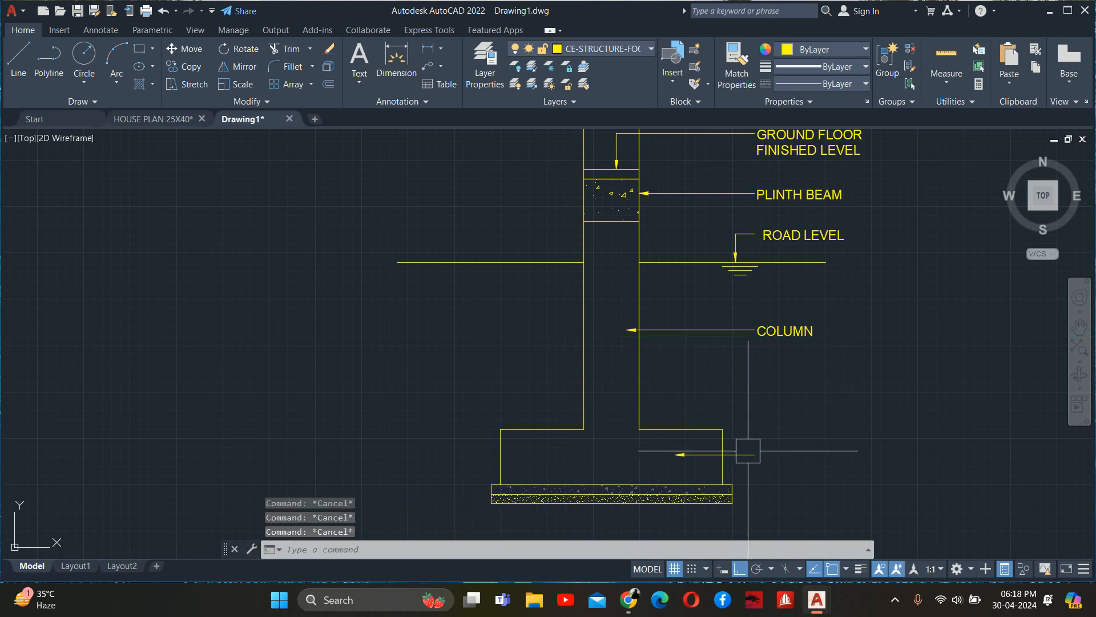
# - Copy the COLUMN text down to the end of the footing's leader and change the copy to RCC
pyautogui.write('co')
pyautogui.press('Return')
pyautogui.click(760, 335)
pyautogui.press('Return')
pyautogui.click(760, 335)
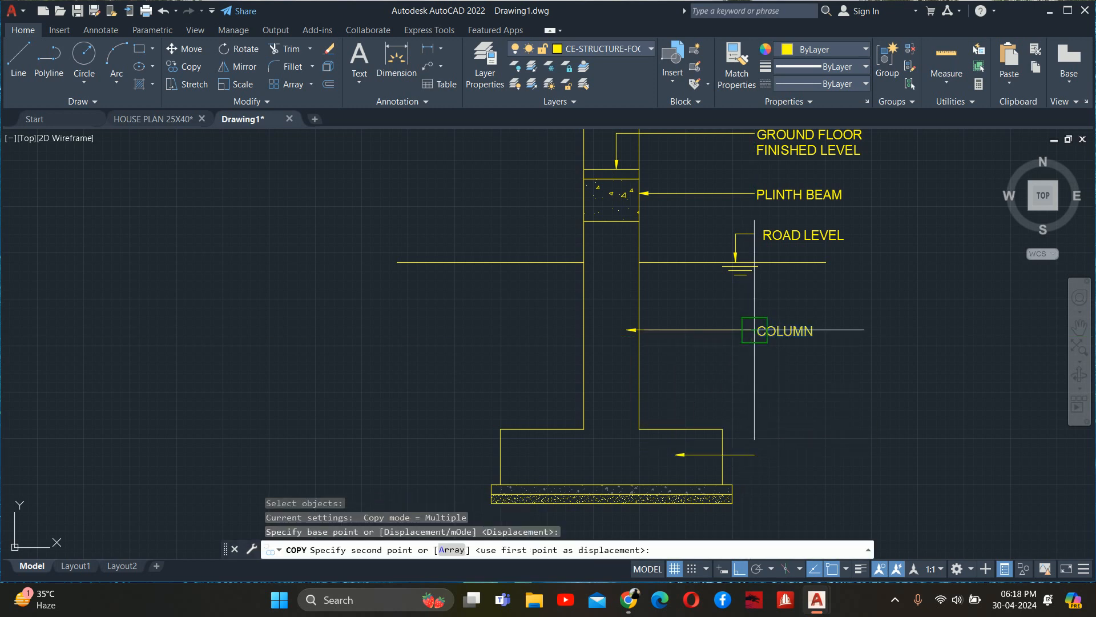
pyautogui.click(756, 455)
pyautogui.press('Escape')
pyautogui.doubleClick(778, 459)
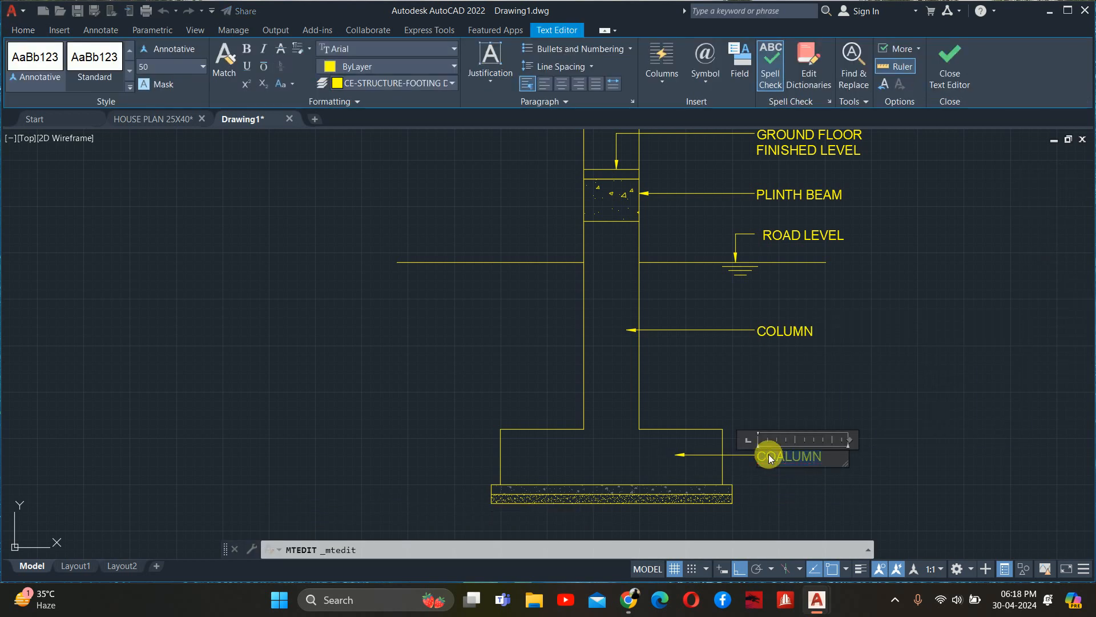
pyautogui.press('Escape')
# - Add a horizontal leader pointing into the upper base layer under the footing, ending in line with the RCC leader
pyautogui.scroll(4, 714, 377)
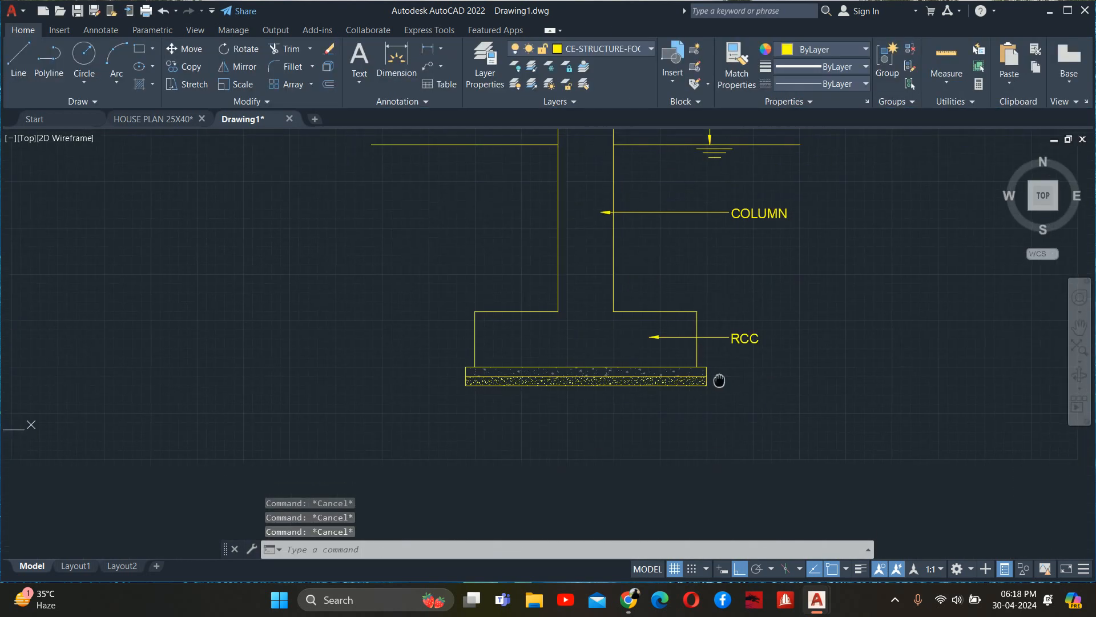
pyautogui.write('LE')
pyautogui.press('Return')
pyautogui.scroll(4, 679, 334)
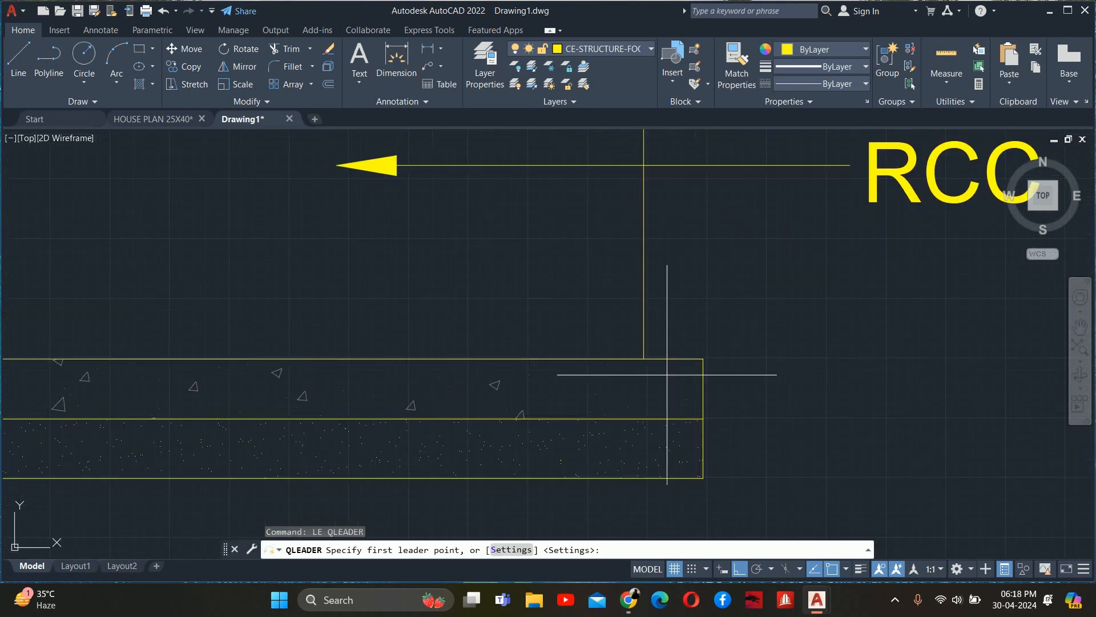
pyautogui.click(574, 387)
pyautogui.scroll(-2, 914, 396)
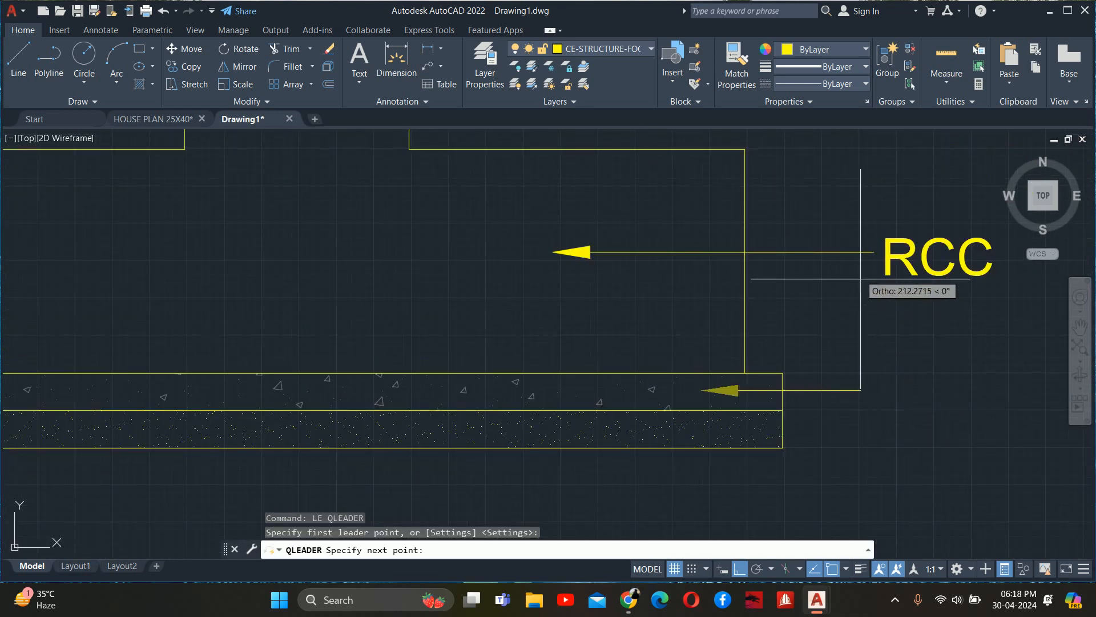
pyautogui.click(874, 328)
pyautogui.press('Escape')
pyautogui.press('Escape')
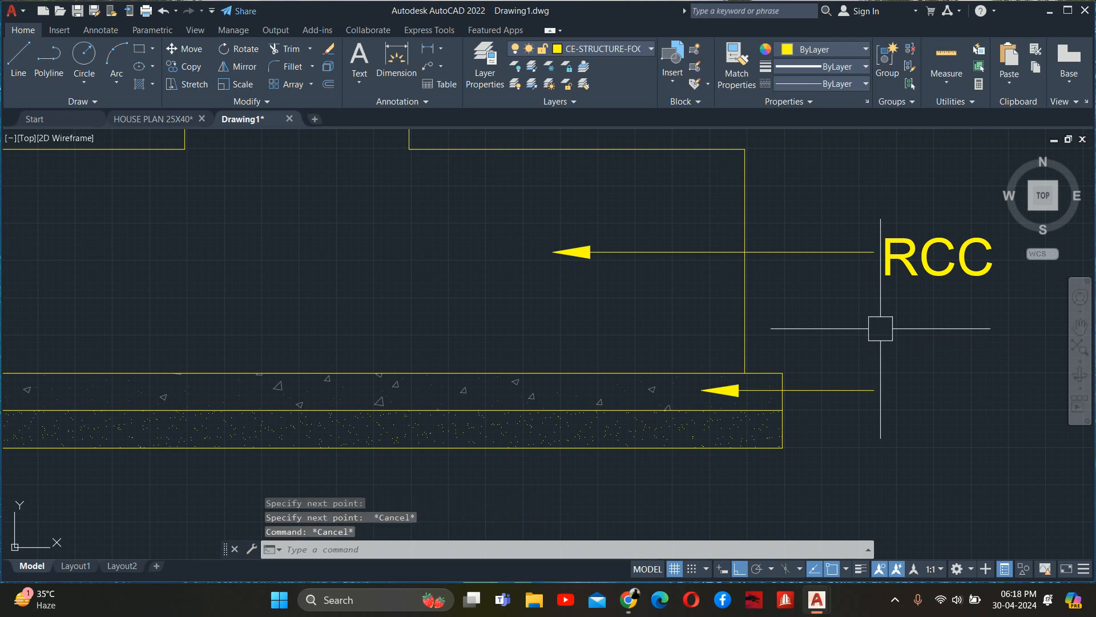
# - Copy the RCC text straight down to the end of the upper base layer's leader
pyautogui.write('co')
pyautogui.press('Return')
pyautogui.click(908, 268)
pyautogui.press('Return')
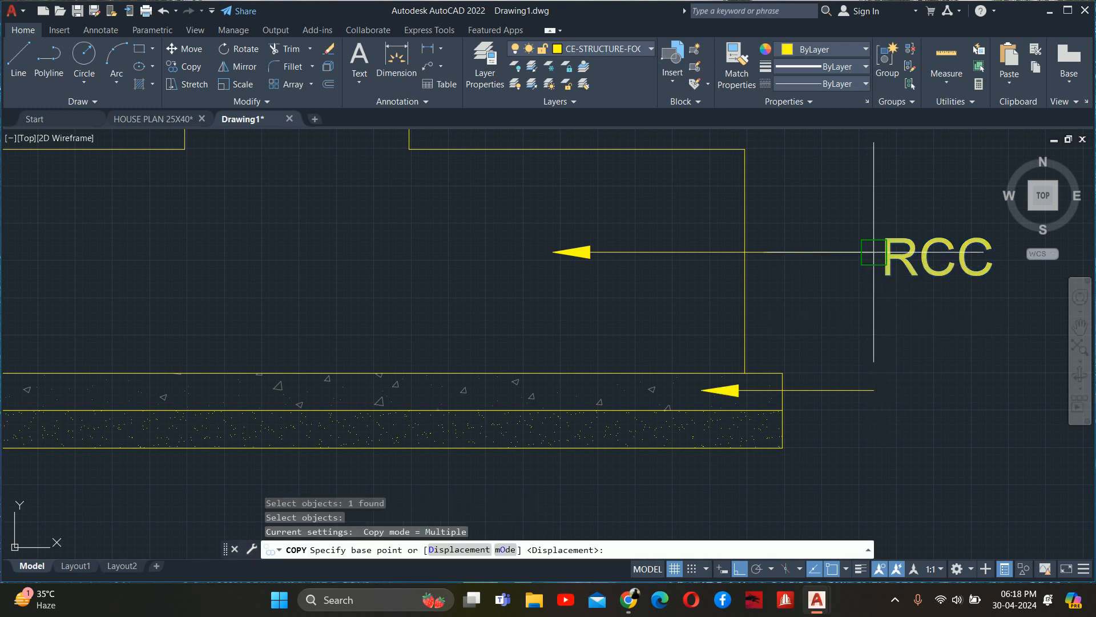
pyautogui.click(874, 251)
pyautogui.click(891, 373)
pyautogui.press('Escape')
# - Change the copied text at the upper base layer's leader to PCC
pyautogui.doubleClick(904, 392)
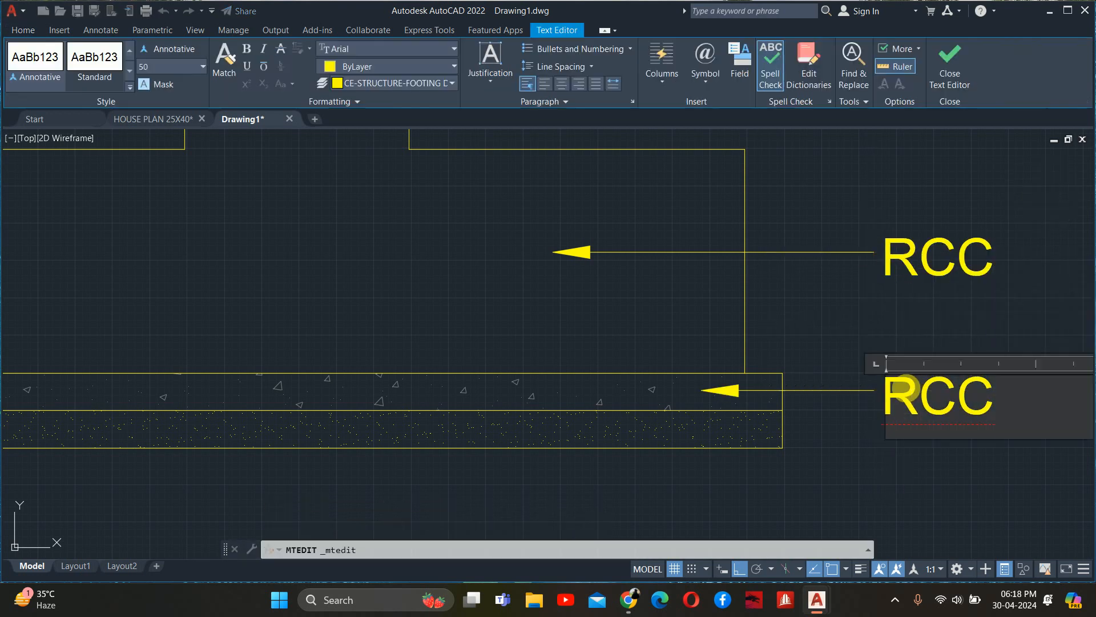
pyautogui.write('PCC')
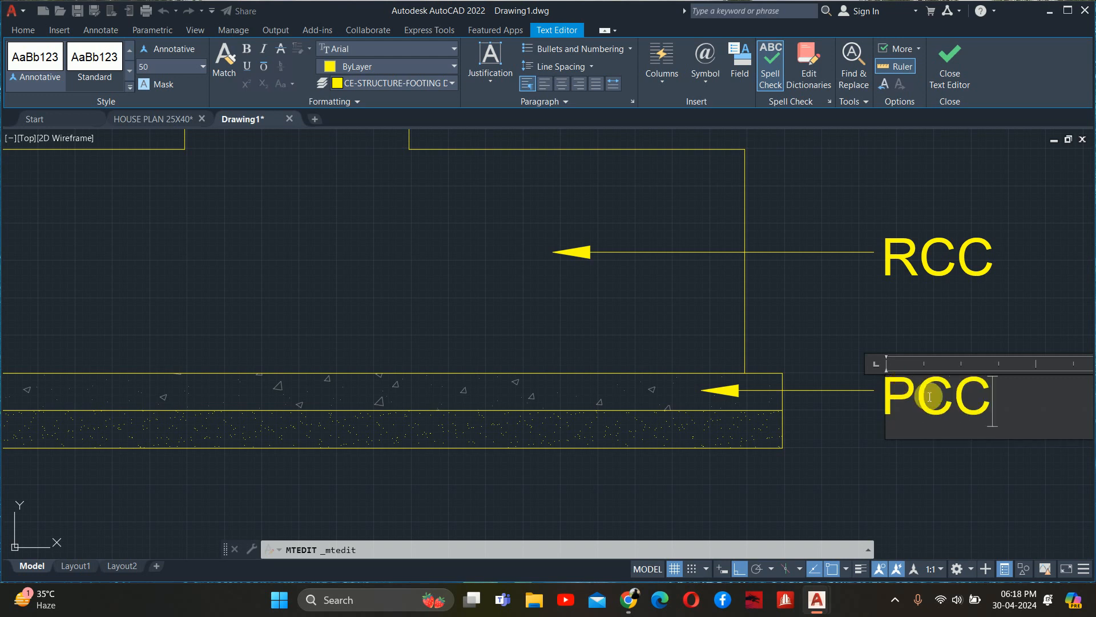
pyautogui.click(965, 320)
pyautogui.press('Escape')
pyautogui.press('Escape')
pyautogui.press('Escape')
pyautogui.scroll(-2, 831, 311)
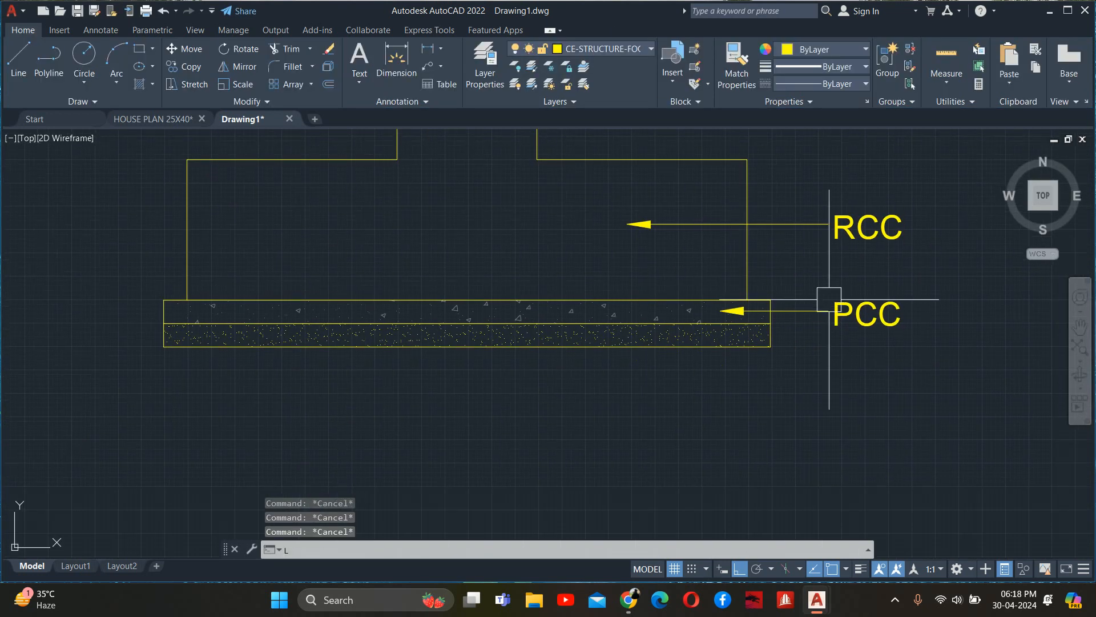
pyautogui.write('LW')
pyautogui.press('Escape')
pyautogui.press('Escape')
# - Add a bent leader pointing up into the dotted bottom layer, running down and across to end in line with the PCC leader
pyautogui.write('L')
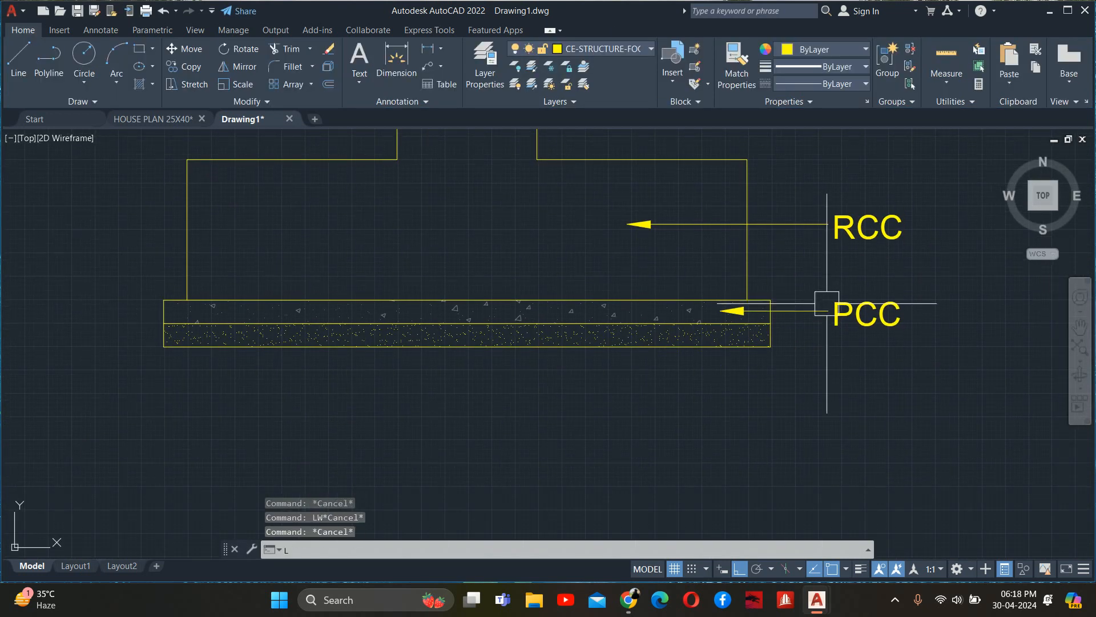
pyautogui.write('E')
pyautogui.press('Return')
pyautogui.press('Escape')
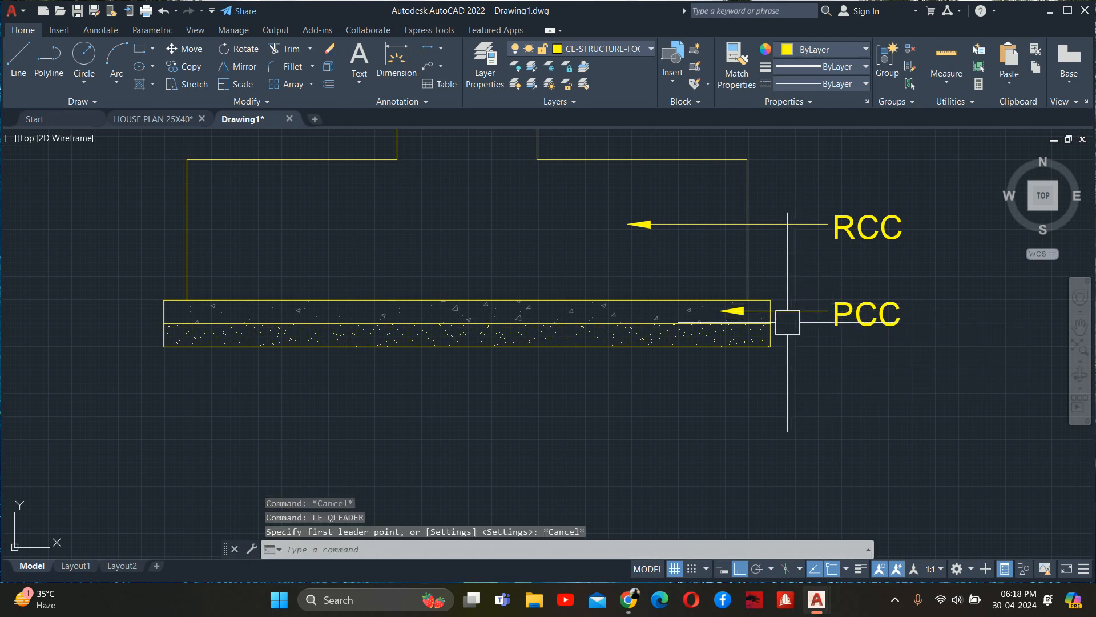
pyautogui.press('Return')
pyautogui.scroll(2, 708, 338)
pyautogui.click(667, 334)
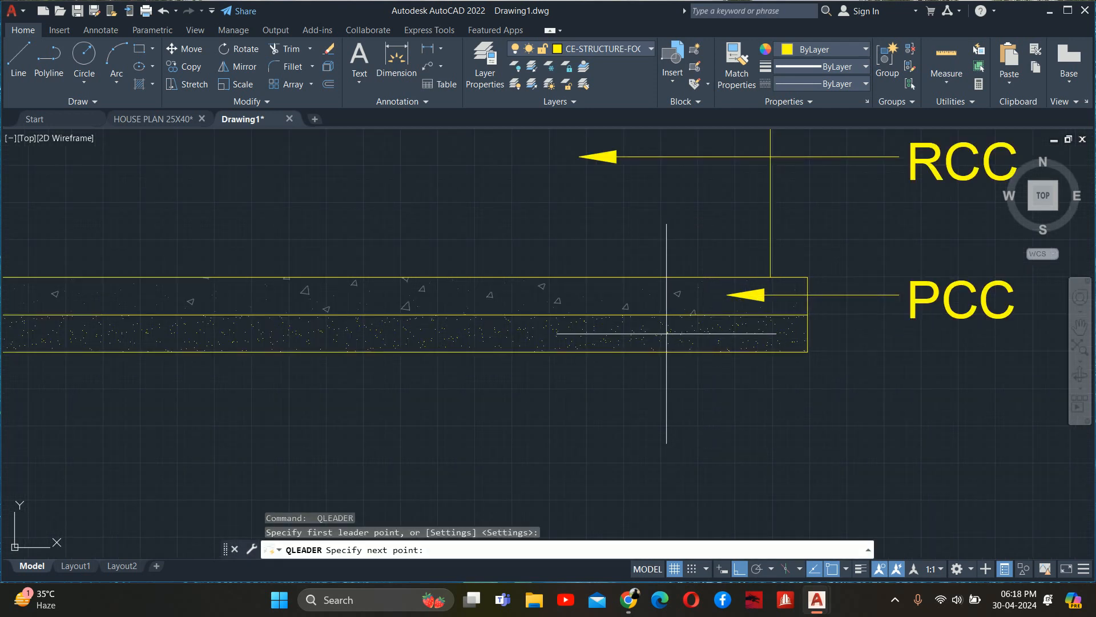
pyautogui.click(676, 429)
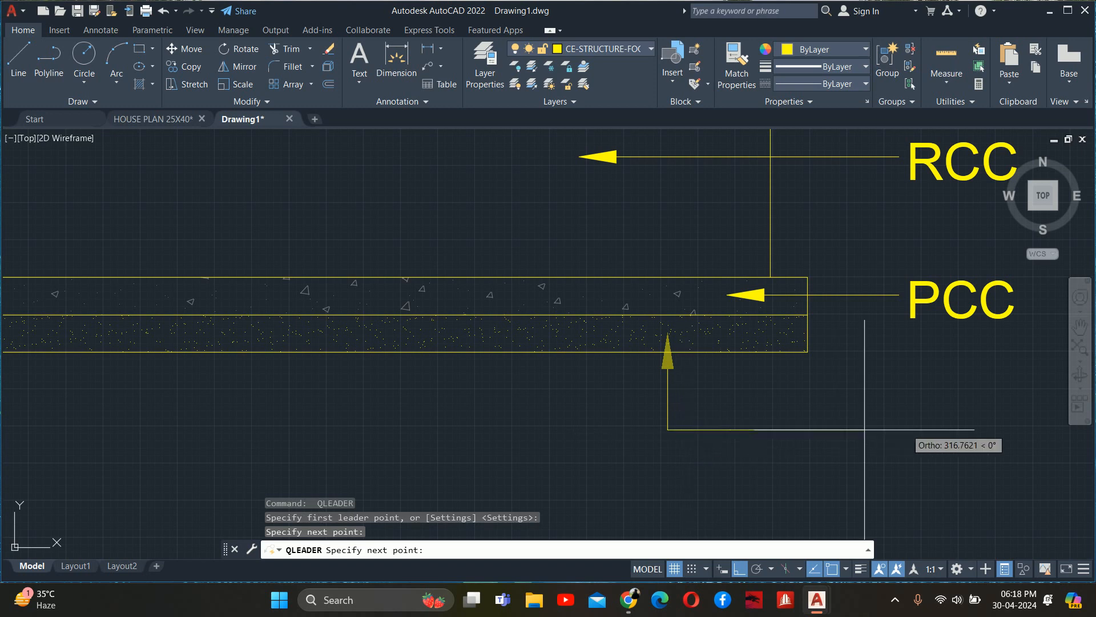
pyautogui.click(902, 403)
pyautogui.press('Escape')
pyautogui.press('Escape')
# - Copy the PCC text straight down to the end of the bottom layer's leader
pyautogui.write('co')
pyautogui.press('Return')
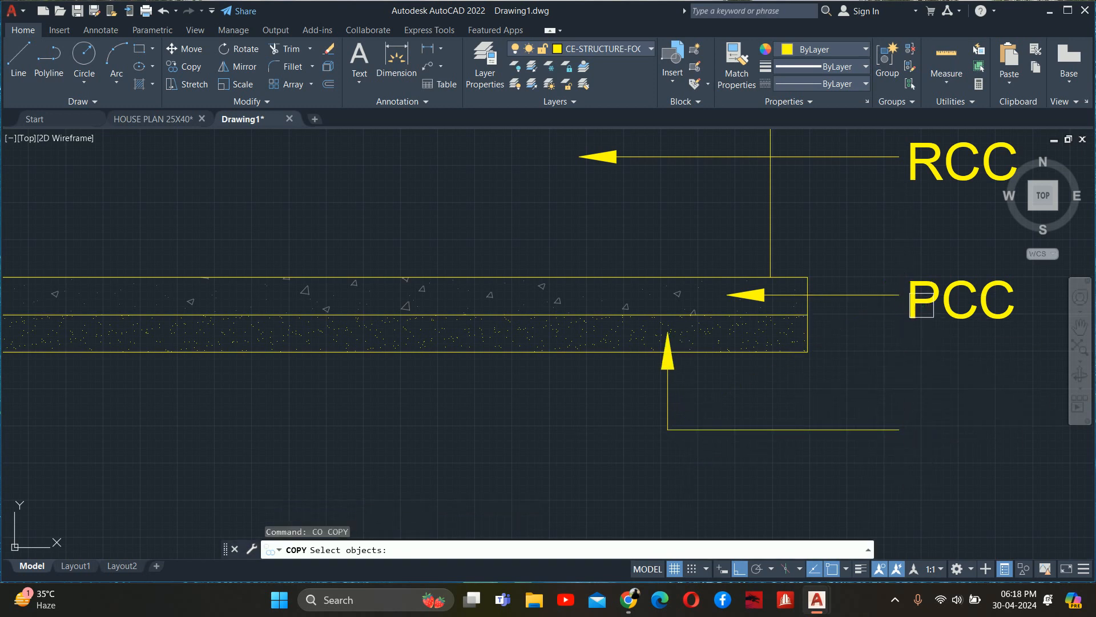
pyautogui.click(922, 301)
pyautogui.press('Return')
pyautogui.click(899, 295)
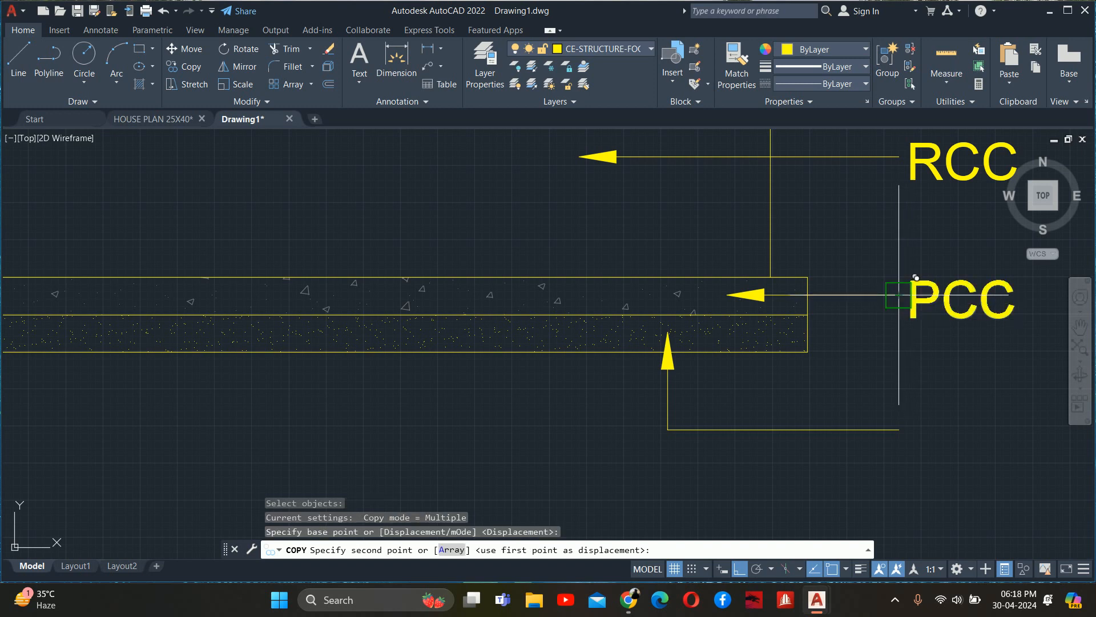
pyautogui.click(936, 434)
pyautogui.press('Escape')
# - Change the copied text at the bottom layer's leader to SAND FILING
pyautogui.doubleClick(934, 435)
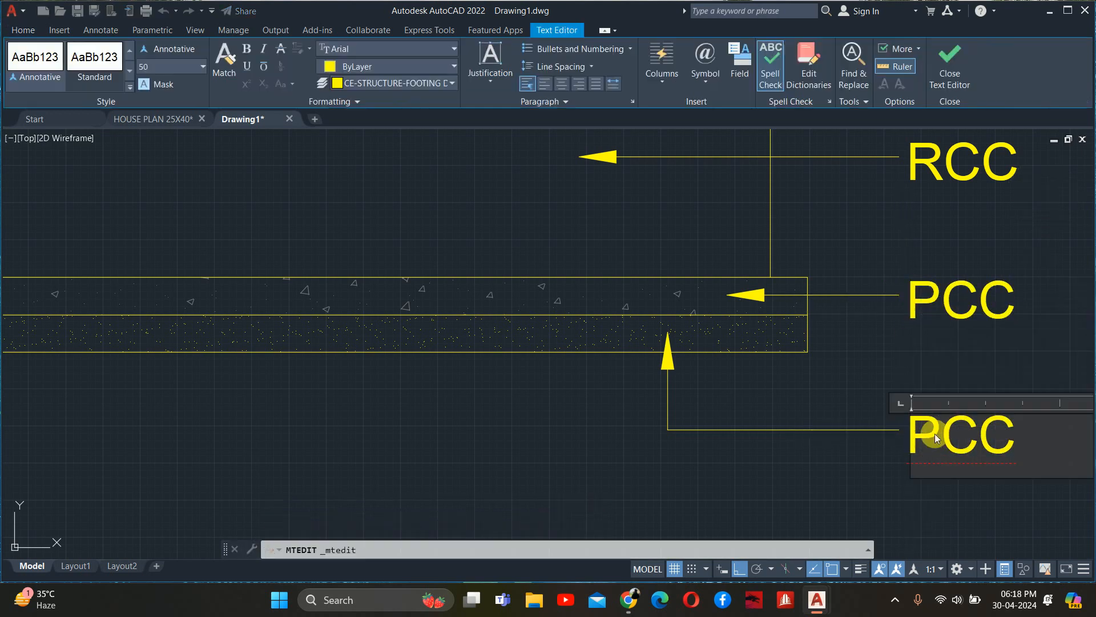
pyautogui.write('SAND')
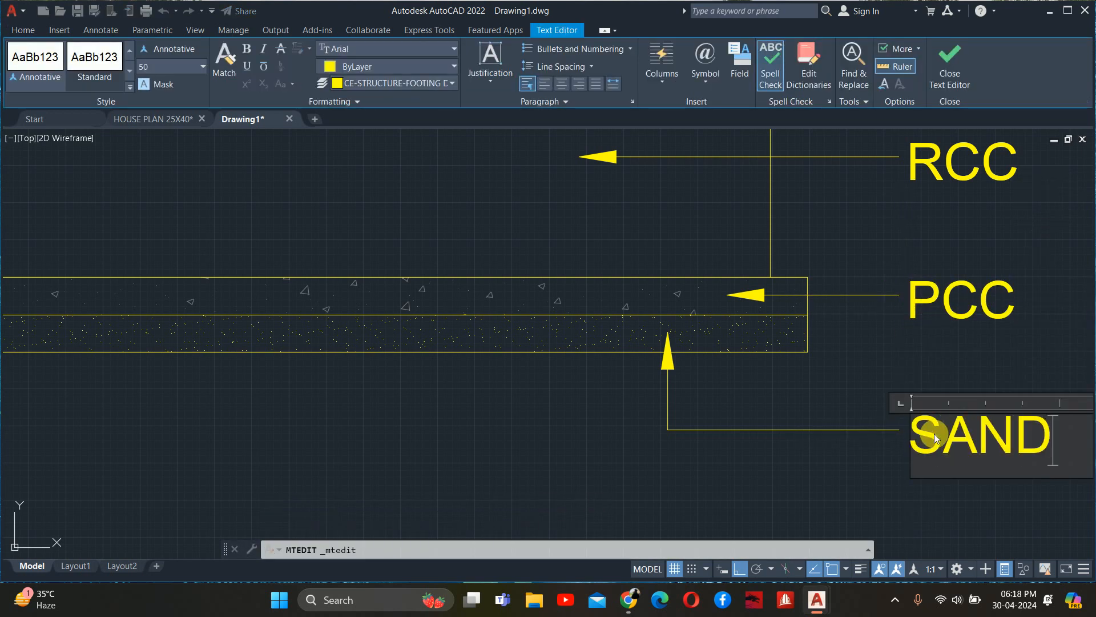
pyautogui.write(' FILING')
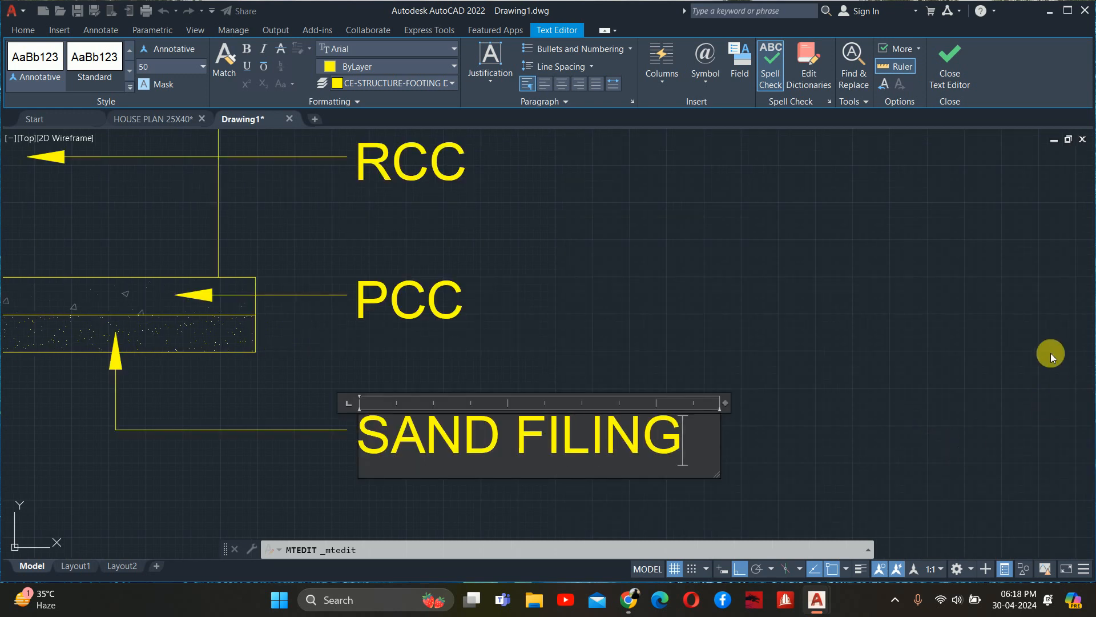
pyautogui.press('Escape')
pyautogui.press('Escape')
pyautogui.scroll(-1, 682, 394)
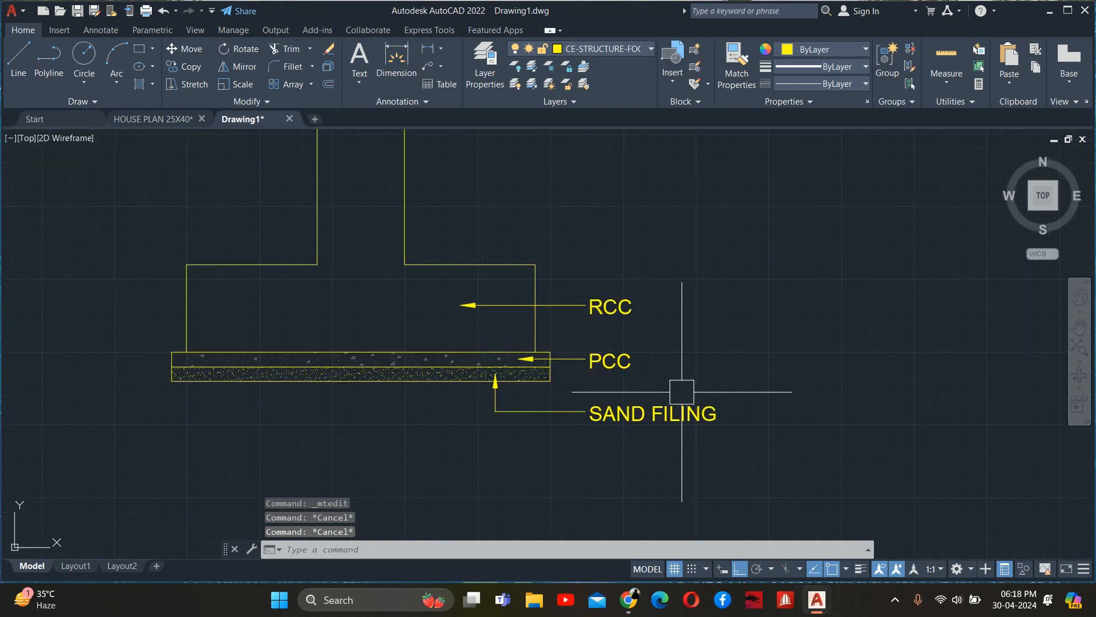
# - Stretch the PCC leader's arrowhead horizontally further into its layer, roughly above the SAND FILING arrow
pyautogui.scroll(1, 548, 352)
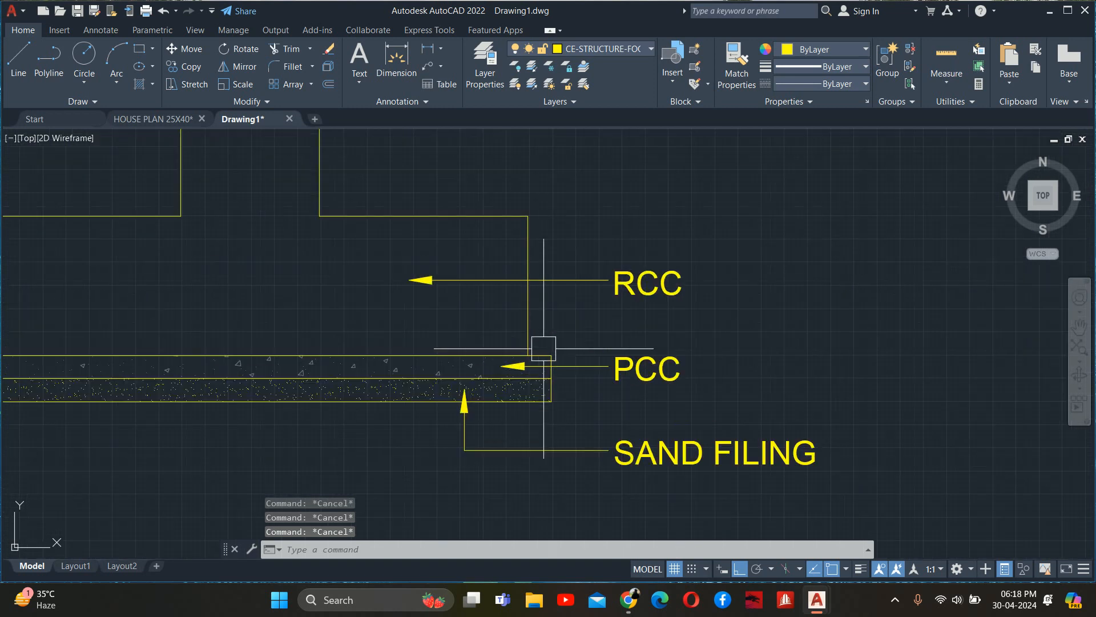
pyautogui.click(575, 366)
pyautogui.scroll(3, 485, 371)
pyautogui.click(466, 371)
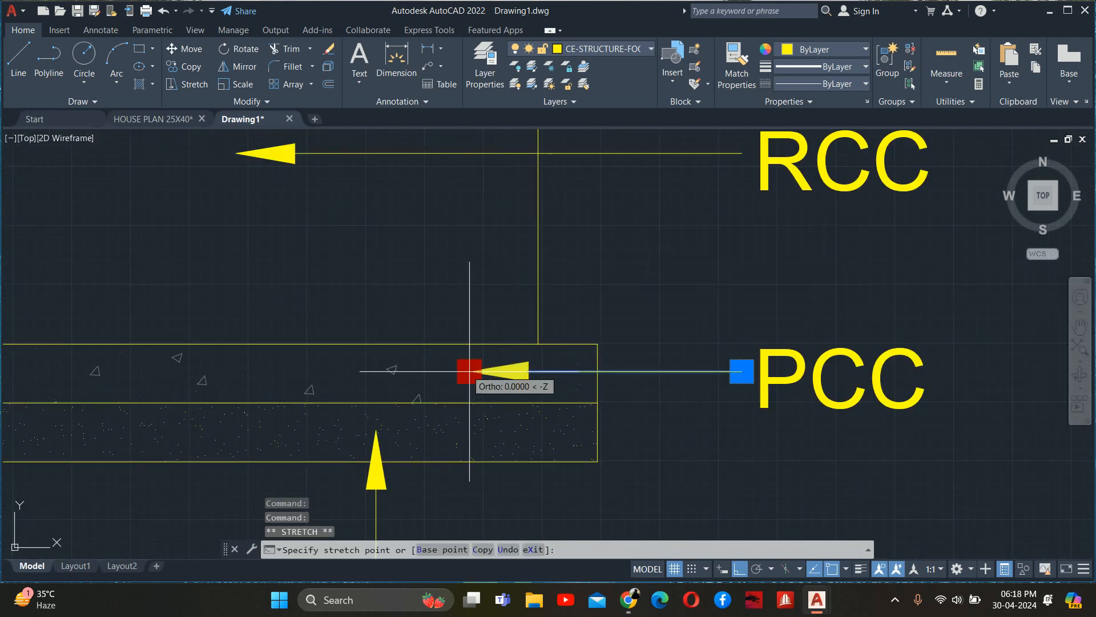
pyautogui.click(367, 371)
pyautogui.press('Escape')
pyautogui.scroll(-2, 659, 381)
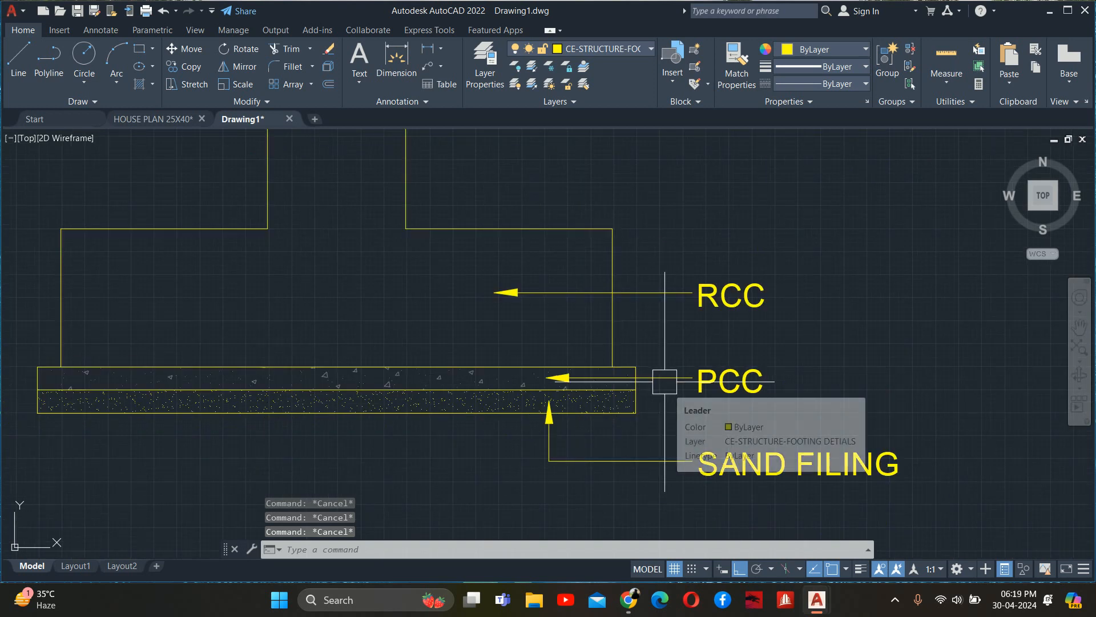
# - Review the annotated section from the base layers and footing up to the plinth beam and ground floor level
pyautogui.scroll(-2, 657, 417)
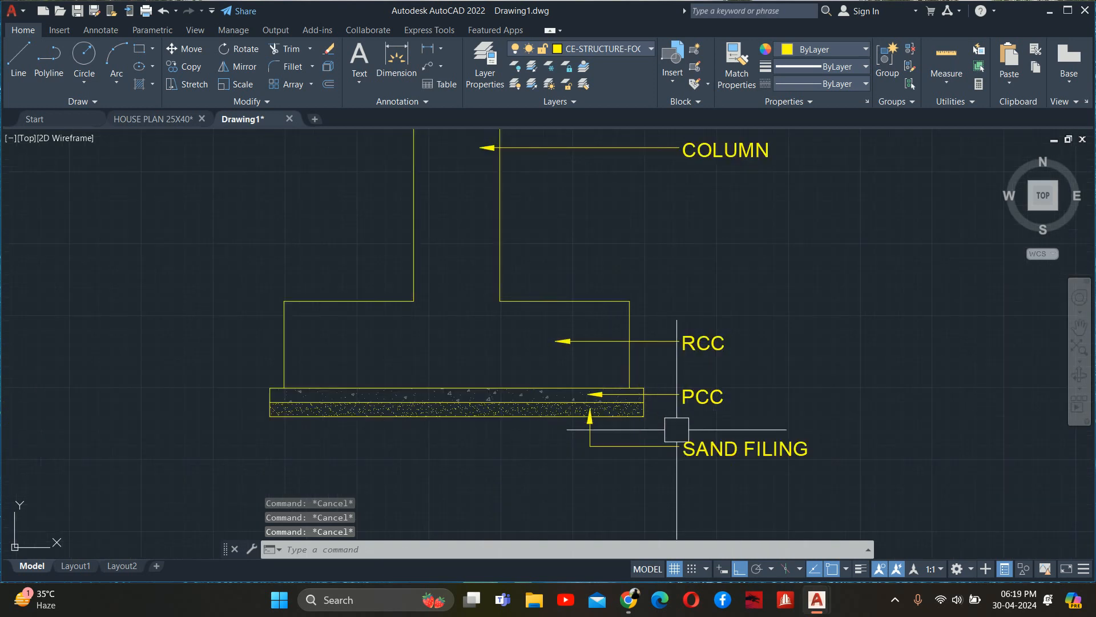
pyautogui.moveTo(670, 430); pyautogui.dragTo(819, 406, button='middle')
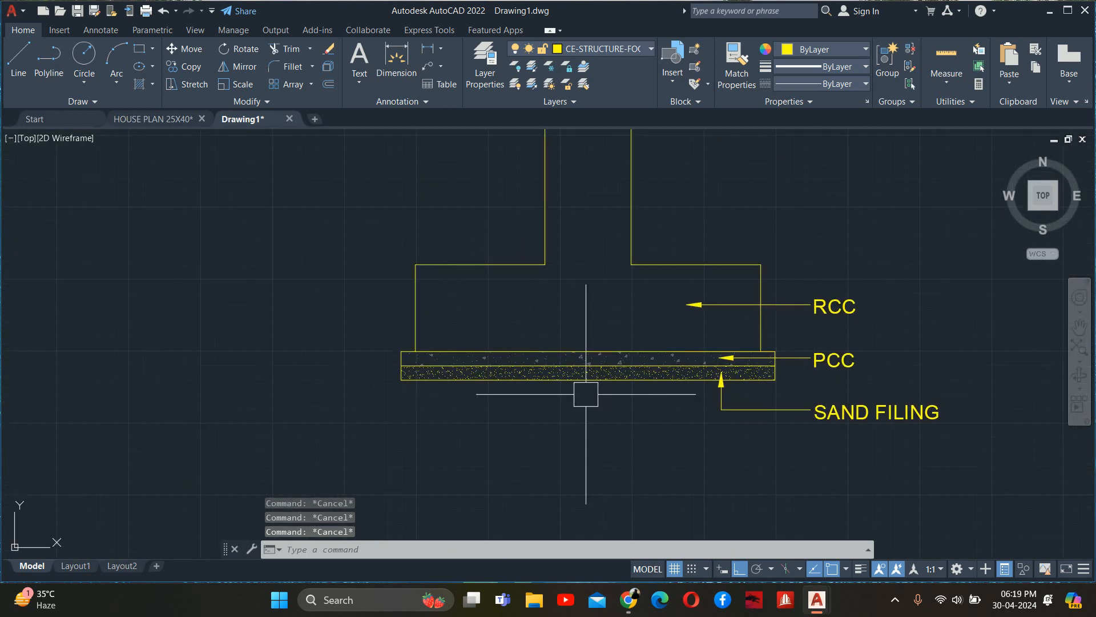
pyautogui.scroll(-3, 586, 394)
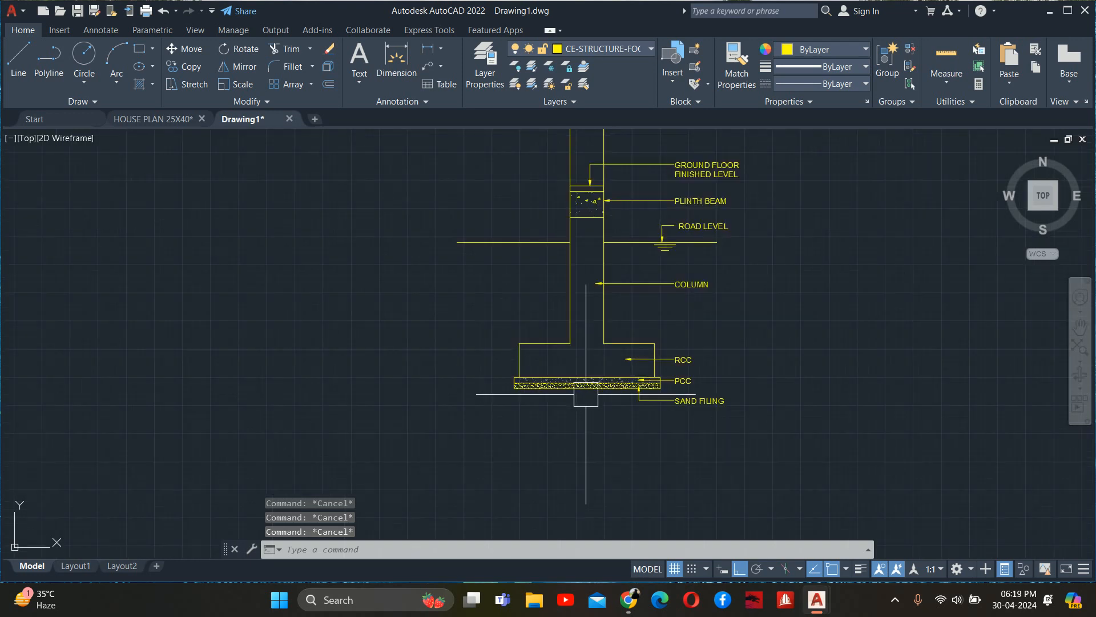
pyautogui.moveTo(586, 394); pyautogui.dragTo(662, 420, button='middle')
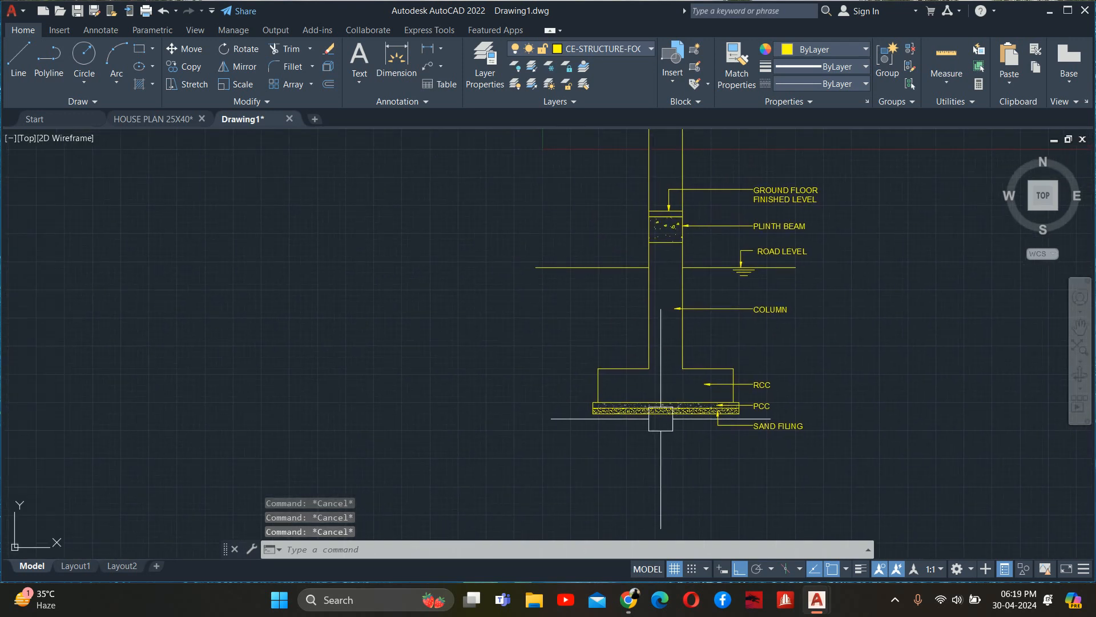
pyautogui.moveTo(615, 335); pyautogui.dragTo(647, 381, button='middle')
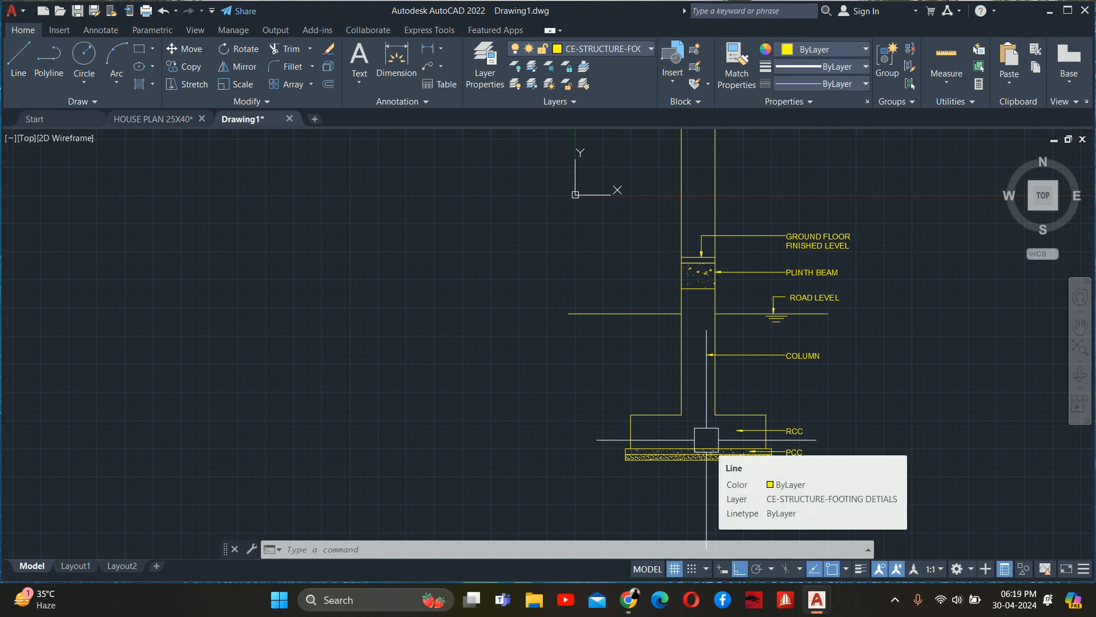
pyautogui.press('Escape')
pyautogui.press('Escape')
pyautogui.press('Escape')
pyautogui.scroll(4, 685, 451)
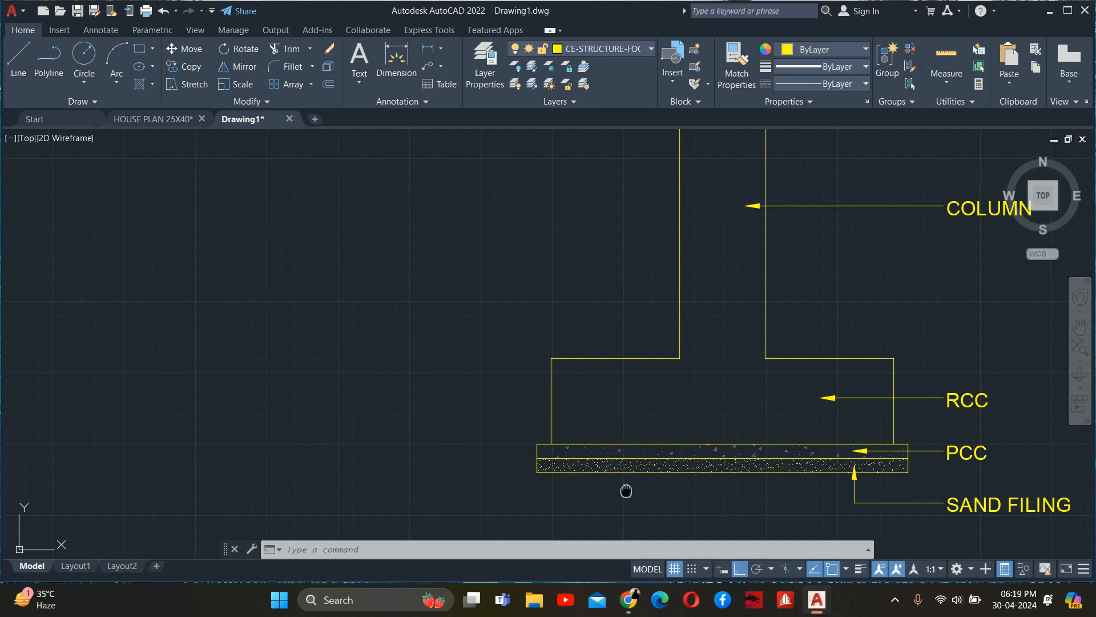
pyautogui.moveTo(626, 489); pyautogui.dragTo(629, 389, button='middle')
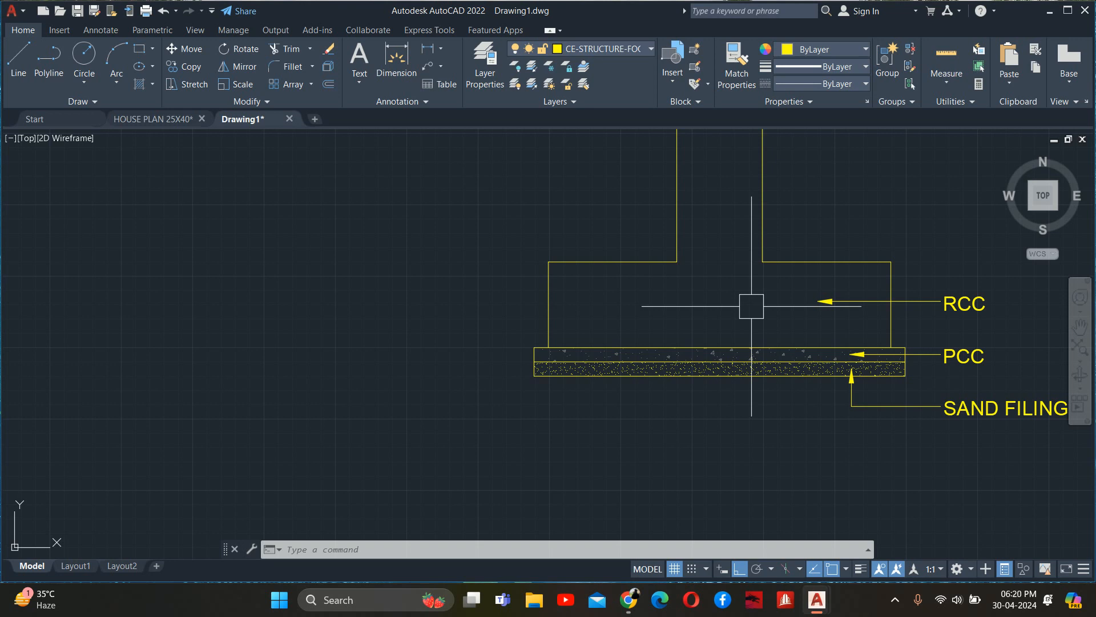
pyautogui.scroll(-4, 889, 326)
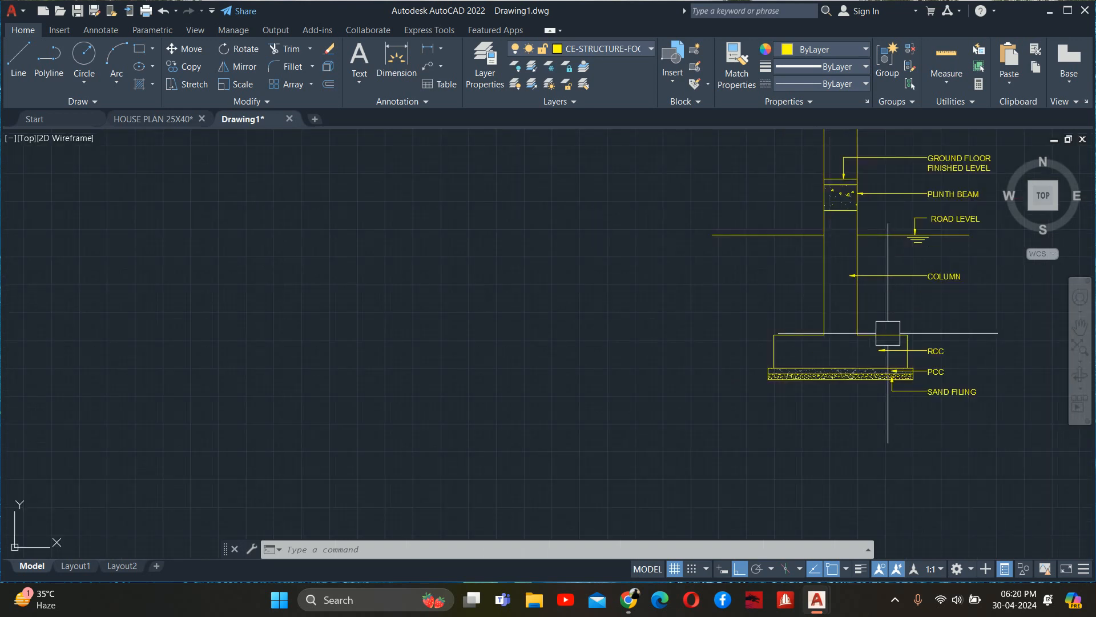
pyautogui.scroll(4, 888, 332)
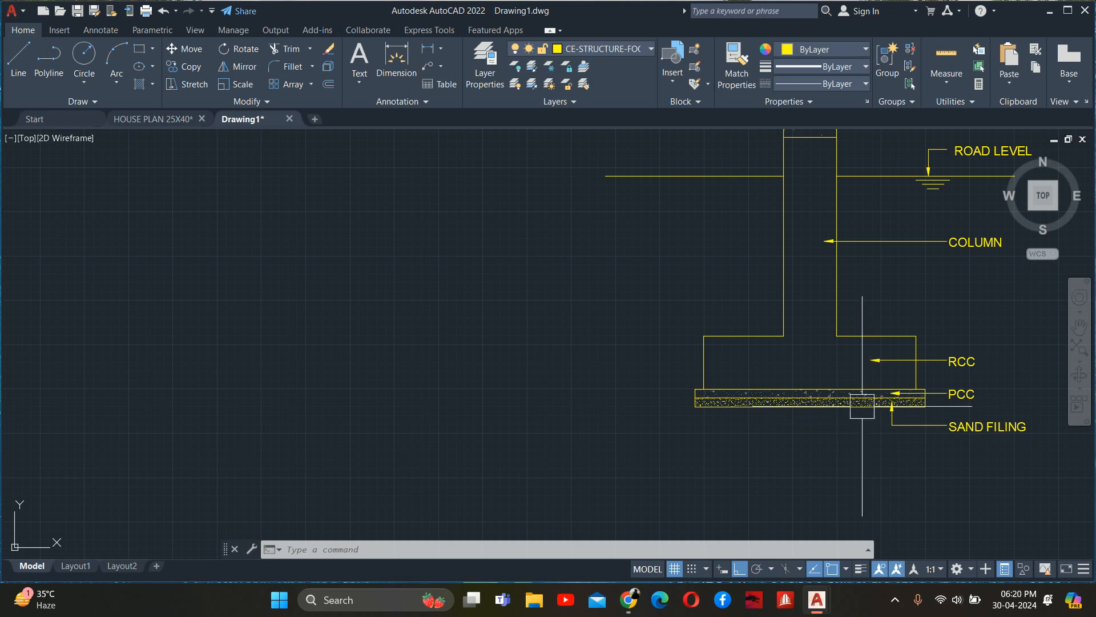
pyautogui.scroll(-2, 899, 394)
pyautogui.moveTo(872, 388)
pyautogui.mouseDown(button='middle')
pyautogui.moveTo(858, 399)
pyautogui.moveTo(830, 476)
pyautogui.mouseUp(button='middle')
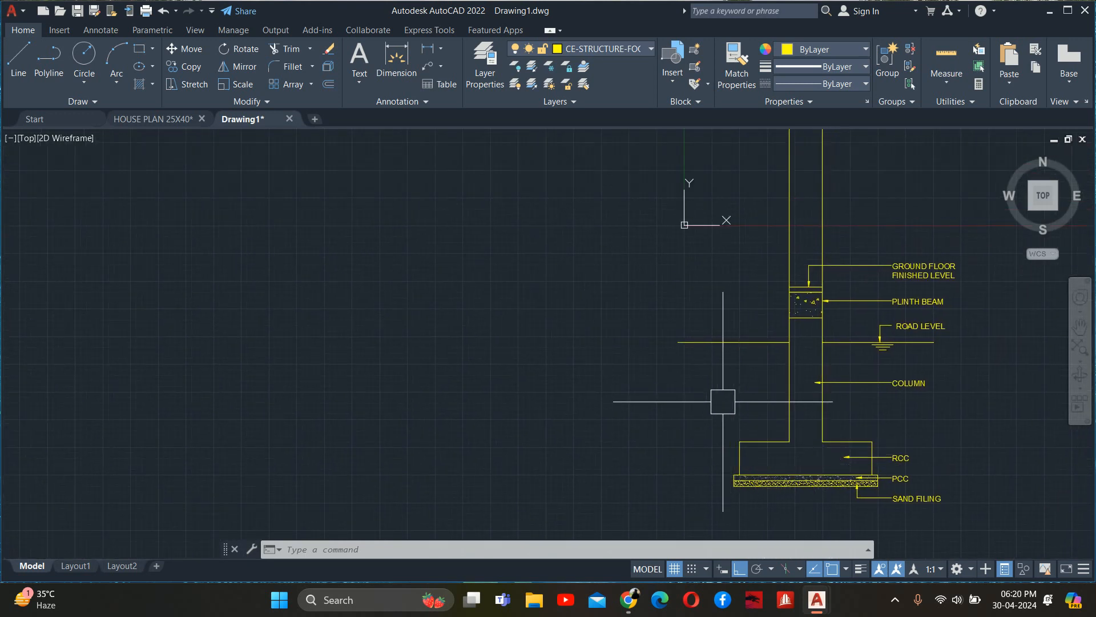
# - Add a vertical linear dimension for the thickness of the floor layer above the plinth beam, placed out to the left of the column
pyautogui.write('DLI')
pyautogui.press('Return')
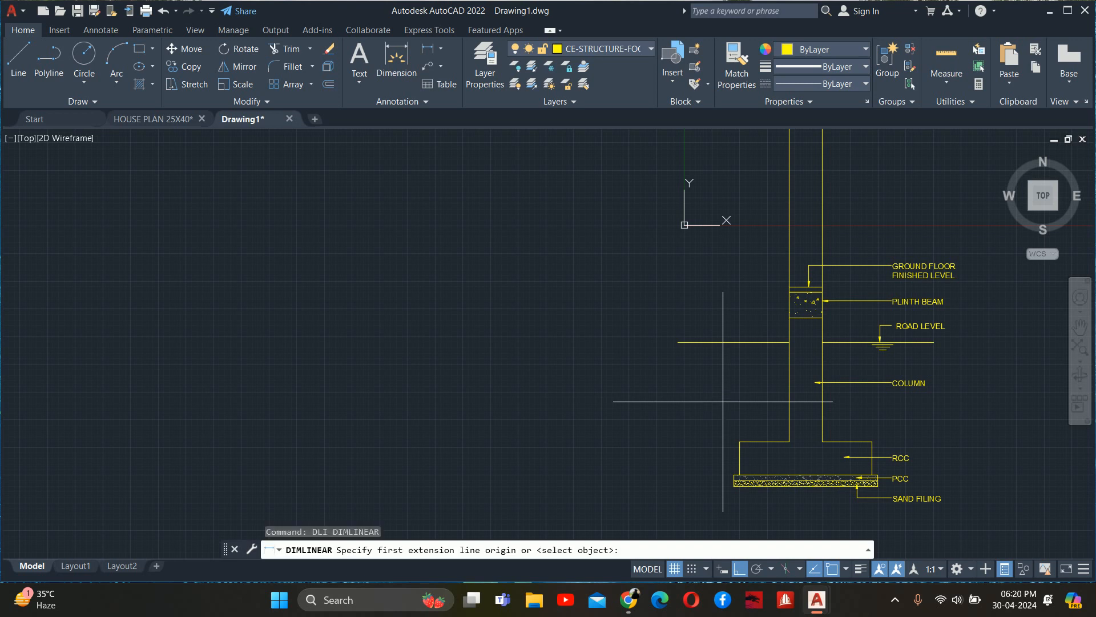
pyautogui.scroll(4, 774, 339)
pyautogui.click(814, 206)
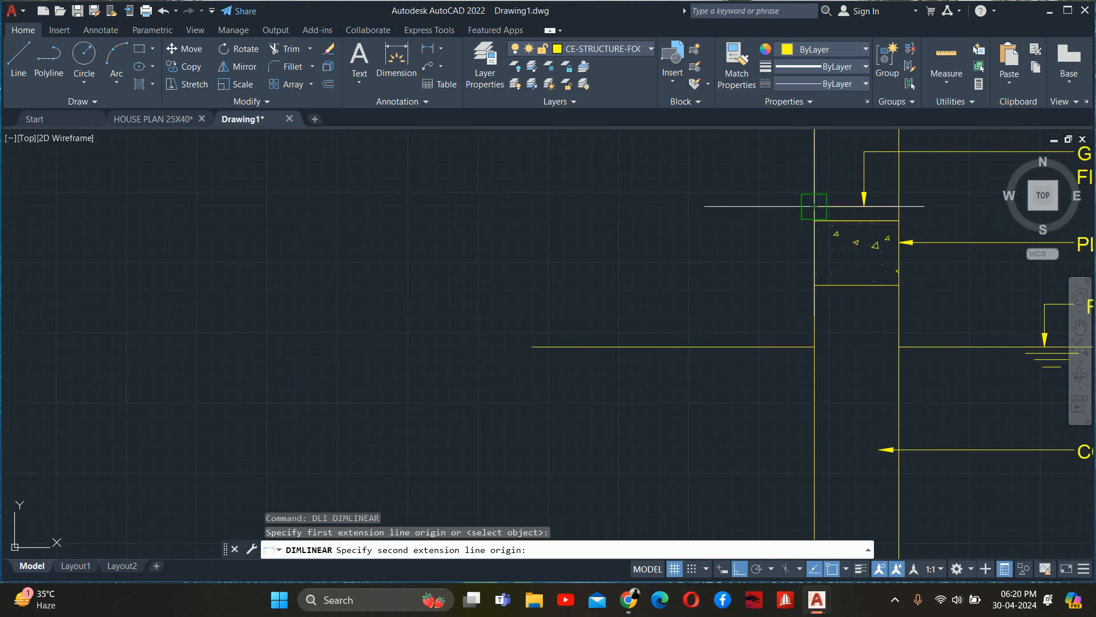
pyautogui.click(814, 220)
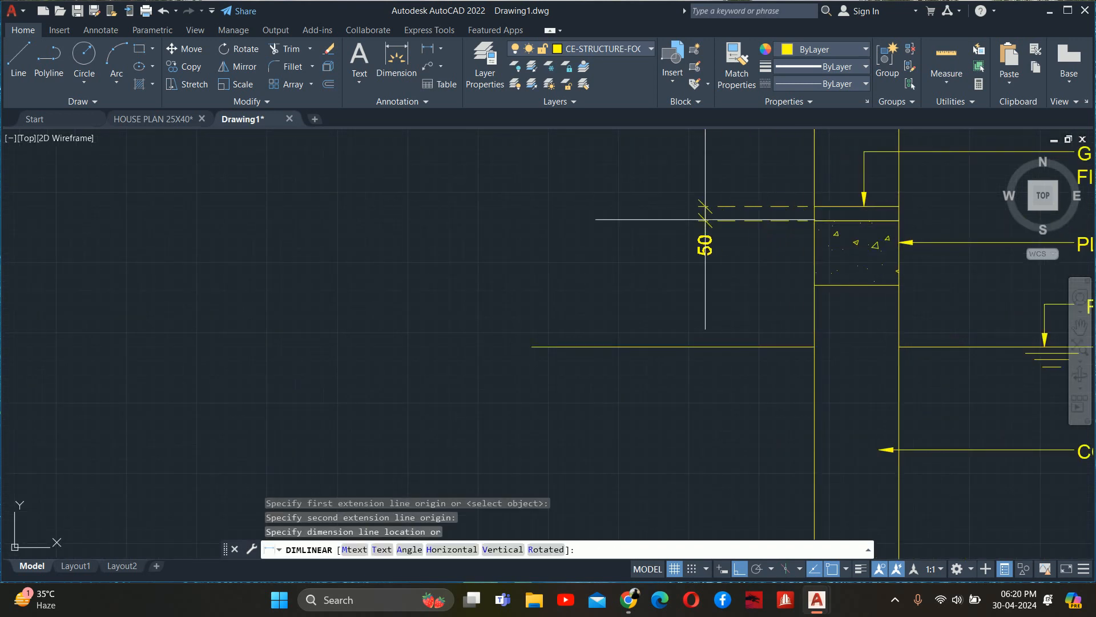
pyautogui.click(688, 220)
# - Fix the floor layer dimension to the left of the column and move its text above the extension lines
pyautogui.click(688, 264)
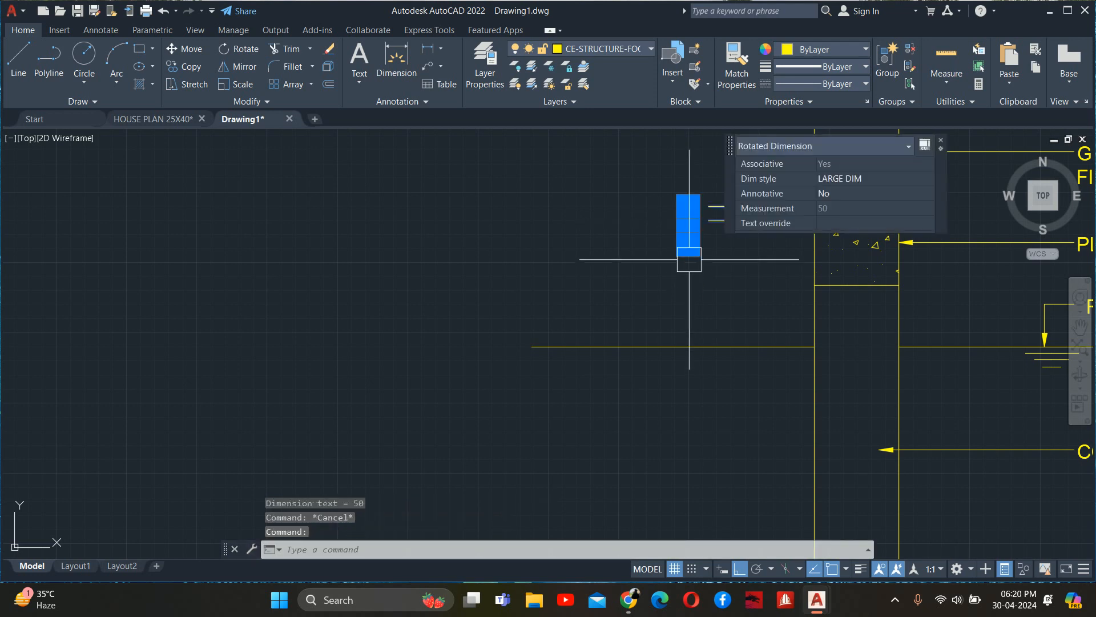
pyautogui.click(686, 245)
pyautogui.press('Escape')
pyautogui.press('Escape')
pyautogui.press('Escape')
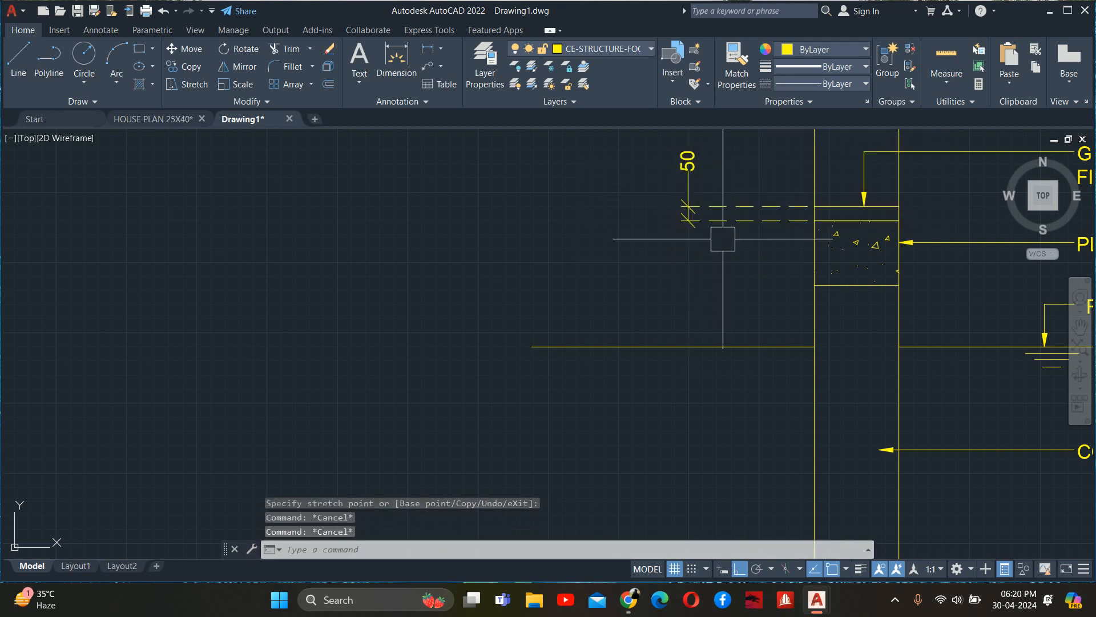
# - Continue the vertical dimension chain downward for the plinth beam depth and the distance from its underside to the road level line
pyautogui.write('DCO')
pyautogui.press('Return')
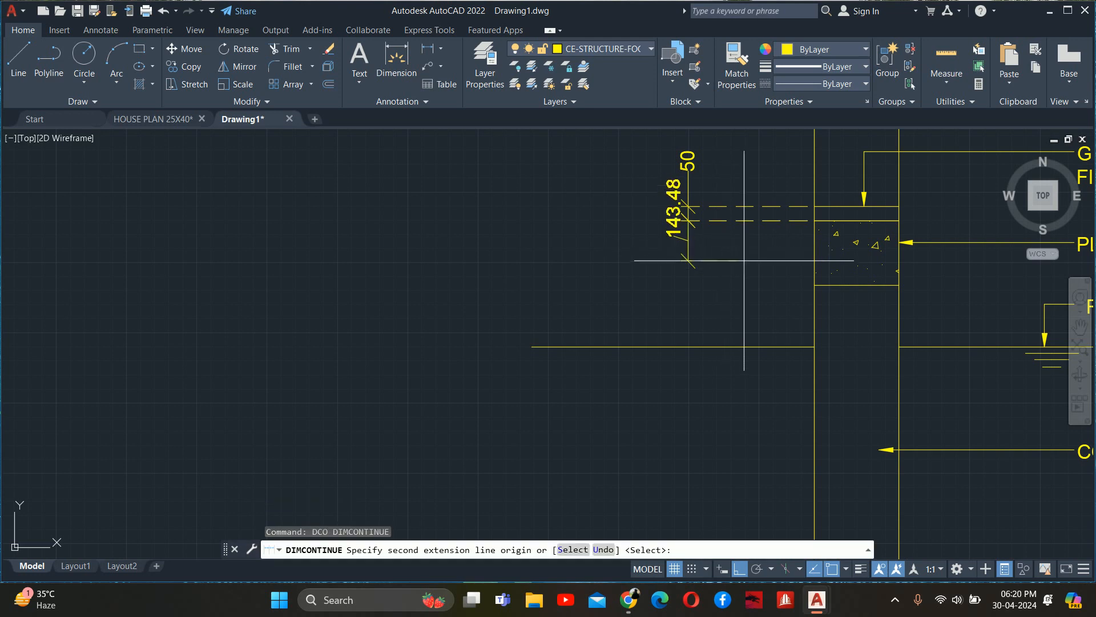
pyautogui.click(814, 284)
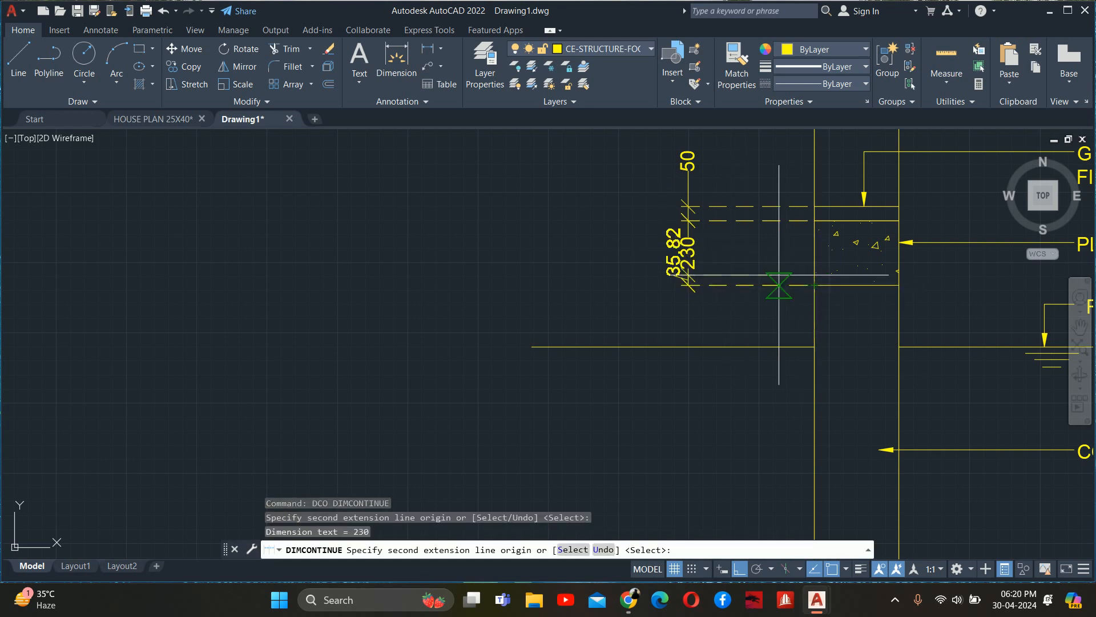
pyautogui.click(814, 346)
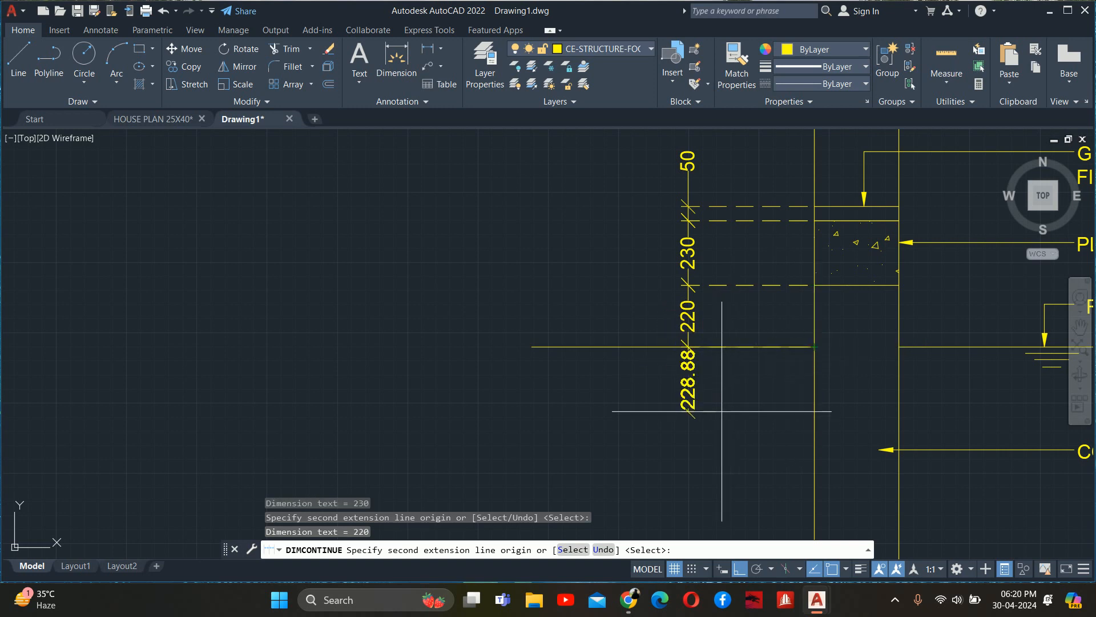
# - Try to continue the chain to the footing's top and bottom, and undo both added dimensions
pyautogui.scroll(-3, 732, 458)
pyautogui.moveTo(732, 457); pyautogui.dragTo(725, 336, button='middle')
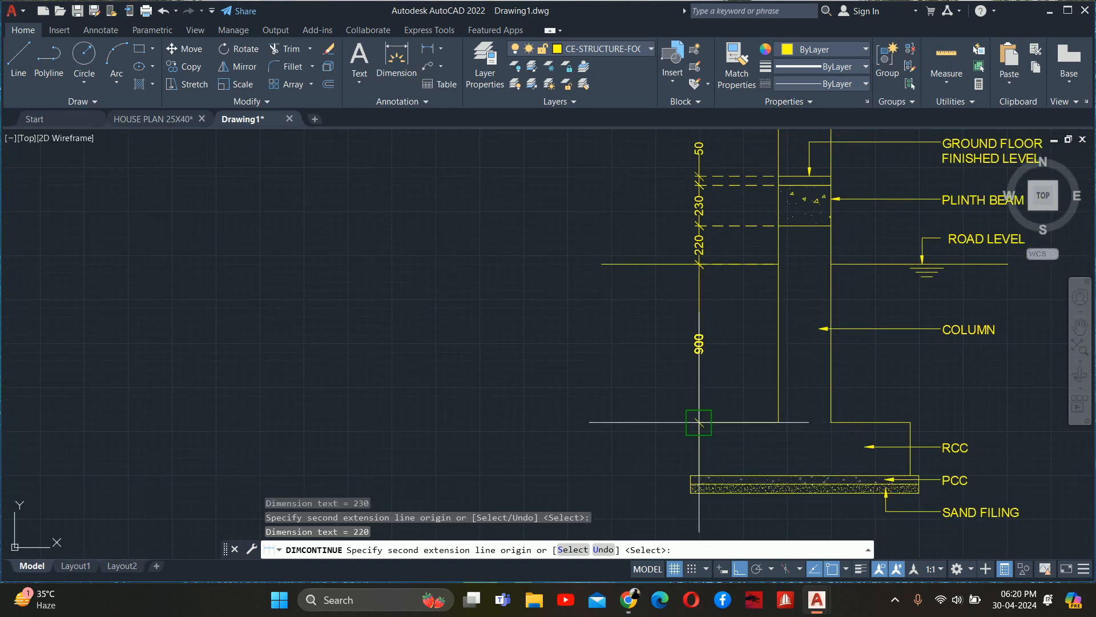
pyautogui.scroll(2, 699, 471)
pyautogui.click(699, 476)
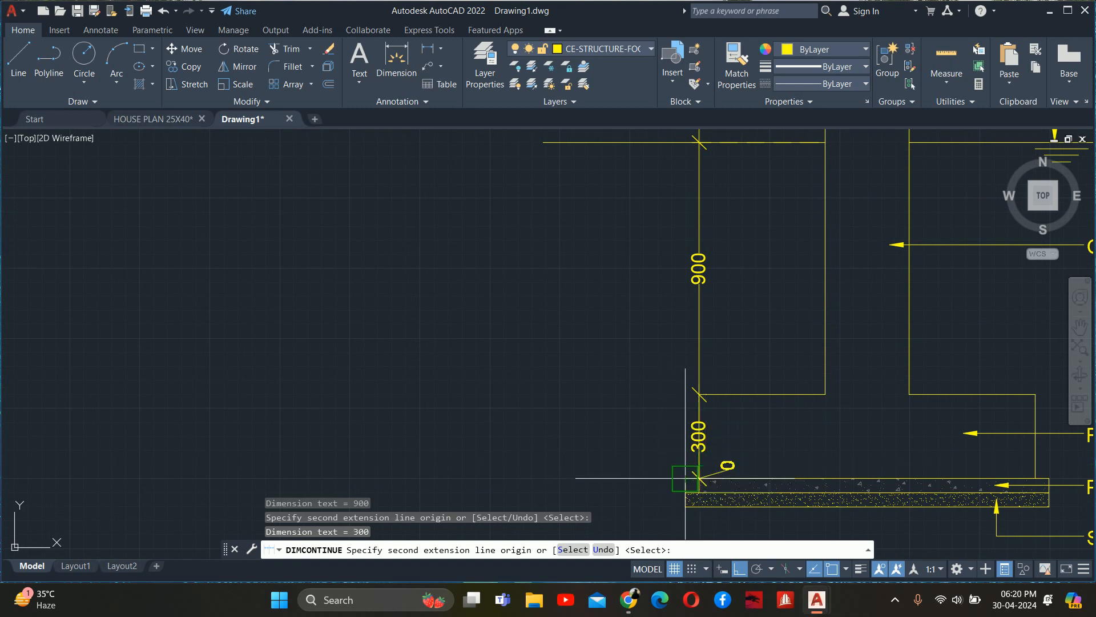
pyautogui.hotkey('ctrl', 'z')
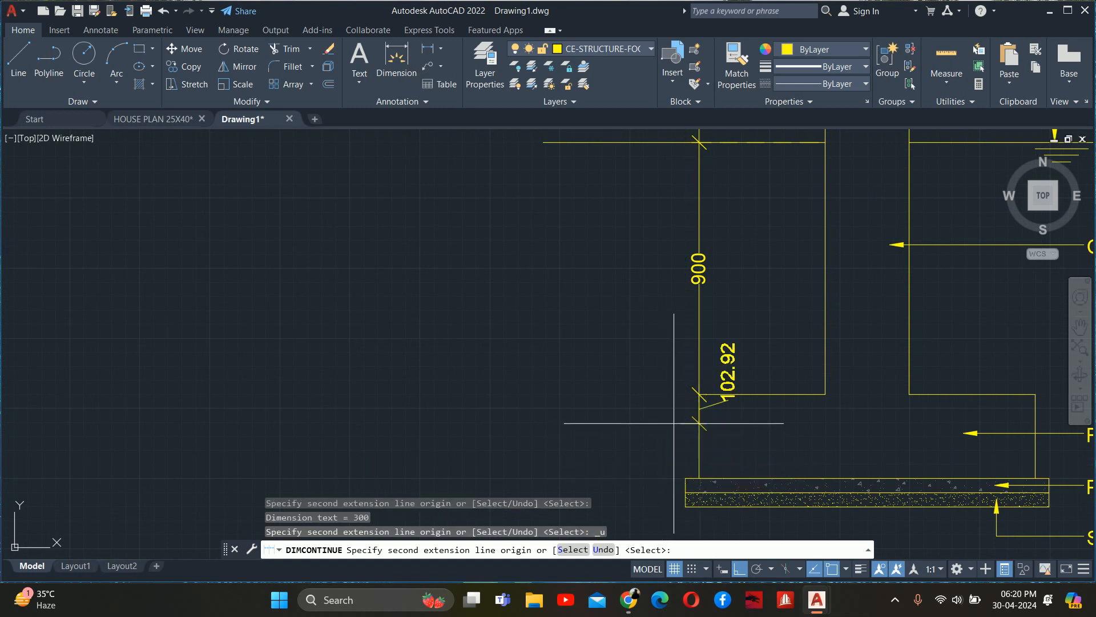
pyautogui.hotkey('ctrl', 'z')
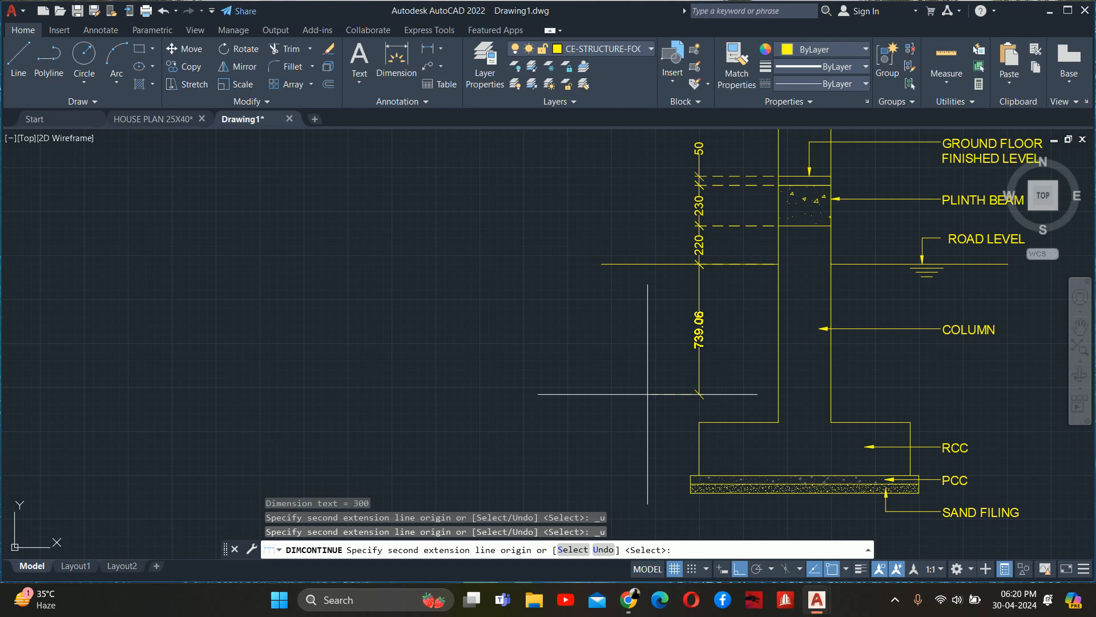
# - Continue the vertical dimension chain from the road level line to the top of the RCC footing
pyautogui.click(698, 423)
pyautogui.press('Escape')
pyautogui.press('Escape')
pyautogui.write('s')
pyautogui.press('Return')
pyautogui.click(721, 445)
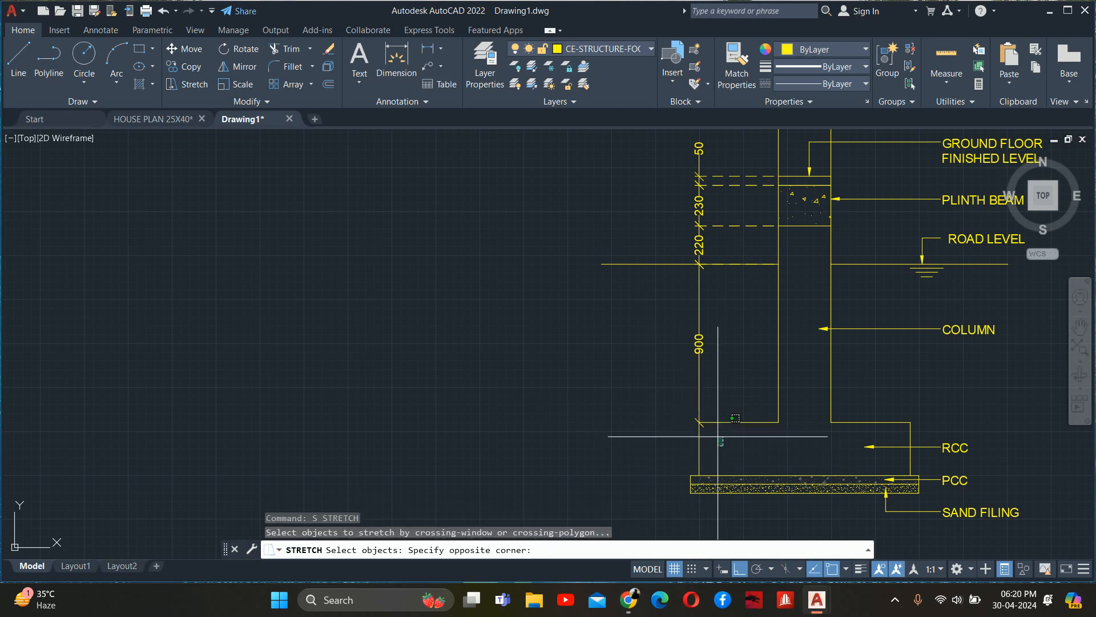
pyautogui.scroll(-2, 694, 285)
pyautogui.moveTo(693, 286); pyautogui.dragTo(699, 366, button='middle')
pyautogui.click(676, 243)
pyautogui.press('Return')
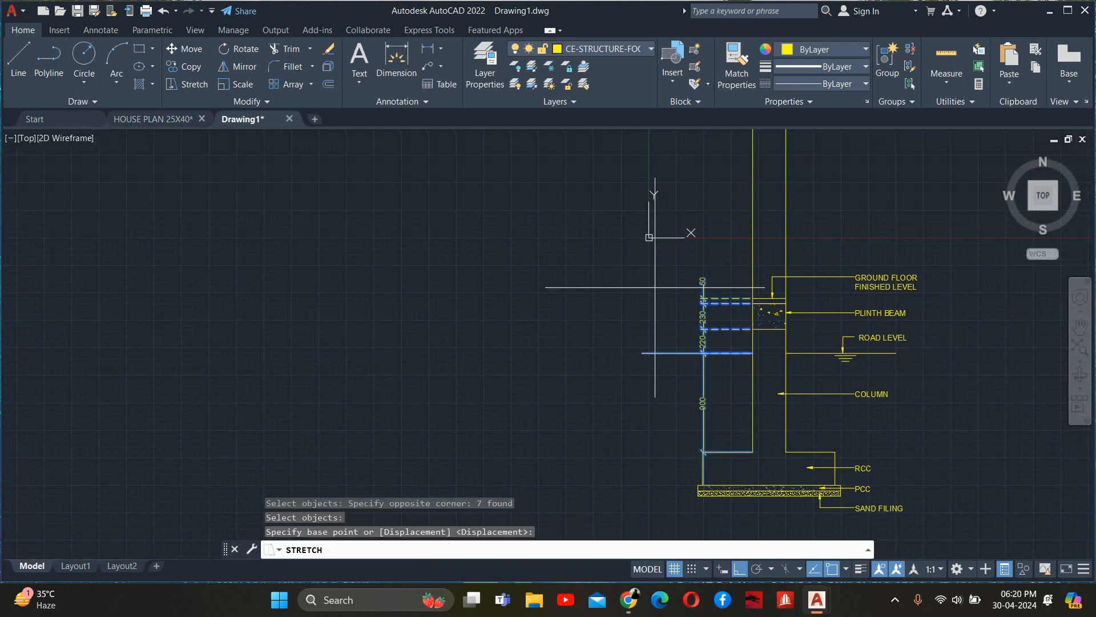
pyautogui.click(663, 268)
pyautogui.press('Escape')
pyautogui.press('Escape')
# - Stretch the vertical dimension chain horizontally to the left so it stands clear of the footing
pyautogui.press('Return')
pyautogui.scroll(2, 708, 443)
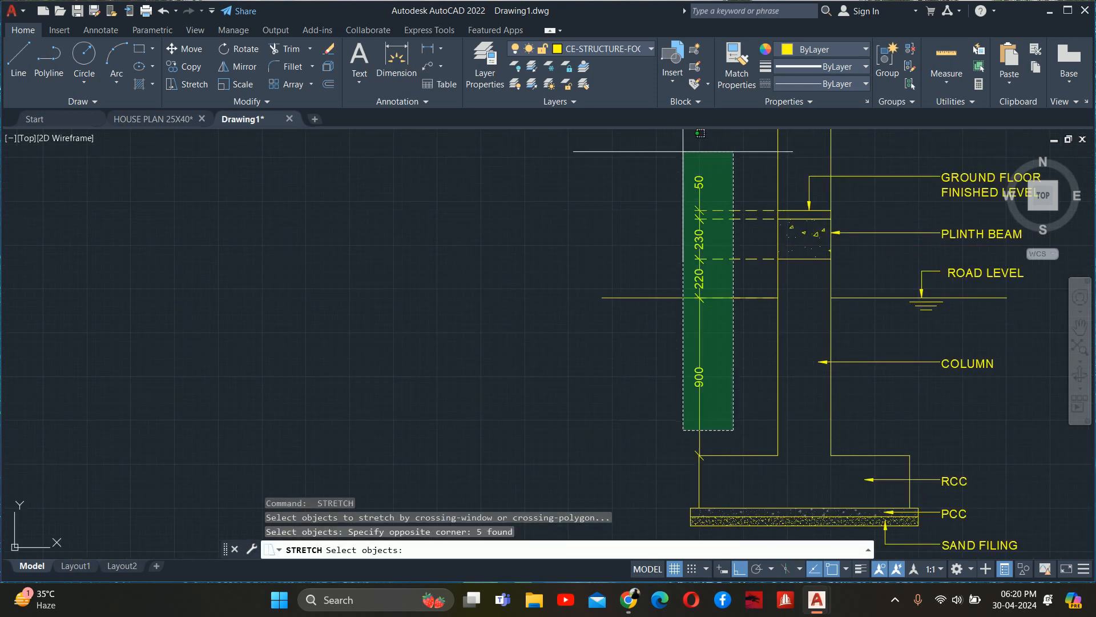
pyautogui.click(684, 164)
pyautogui.press('Return')
pyautogui.click(571, 374)
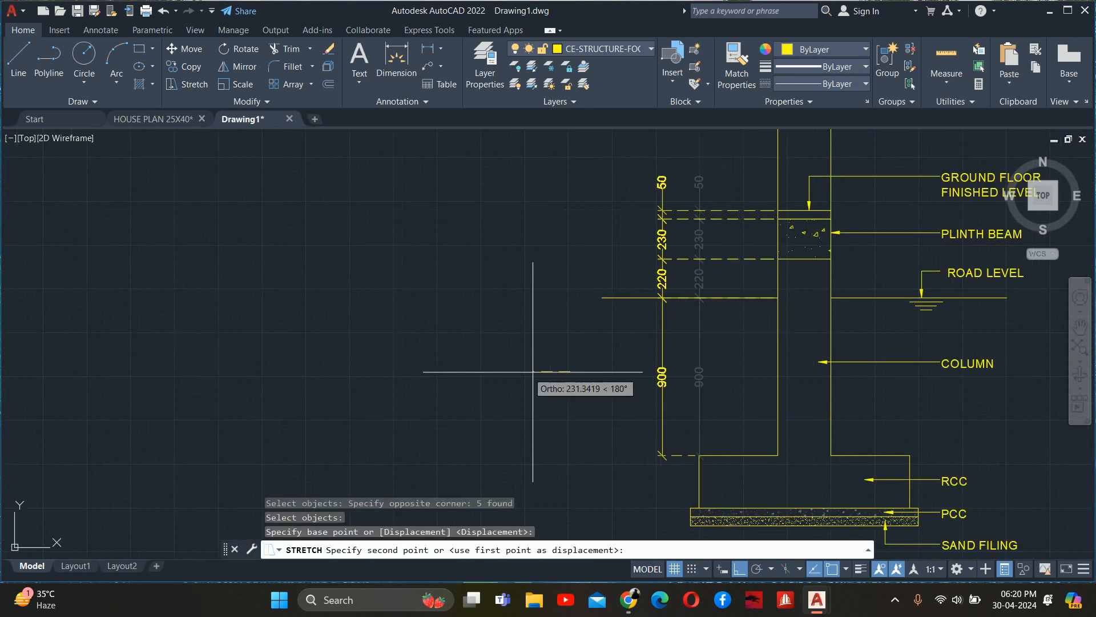
pyautogui.click(524, 371)
pyautogui.moveTo(655, 451); pyautogui.dragTo(656, 436, button='middle')
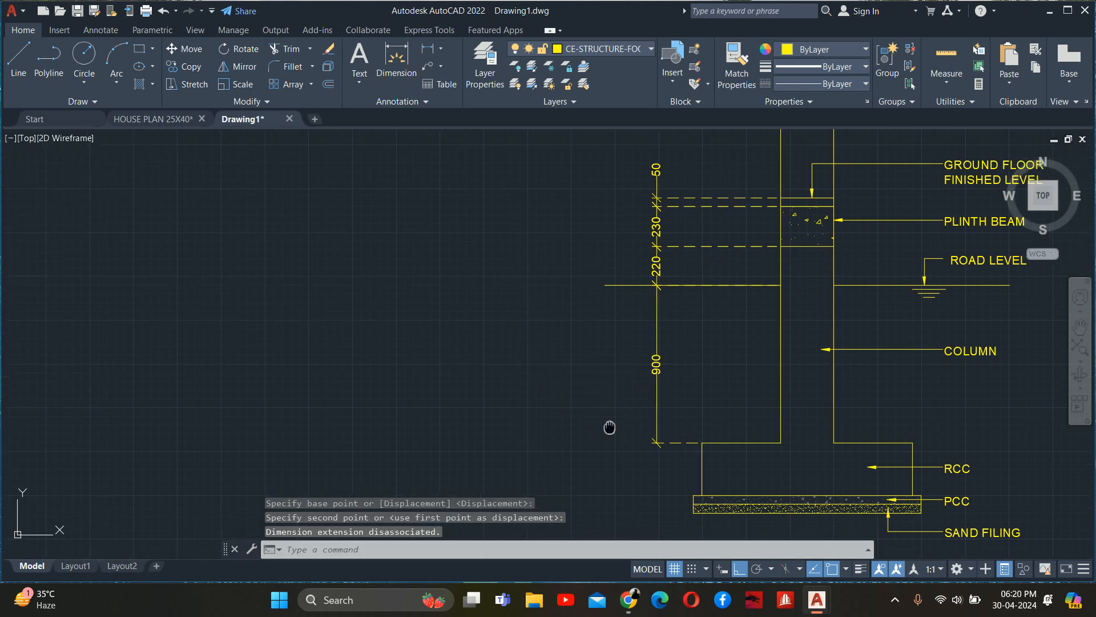
pyautogui.press('Escape')
pyautogui.press('Escape')
pyautogui.press('Escape')
# - Continue the vertical dimension chain for the thicknesses of the RCC footing, the PCC layer and the sand filling layer
pyautogui.scroll(-2, 718, 441)
pyautogui.write('D')
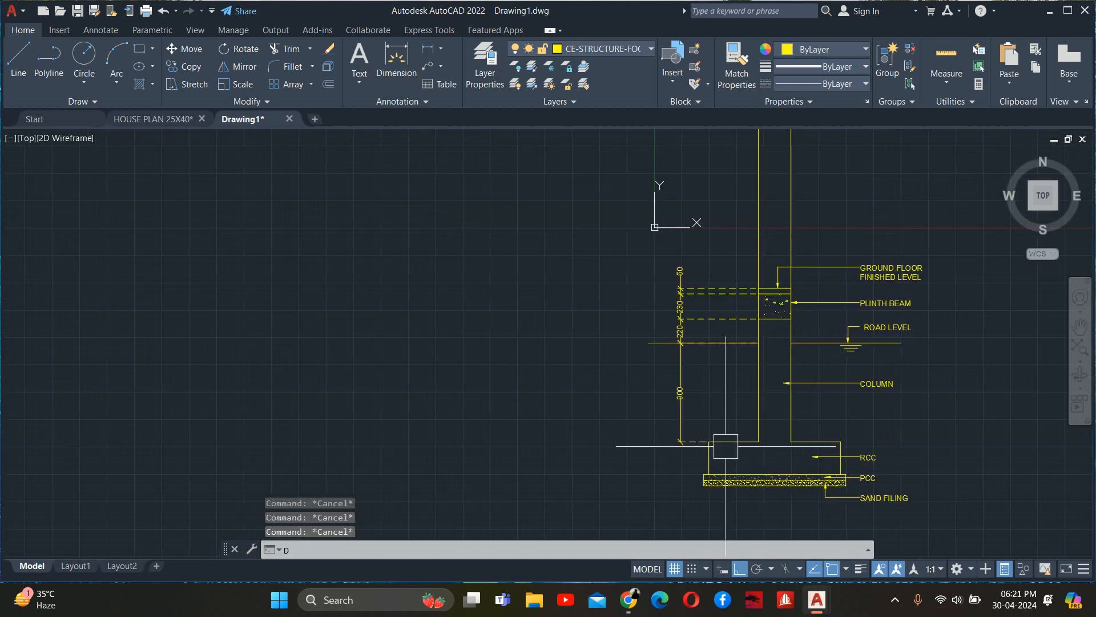
pyautogui.write('CO')
pyautogui.press('Return')
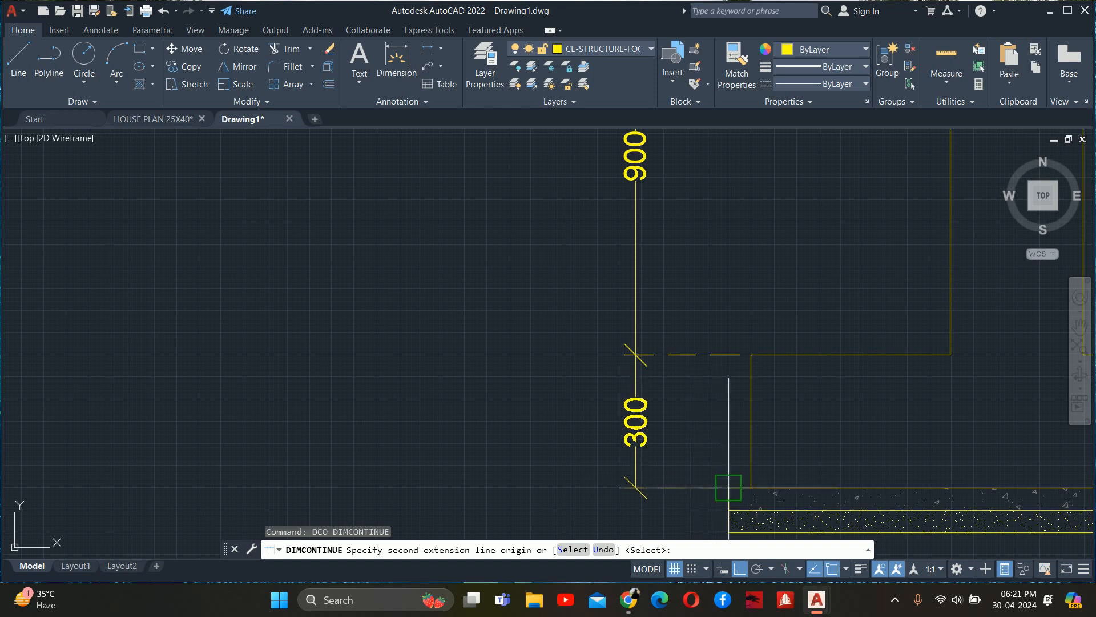
pyautogui.click(726, 486)
pyautogui.moveTo(726, 486); pyautogui.dragTo(707, 374, button='middle')
pyautogui.scroll(4, 710, 411)
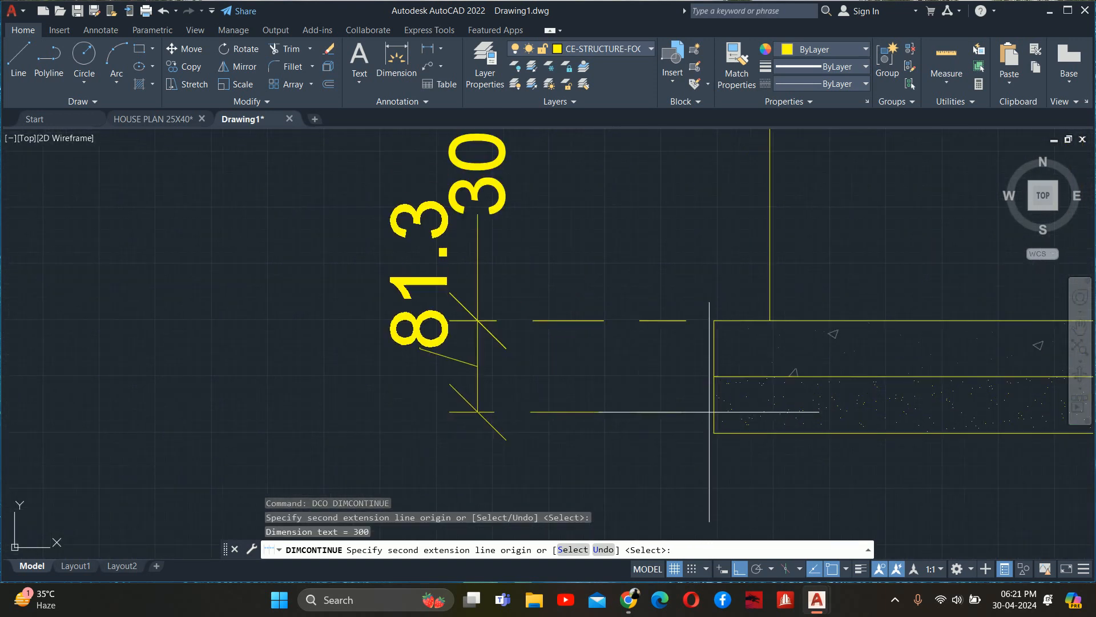
pyautogui.click(714, 377)
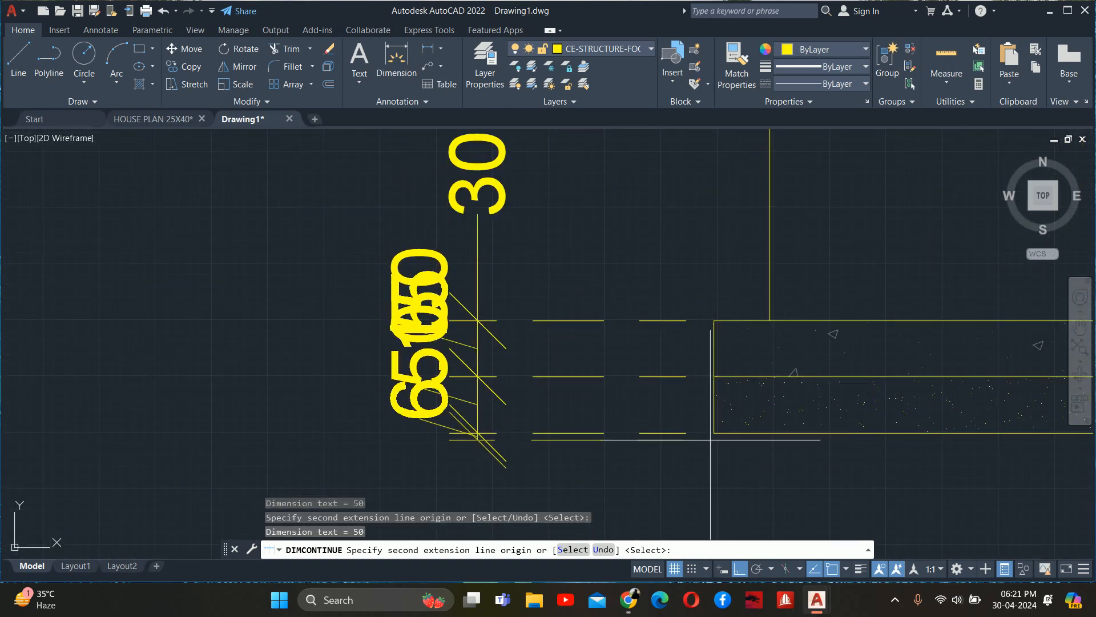
pyautogui.press('Escape')
pyautogui.press('Escape')
# - Move the sand layer dimension's text below its extension lines so it no longer overlaps the PCC dimension's text
pyautogui.scroll(-2, 553, 411)
pyautogui.click(486, 403)
pyautogui.click(469, 395)
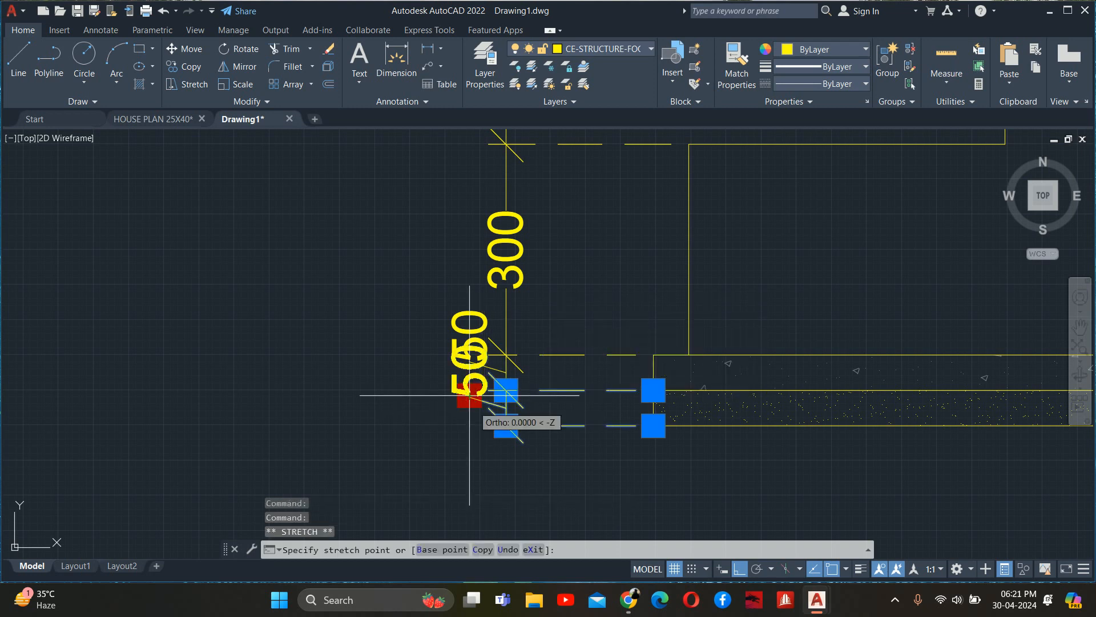
pyautogui.click(477, 444)
pyautogui.press('Escape')
pyautogui.press('Escape')
pyautogui.press('Escape')
# - Stretch the footing, its base layers, labels and dimensions straight down by 300 to lengthen the column below road level
pyautogui.scroll(-2, 665, 371)
pyautogui.scroll(-3, 665, 371)
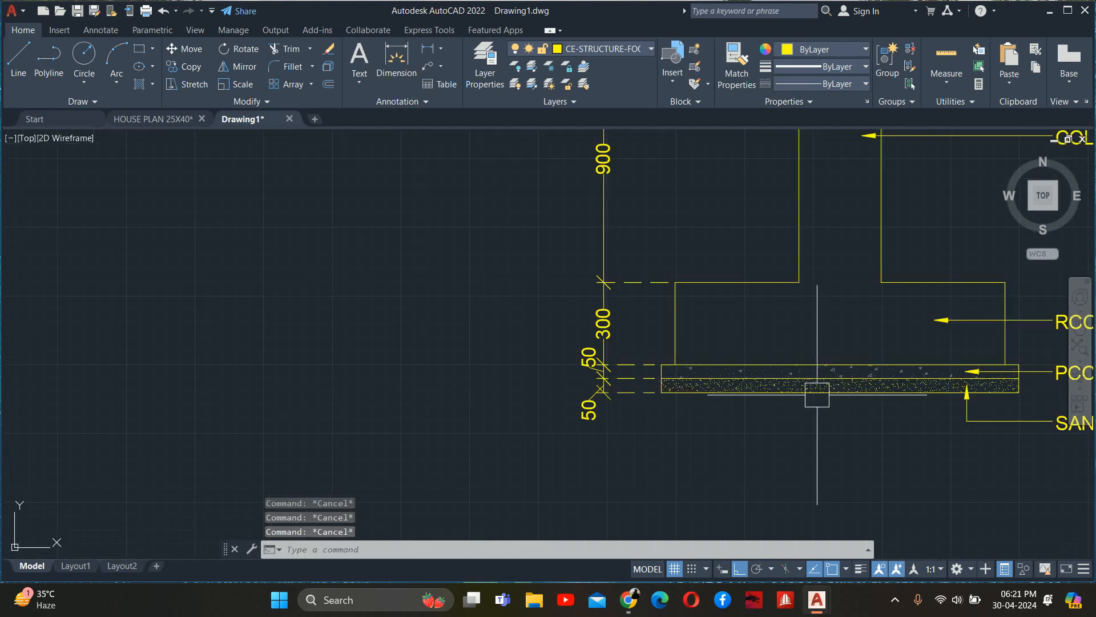
pyautogui.write('s')
pyautogui.press('Return')
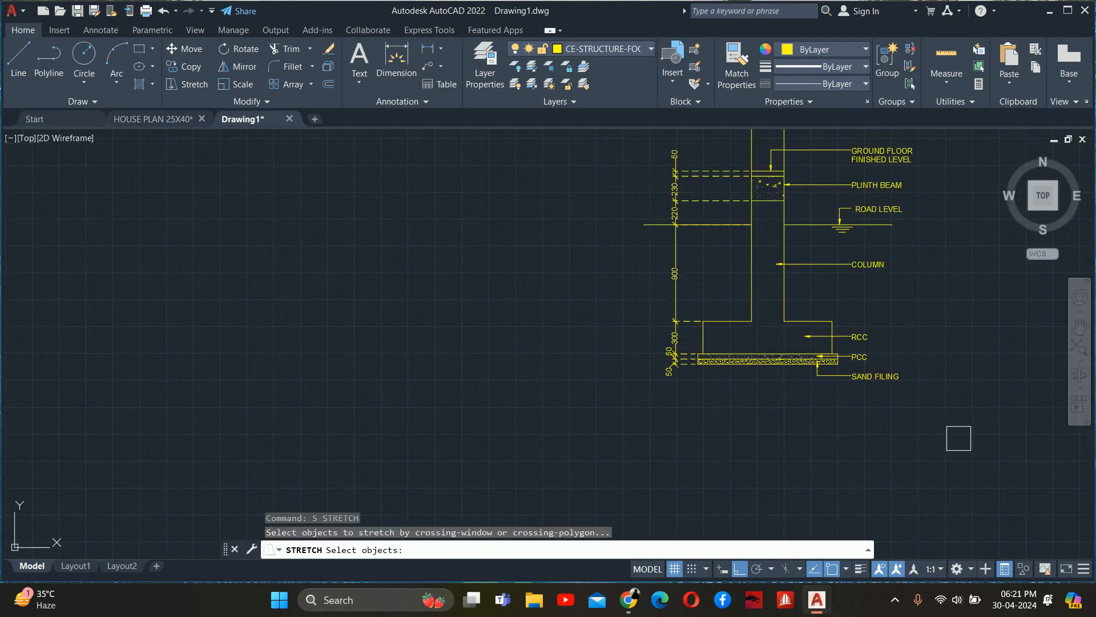
pyautogui.click(957, 440)
pyautogui.click(594, 290)
pyautogui.click(547, 302)
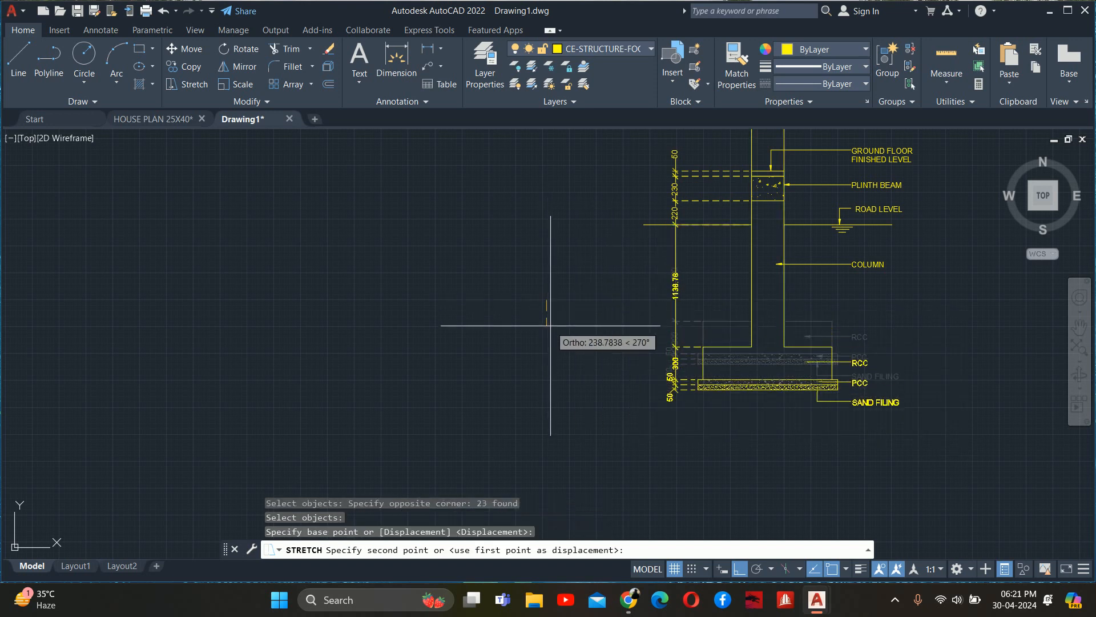
pyautogui.write('300')
pyautogui.press('Return')
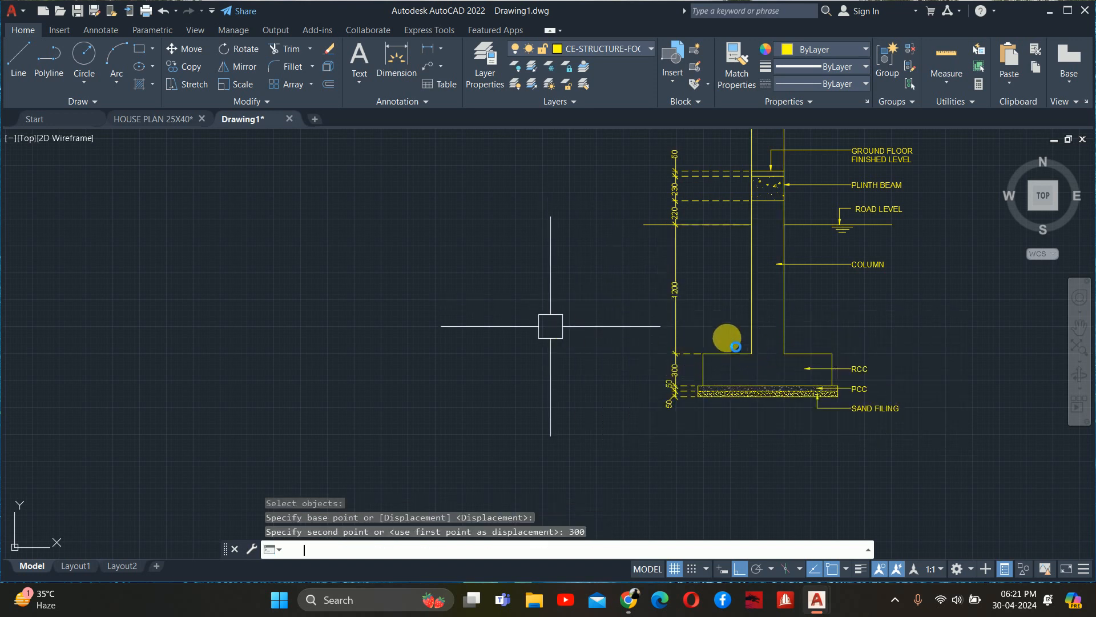
pyautogui.press('Escape')
pyautogui.scroll(2, 697, 296)
pyautogui.press('Escape')
pyautogui.press('Escape')
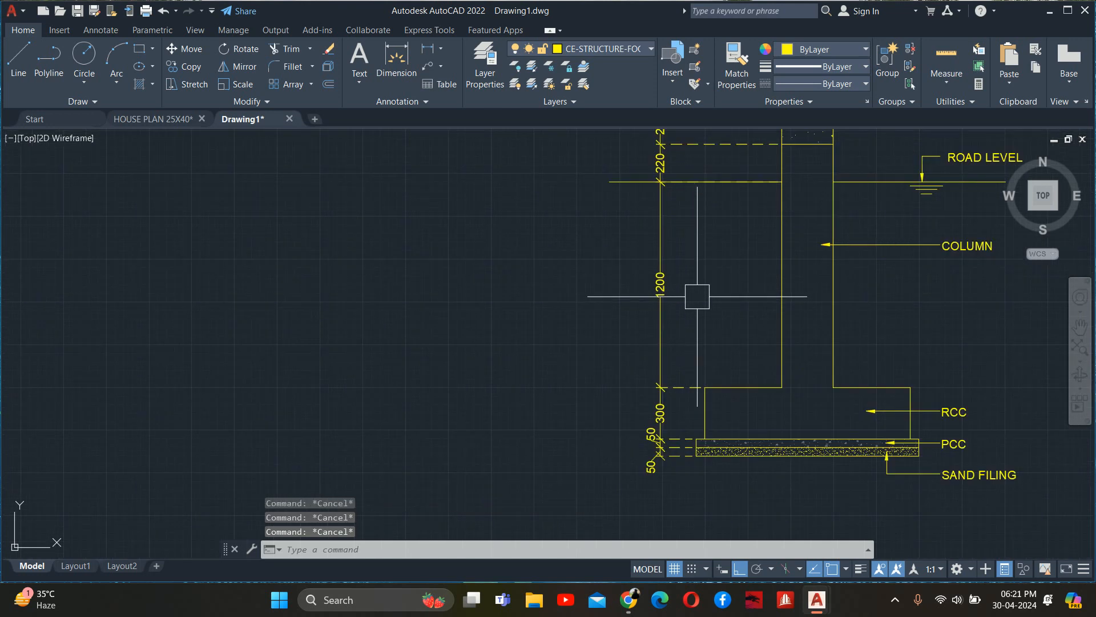
# - Add a horizontal linear dimension below the base layers for their projection beyond the footing's left edge
pyautogui.moveTo(882, 373)
pyautogui.mouseDown(button='middle')
pyautogui.moveTo(675, 407)
pyautogui.moveTo(647, 302)
pyautogui.mouseUp(button='middle')
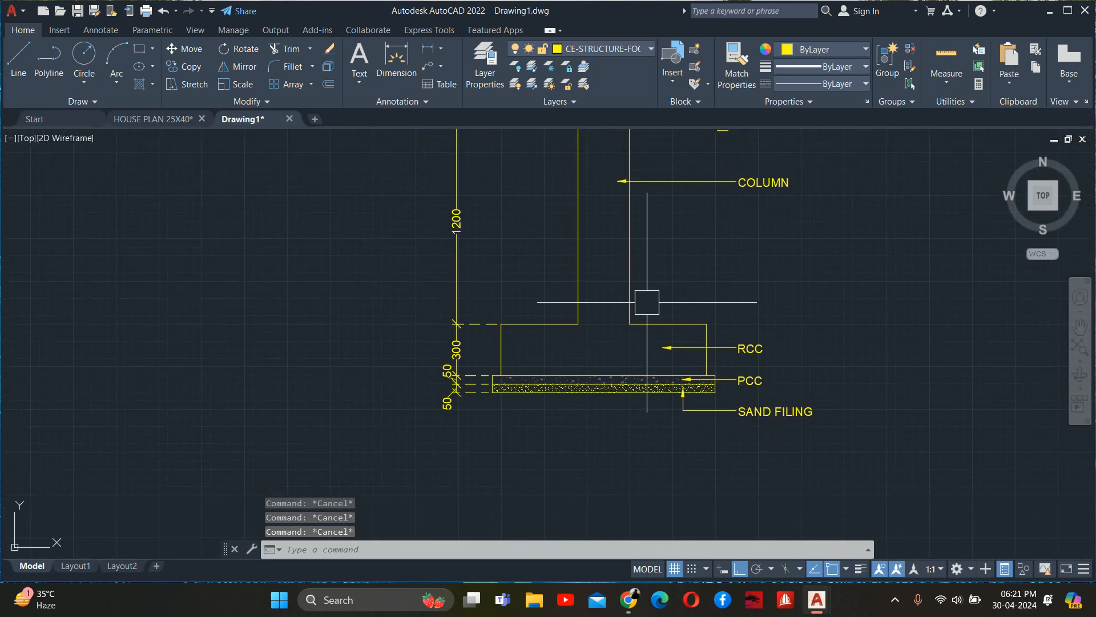
pyautogui.write('DLI')
pyautogui.press('Return')
pyautogui.scroll(4, 498, 379)
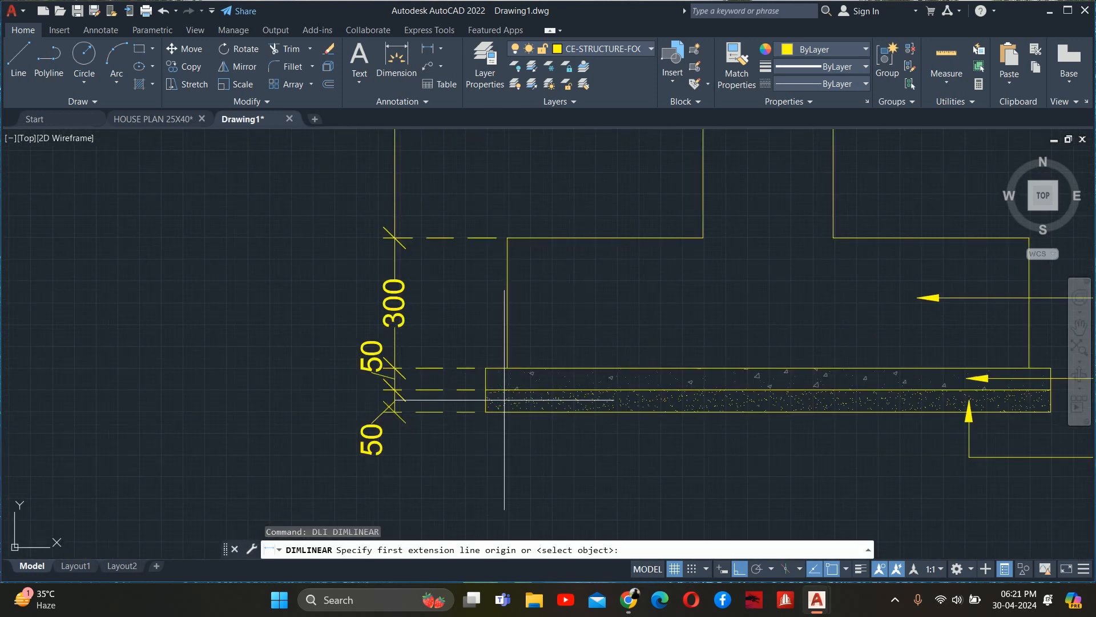
pyautogui.click(486, 411)
pyautogui.click(486, 368)
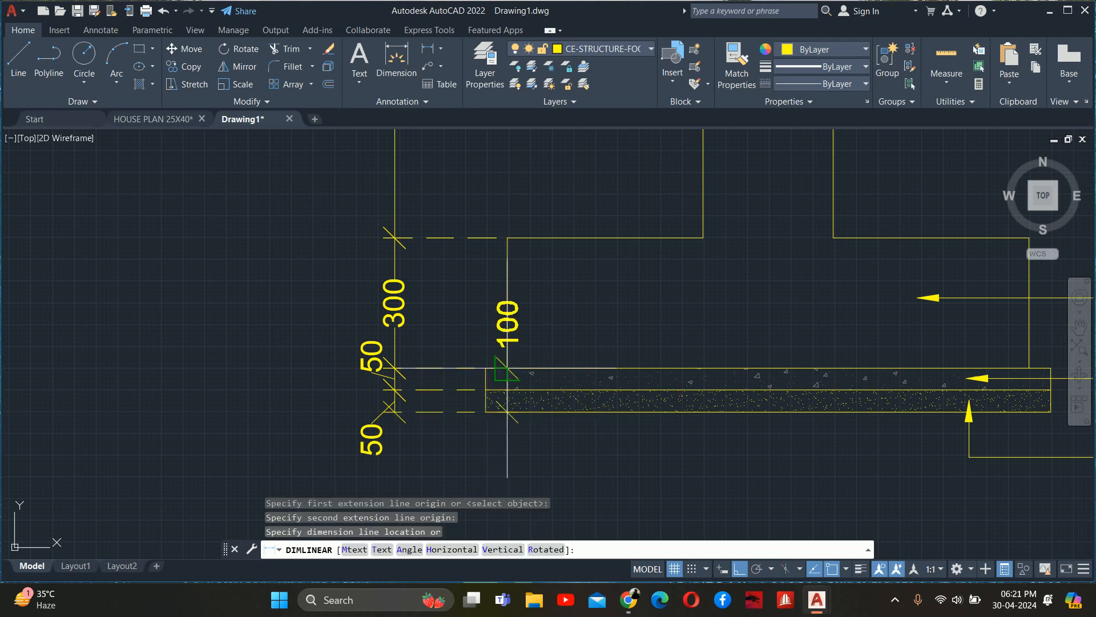
pyautogui.scroll(-3, 526, 368)
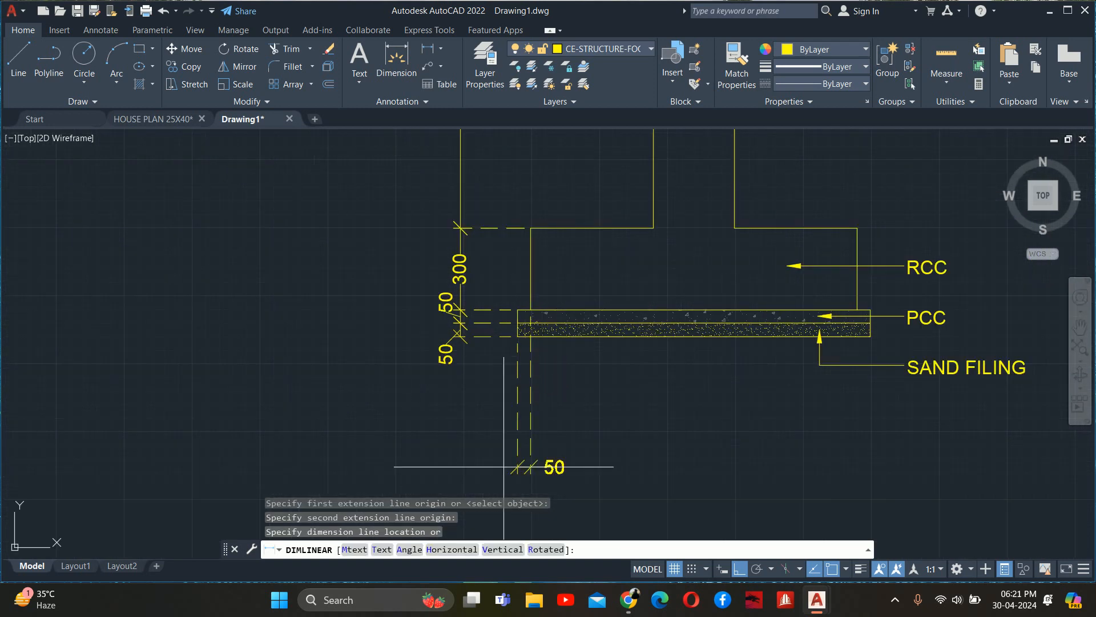
pyautogui.scroll(3, 527, 418)
pyautogui.click(562, 421)
pyautogui.press('Escape')
# - Move the text of the left projection dimension outside its extension lines, to the left
pyautogui.click(527, 418)
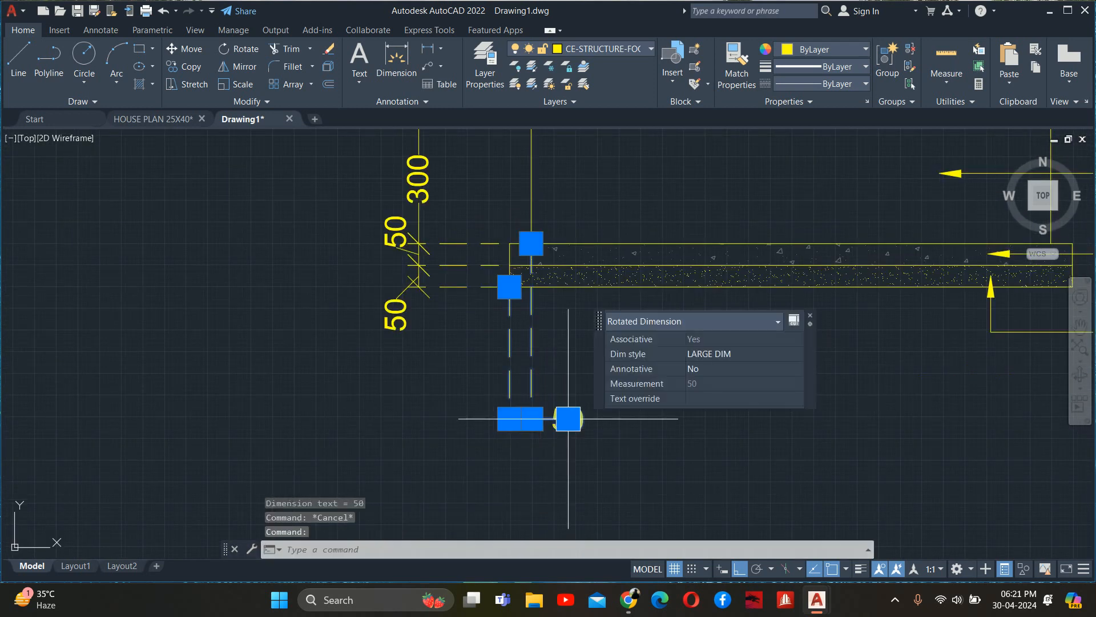
pyautogui.click(567, 418)
pyautogui.click(469, 409)
pyautogui.press('Escape')
pyautogui.press('Escape')
# - Continue the horizontal dimension chain across the footing width and the base layers' projection at the right end
pyautogui.scroll(-2, 554, 384)
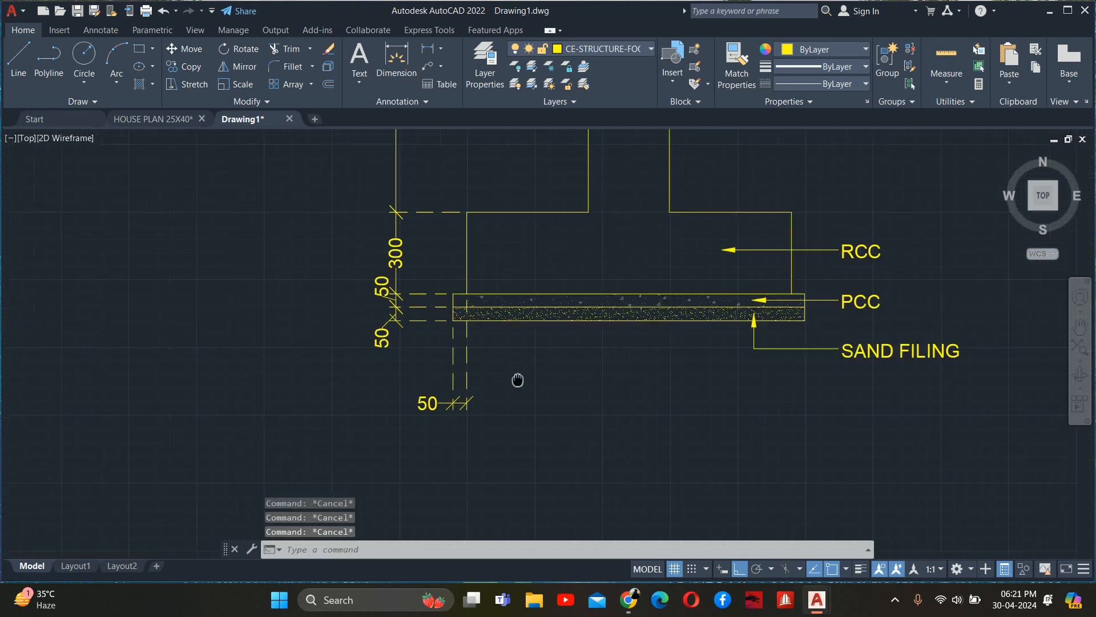
pyautogui.moveTo(518, 379); pyautogui.dragTo(502, 372, button='middle')
pyautogui.write('dco')
pyautogui.press('Return')
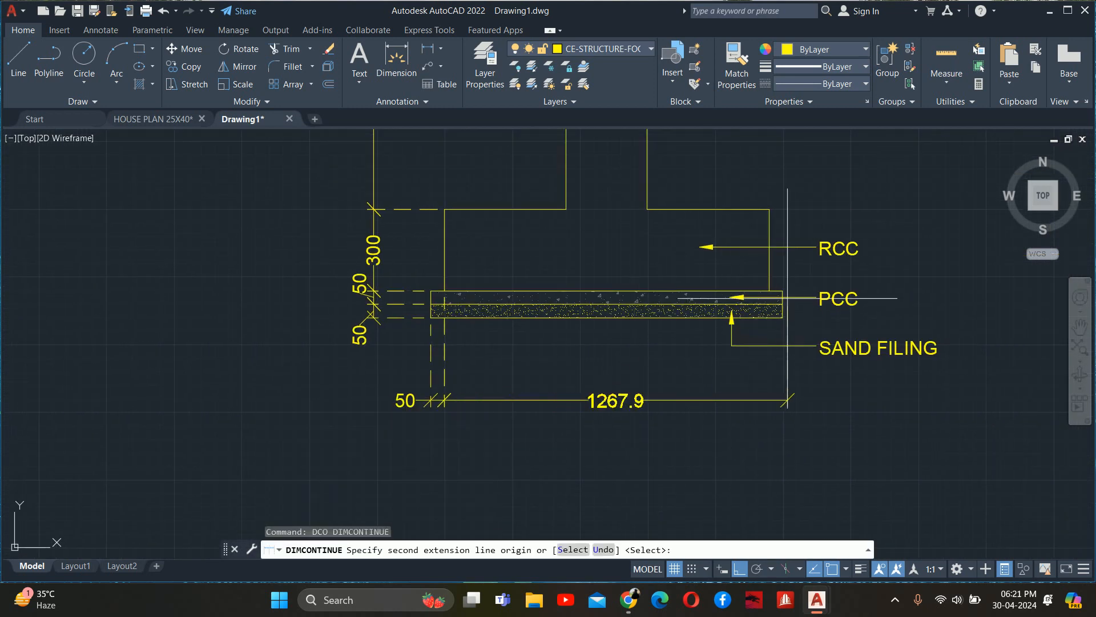
pyautogui.scroll(2, 782, 300)
pyautogui.click(769, 317)
pyautogui.click(777, 331)
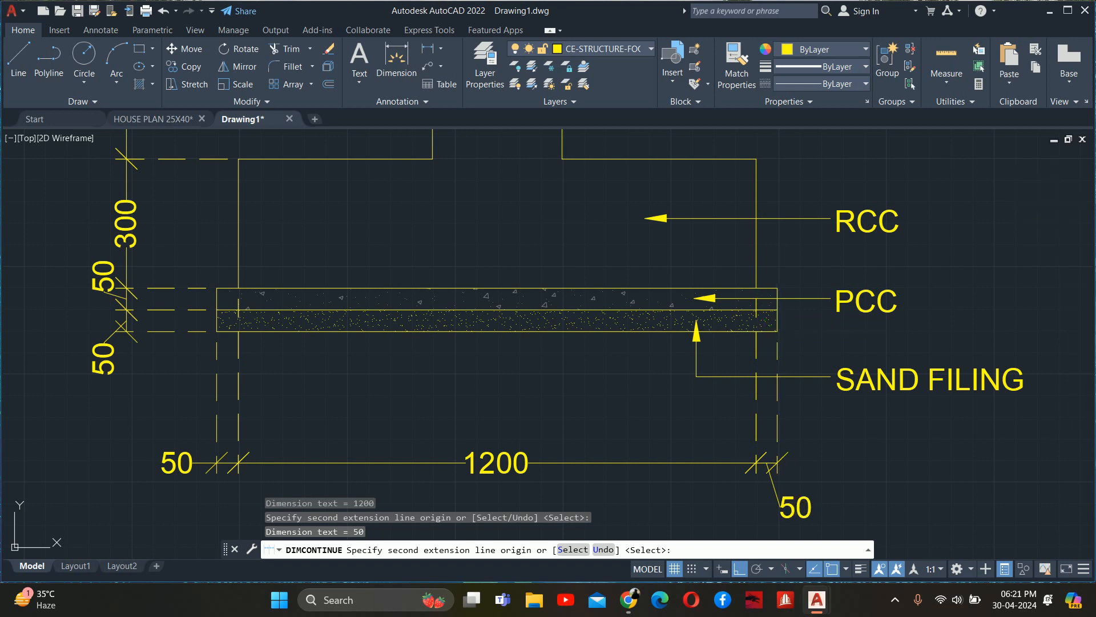
pyautogui.press('Escape')
pyautogui.press('Escape')
pyautogui.press('Escape')
# - Stretch the horizontal dimension chain below the footing straight up, closer to the base layers
pyautogui.scroll(-2, 707, 341)
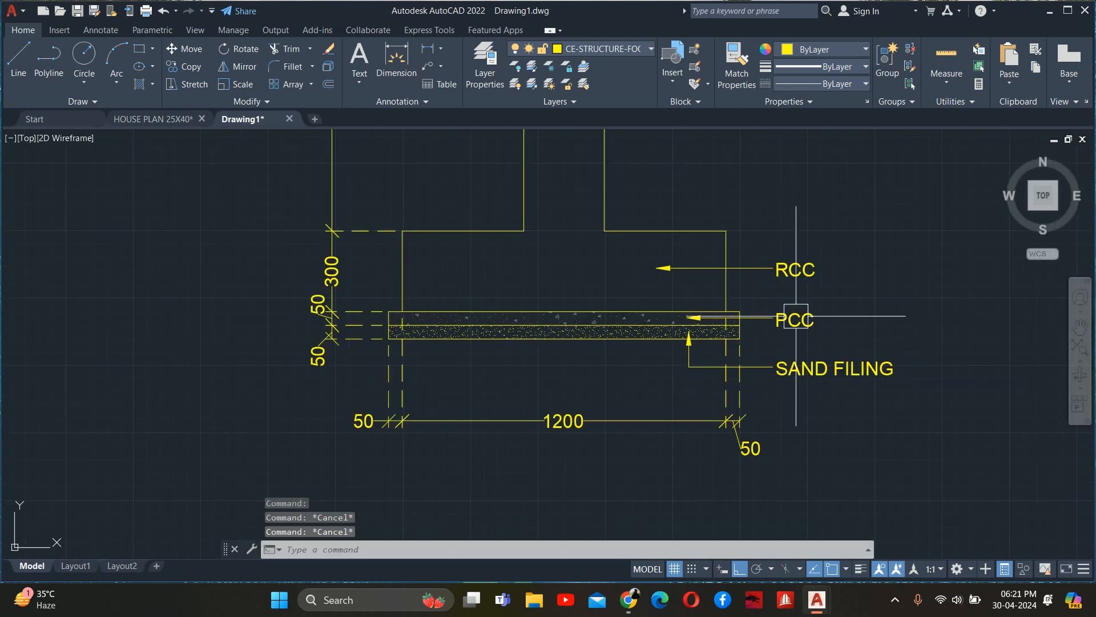
pyautogui.scroll(-3, 714, 338)
pyautogui.scroll(1, 674, 339)
pyautogui.write('s')
pyautogui.press('Return')
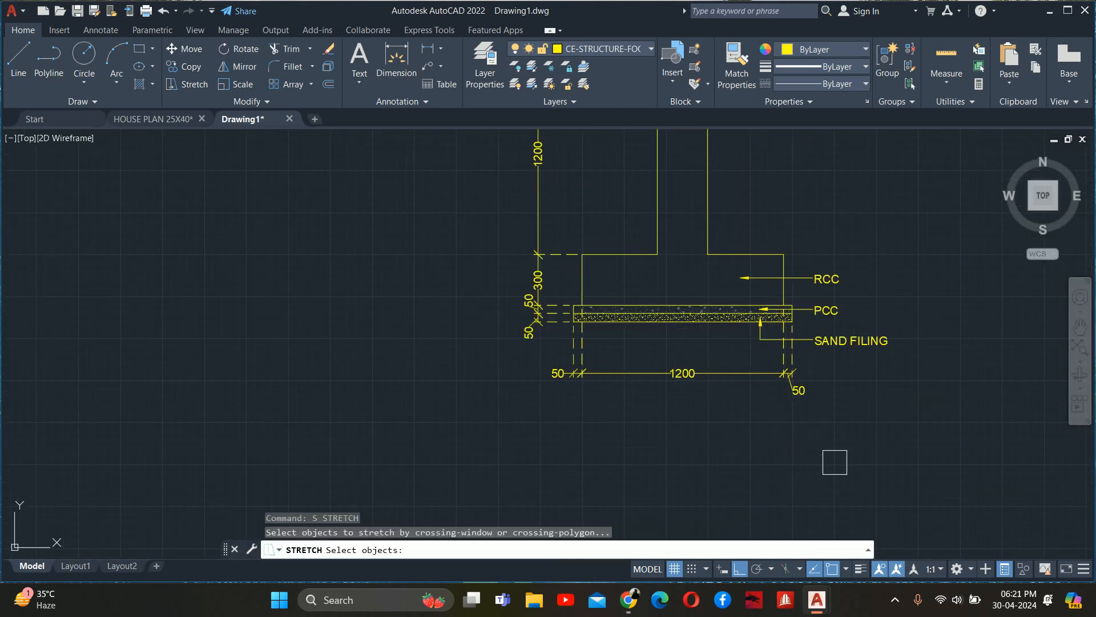
pyautogui.click(840, 460)
pyautogui.click(481, 351)
pyautogui.press('Return')
pyautogui.click(455, 370)
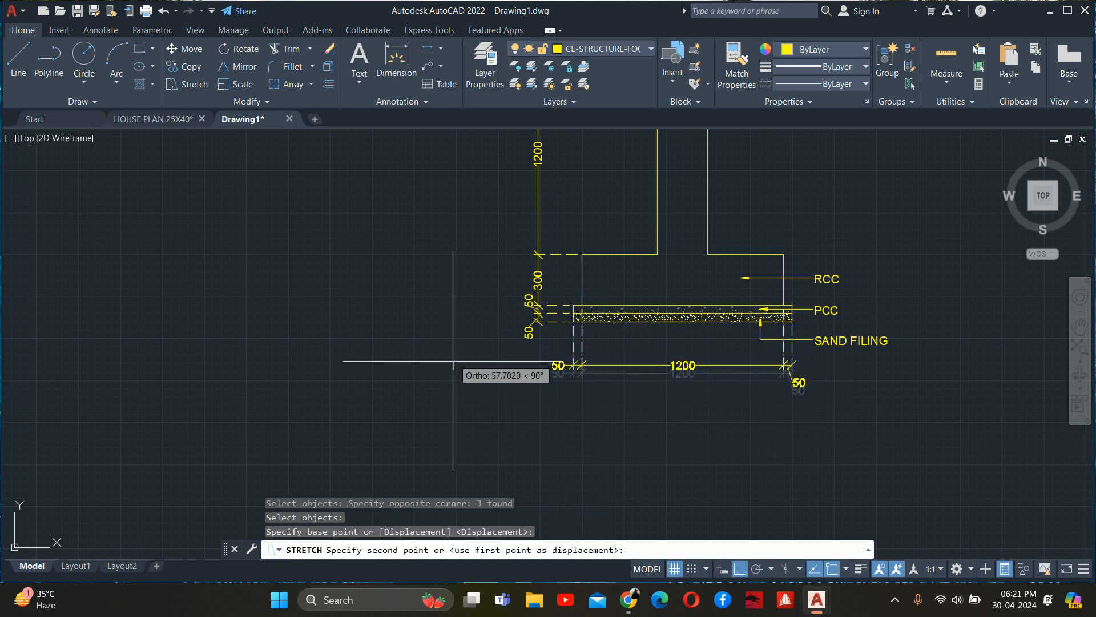
pyautogui.click(455, 349)
pyautogui.press('Escape')
pyautogui.press('Escape')
pyautogui.press('Escape')
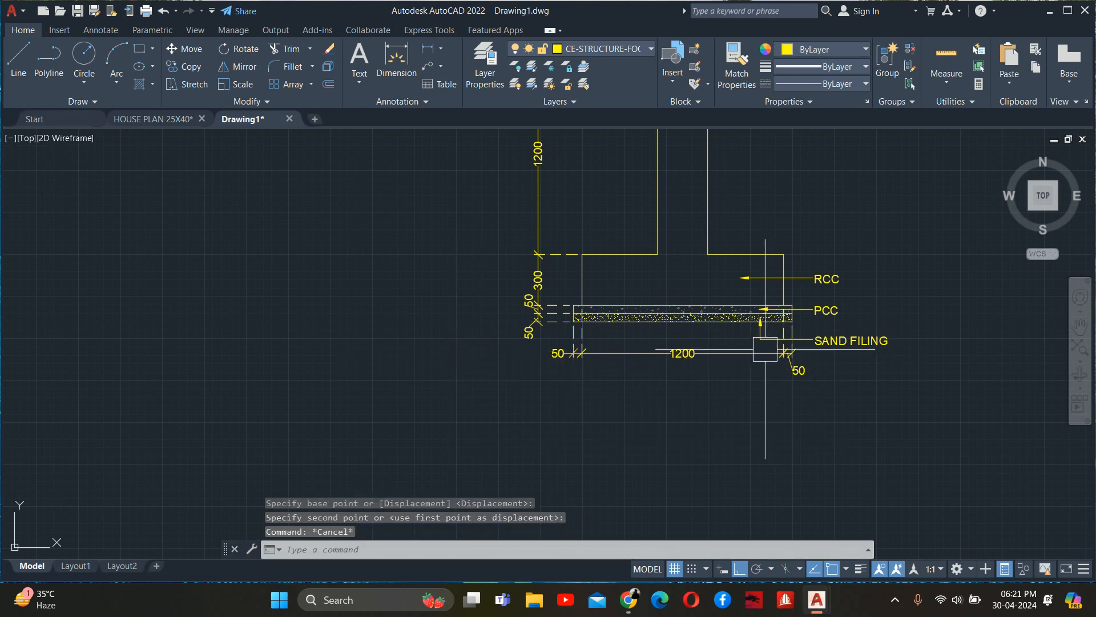
# - Stretch the whole footing and plinth portion, with its labels and dimensions, straight down to lengthen the column above the ground floor level
pyautogui.scroll(2, 767, 347)
pyautogui.scroll(-4, 854, 372)
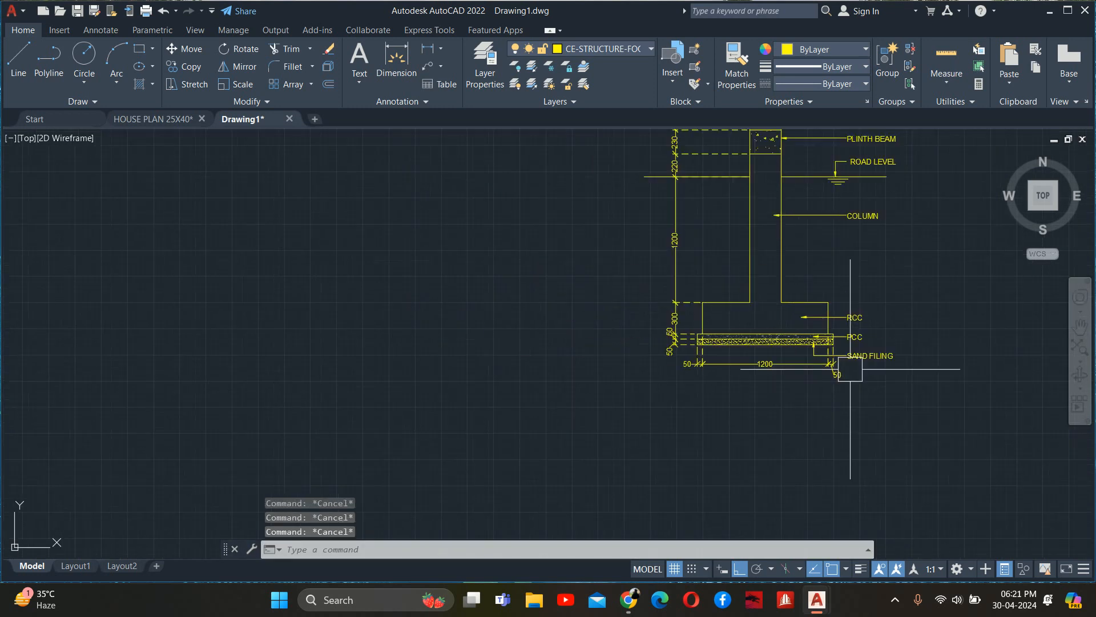
pyautogui.moveTo(770, 340)
pyautogui.mouseDown(button='middle')
pyautogui.moveTo(780, 343)
pyautogui.moveTo(766, 426)
pyautogui.mouseUp(button='middle')
pyautogui.moveTo(766, 264); pyautogui.dragTo(767, 374, button='middle')
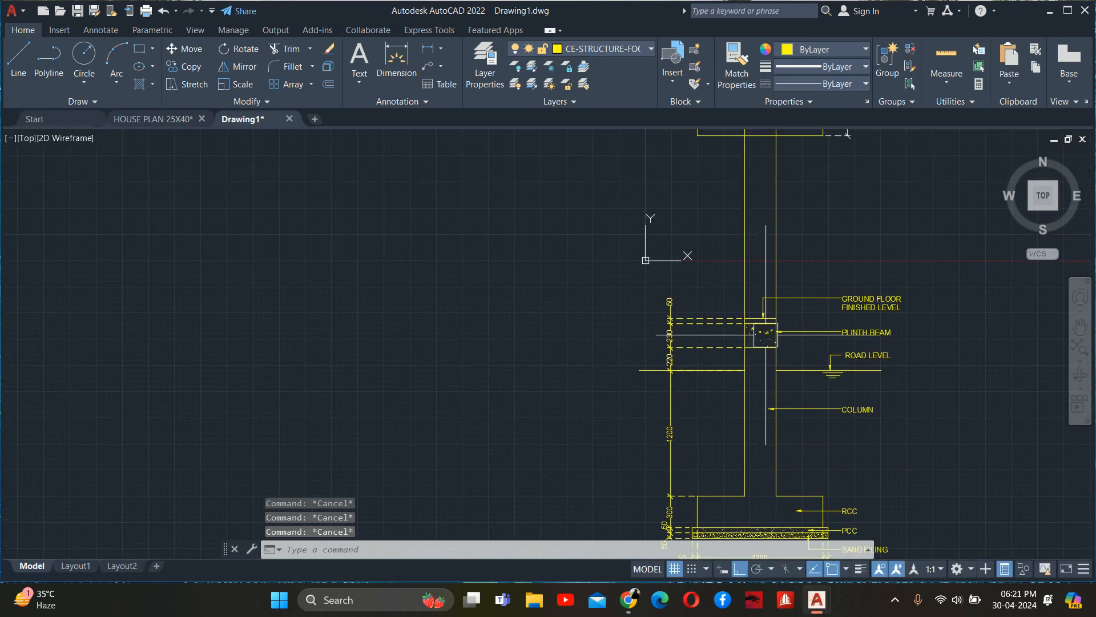
pyautogui.scroll(-2, 765, 236)
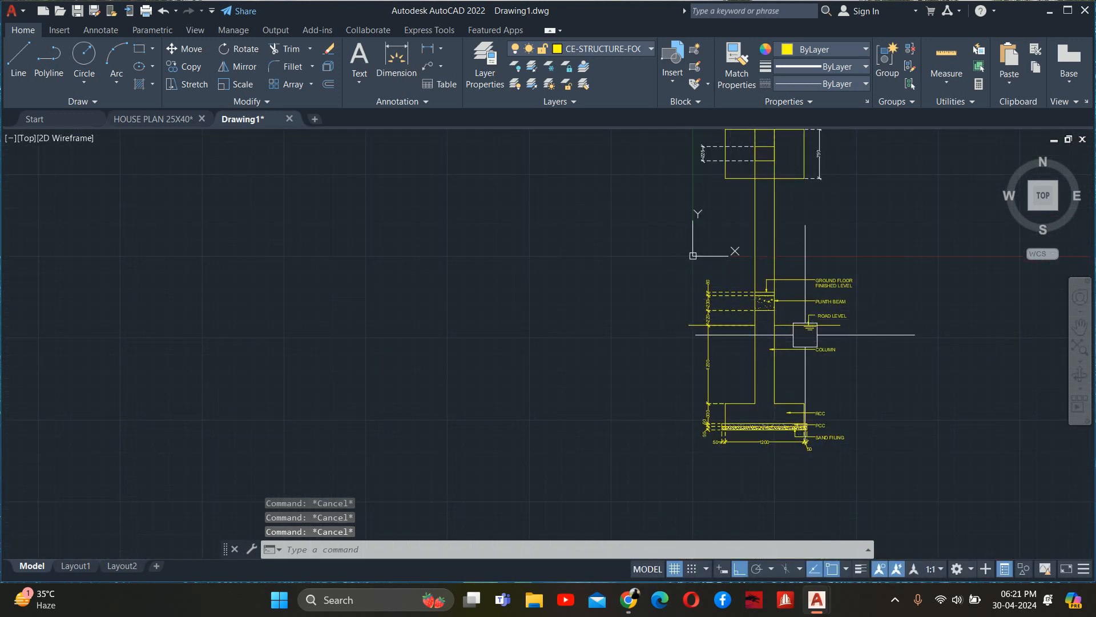
pyautogui.write('s')
pyautogui.press('Return')
pyautogui.click(917, 490)
pyautogui.click(531, 252)
pyautogui.press('Return')
pyautogui.click(465, 257)
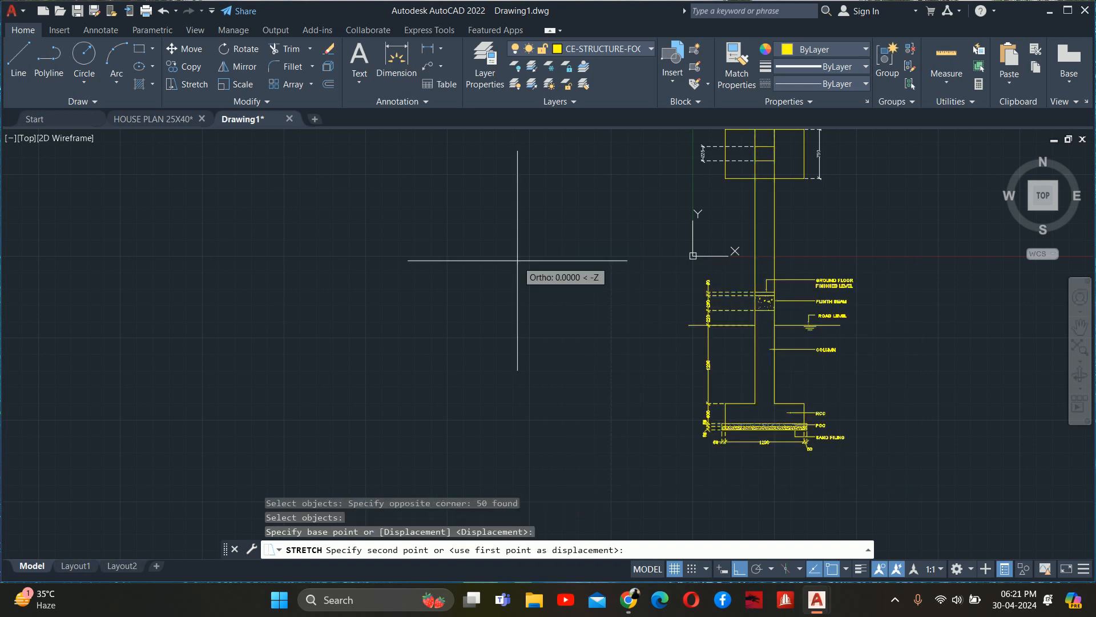
pyautogui.moveTo(521, 300); pyautogui.dragTo(520, 220, button='middle')
pyautogui.scroll(-2, 521, 222)
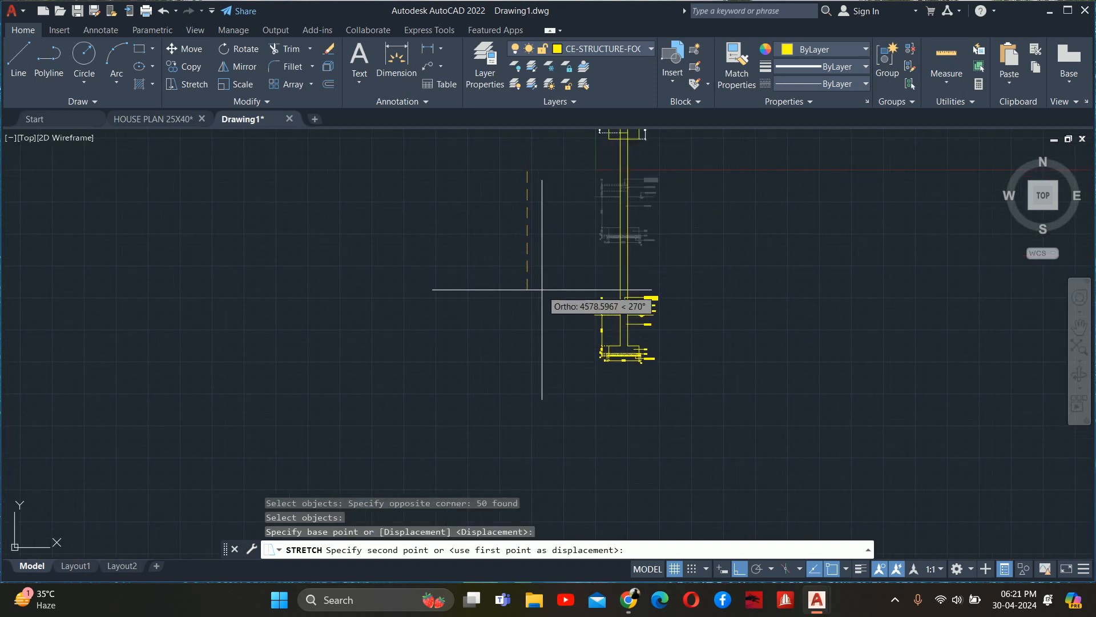
pyautogui.click(621, 337)
pyautogui.scroll(7, 594, 274)
pyautogui.press('Escape')
pyautogui.press('Escape')
pyautogui.press('Escape')
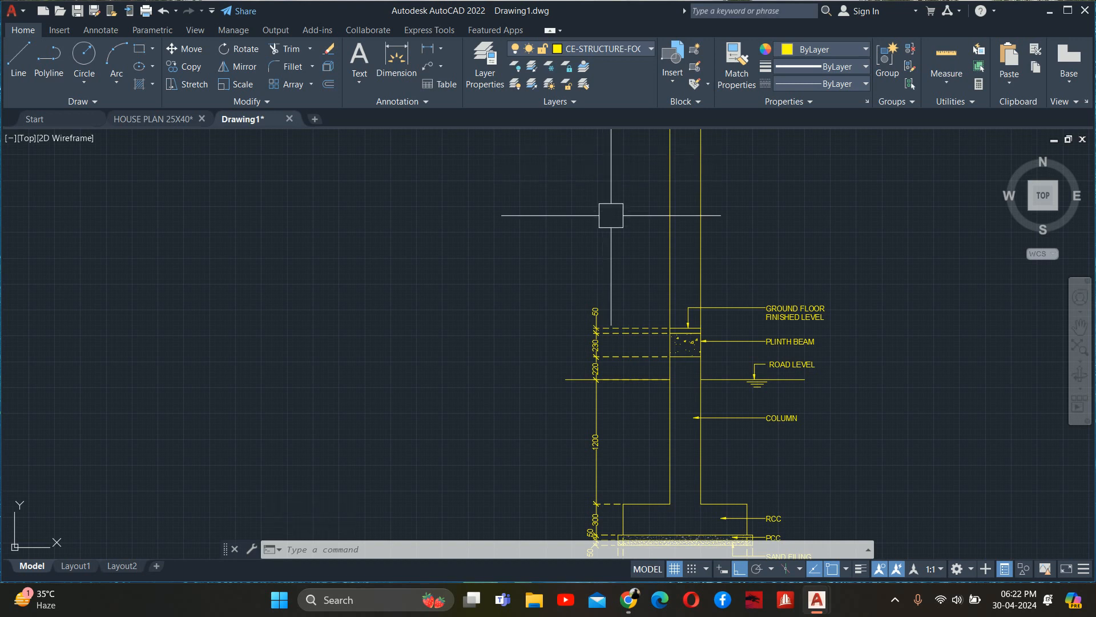
# - Offset the road level line on the column's left side upward by 3000
pyautogui.moveTo(698, 313)
pyautogui.mouseDown(button='middle')
pyautogui.moveTo(724, 325)
pyautogui.moveTo(724, 378)
pyautogui.mouseUp(button='middle')
pyautogui.press('Escape')
pyautogui.press('Escape')
pyautogui.press('Escape')
pyautogui.write('0')
pyautogui.press('Return')
pyautogui.write('3000')
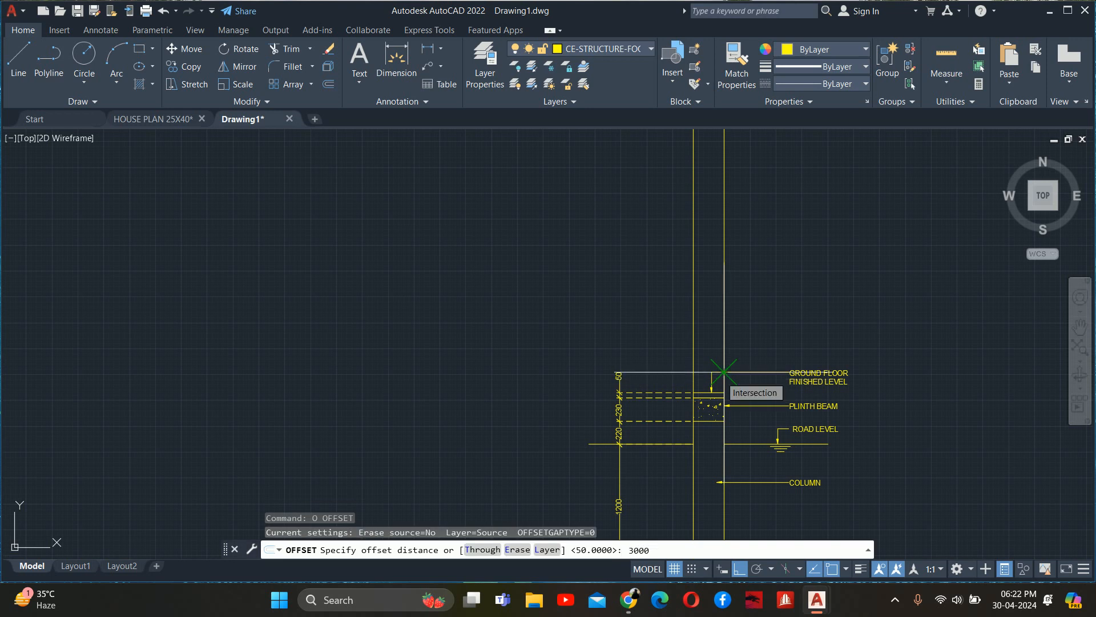
pyautogui.press('Return')
pyautogui.click(668, 446)
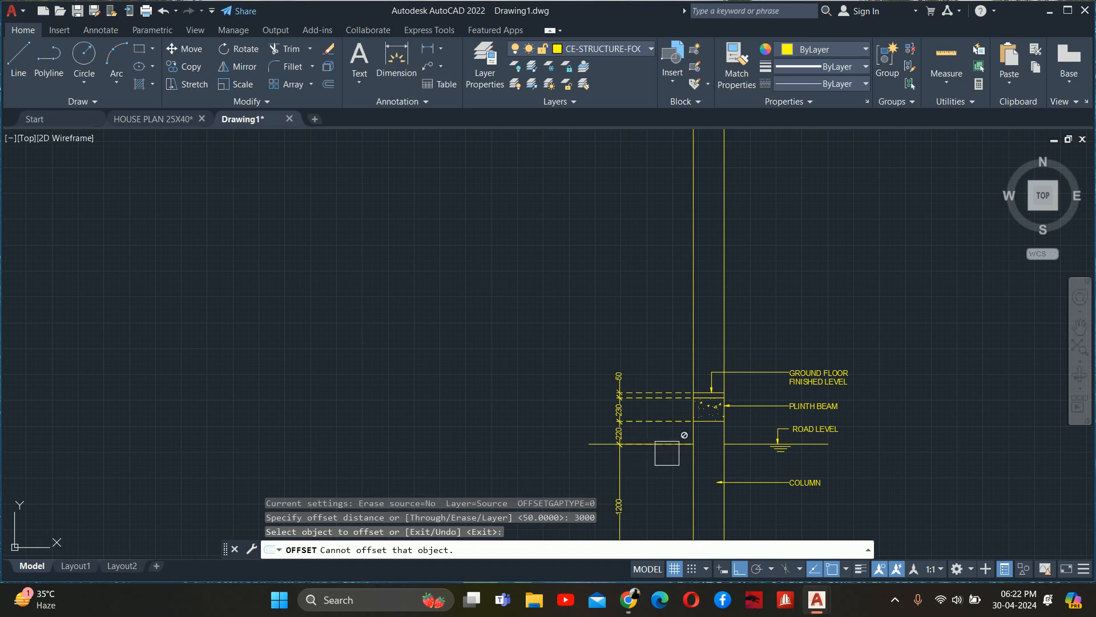
pyautogui.click(602, 450)
pyautogui.click(577, 240)
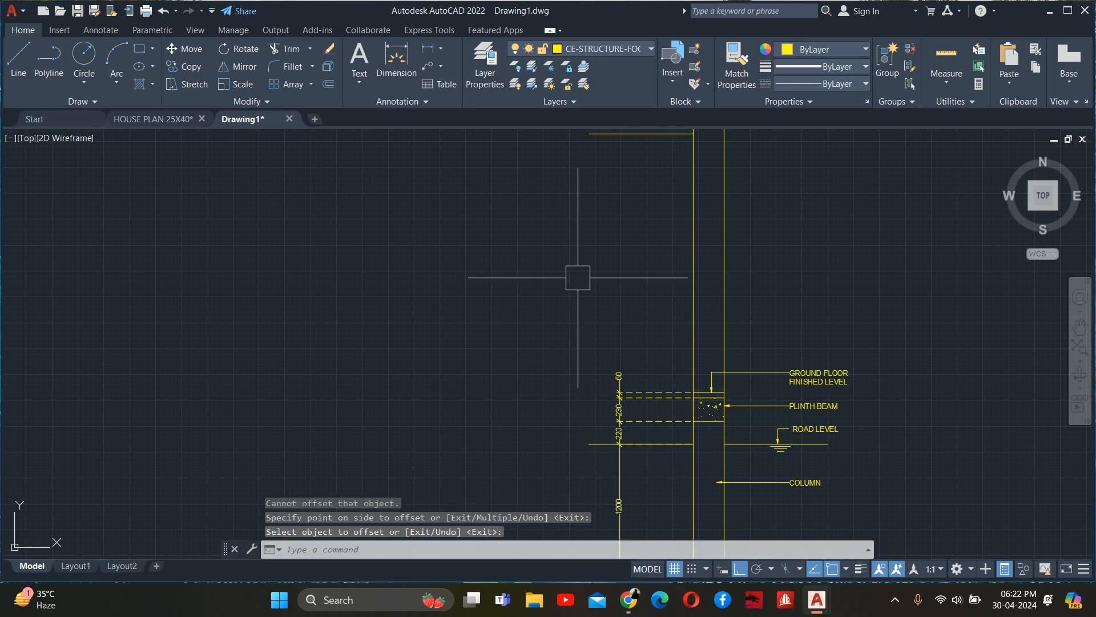
pyautogui.moveTo(578, 274); pyautogui.dragTo(587, 427, button='middle')
pyautogui.press('Escape')
pyautogui.press('Escape')
pyautogui.press('Escape')
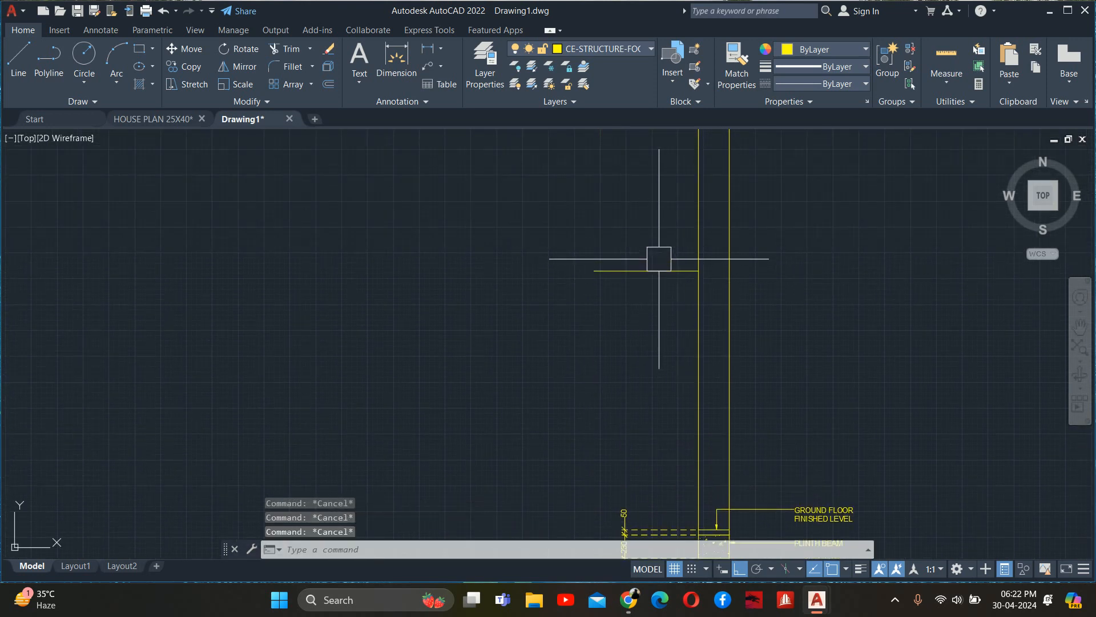
# - Extend the offset line across the column to its right edge and trim the part outside the left edge
pyautogui.scroll(3, 669, 315)
pyautogui.write('ex')
pyautogui.press('Return')
pyautogui.click(672, 283)
pyautogui.keyDown('shift'); pyautogui.click(661, 282); pyautogui.keyUp('shift')
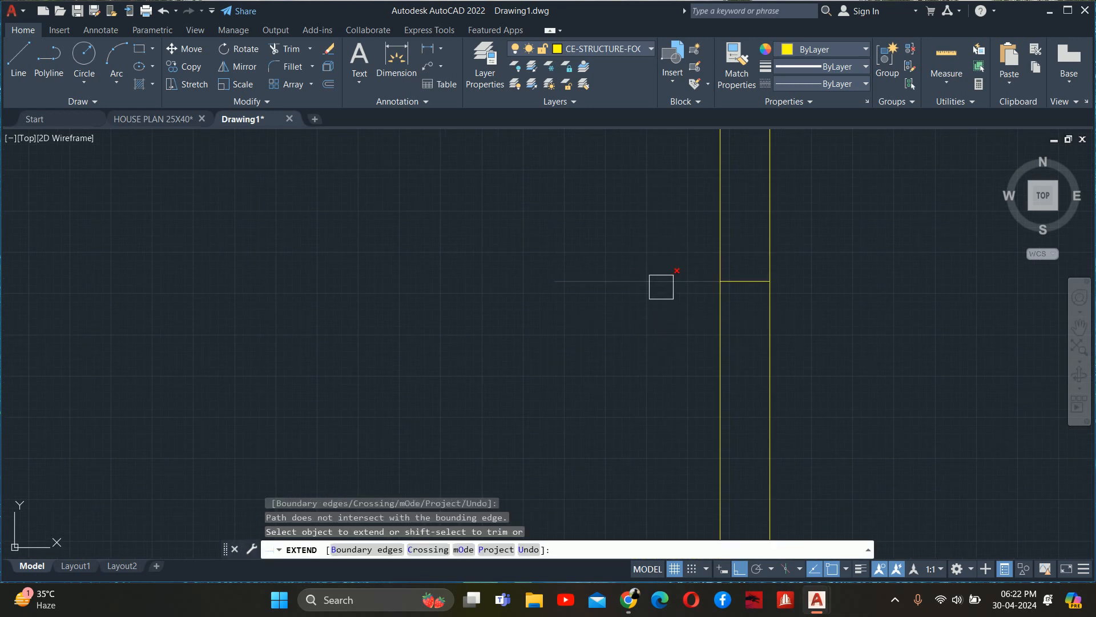
pyautogui.press('Escape')
pyautogui.press('Escape')
pyautogui.press('Escape')
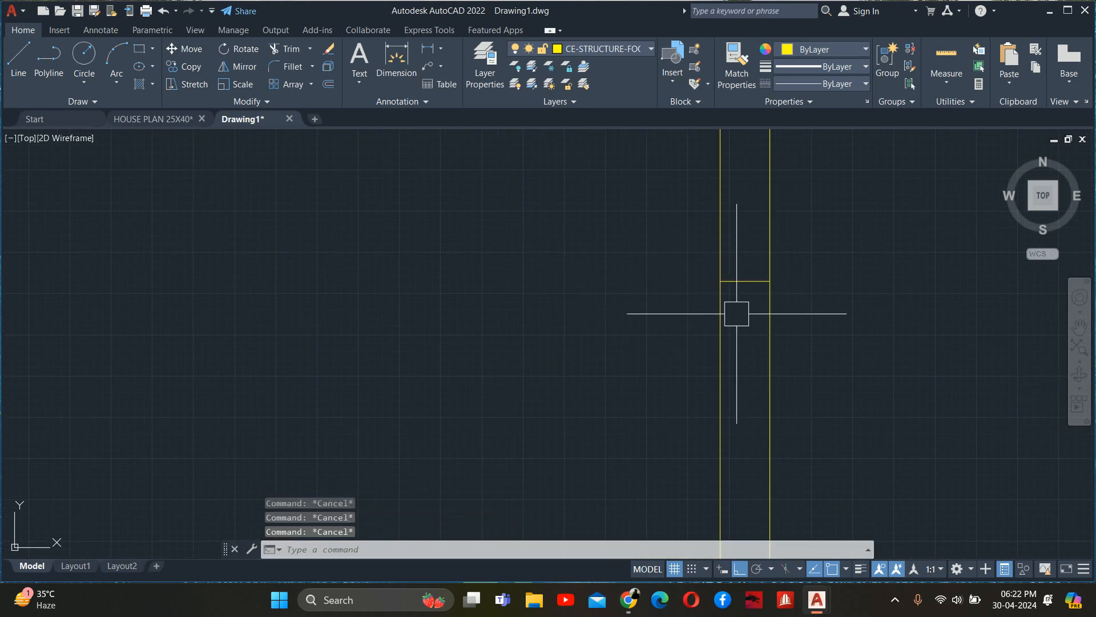
# - Offset the line across the column downward by 300
pyautogui.write('o')
pyautogui.press('Return')
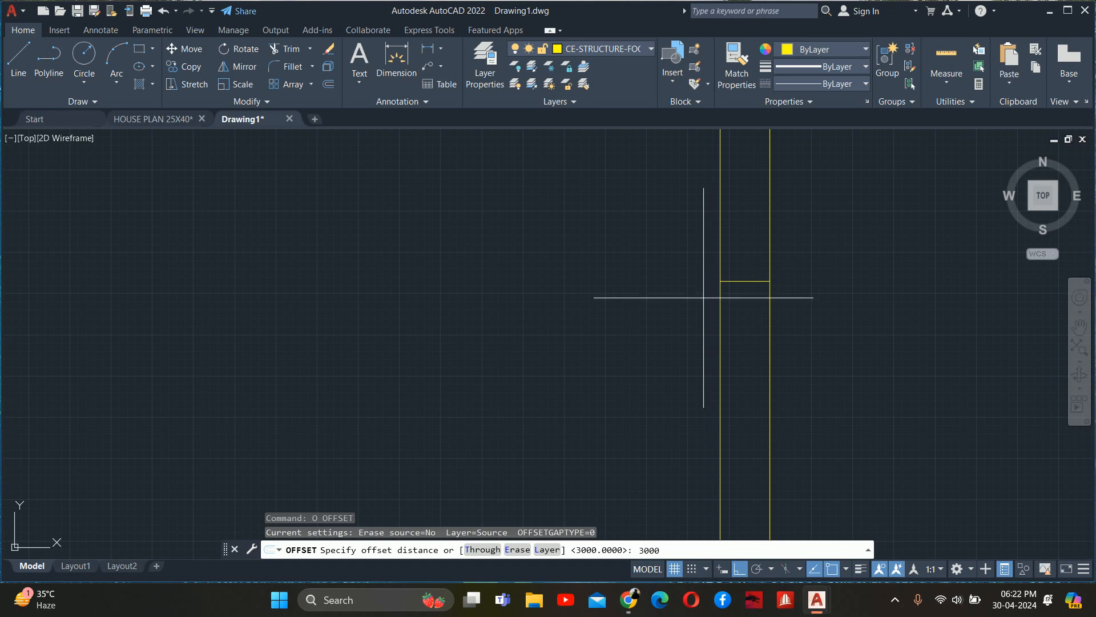
pyautogui.press('Return')
pyautogui.click(724, 282)
pyautogui.click(737, 366)
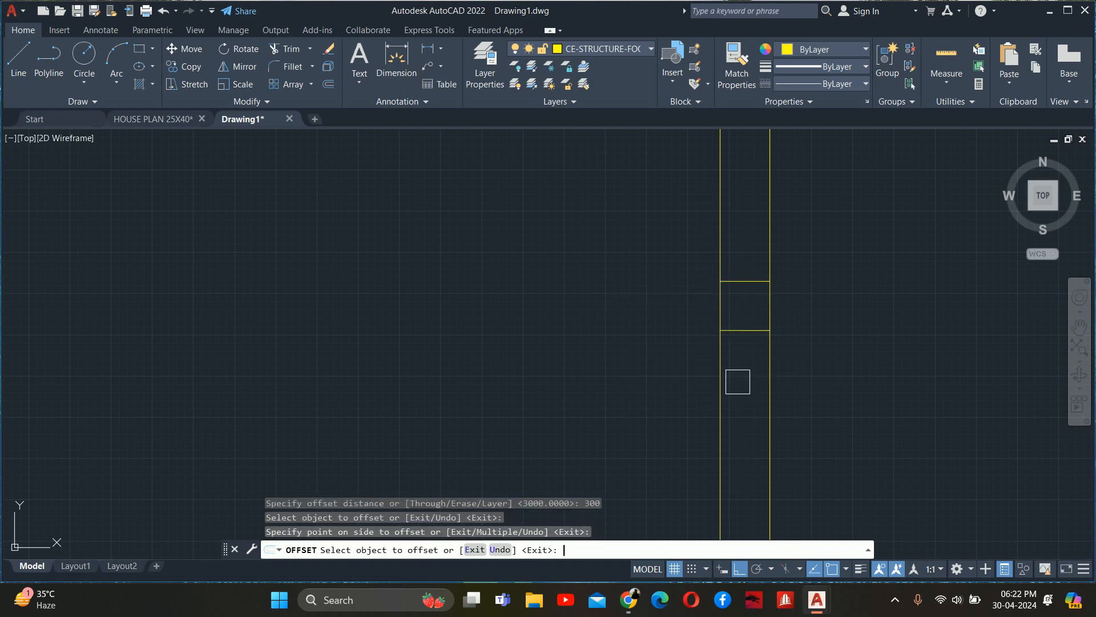
pyautogui.press('Escape')
pyautogui.press('Escape')
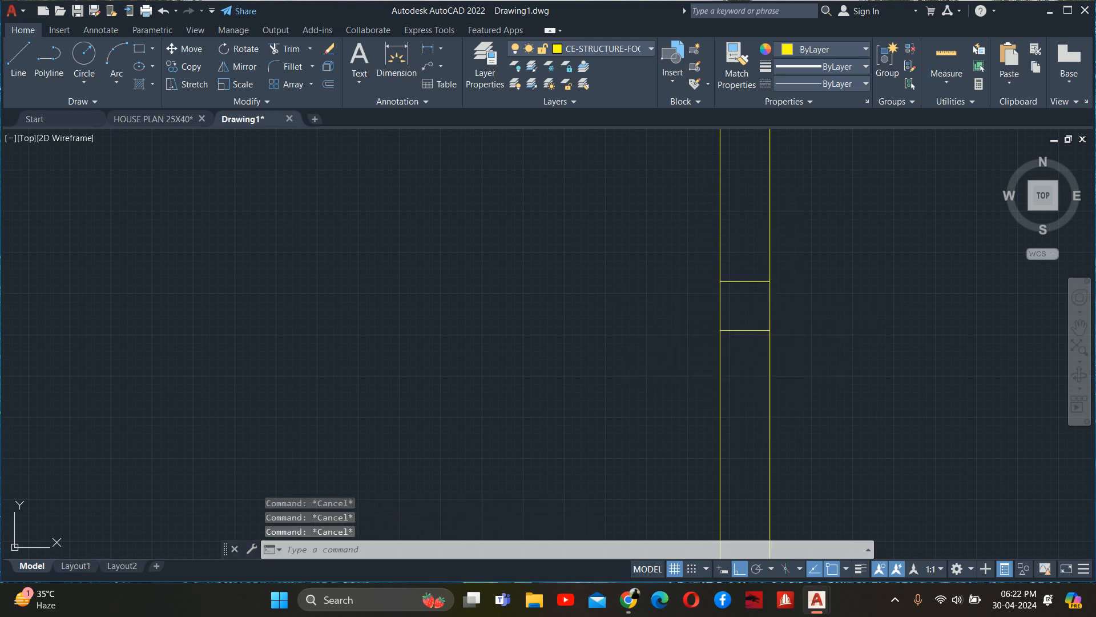
pyautogui.moveTo(798, 300); pyautogui.dragTo(763, 326, button='middle')
pyautogui.write('L')
pyautogui.press('Return')
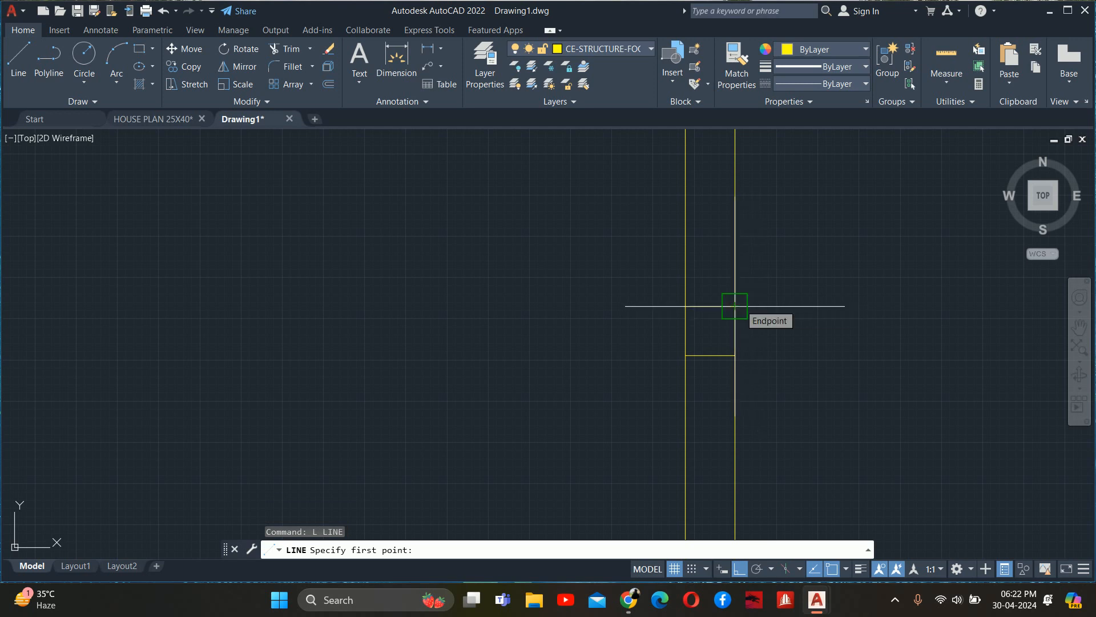
pyautogui.press('Escape')
pyautogui.press('Escape')
pyautogui.press('Escape')
pyautogui.press('Escape')
# - Erase the two offset lines crossing the column above the ground floor finished level
pyautogui.scroll(-2, 736, 308)
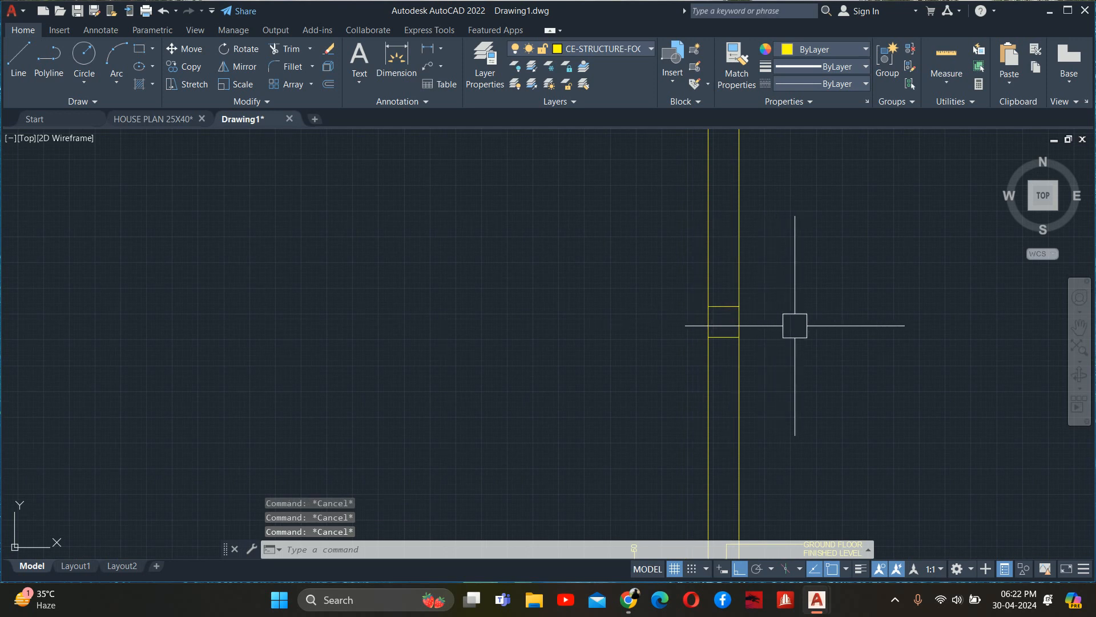
pyautogui.scroll(-2, 794, 326)
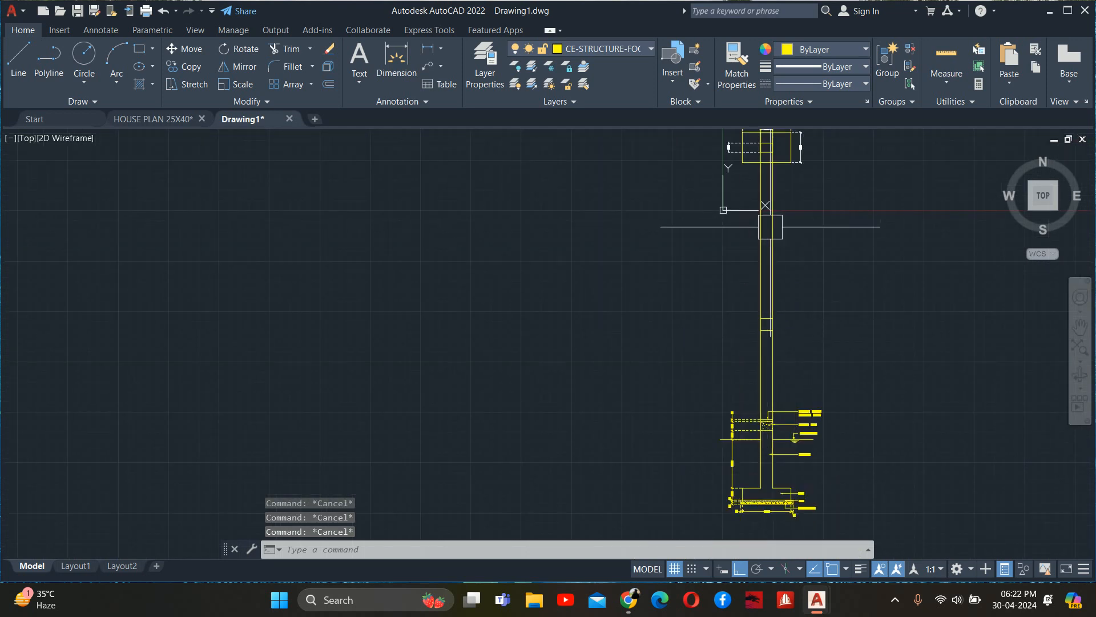
pyautogui.moveTo(765, 225)
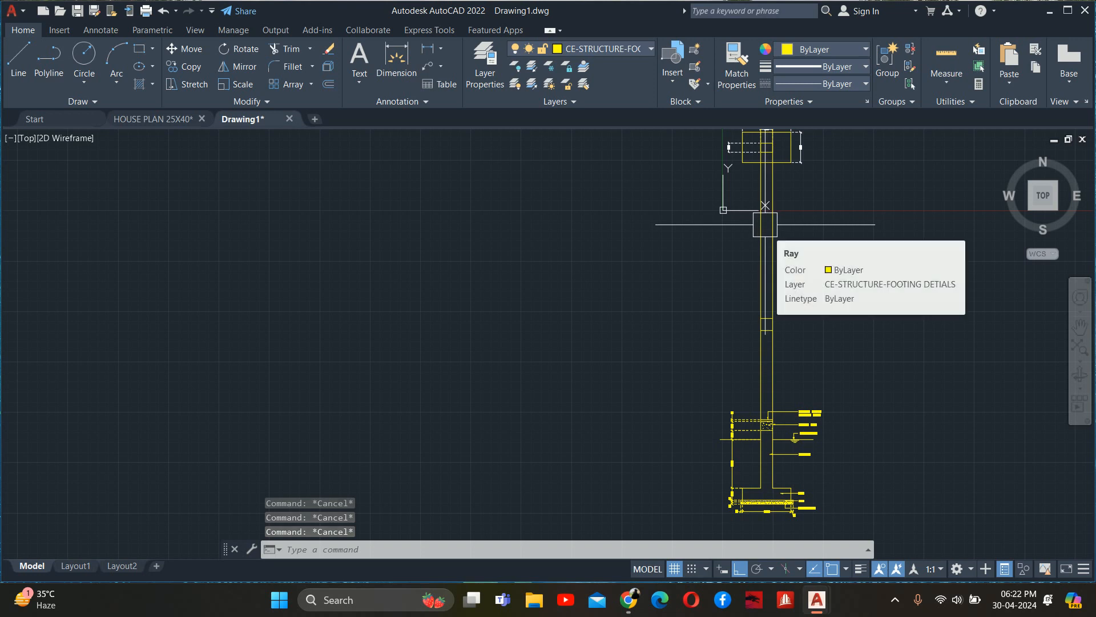
pyautogui.click(748, 307)
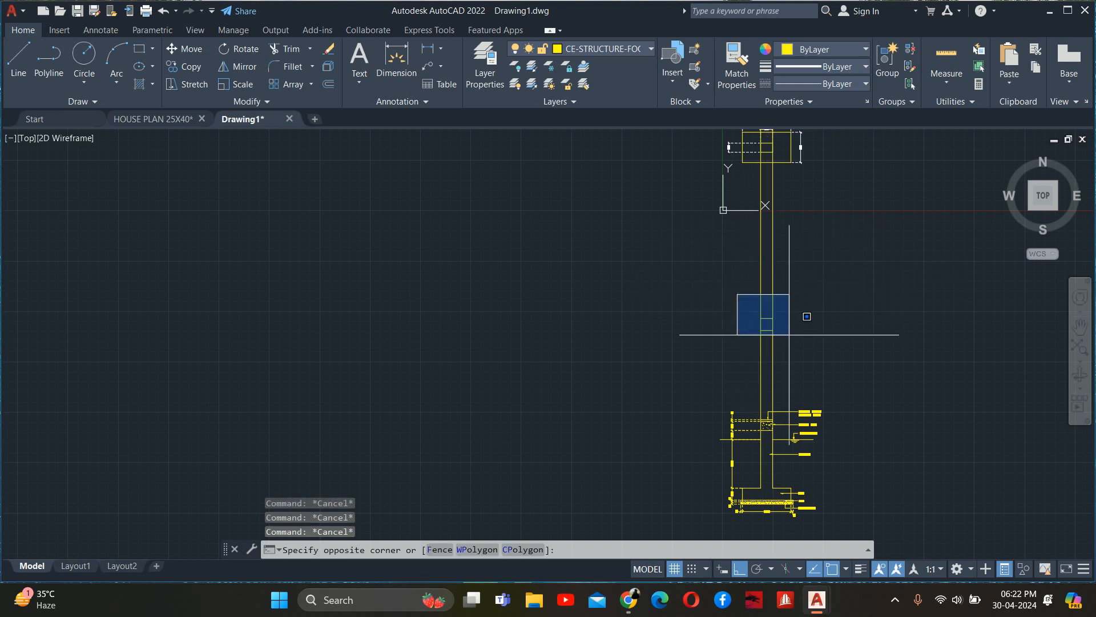
pyautogui.press('Delete')
pyautogui.press('Escape')
pyautogui.press('Escape')
pyautogui.scroll(2, 760, 387)
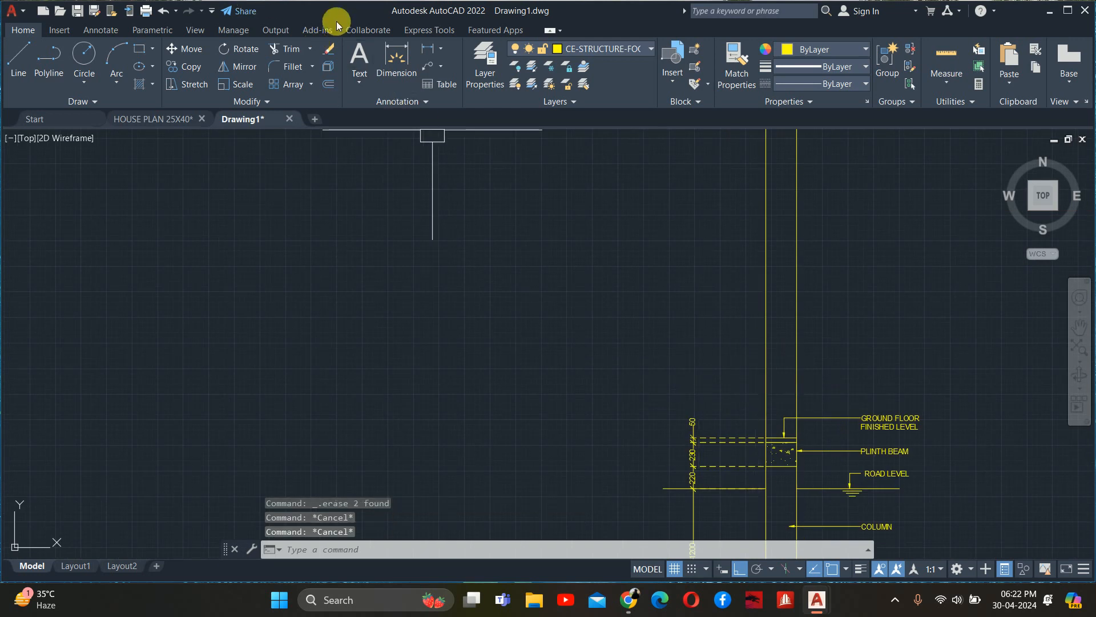
# - Draw a break-line symbol of size 10 across the column's full width above the ground floor finished level
pyautogui.click(400, 30)
pyautogui.click(564, 57)
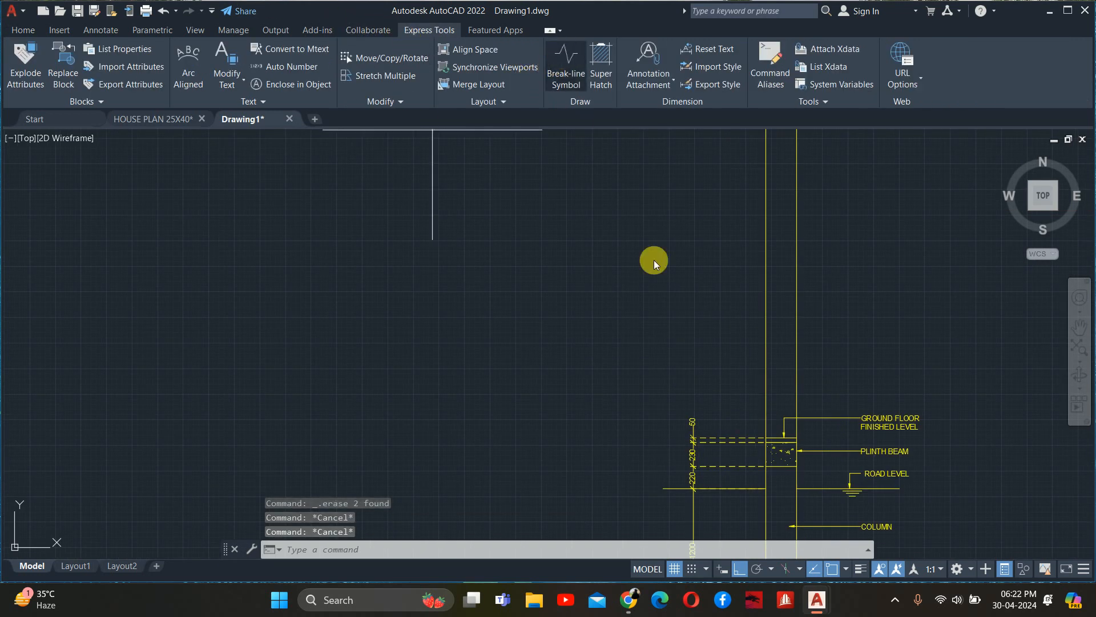
pyautogui.scroll(2, 734, 378)
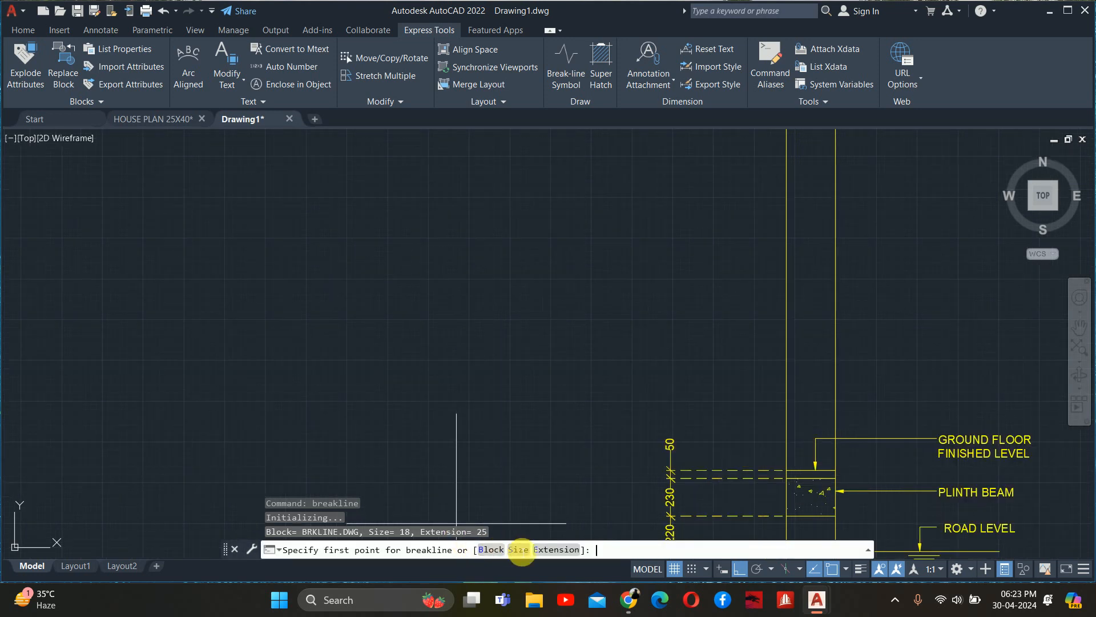
pyautogui.click(519, 550)
pyautogui.write('1')
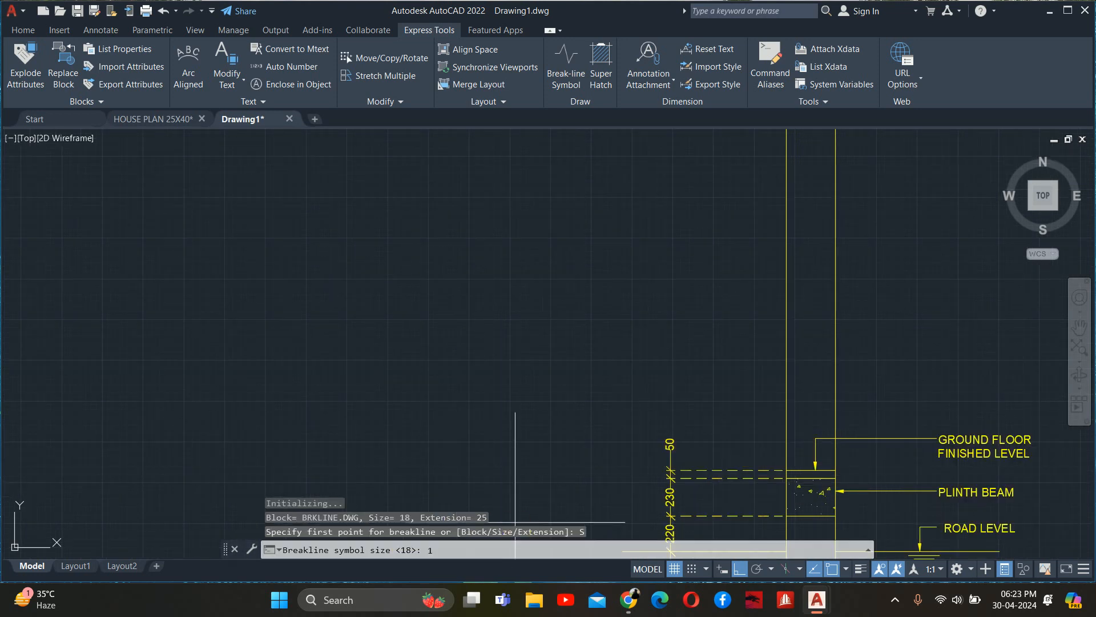
pyautogui.write('0')
pyautogui.press('Return')
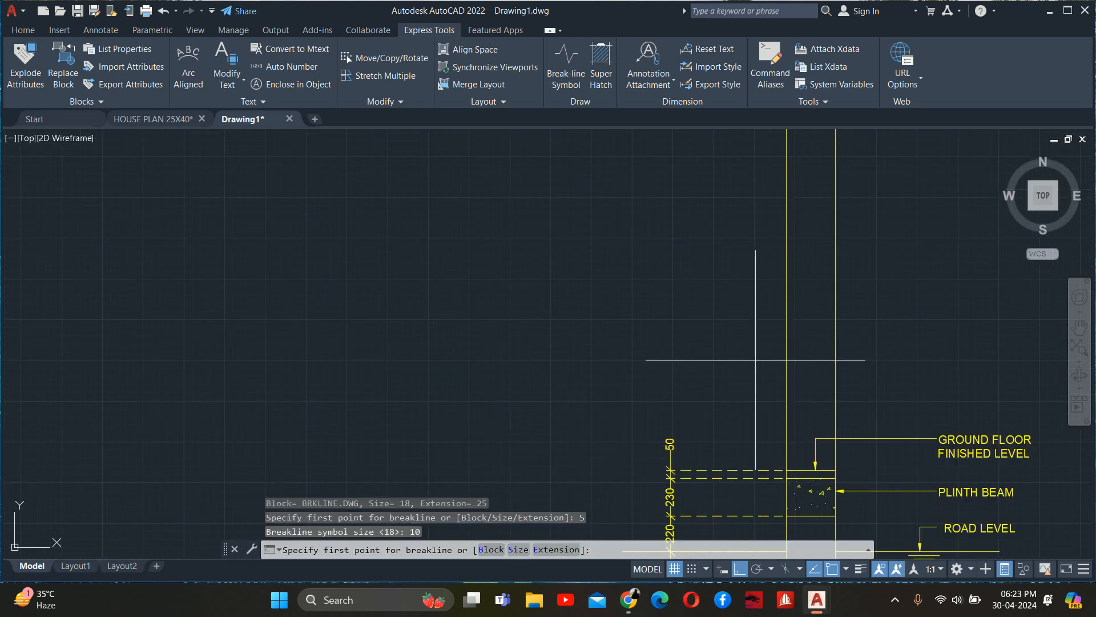
pyautogui.click(837, 337)
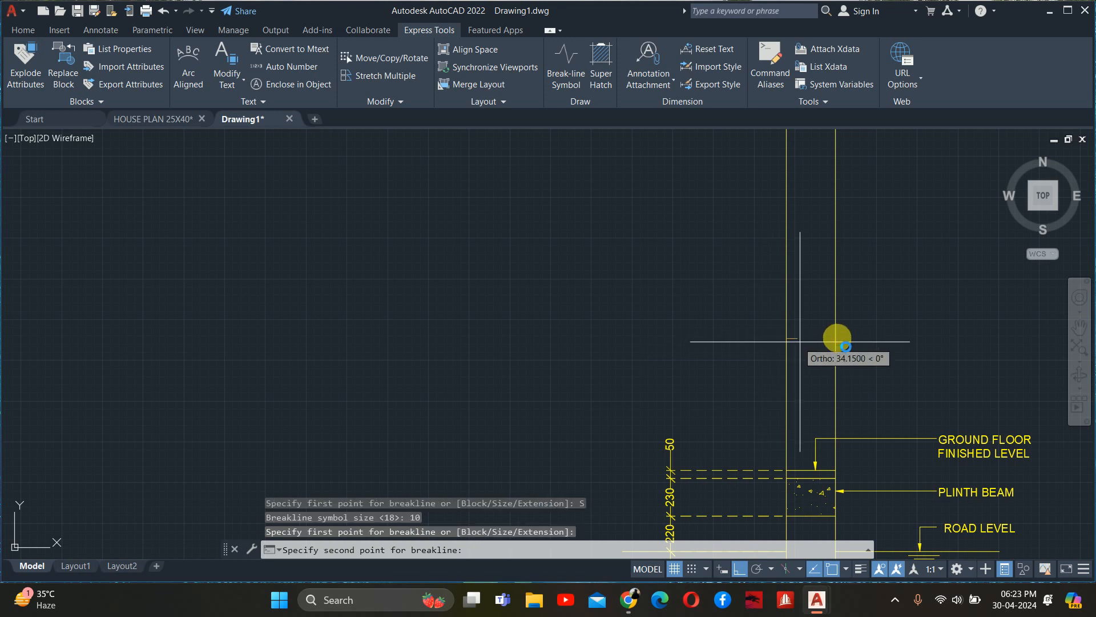
pyautogui.click(830, 341)
pyautogui.press('Escape')
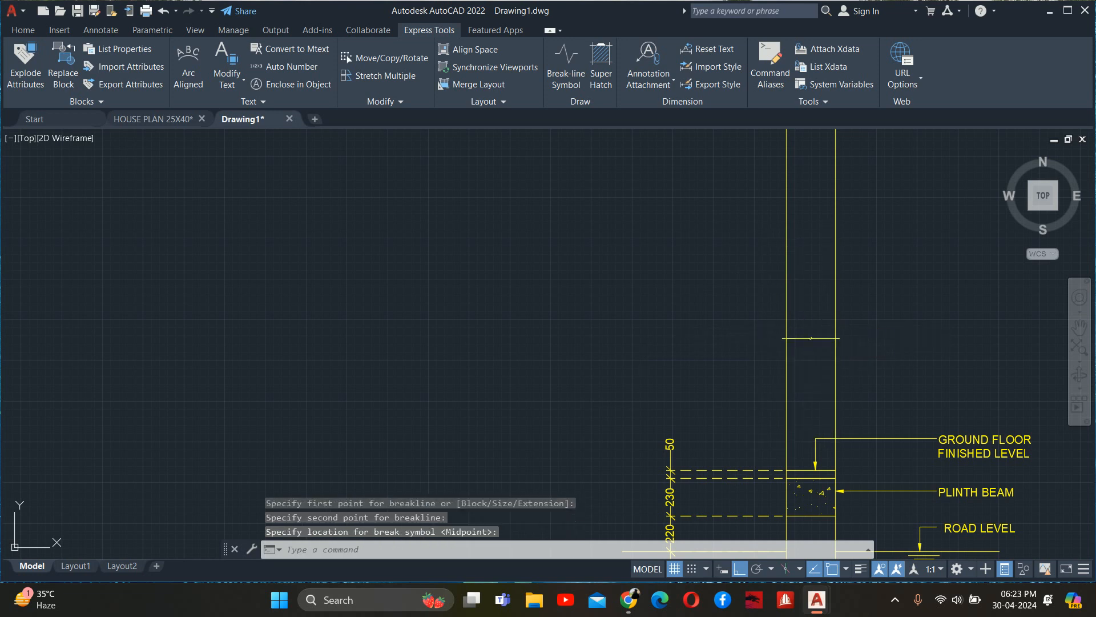
pyautogui.press('Escape')
pyautogui.press('Escape')
pyautogui.scroll(6, 810, 344)
pyautogui.scroll(-6, 821, 337)
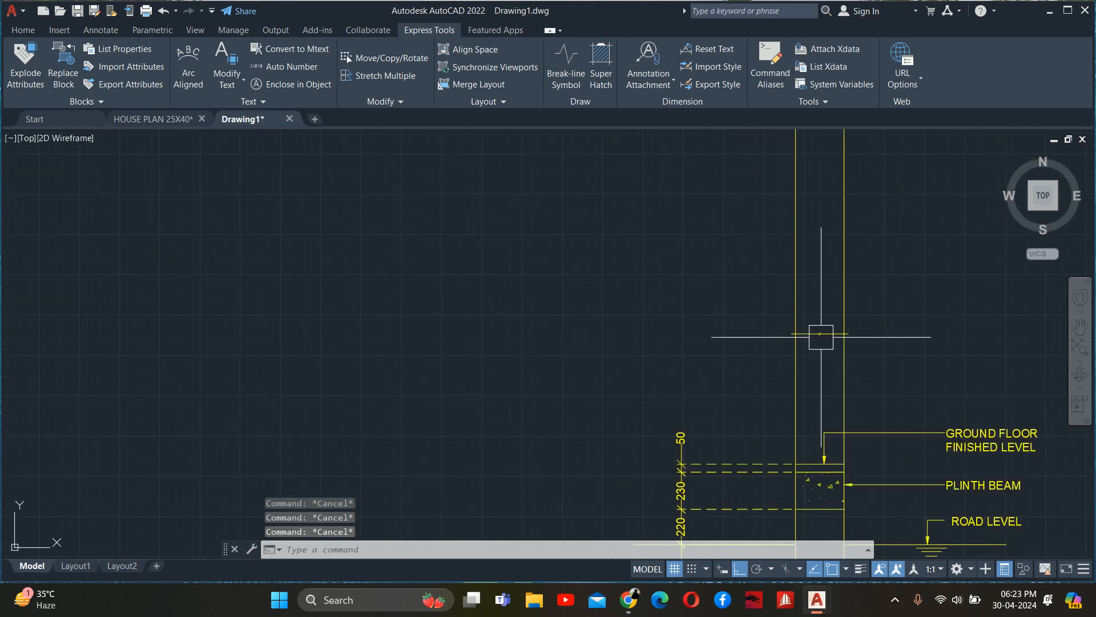
# - Draw another break-line symbol across the column's full width, above the existing break line
pyautogui.click(555, 56)
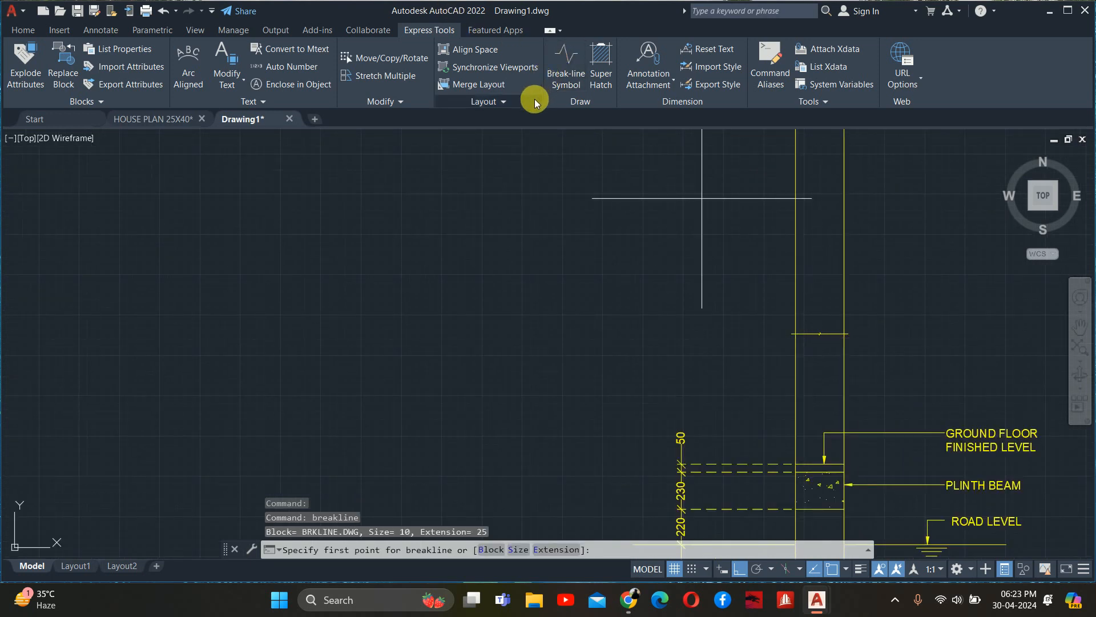
pyautogui.write('50')
pyautogui.press('Return')
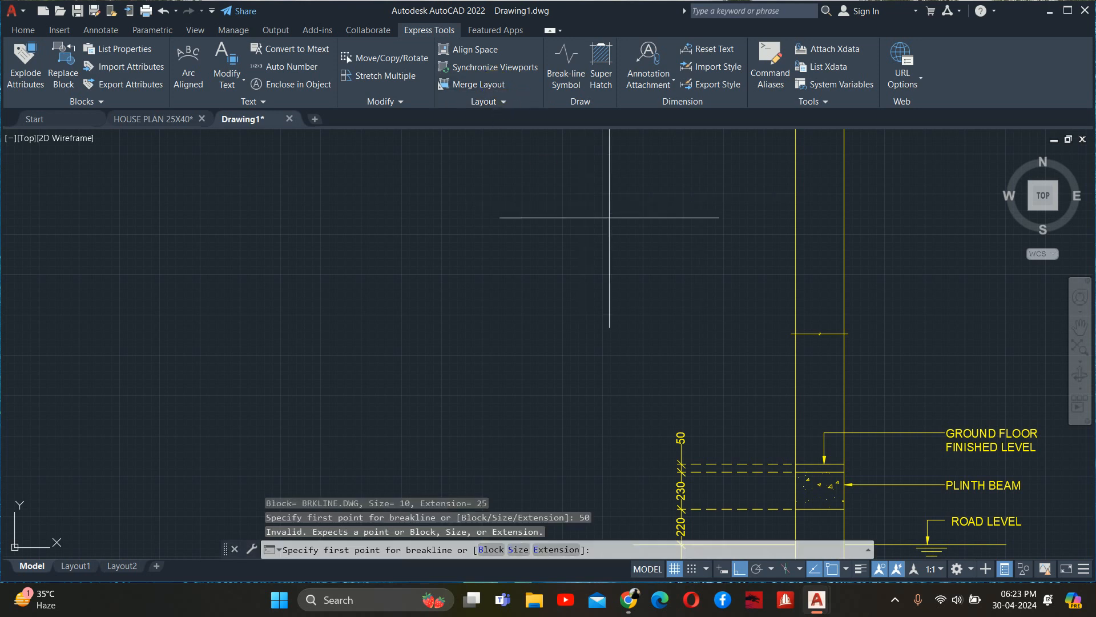
pyautogui.click(844, 279)
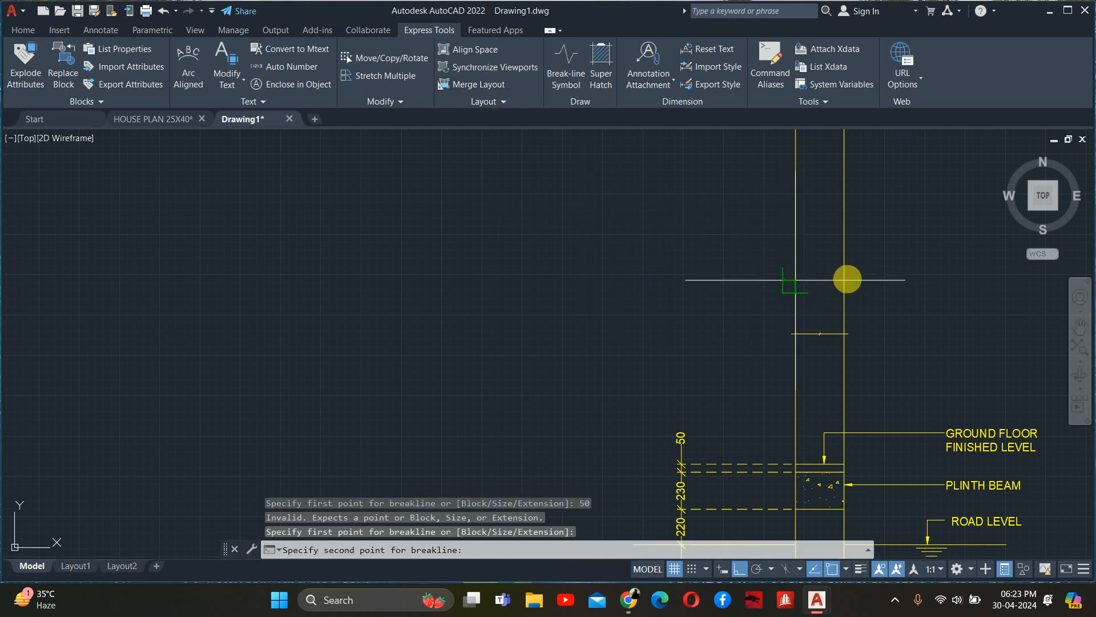
pyautogui.click(796, 280)
pyautogui.press('Return')
pyautogui.press('Escape')
pyautogui.press('Escape')
pyautogui.scroll(2, 835, 282)
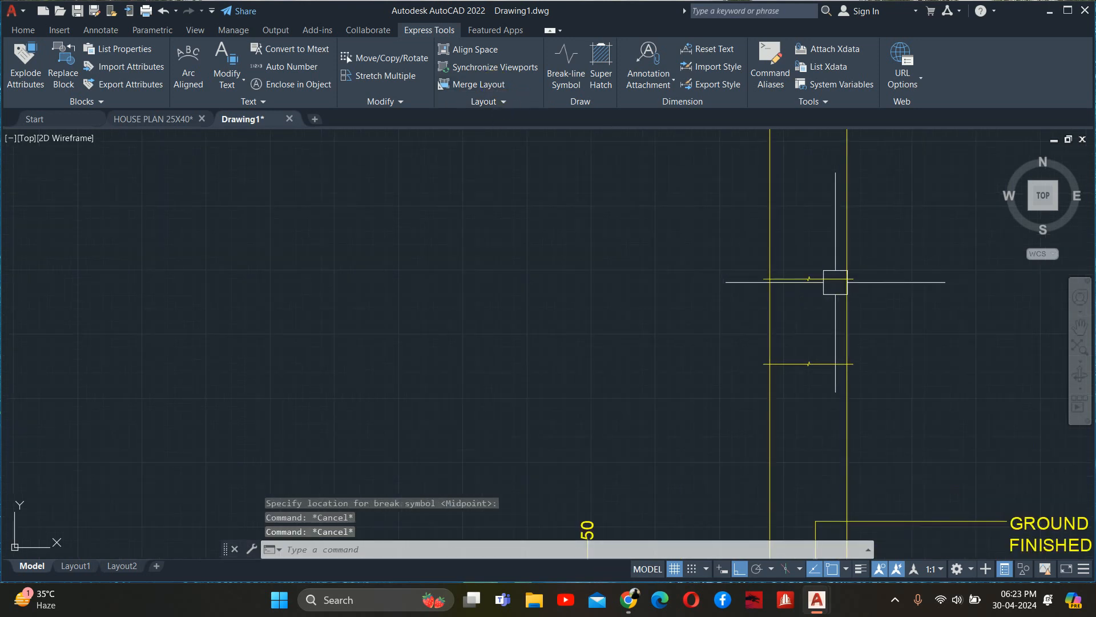
# - Erase both break-line symbols crossing the column above the ground floor finished level
pyautogui.scroll(2, 836, 282)
pyautogui.click(827, 276)
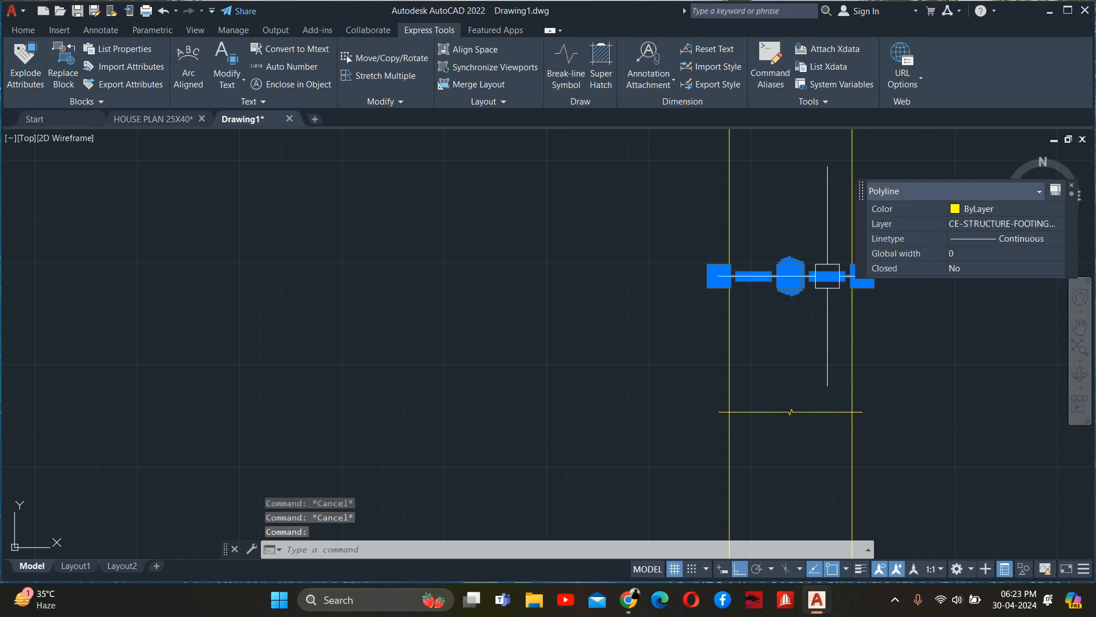
pyautogui.click(792, 411)
pyautogui.press('Delete')
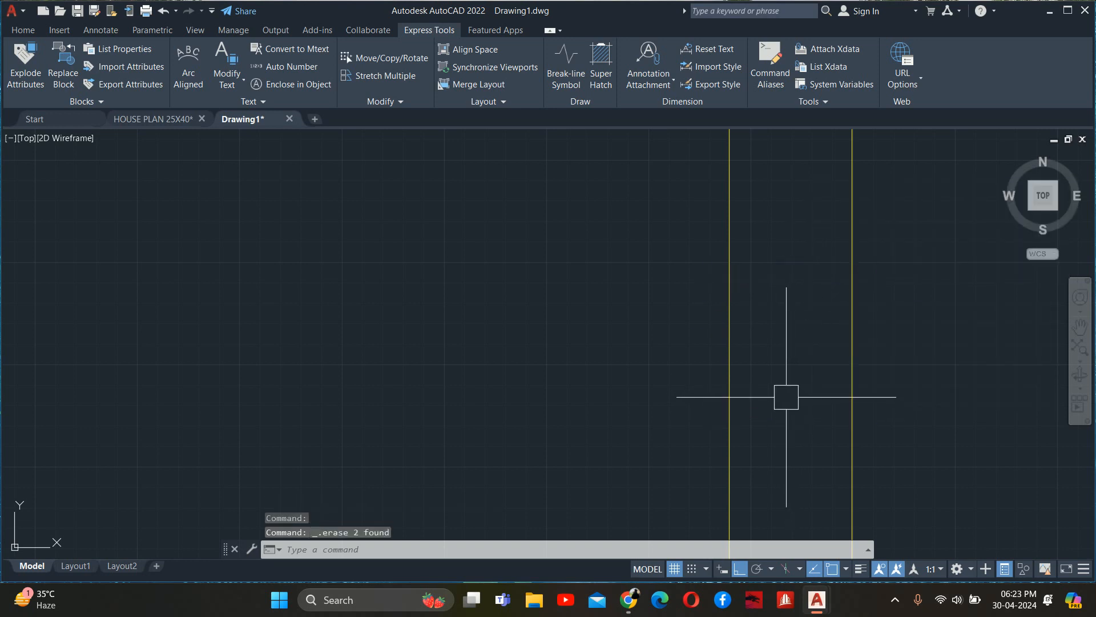
# - Draw a break-line symbol of size 50 across the column's full width, with the break at the midpoint
pyautogui.click(563, 66)
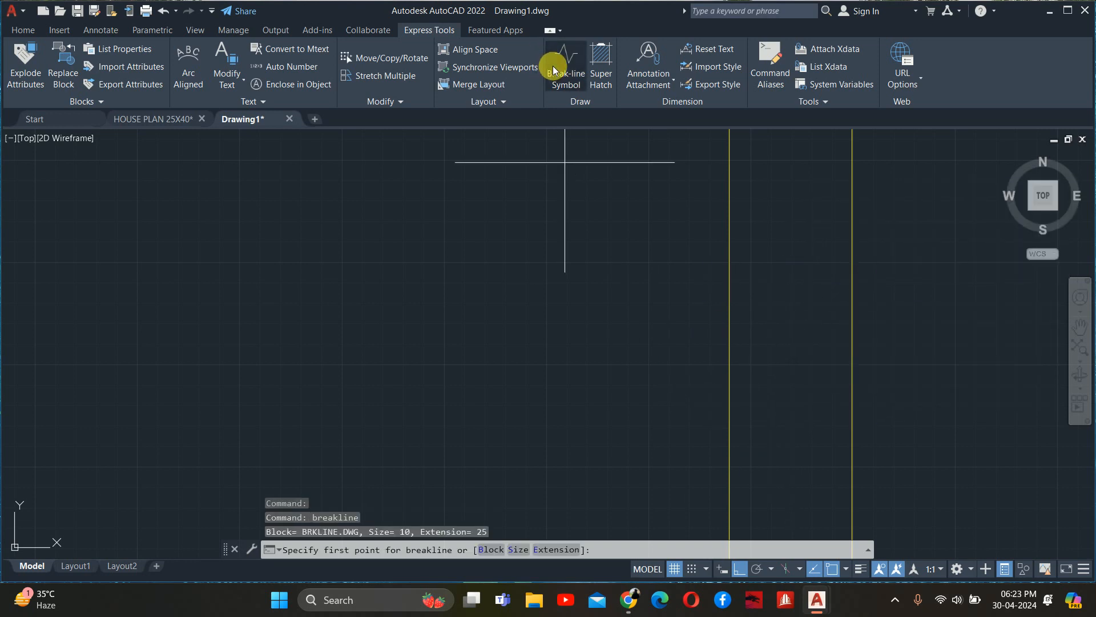
pyautogui.click(516, 549)
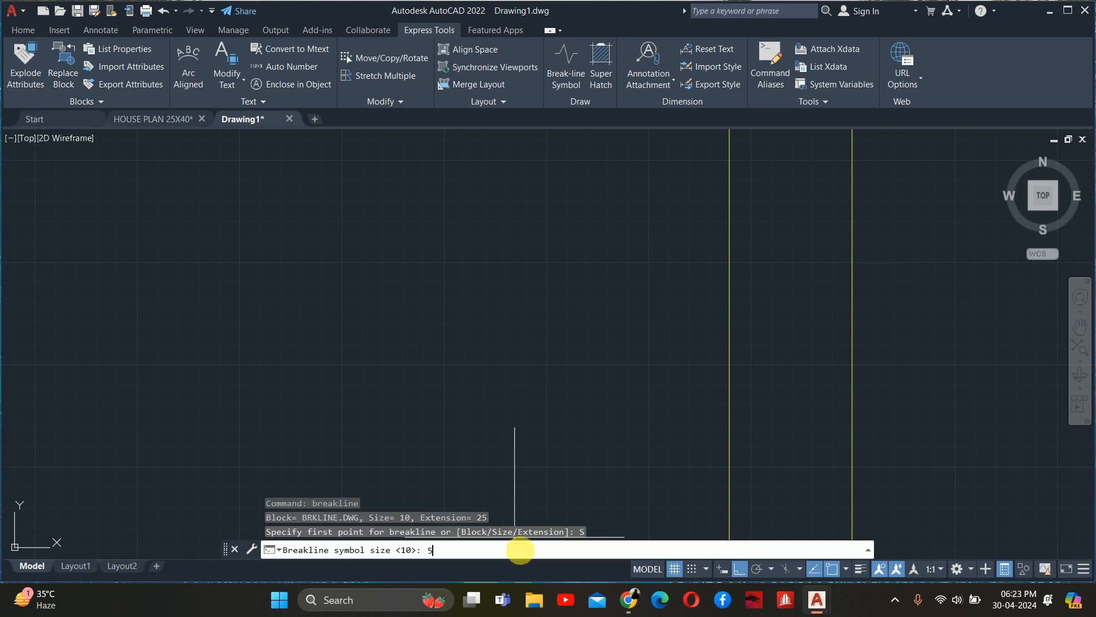
pyautogui.press('Return')
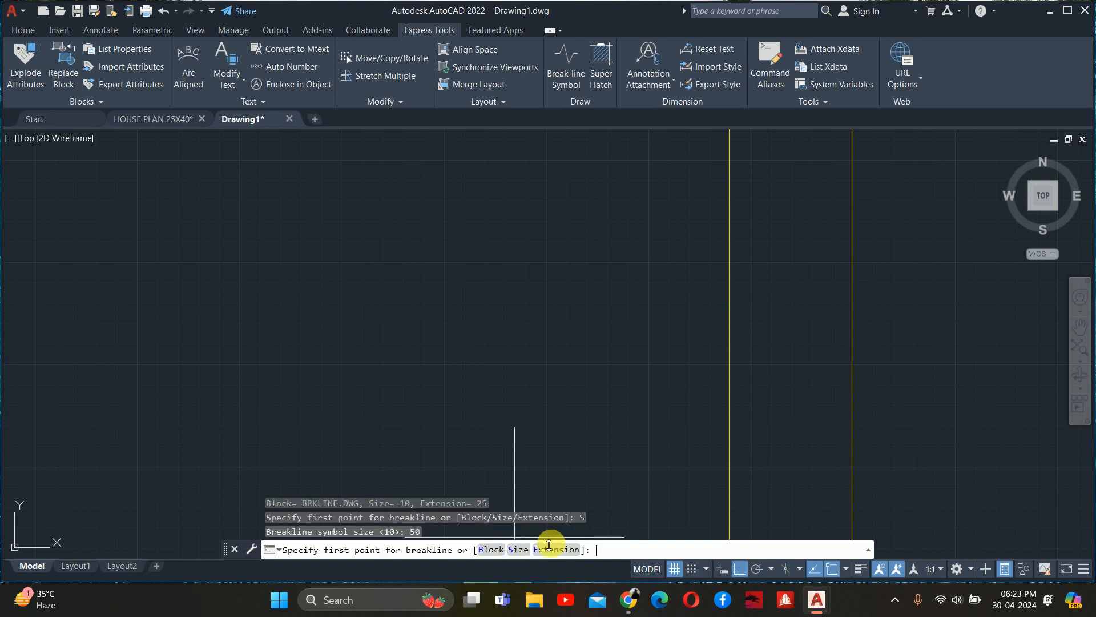
pyautogui.click(852, 341)
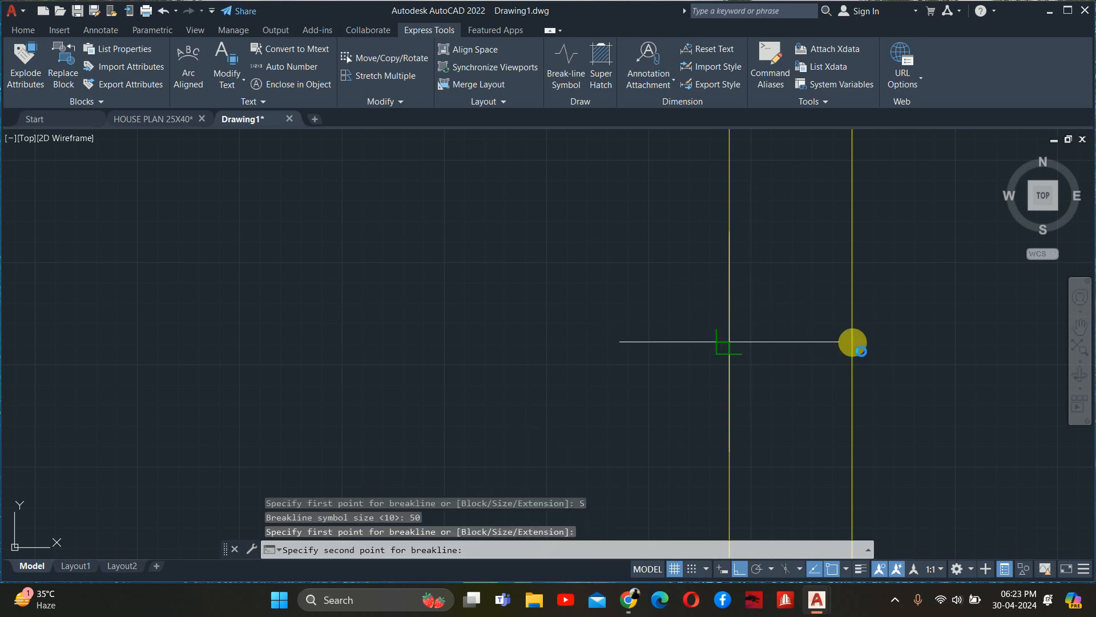
pyautogui.click(850, 343)
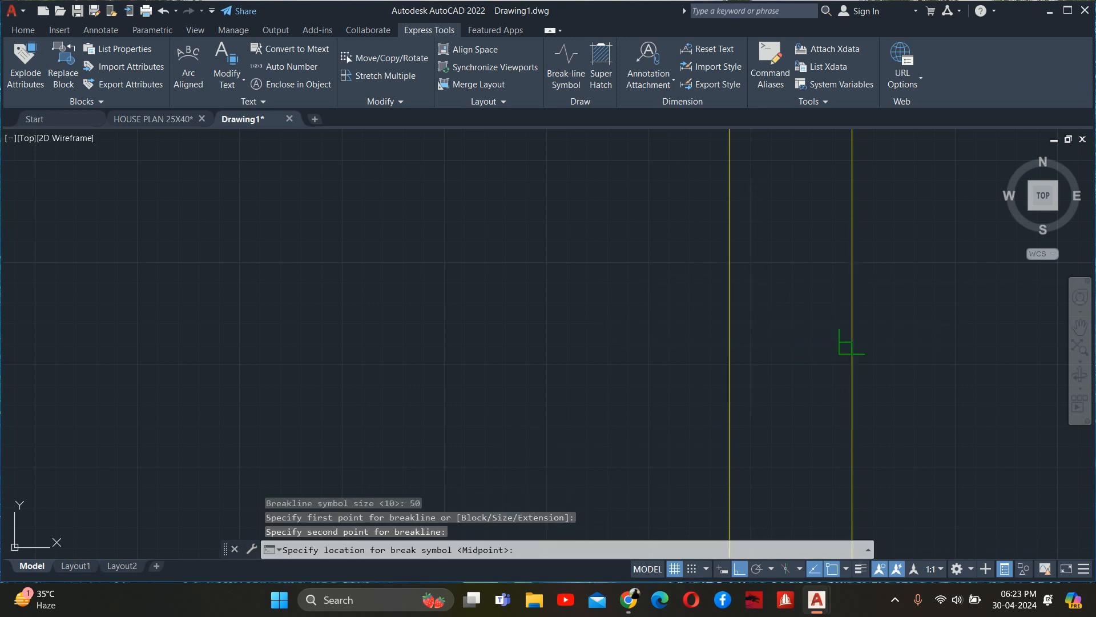
pyautogui.press('Return')
pyautogui.press('Escape')
pyautogui.press('Escape')
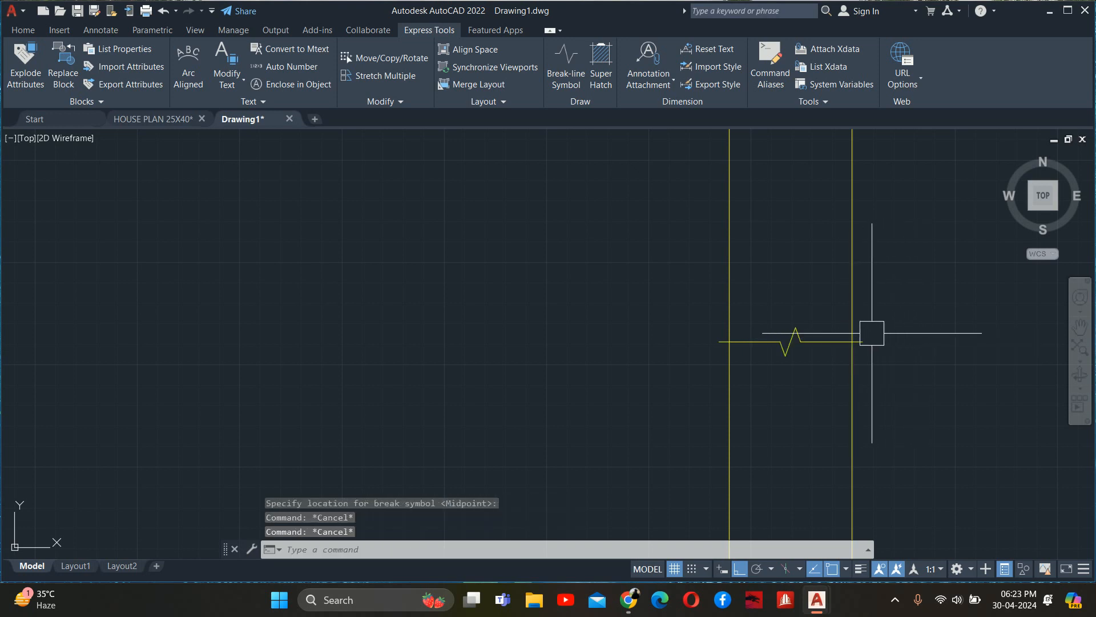
# - Move the break line straight down the column to just above the ground floor finished level label
pyautogui.scroll(-5, 871, 335)
pyautogui.press('Escape')
pyautogui.write('m')
pyautogui.press('Return')
pyautogui.click(857, 341)
pyautogui.press('Return')
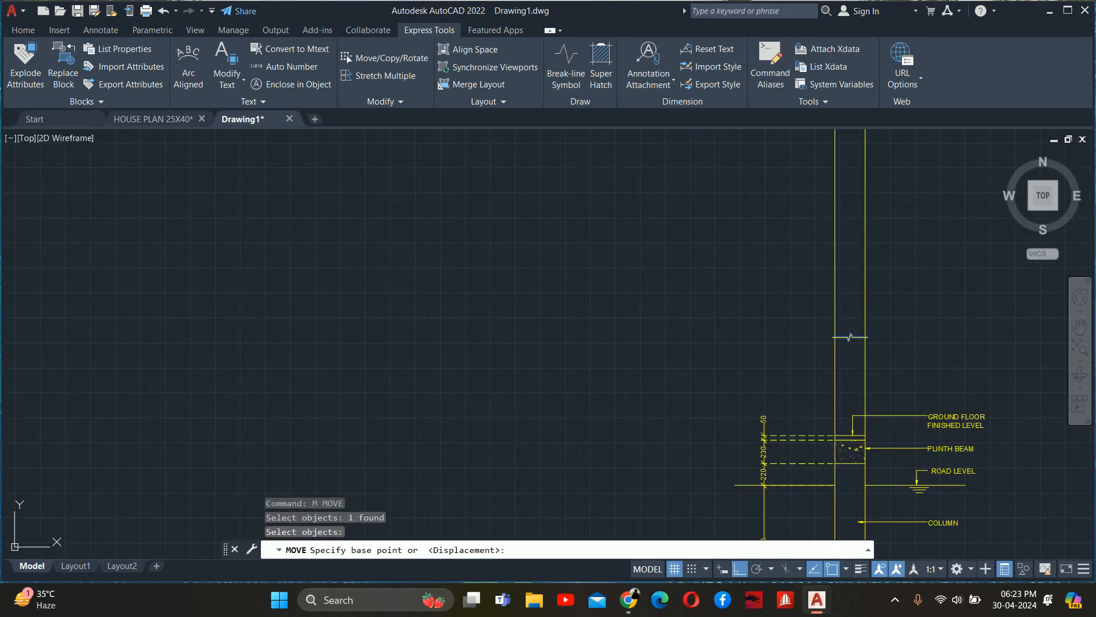
pyautogui.click(703, 322)
pyautogui.click(712, 379)
pyautogui.press('Escape')
pyautogui.press('Escape')
pyautogui.scroll(4, 870, 417)
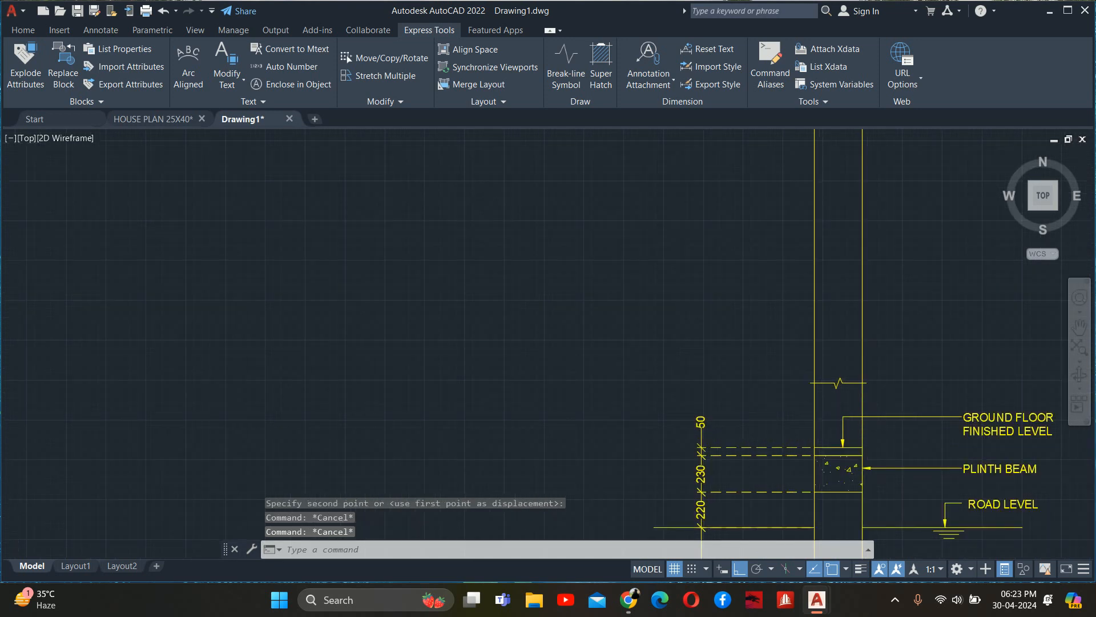
# - Trim both column edge lines above the break line
pyautogui.press('Escape')
pyautogui.moveTo(852, 395)
pyautogui.mouseDown(button='middle')
pyautogui.moveTo(766, 355)
pyautogui.moveTo(732, 321)
pyautogui.mouseUp(button='middle')
pyautogui.write('tr')
pyautogui.press('Return')
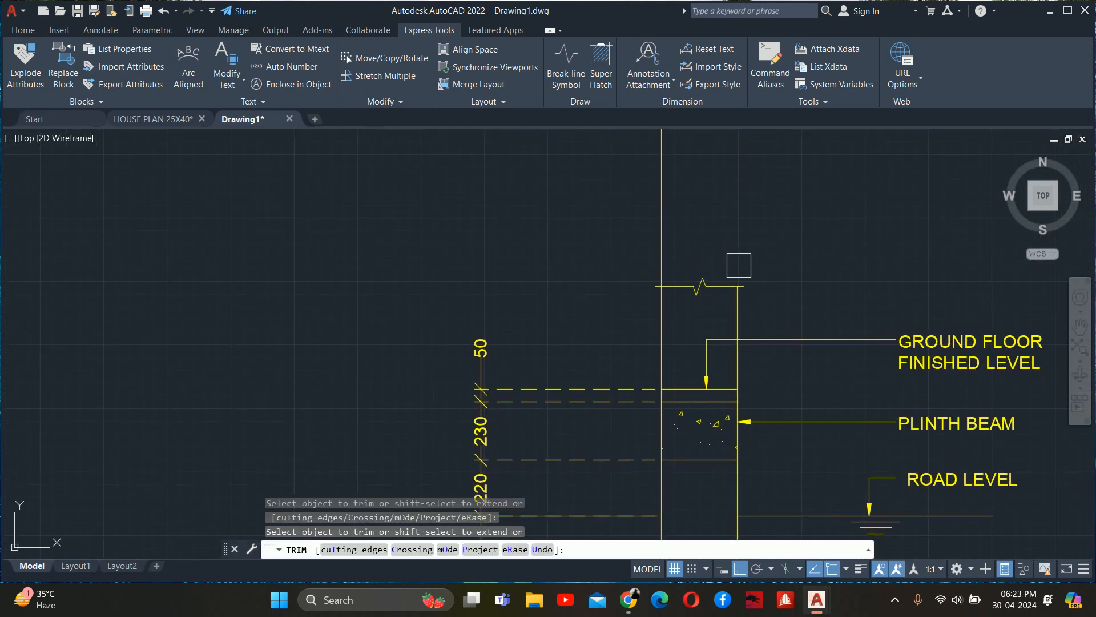
pyautogui.press('Escape')
pyautogui.press('Escape')
# - Change the colour of the CE-STRUCTURE-FOOTING DETIALS layer to index colour 8
pyautogui.scroll(-5, 660, 250)
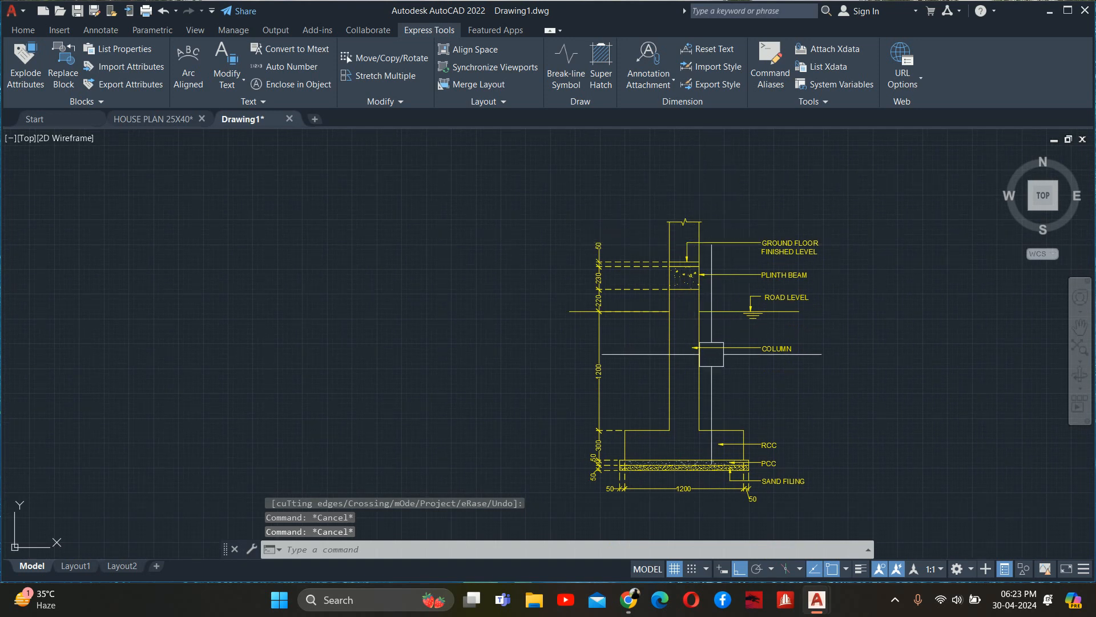
pyautogui.moveTo(711, 336); pyautogui.dragTo(678, 306, button='middle')
pyautogui.press('Escape')
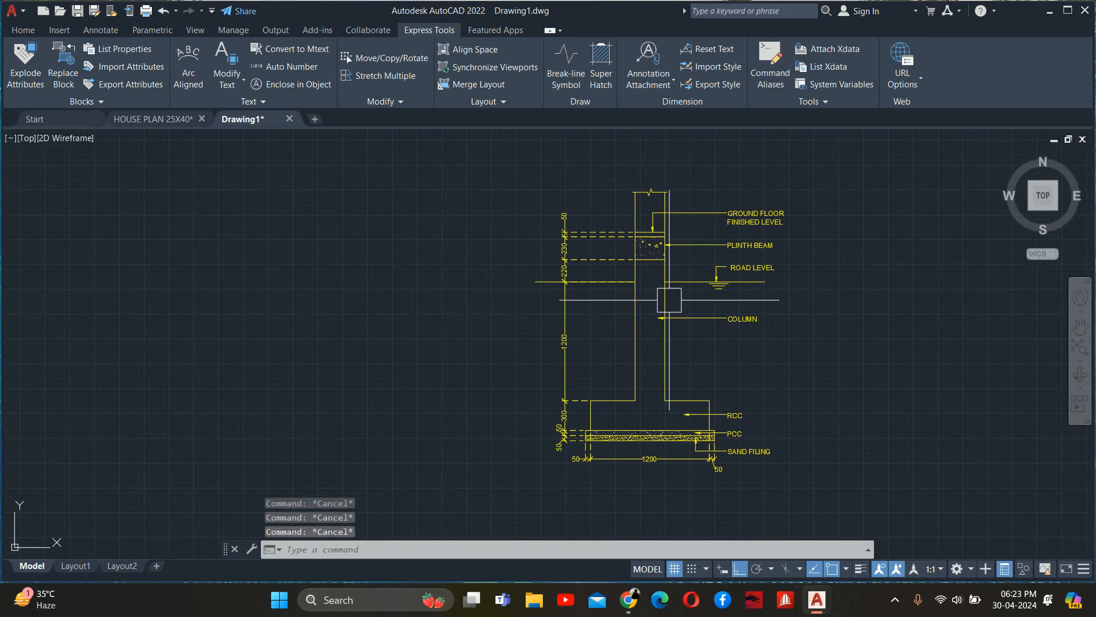
pyautogui.write('la')
pyautogui.press('Return')
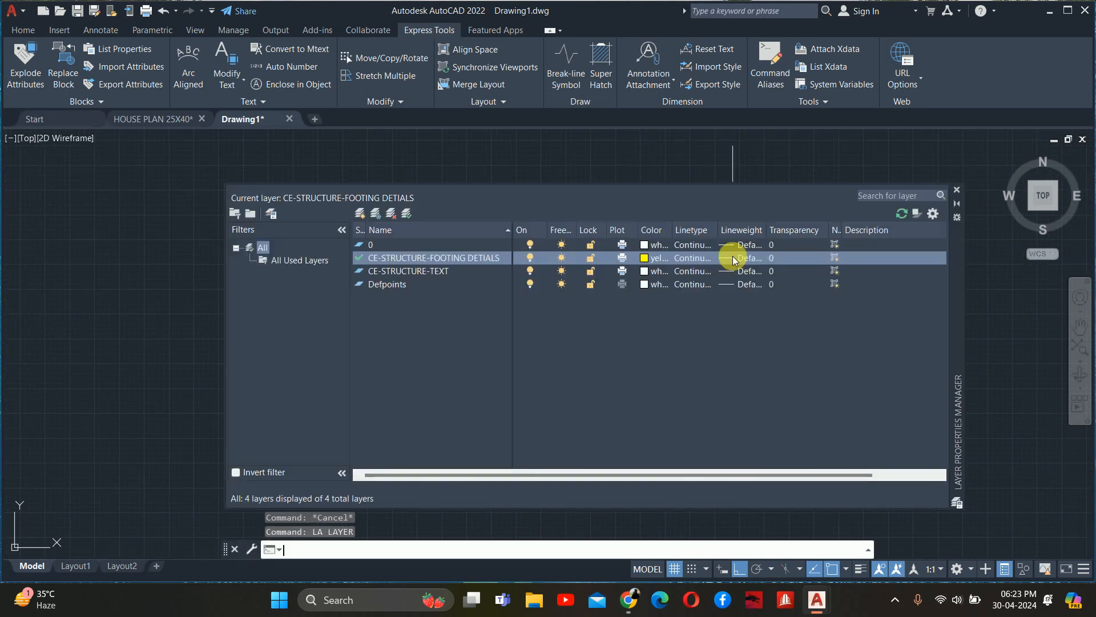
pyautogui.click(645, 260)
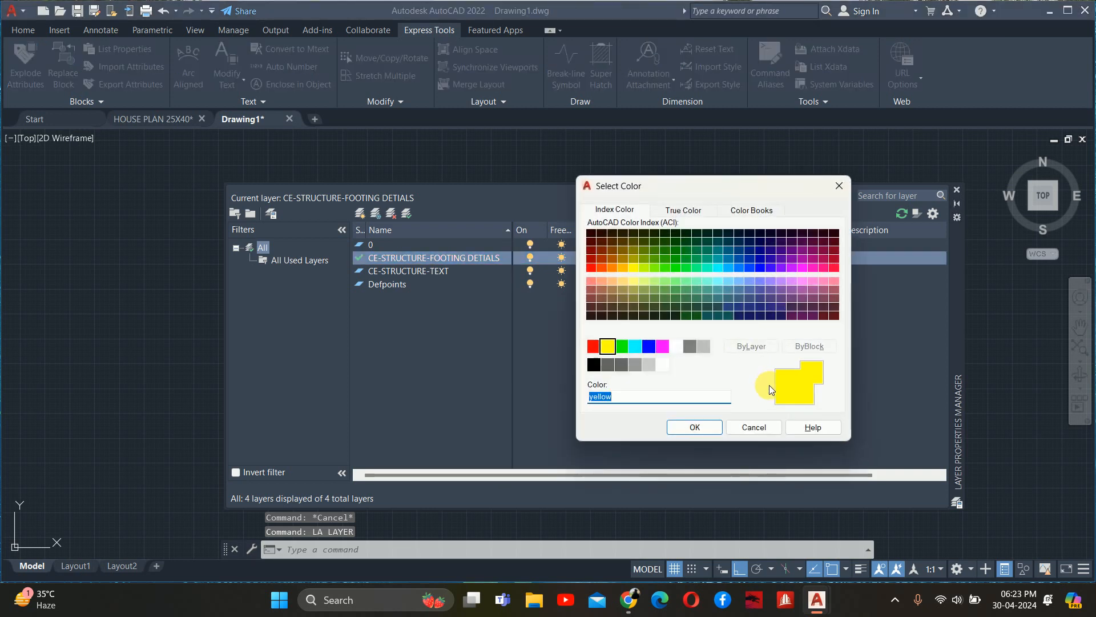
pyautogui.click(690, 346)
pyautogui.click(703, 428)
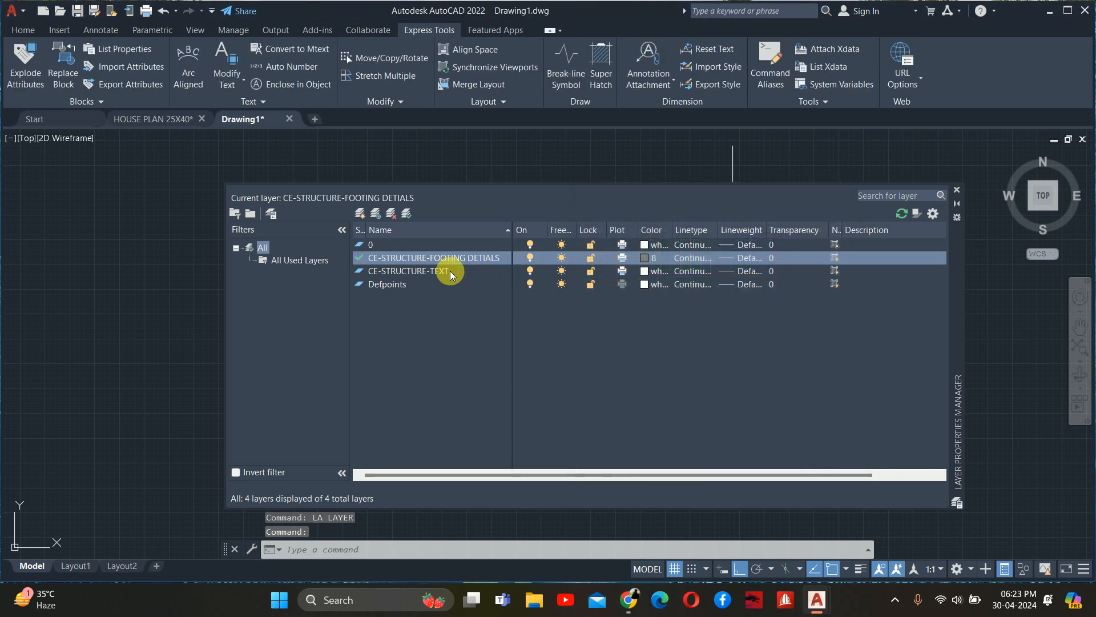
pyautogui.click(957, 190)
pyautogui.press('Escape')
pyautogui.press('Escape')
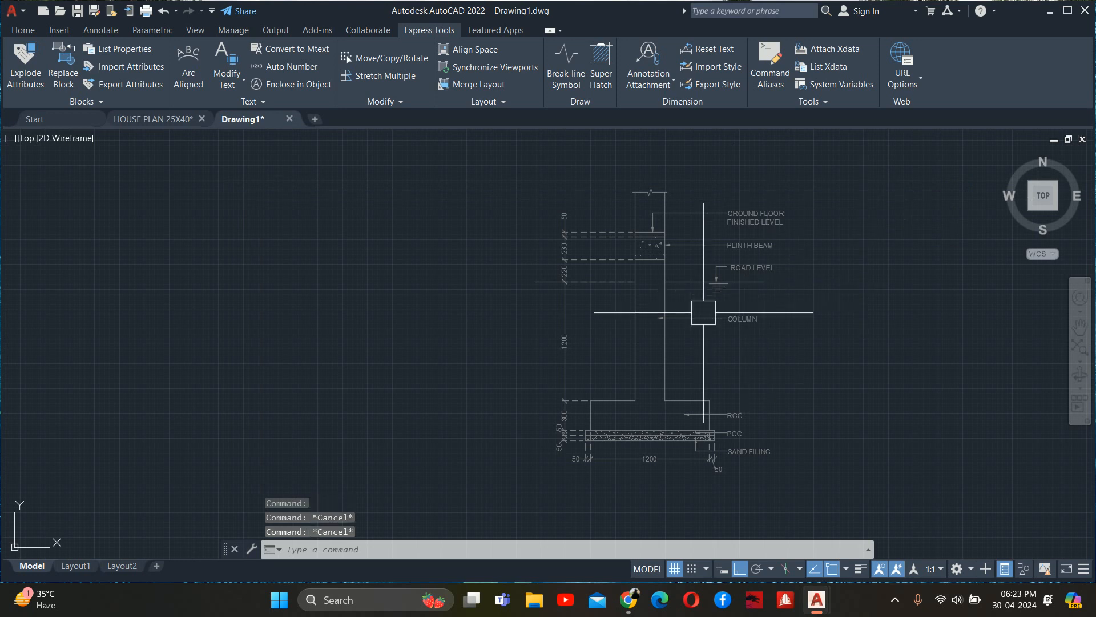
pyautogui.scroll(5, 702, 311)
pyautogui.moveTo(787, 329); pyautogui.dragTo(785, 310, button='middle')
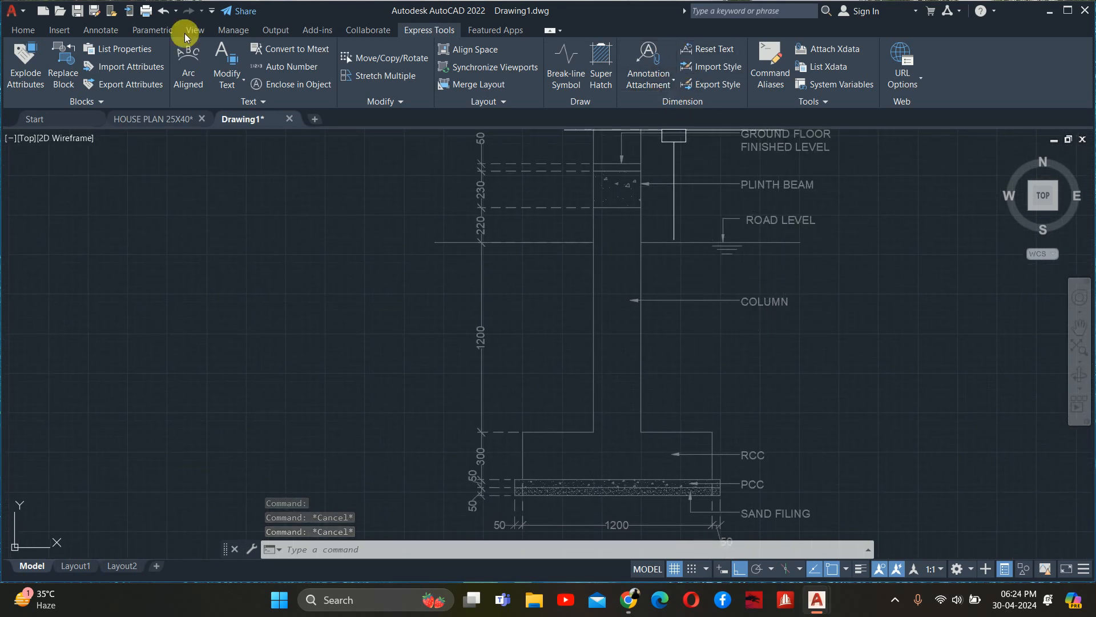
pyautogui.click(25, 26)
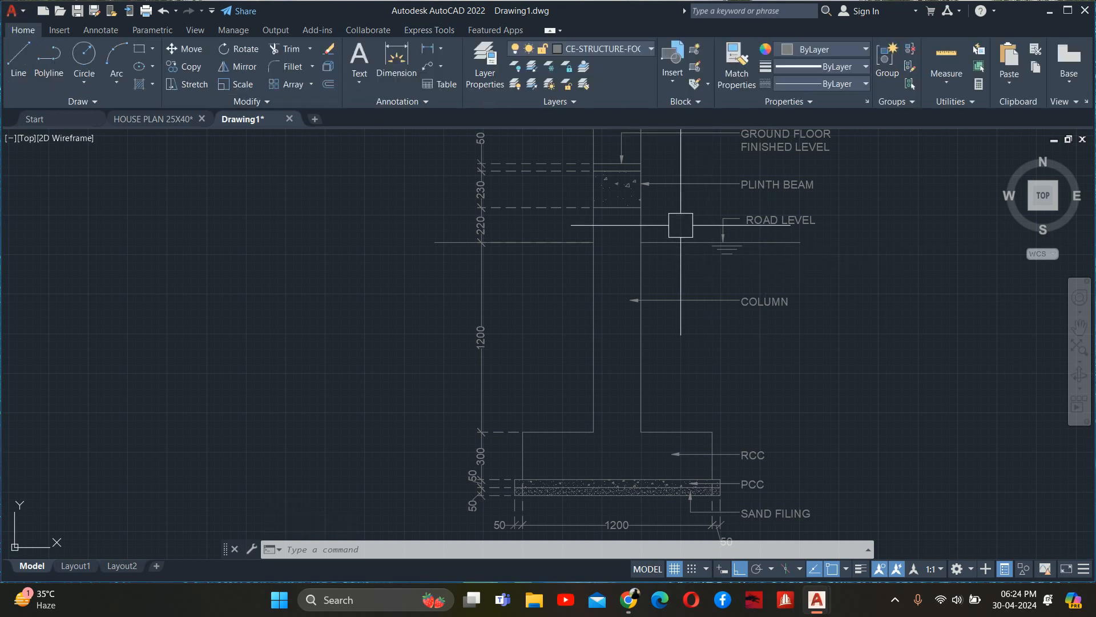
pyautogui.scroll(-2, 760, 192)
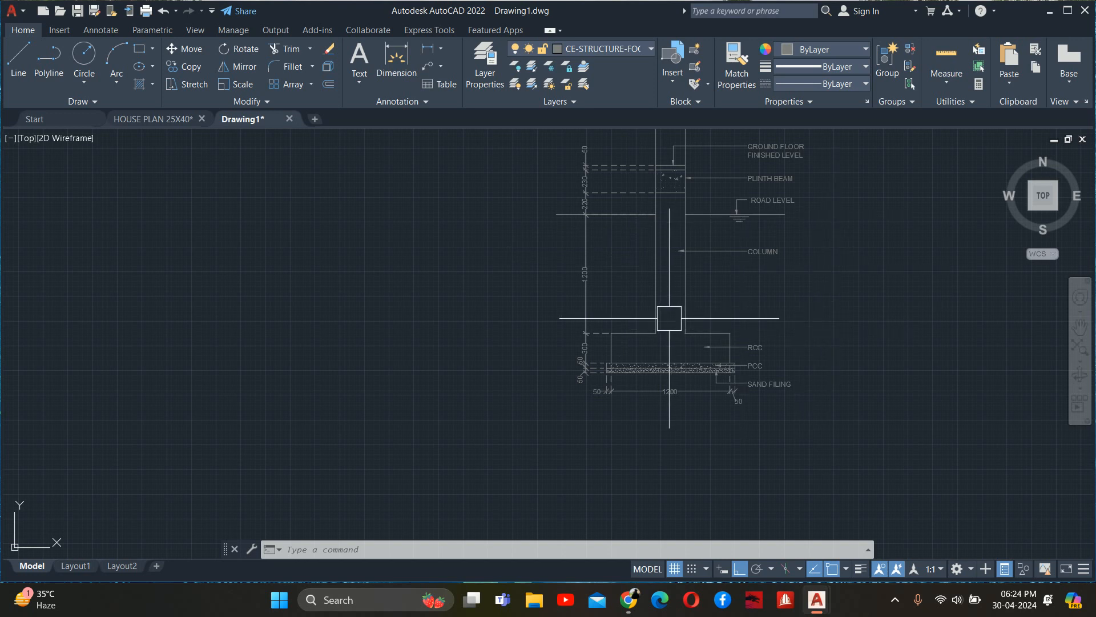
pyautogui.moveTo(668, 311); pyautogui.dragTo(650, 383, button='middle')
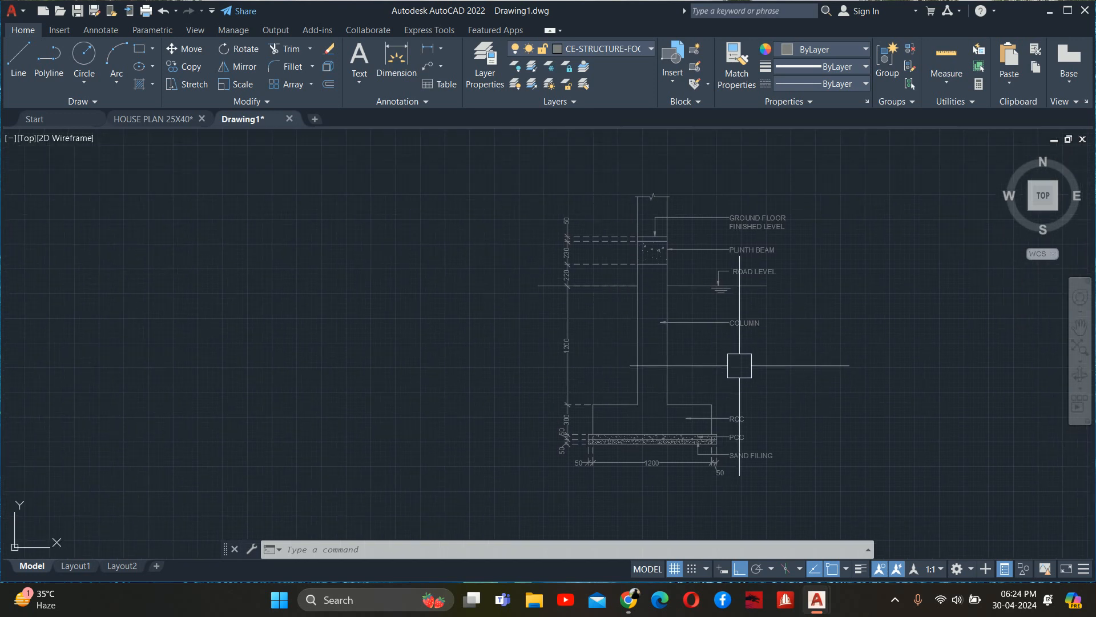
pyautogui.write('B')
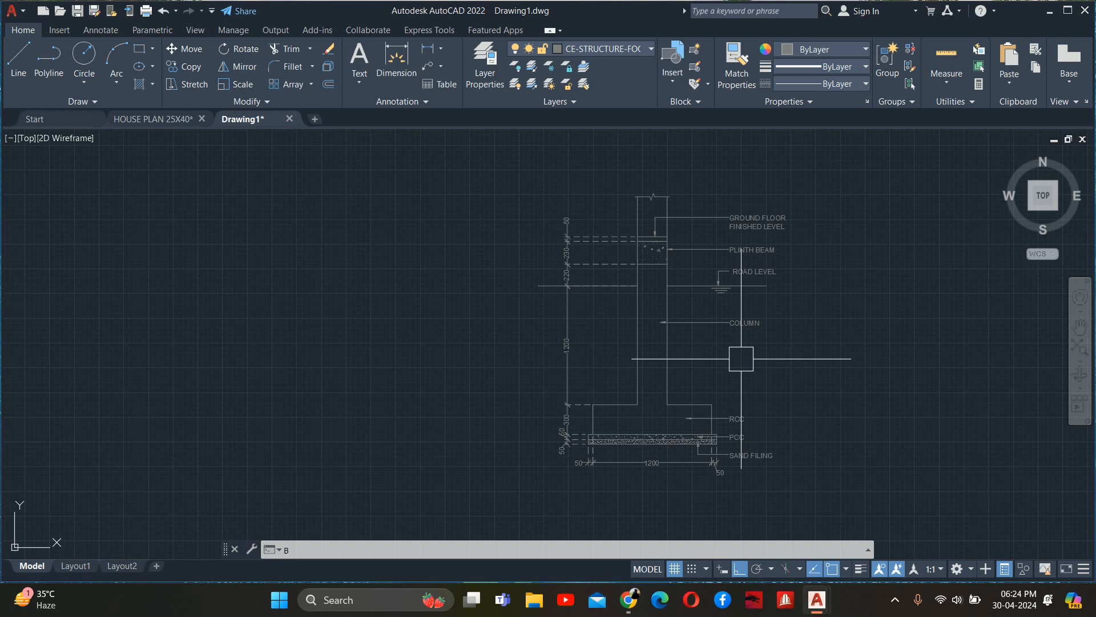
pyautogui.press('Escape')
pyautogui.press('Escape')
pyautogui.write('N')
pyautogui.press('Escape')
# - Start a block definition named TYPICAL SECTION OF FOOTING and select the whole footing detail with its labels and dimensions as its objects
pyautogui.write('B')
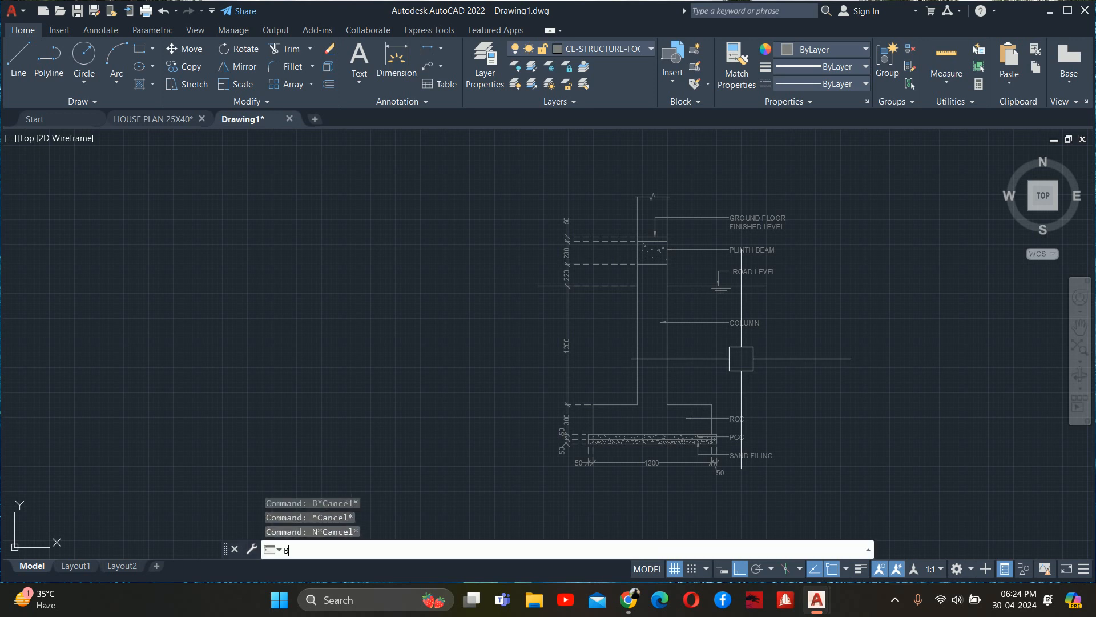
pyautogui.press('Return')
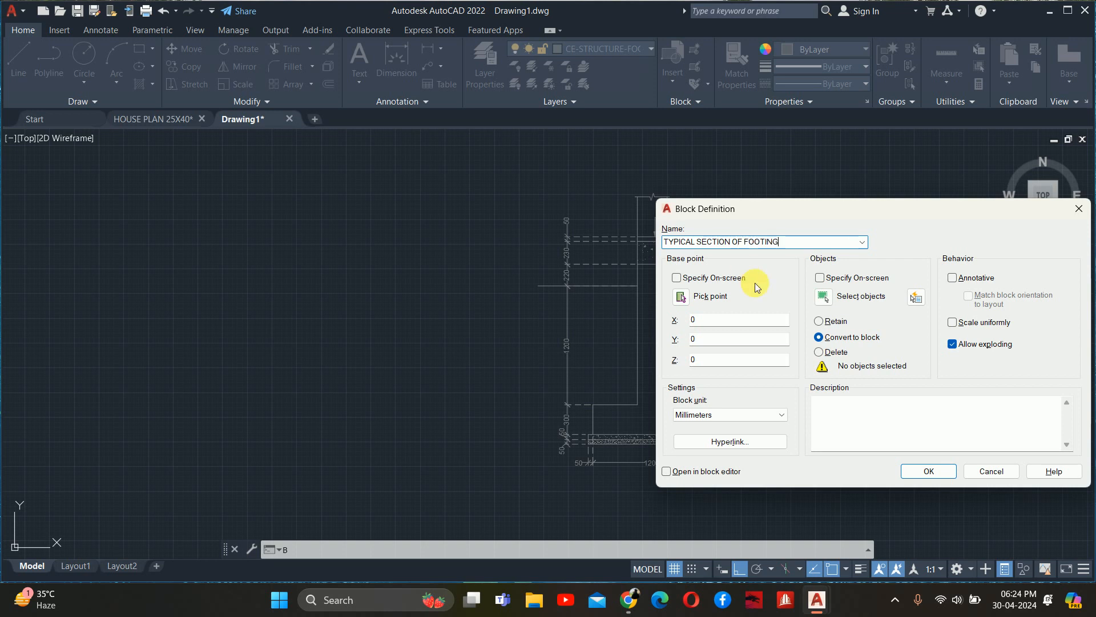
pyautogui.click(818, 296)
pyautogui.scroll(-2, 799, 306)
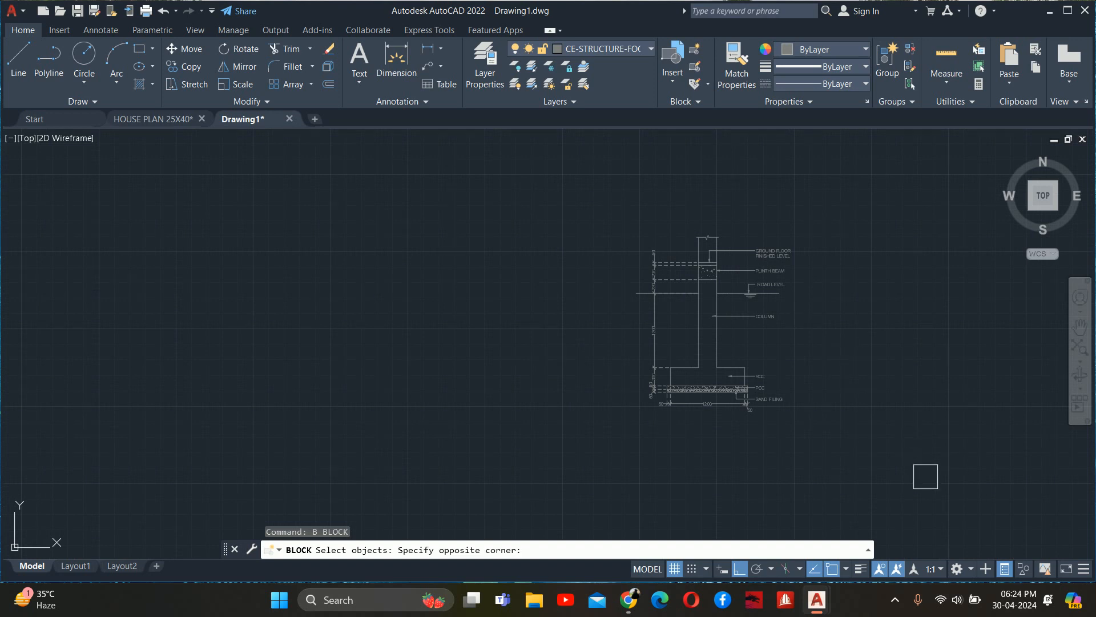
pyautogui.click(587, 204)
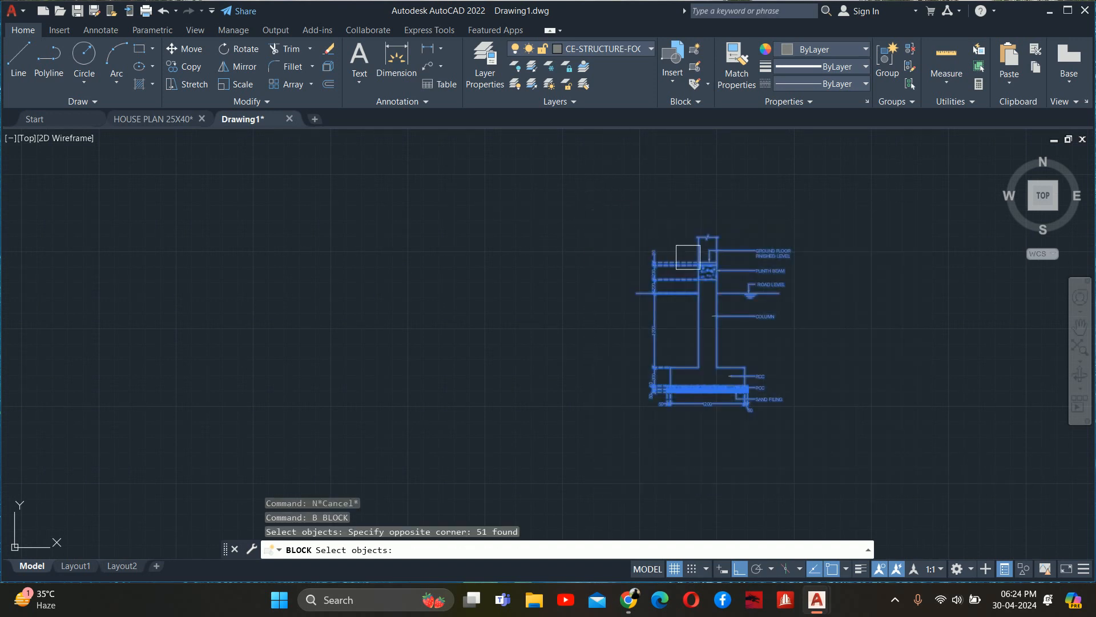
pyautogui.press('Return')
# - Set the block's base point at the midpoint of the PCC layer's top edge, create the block and select it
pyautogui.click(680, 296)
pyautogui.scroll(3, 714, 434)
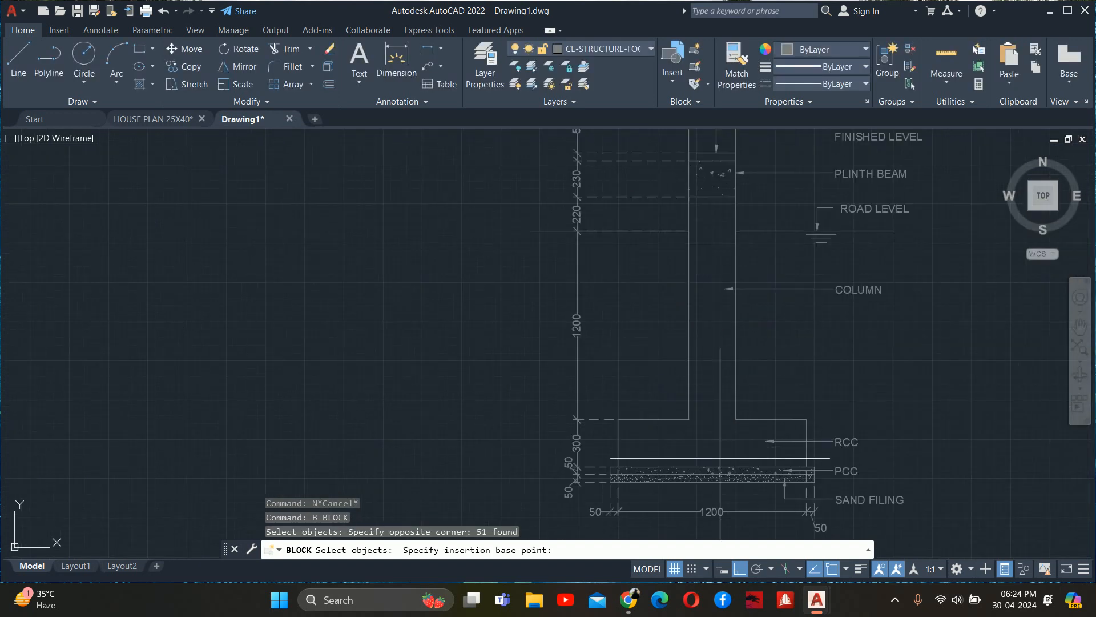
pyautogui.moveTo(712, 439); pyautogui.dragTo(715, 291, button='middle')
pyautogui.scroll(4, 702, 354)
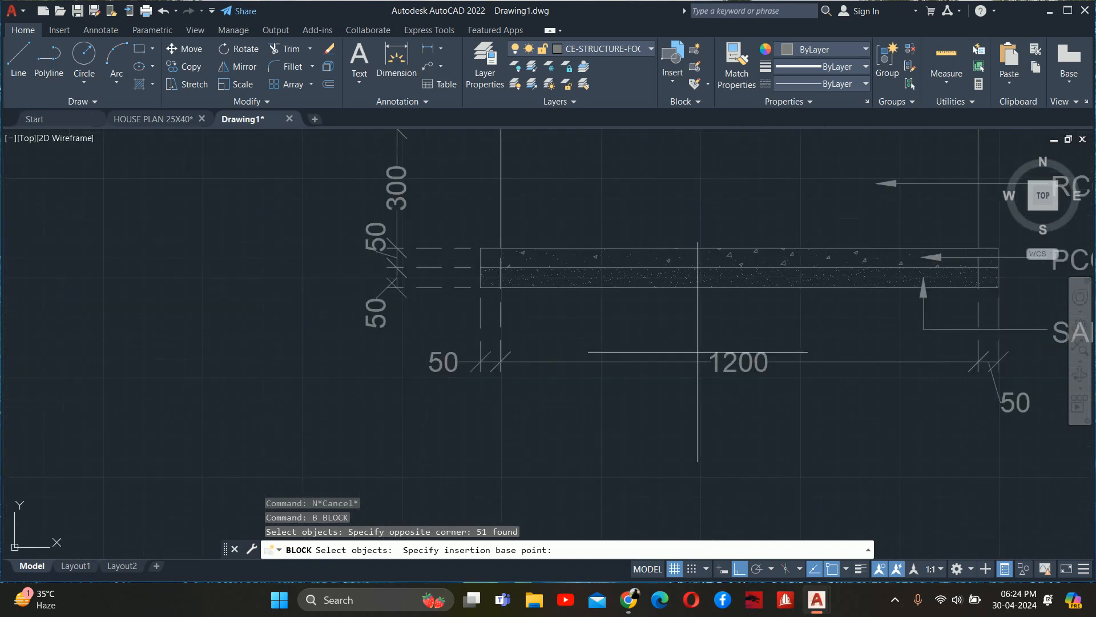
pyautogui.click(740, 248)
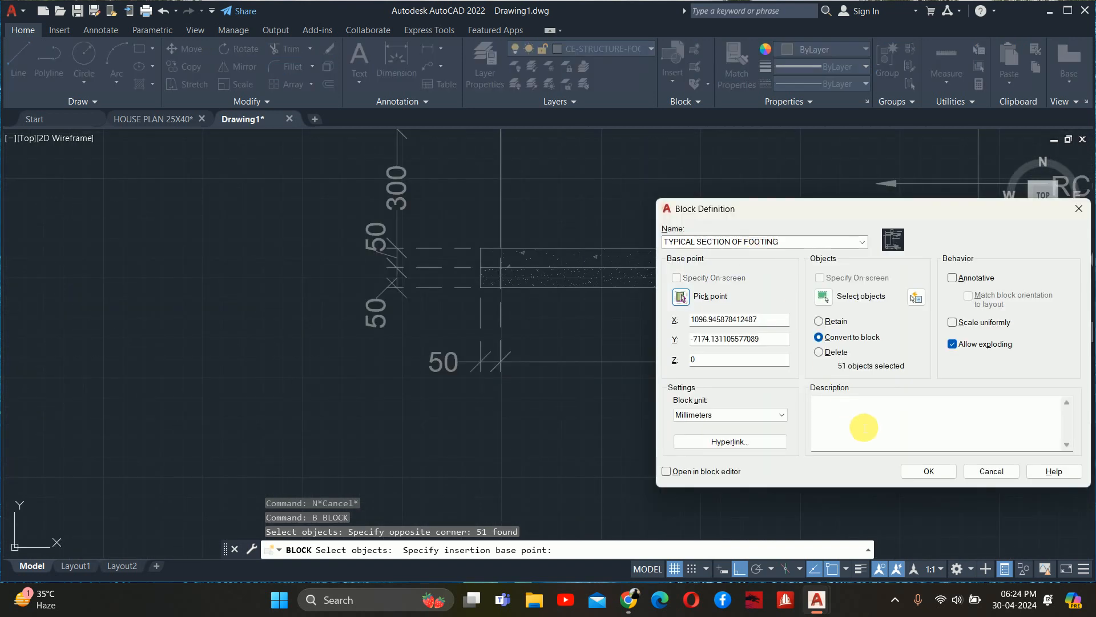
pyautogui.click(923, 472)
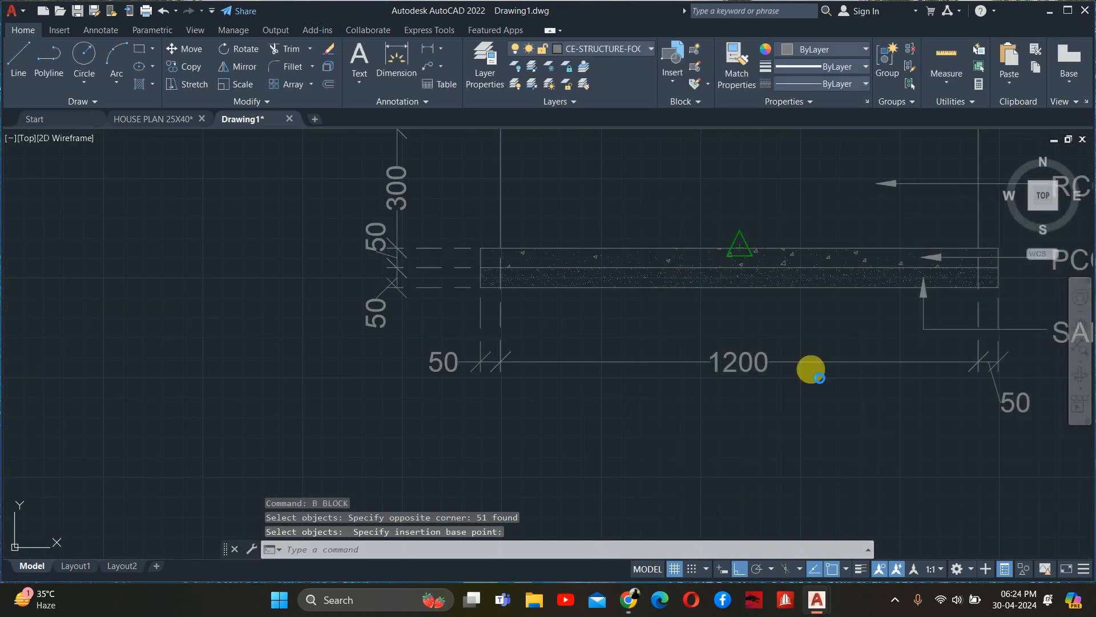
pyautogui.click(732, 288)
pyautogui.scroll(-5, 732, 289)
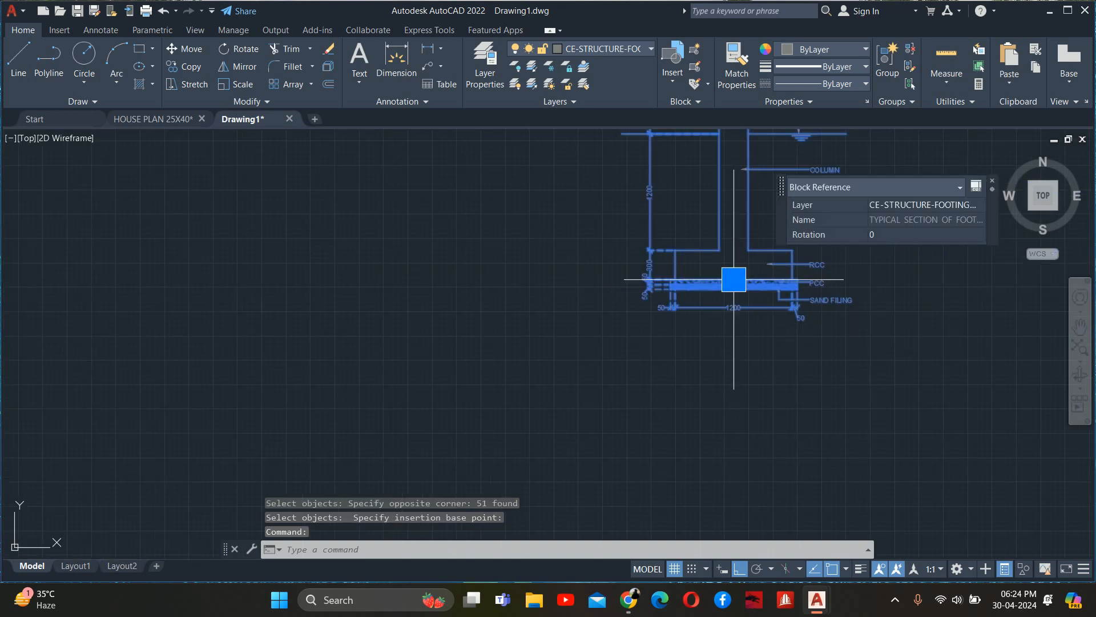
# - Write the TYPICAL SECTION OF FOOTING block out to a drawing file of the same name in the sTRUCTURE folder
pyautogui.scroll(-5, 659, 361)
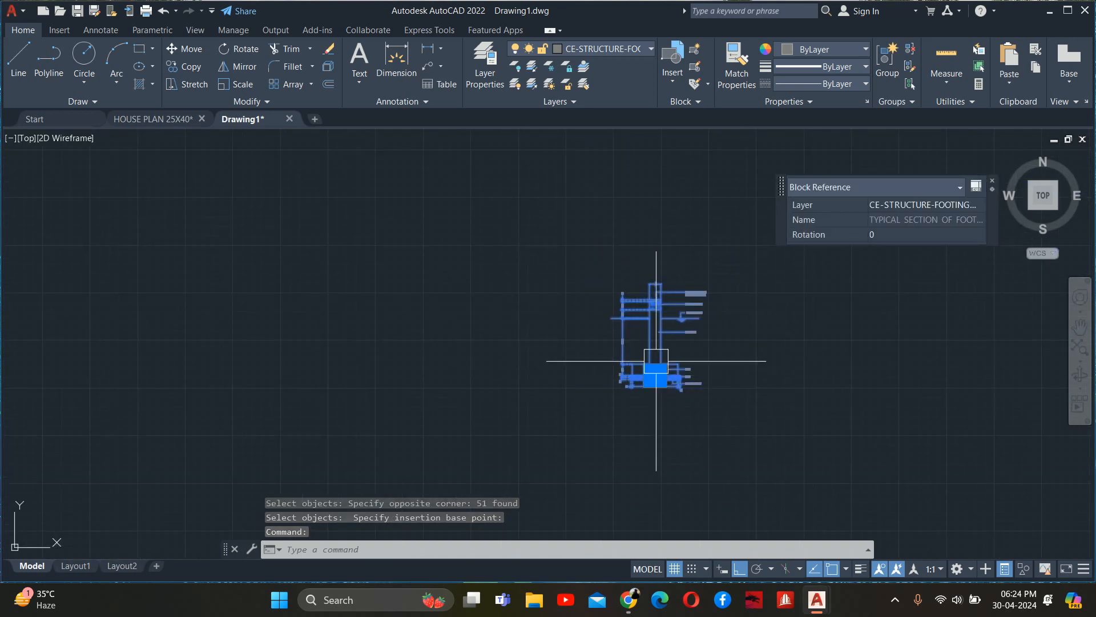
pyautogui.press('Escape')
pyautogui.press('Escape')
pyautogui.write('w')
pyautogui.press('Return')
pyautogui.click(366, 241)
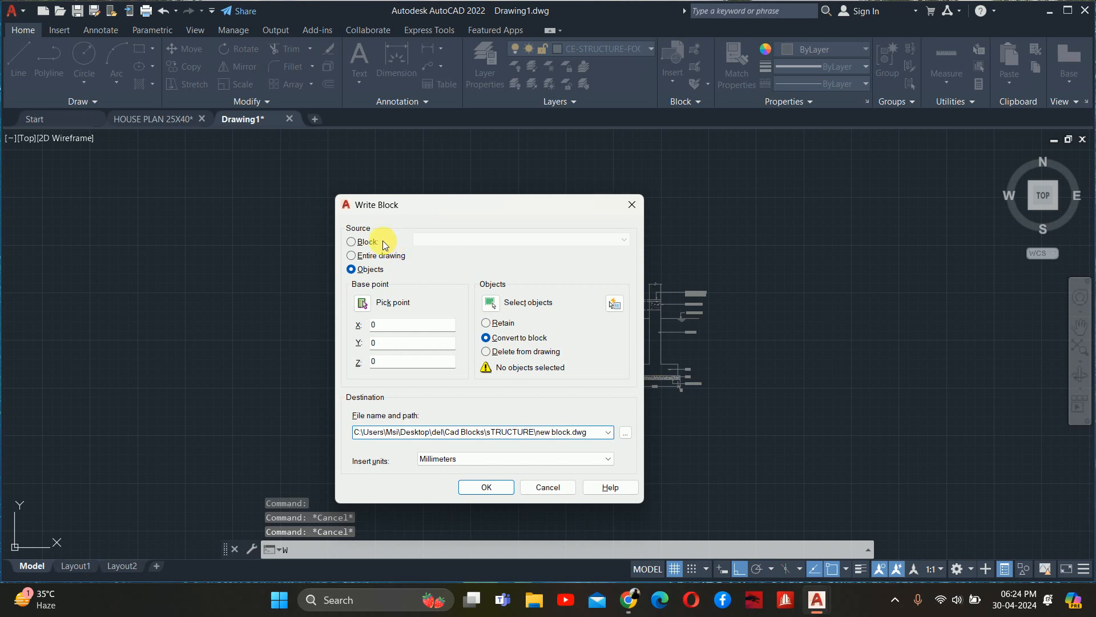
pyautogui.click(432, 240)
pyautogui.click(471, 262)
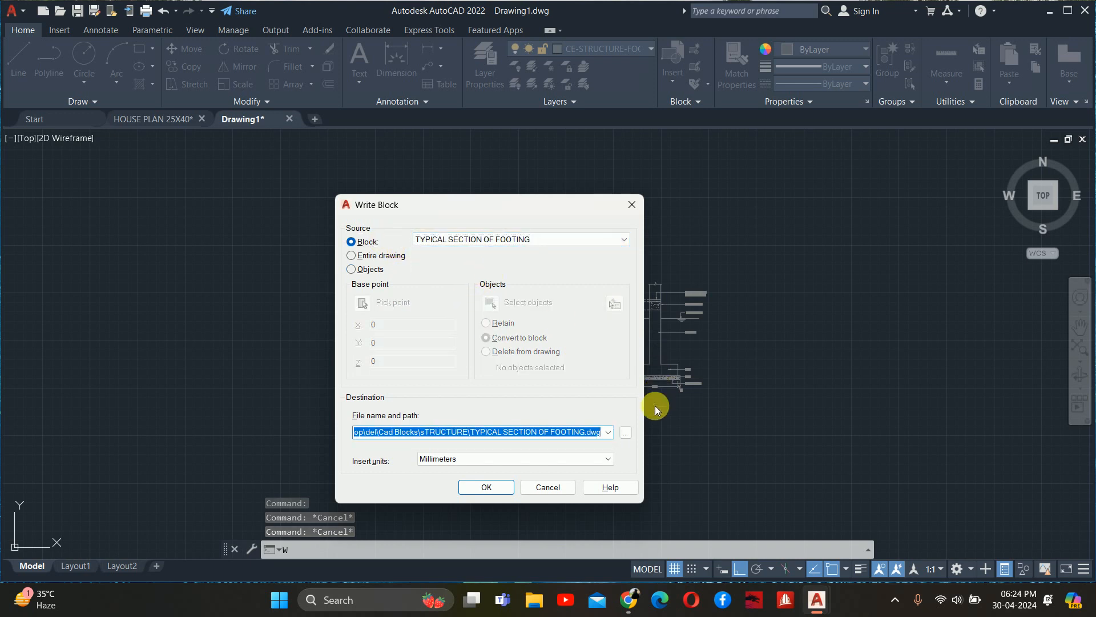
pyautogui.click(625, 435)
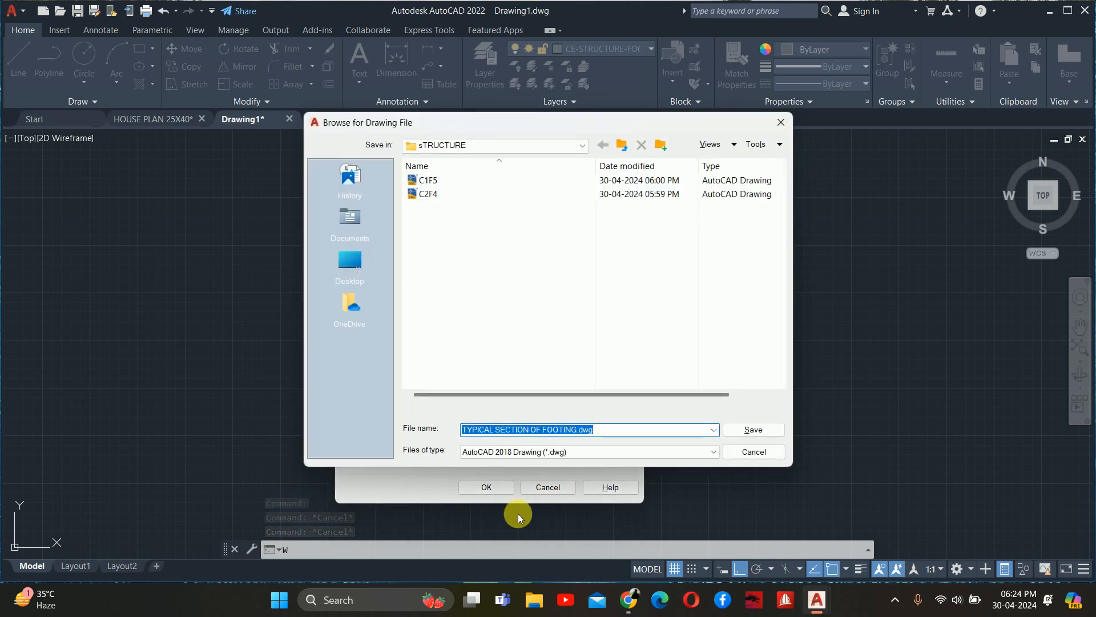
pyautogui.click(754, 429)
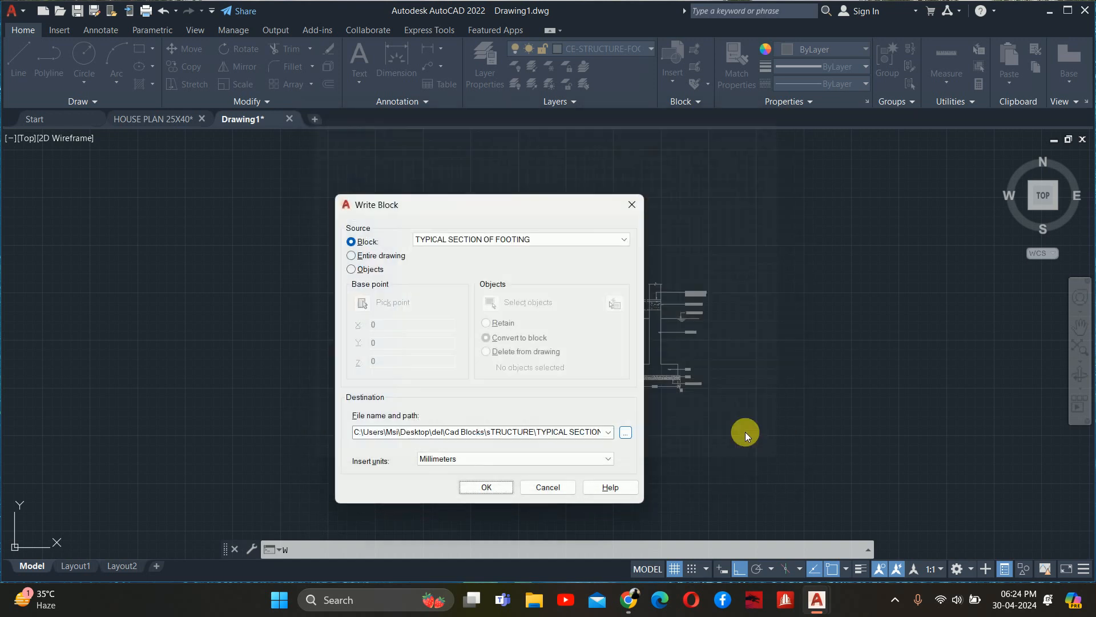
pyautogui.click(486, 487)
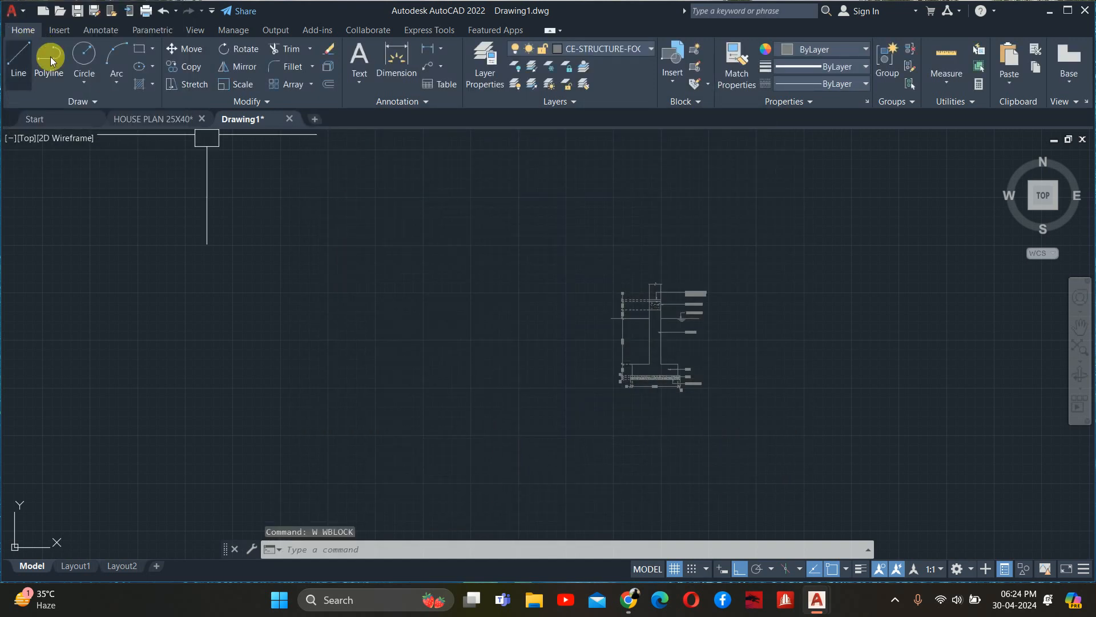
# - Switch to the HOUSE PLAN 25X40 drawing and load TYPICAL SECTION OF FOOTING from the sTRUCTURE folder for insertion
pyautogui.click(137, 123)
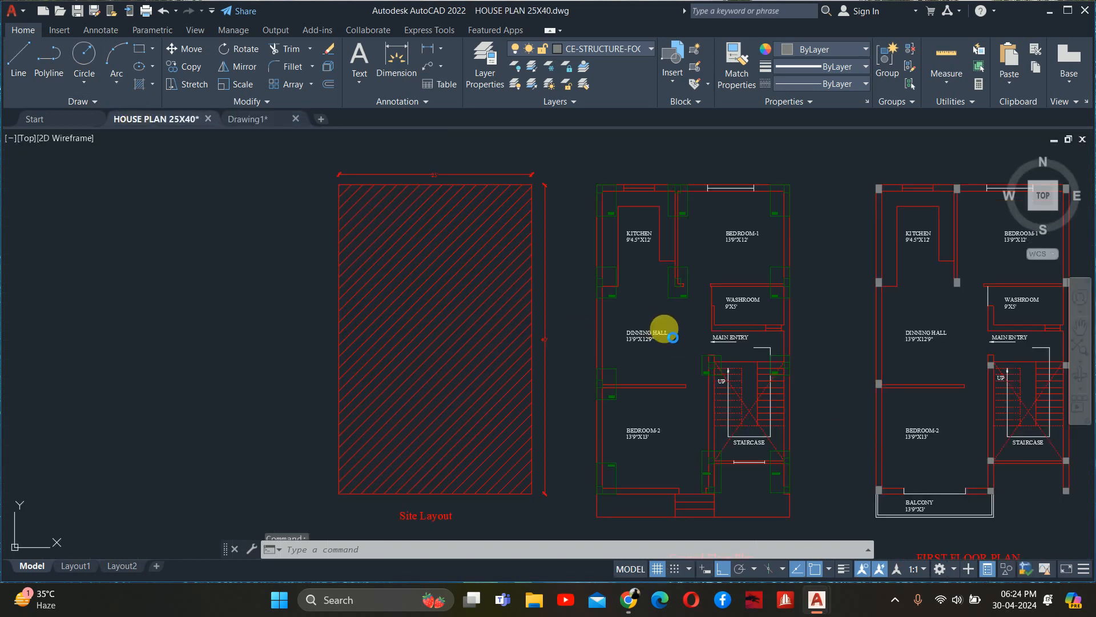
pyautogui.scroll(-4, 767, 338)
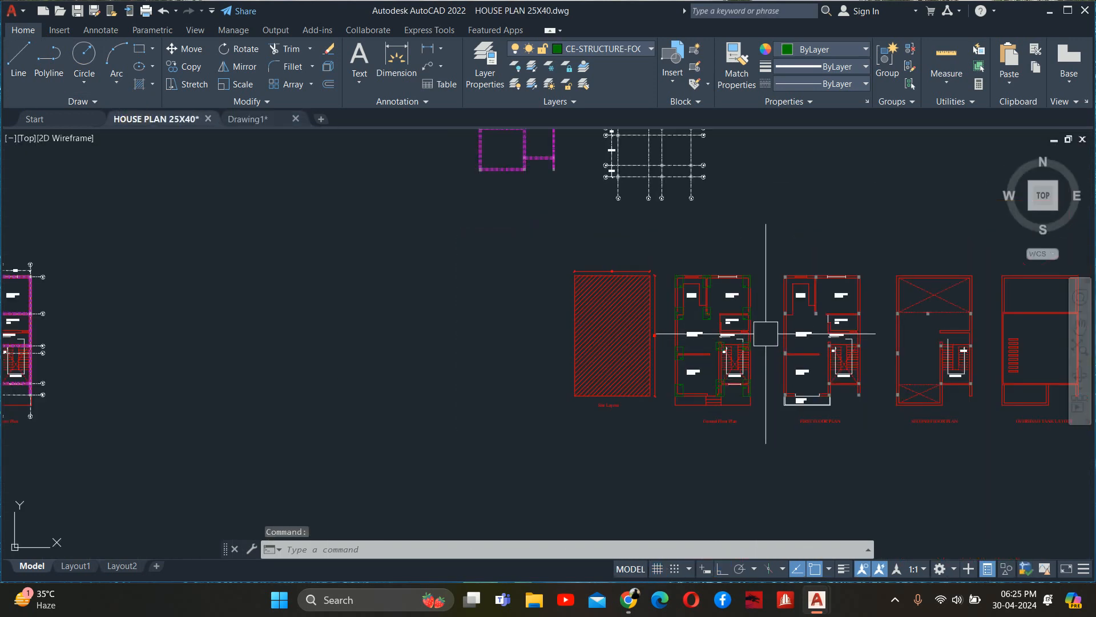
pyautogui.write('i')
pyautogui.press('Return')
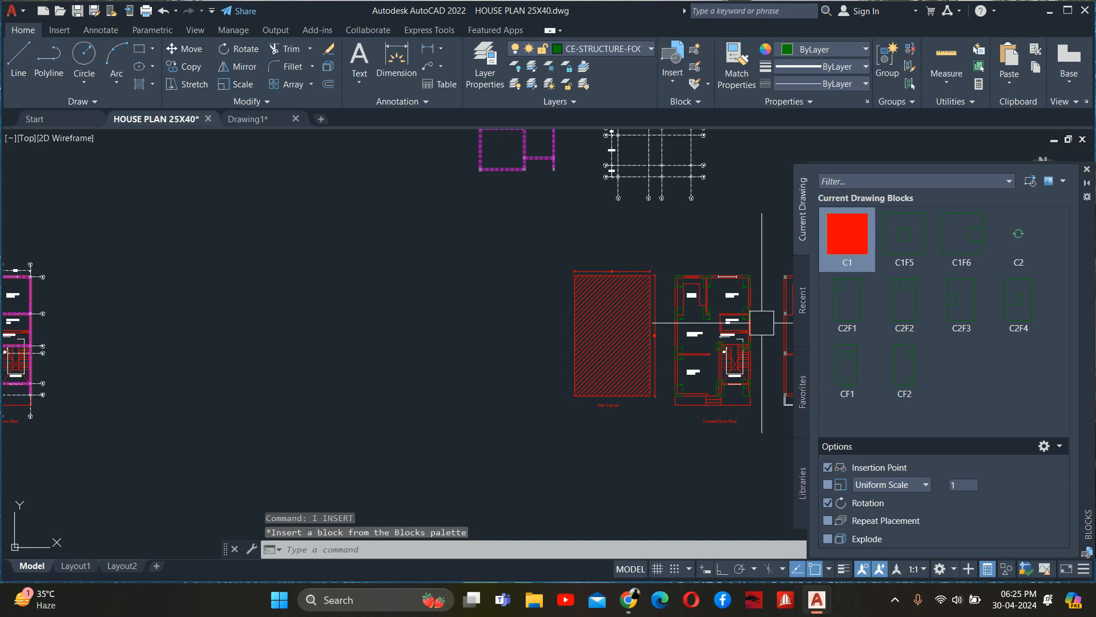
pyautogui.click(1031, 182)
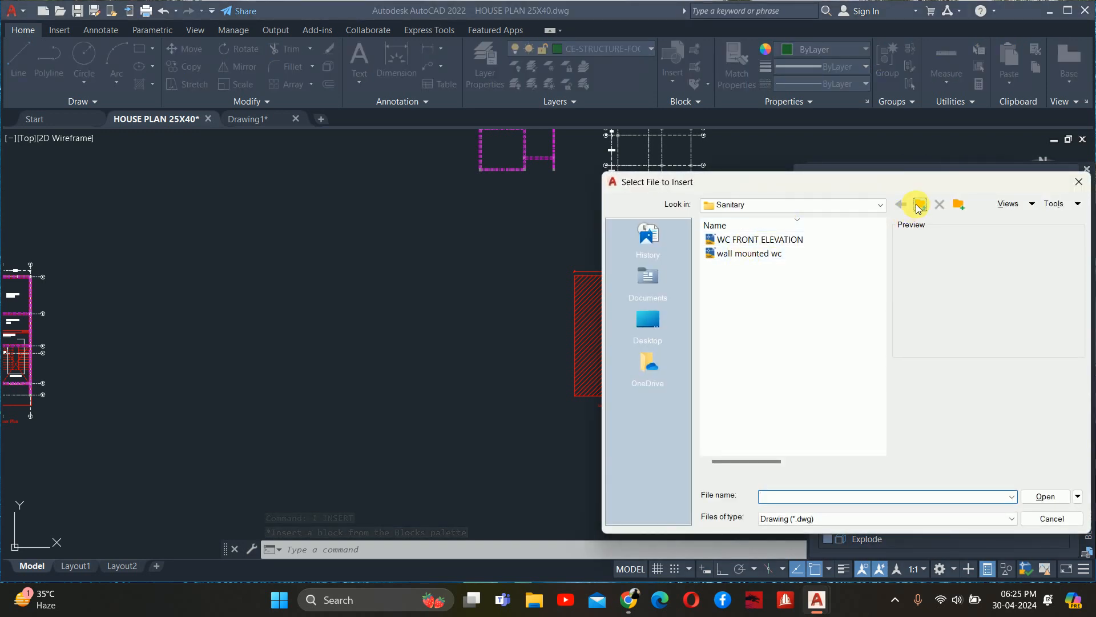
pyautogui.click(919, 204)
pyautogui.doubleClick(742, 281)
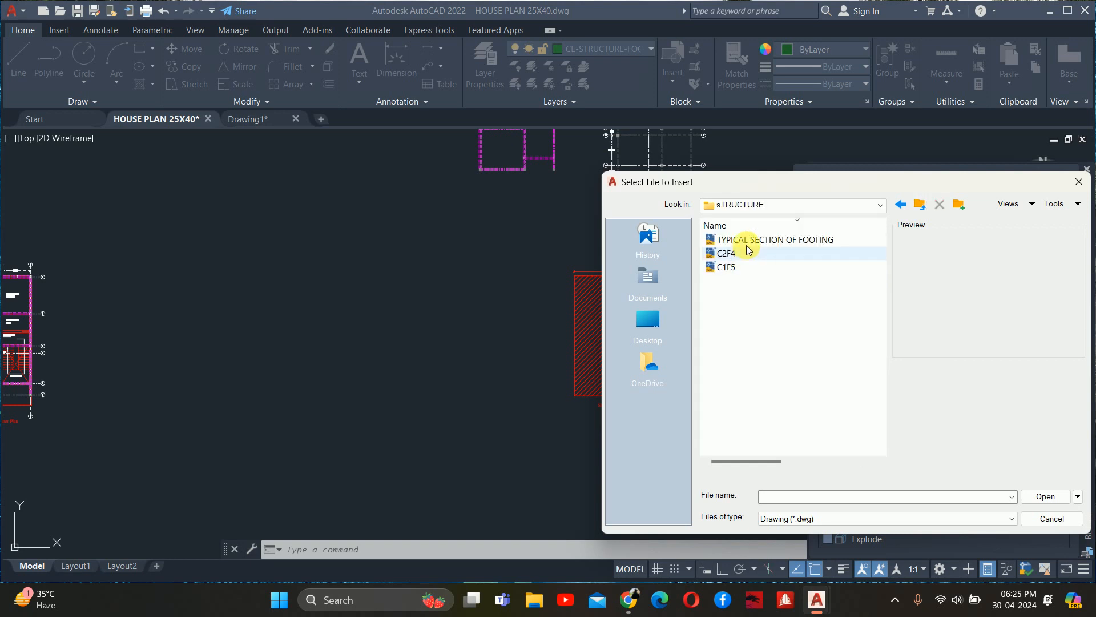
pyautogui.click(742, 240)
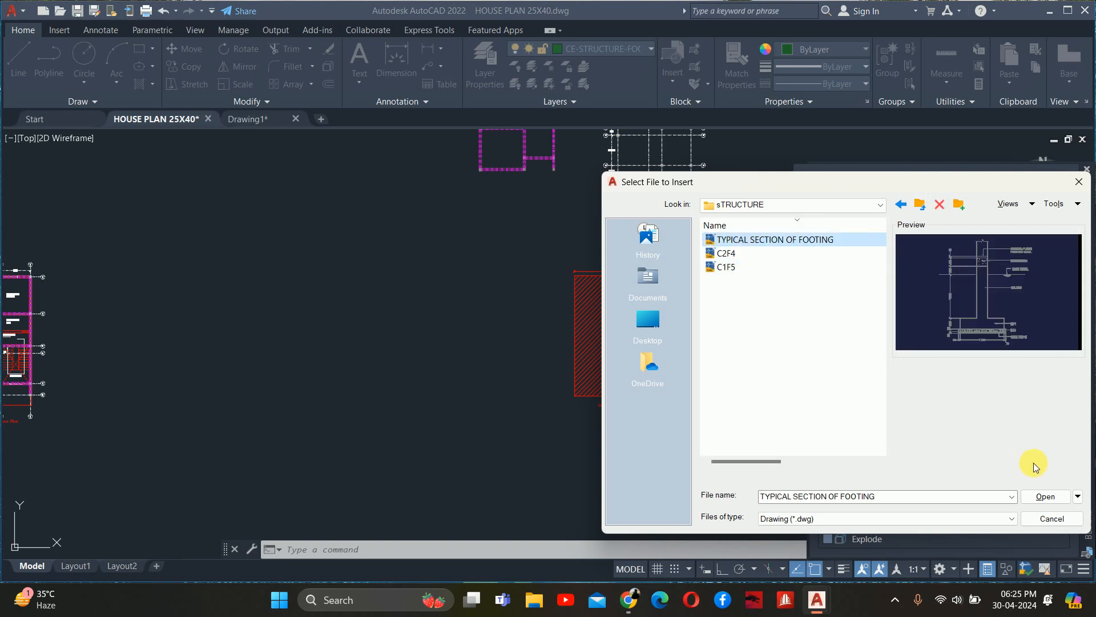
pyautogui.click(1044, 496)
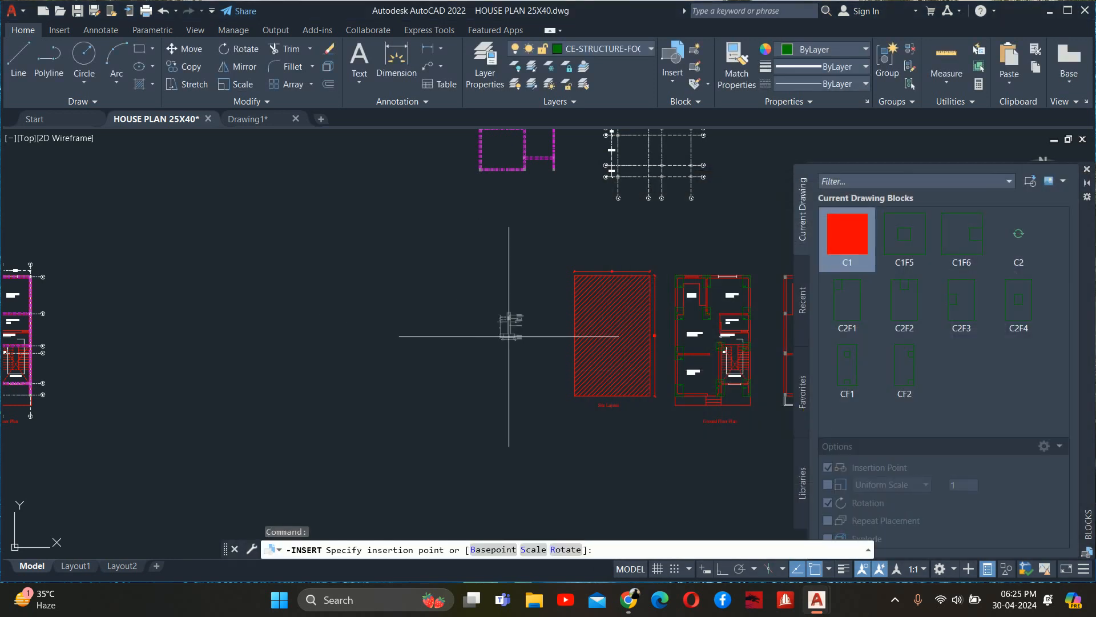
# - Place the footing section block upright in the empty area beside the Site Layout and close the block palette
pyautogui.click(474, 307)
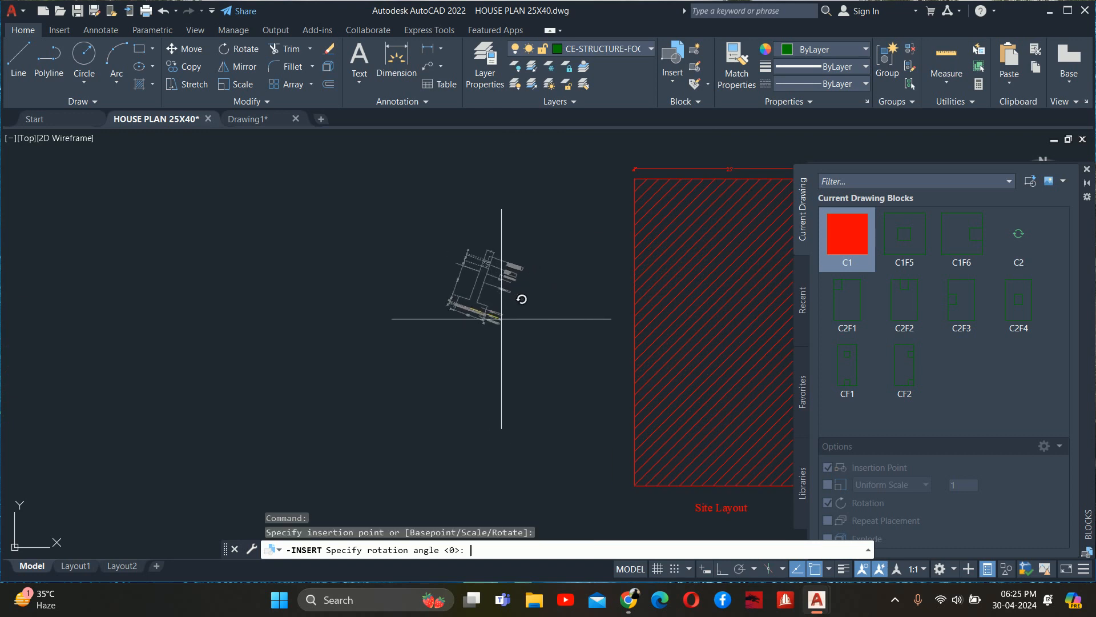
pyautogui.click(496, 313)
pyautogui.press('Escape')
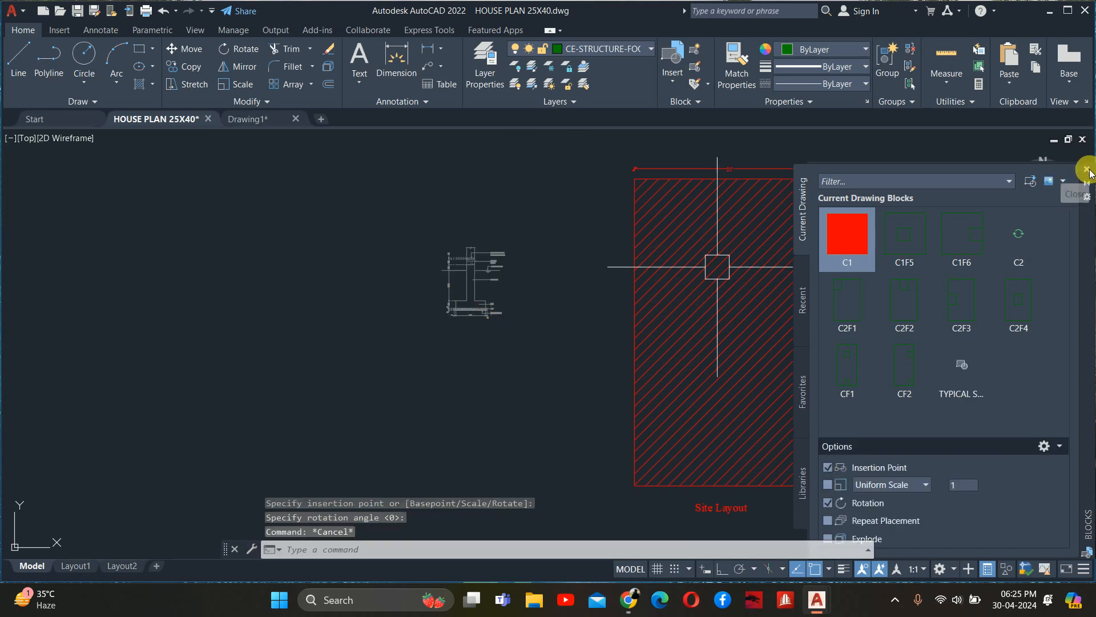
pyautogui.click(1087, 170)
pyautogui.press('Escape')
pyautogui.press('Escape')
# - Set the 2D model space uniform background colour to White in the display options
pyautogui.scroll(4, 449, 312)
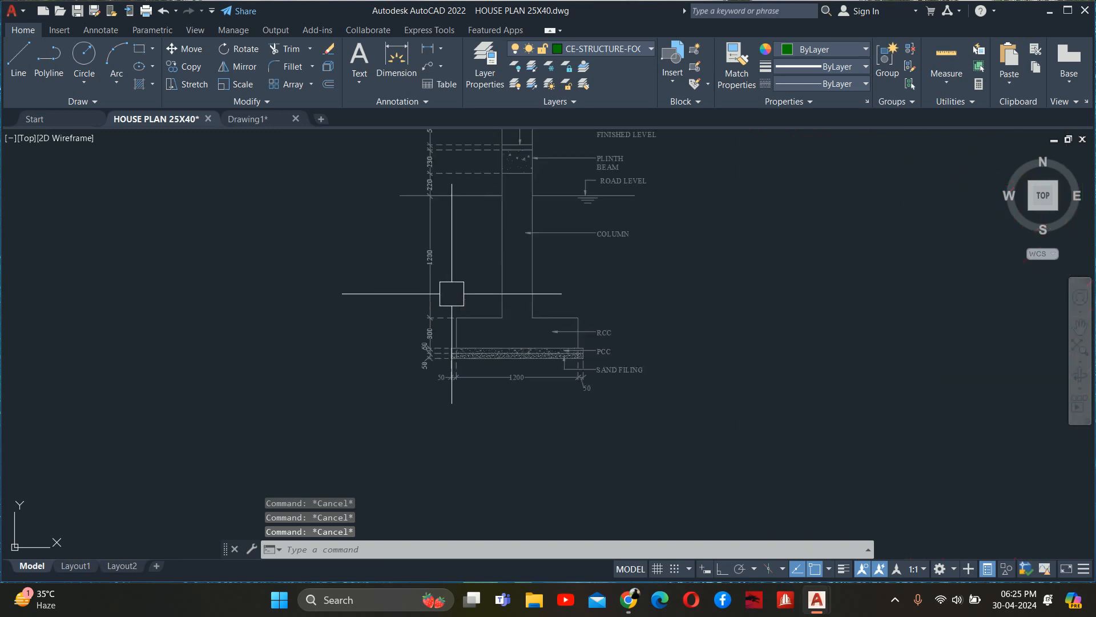
pyautogui.scroll(4, 442, 188)
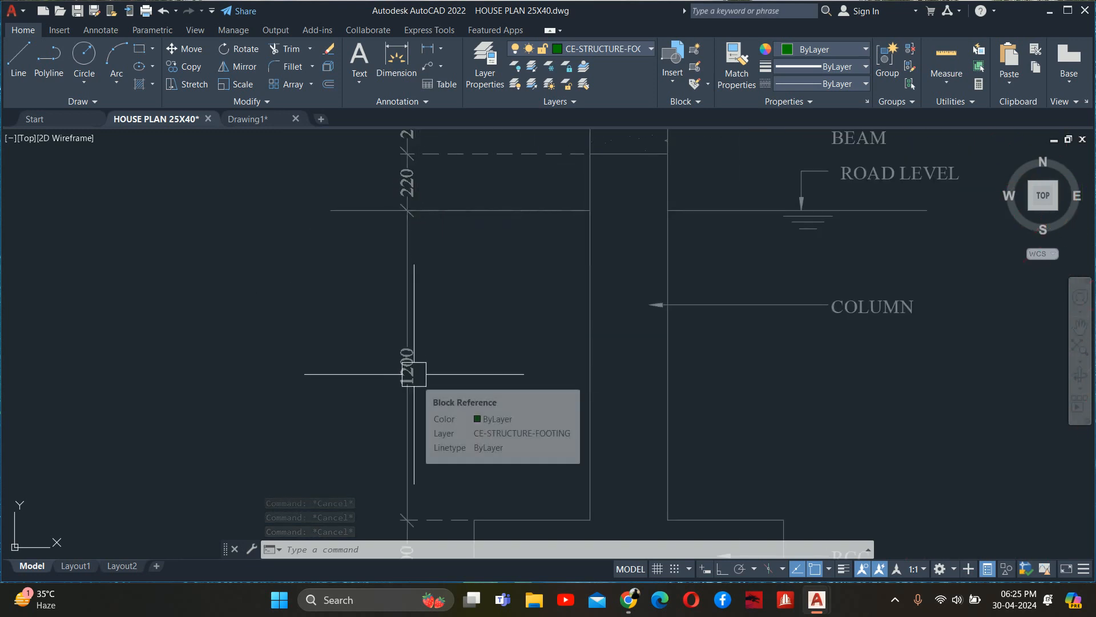
pyautogui.scroll(-2, 414, 374)
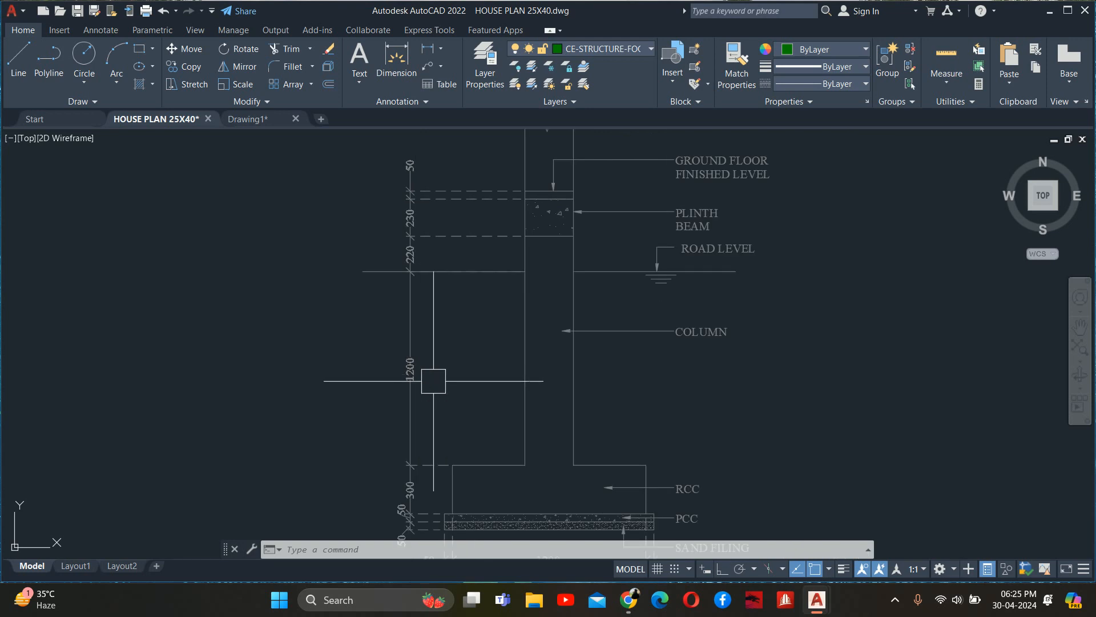
pyautogui.scroll(-2, 433, 381)
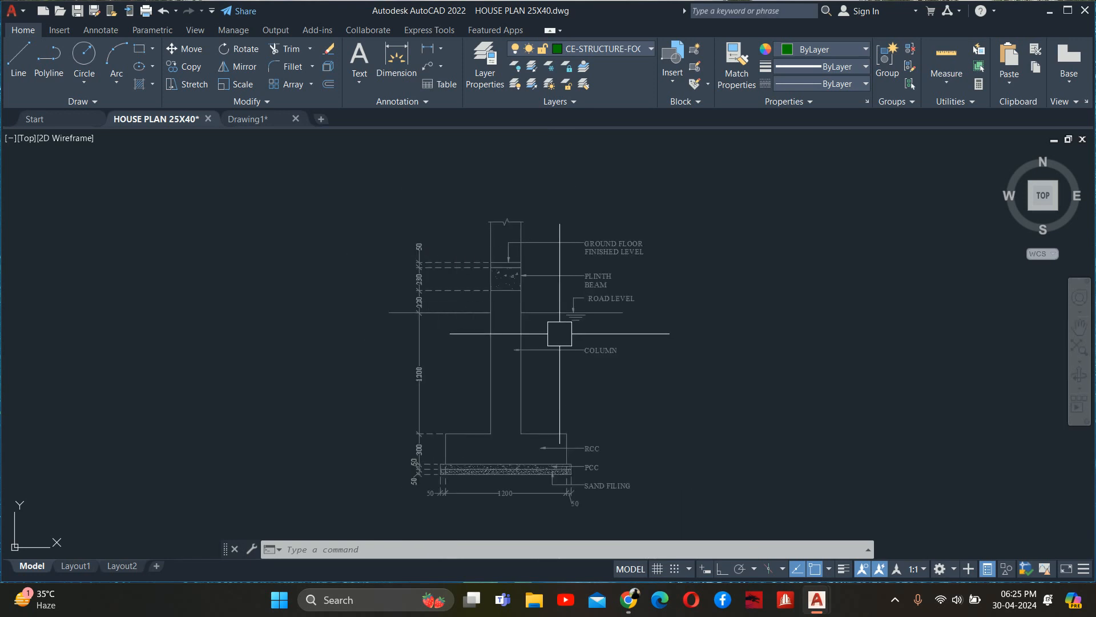
pyautogui.write('op')
pyautogui.press('Return')
pyautogui.click(372, 345)
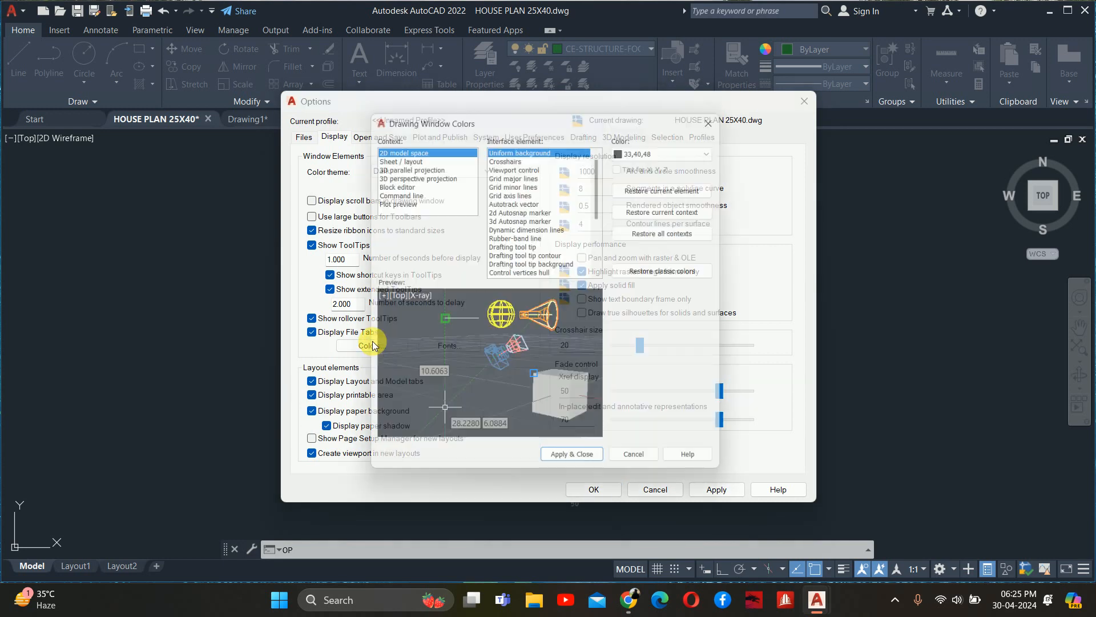
pyautogui.click(646, 146)
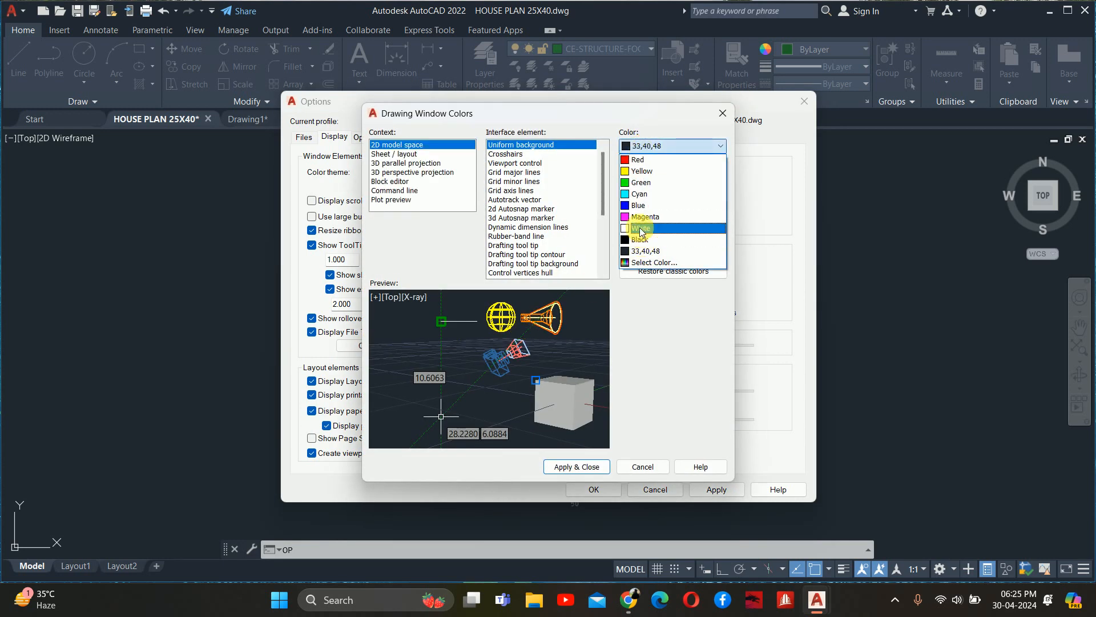
pyautogui.click(639, 223)
pyautogui.click(581, 467)
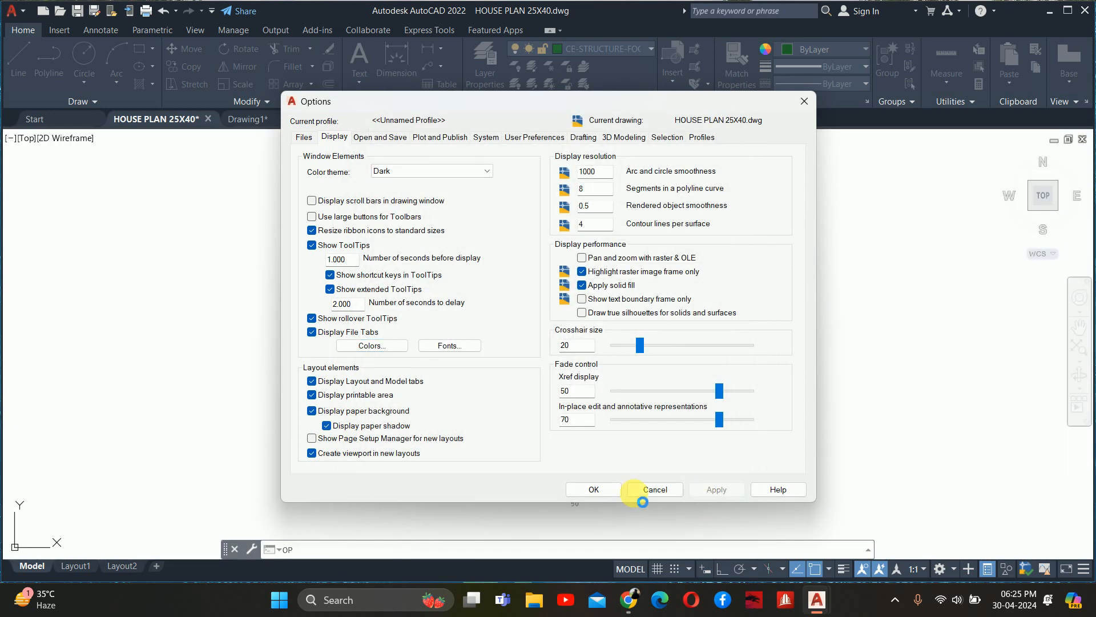
pyautogui.click(597, 489)
# - Turn on the clean screen display to show the inserted footing section in a larger drawing area
pyautogui.scroll(5, 633, 378)
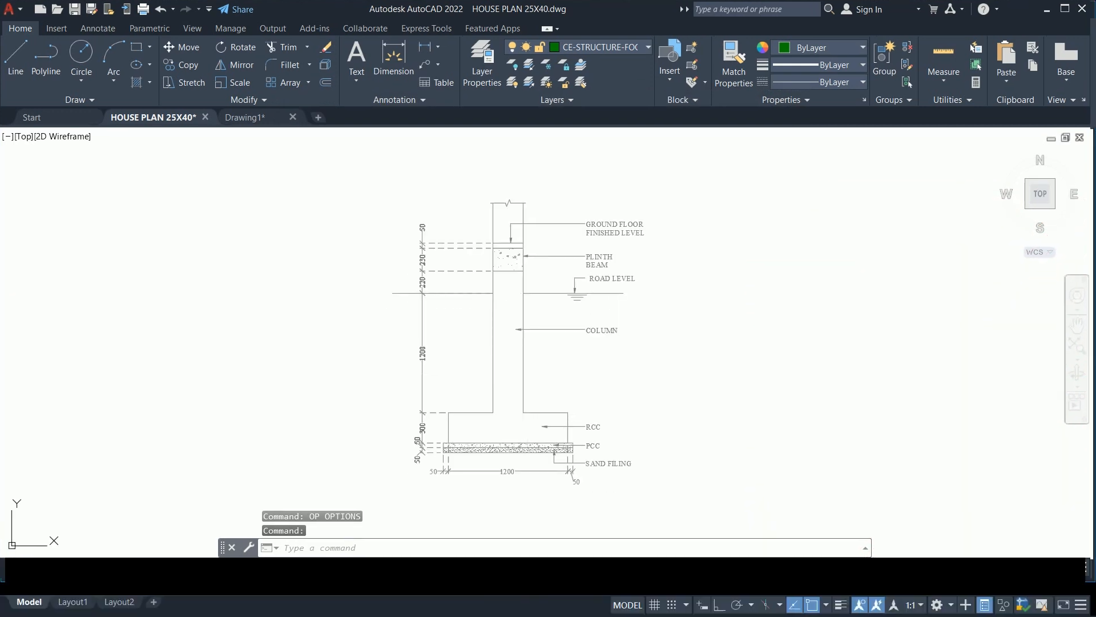
pyautogui.hotkey('ctrl', '0')
pyautogui.scroll(3, 460, 337)
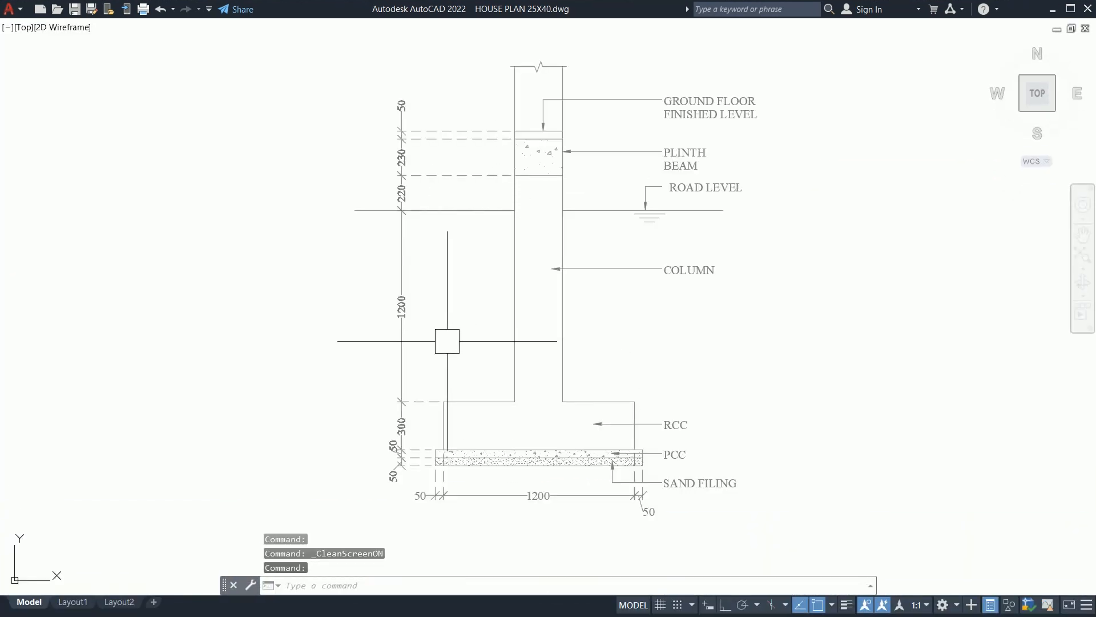